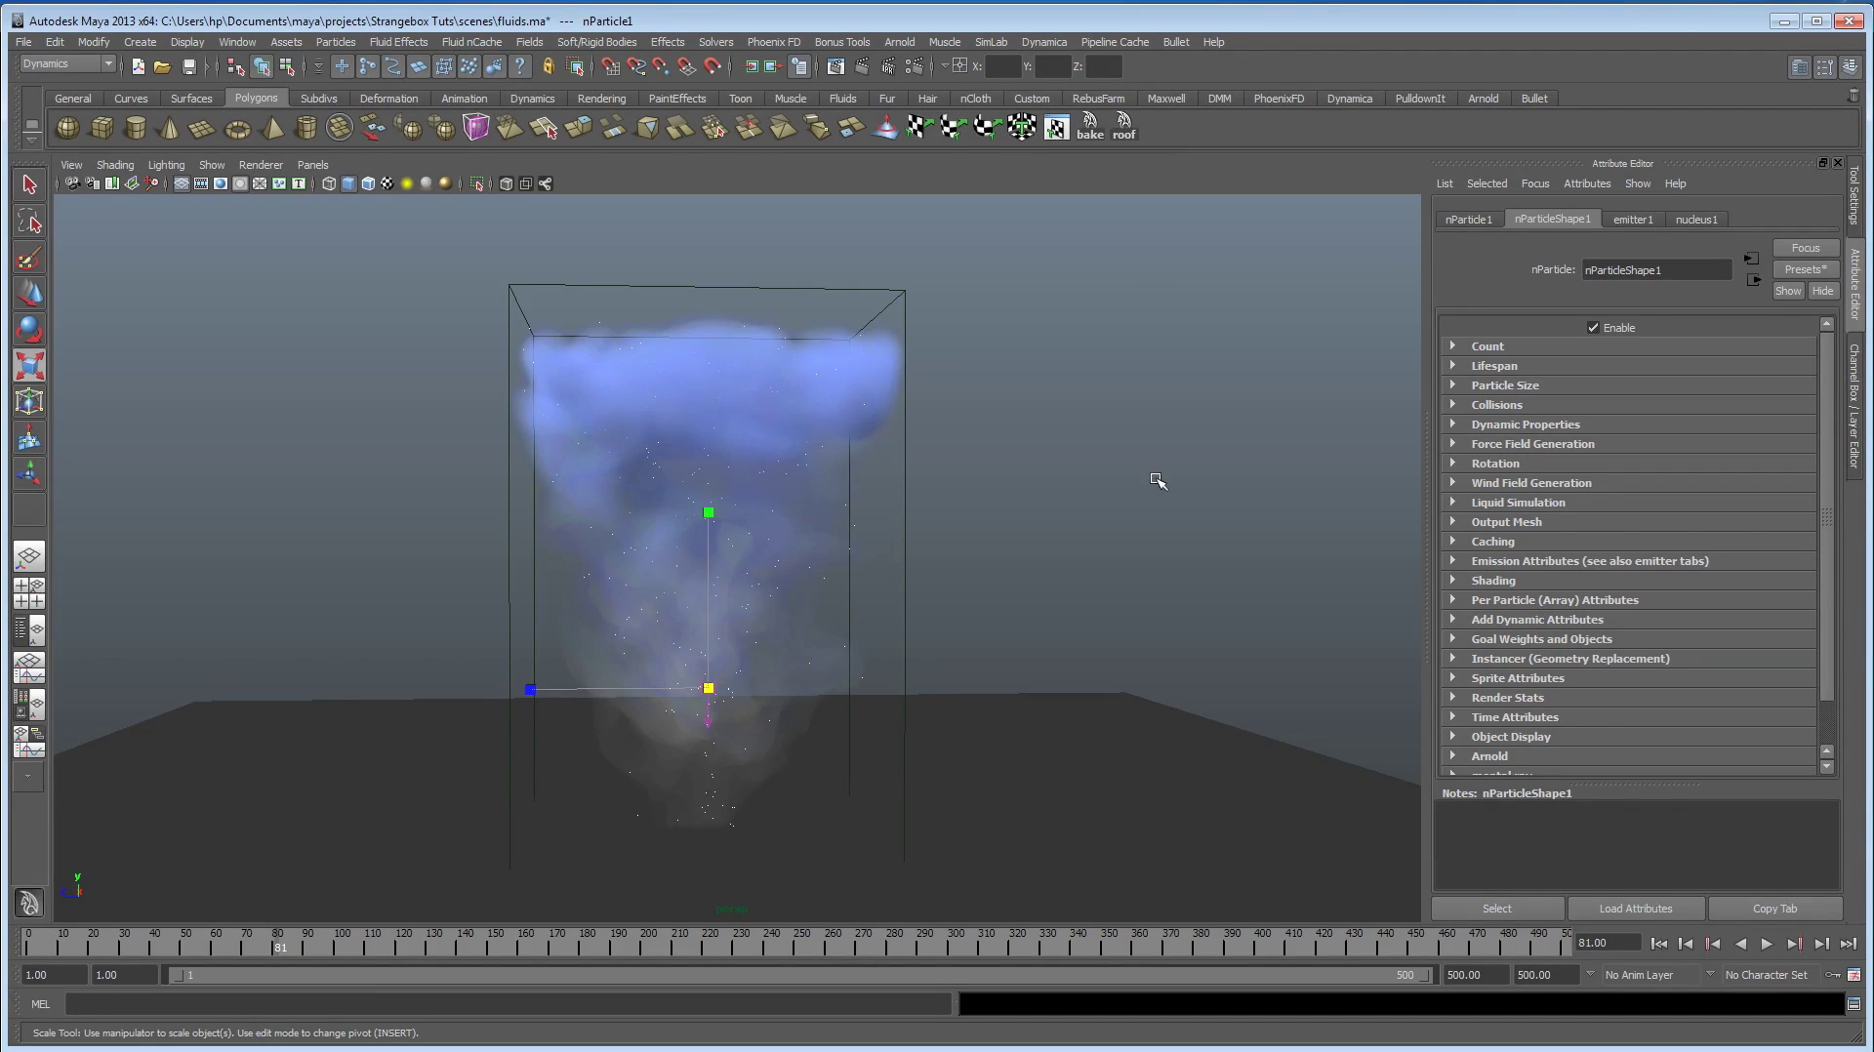
Step: Orbit around the finished purple plume, then rewind and play the simulation through
alt+drag(1145, 543, 1139, 548)
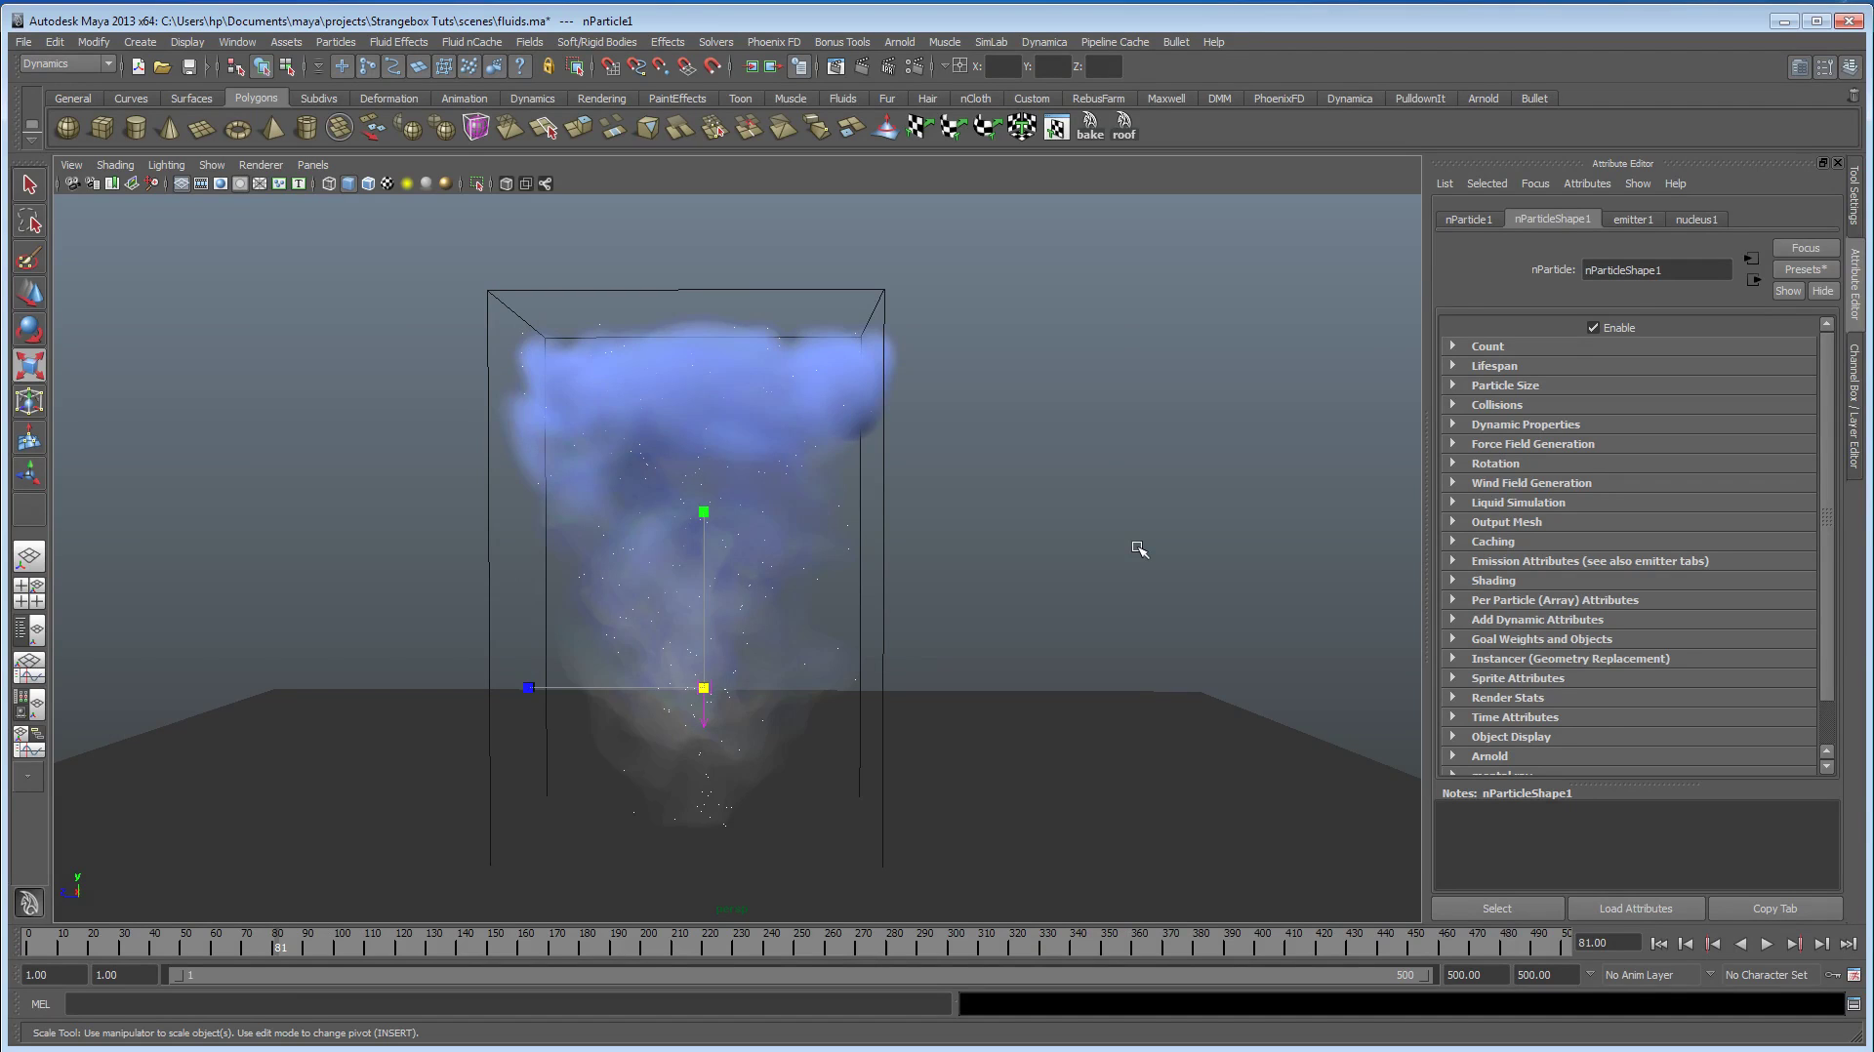
mouse_move(1069, 477)
alt+mouse_down()
mouse_move(1129, 472)
mouse_move(1060, 475)
mouse_move(1066, 451)
mouse_move(1096, 465)
alt+mouse_up()
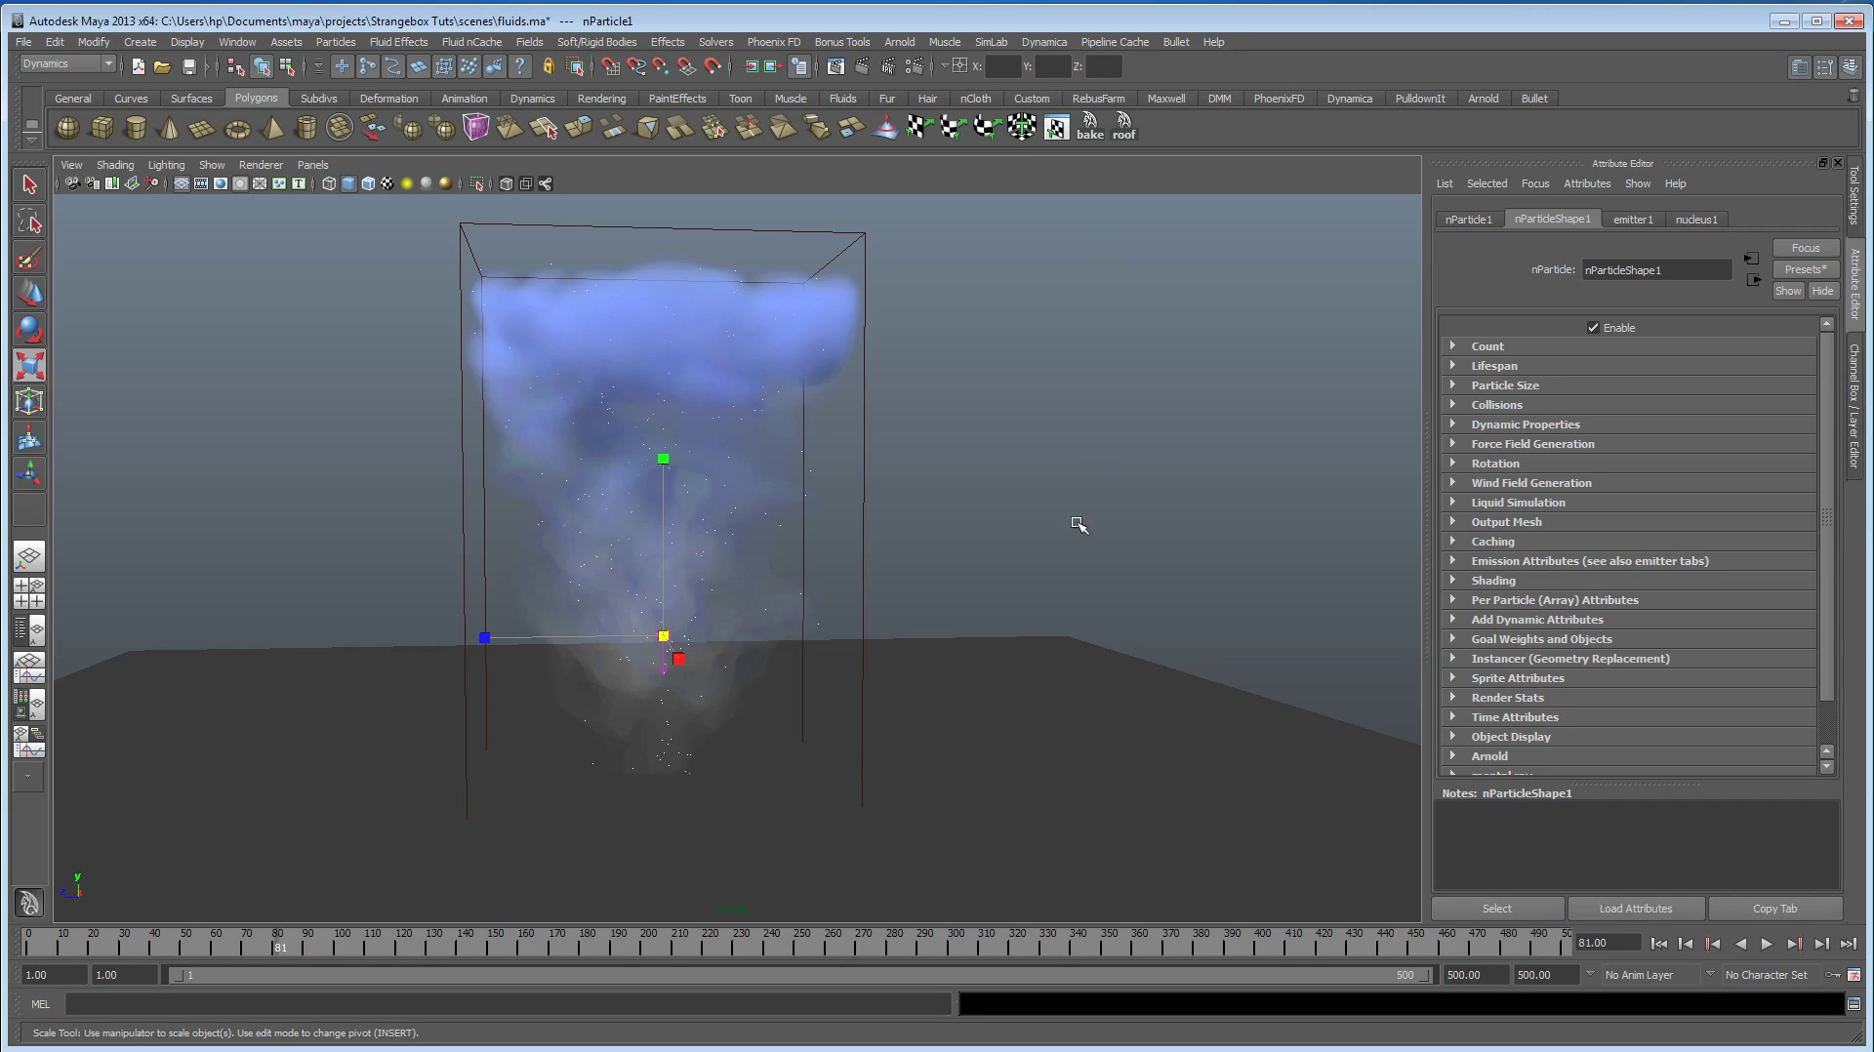
mouse_move(1079, 525)
alt+mouse_down()
mouse_move(1054, 518)
mouse_move(1070, 485)
mouse_move(1091, 496)
mouse_move(1087, 531)
mouse_move(1029, 523)
mouse_move(1109, 518)
alt+mouse_up()
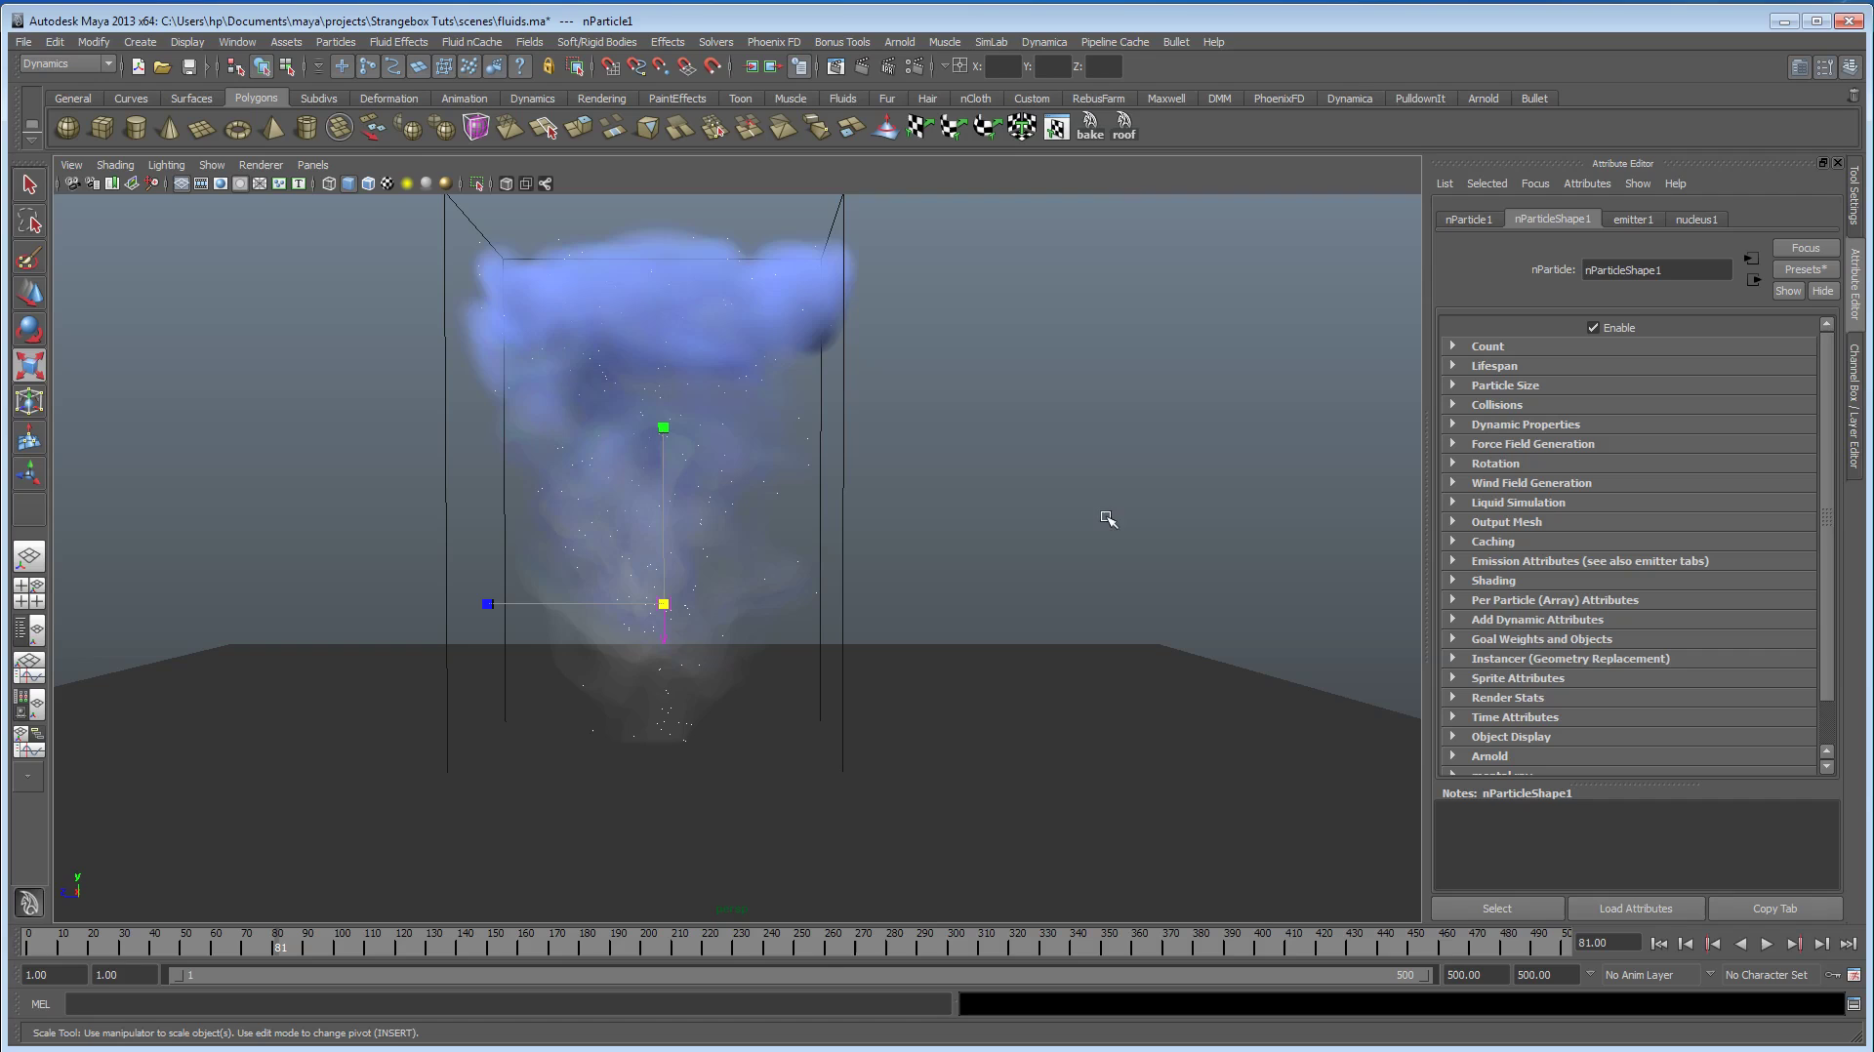
click(1659, 945)
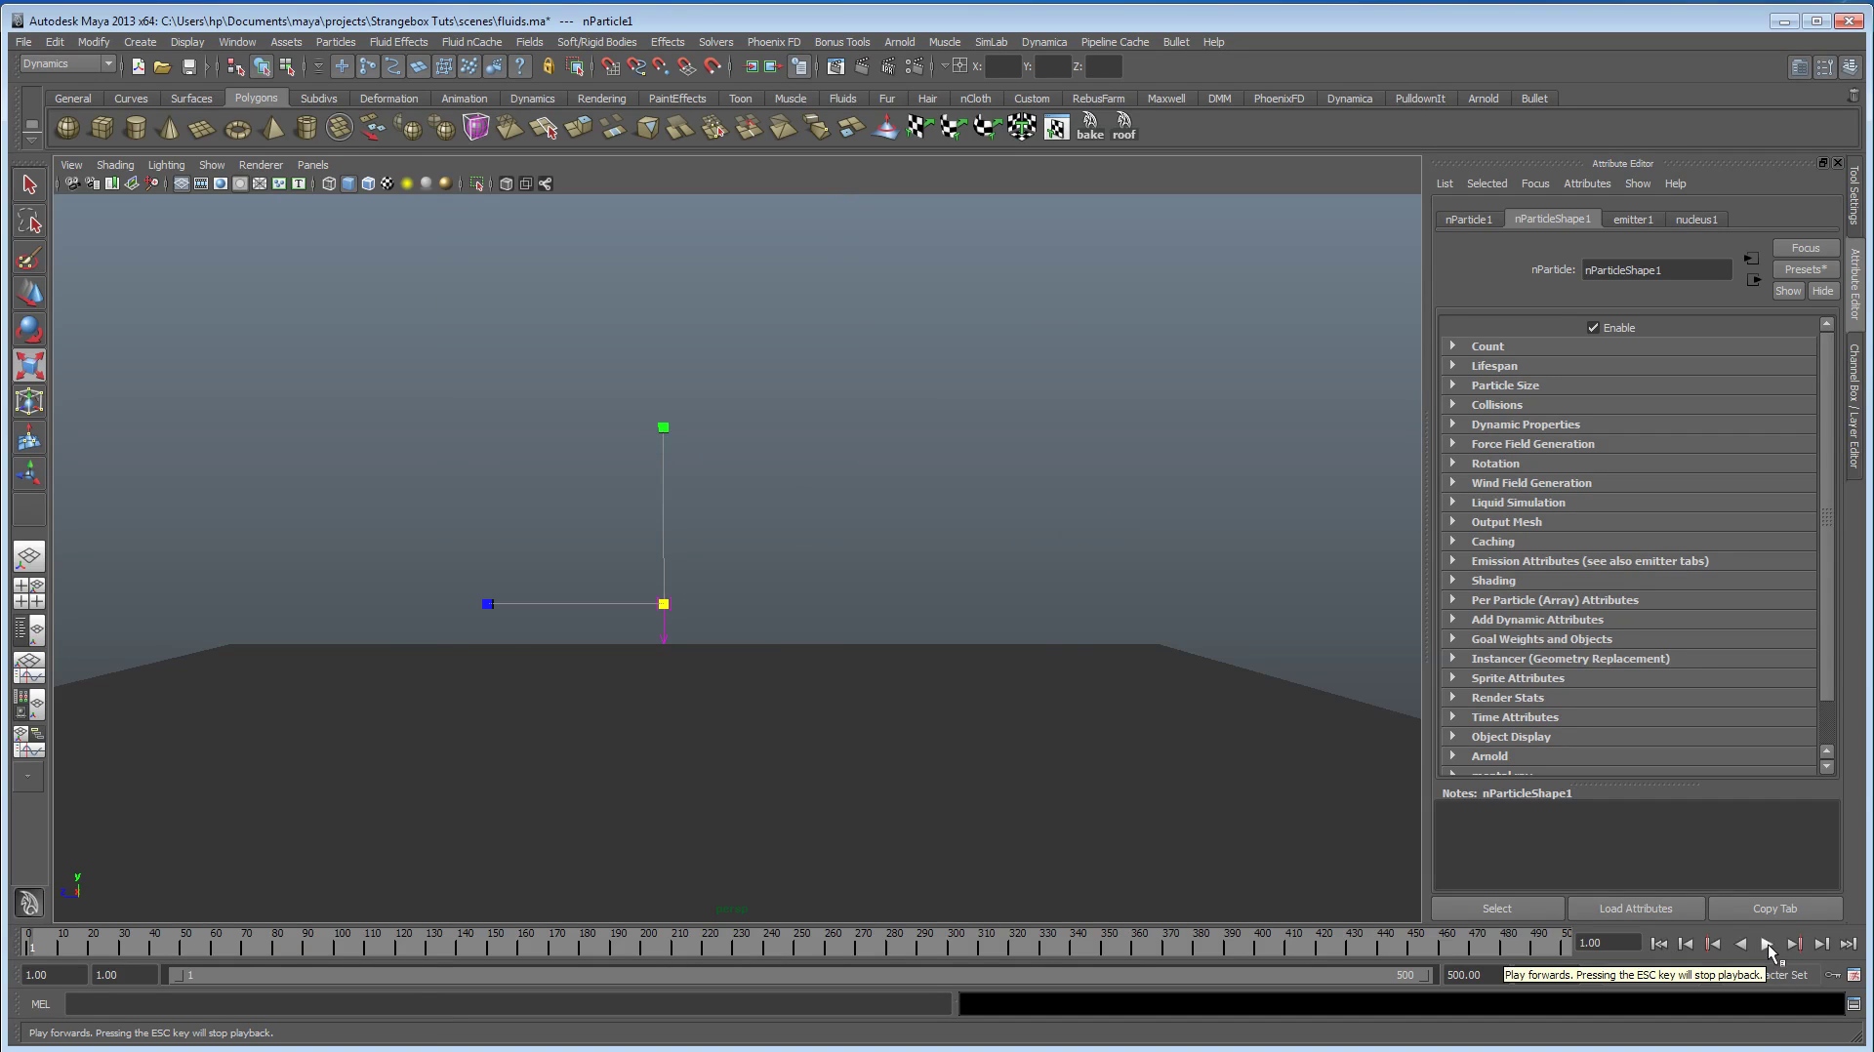
click(1766, 945)
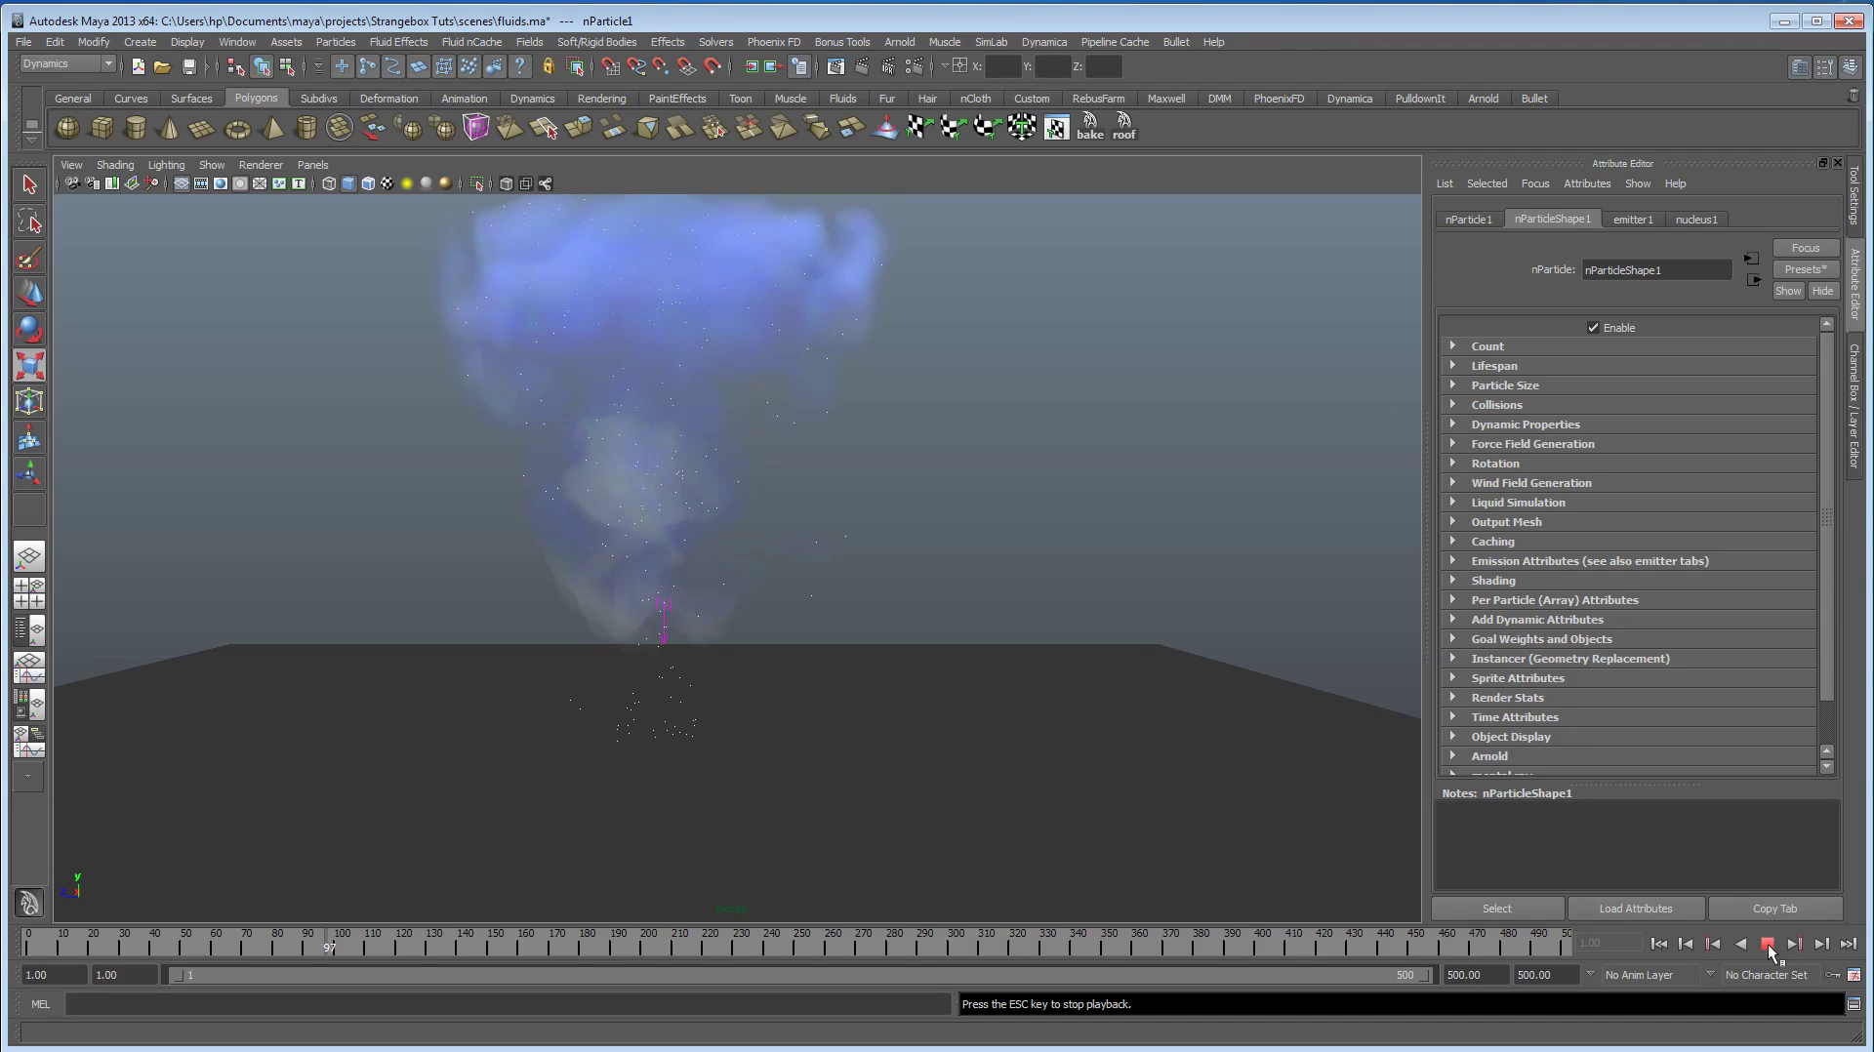
click(1767, 944)
Step: Orbit once more, rewind to frame 1, and start a new empty scene
alt+drag(1042, 578, 882, 547)
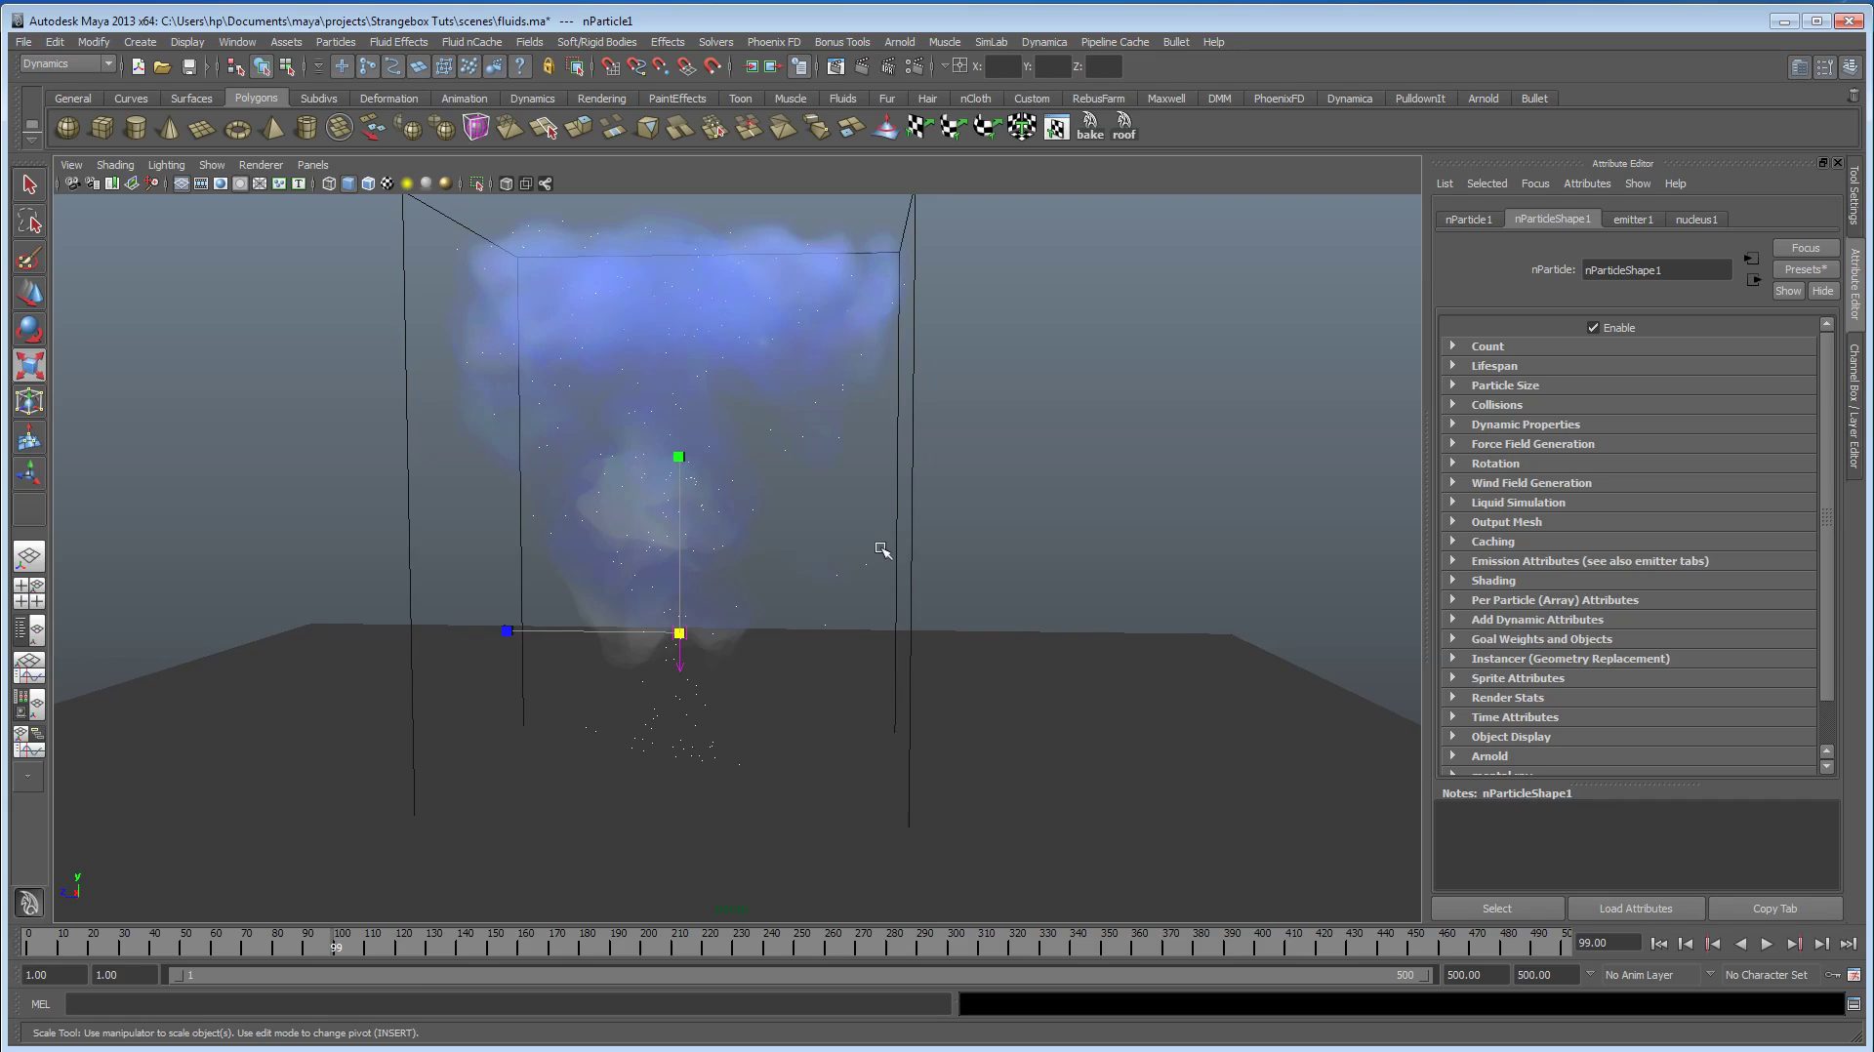
click(1658, 944)
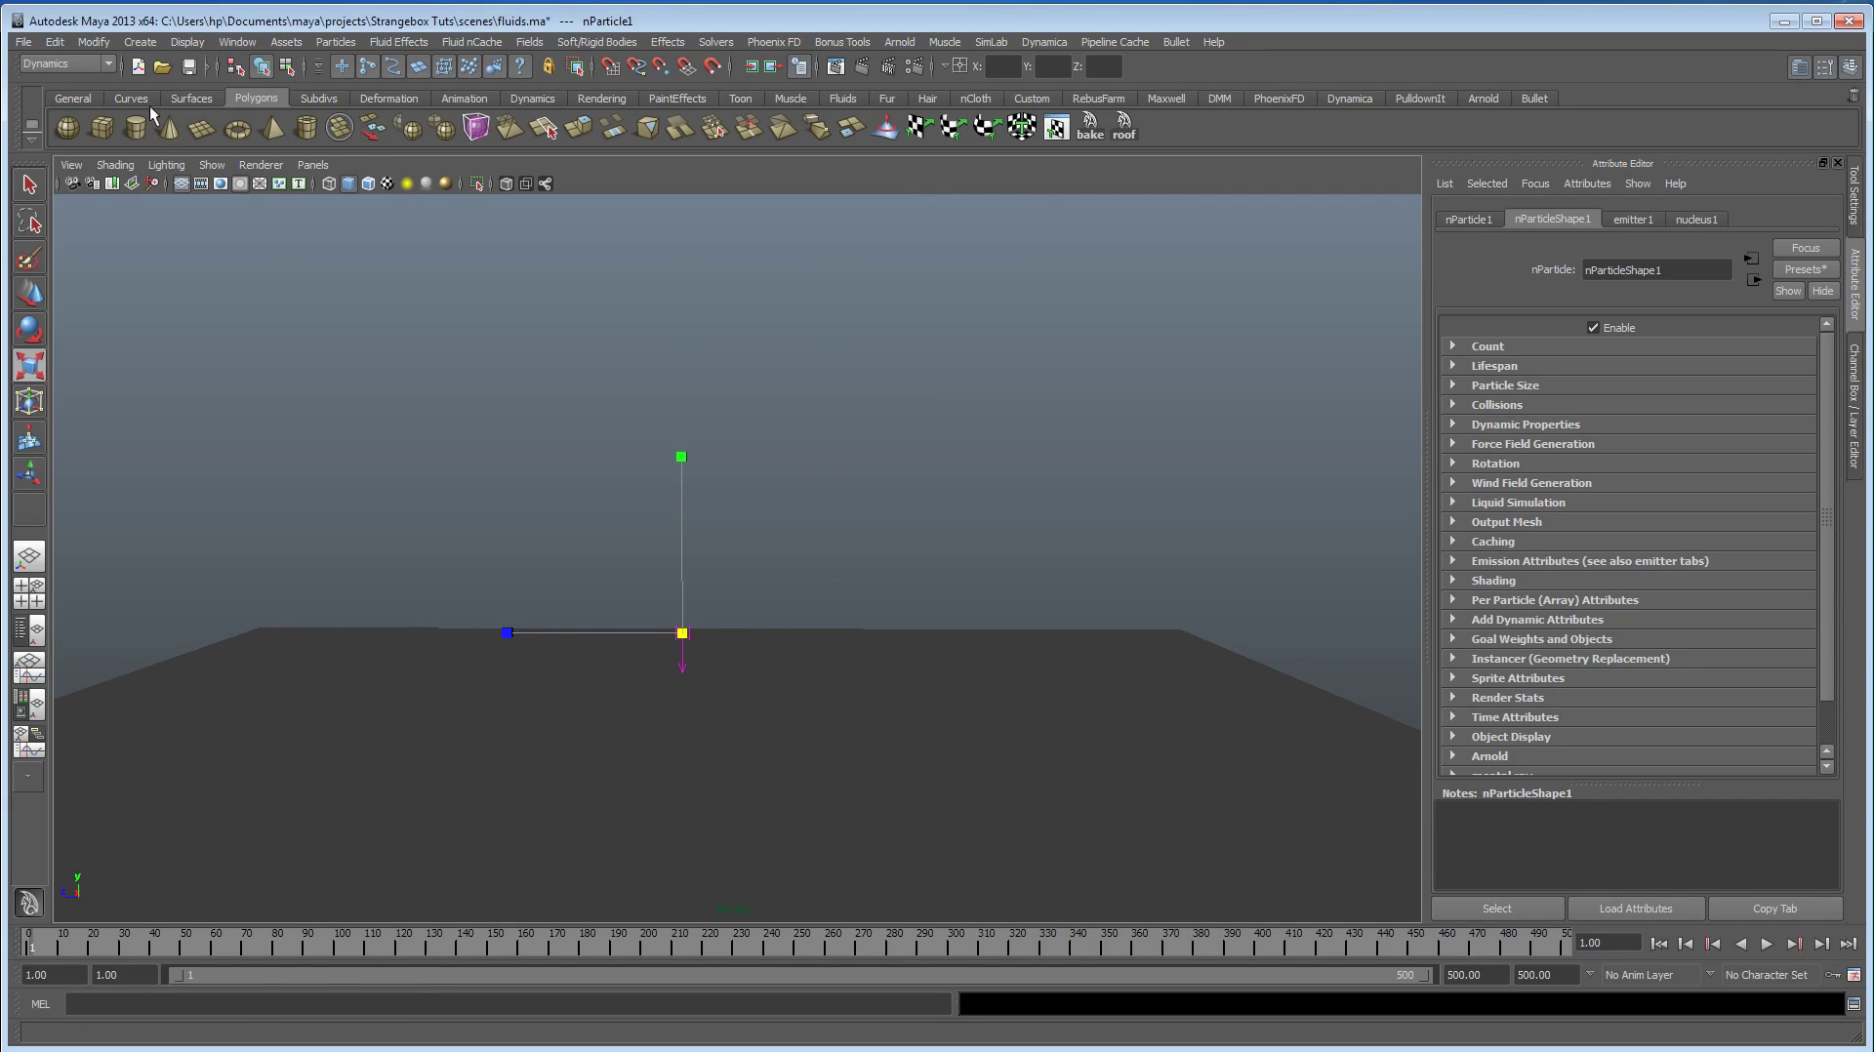
click(138, 67)
Step: Discard the old scene's changes and create a 3D fluid container with emitter
click(917, 552)
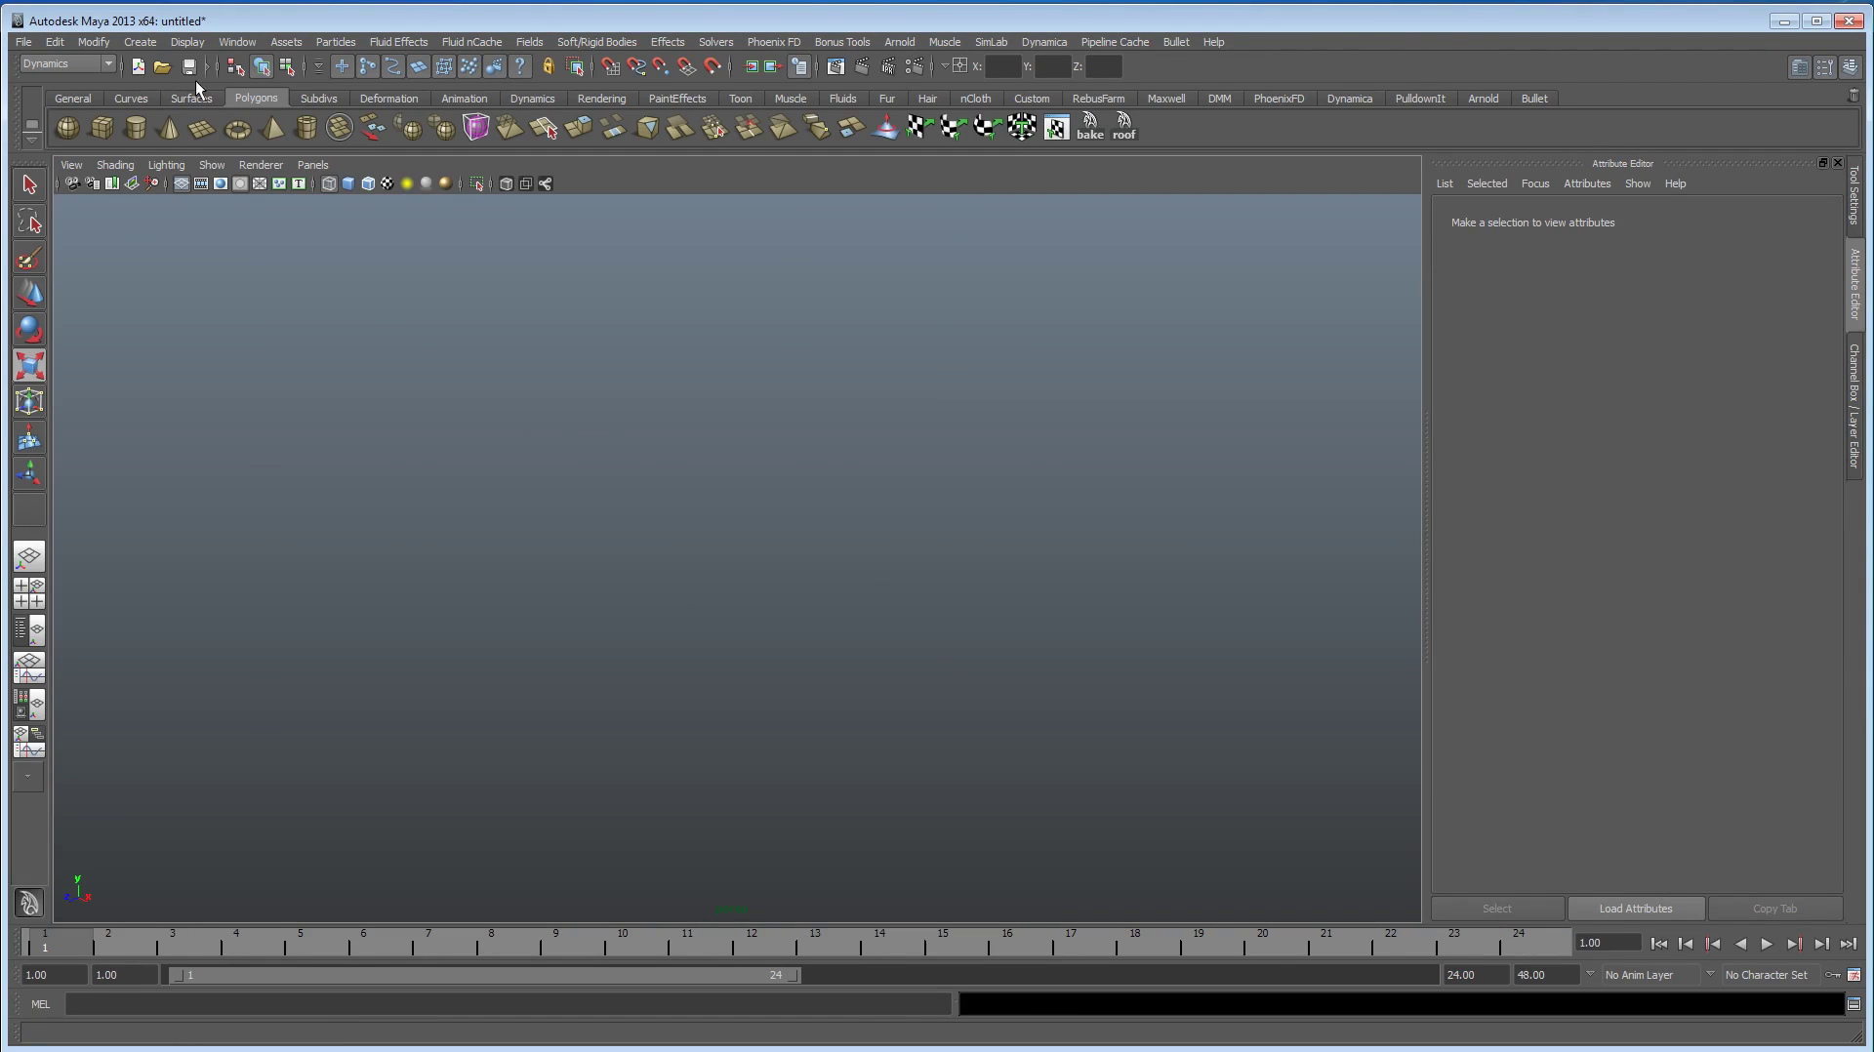
click(68, 64)
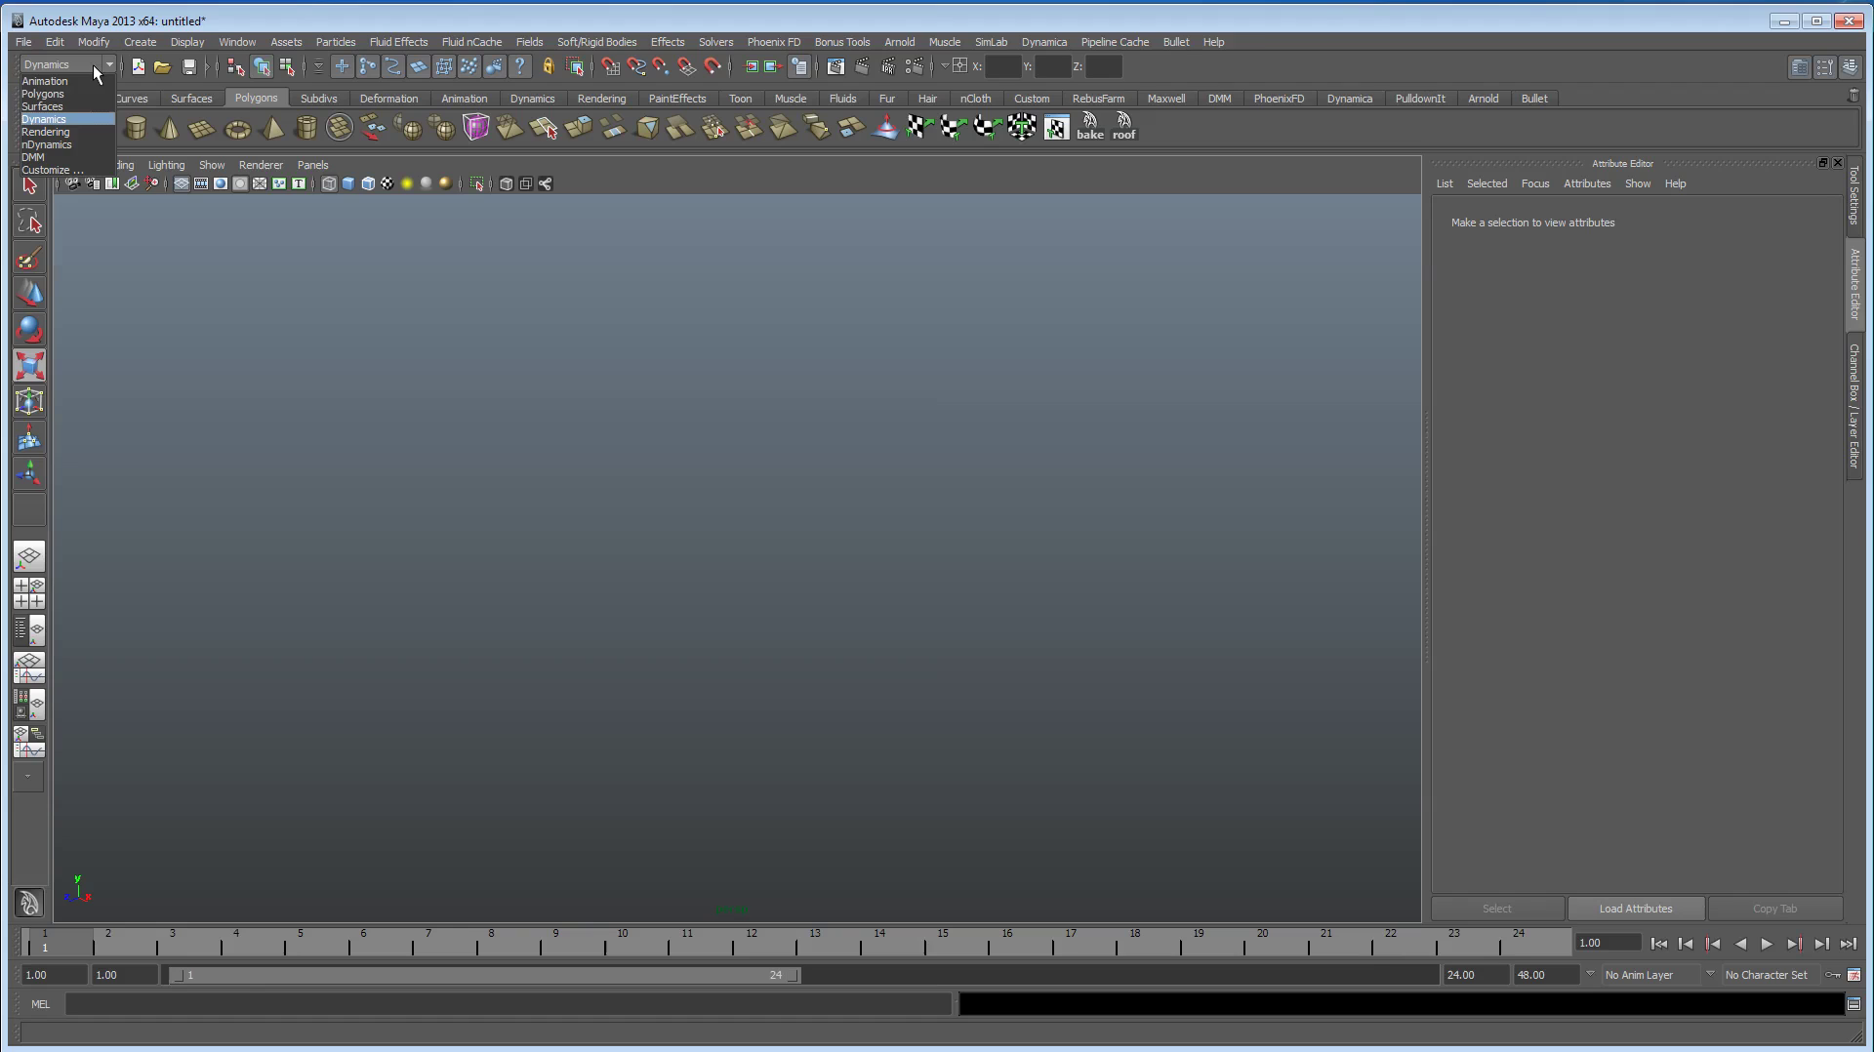
click(86, 119)
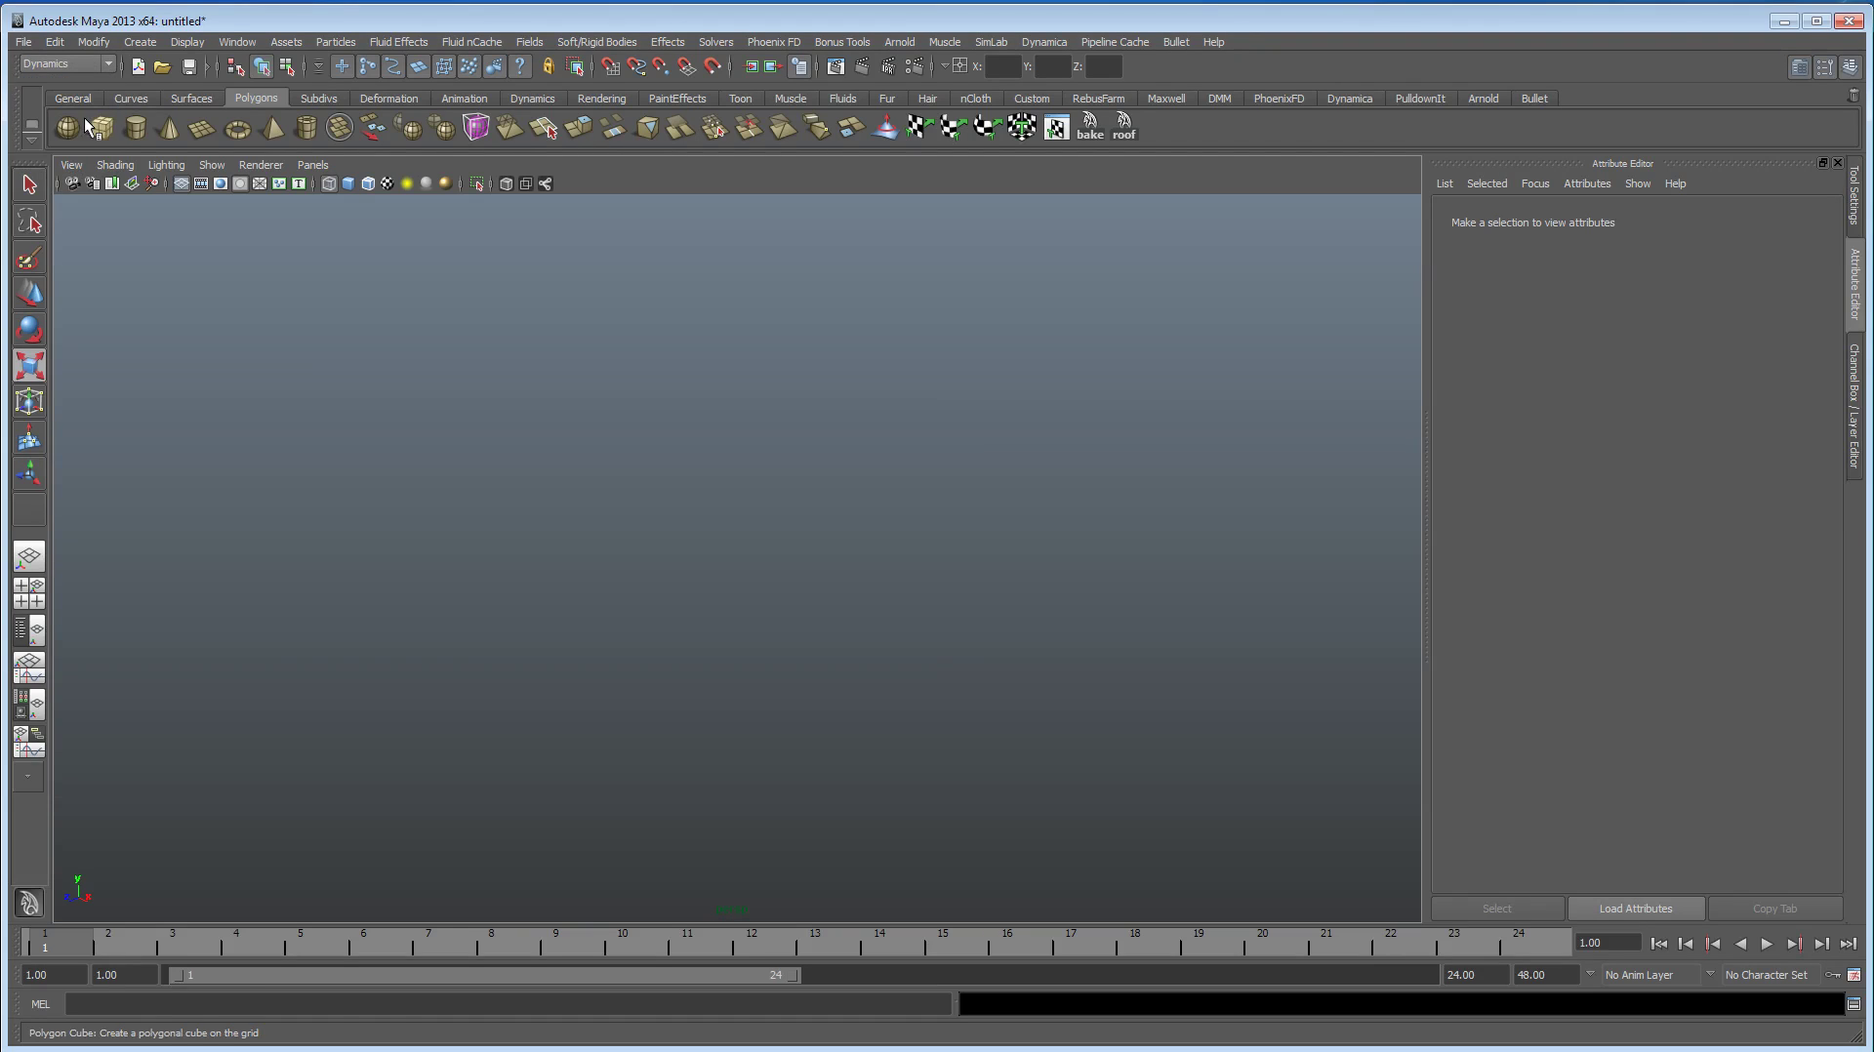
click(415, 43)
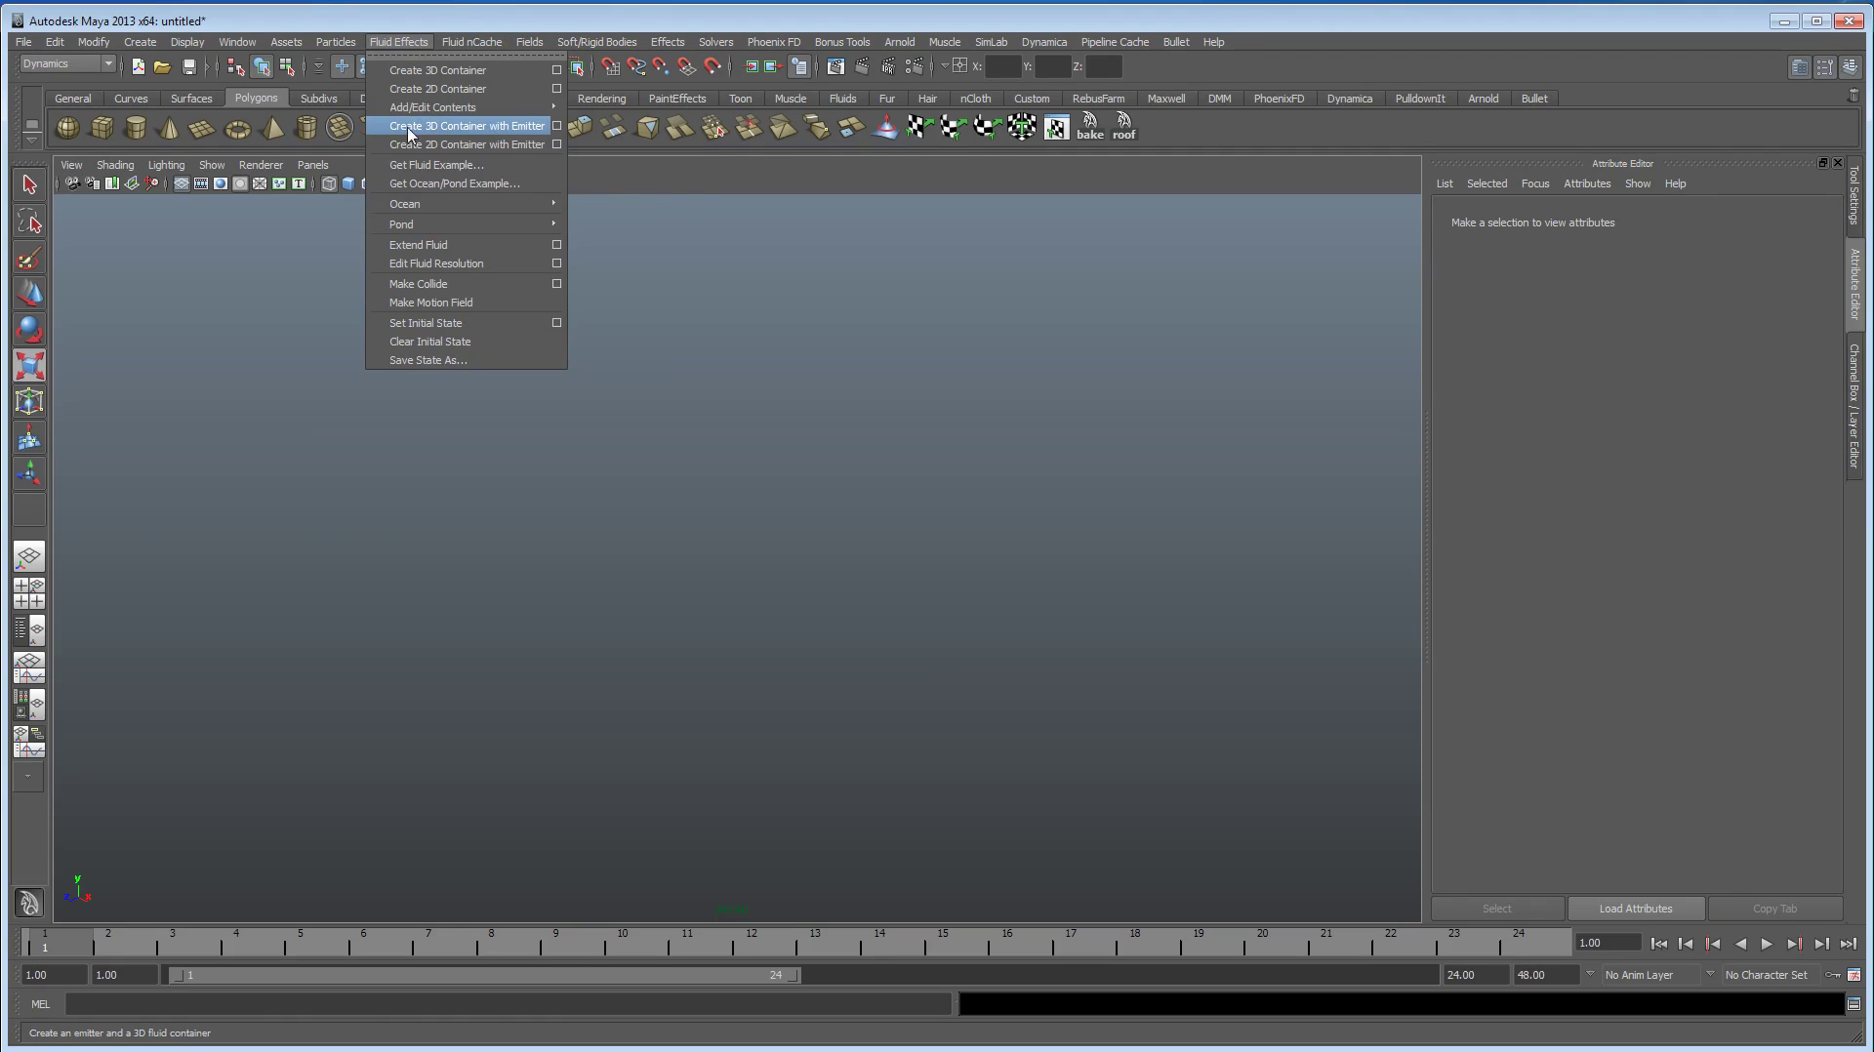
click(488, 132)
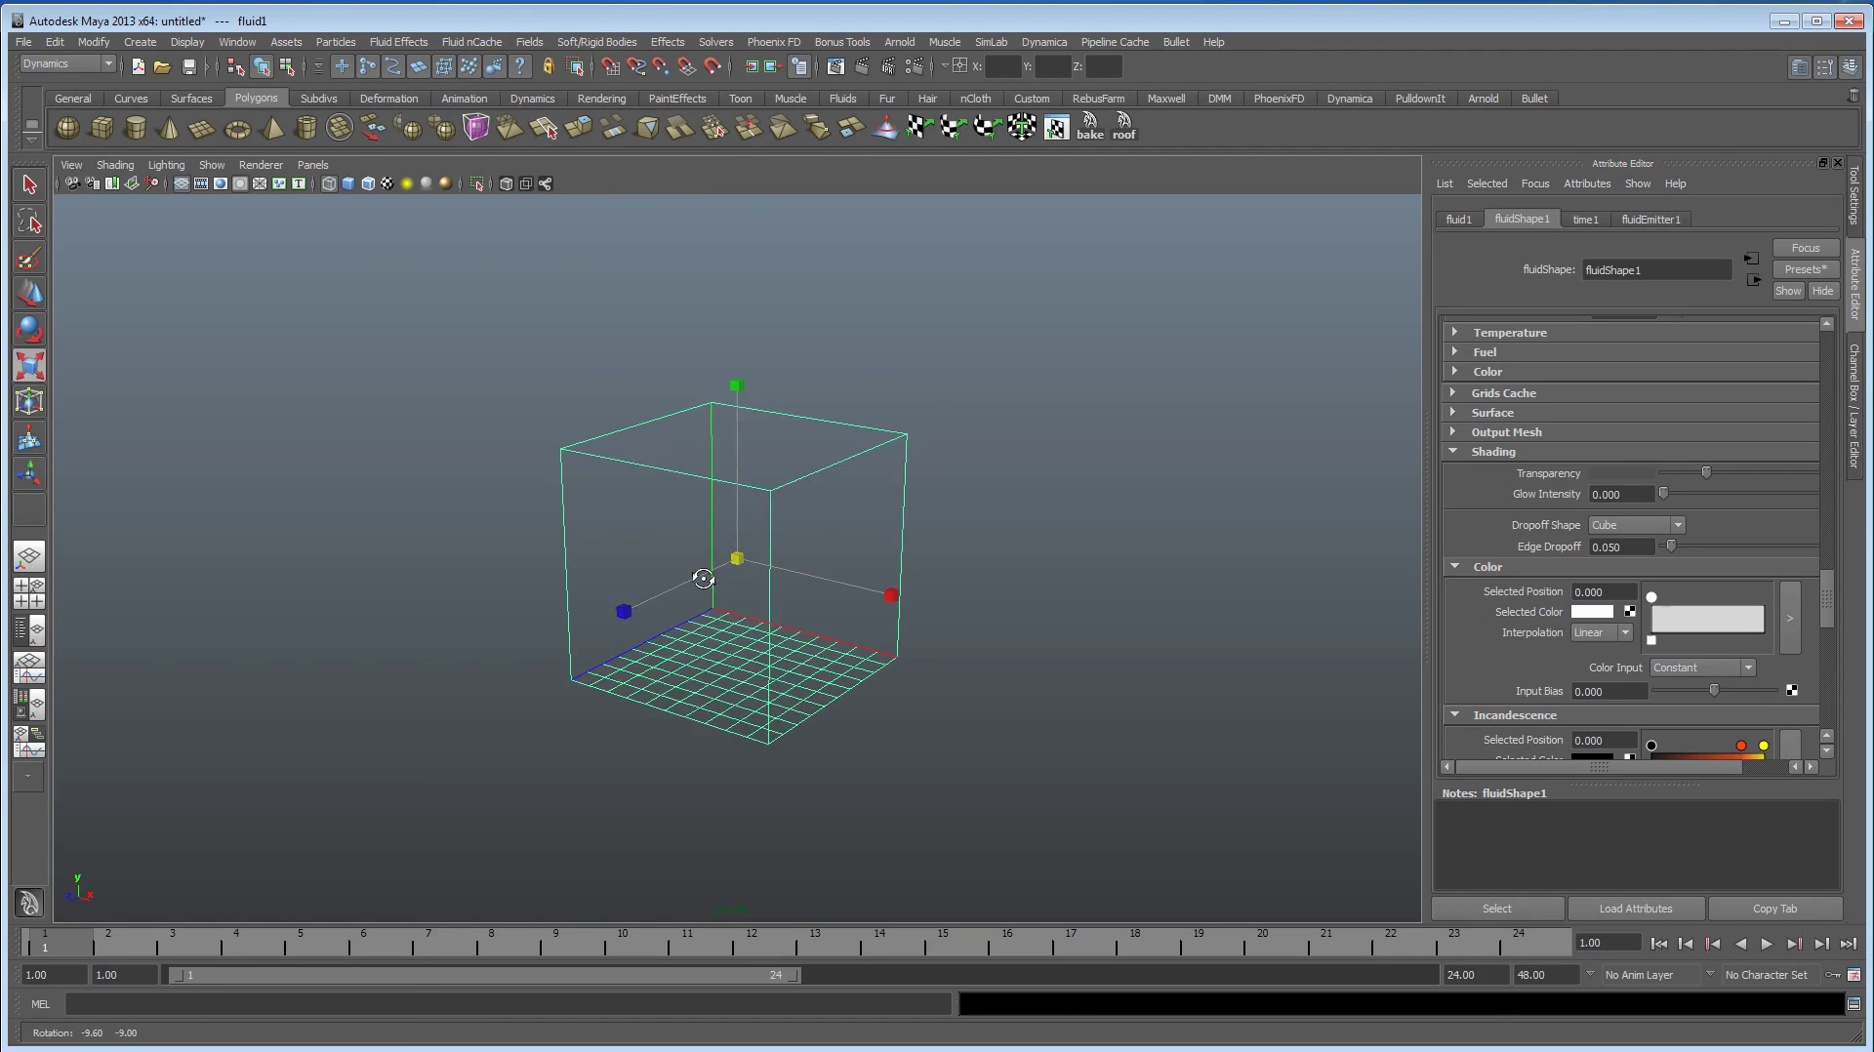
Step: Set the playback end time to 500 frames
drag(1491, 978, 1320, 974)
text(5)
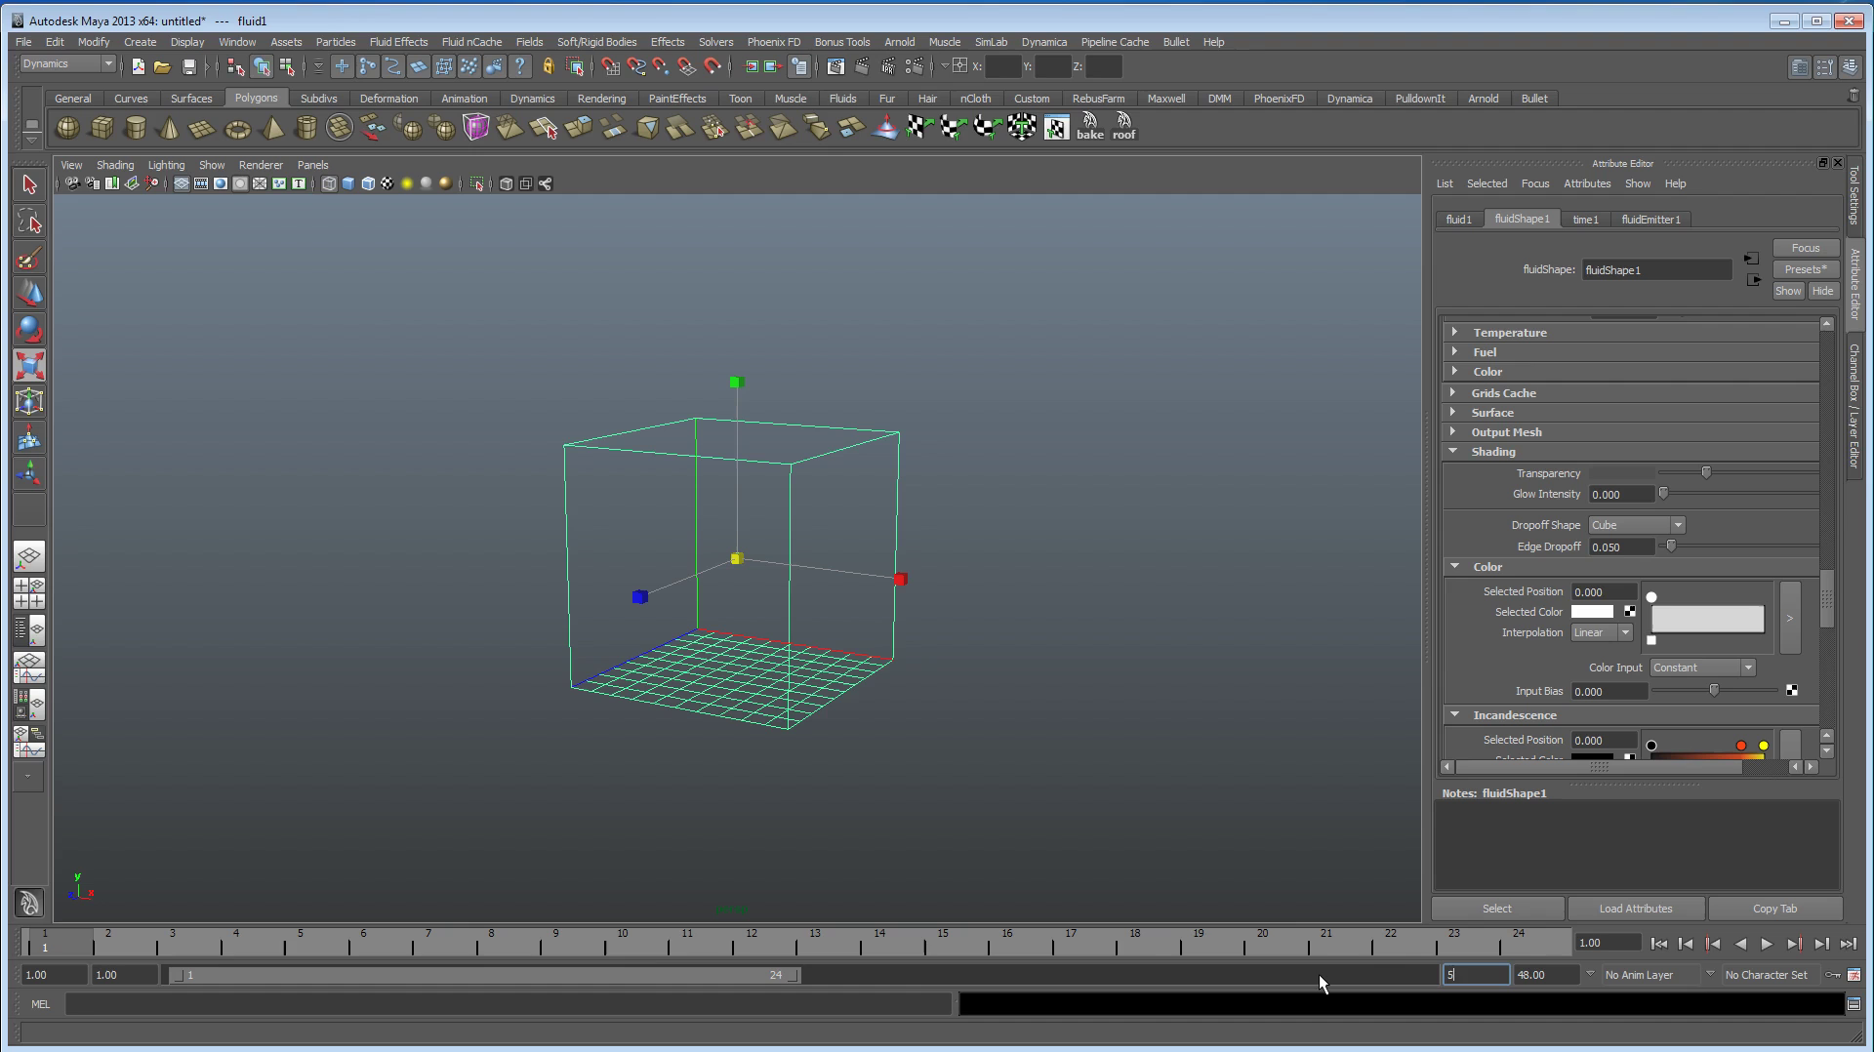
text(00)
key(Return)
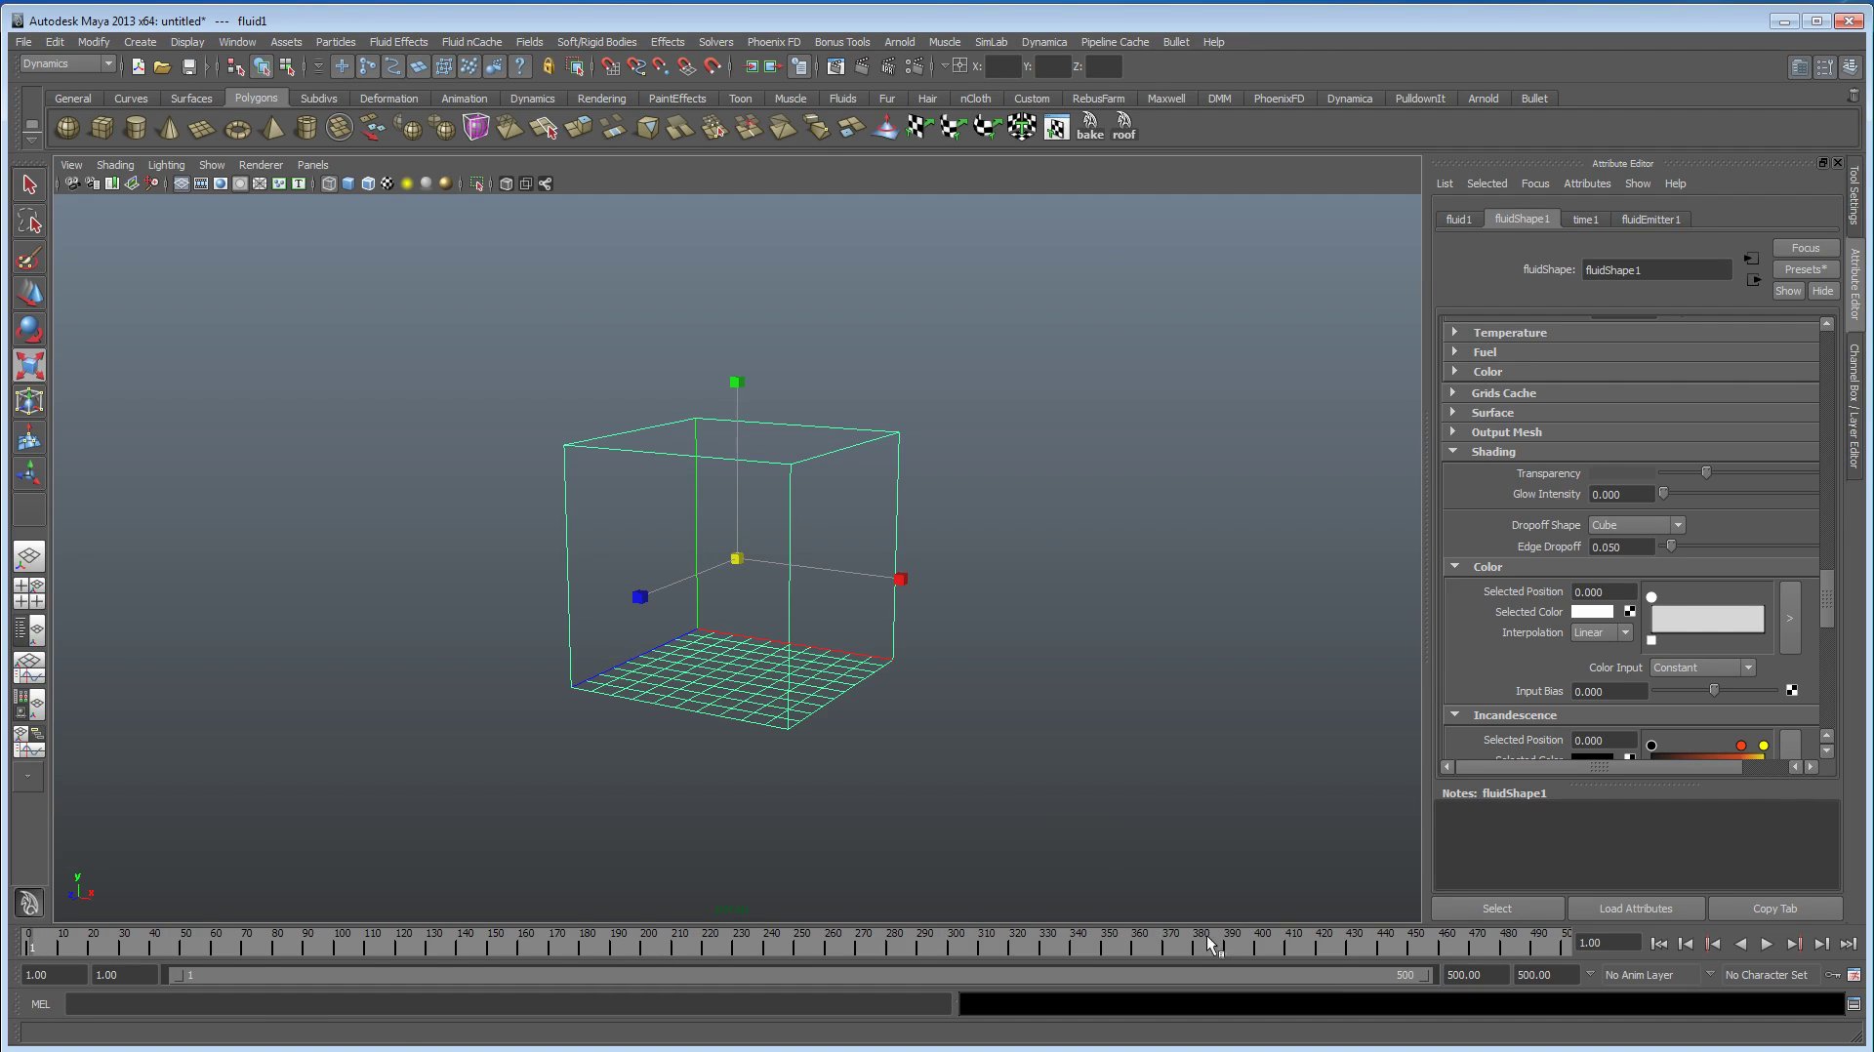
Step: Move the fluid emitter down to the container floor (Y -4.295)
alt+drag(845, 670, 829, 667)
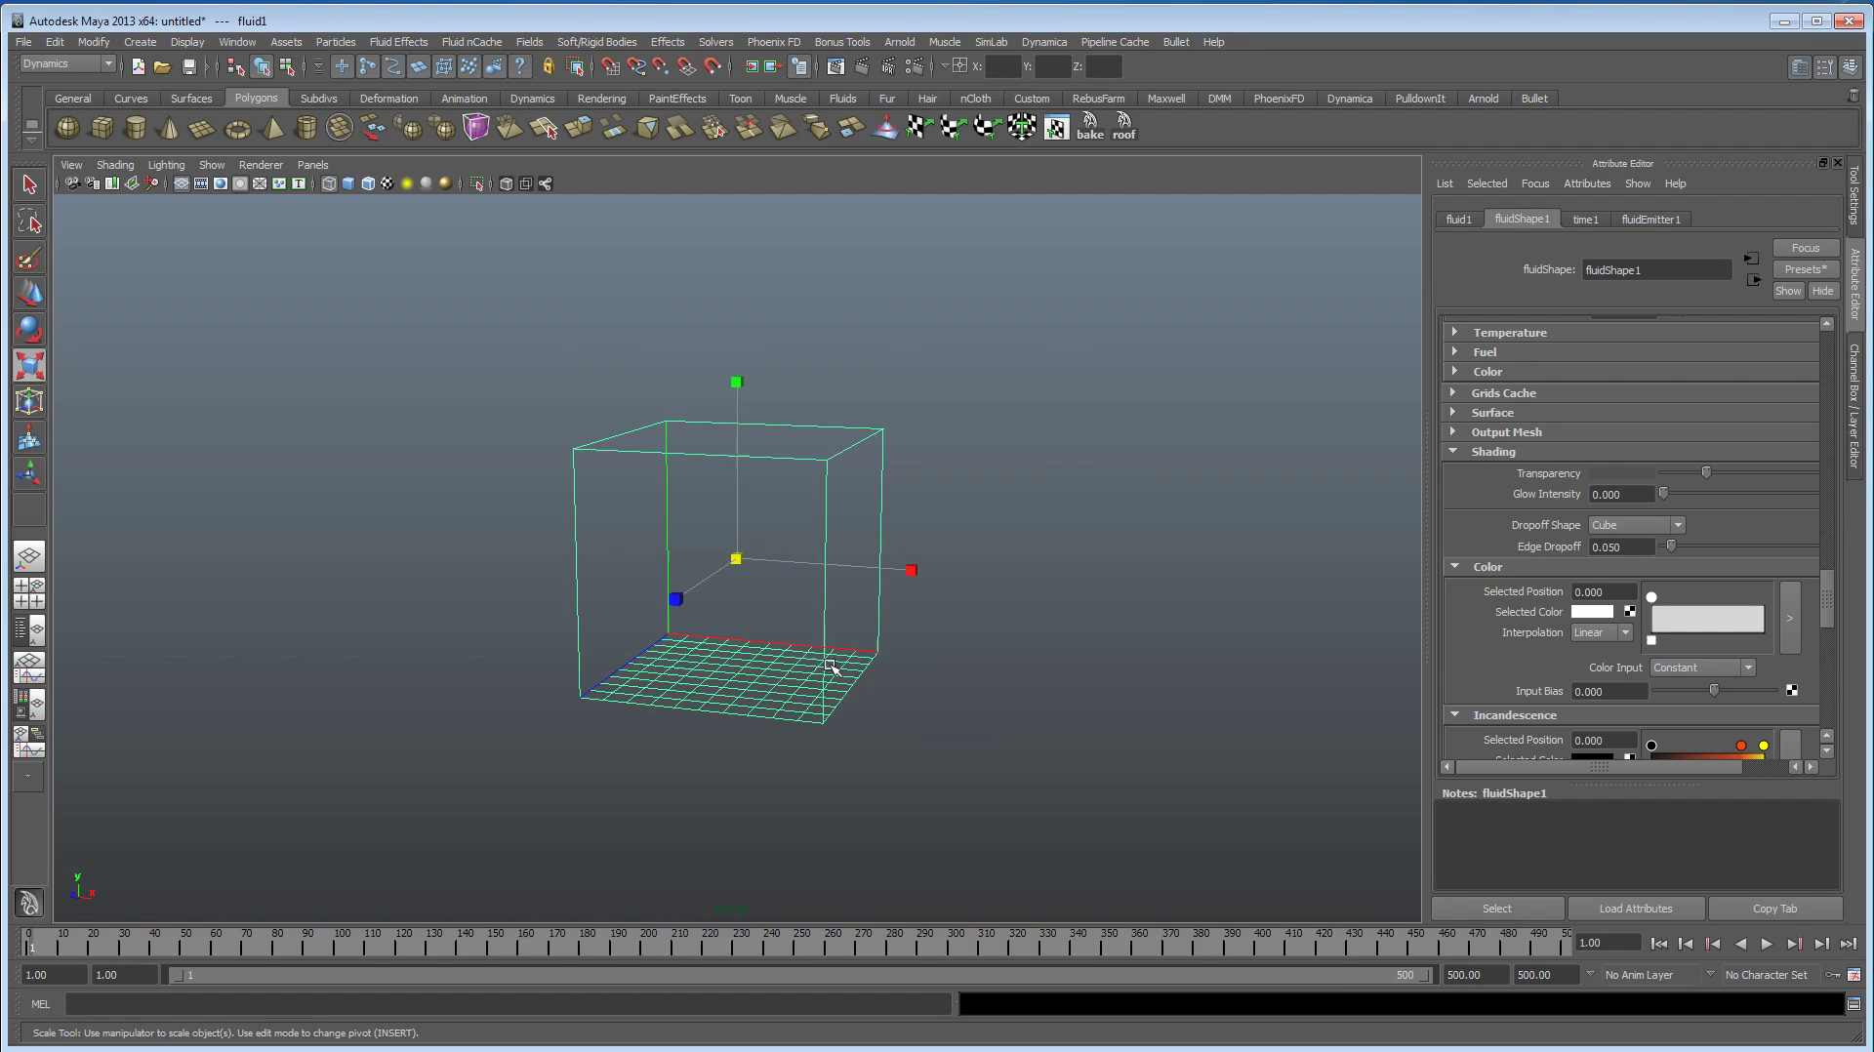
key(w)
click(737, 559)
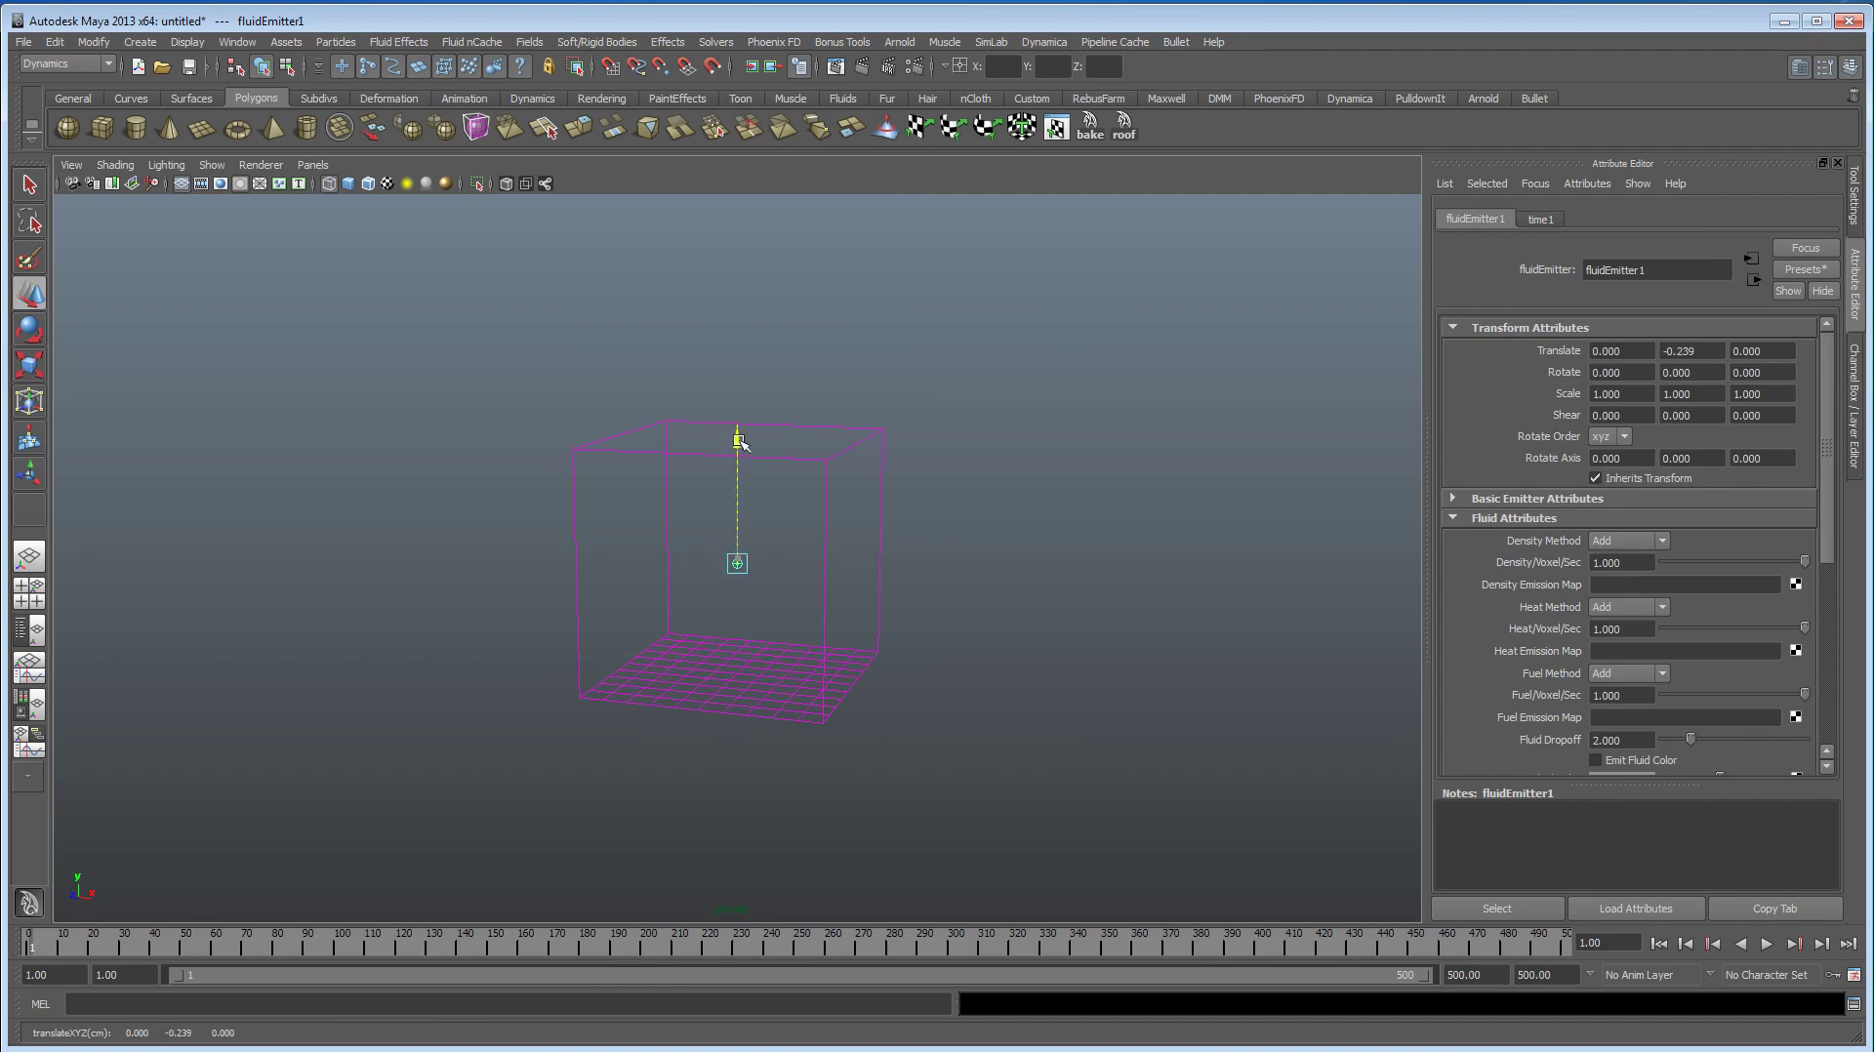
drag(738, 447, 778, 523)
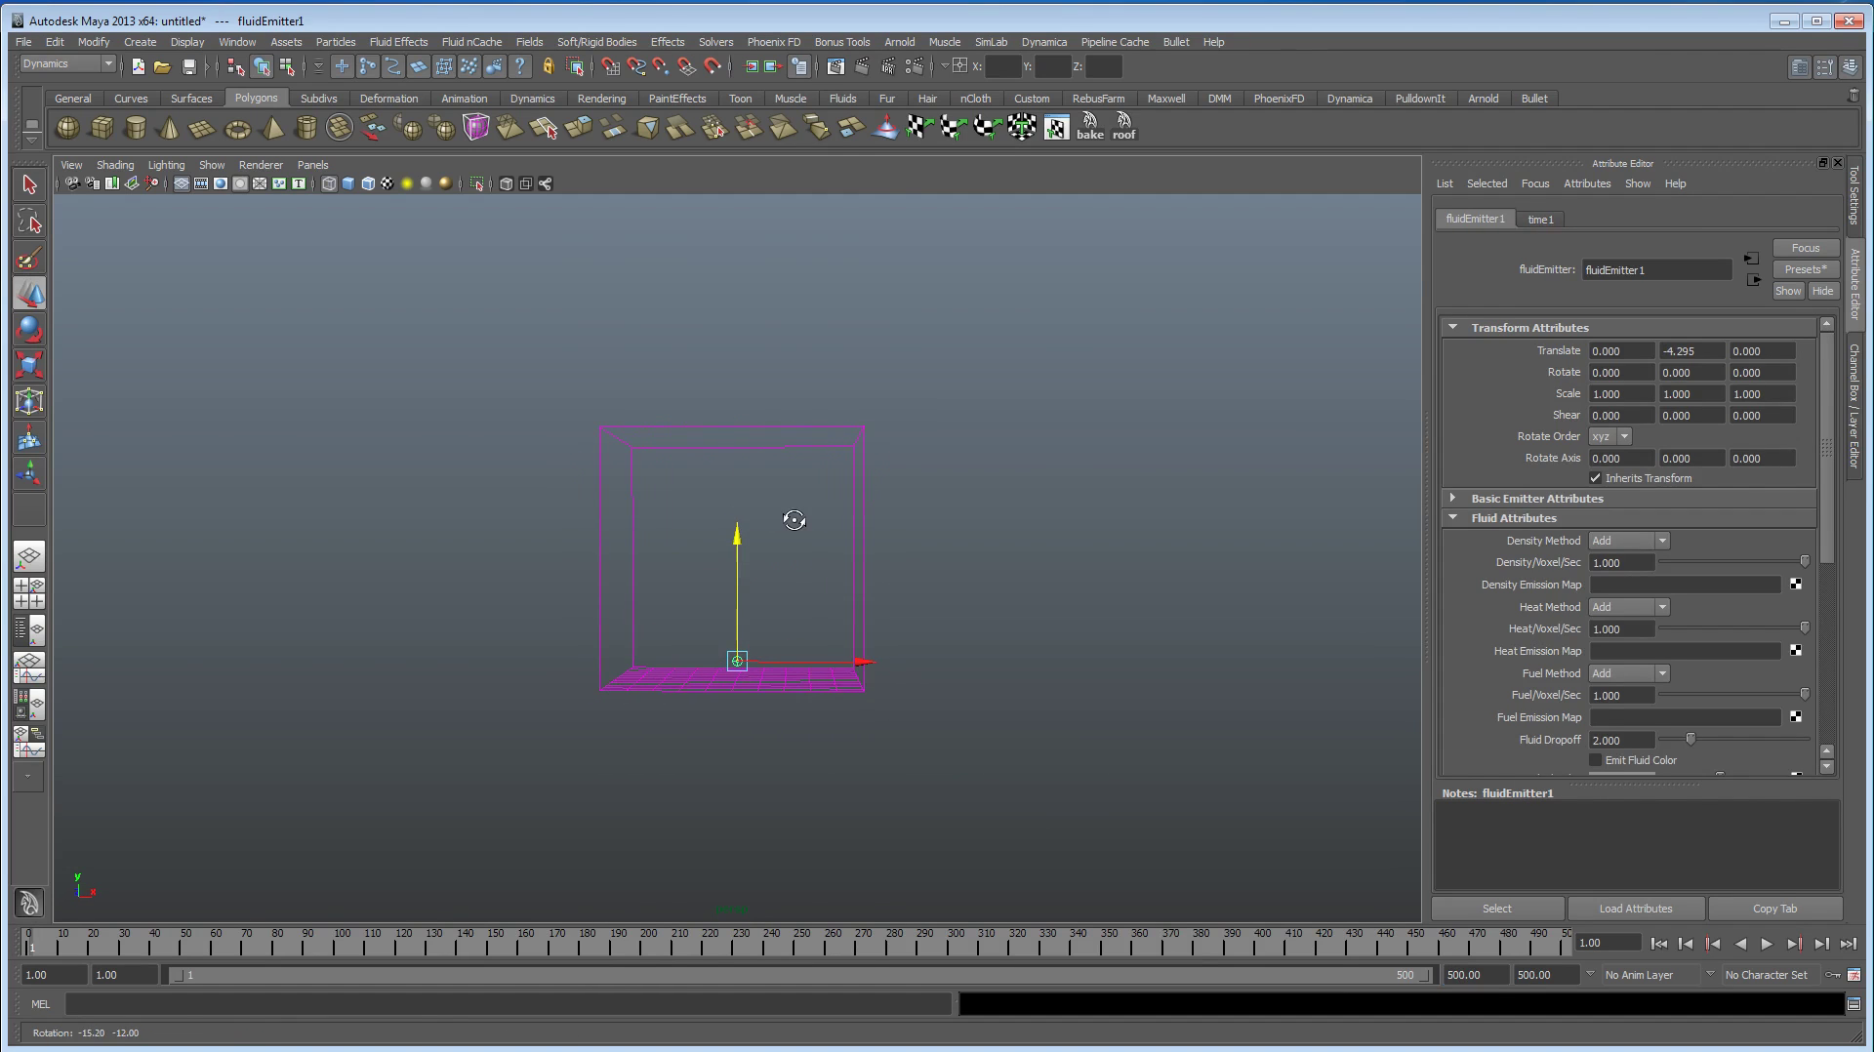
Step: Test the emission to frame 64 in shaded display, then replay from frame 1
click(1766, 943)
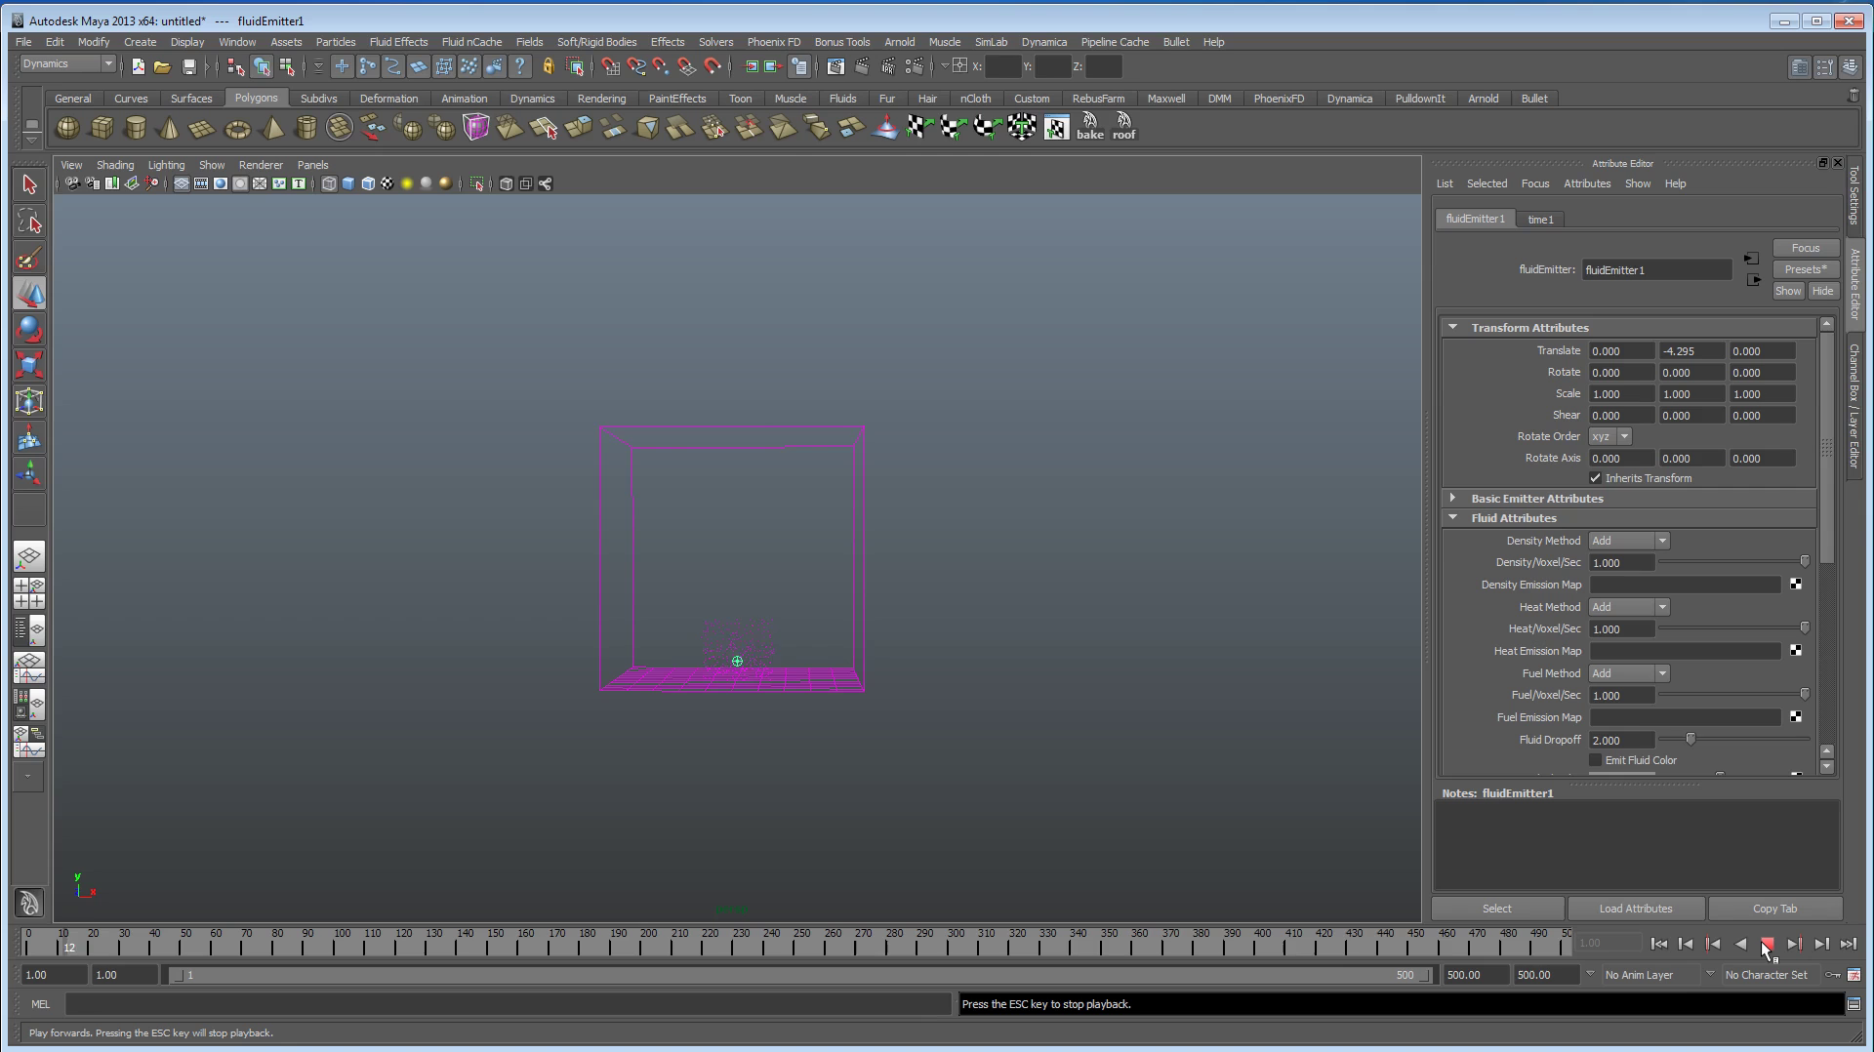
click(1766, 943)
alt+drag(831, 684, 821, 688)
key(5)
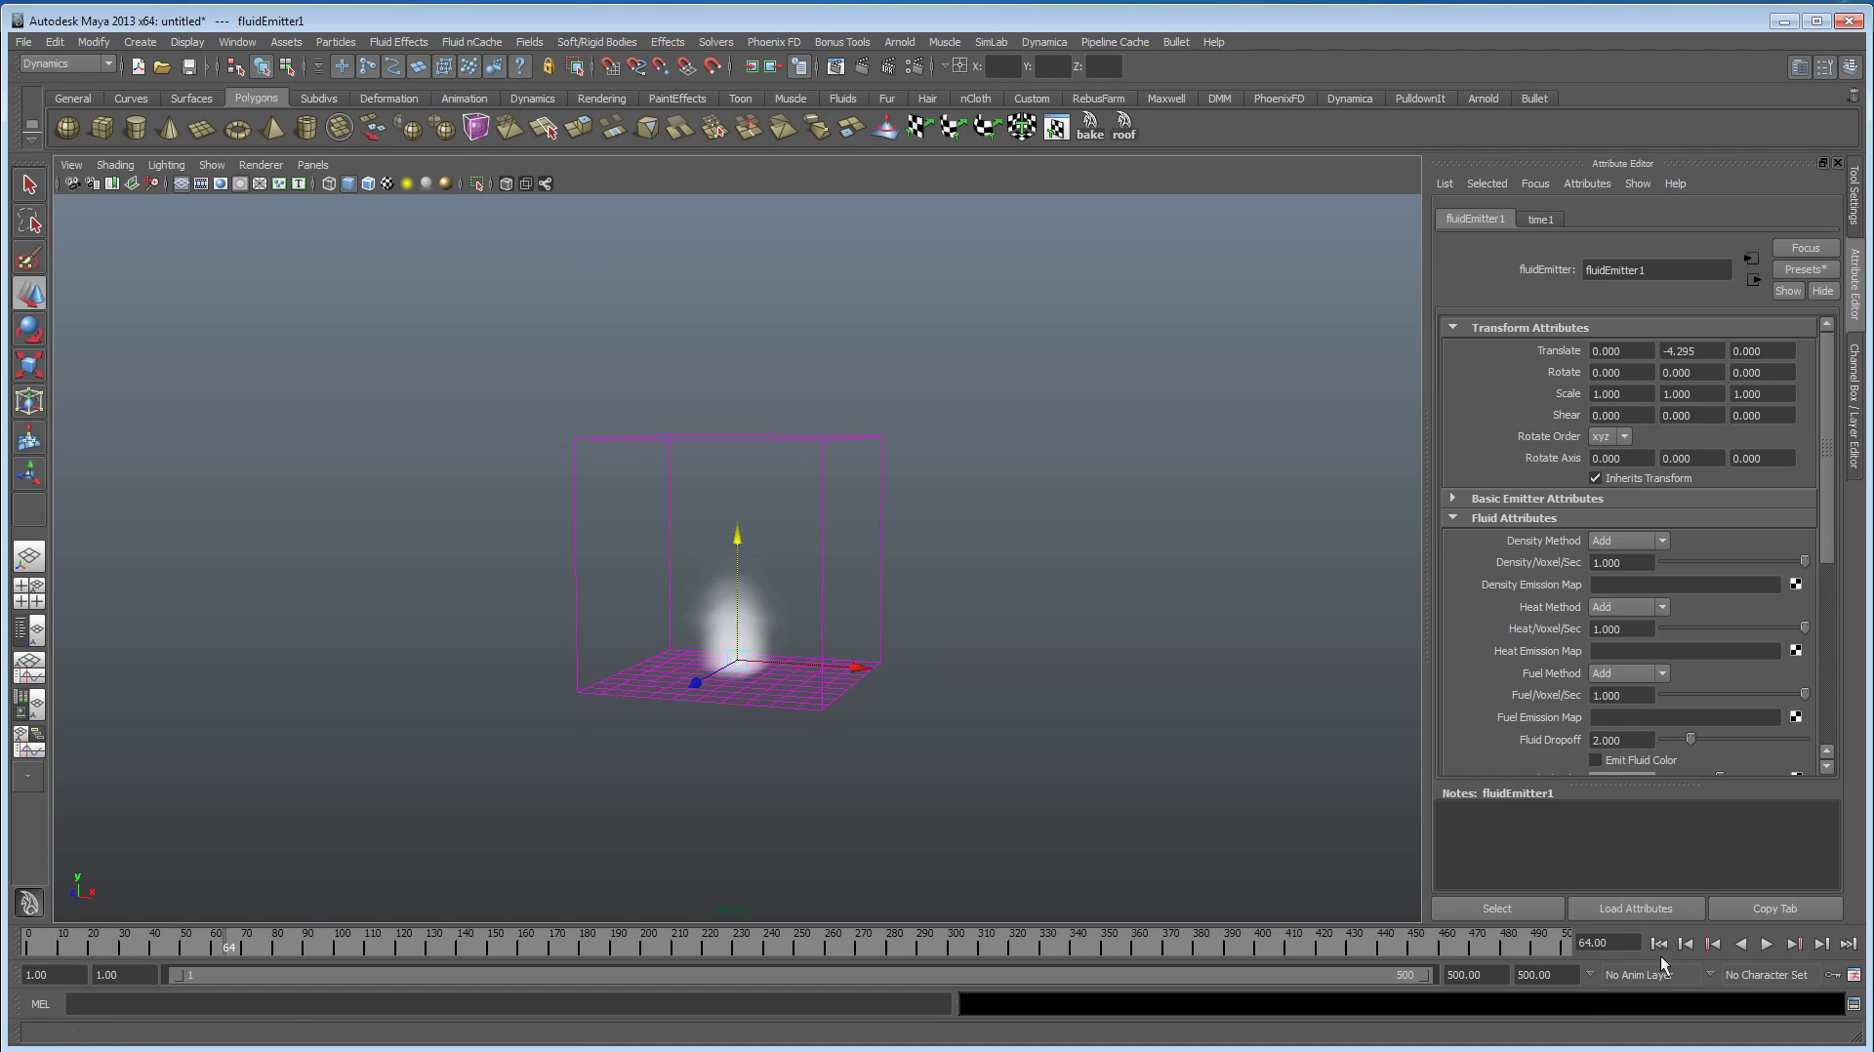
click(1659, 943)
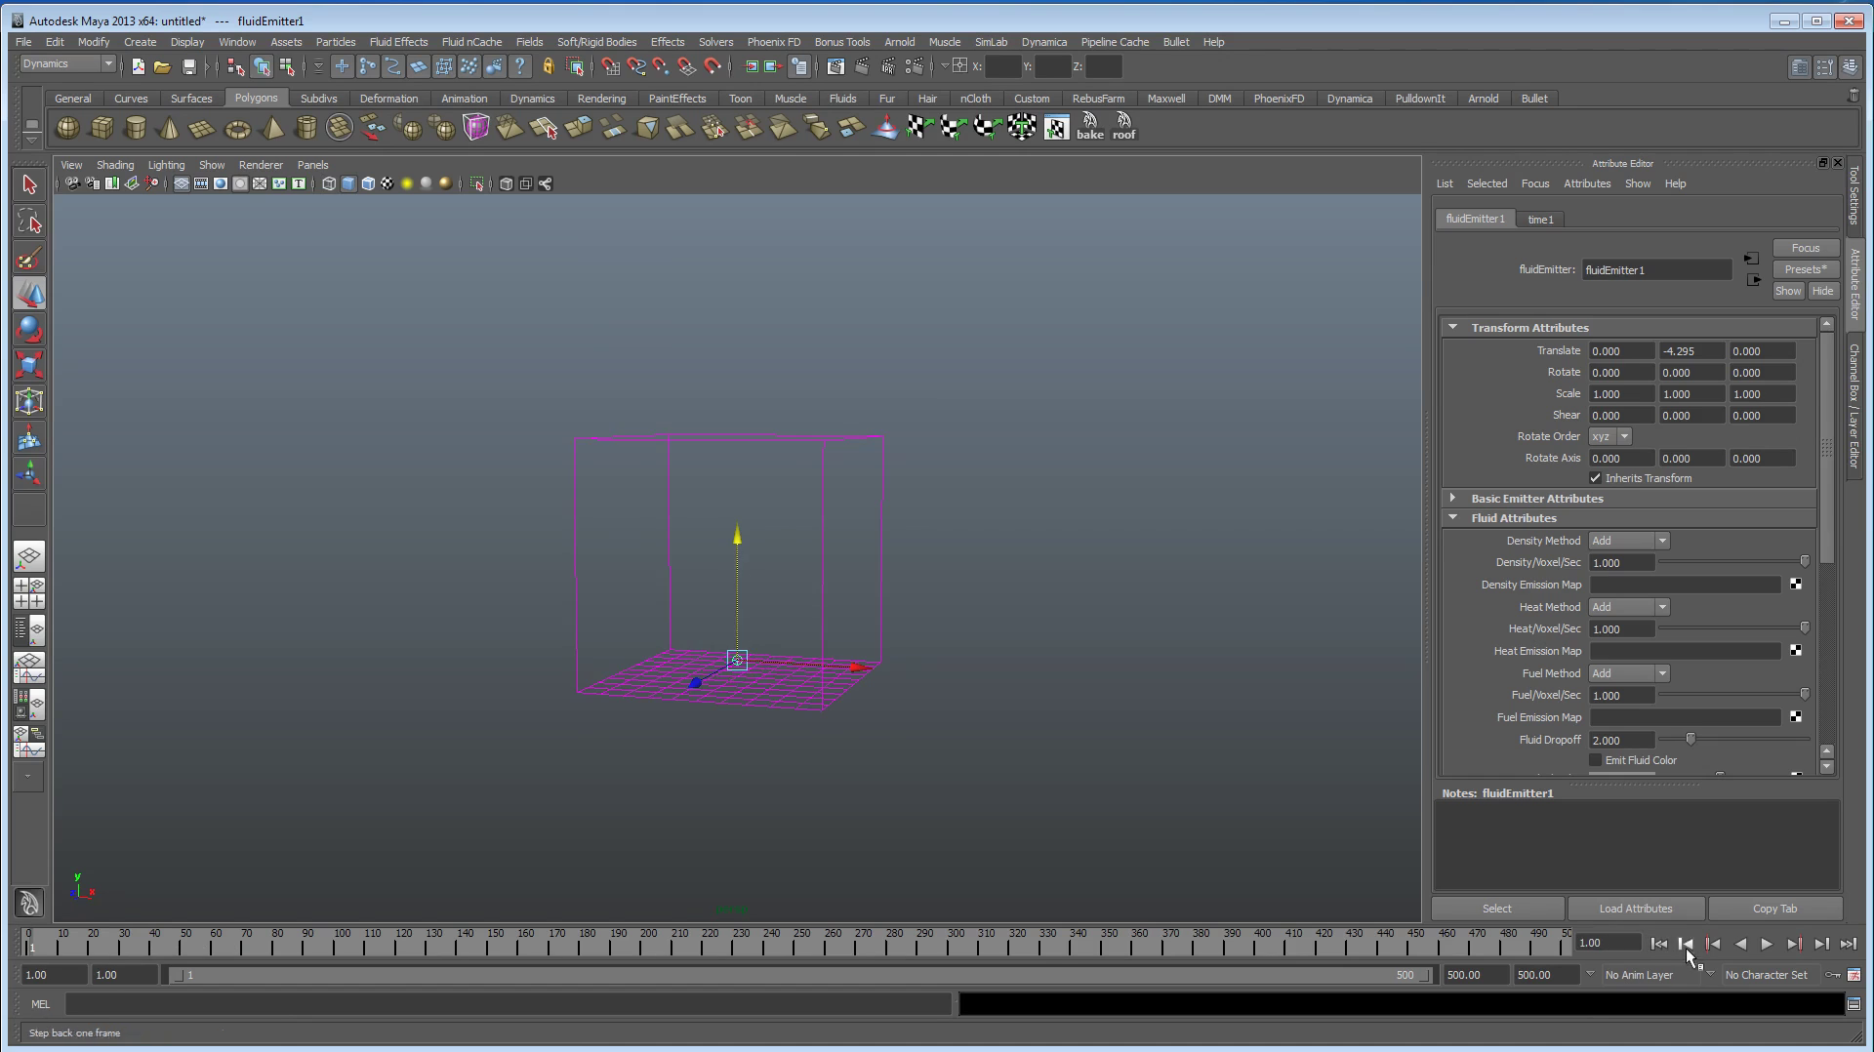
click(1765, 943)
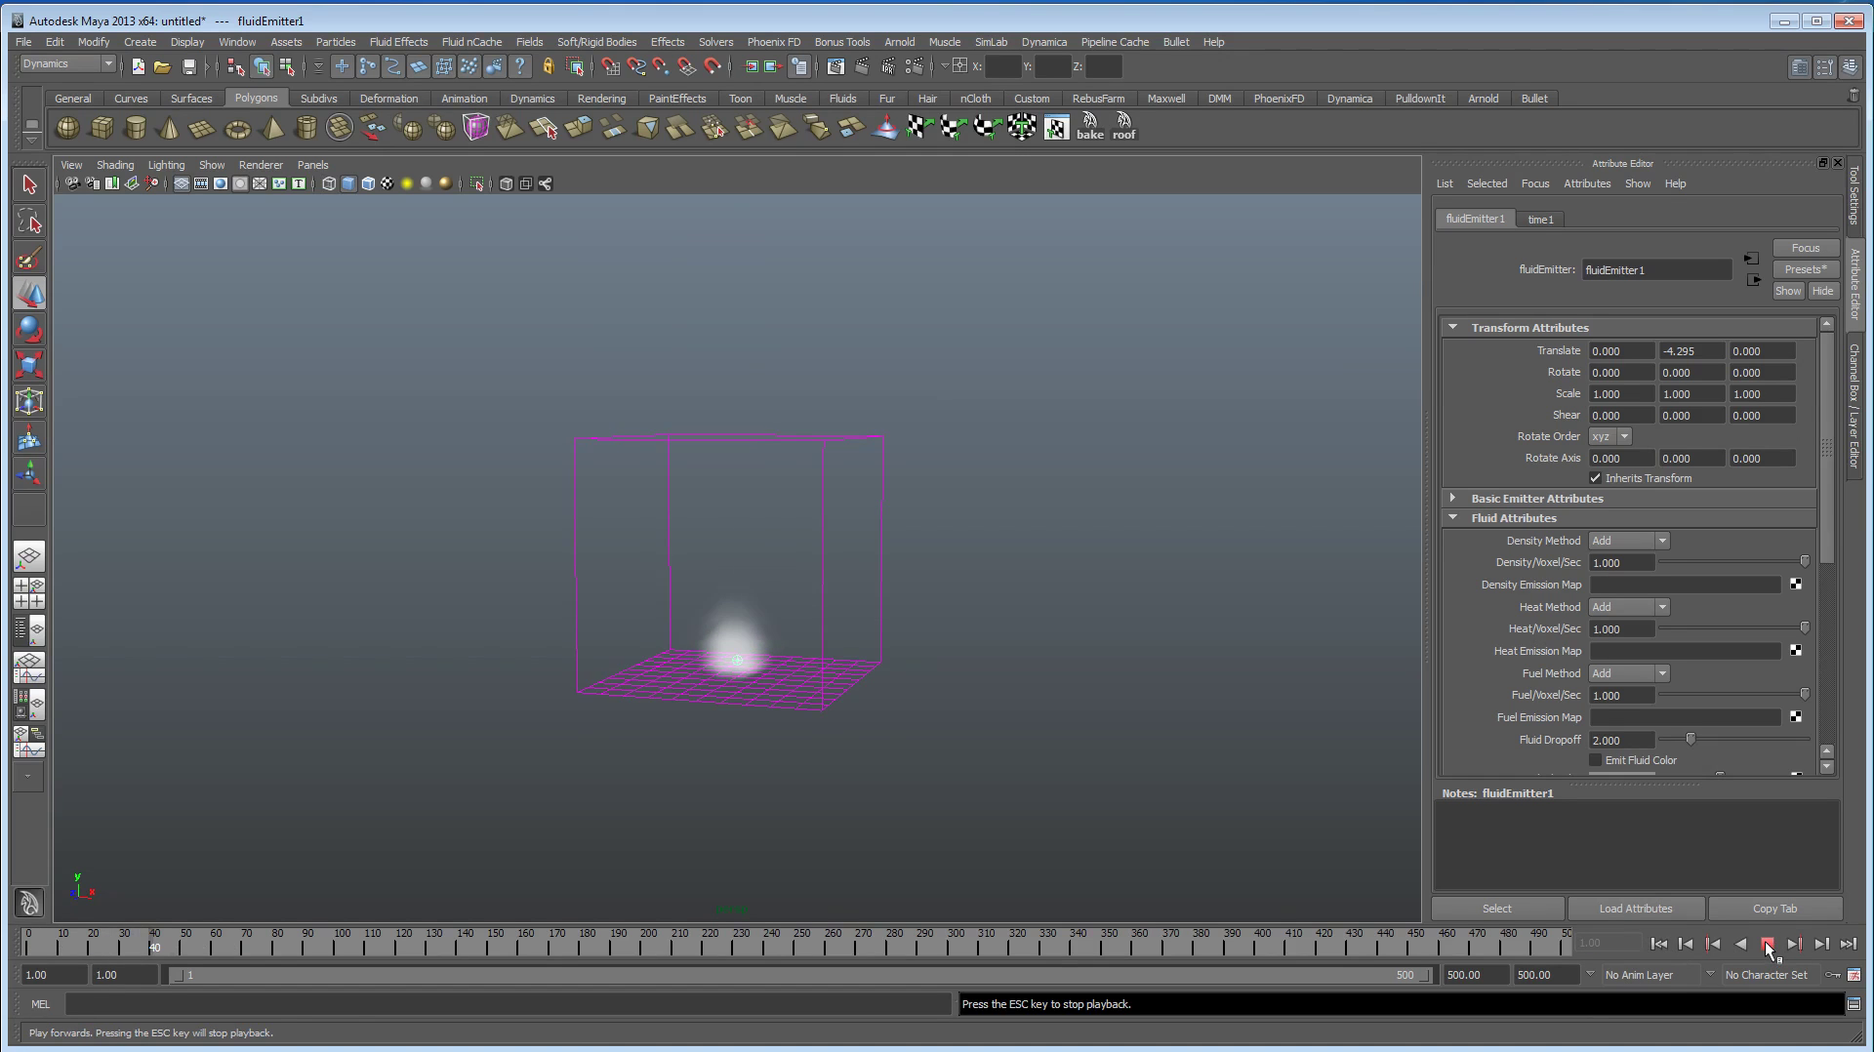
click(1766, 943)
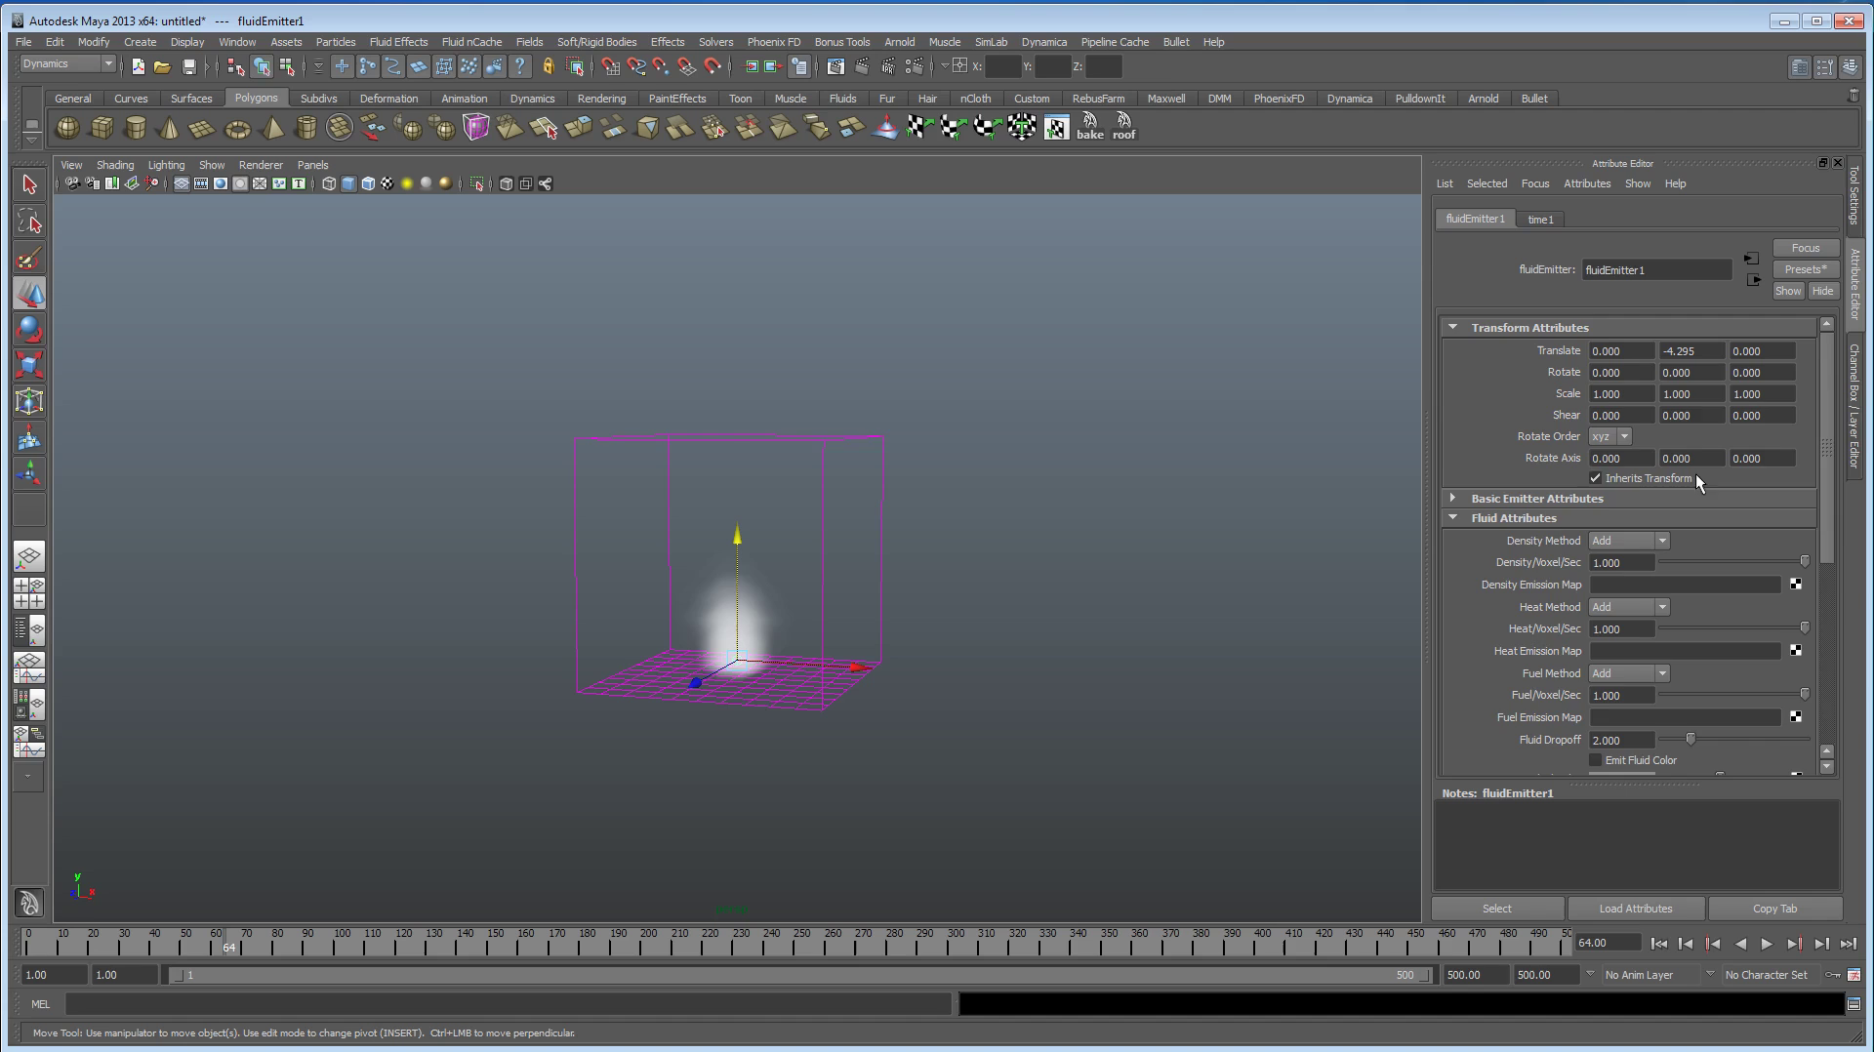
Step: Turn on Auto Resize for the fluid container
scroll(1678, 488, down, 6)
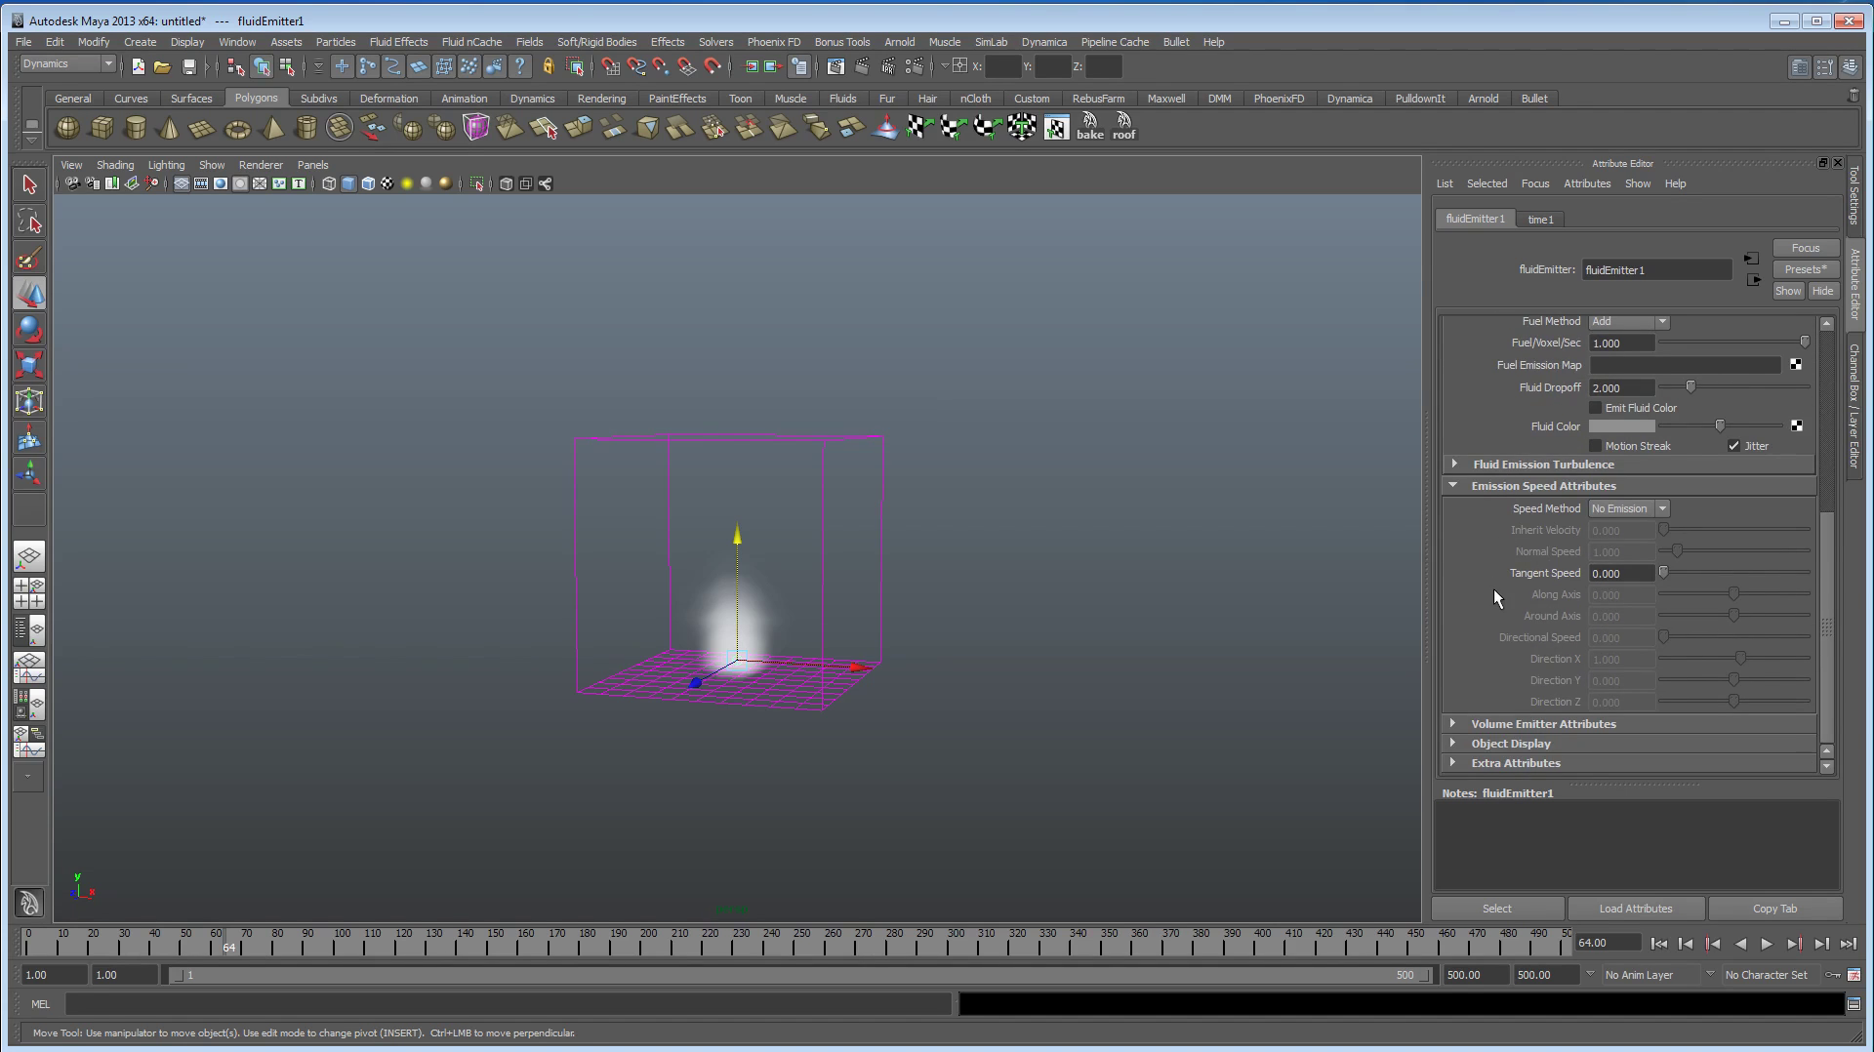
scroll(1493, 588, up, 3)
drag(857, 420, 908, 478)
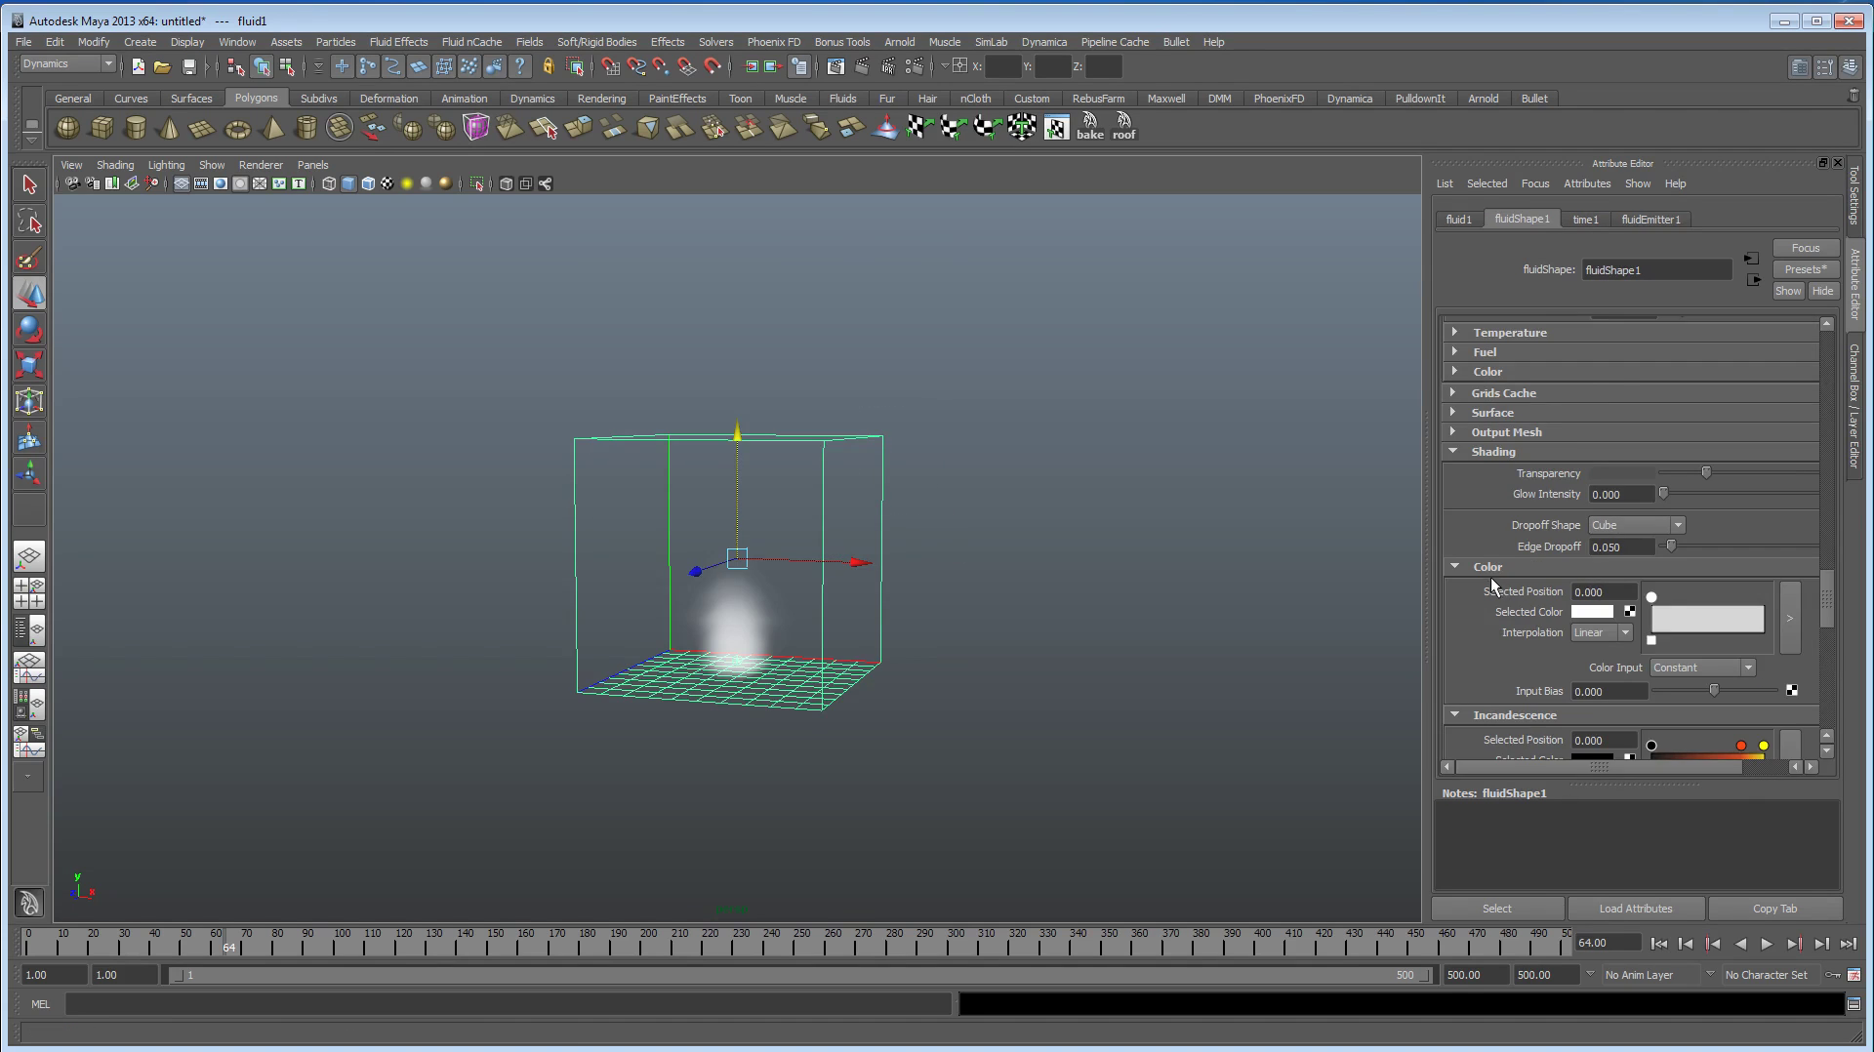
scroll(1490, 577, down, 5)
scroll(1532, 552, up, 6)
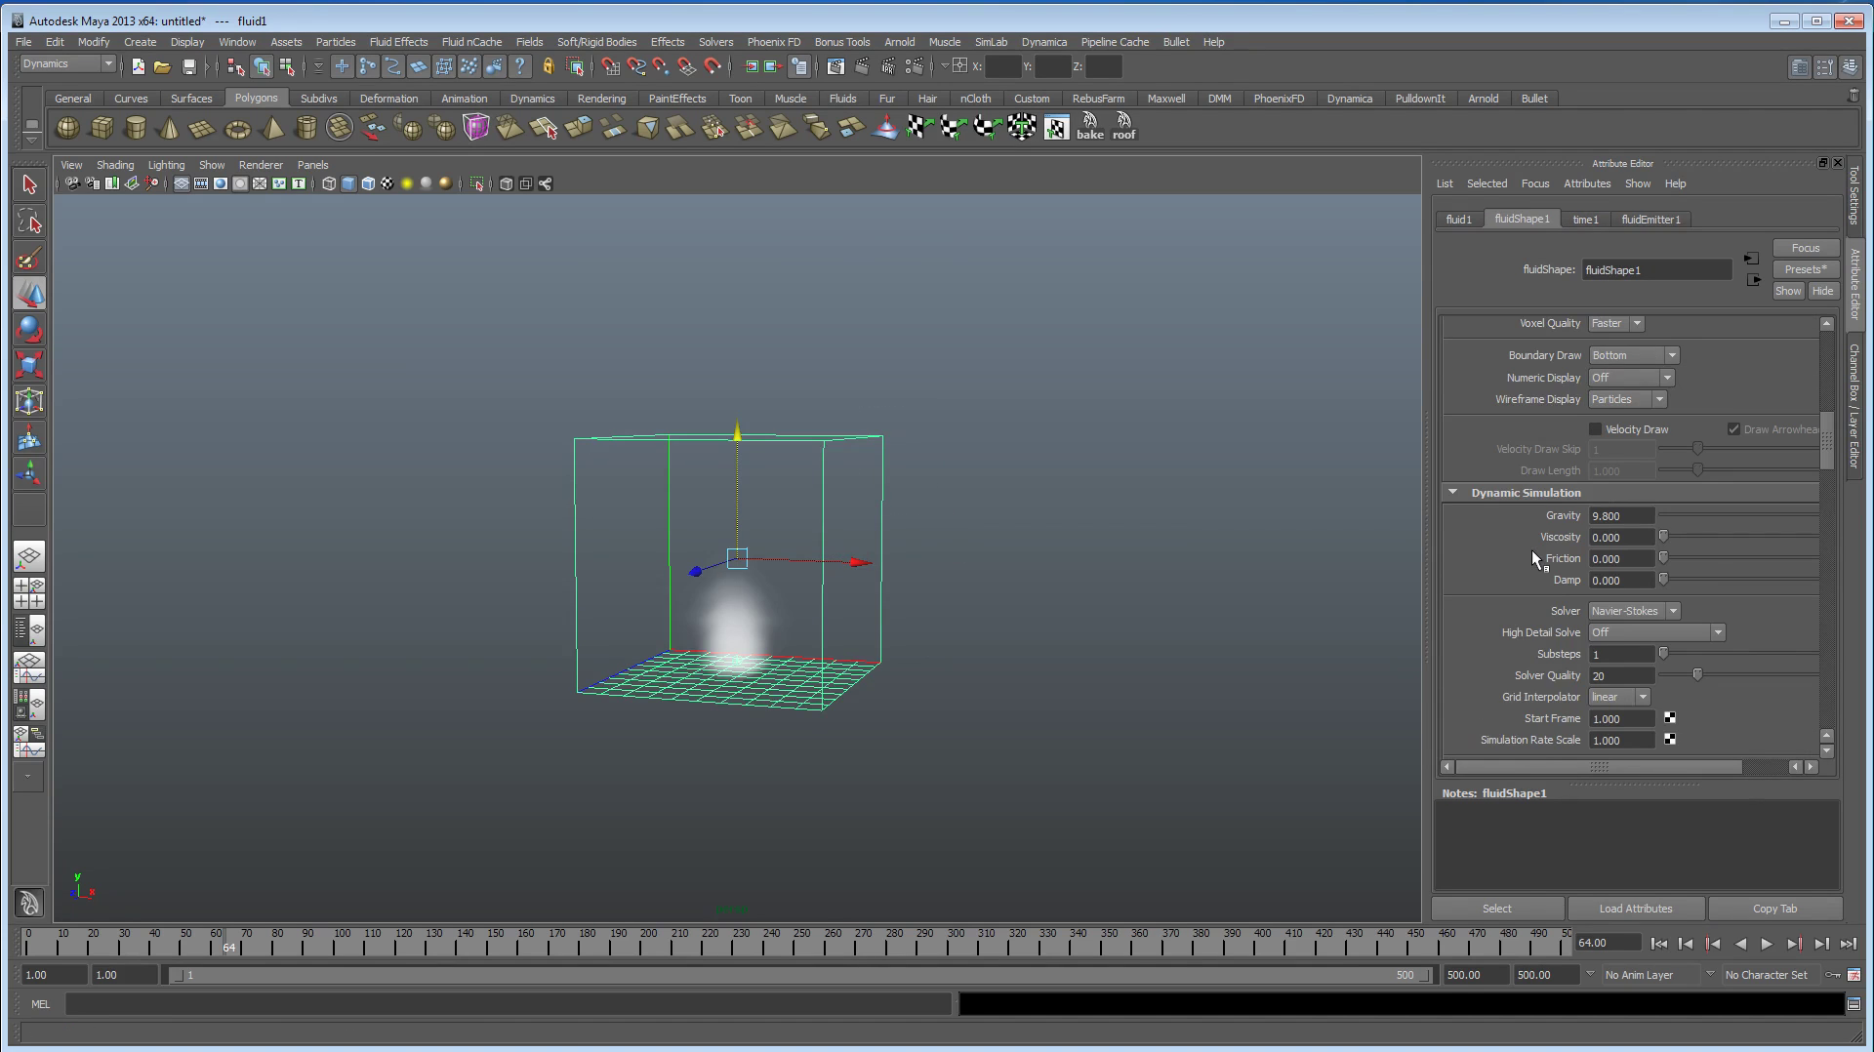
scroll(1532, 557, up, 5)
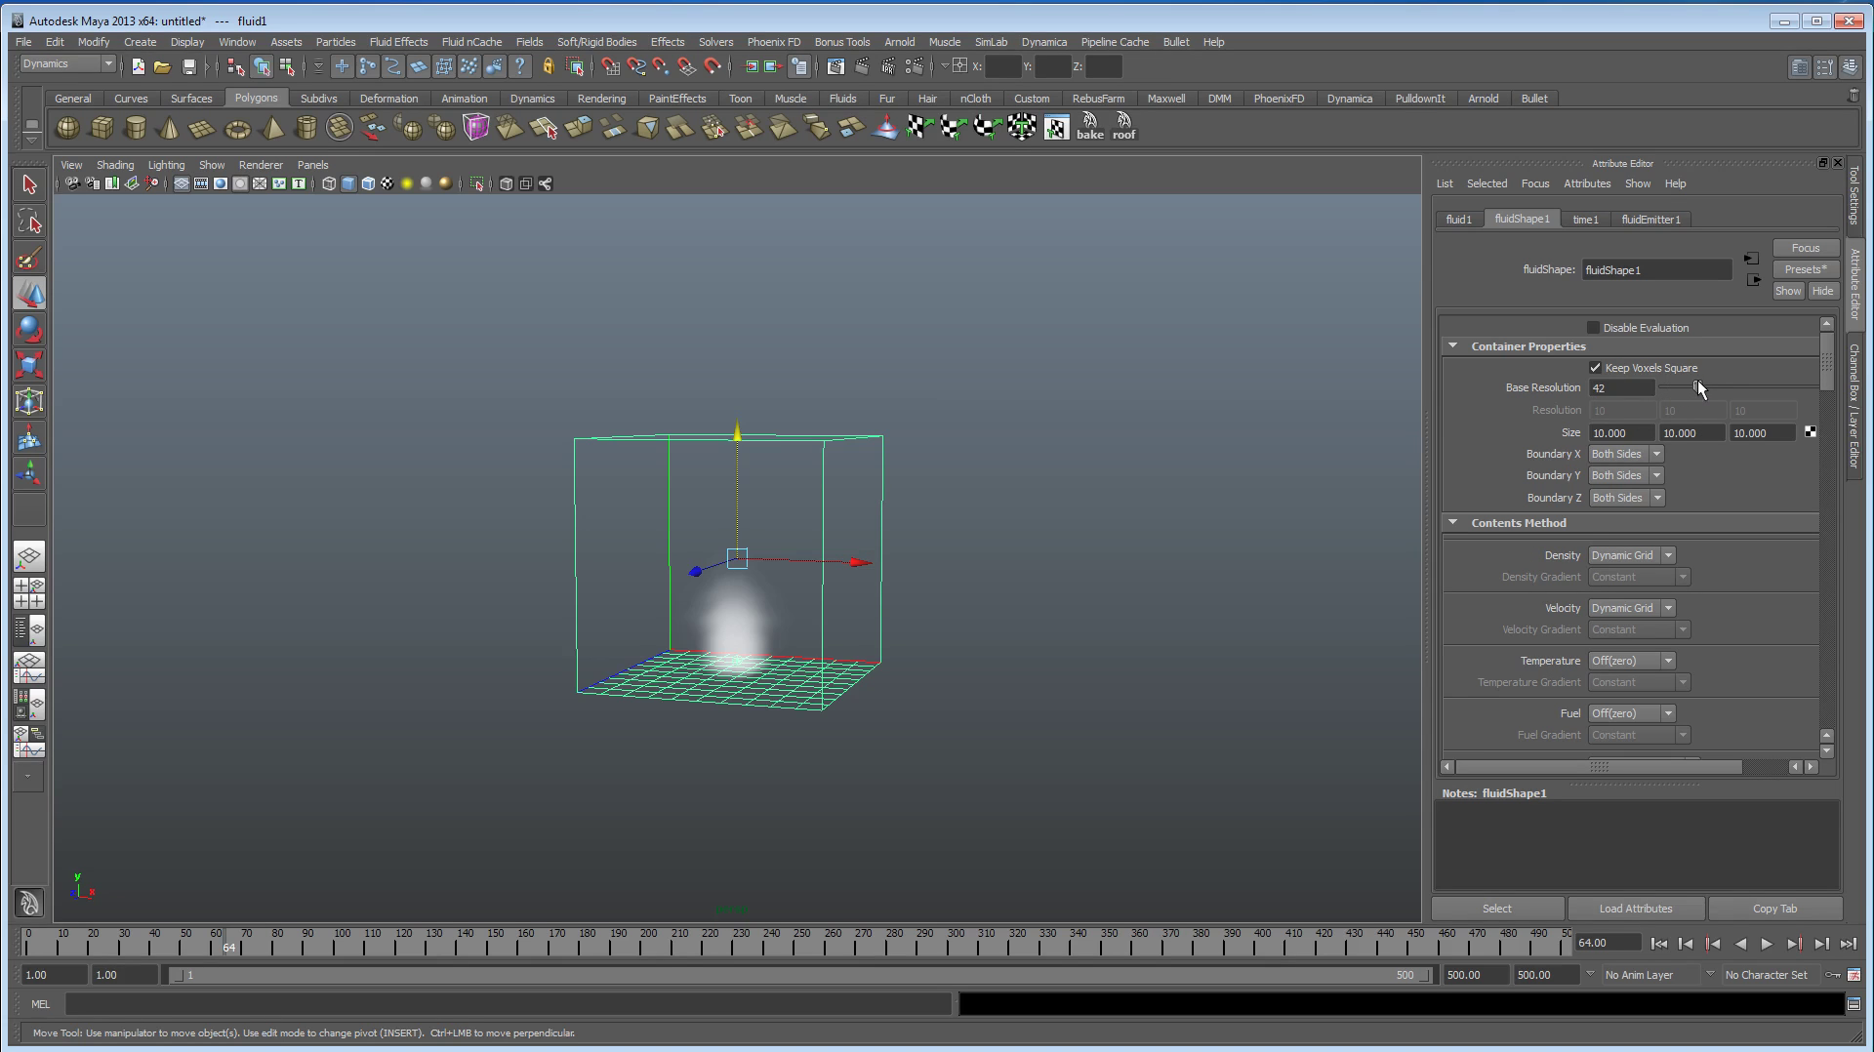
scroll(1521, 607, down, 6)
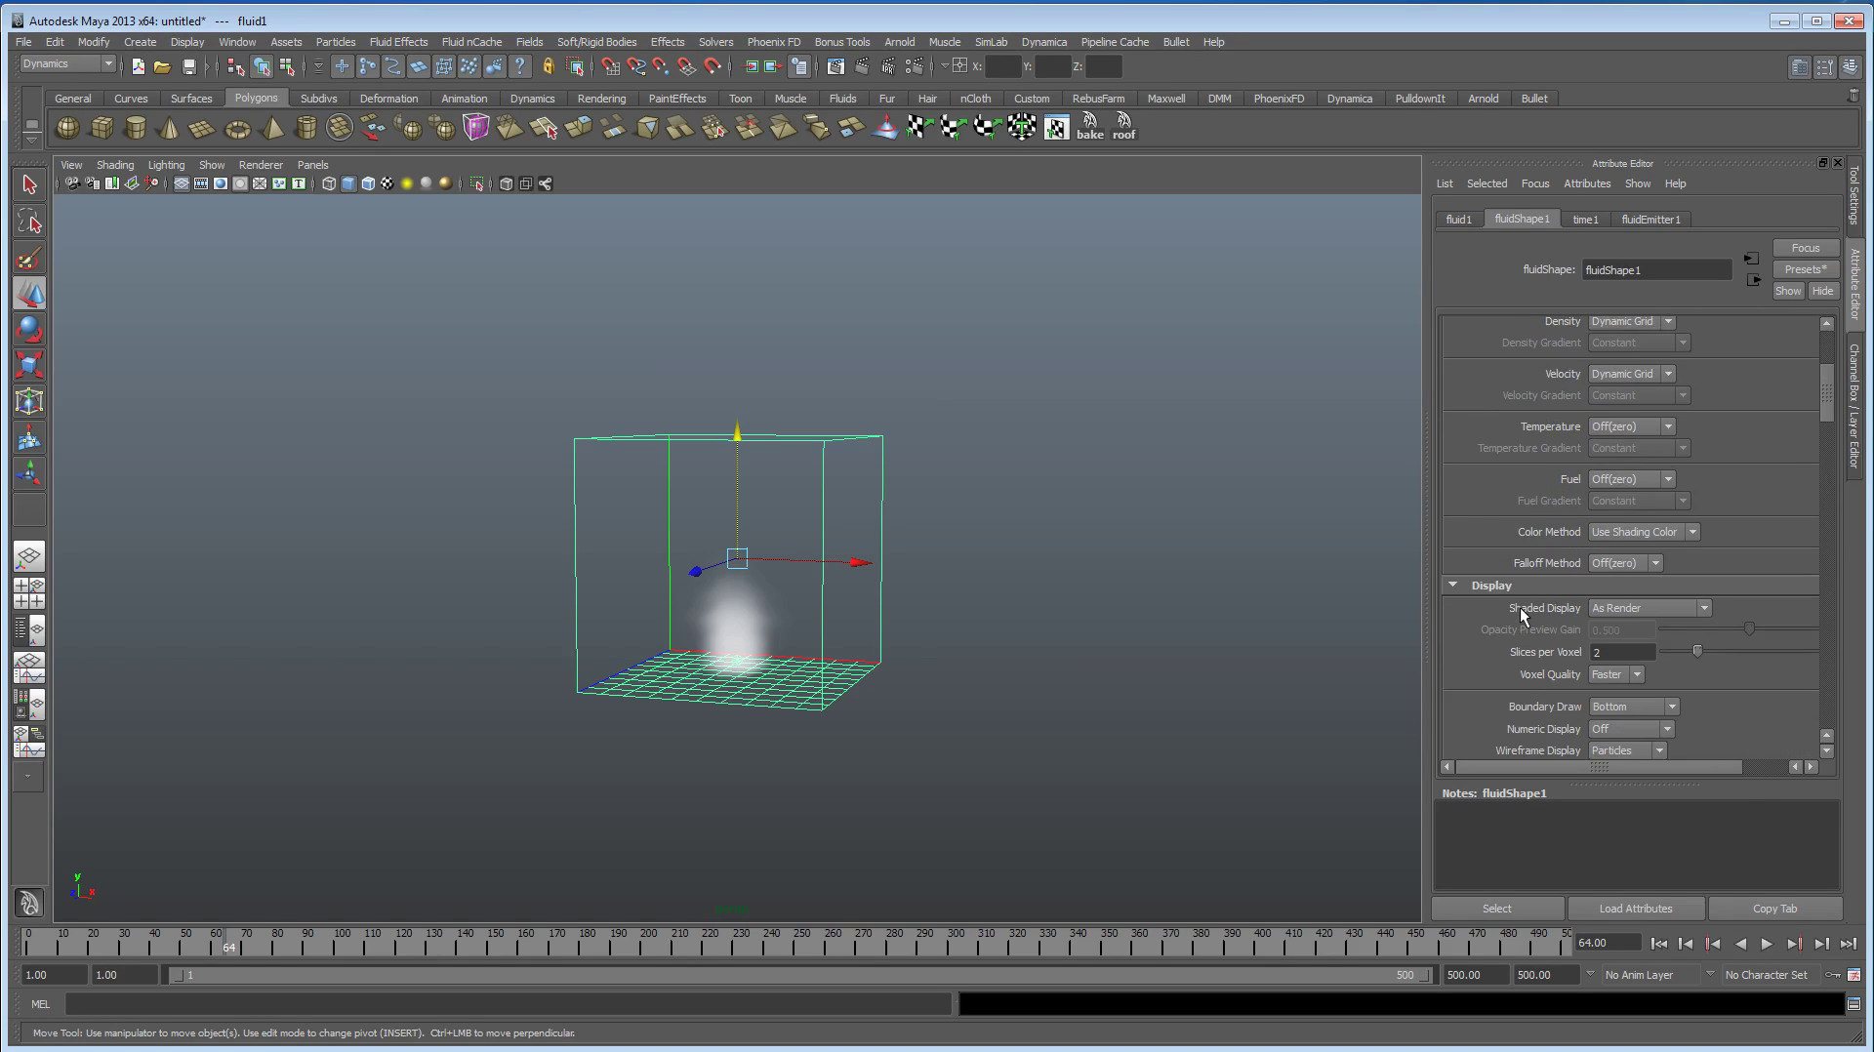
scroll(1512, 613, down, 9)
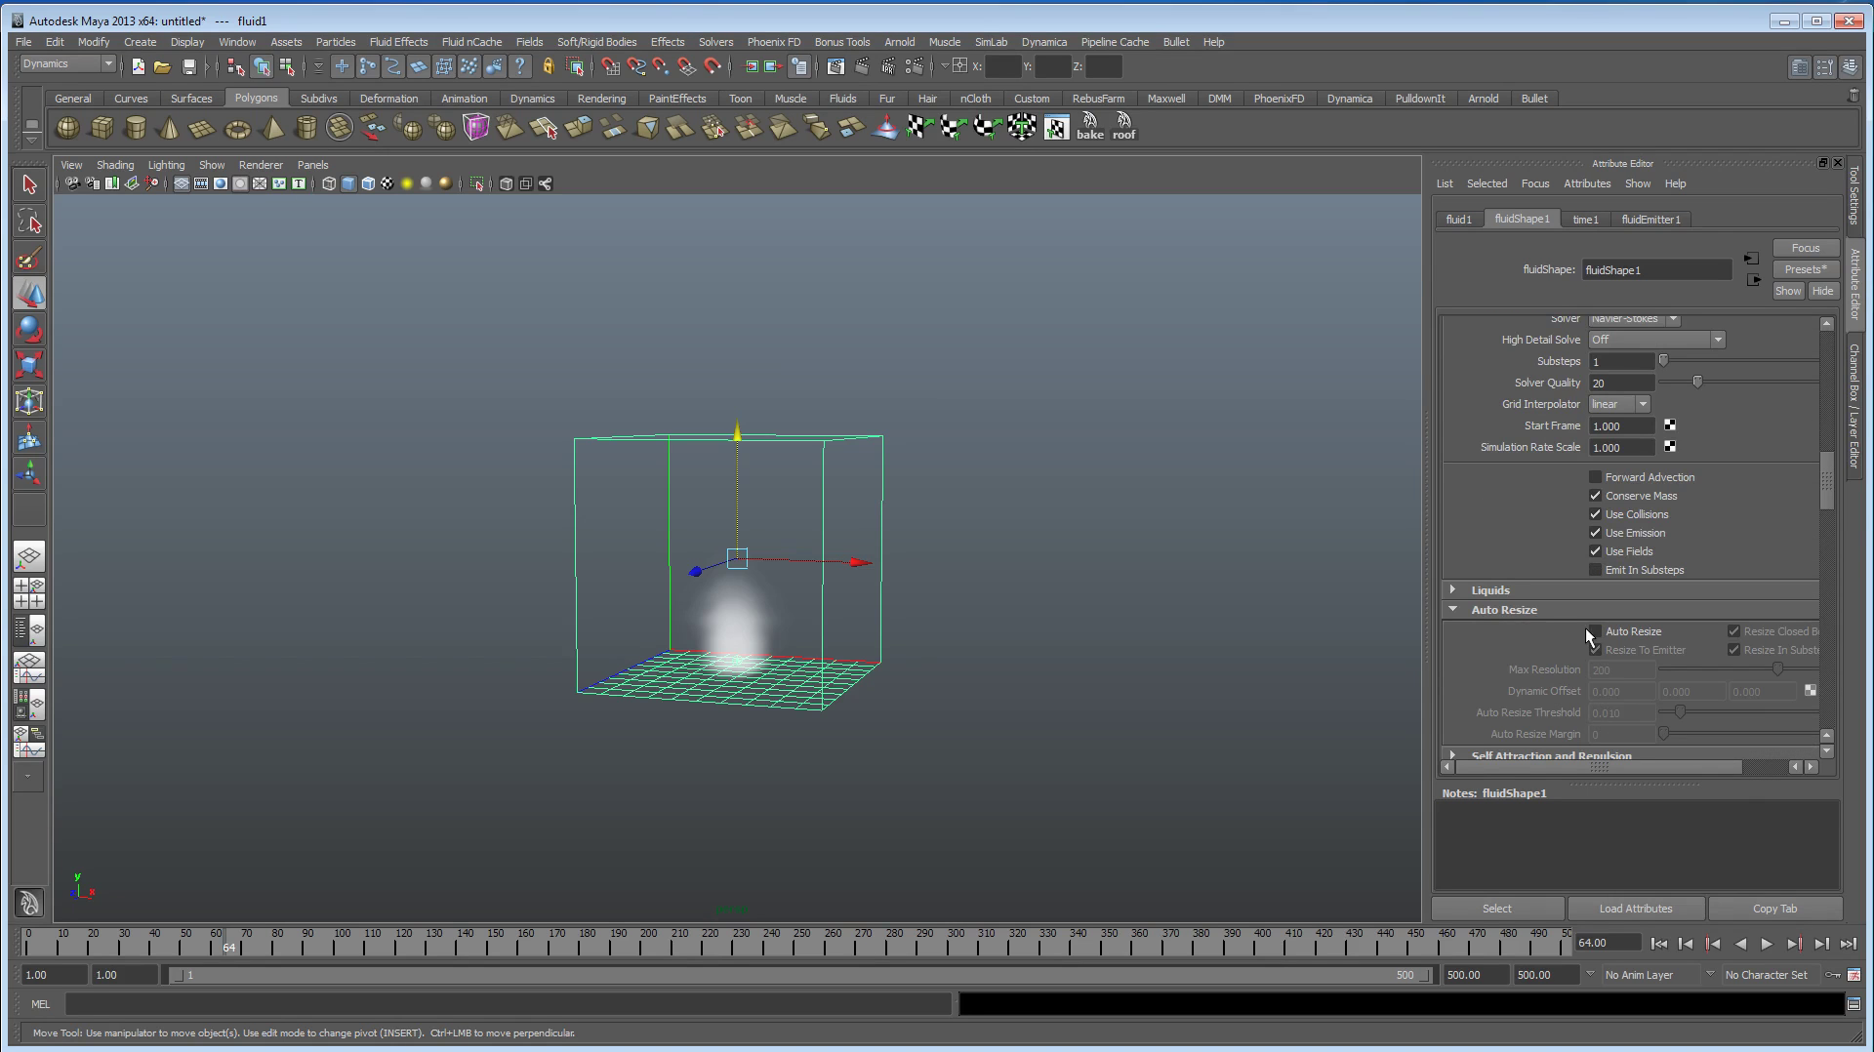
click(1595, 631)
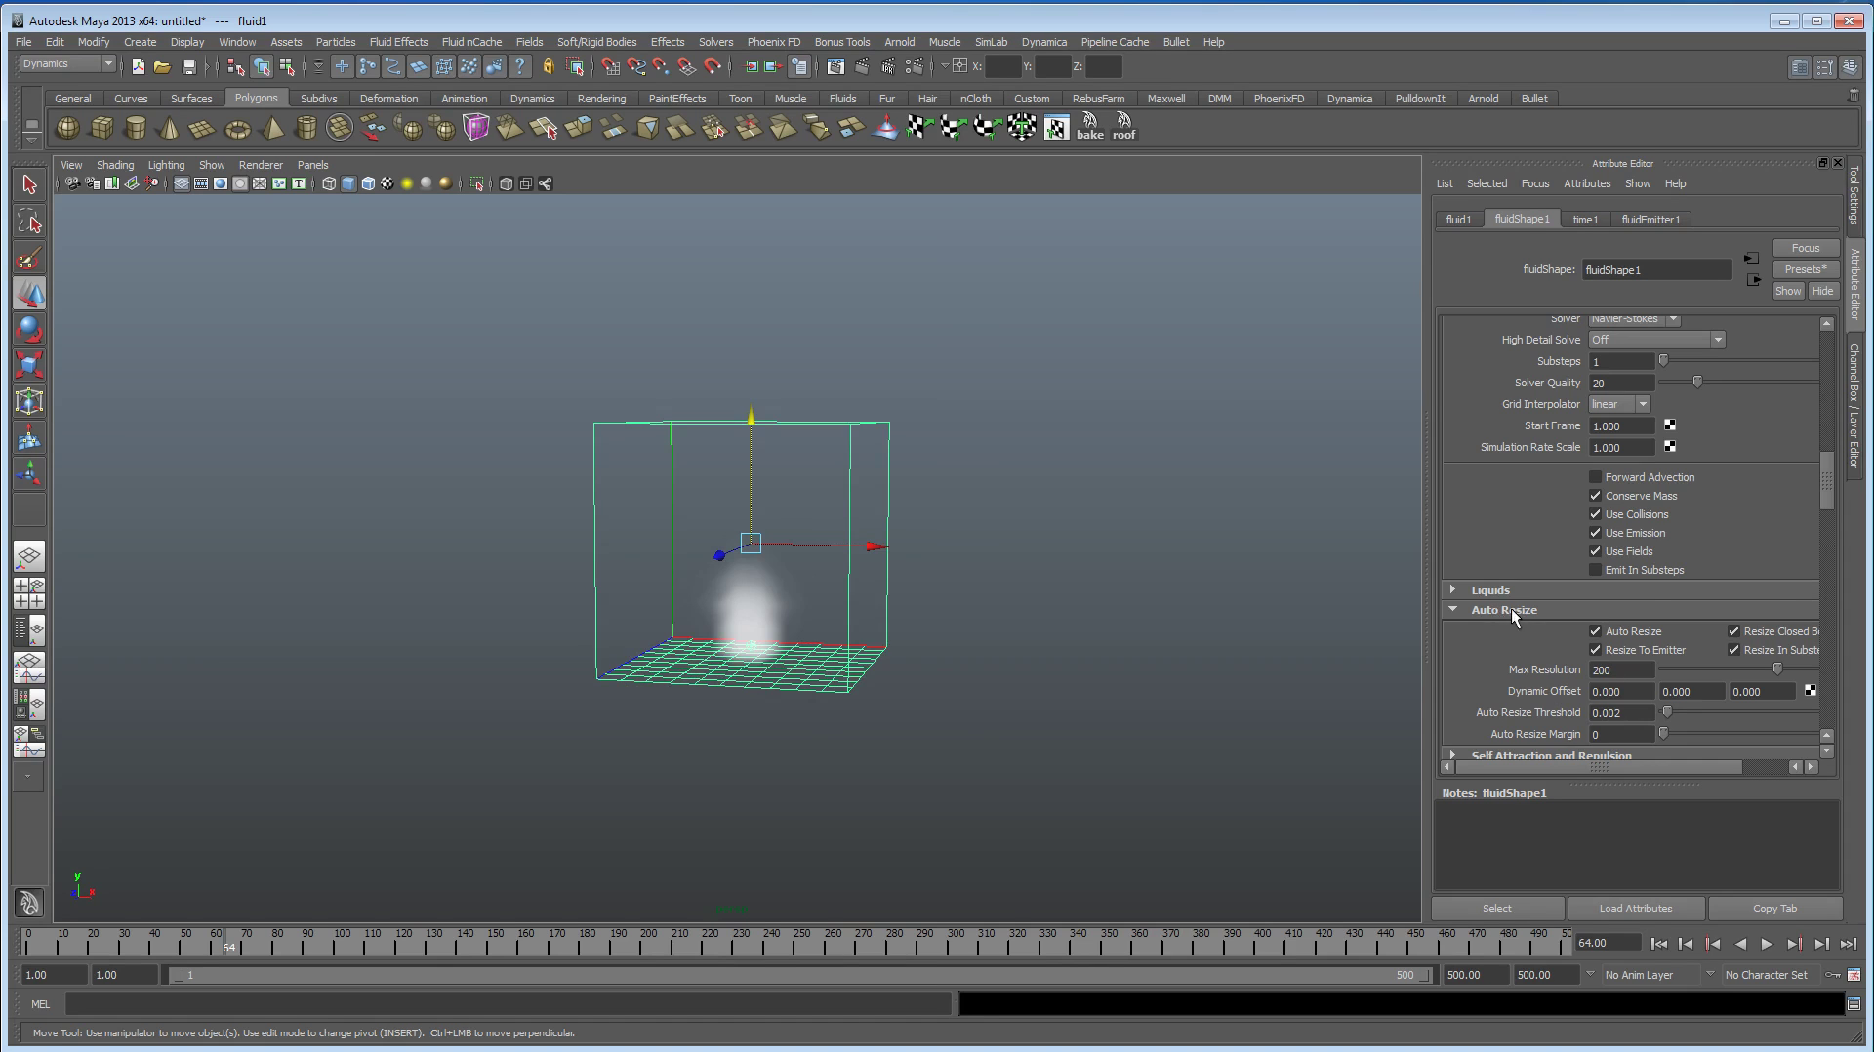
Step: Set density Dissipation to 0.202 and replay the simulation from frame 1
scroll(1515, 619, down, 4)
scroll(1487, 623, down, 2)
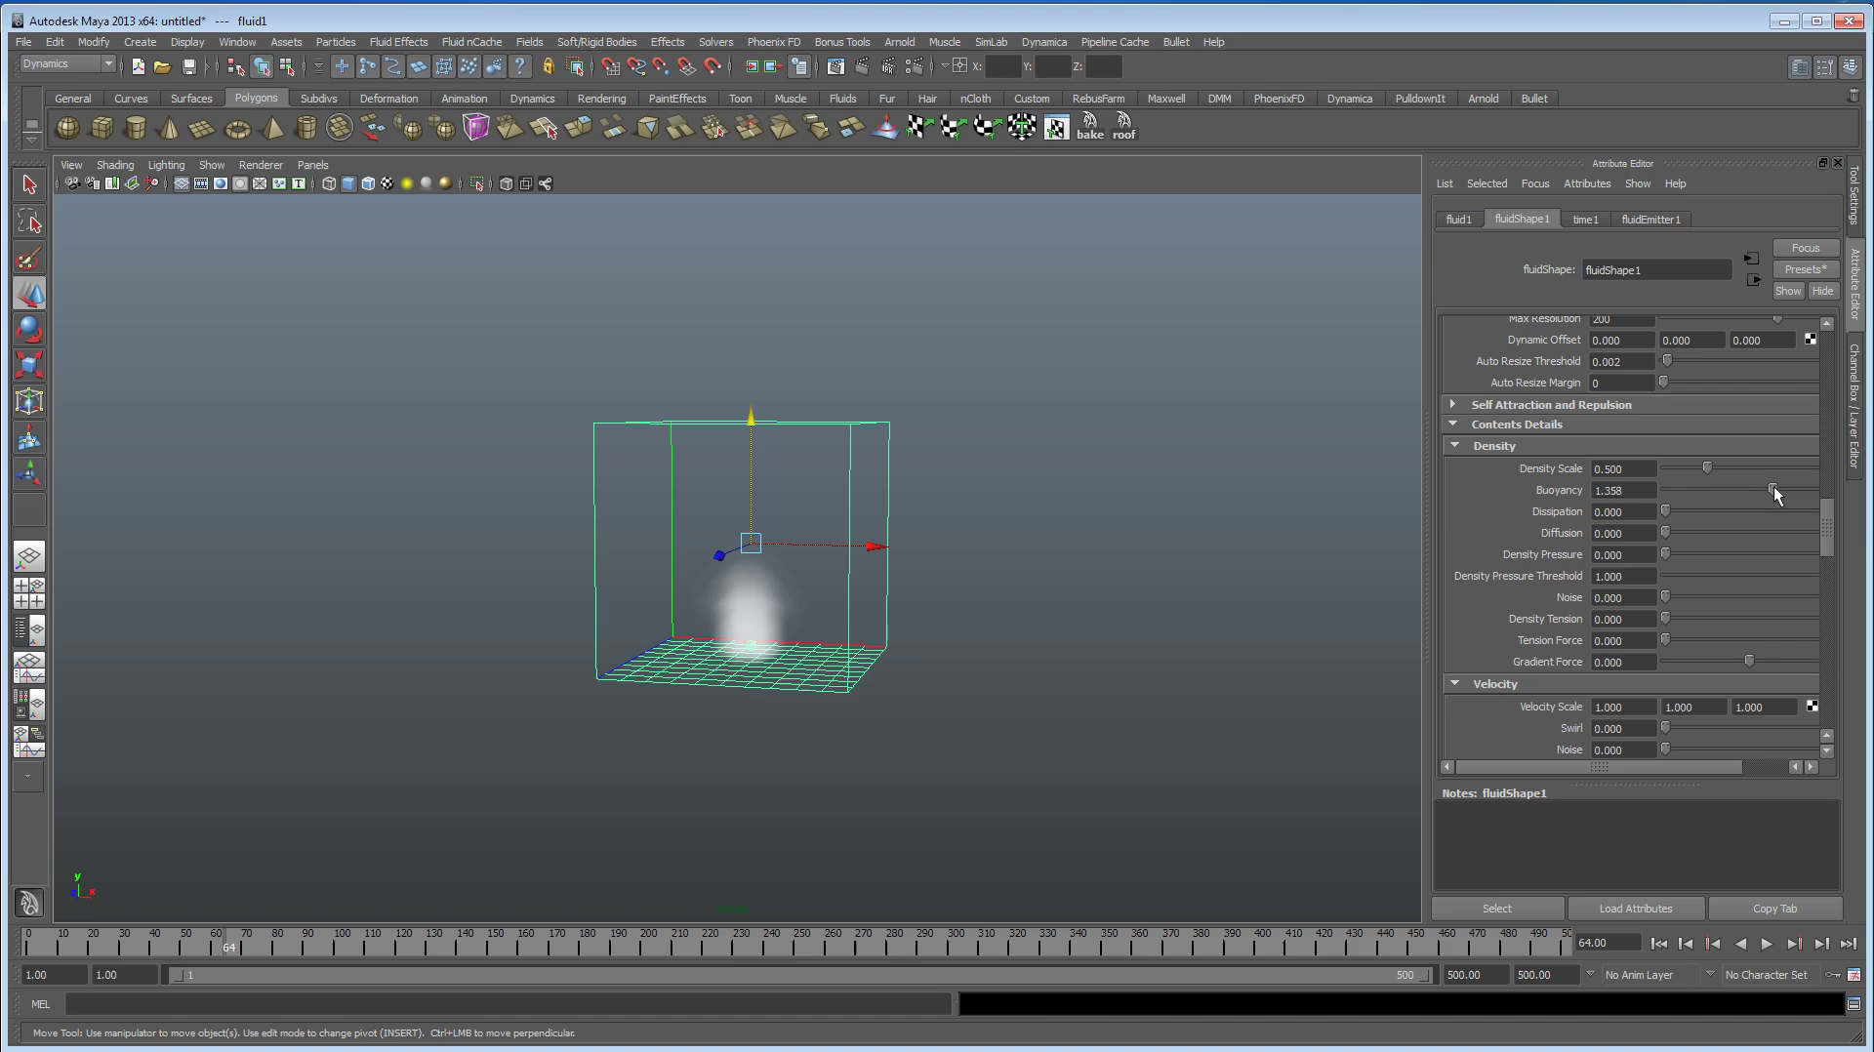
drag(1686, 512, 1688, 533)
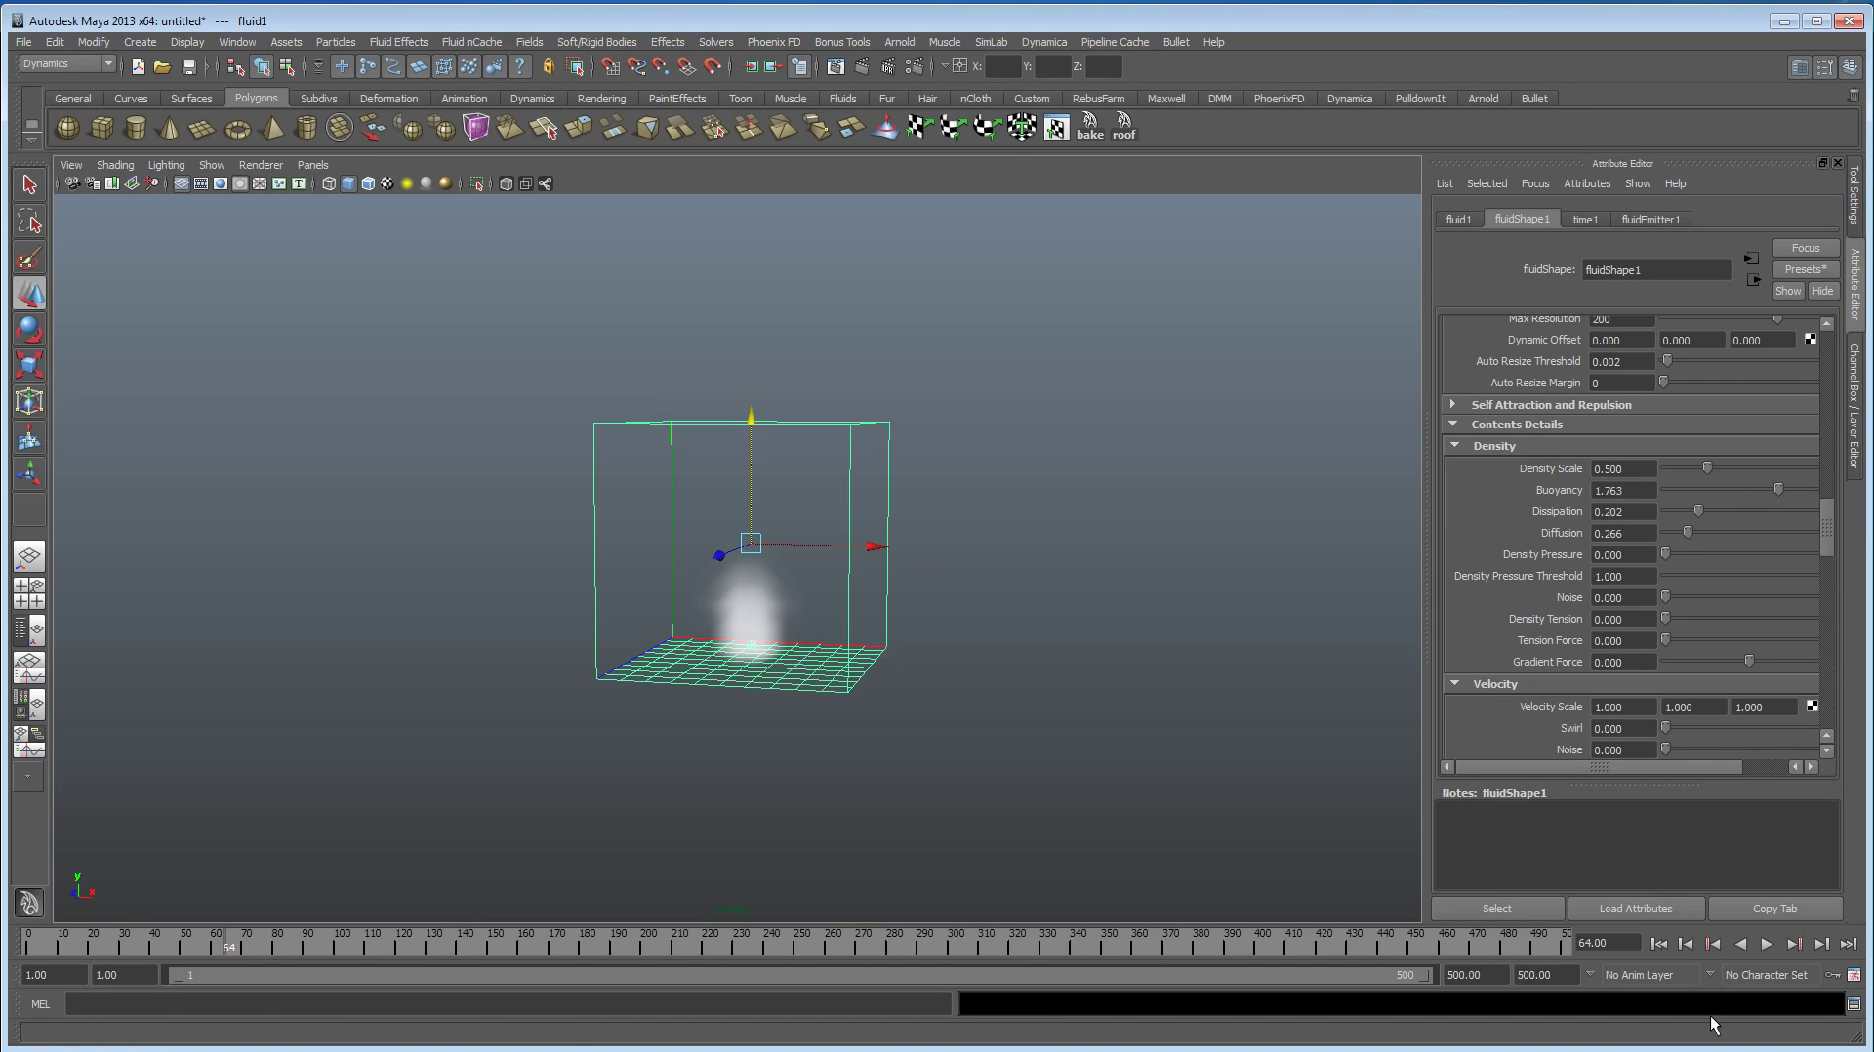
click(1658, 944)
click(1766, 943)
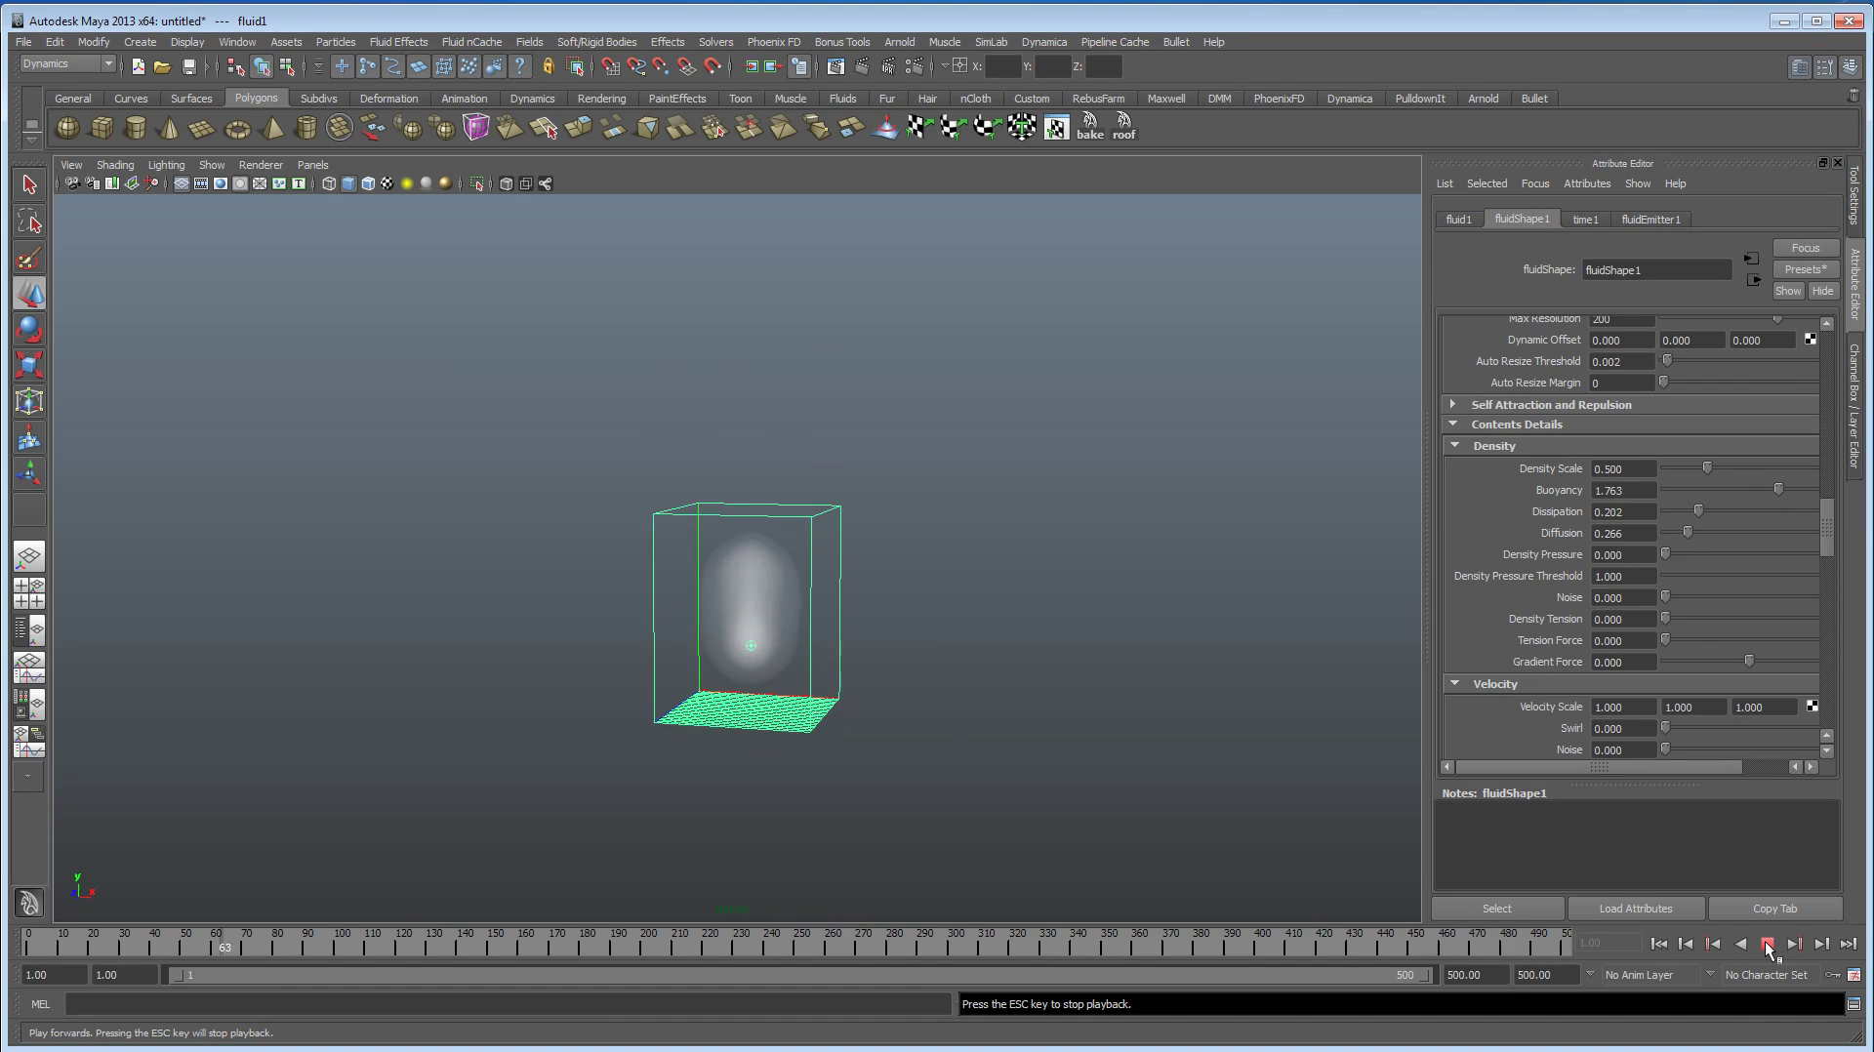
Step: Stop at frame 95, set Boundary Draw to None, and replay the plume from frame 1
click(1768, 943)
key(w)
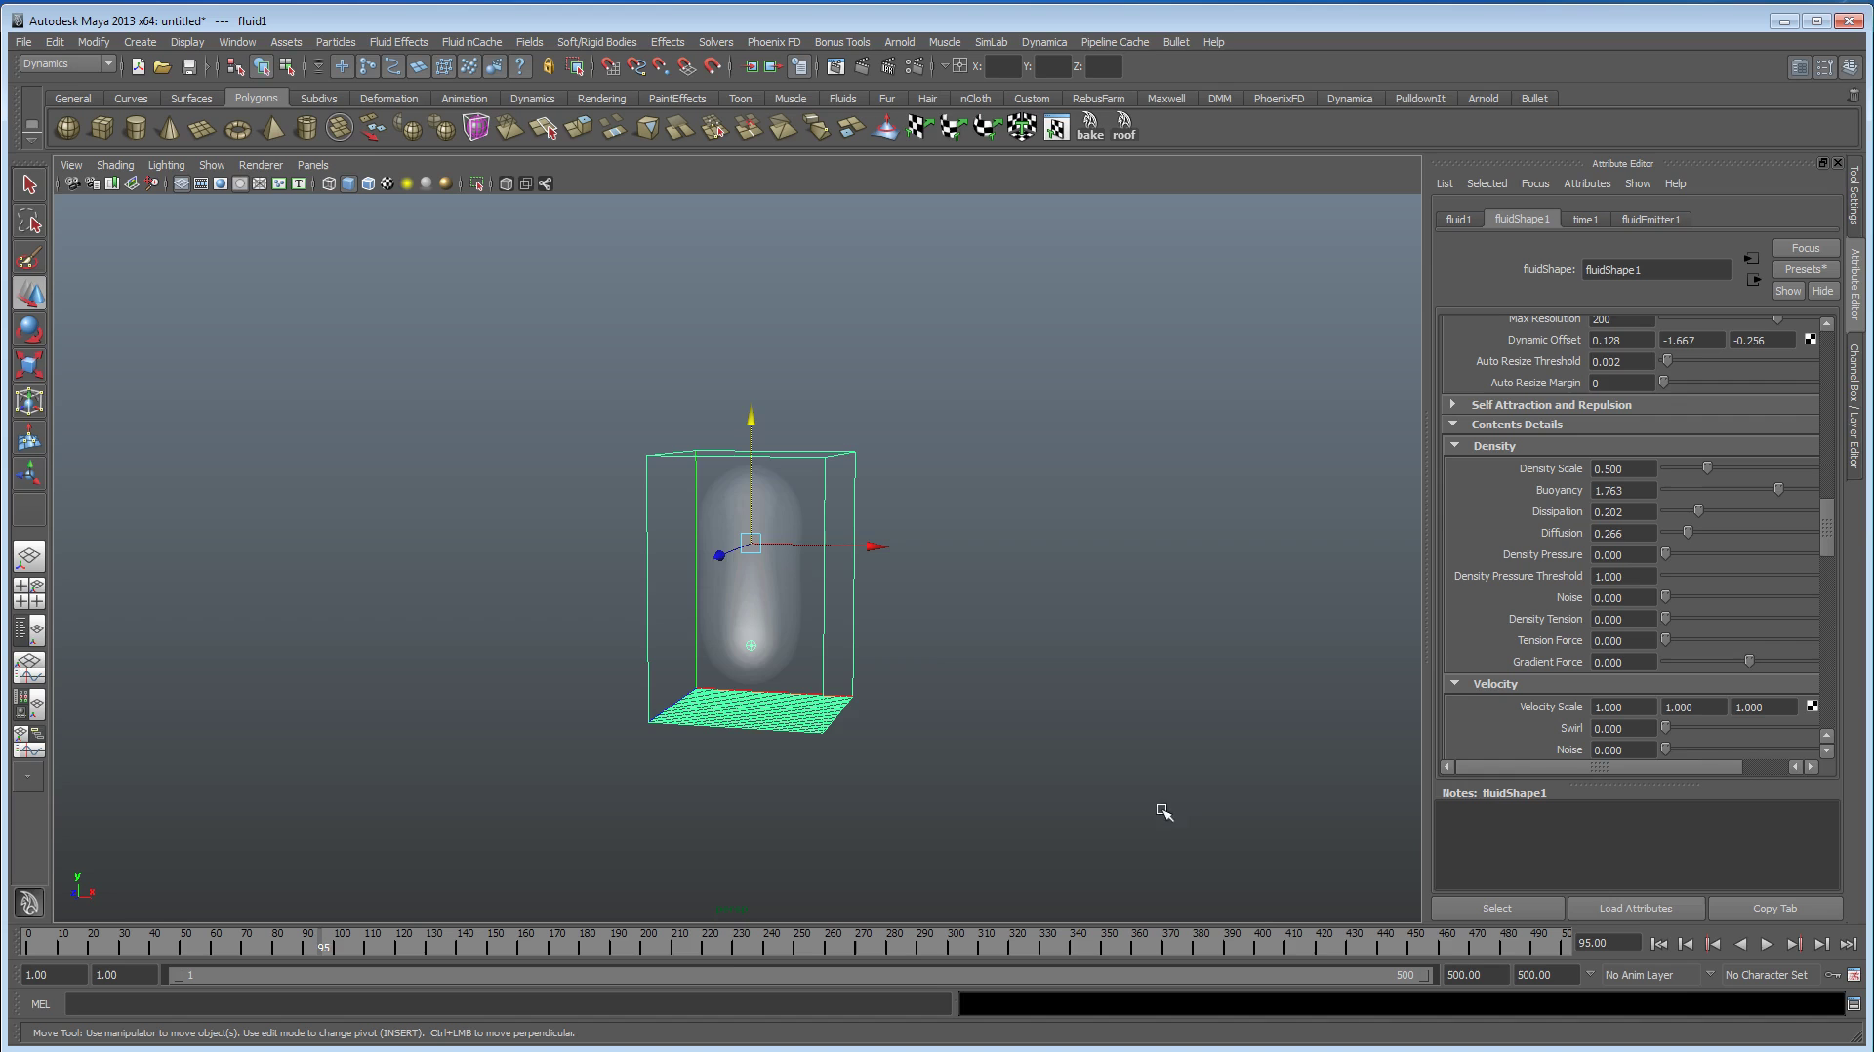
scroll(1668, 525, up, 3)
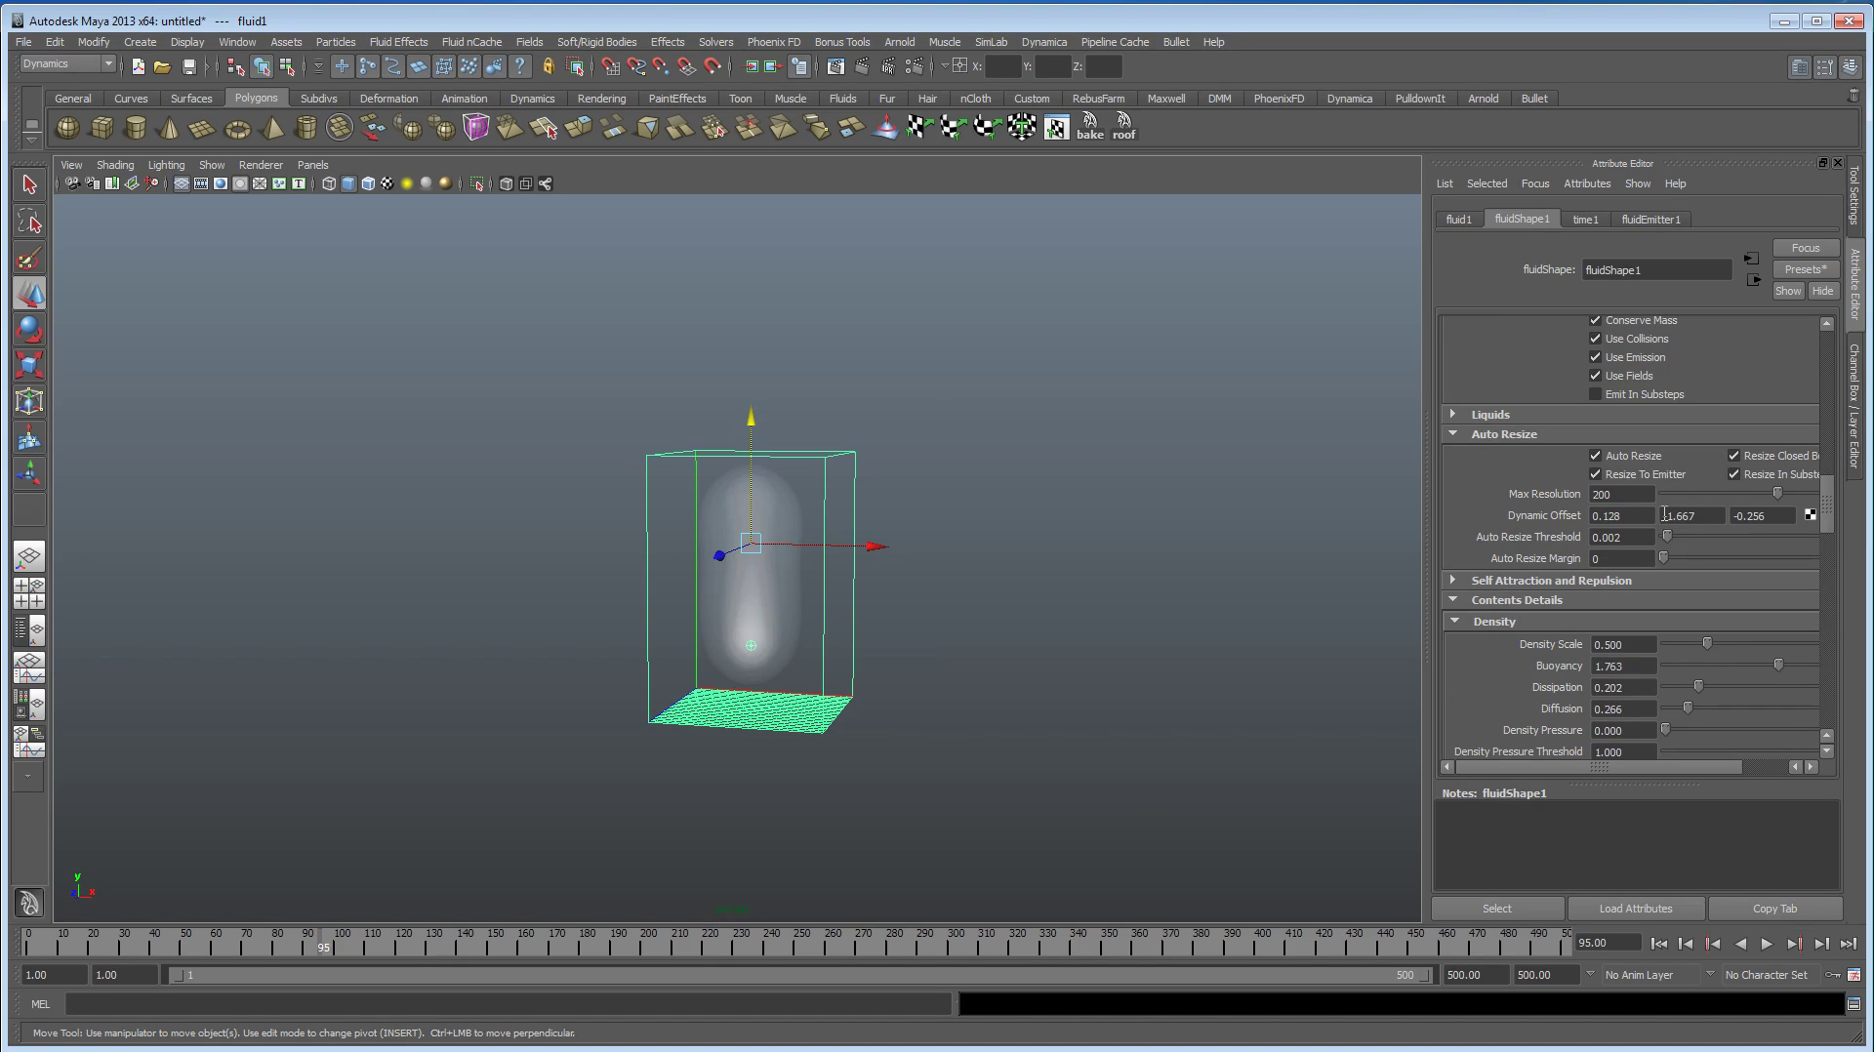
scroll(1661, 514, up, 6)
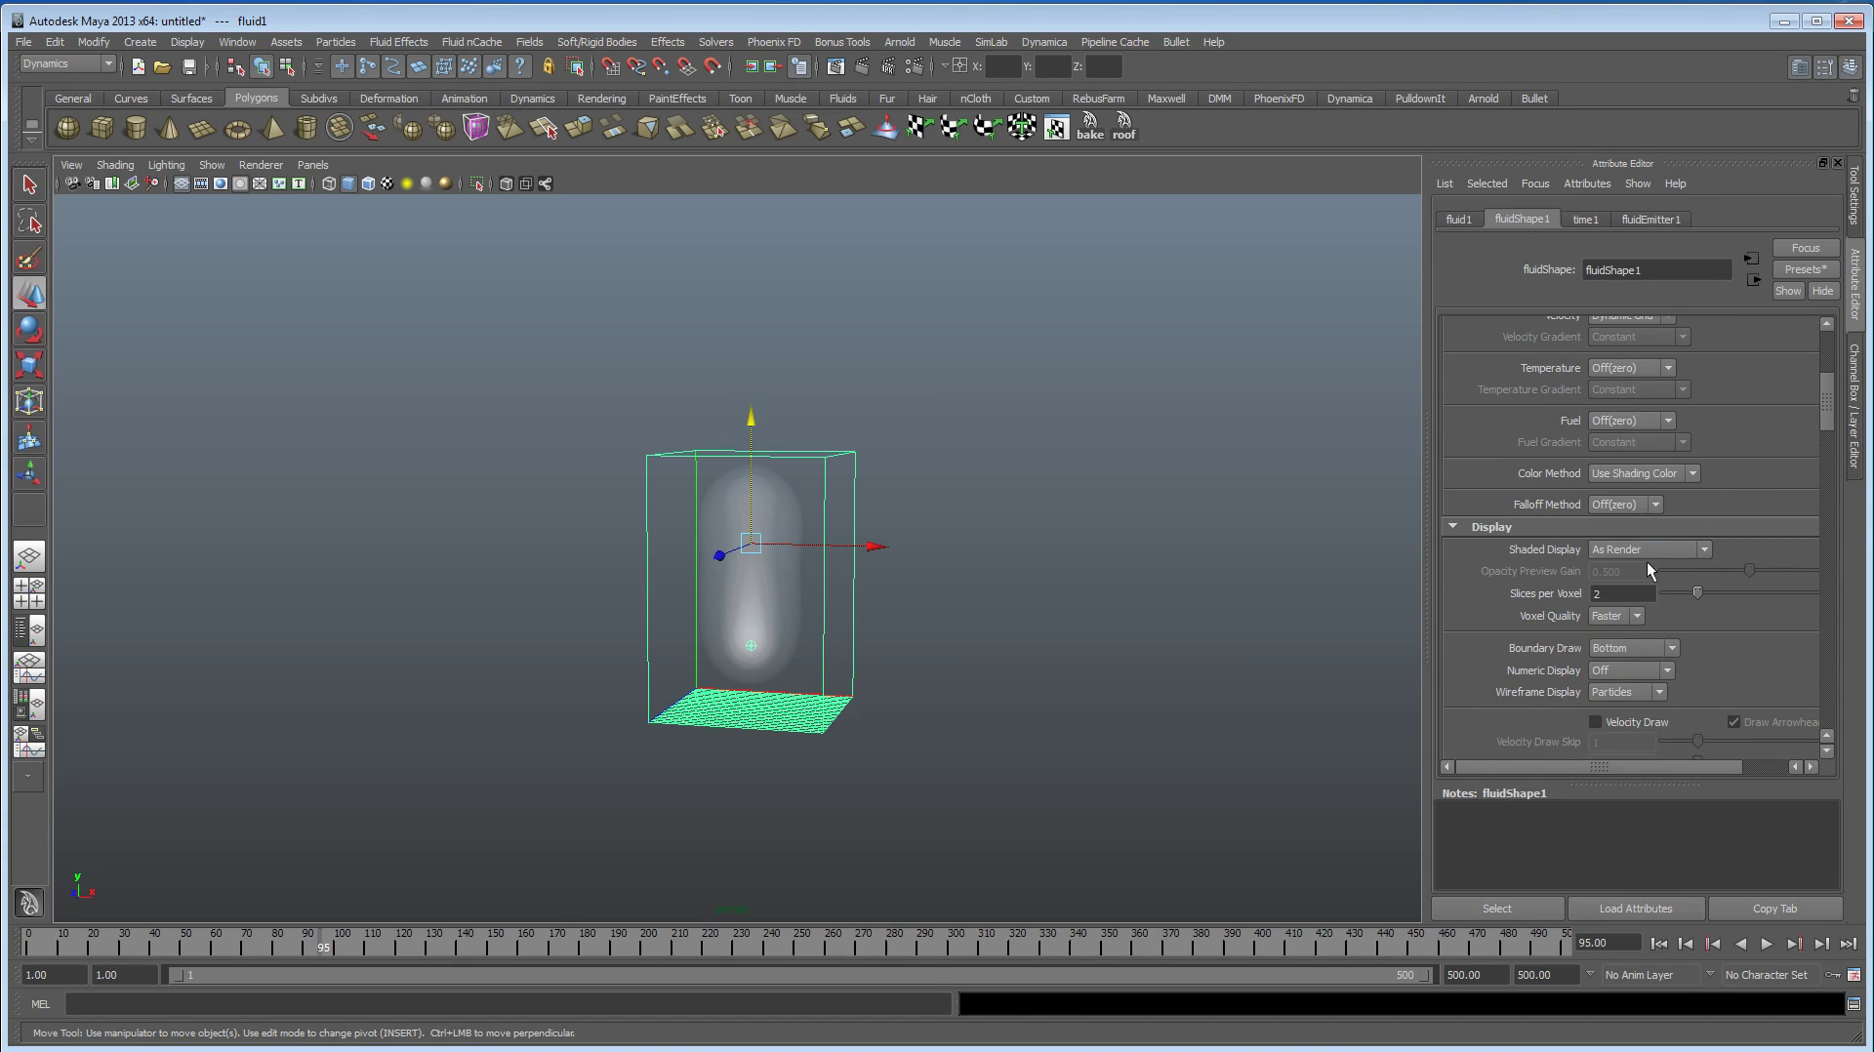
click(1649, 648)
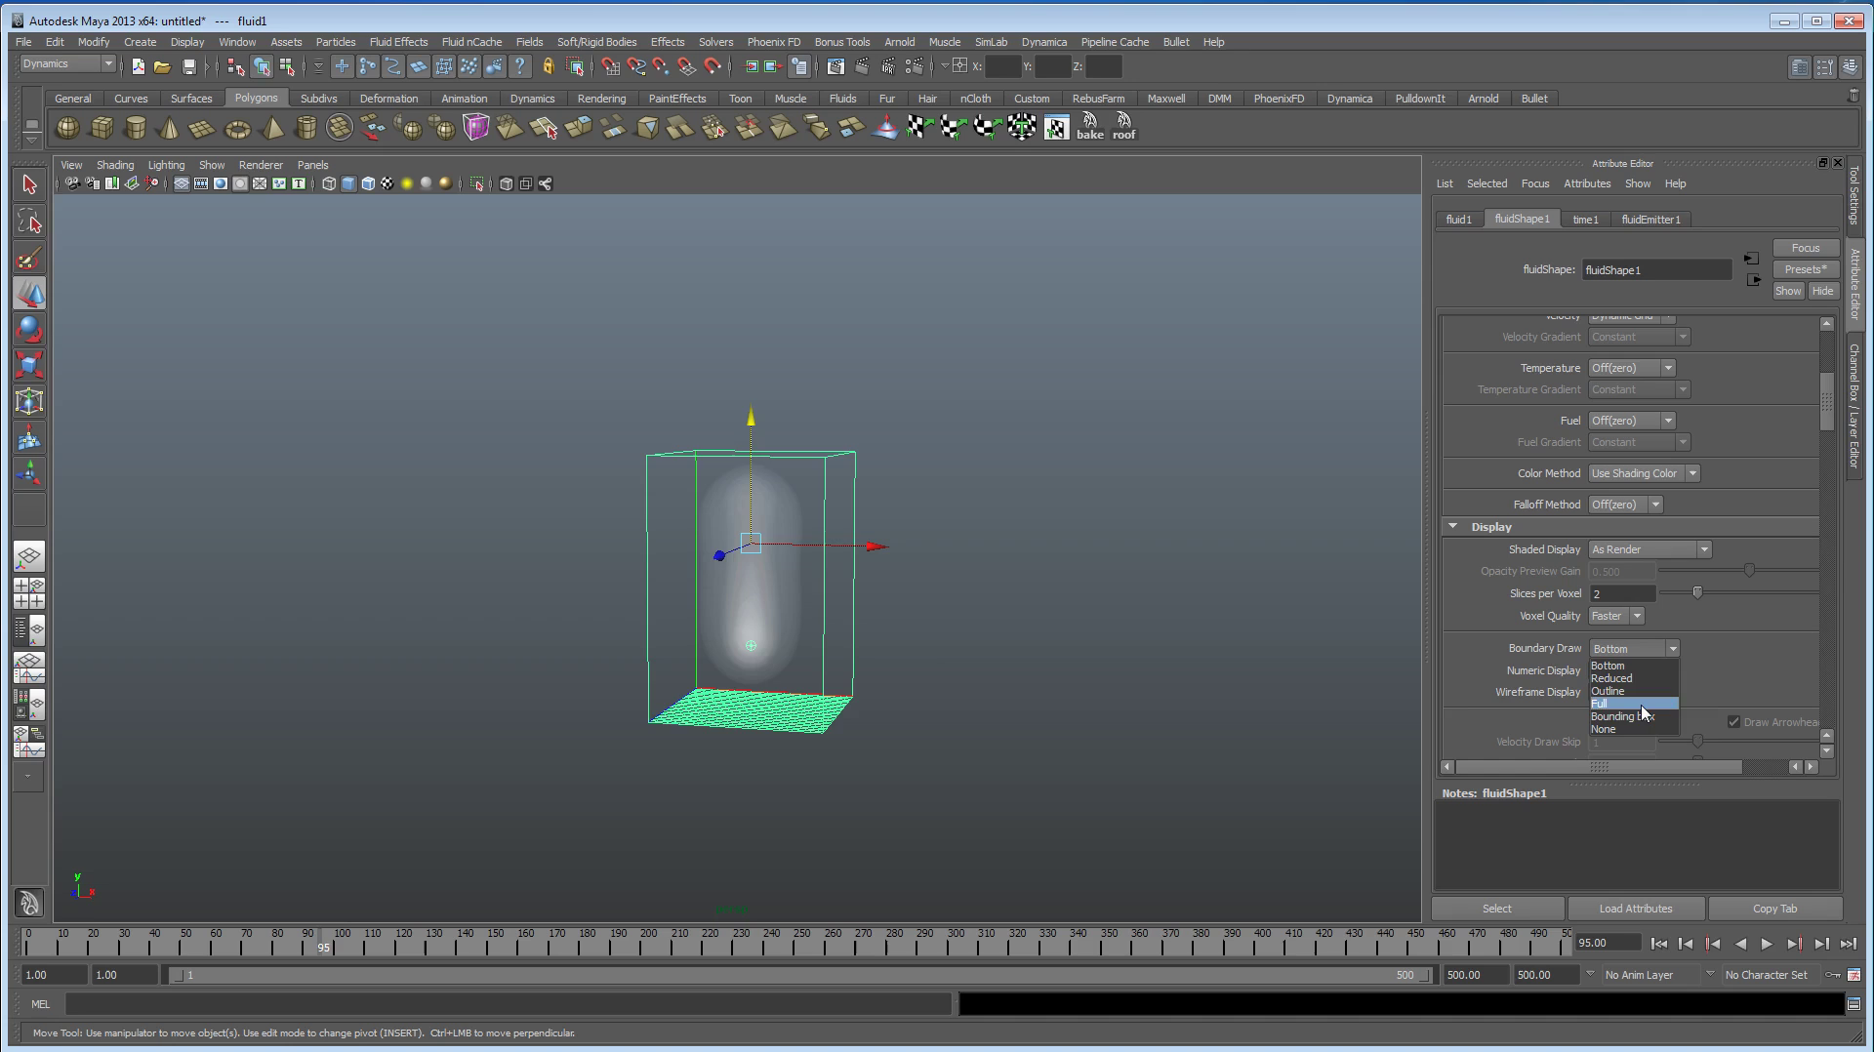
click(1603, 729)
click(1658, 944)
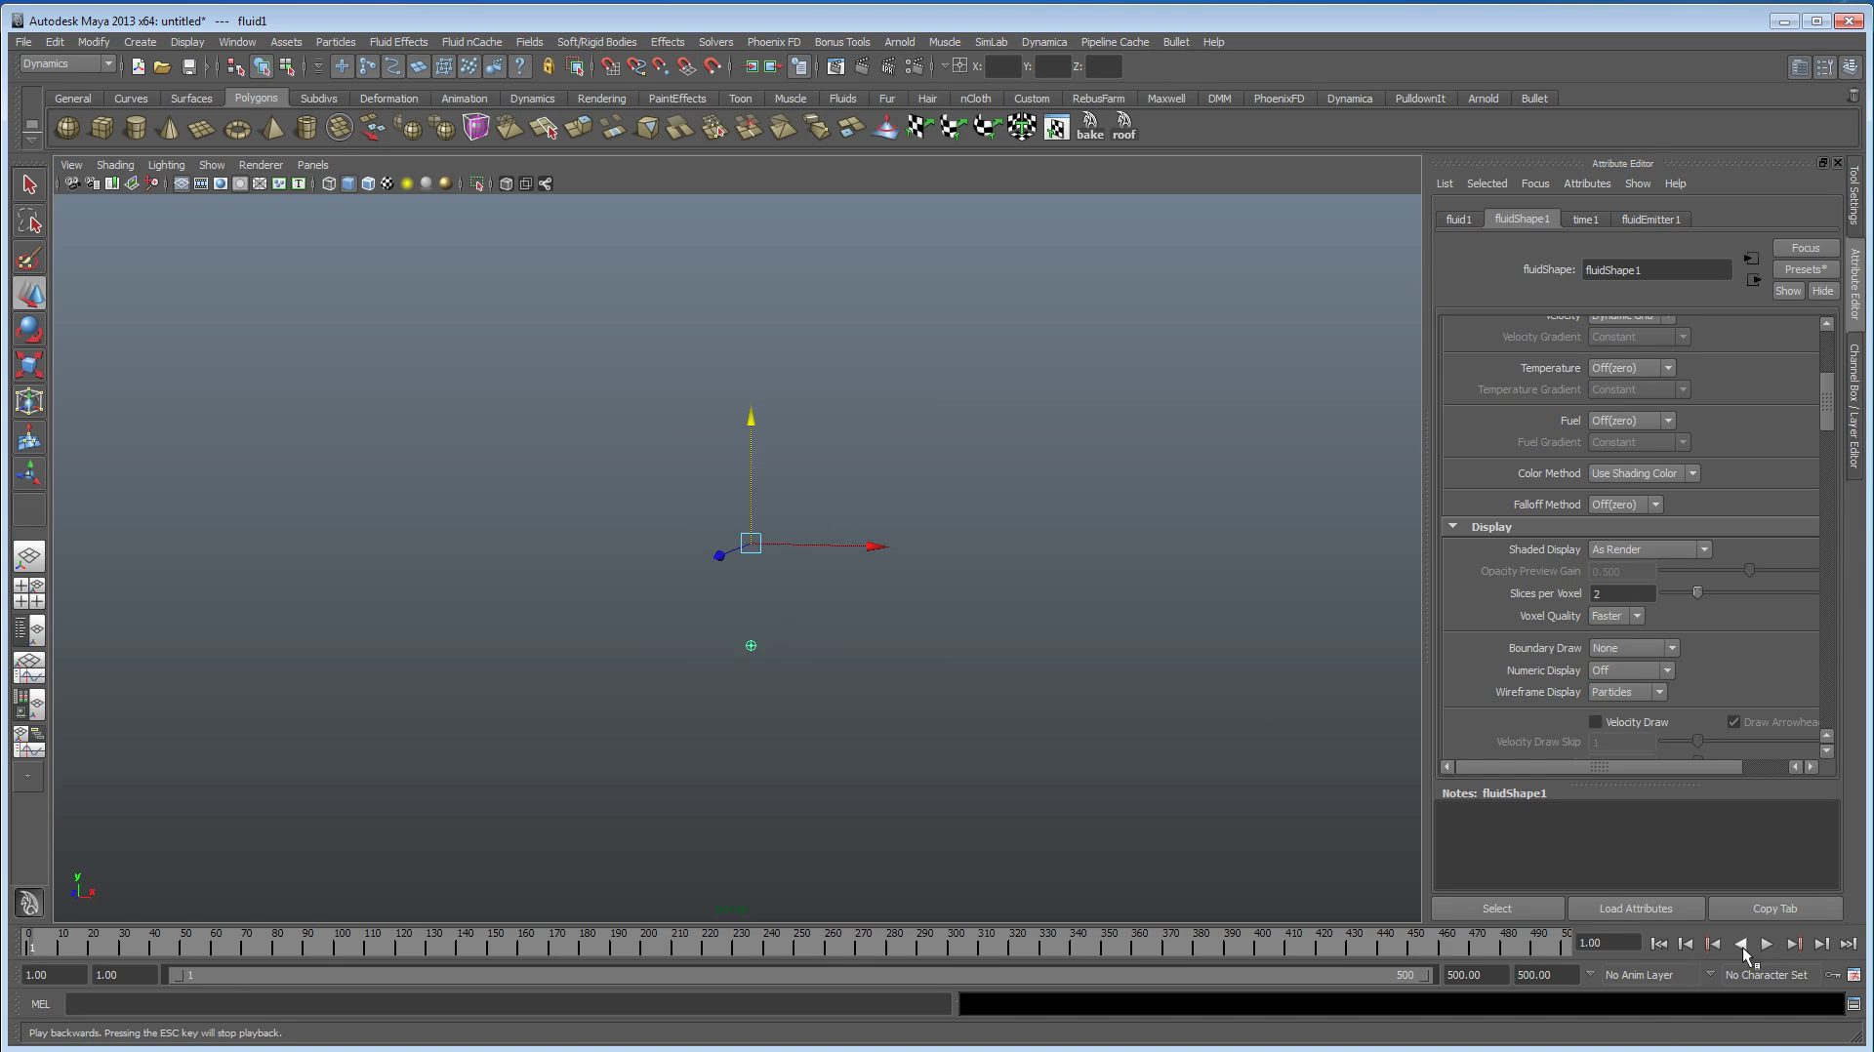
click(1766, 945)
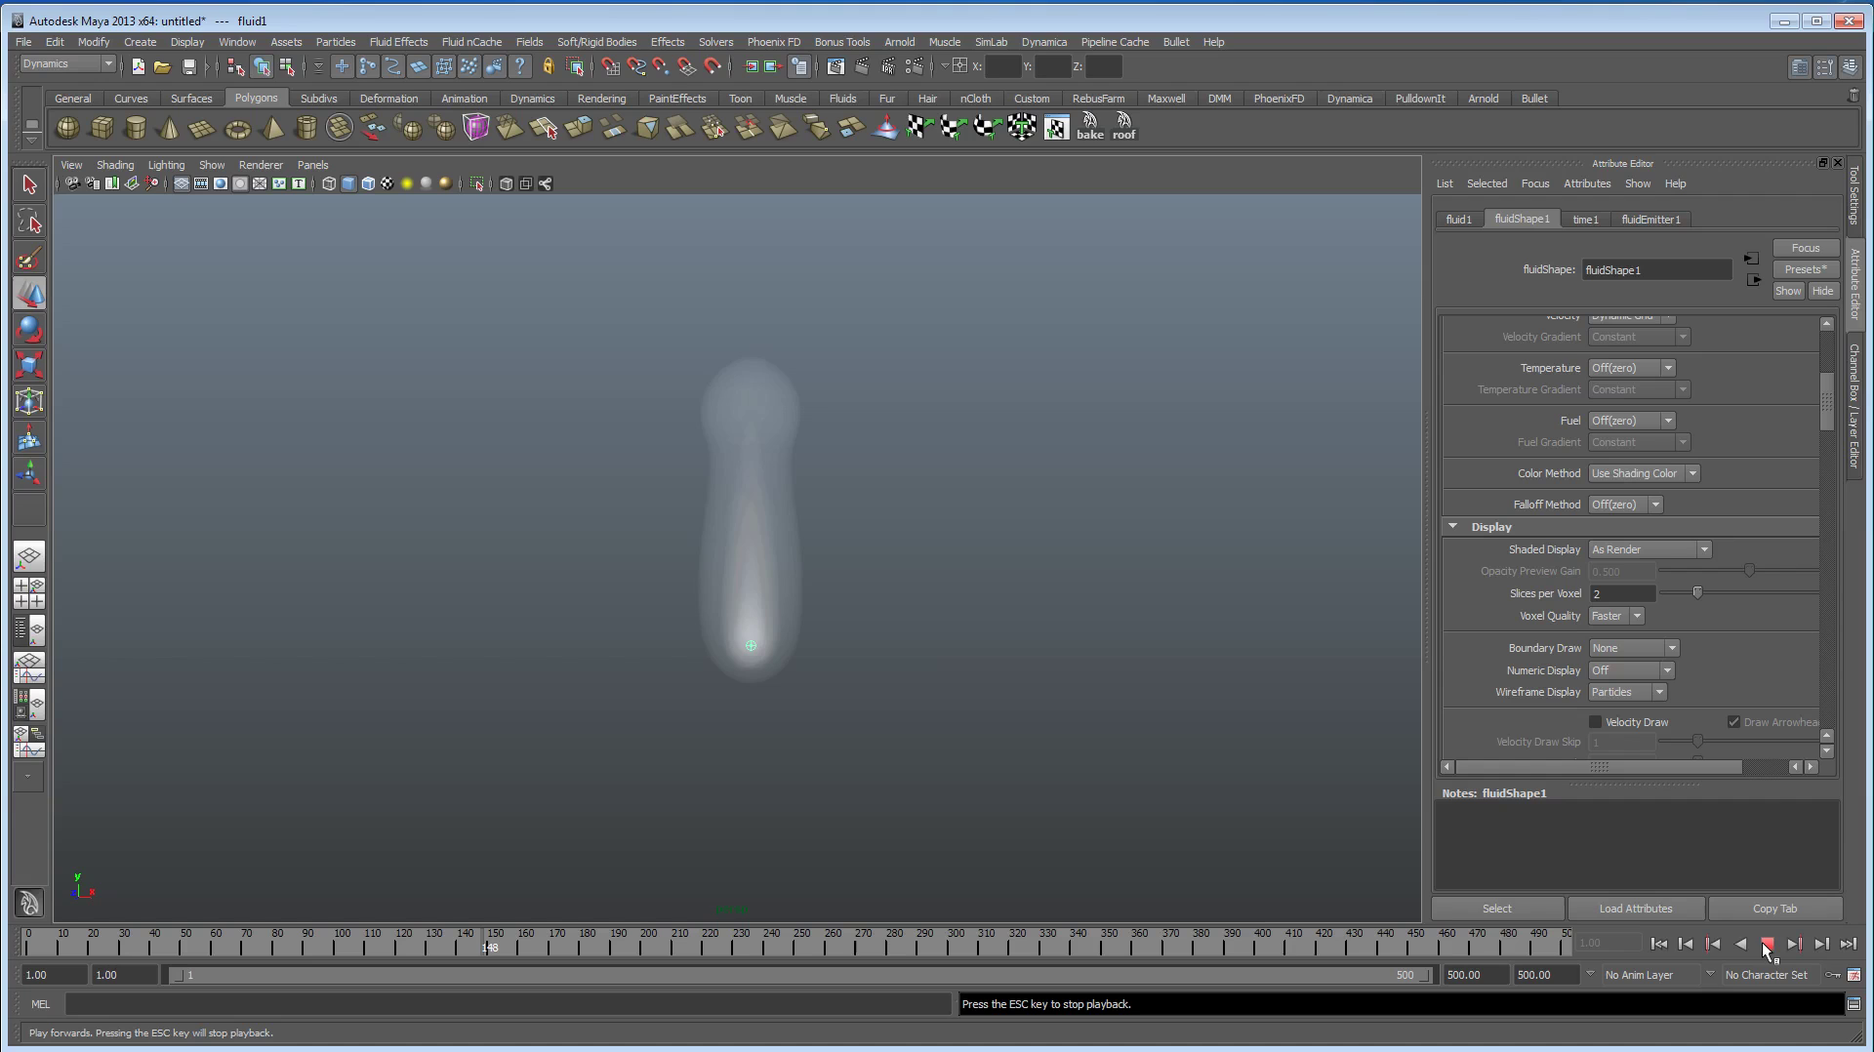
Step: Stop at frame 158 and set Buoyancy 2.630, Diffusion 0.069, Density Scale 0.855
click(1767, 945)
alt+drag(903, 603, 900, 604)
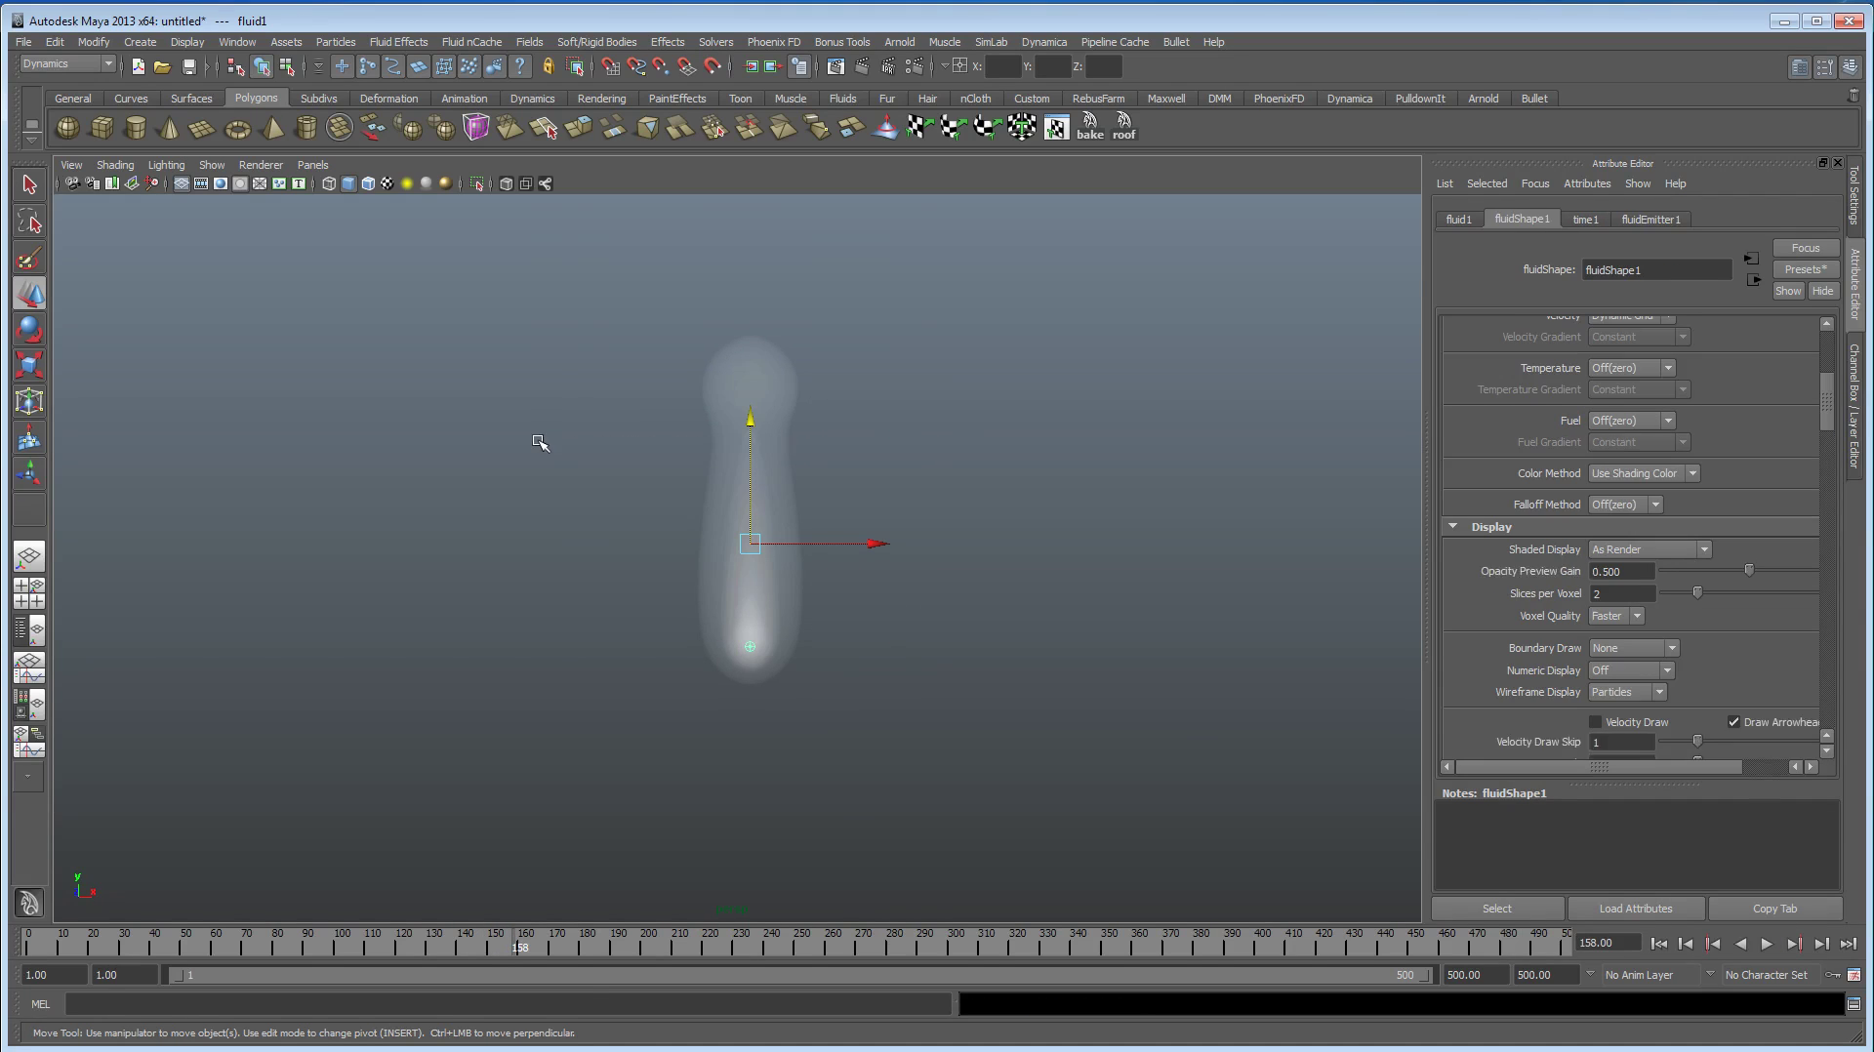
scroll(1725, 642, down, 3)
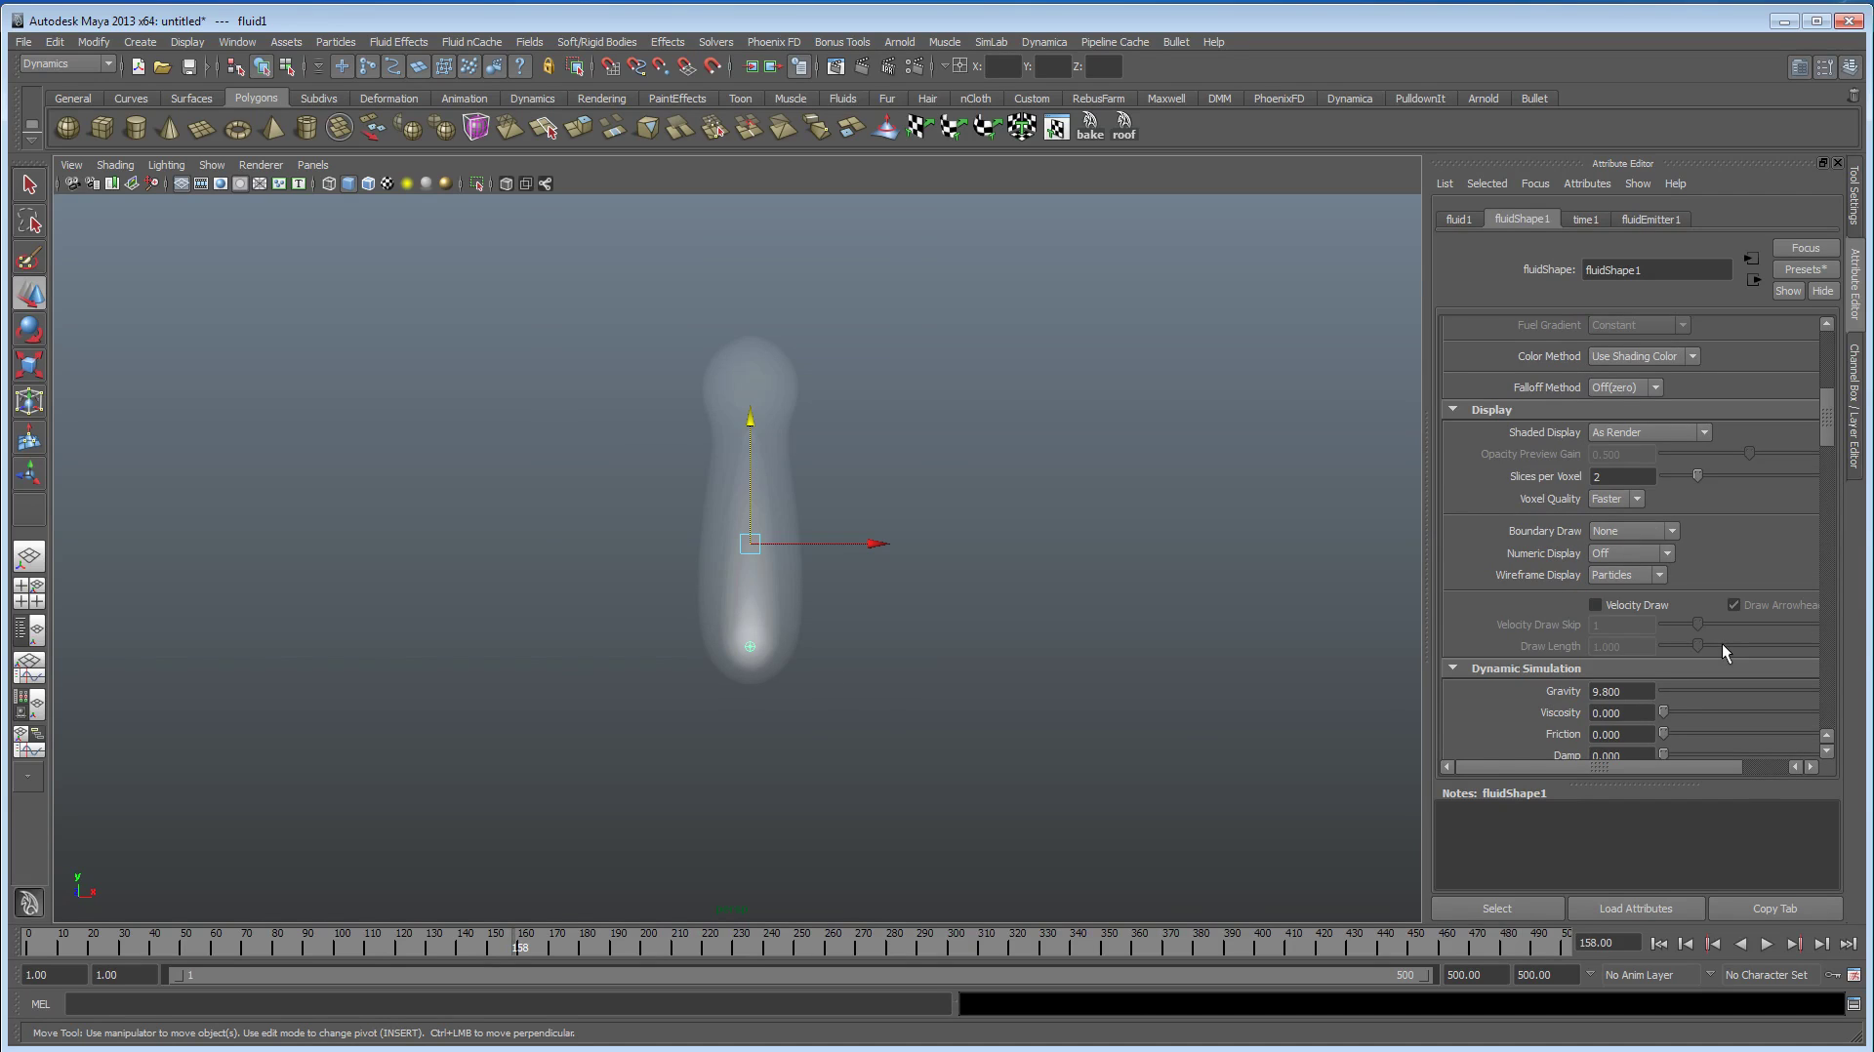
scroll(1722, 644, down, 3)
scroll(1721, 642, down, 3)
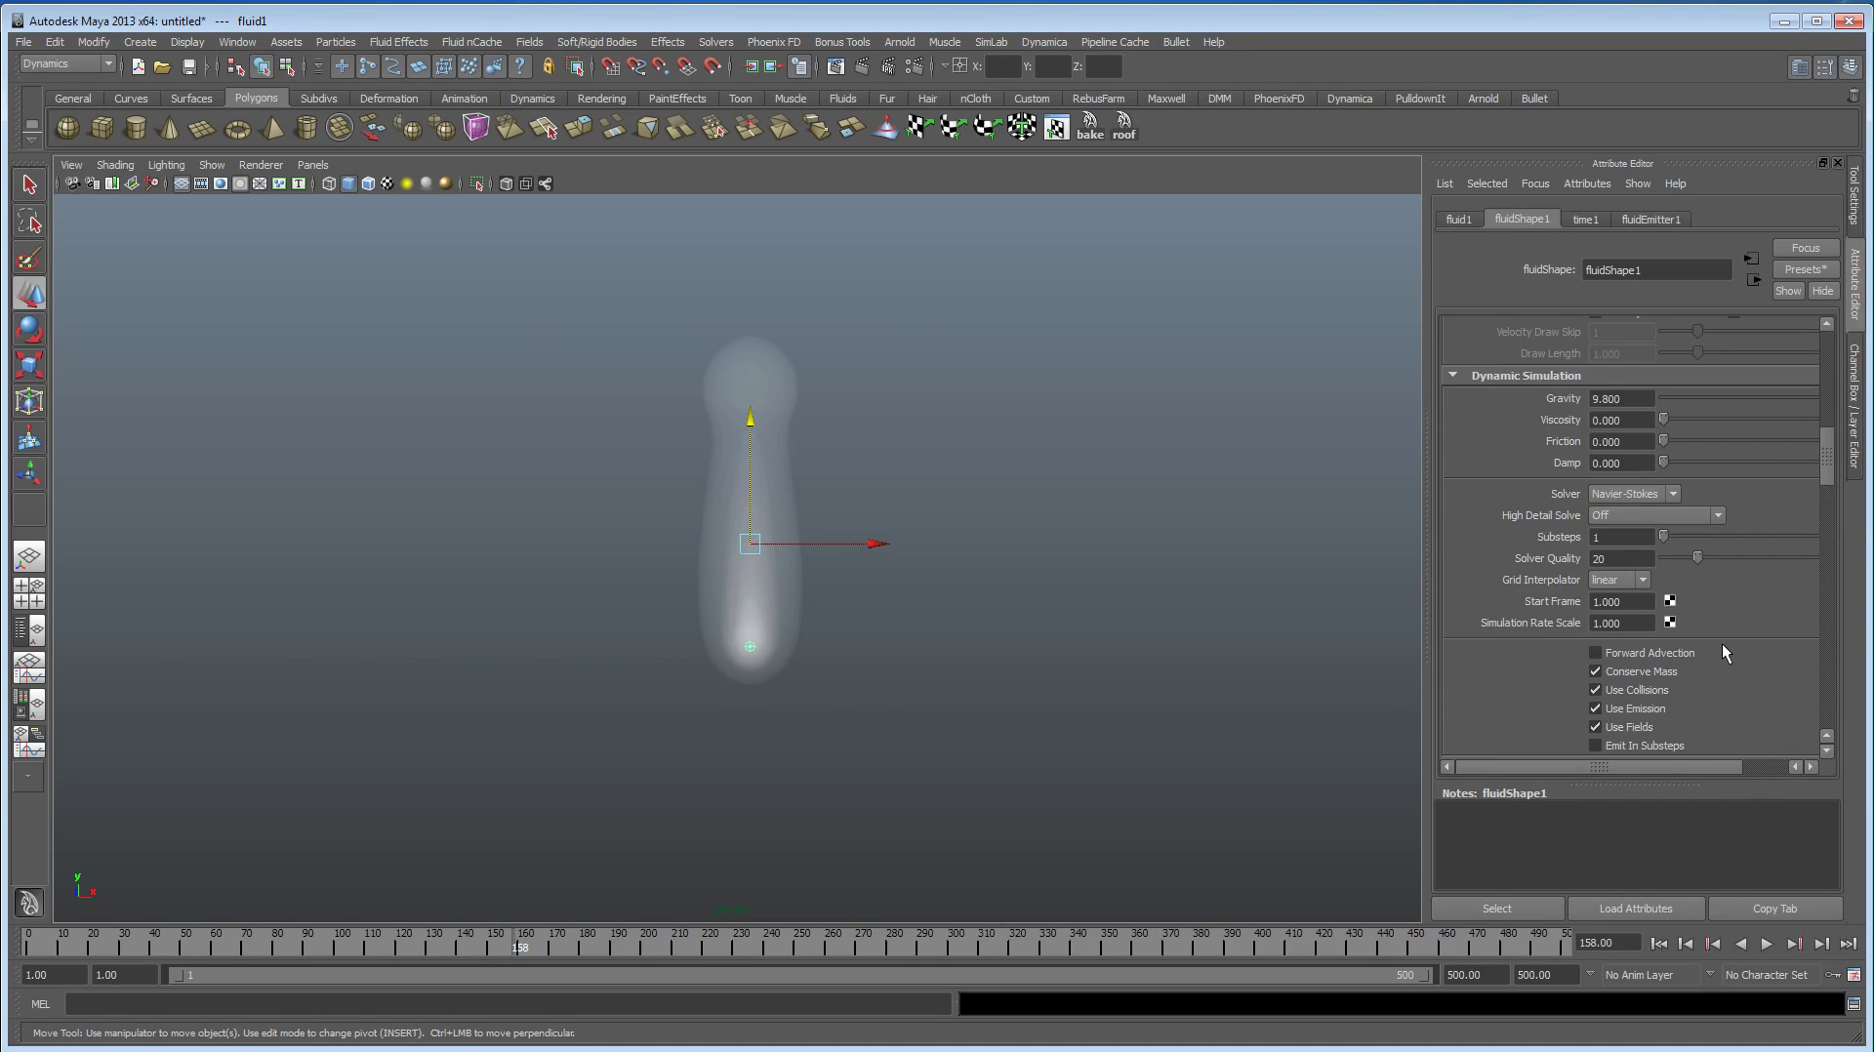
scroll(1721, 642, down, 3)
scroll(1719, 646, down, 3)
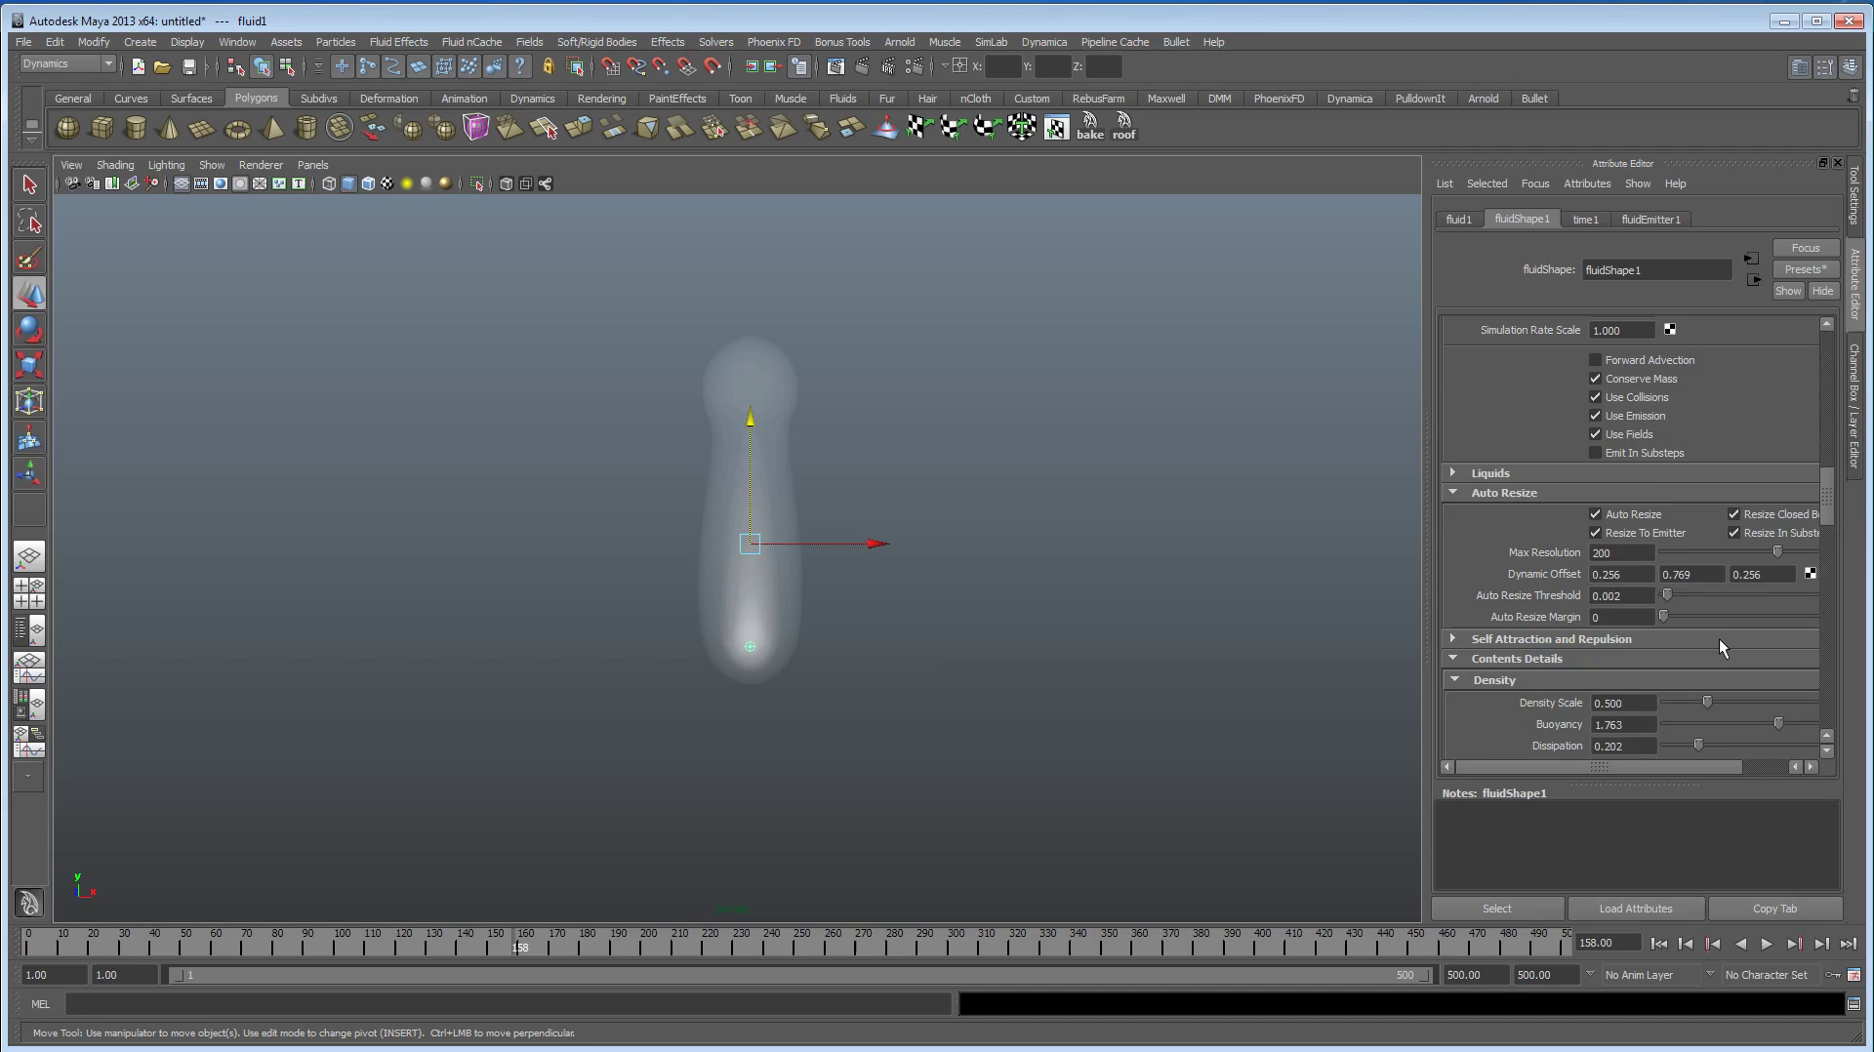
scroll(1718, 638, down, 3)
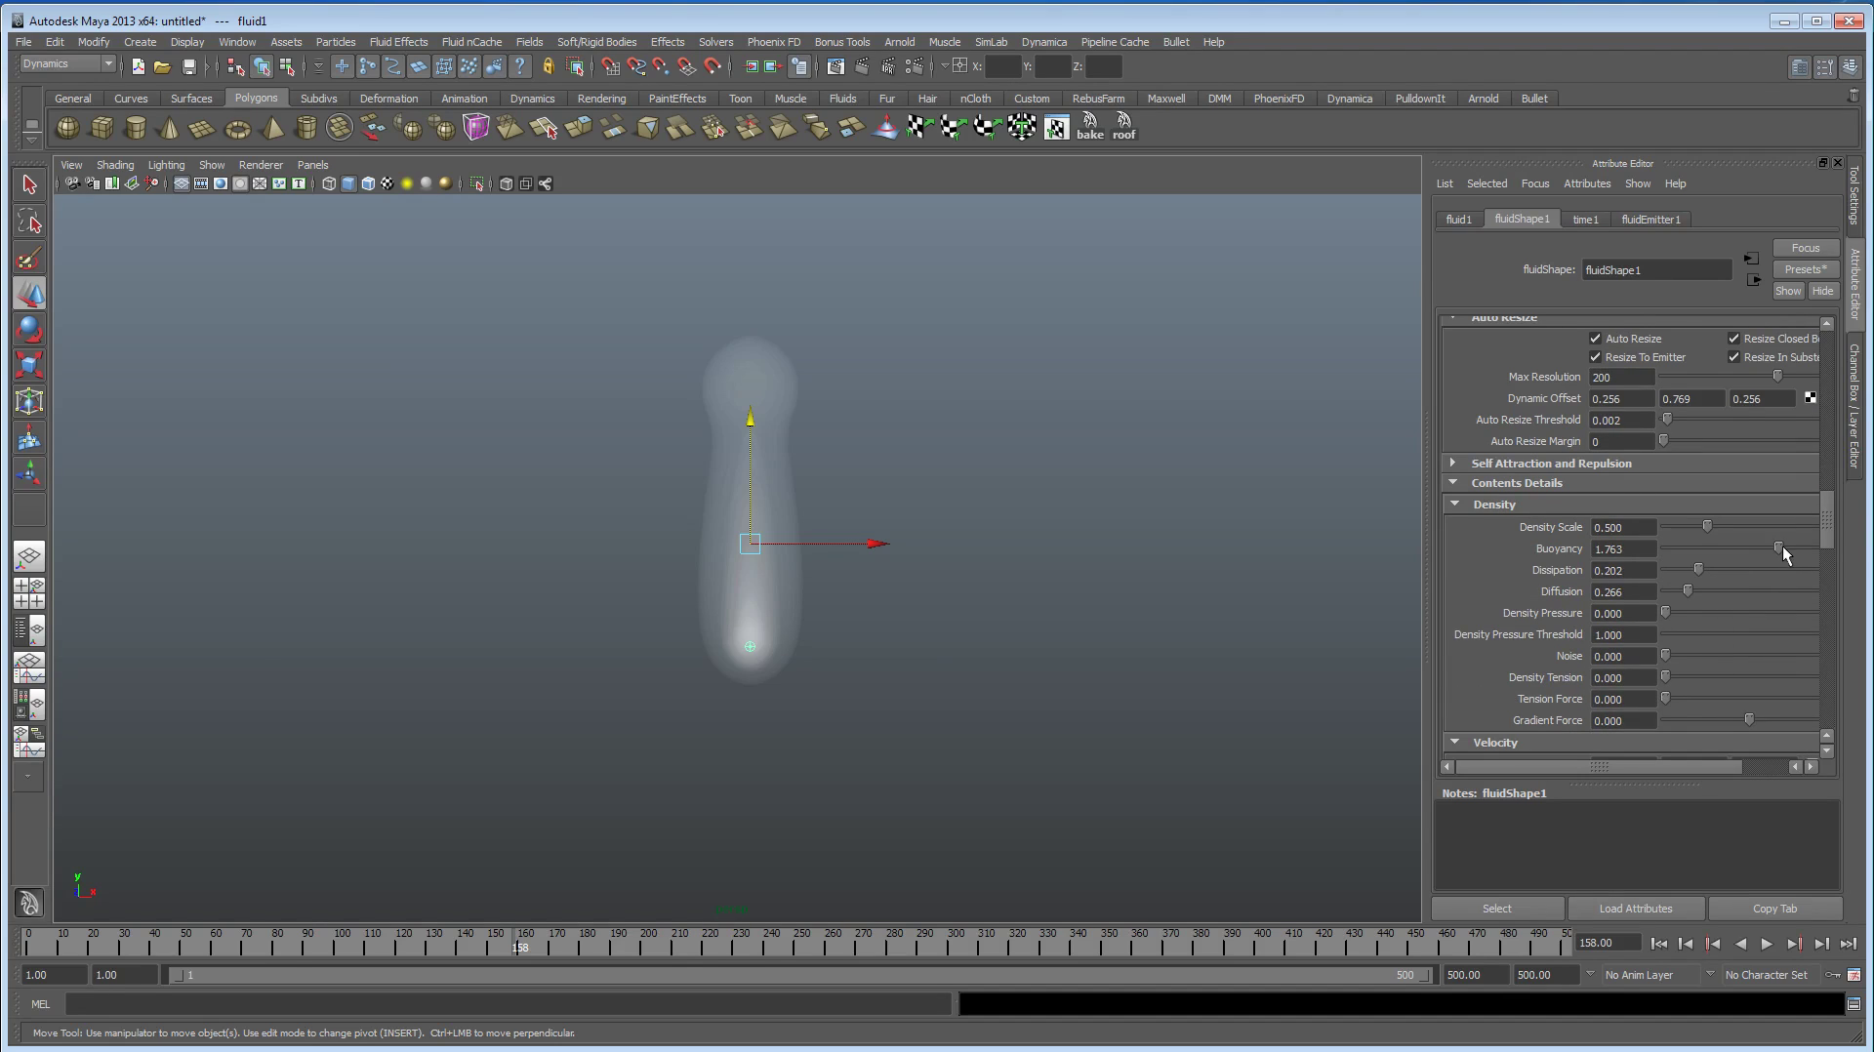
drag(1790, 547, 1794, 549)
drag(1687, 590, 1669, 593)
drag(1705, 526, 1736, 528)
Step: Raise the Velocity Swirl to 2.890
scroll(1630, 625, down, 3)
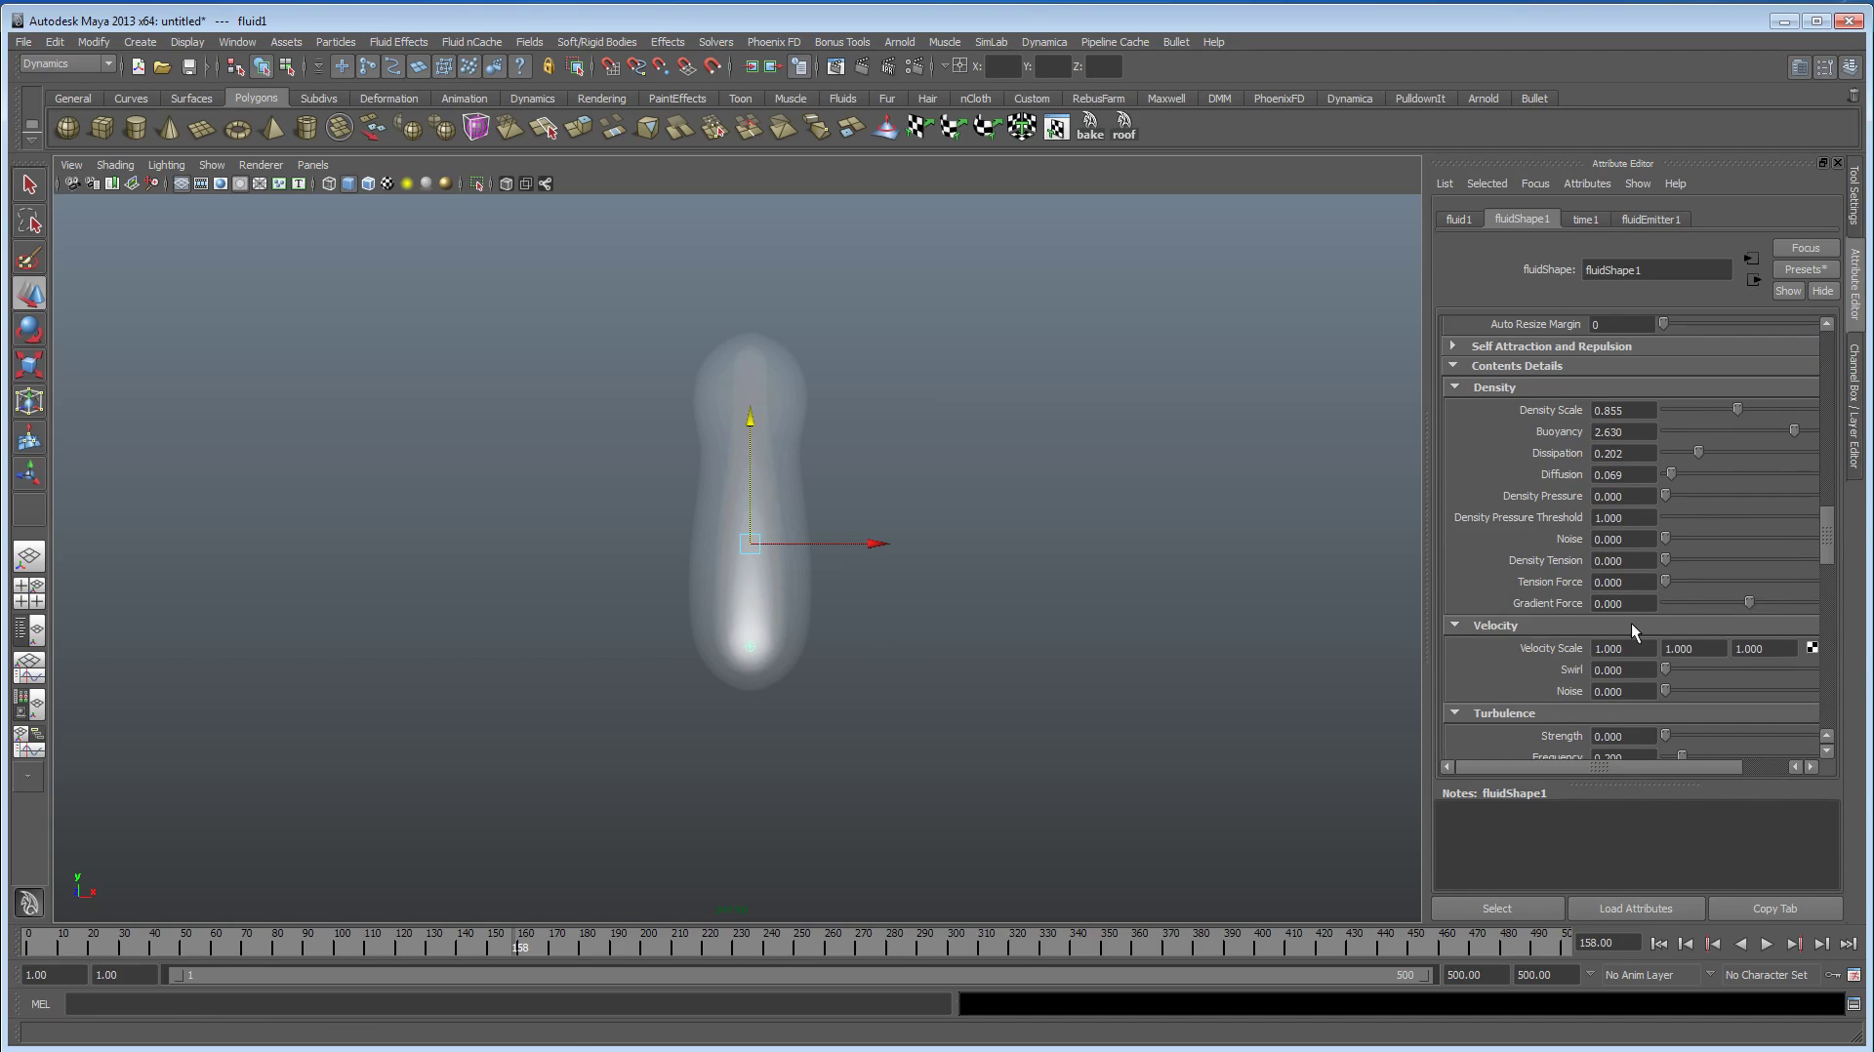
scroll(1630, 629, down, 2)
drag(1672, 611, 1710, 611)
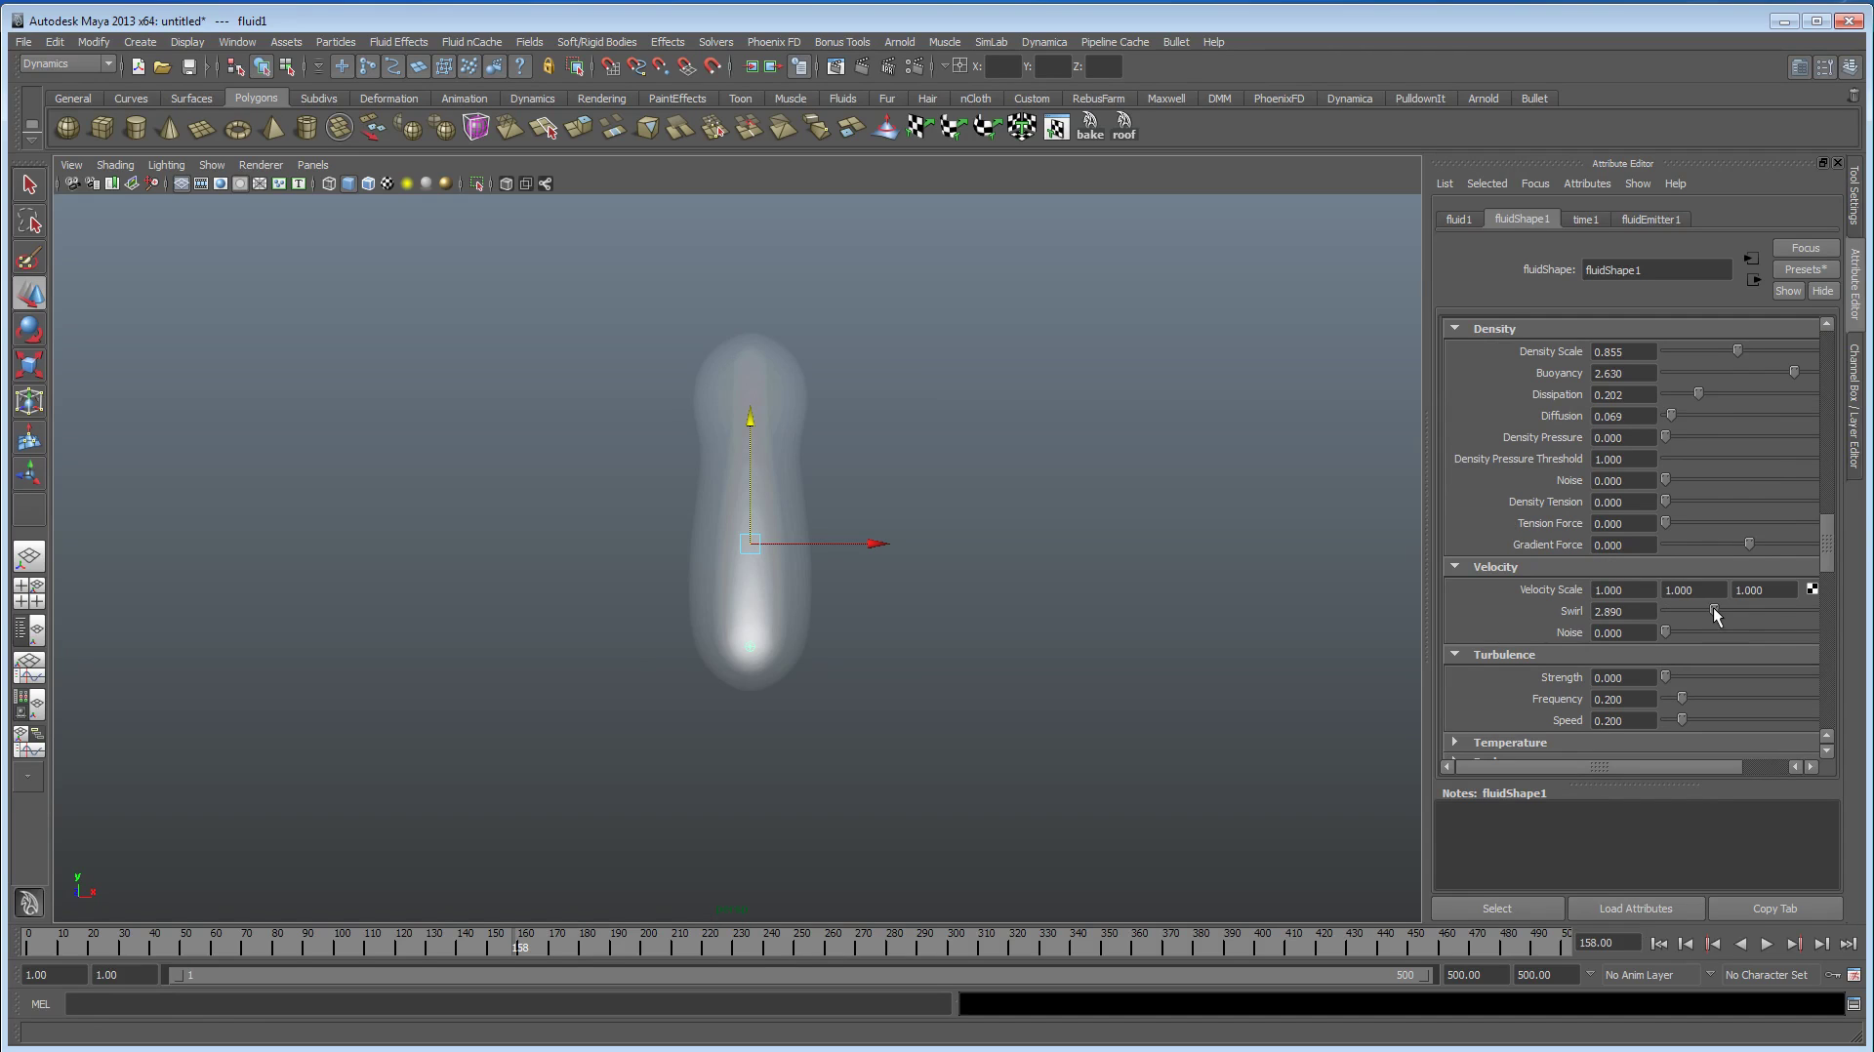
Step: Replay the swirling plume to frame 140, then close Animation Preferences to show the Channel Box
click(1659, 944)
click(1766, 943)
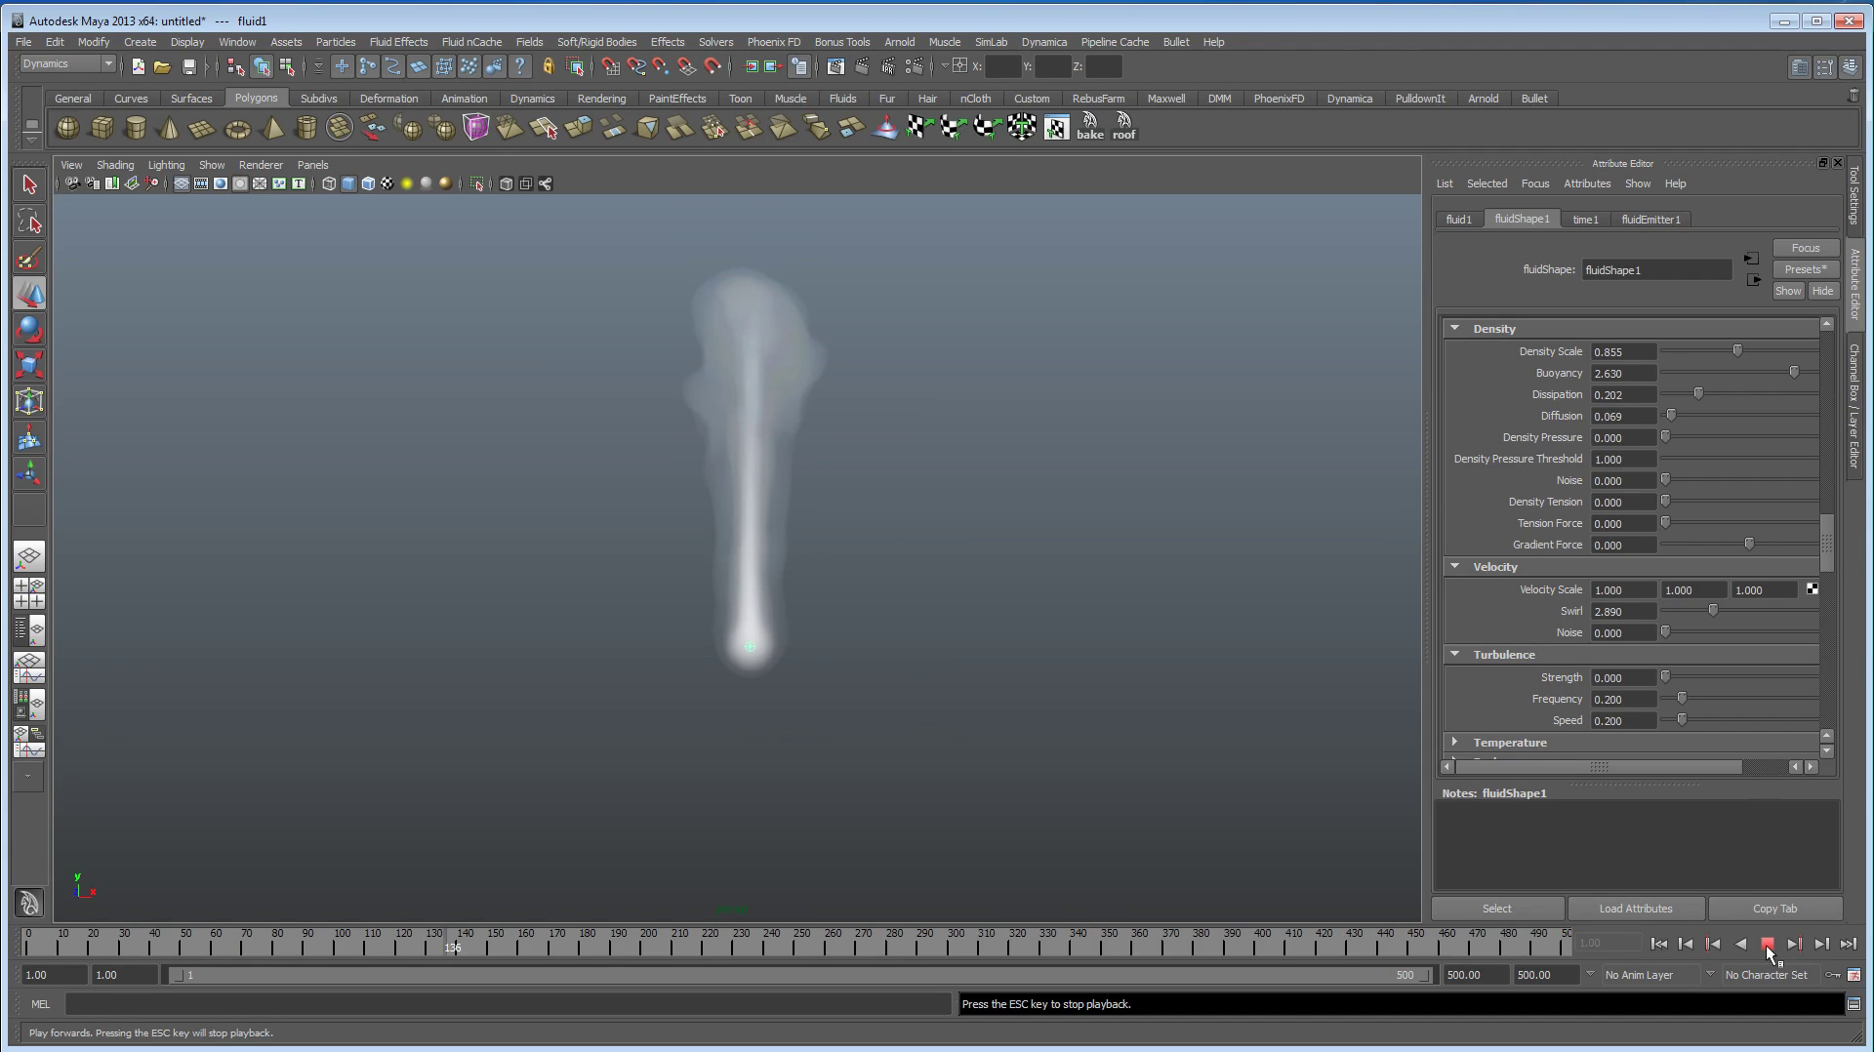
click(1767, 946)
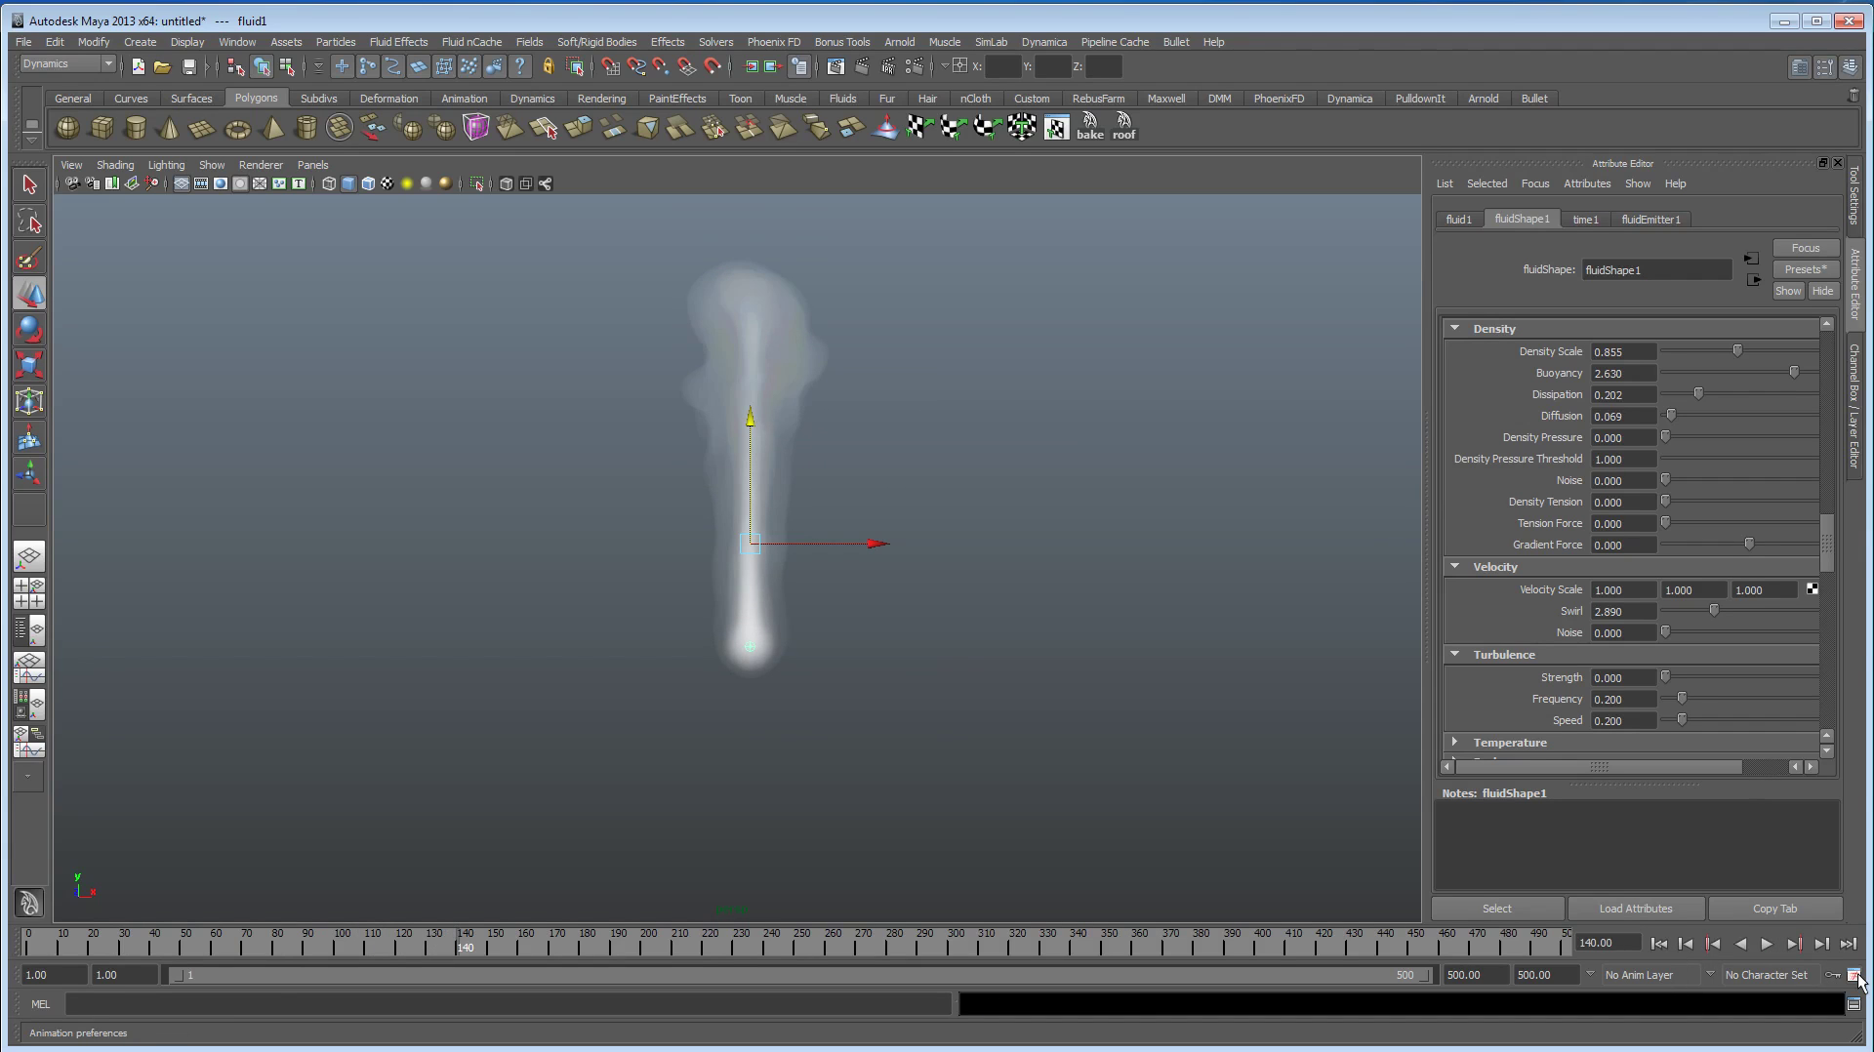
click(1854, 976)
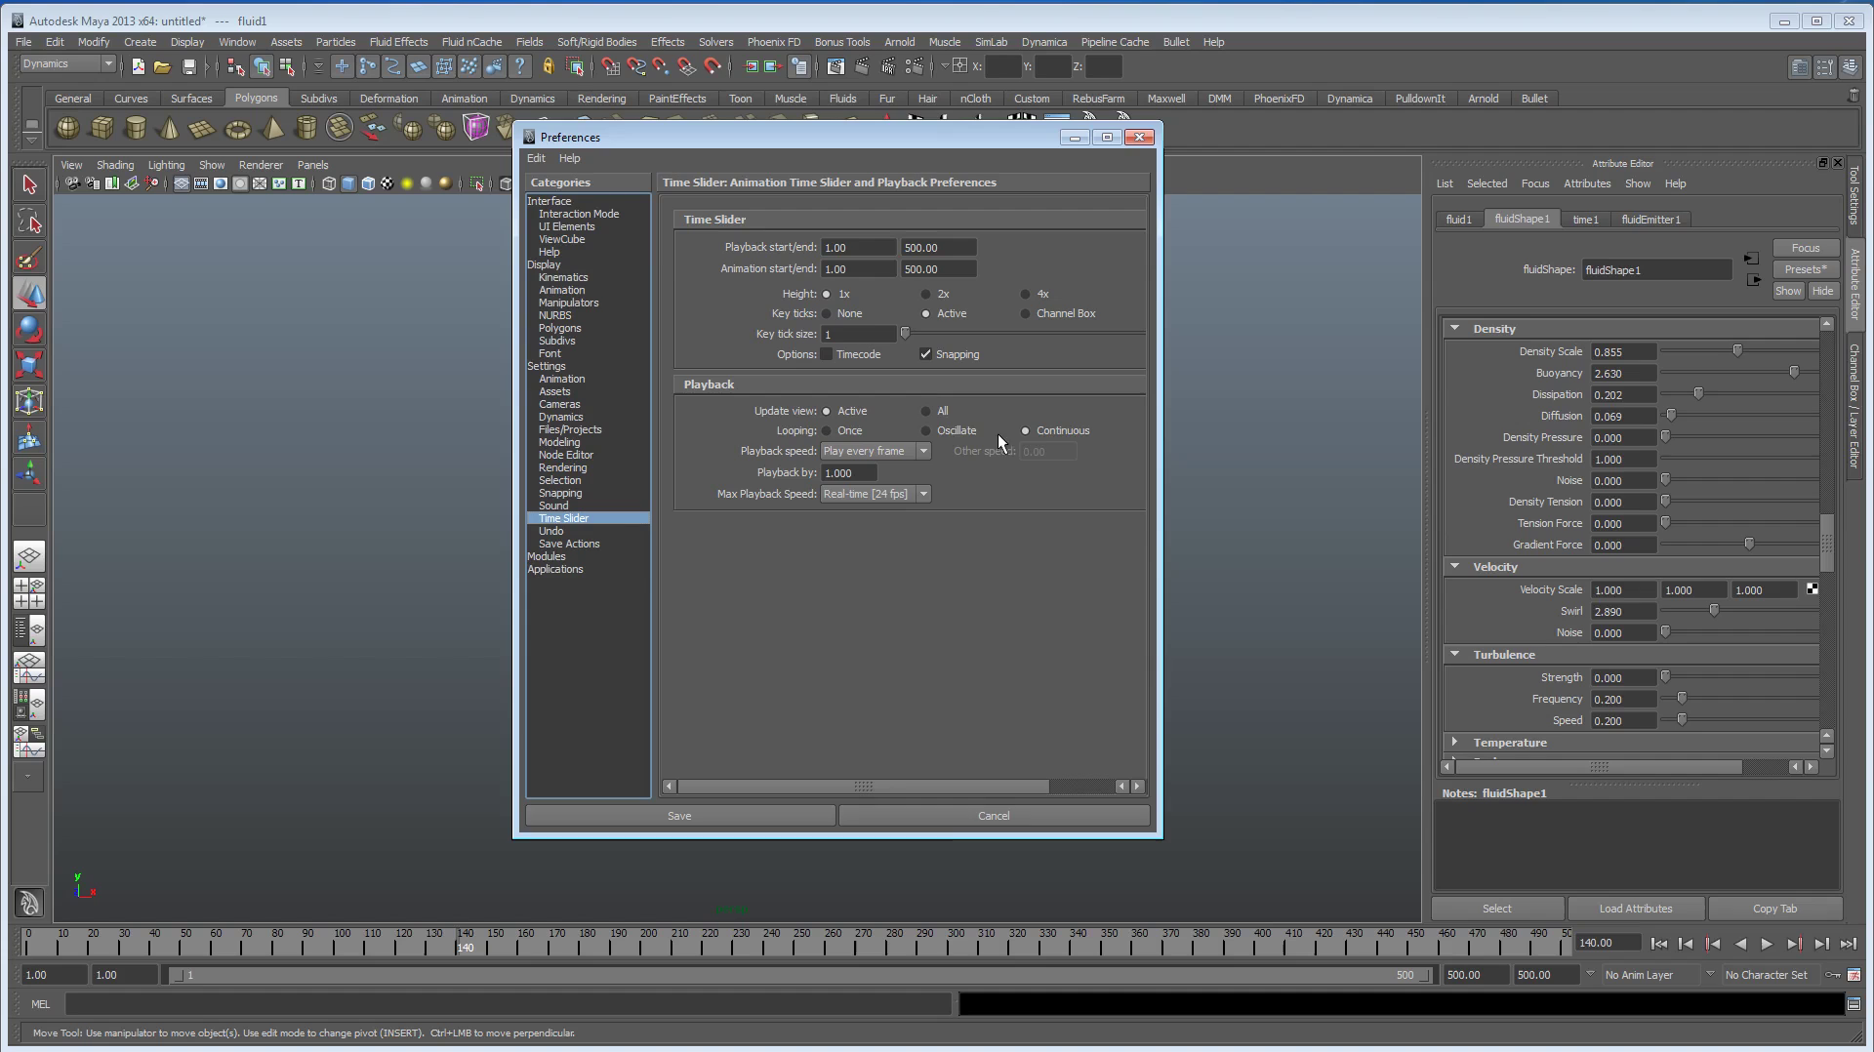
click(964, 816)
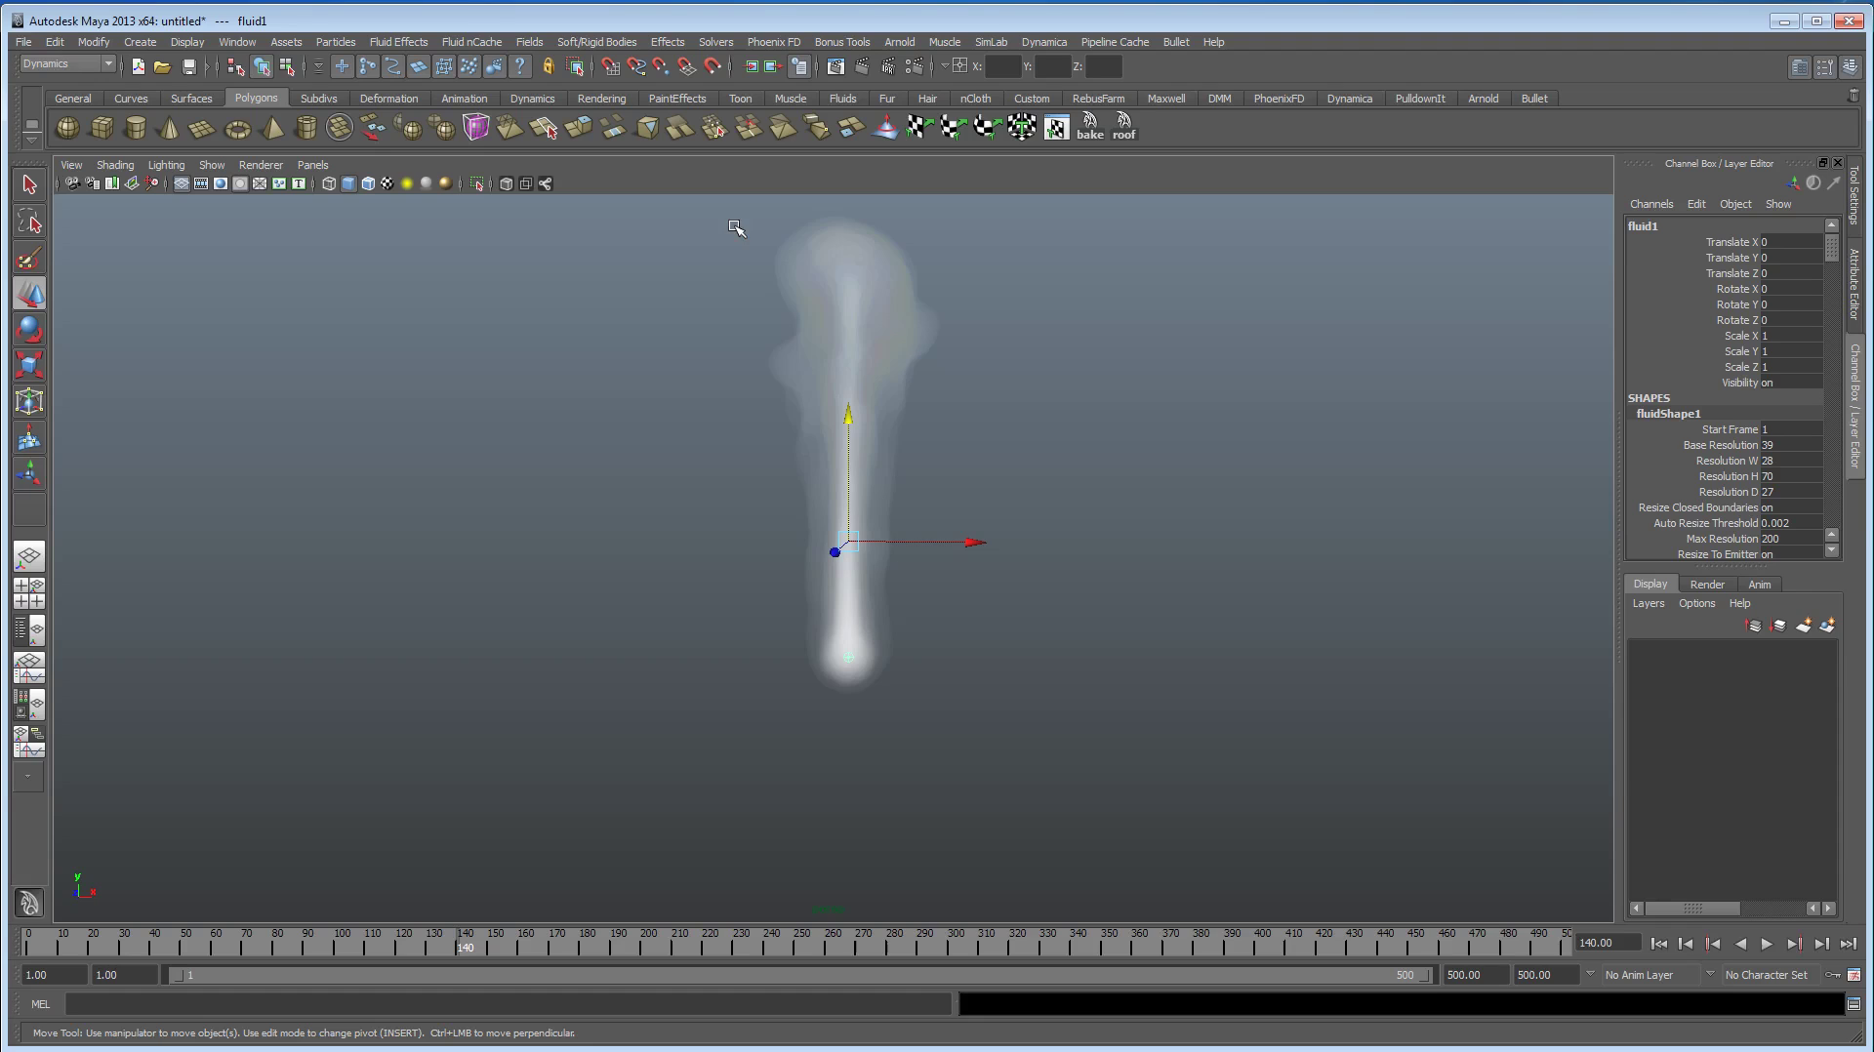
Step: Set Turbulence Strength 0.064 and Speed 0.092, then replay the plume to frame 195
click(1854, 293)
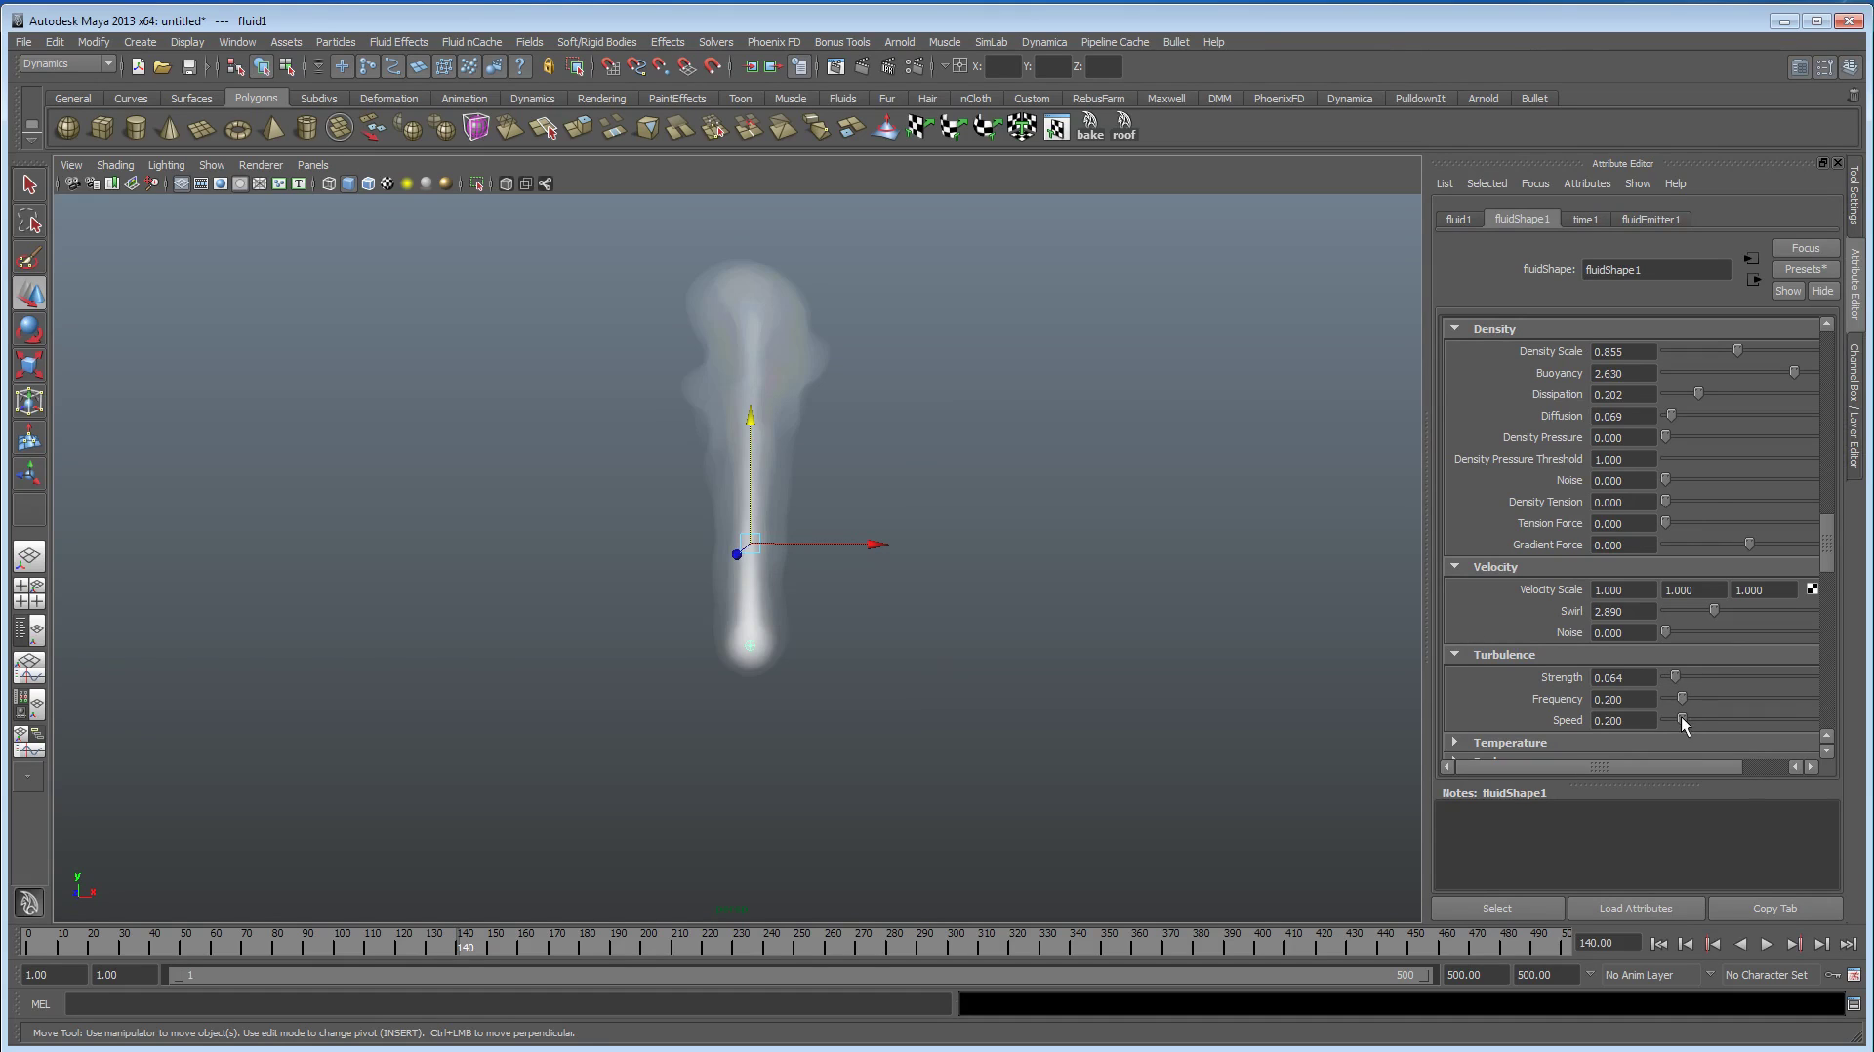
drag(1681, 723, 1673, 737)
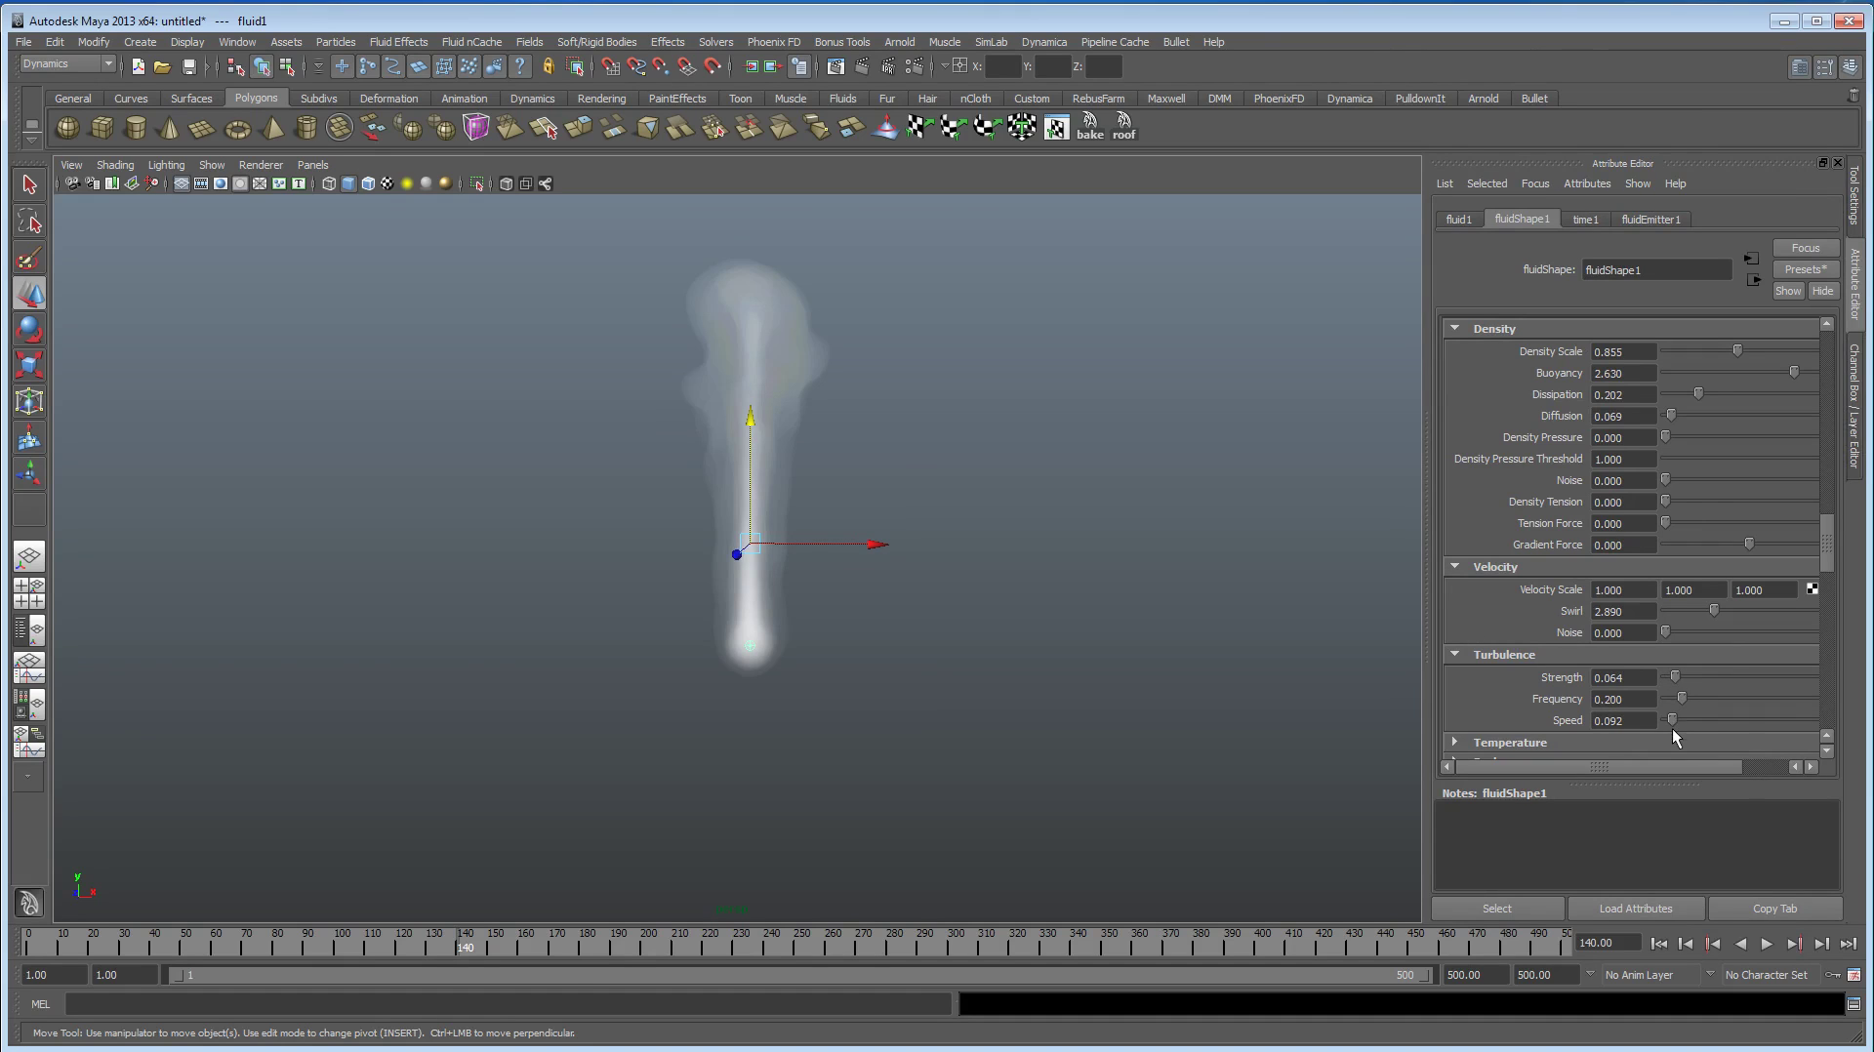
click(1658, 943)
click(1766, 944)
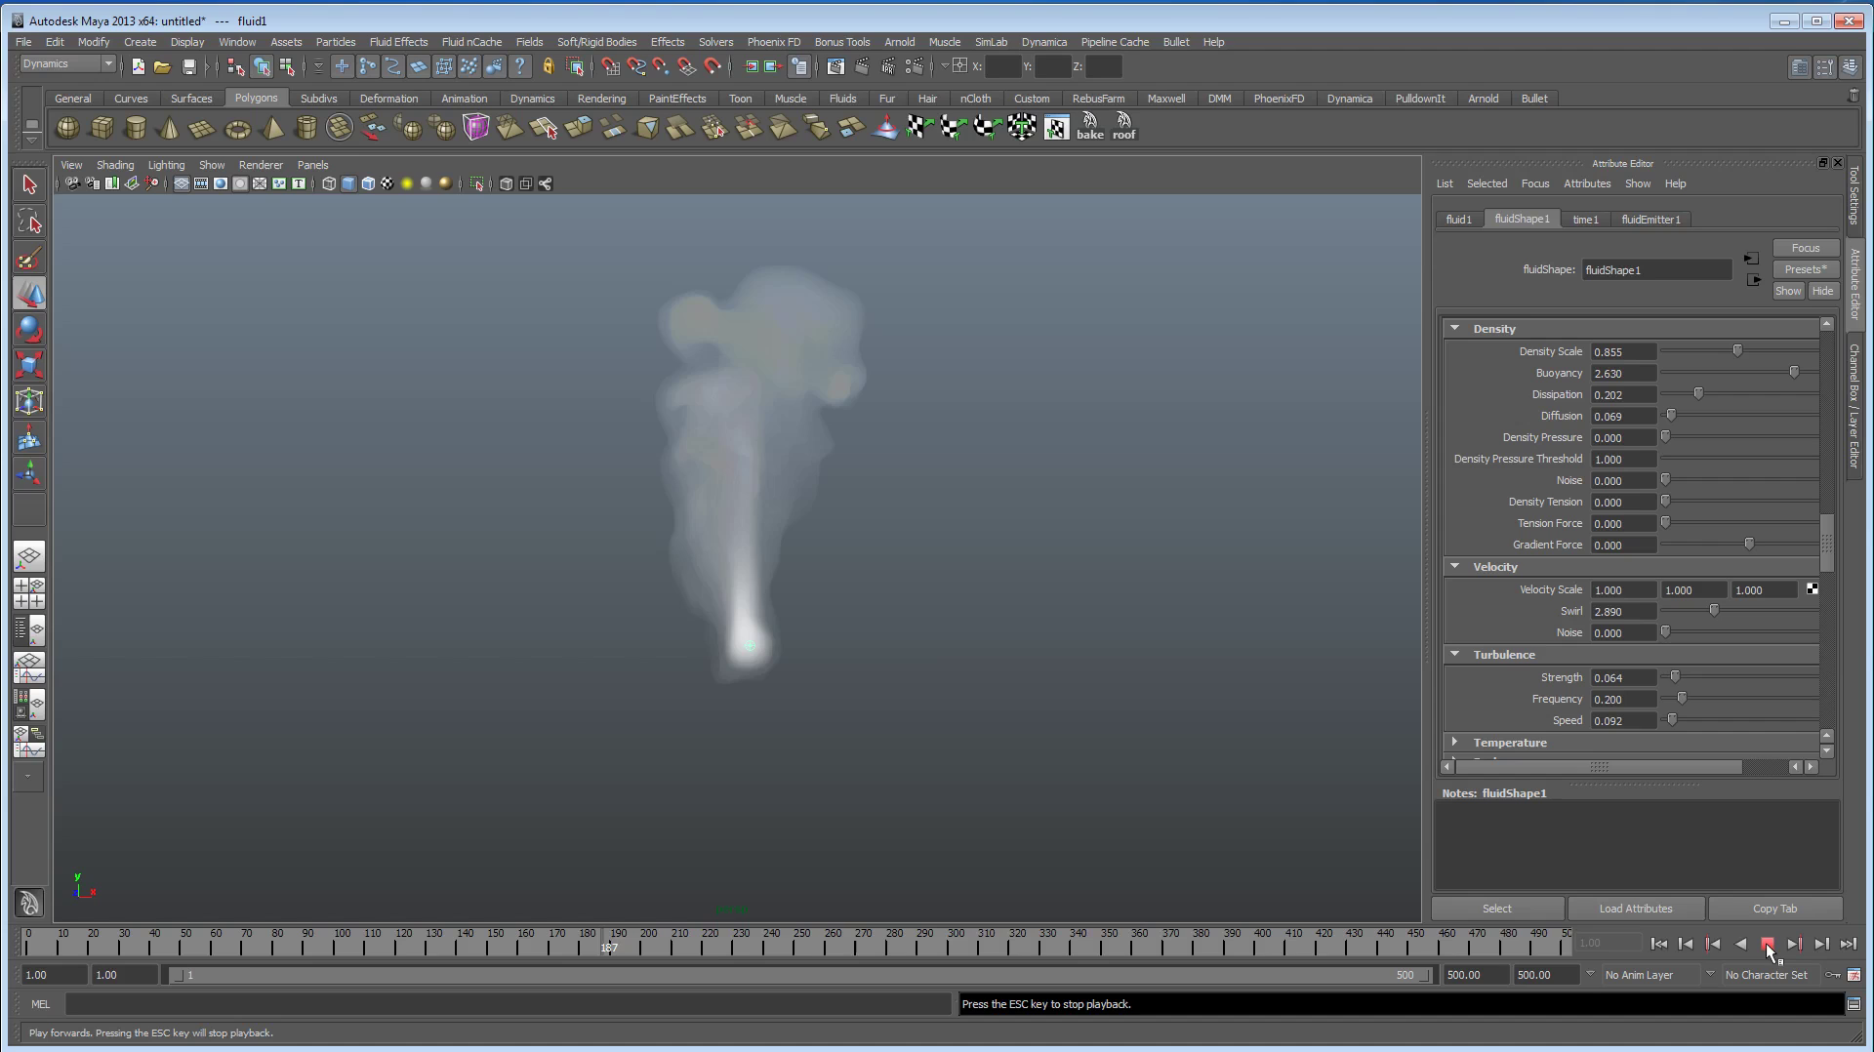
click(1767, 946)
Step: Lower the fluid's transparency and change the ramp colour to blue-violet
scroll(1602, 636, down, 3)
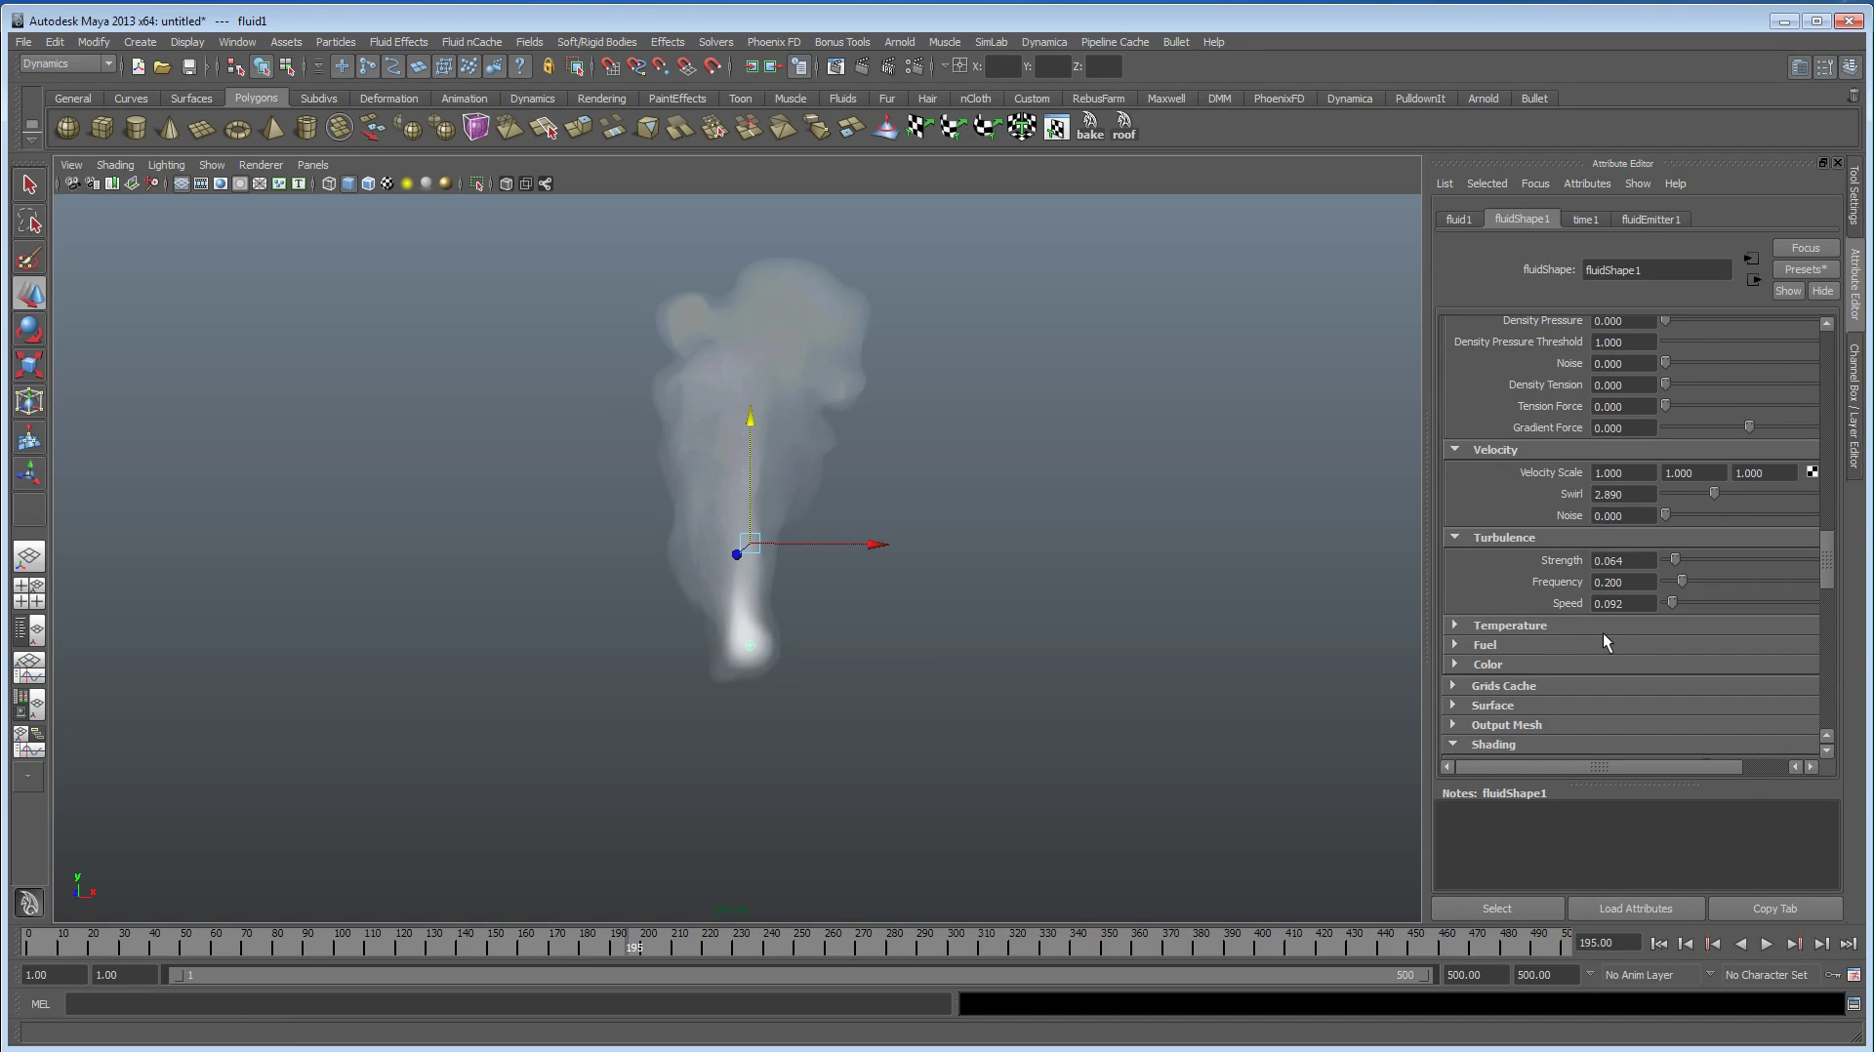
scroll(1602, 632, down, 4)
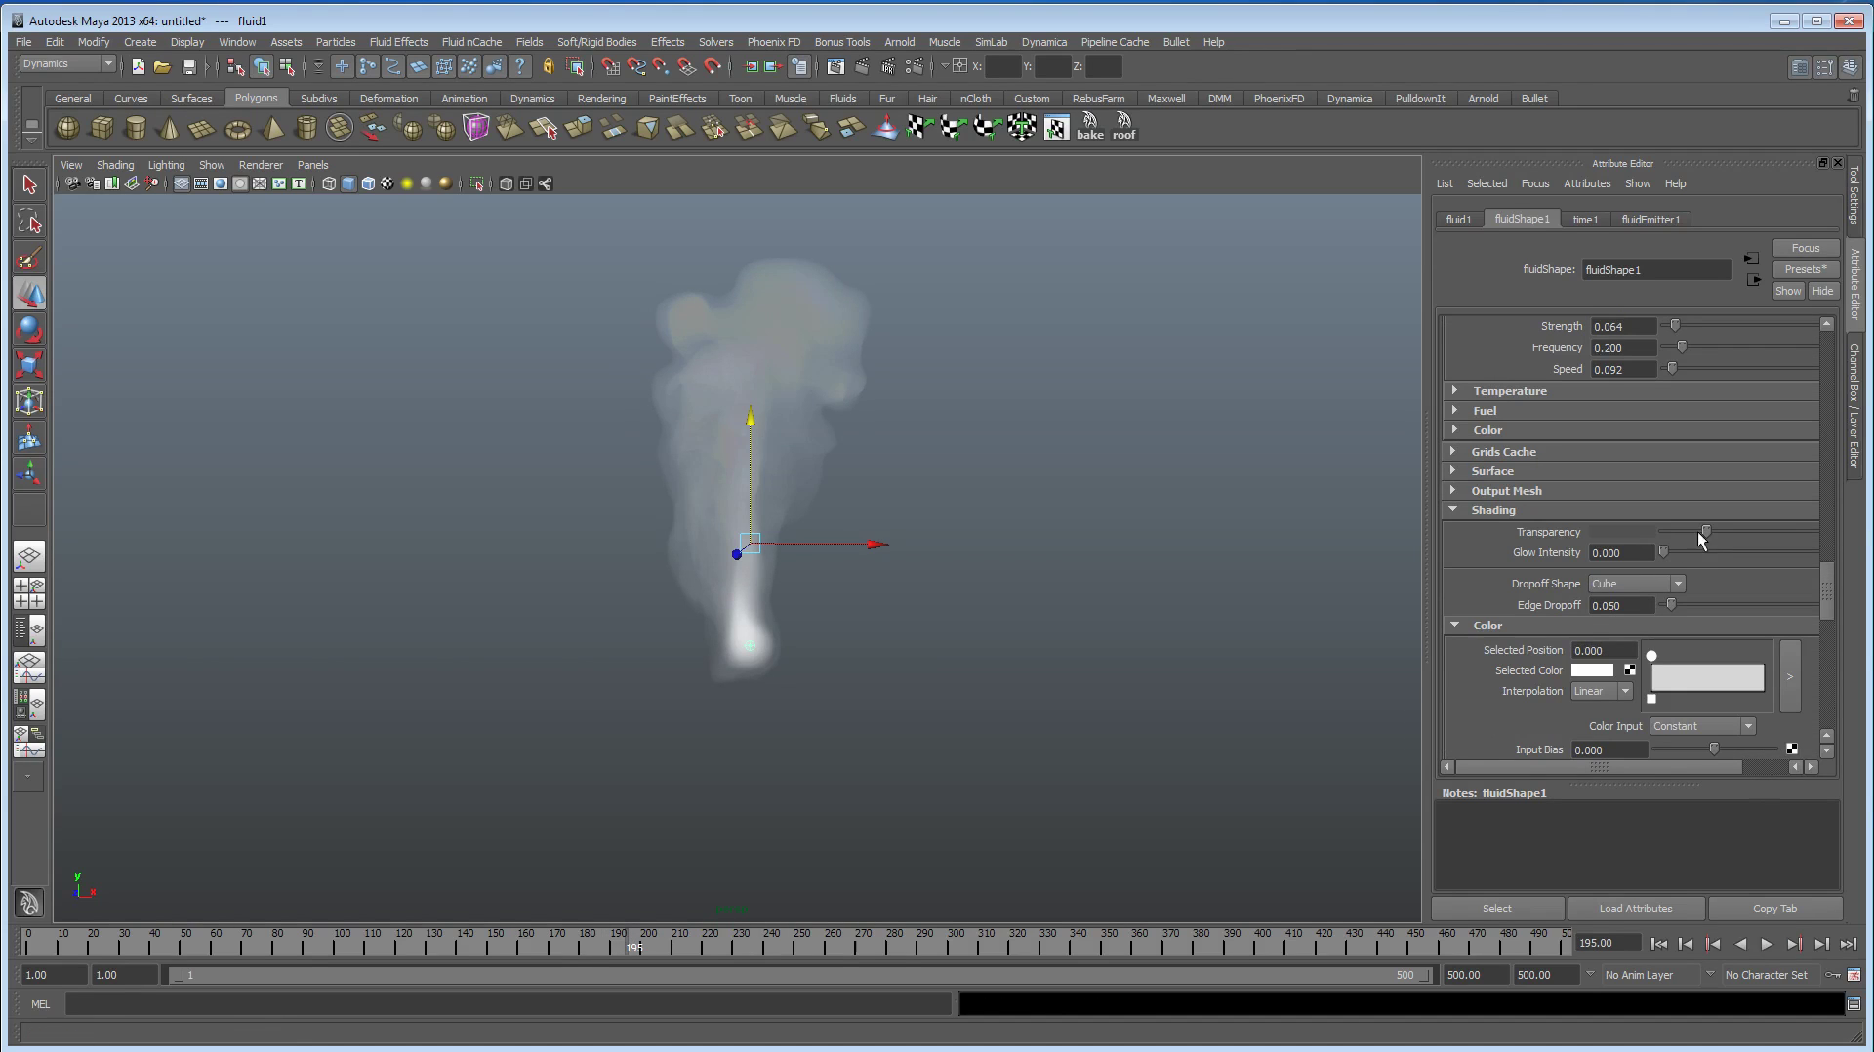
drag(1705, 531, 1686, 535)
scroll(1509, 702, down, 1)
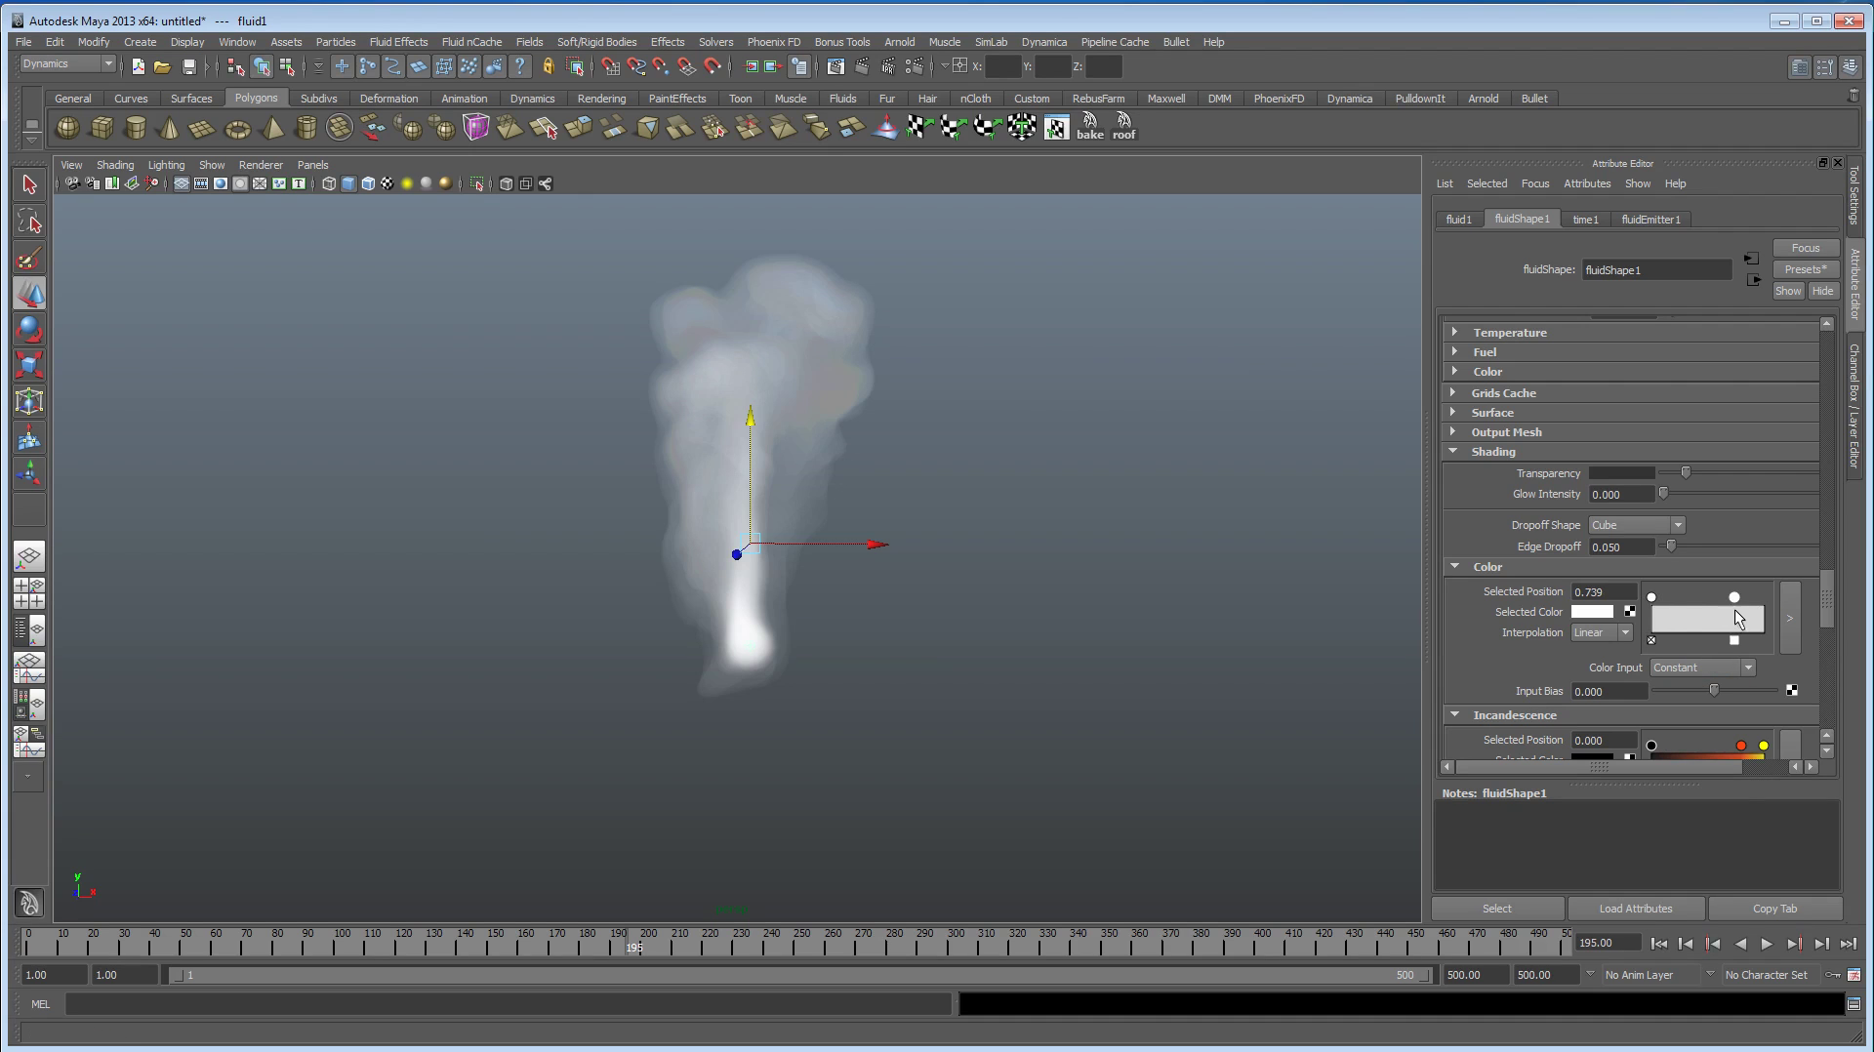
click(1596, 613)
drag(1710, 649, 1745, 640)
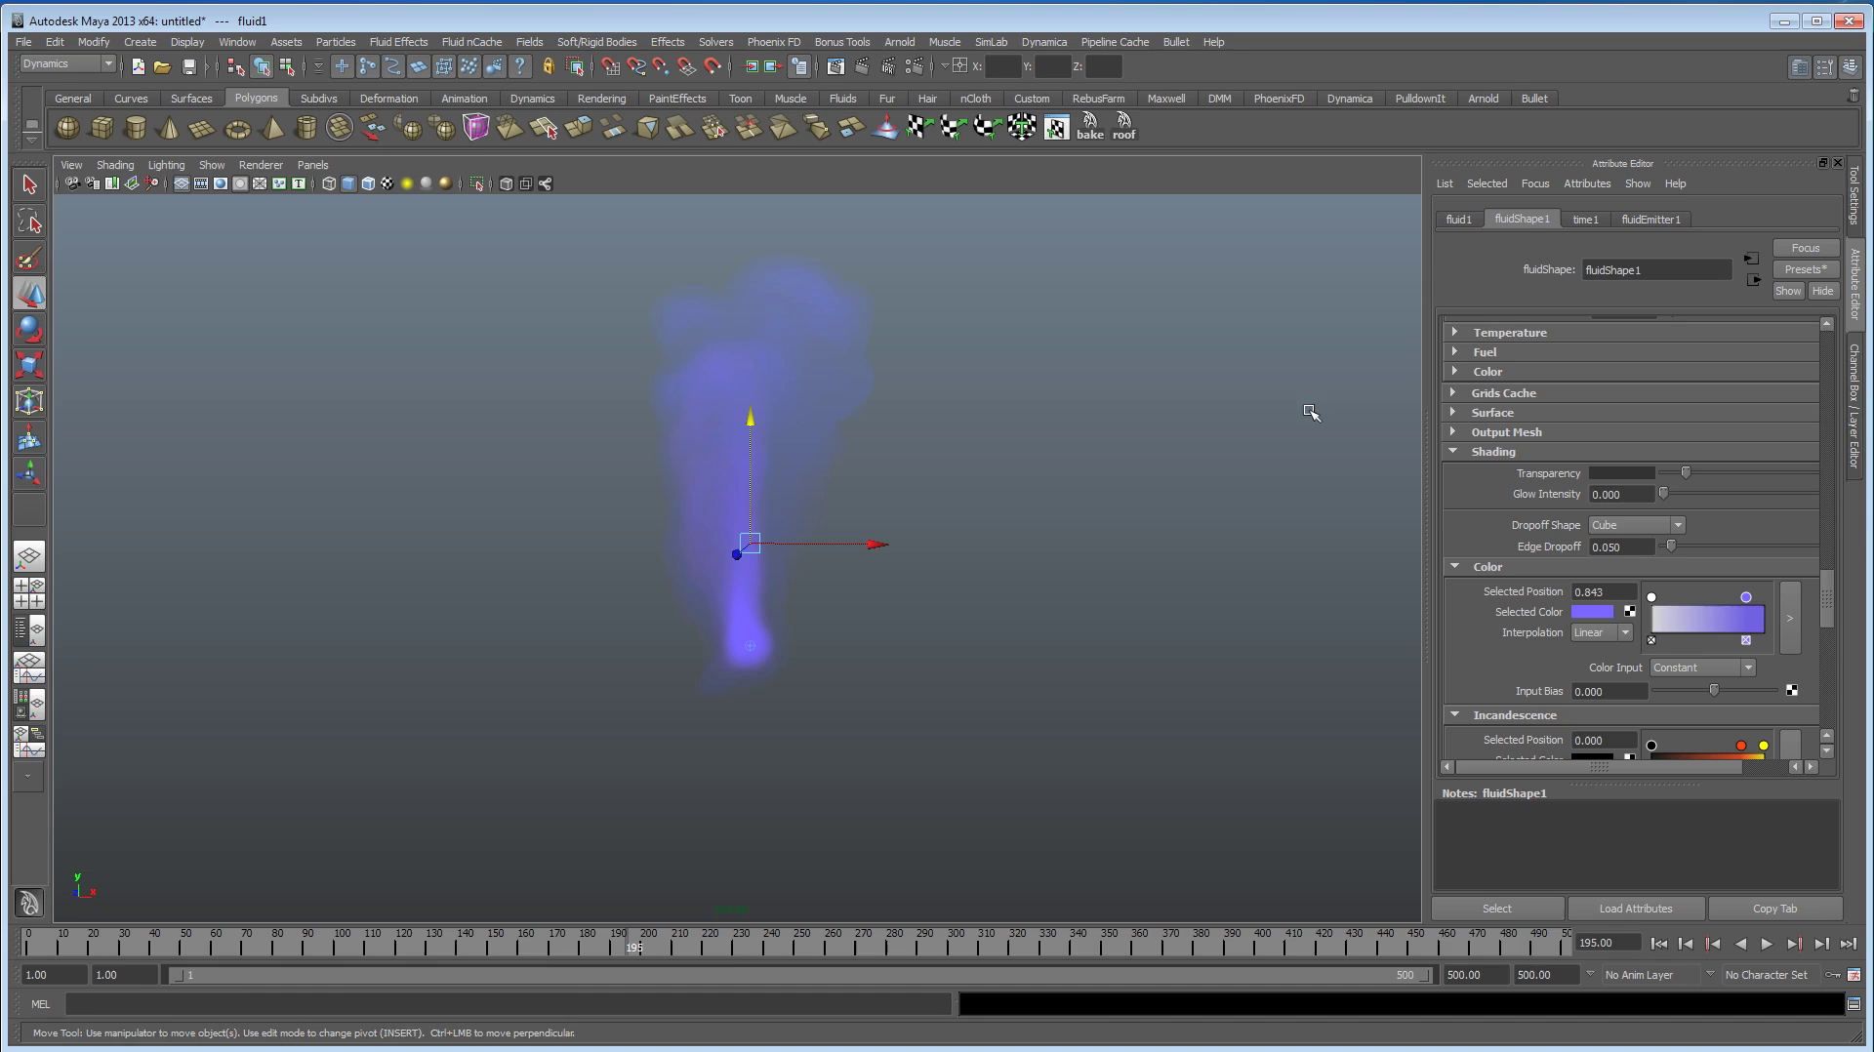
Step: Give the white and blue ramp points smooth blending and drive colour by Y Gradient
drag(1651, 597, 1733, 597)
click(1601, 632)
click(1604, 676)
click(1600, 633)
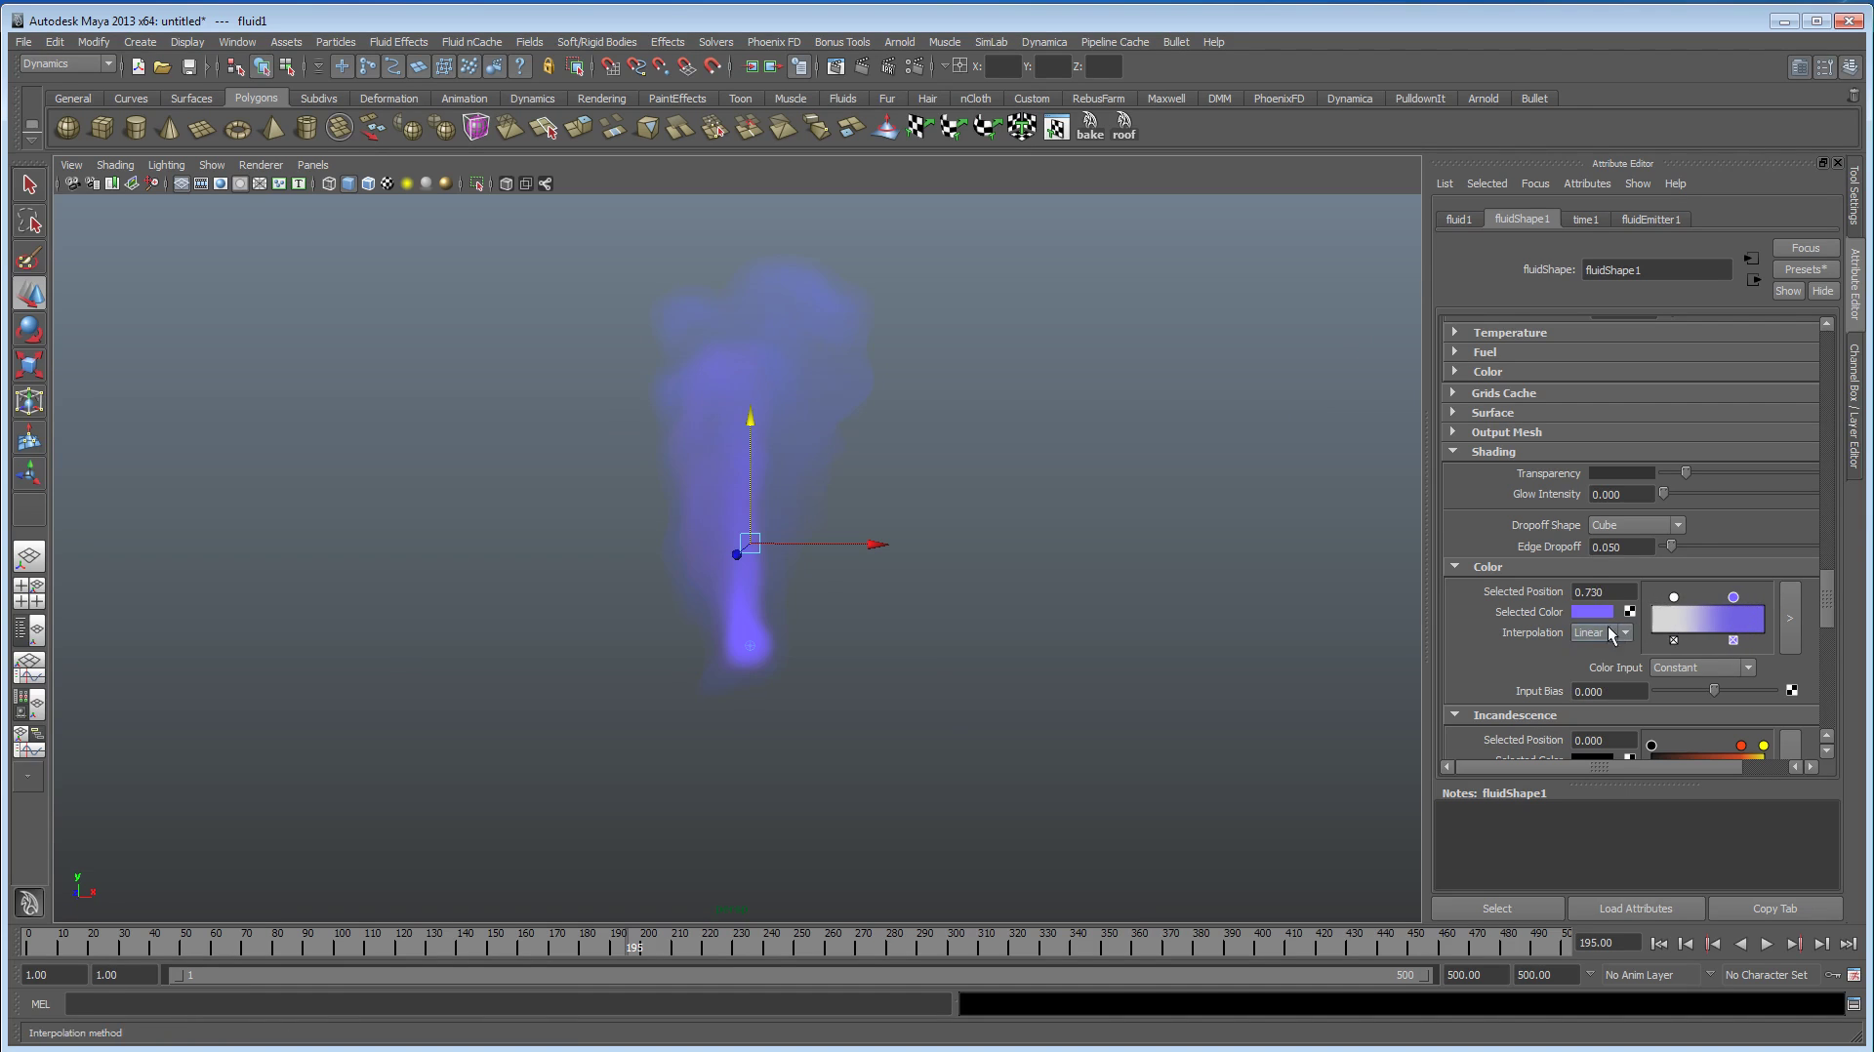
click(1605, 675)
click(1695, 665)
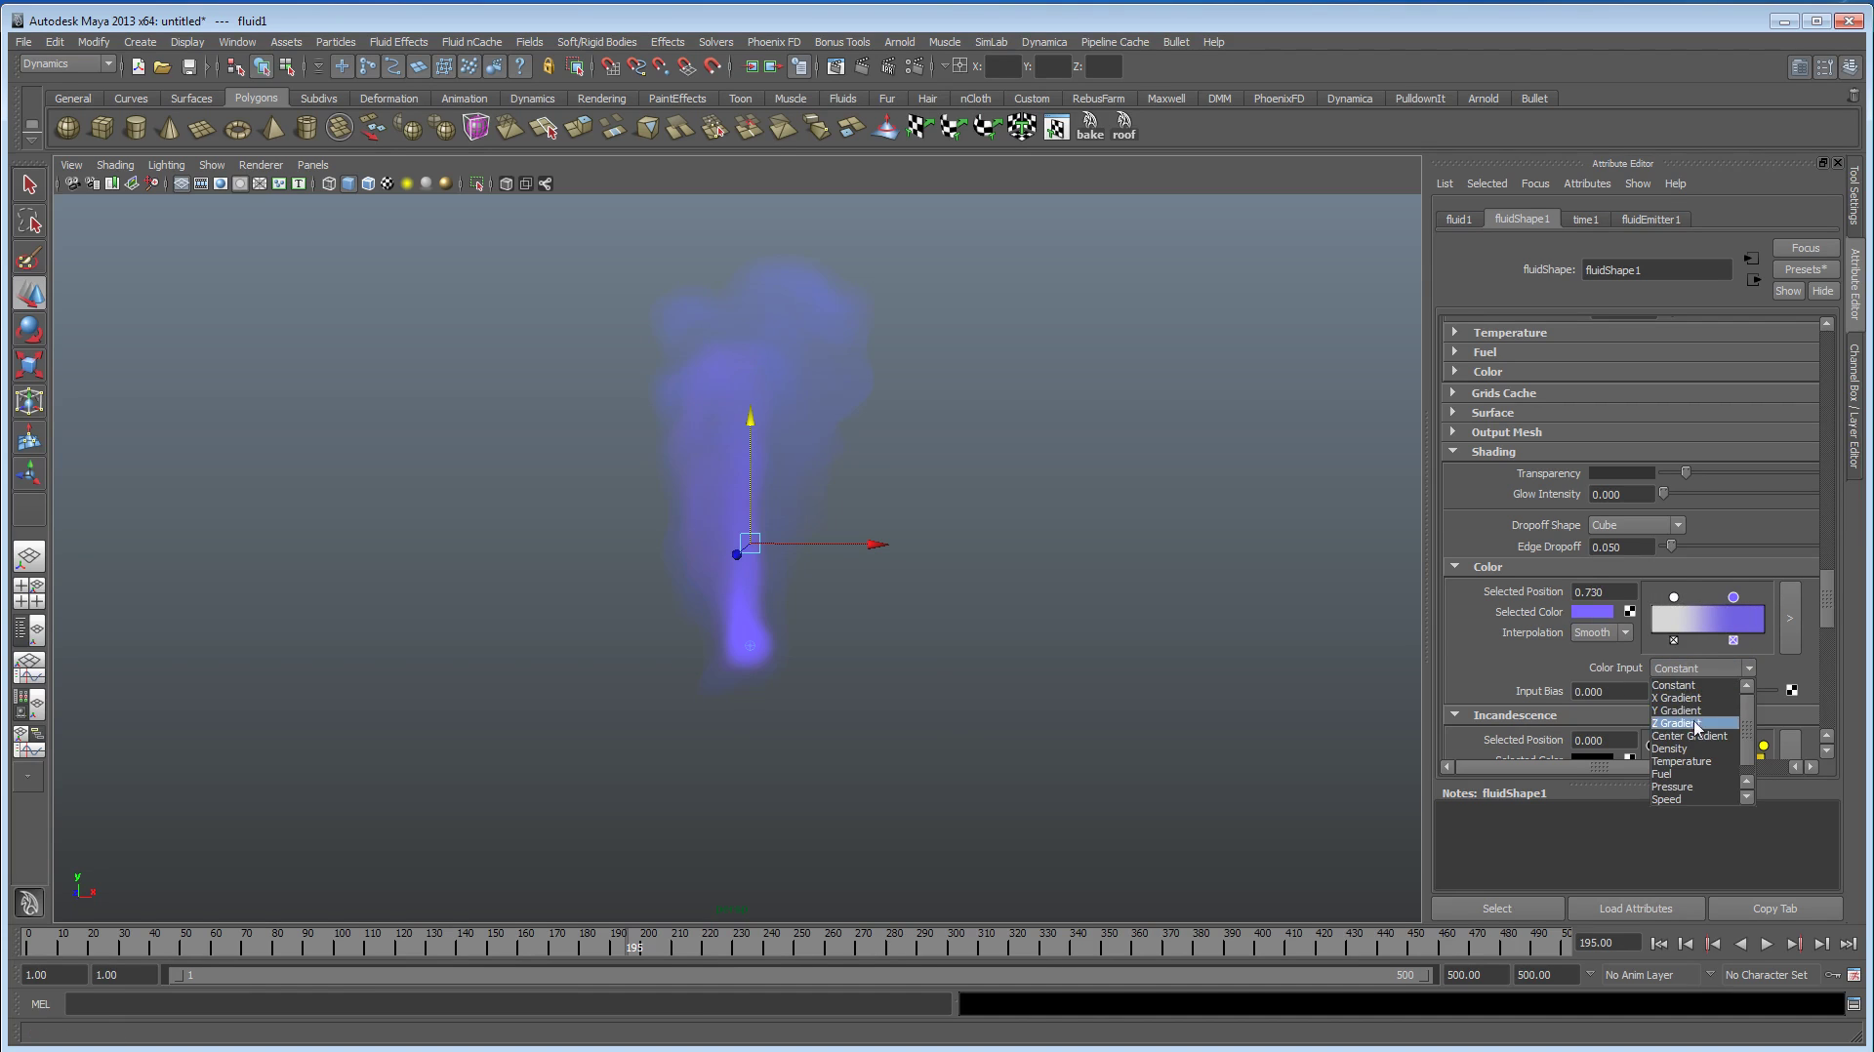
click(1699, 710)
Step: Add a paler blue ramp point (saturation 0.399) and move the middle stop to about 0.39
mouse_move(1675, 598)
mouse_down()
mouse_move(1695, 595)
mouse_move(1650, 598)
mouse_move(1740, 596)
mouse_move(1654, 597)
mouse_up()
click(1678, 597)
click(1603, 614)
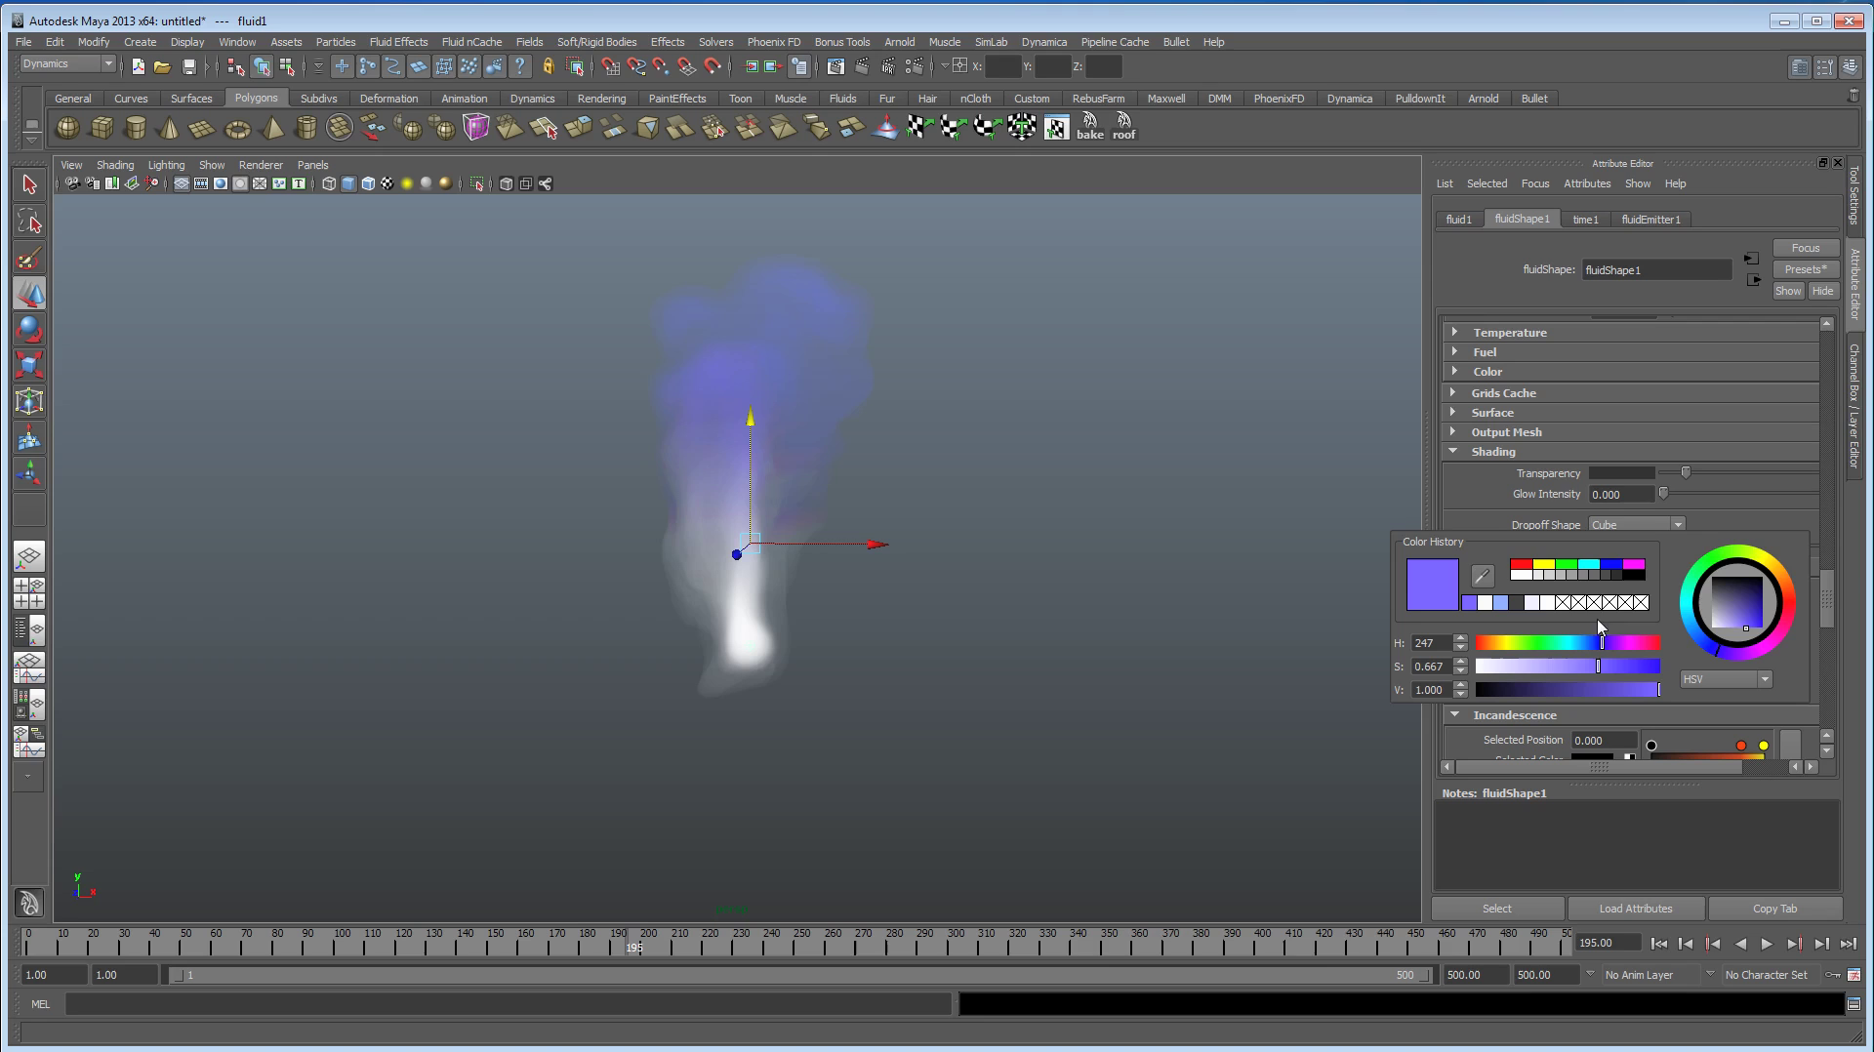
drag(1595, 677, 1553, 671)
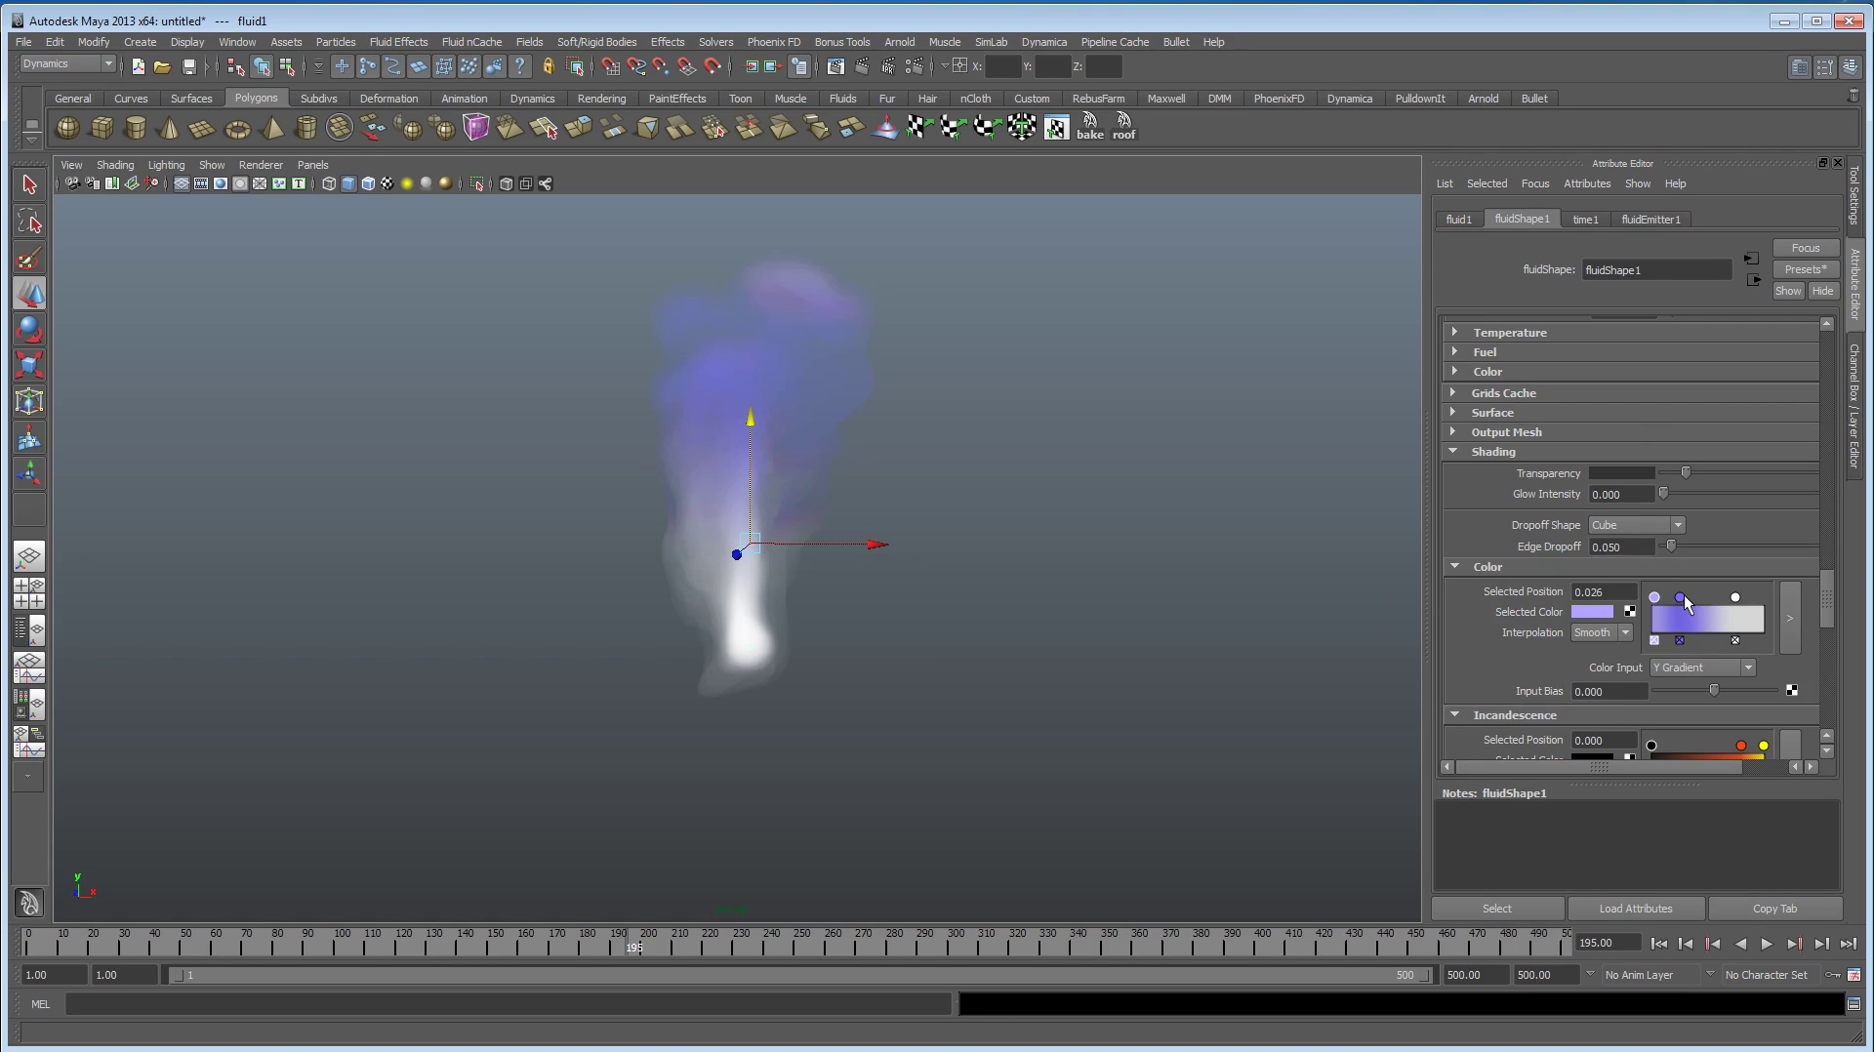
mouse_move(1681, 598)
mouse_down()
mouse_move(1778, 604)
mouse_move(1755, 597)
mouse_up()
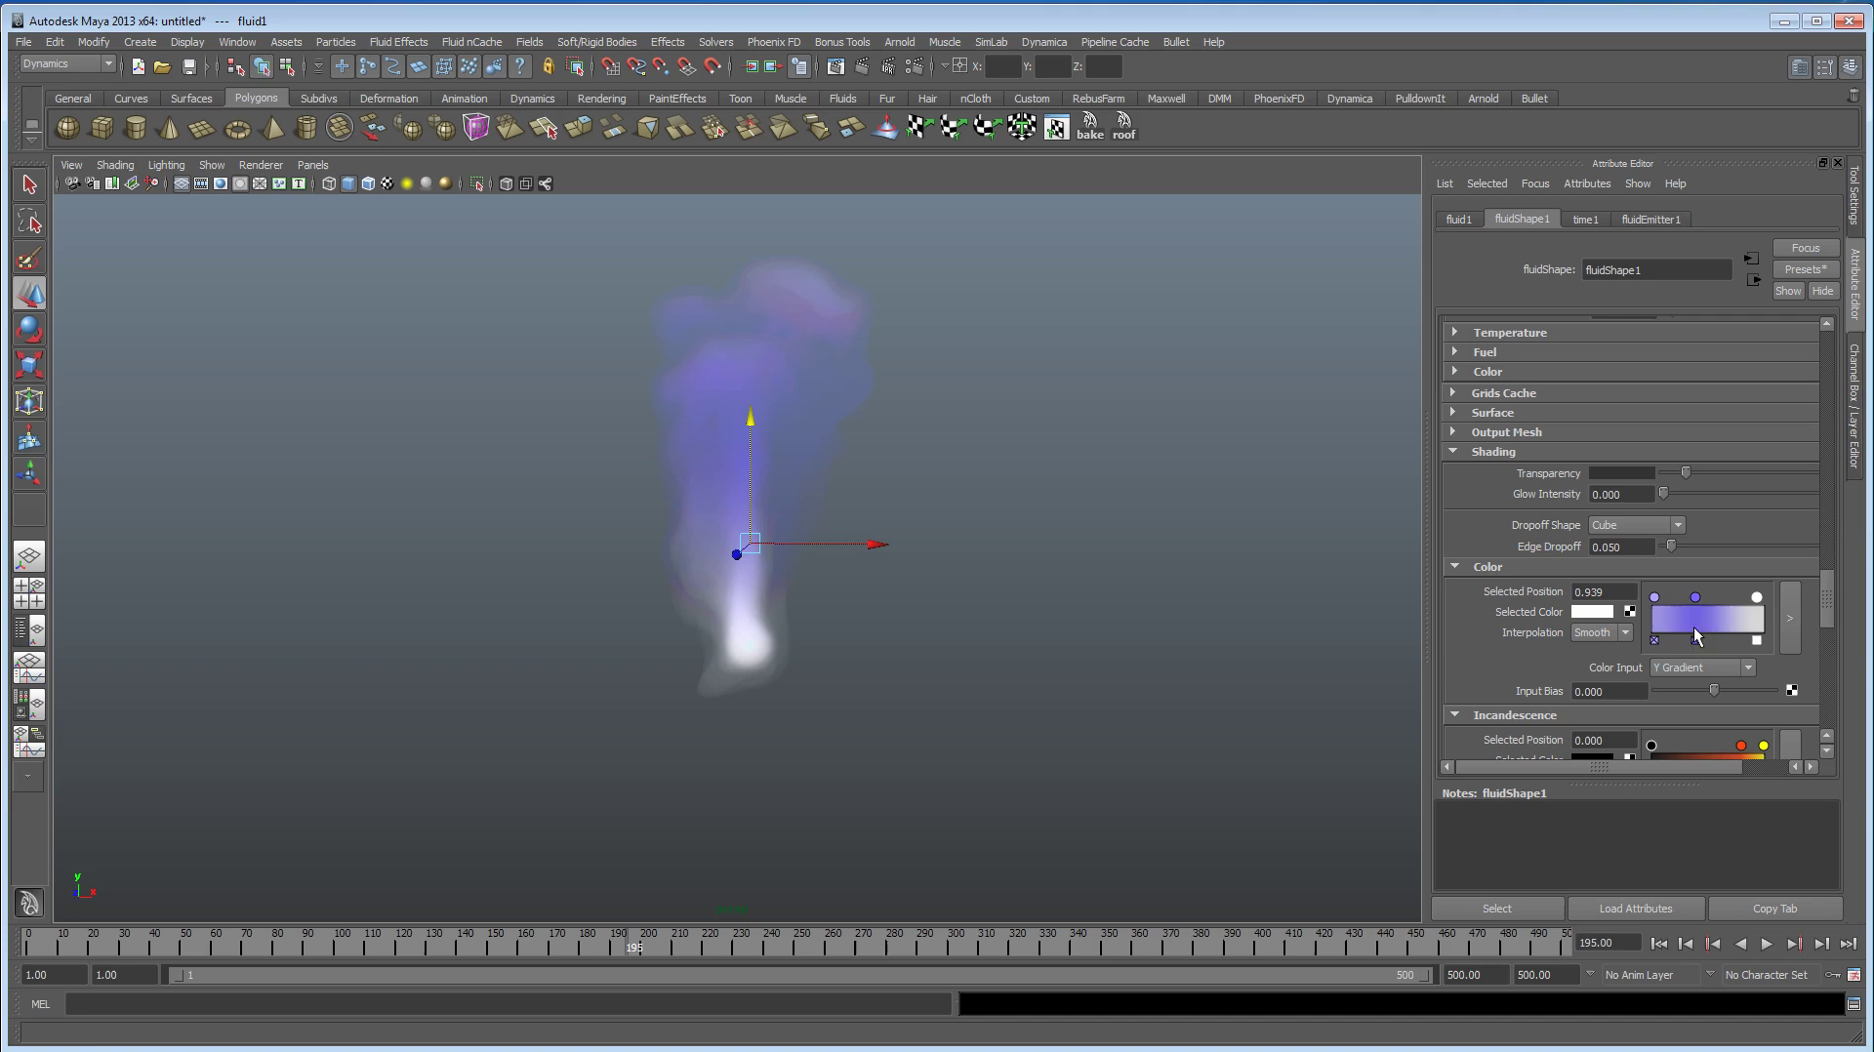
Step: Set the end stop to pink (H 293) and replay the recoloured plume from the start
click(1590, 612)
mouse_move(1588, 651)
mouse_down()
mouse_move(1643, 665)
mouse_move(1561, 665)
mouse_up()
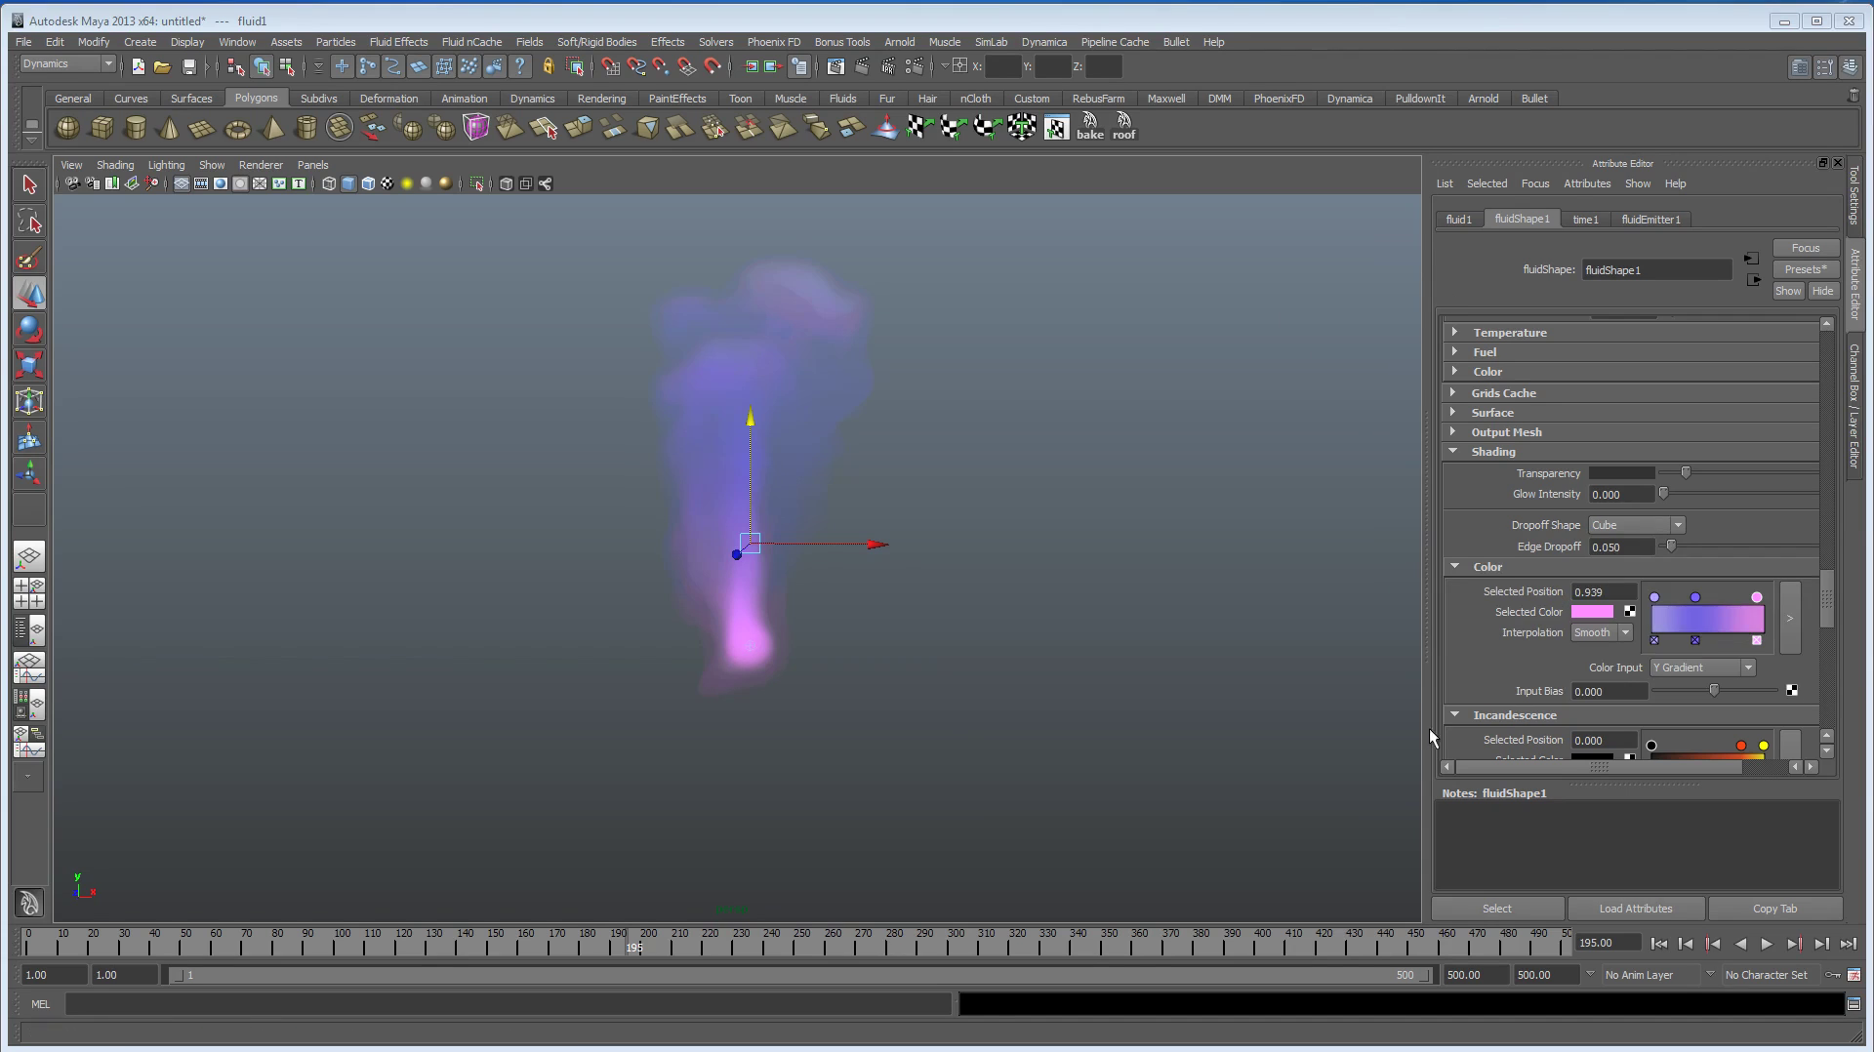
key(alt+shift+v)
click(1766, 944)
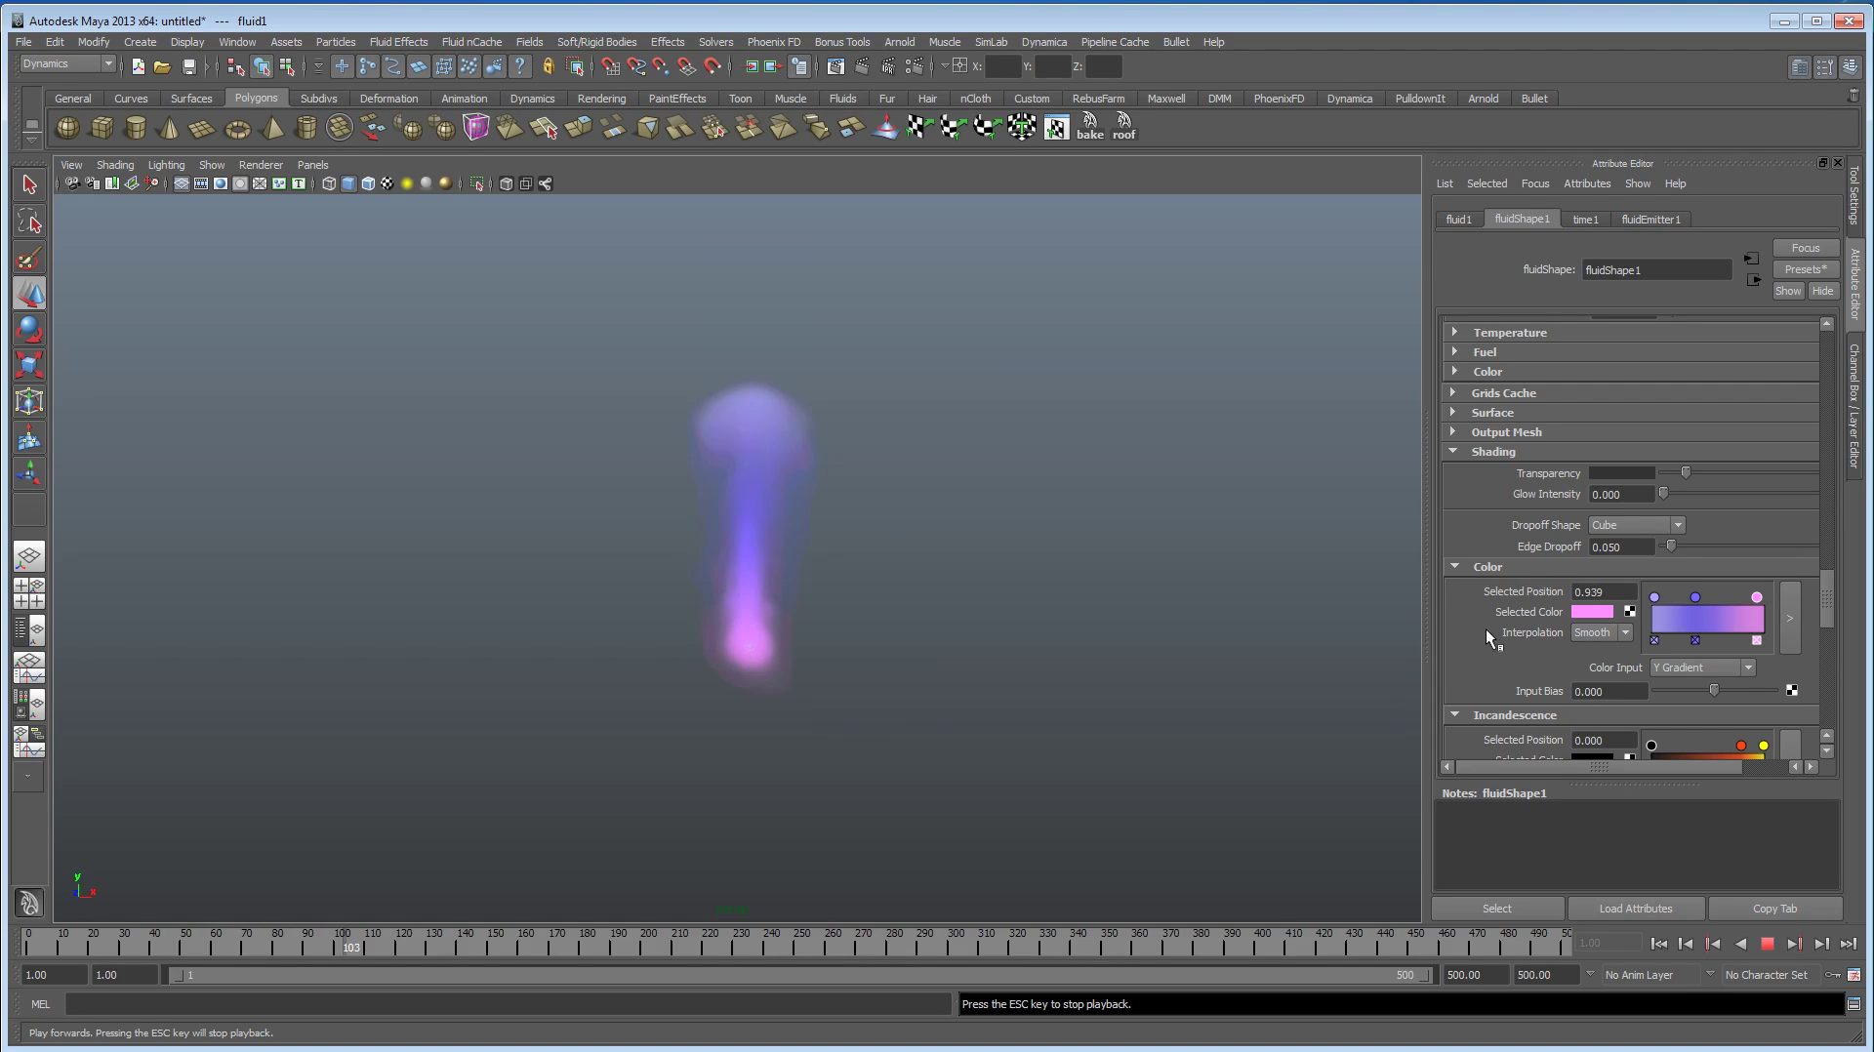
Step: Raise the opacity curve's low end, add a middle point, and lower the high end
key(Escape)
scroll(1488, 629, down, 3)
scroll(1485, 664, down, 3)
scroll(1493, 660, down, 3)
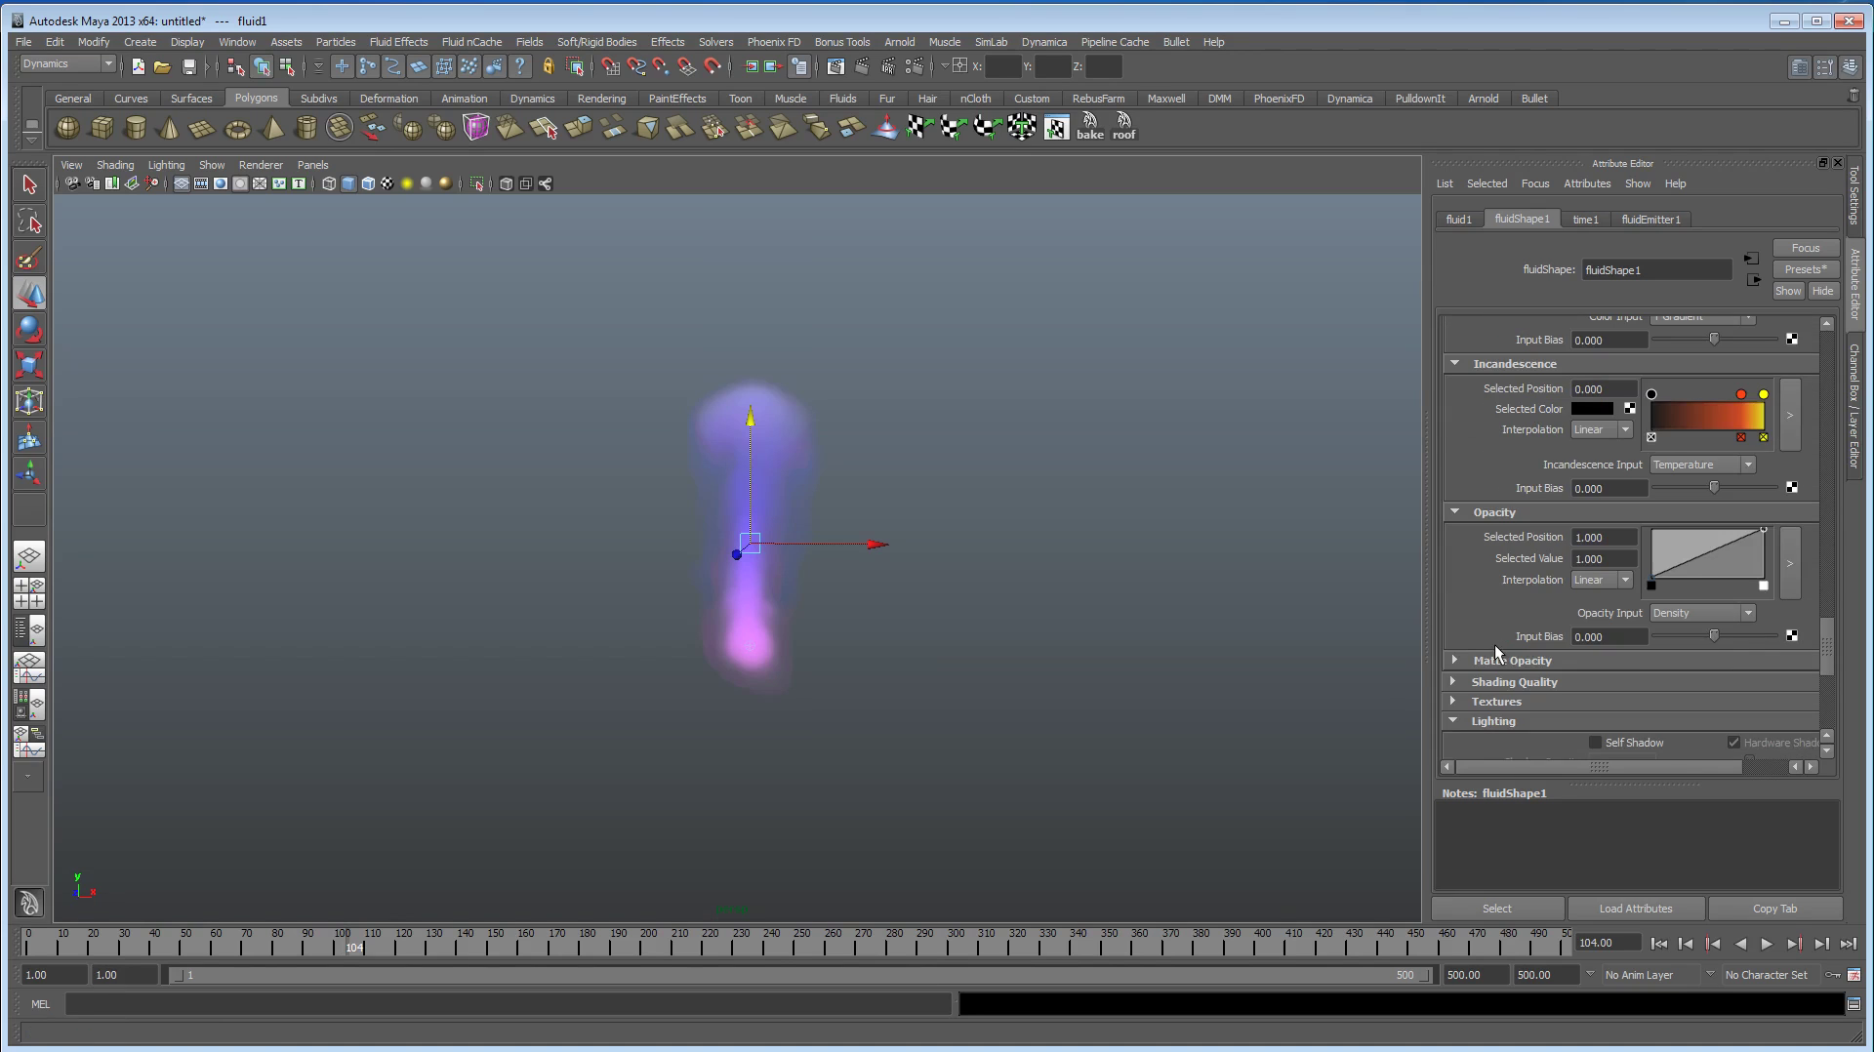
drag(1651, 585, 1637, 559)
click(1709, 562)
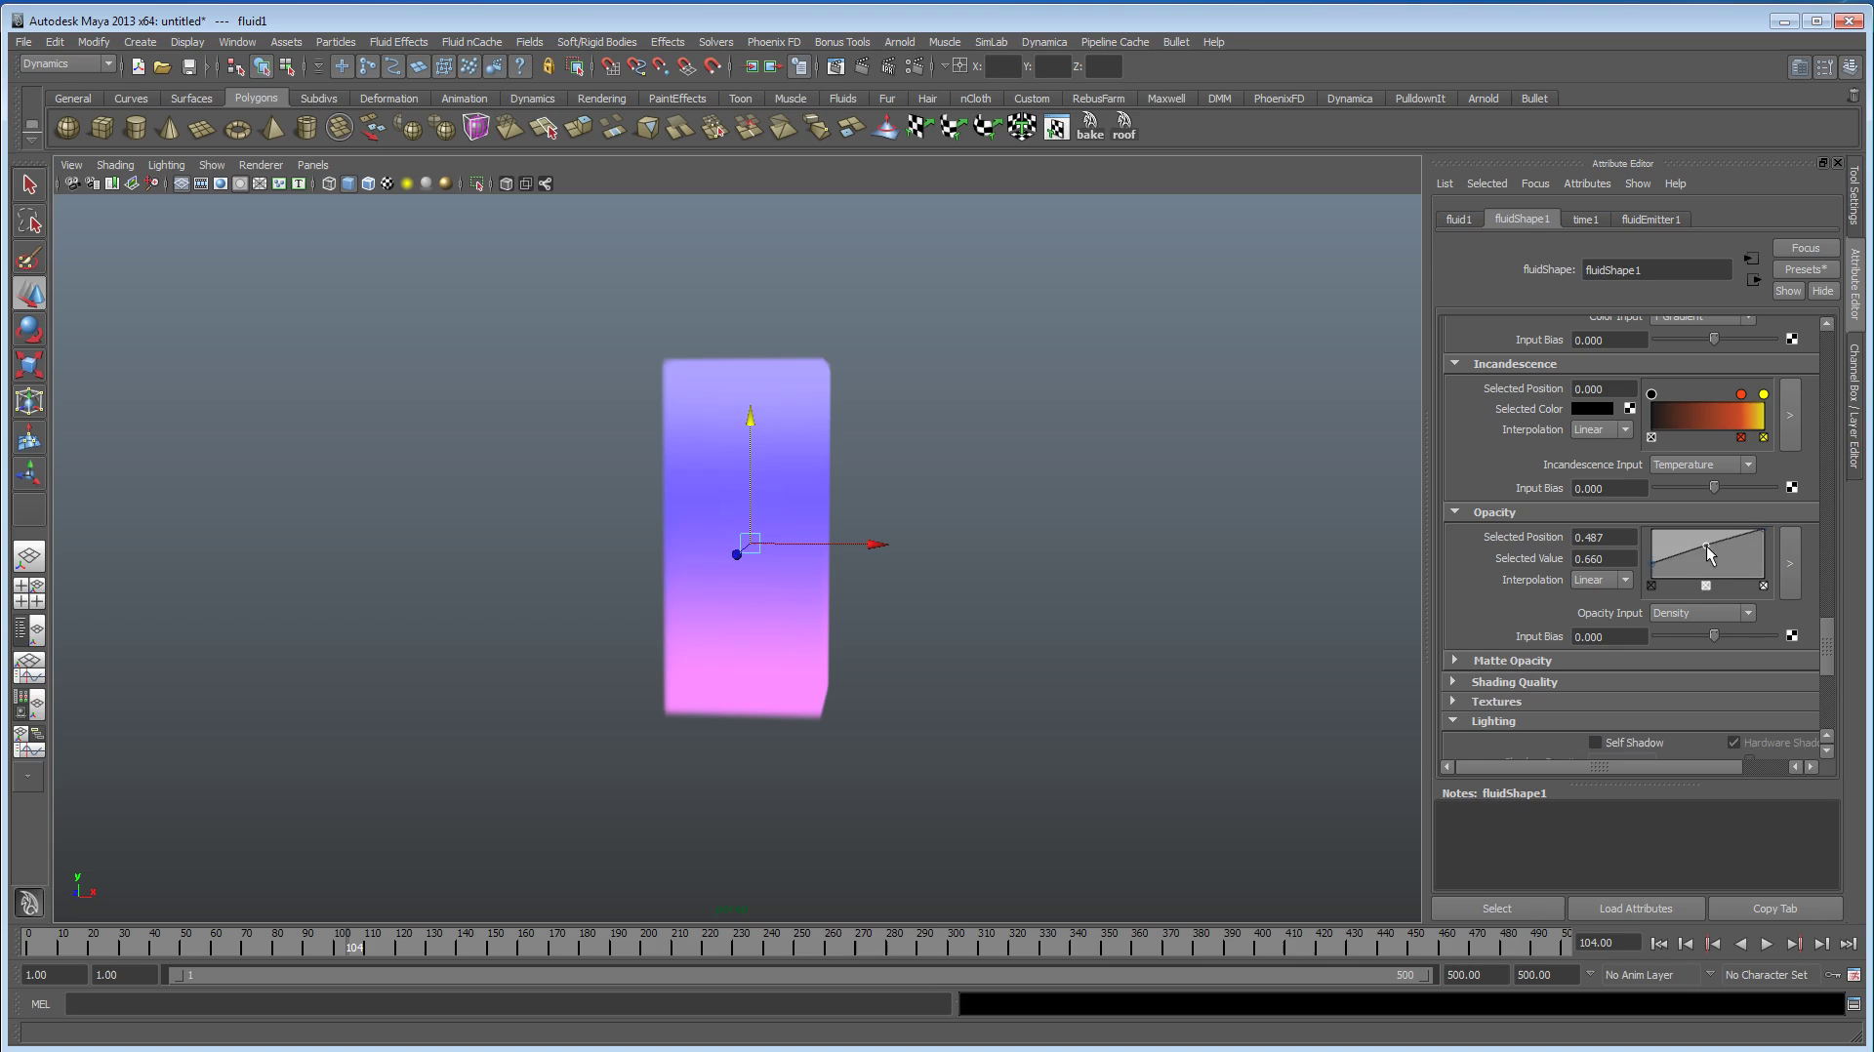
drag(1761, 530, 1653, 586)
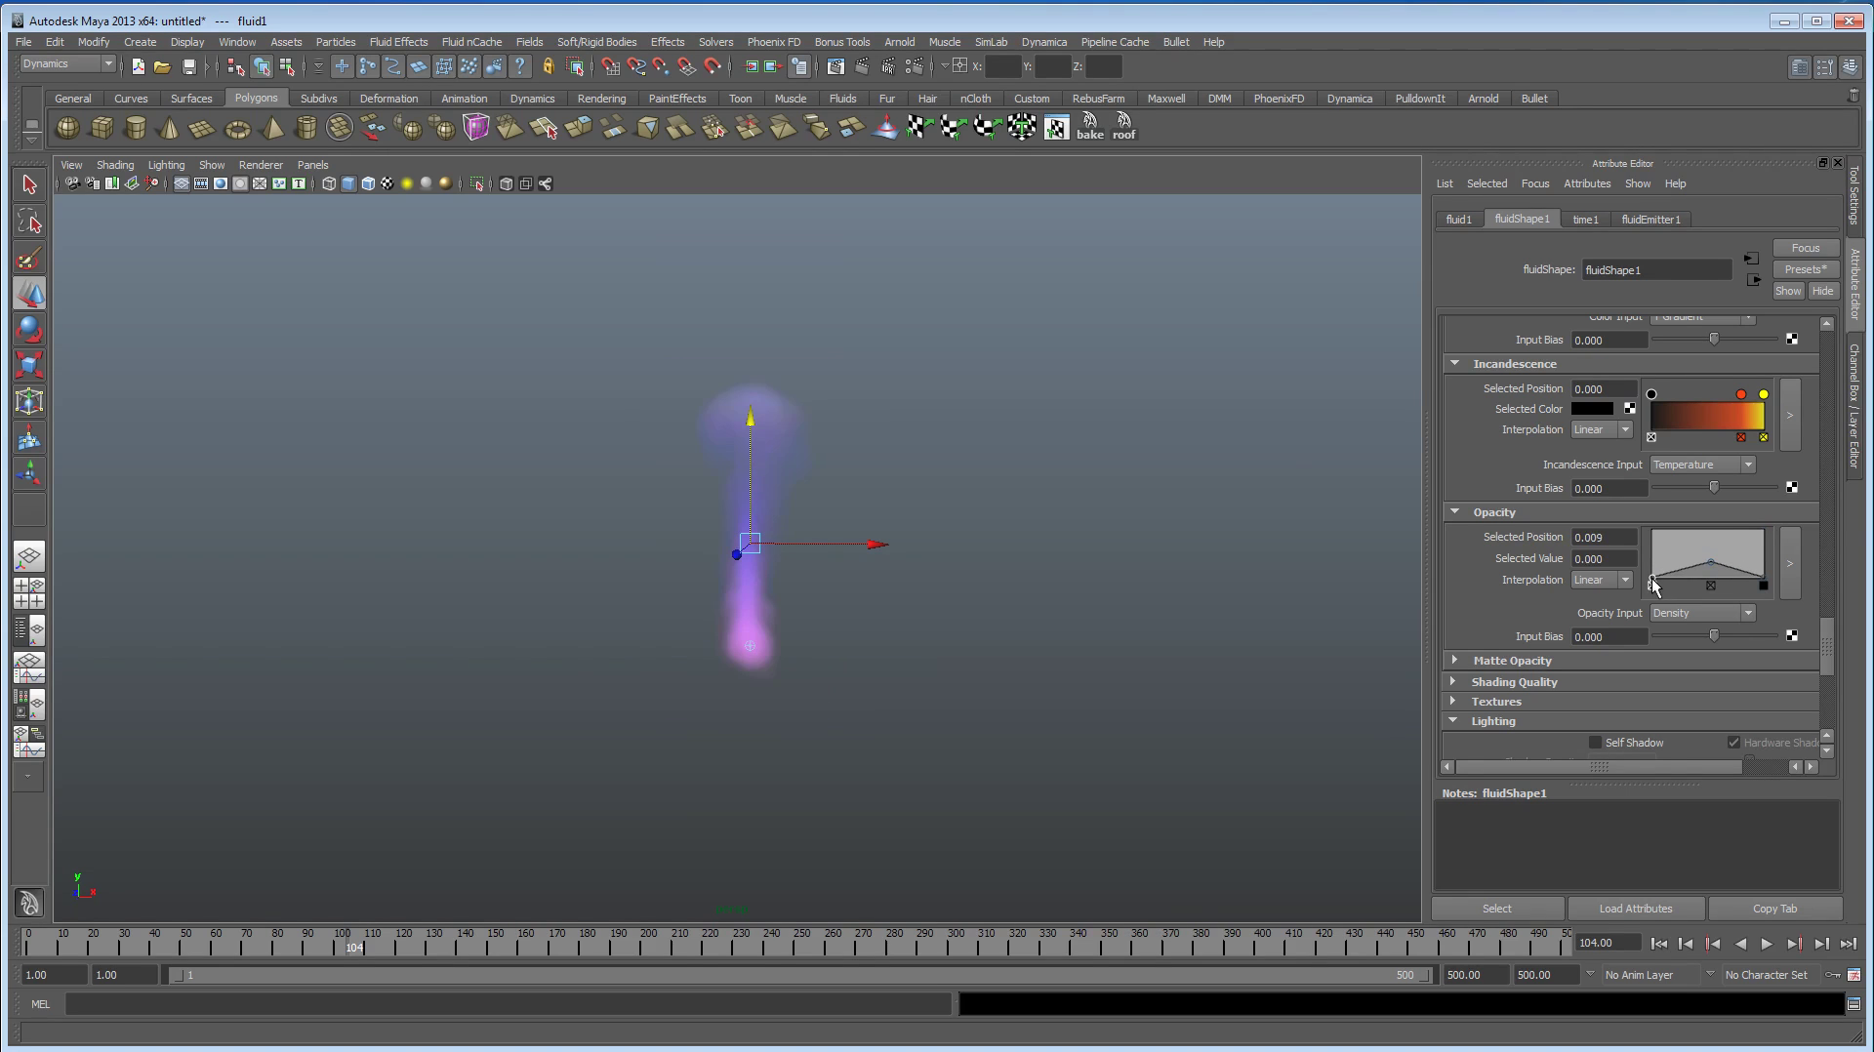
Step: Make the middle and left opacity points smooth, lifting the middle to 0.7 and the low end higher
click(1710, 562)
click(1625, 579)
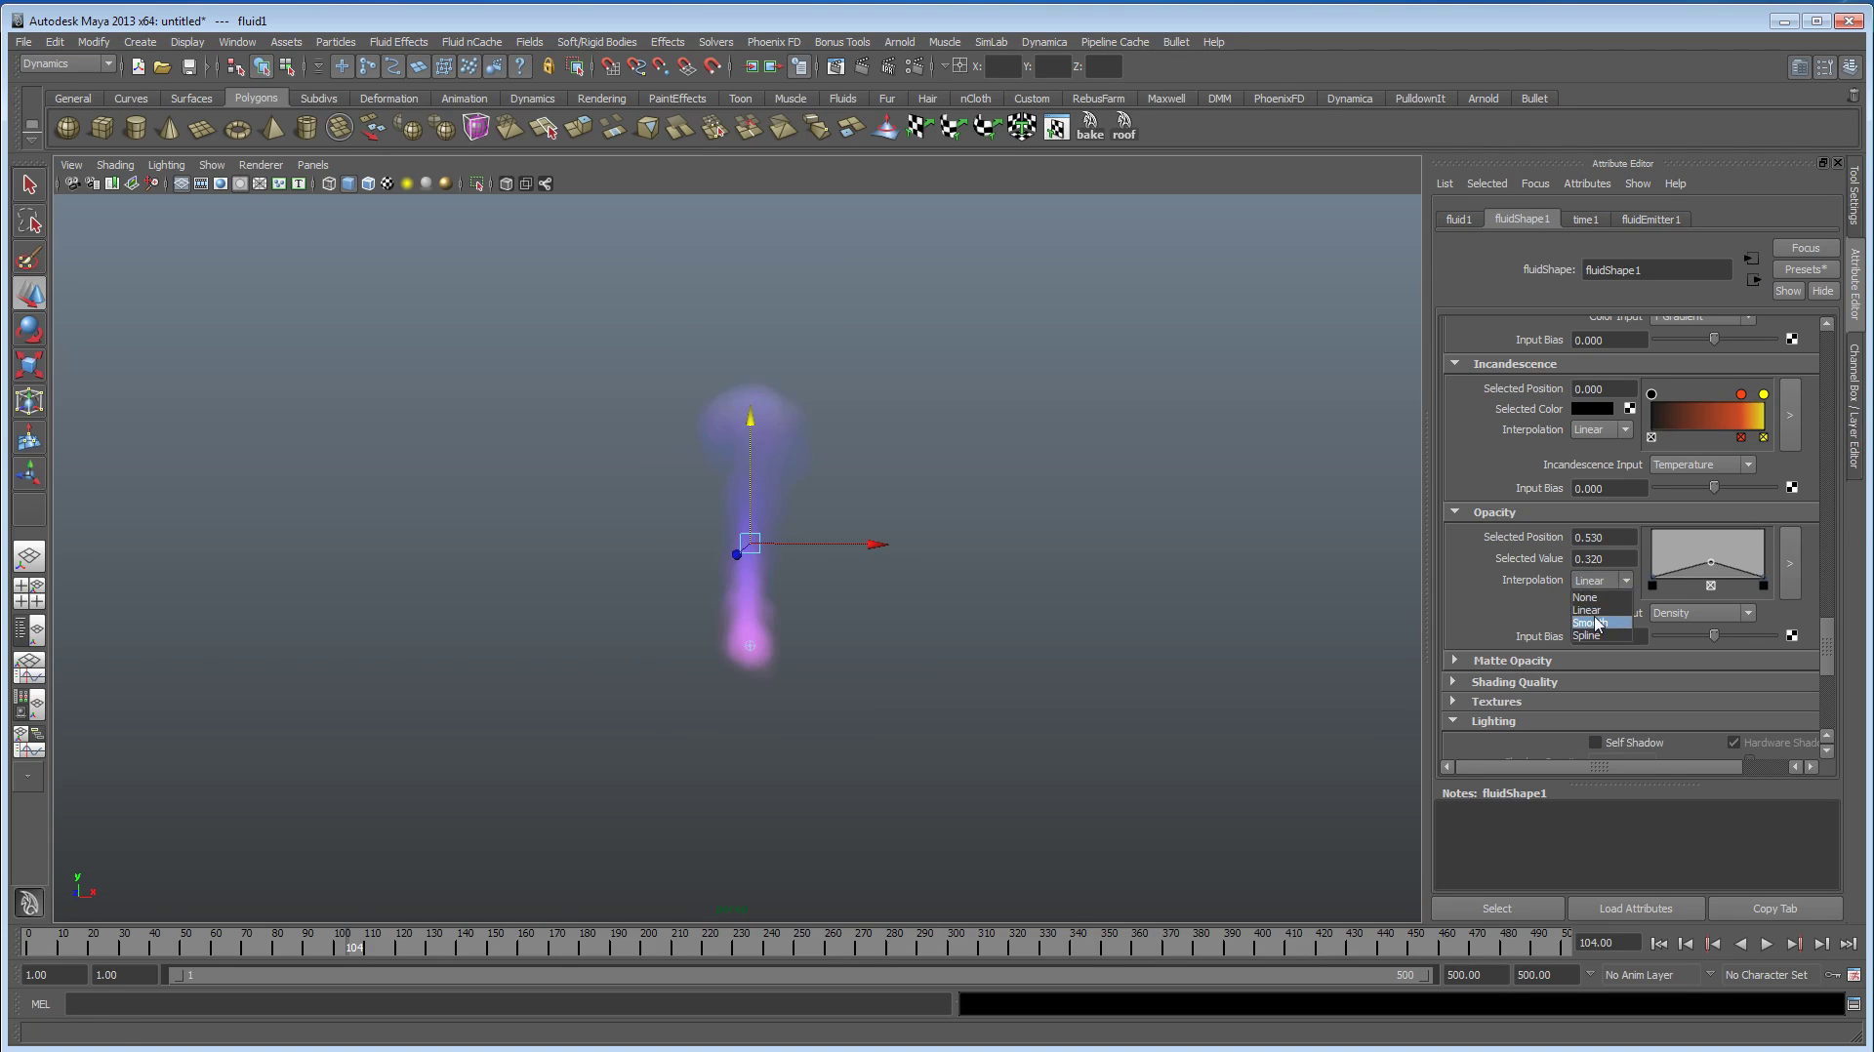
click(1597, 616)
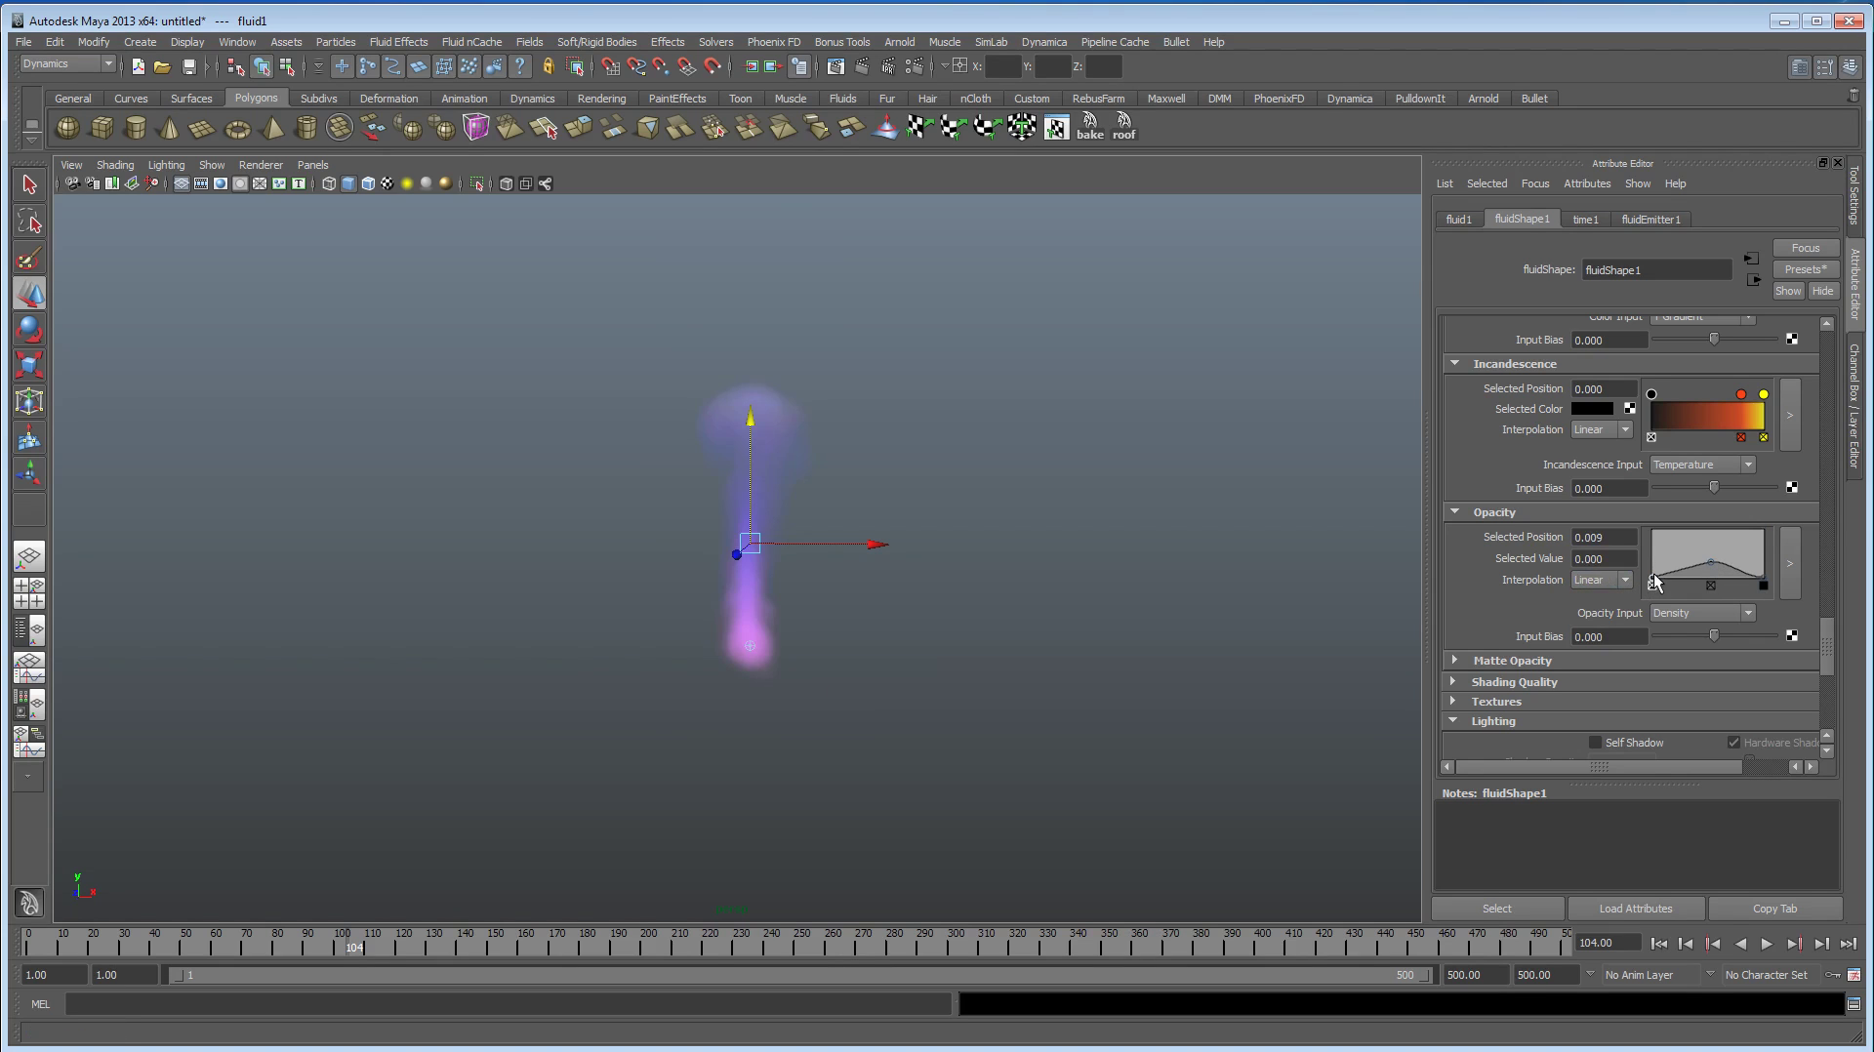
click(1624, 580)
click(1596, 616)
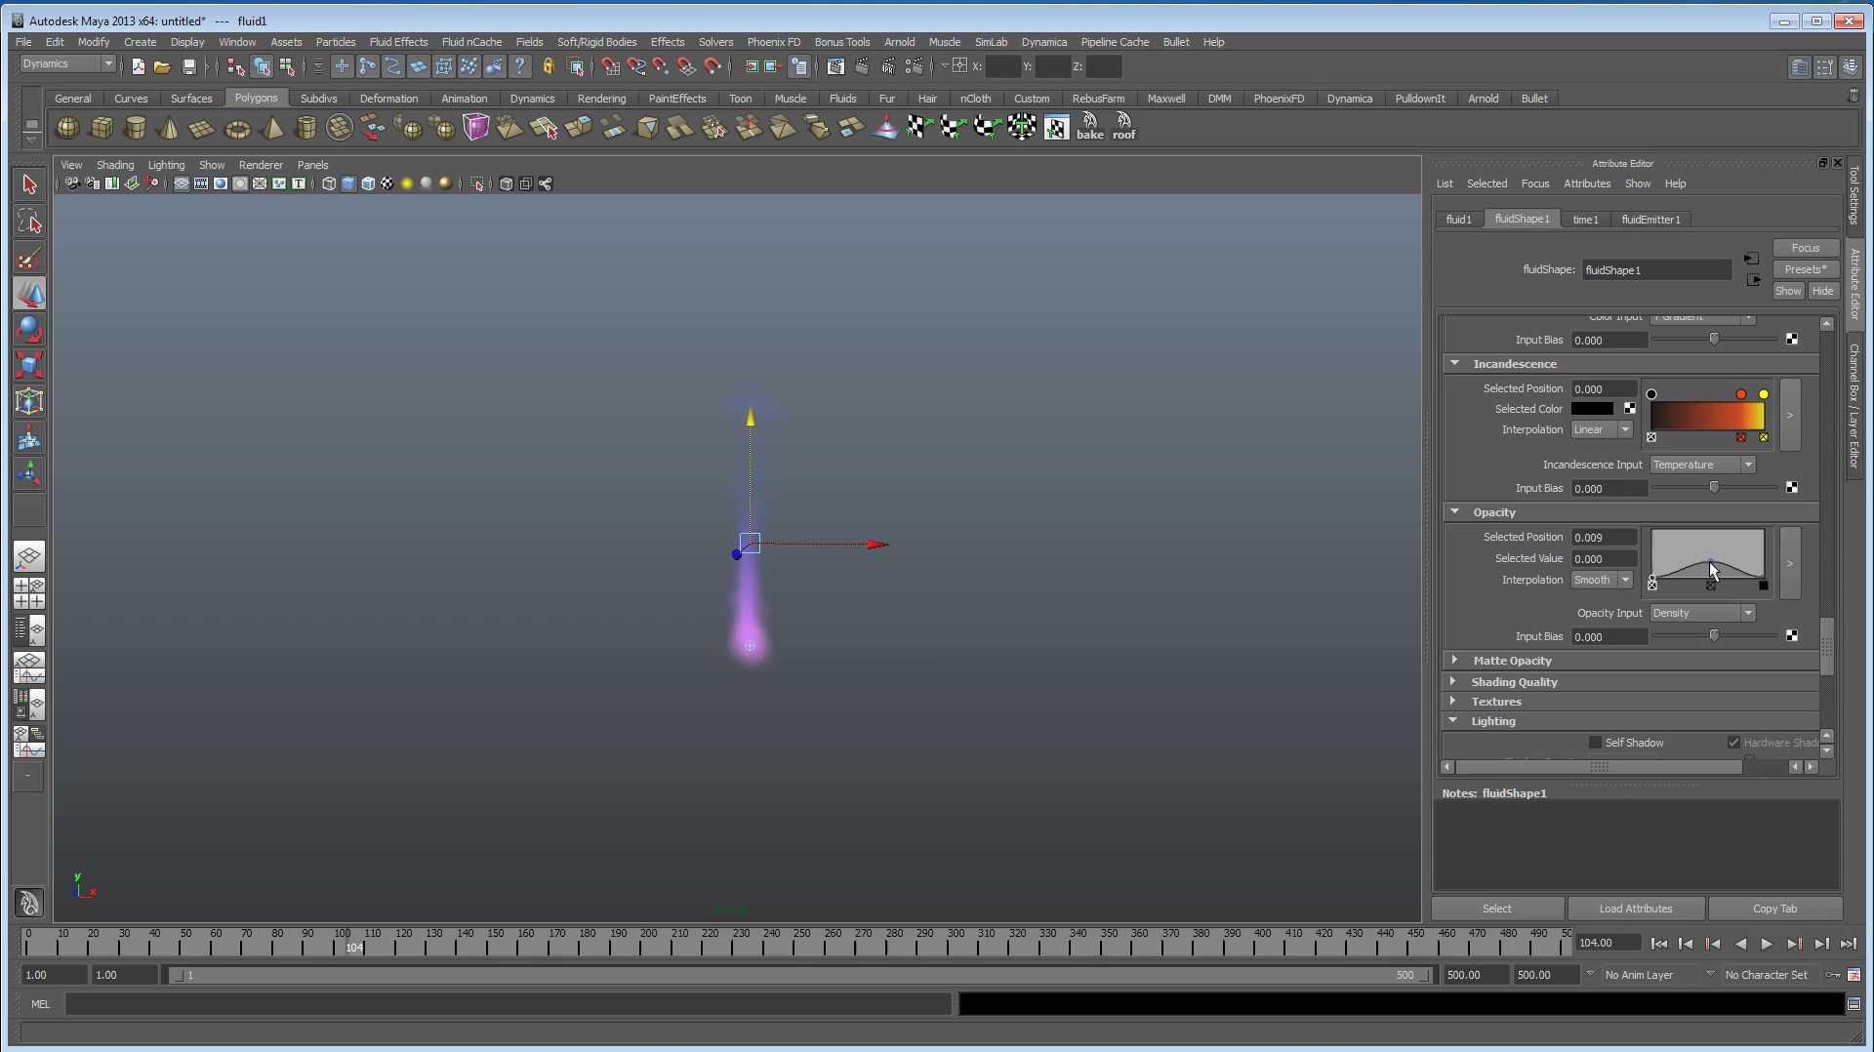
drag(1708, 561, 1709, 541)
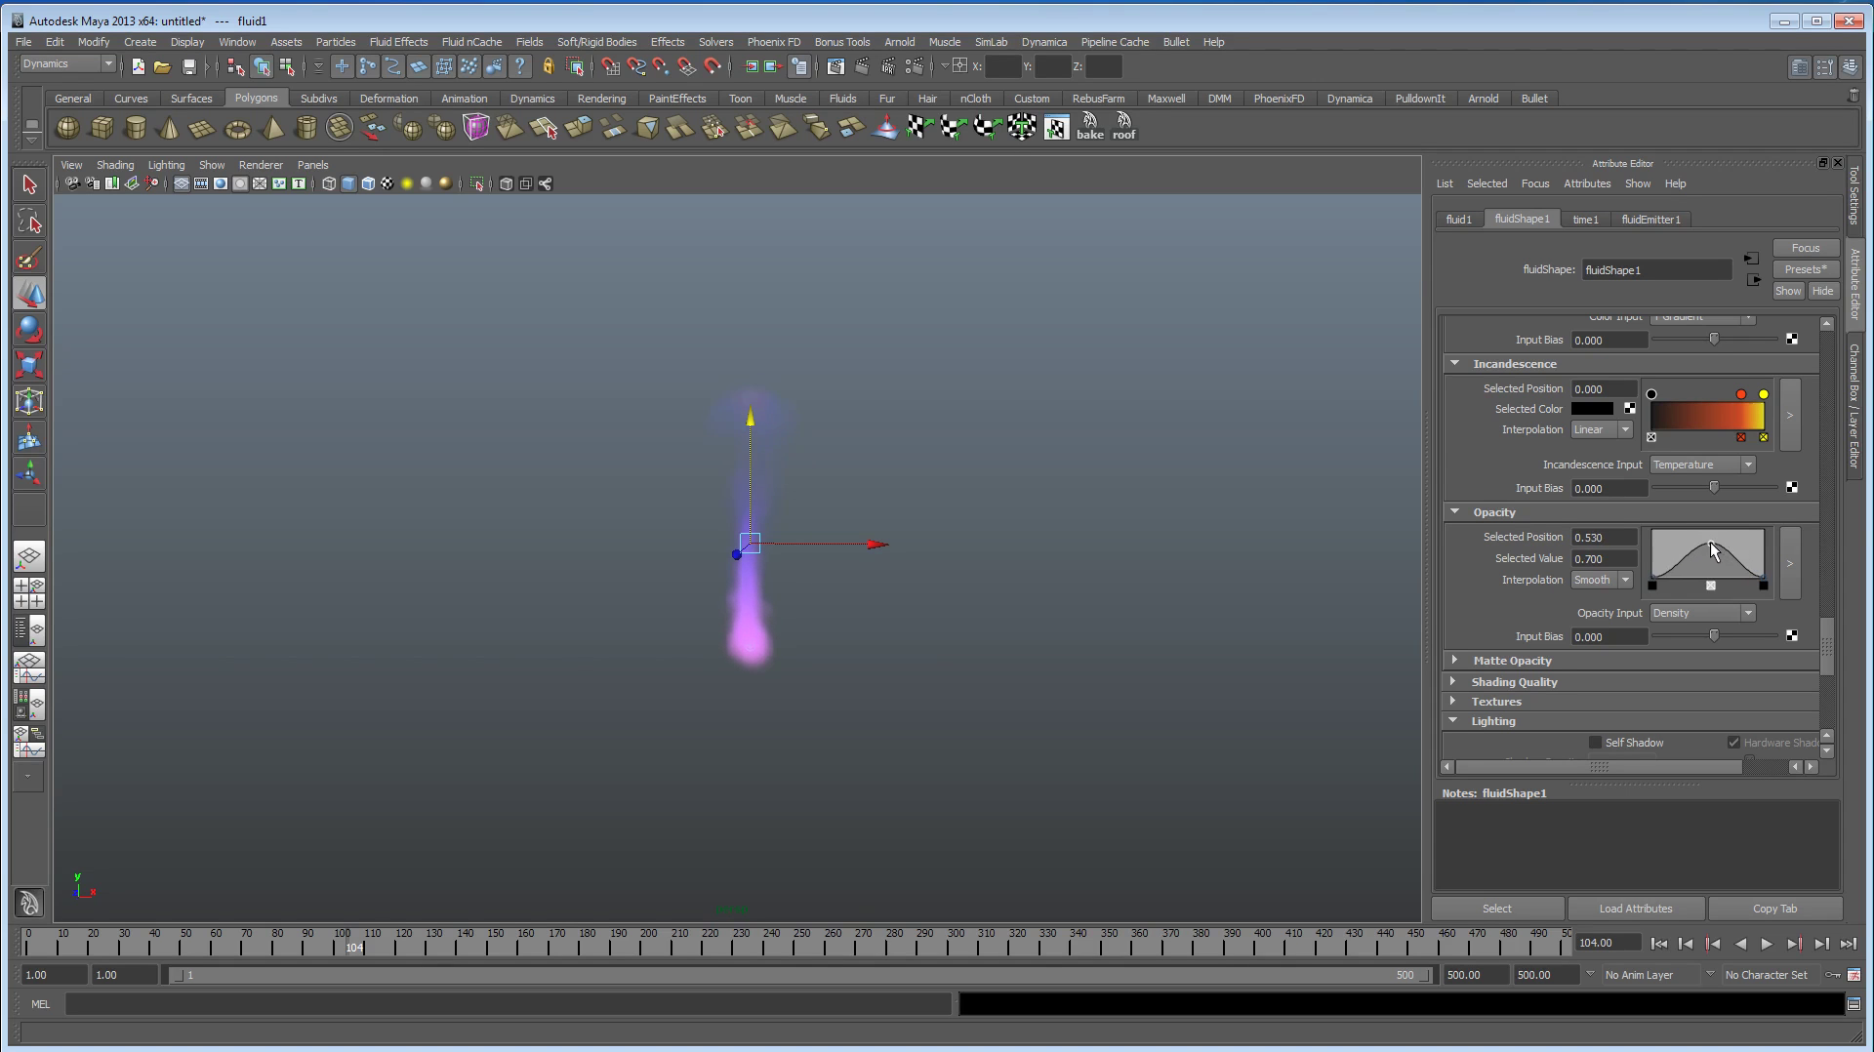
click(1652, 583)
mouse_move(1688, 563)
mouse_down()
mouse_move(1708, 541)
mouse_move(1675, 571)
mouse_move(1679, 546)
mouse_up()
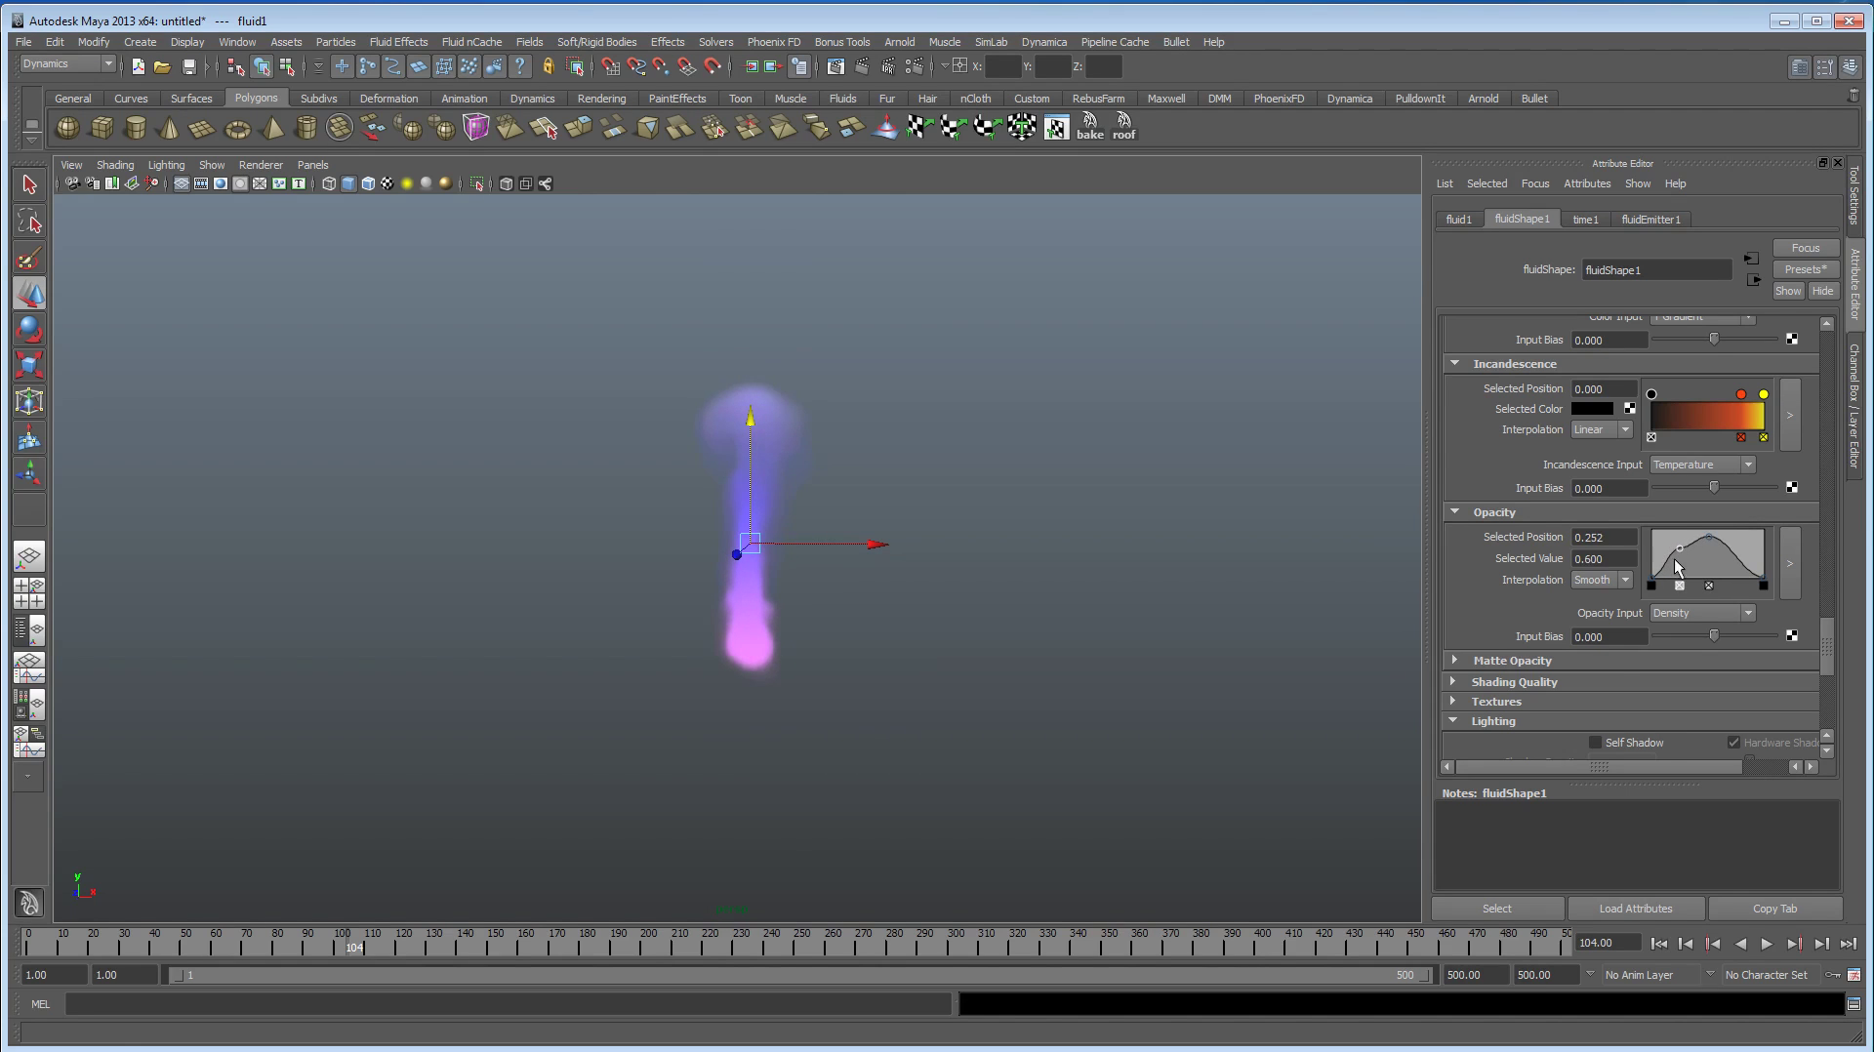
scroll(1610, 653, down, 3)
Step: Turn on Self Shadow and replay the simulation to frame 153
click(1596, 627)
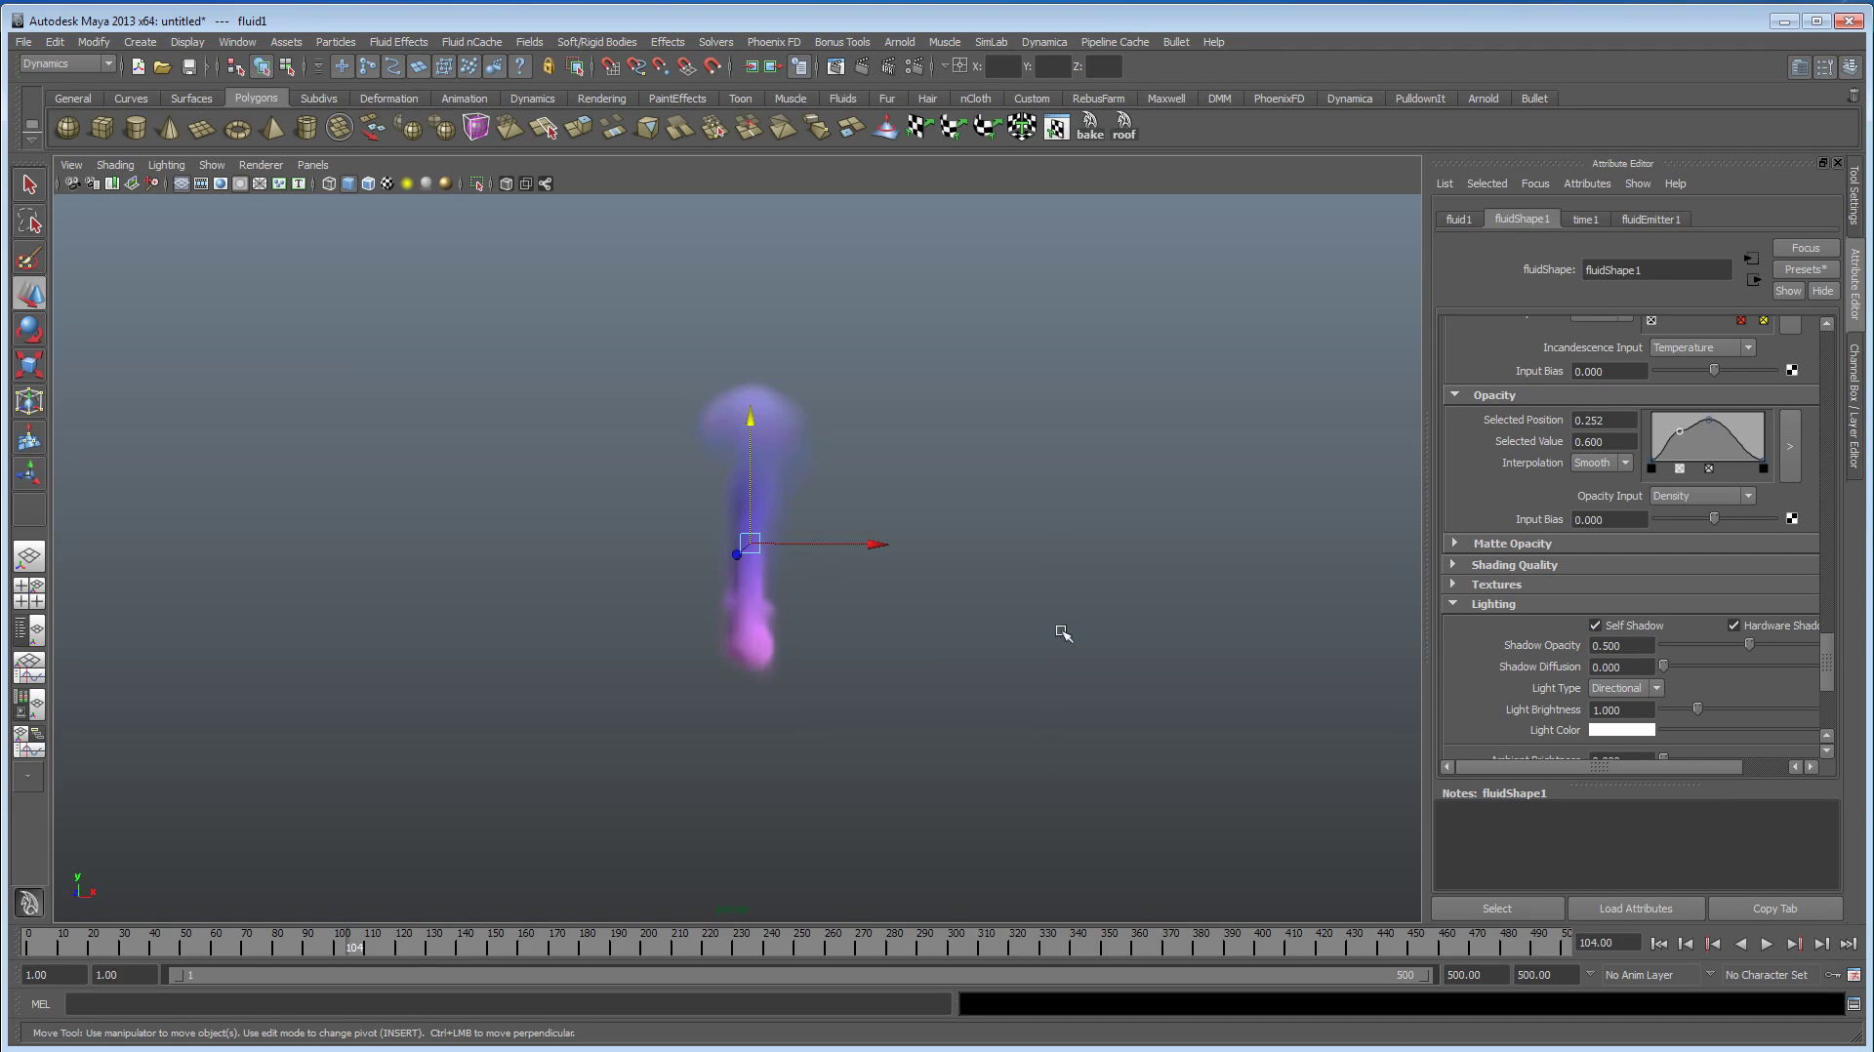
scroll(1518, 671, down, 3)
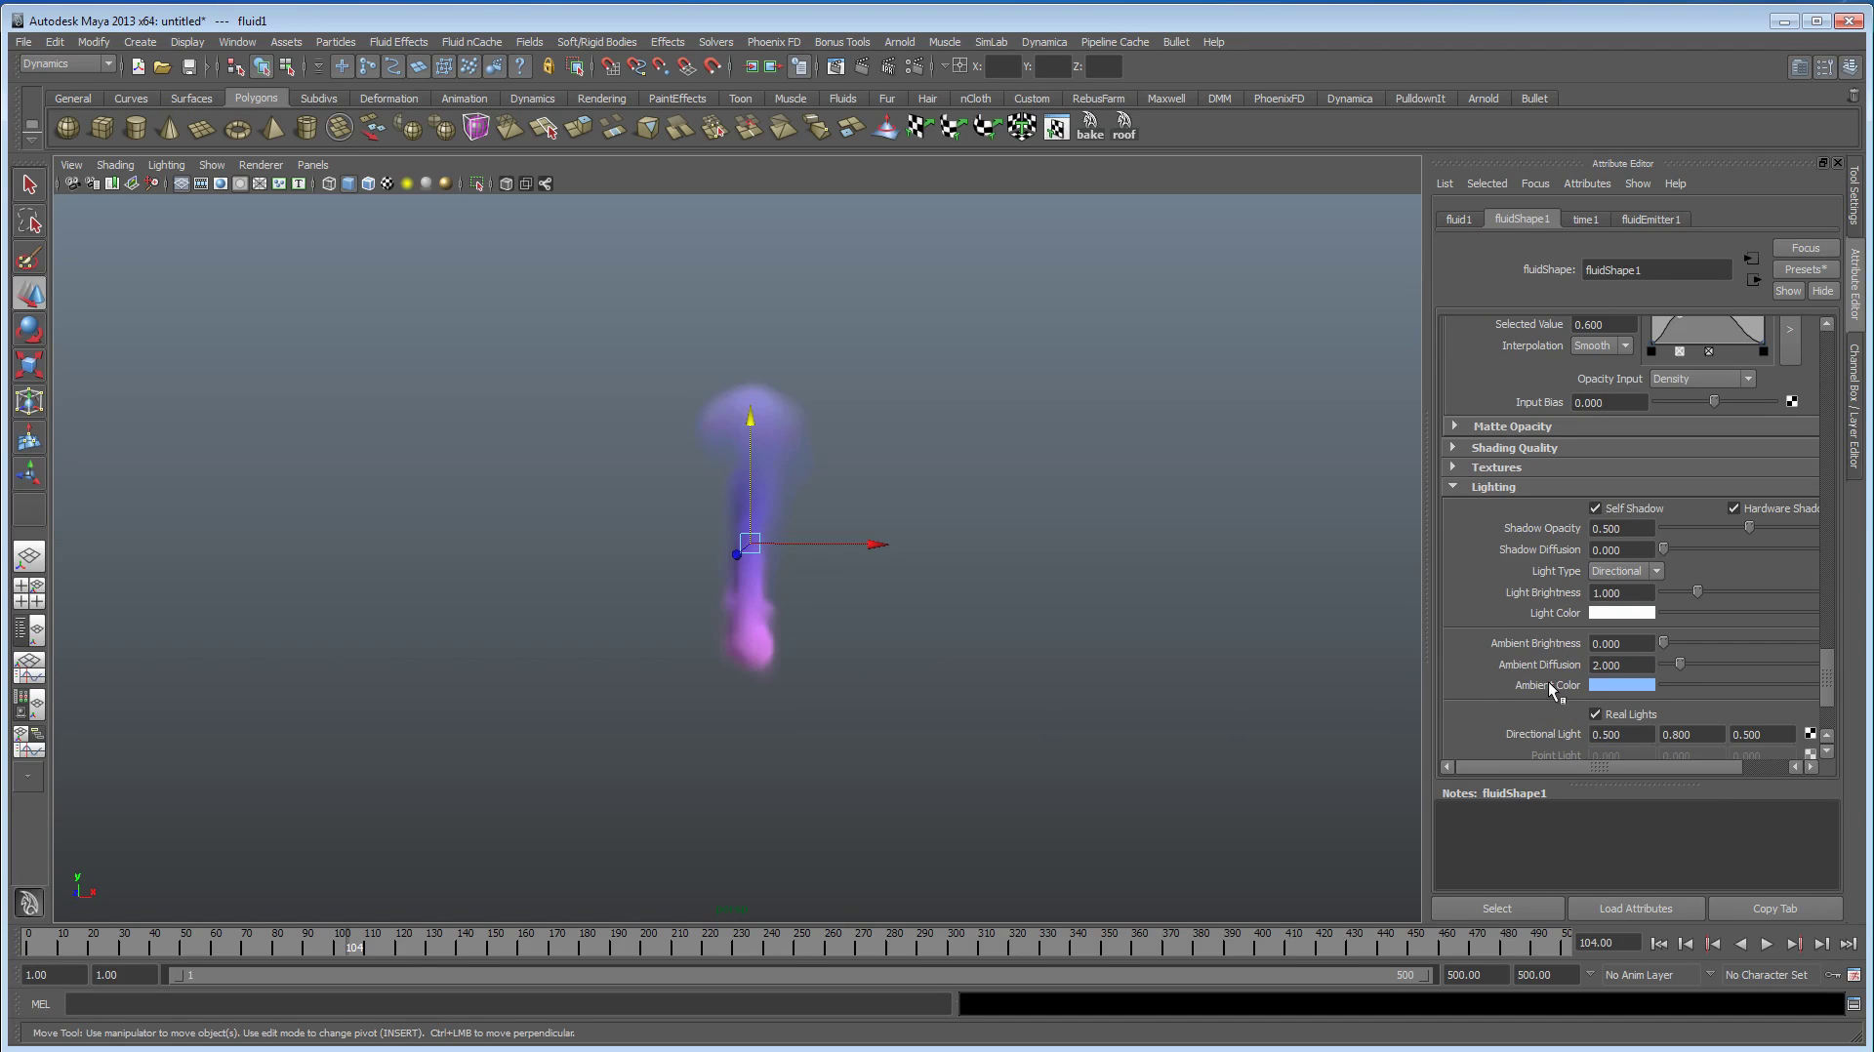
click(1658, 944)
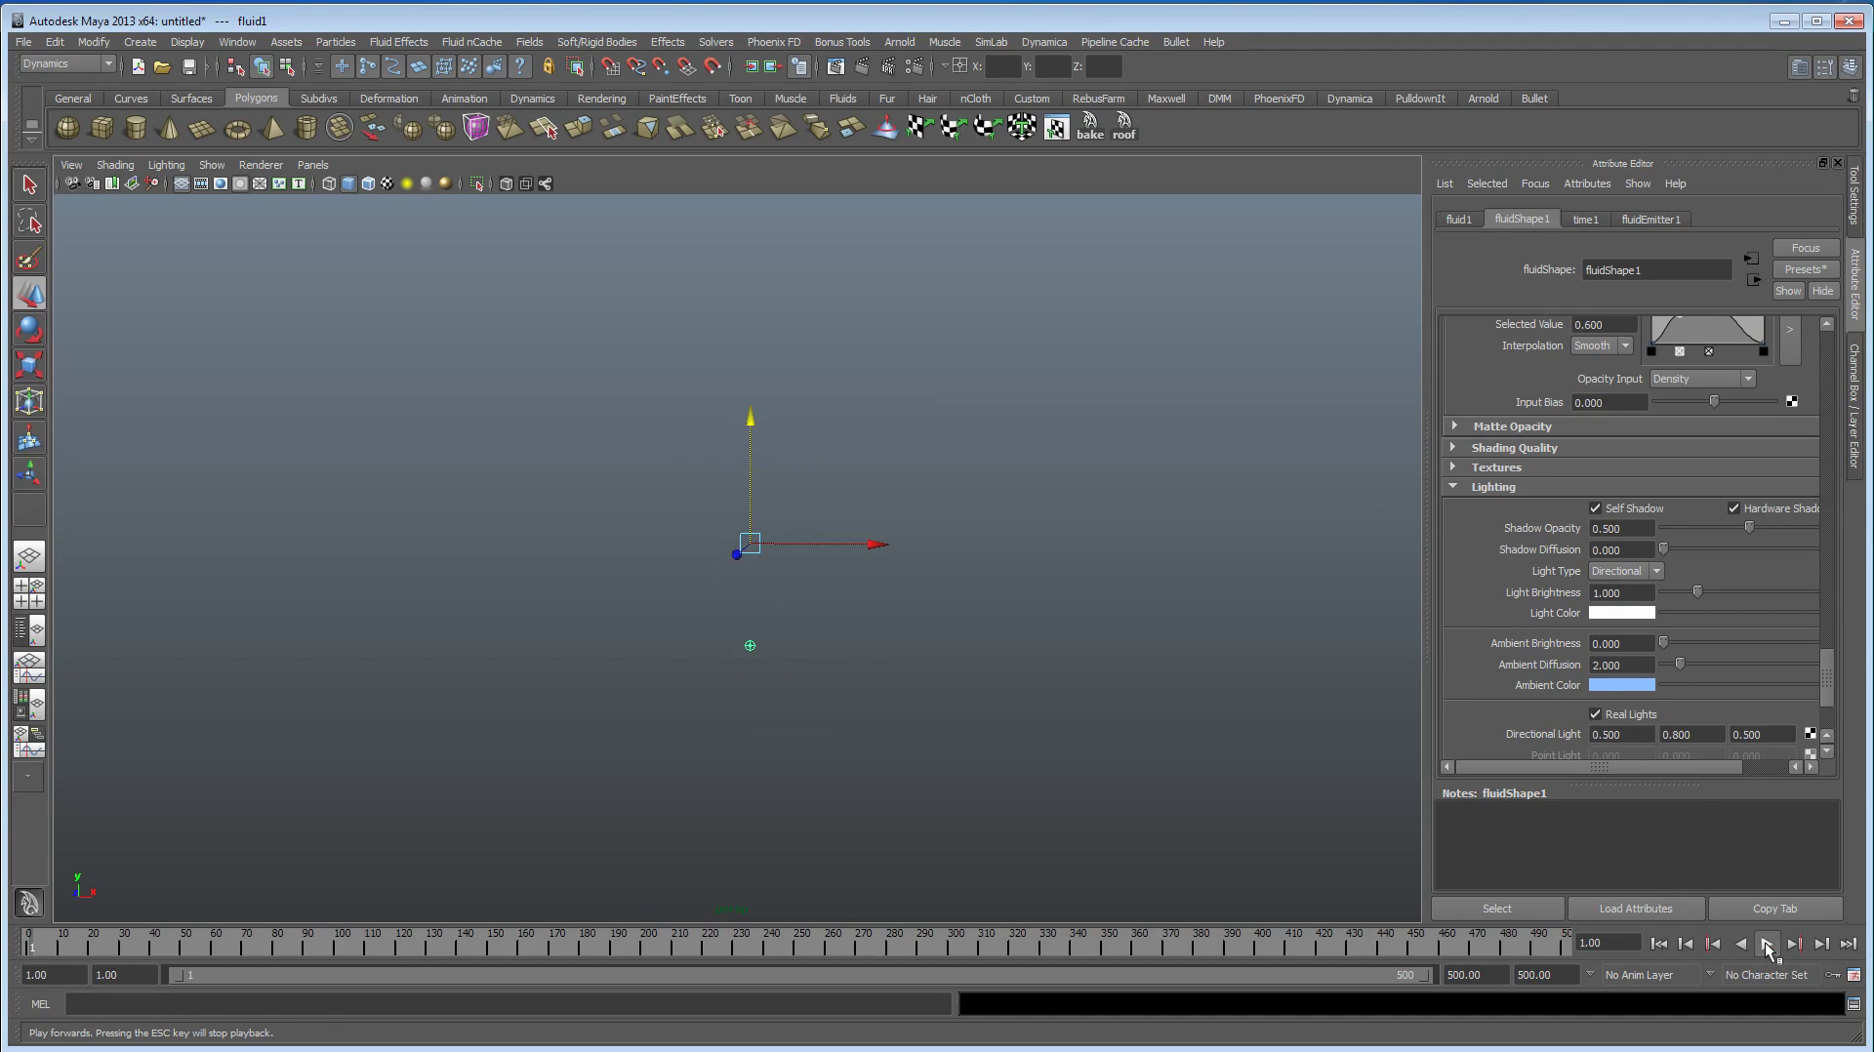
click(1766, 943)
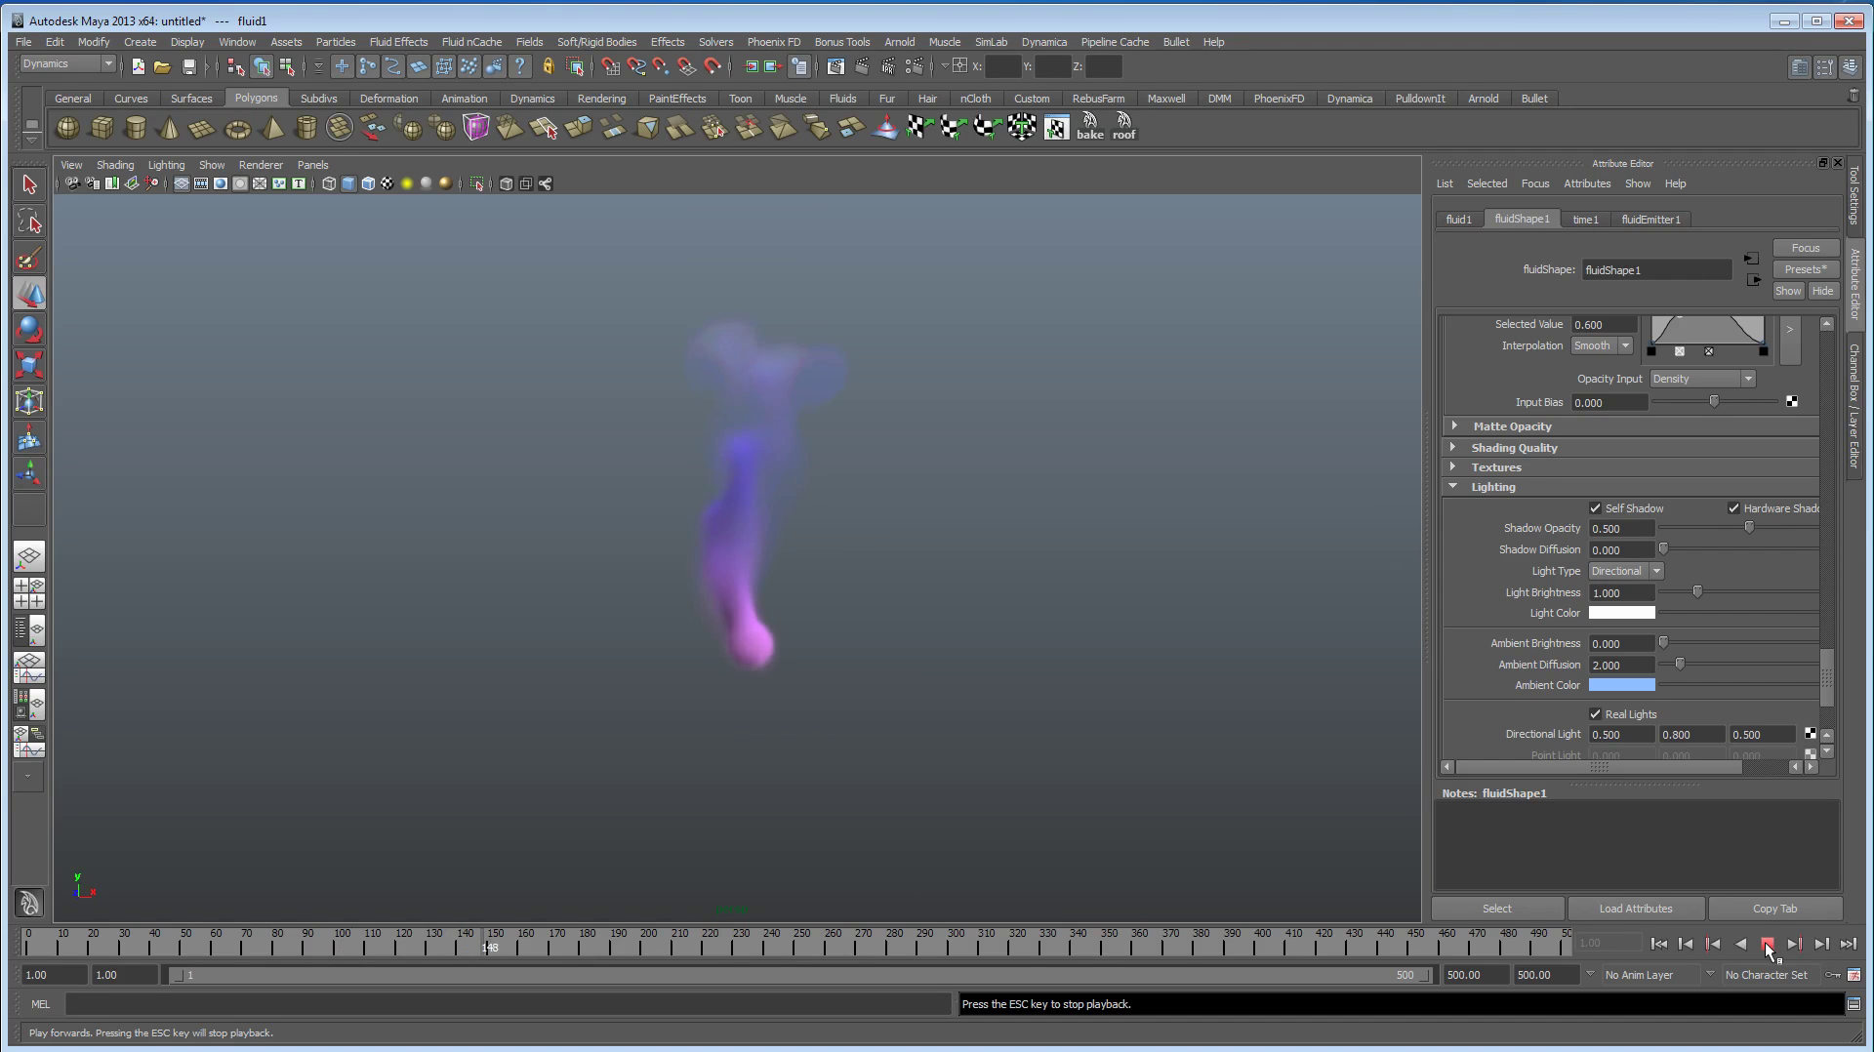
click(1767, 945)
Step: Replay the shaded pink-purple plume from frame 1, stopping at frame 191
scroll(1655, 488, up, 15)
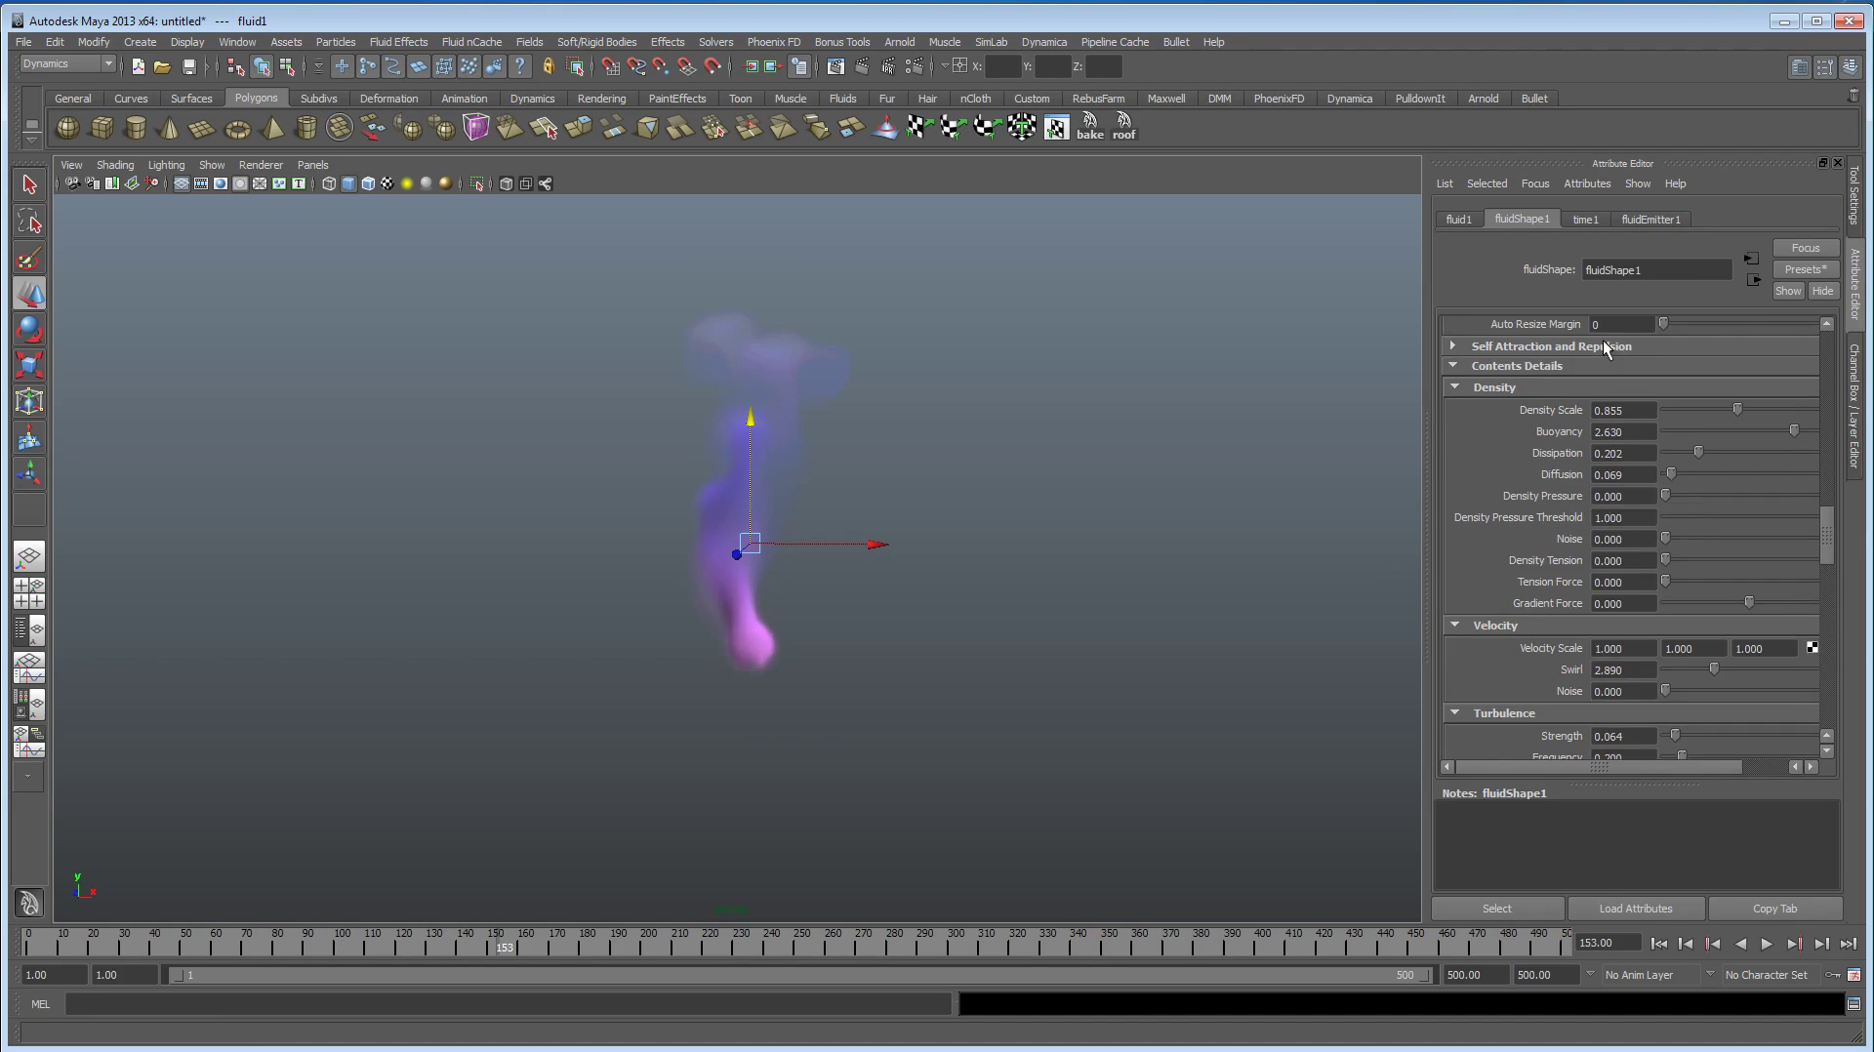
scroll(1605, 591, up, 3)
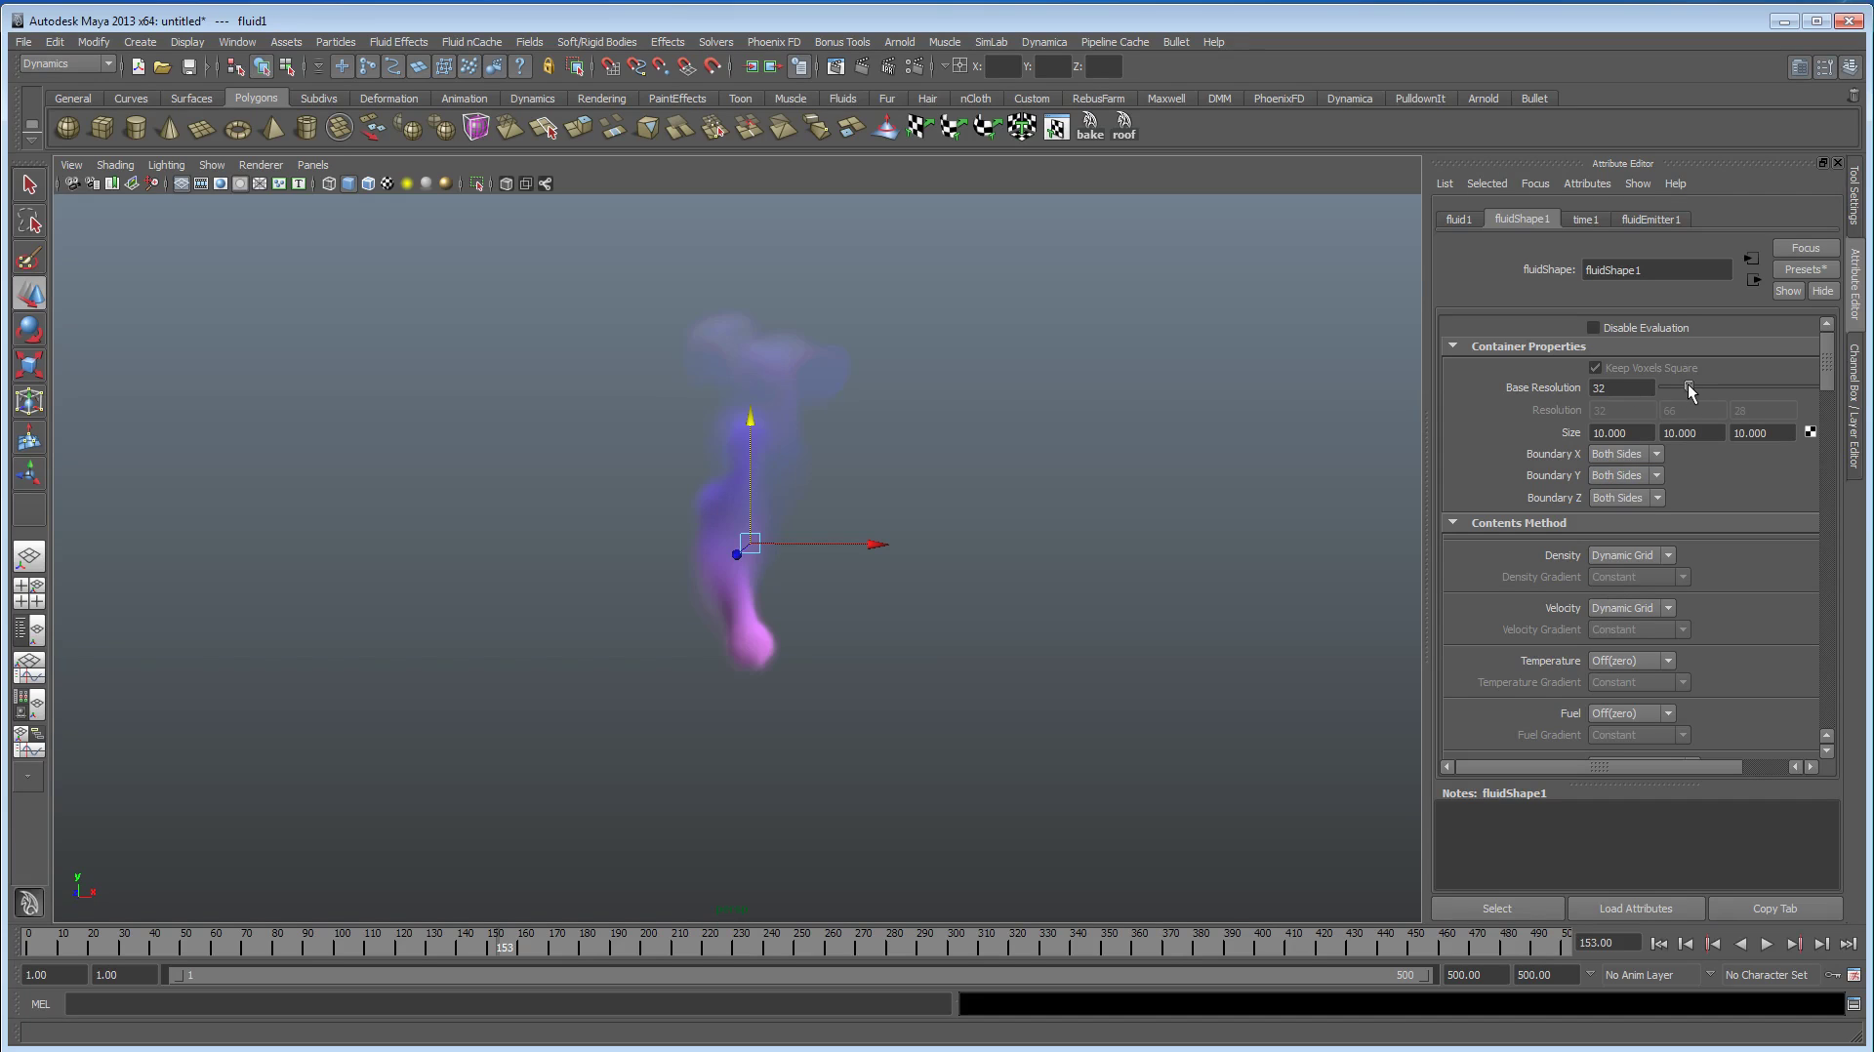
click(1658, 944)
click(1767, 945)
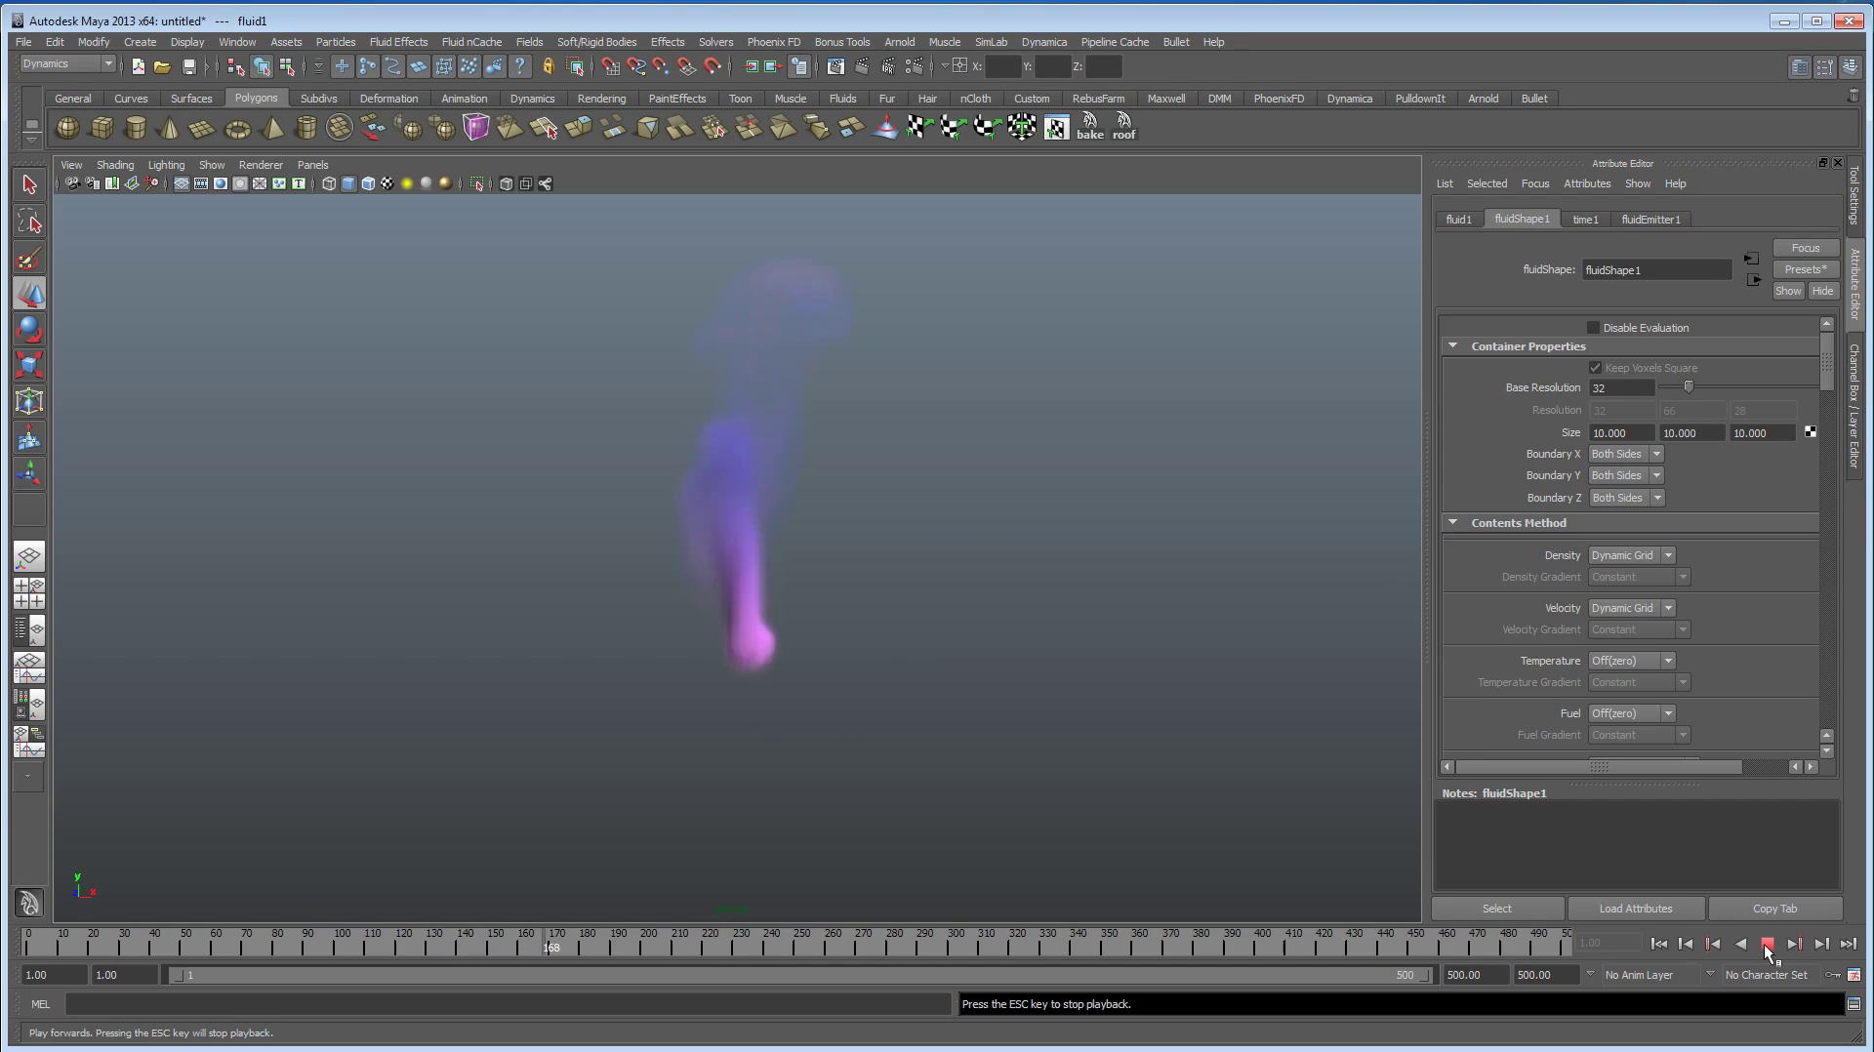
key(Escape)
Step: Move the fluid container slightly lower along Y
key(w)
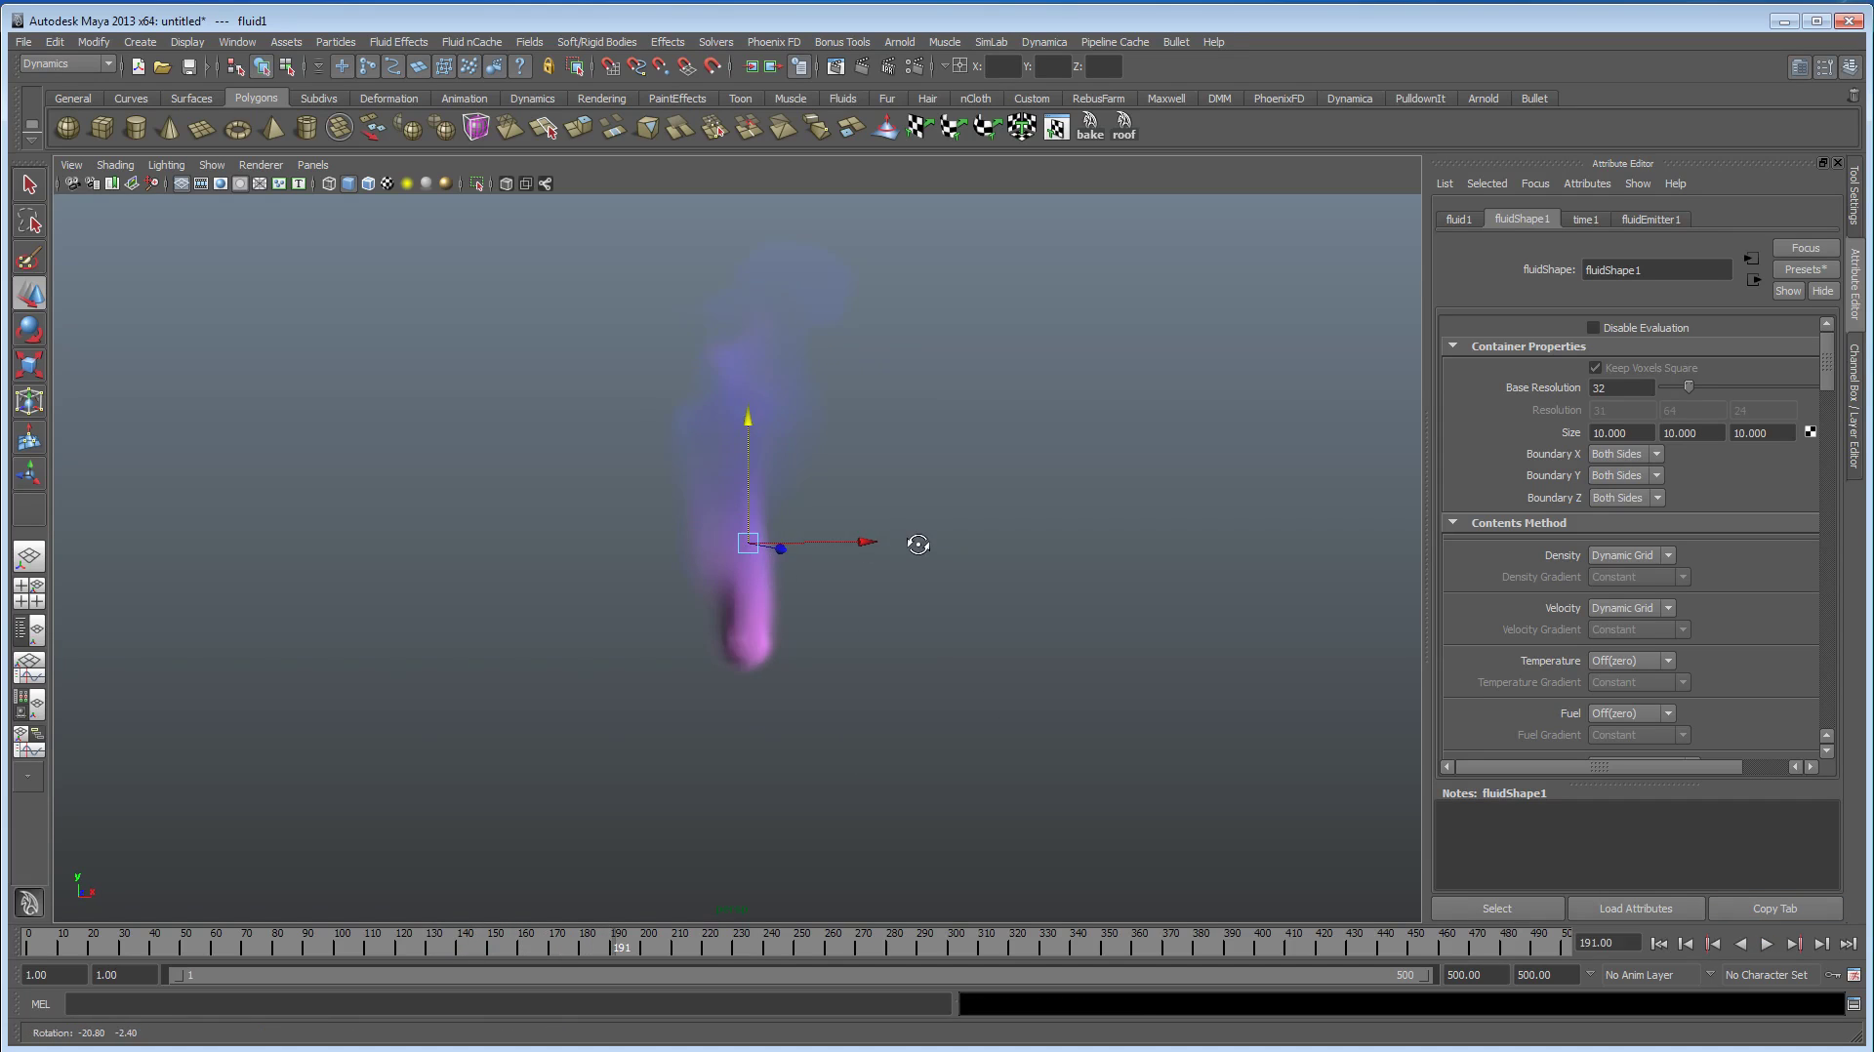
middle_drag(881, 503, 966, 557)
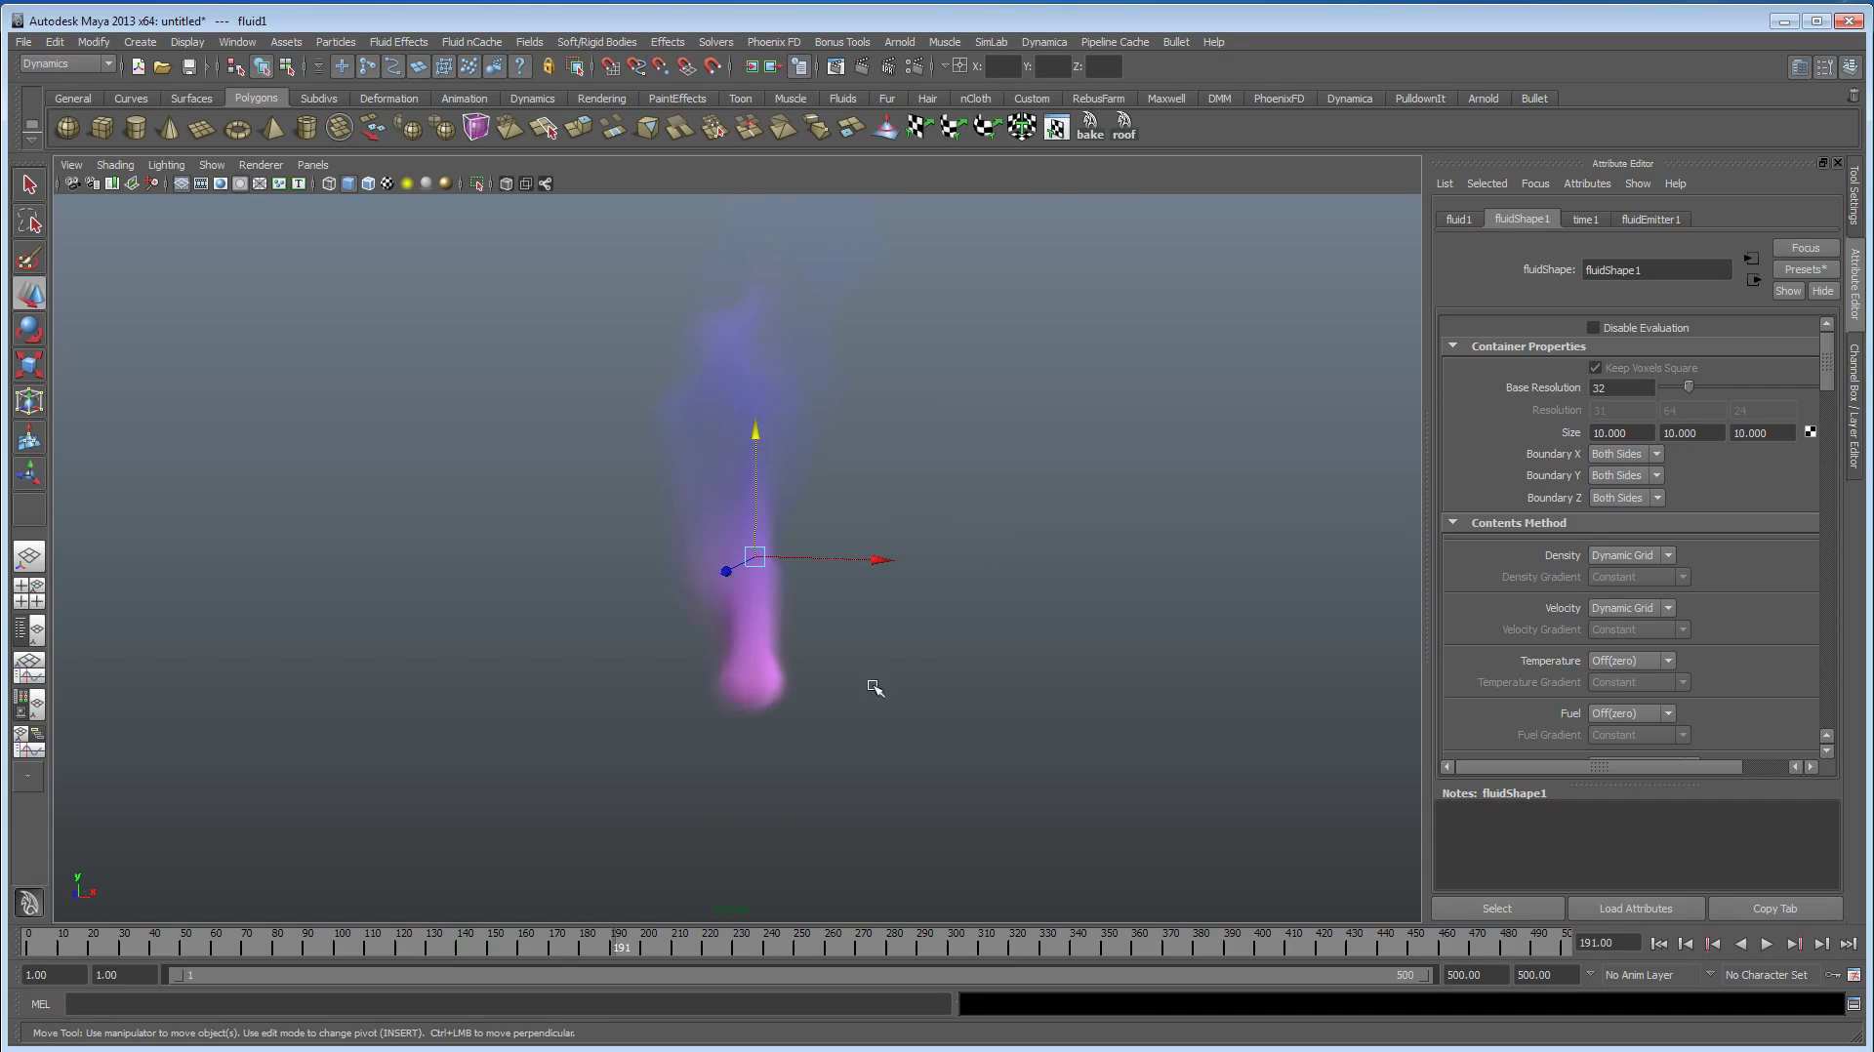
scroll(1607, 649, down, 10)
scroll(1605, 656, down, 10)
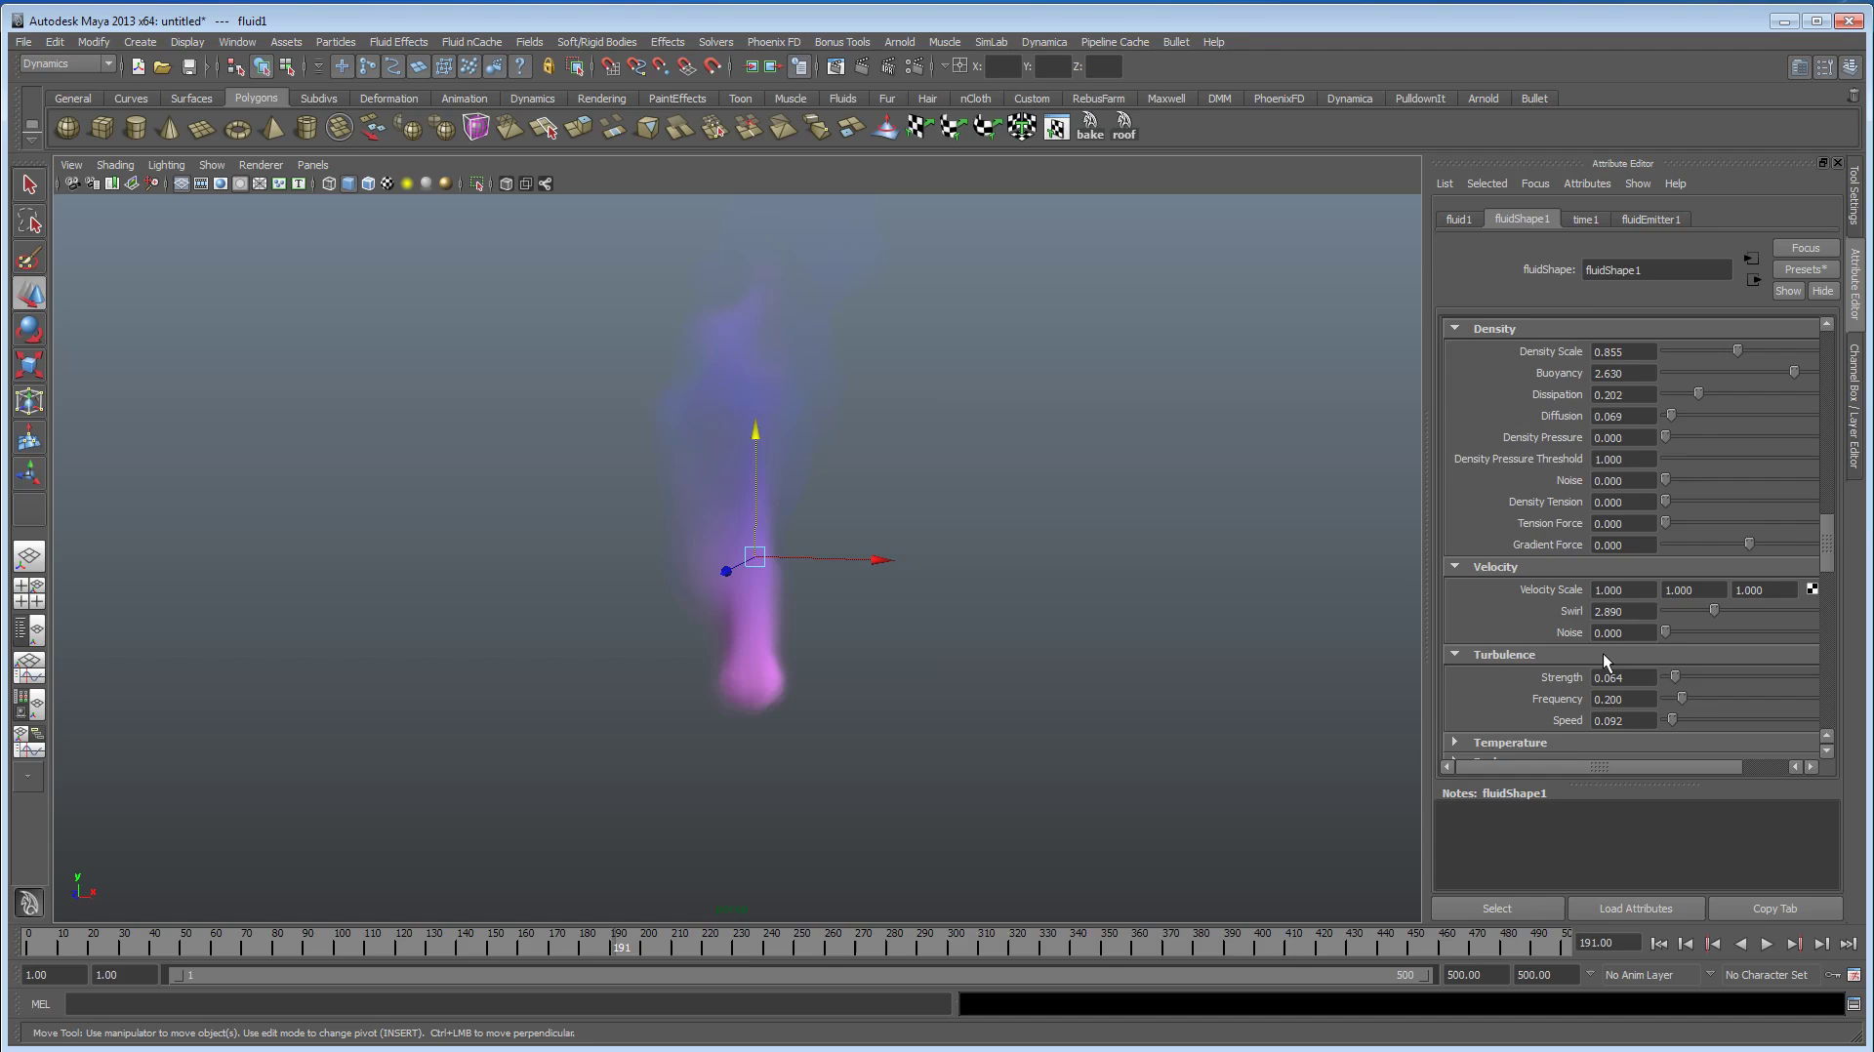
scroll(1601, 652, down, 5)
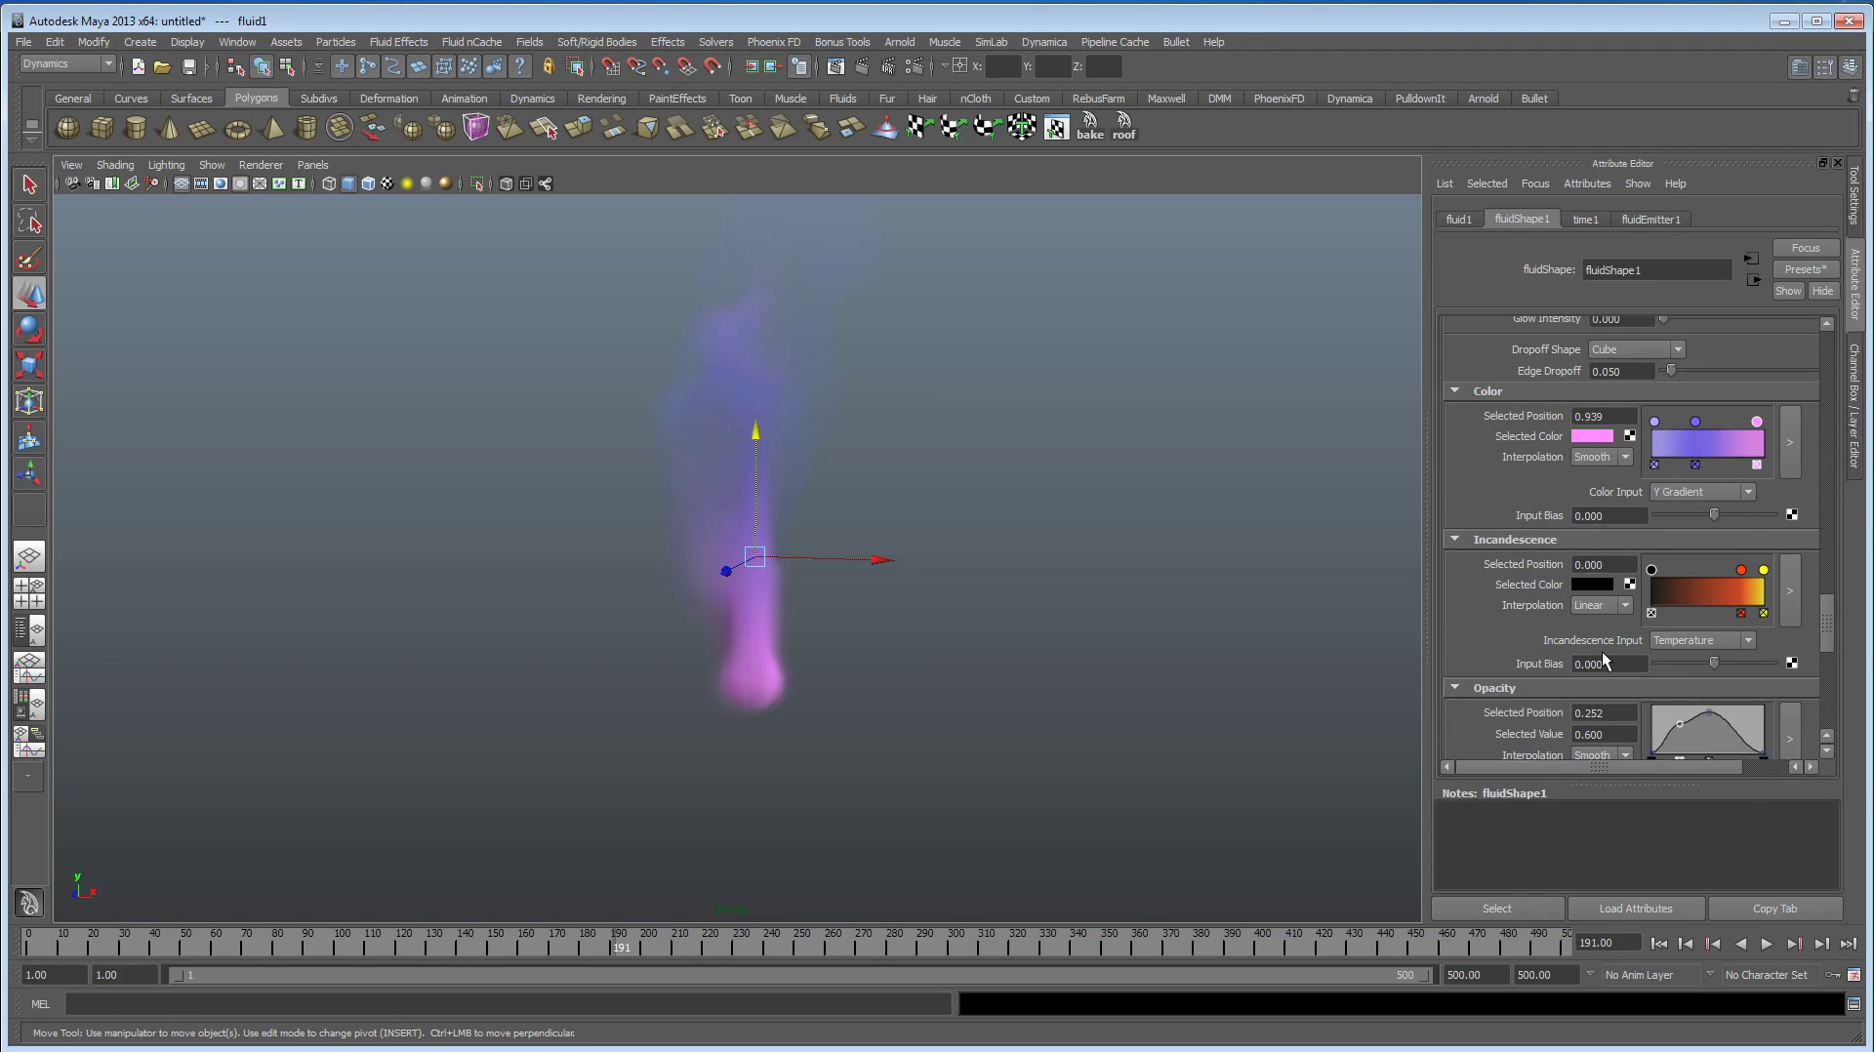
scroll(1553, 651, down, 10)
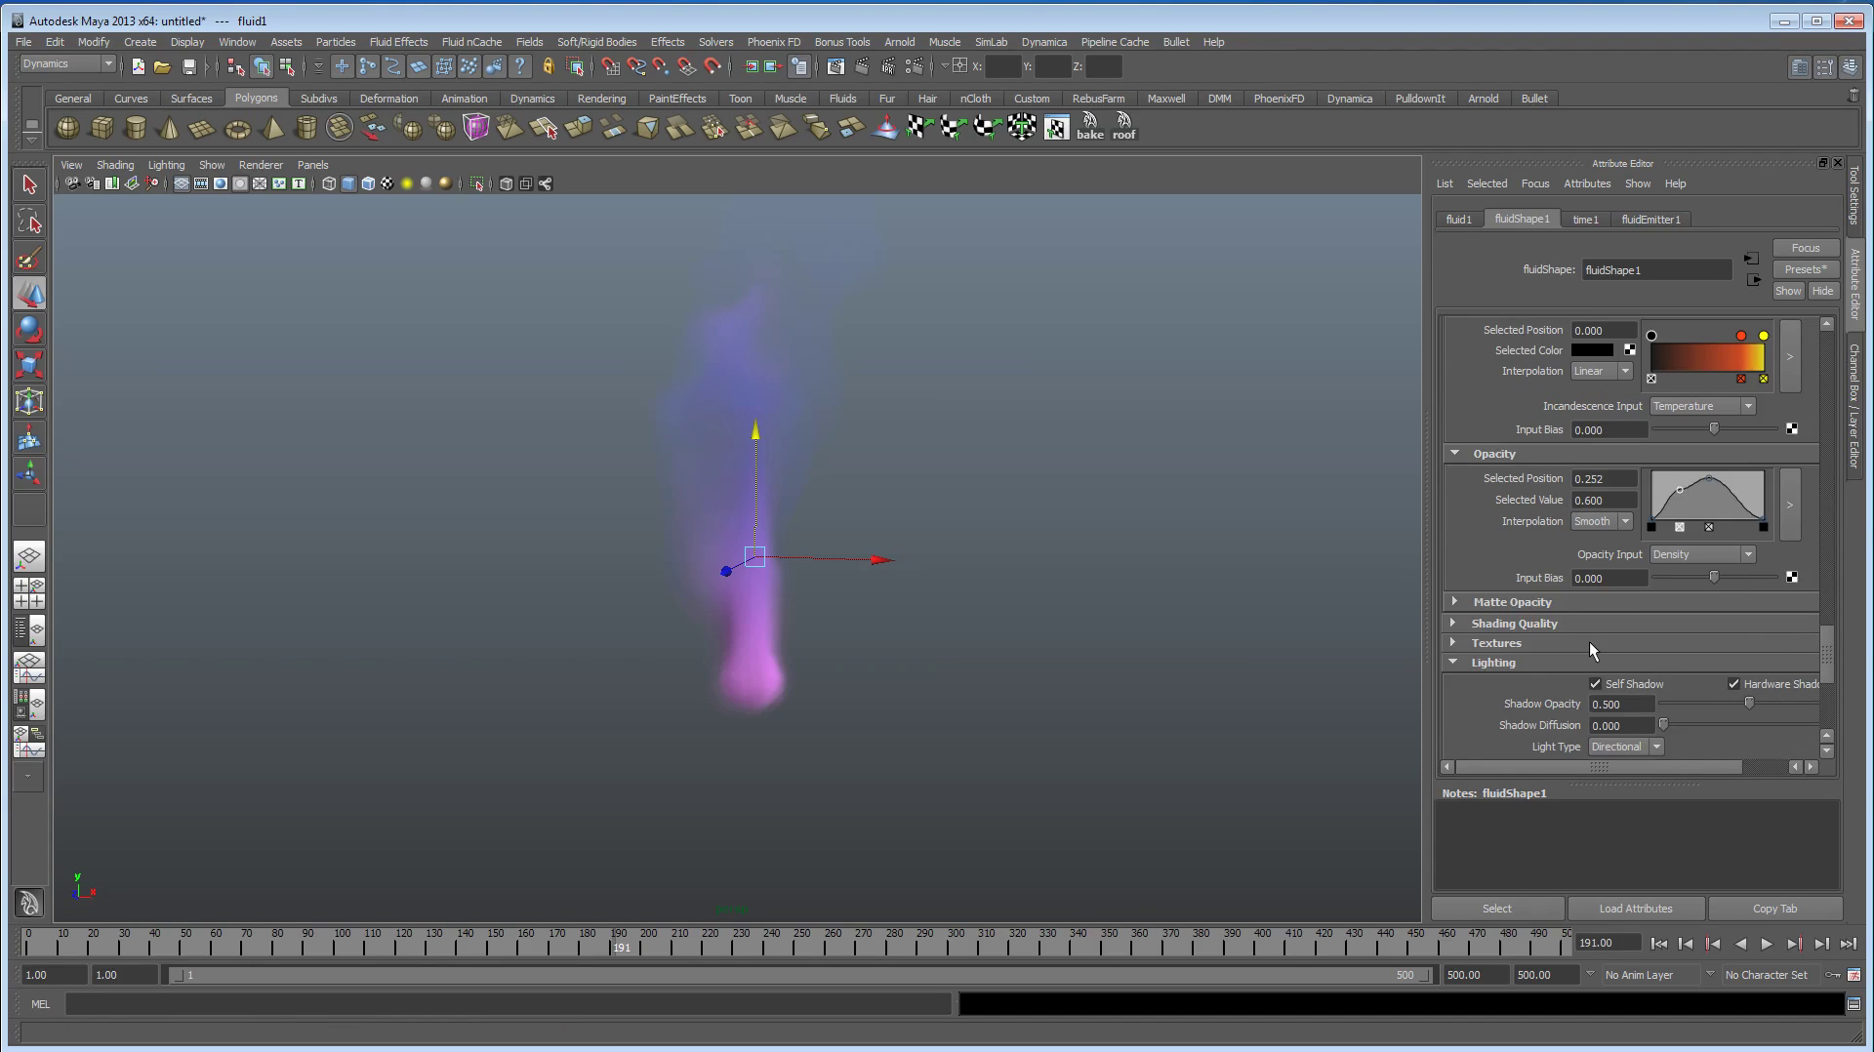
scroll(1508, 639, up, 5)
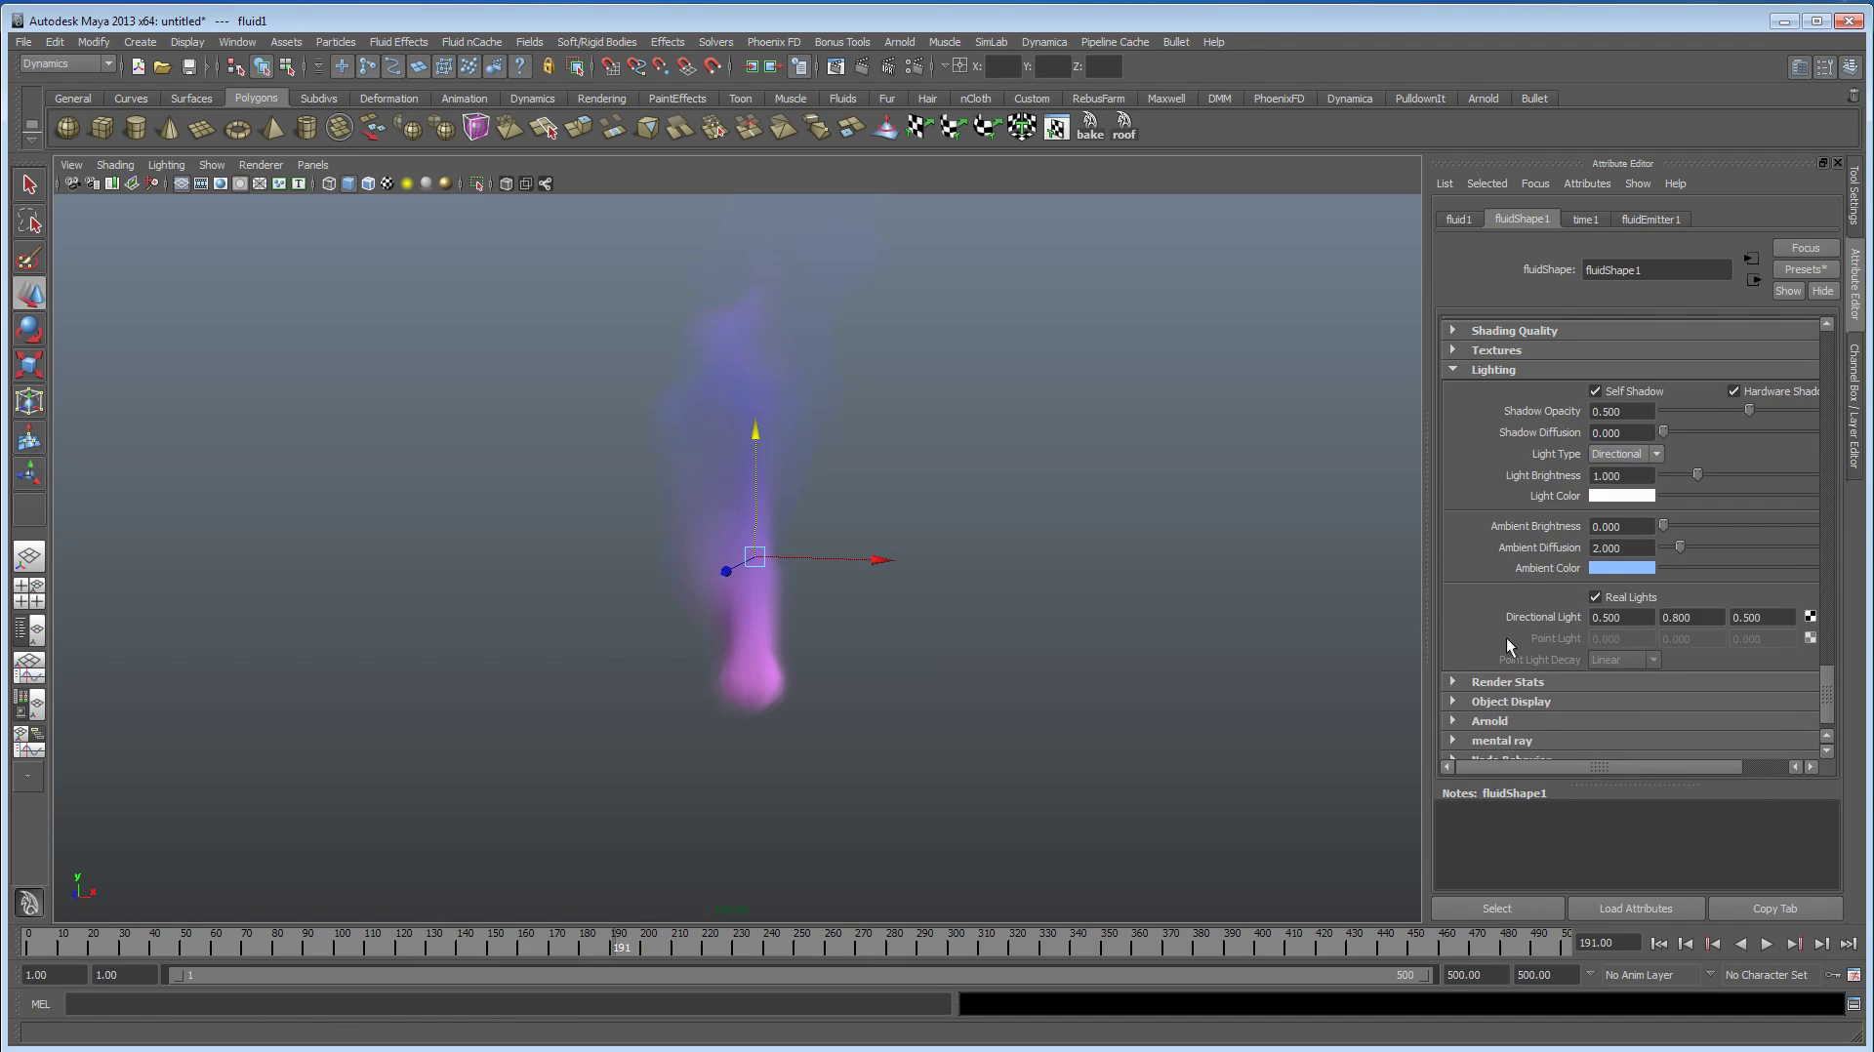
scroll(1510, 641, up, 3)
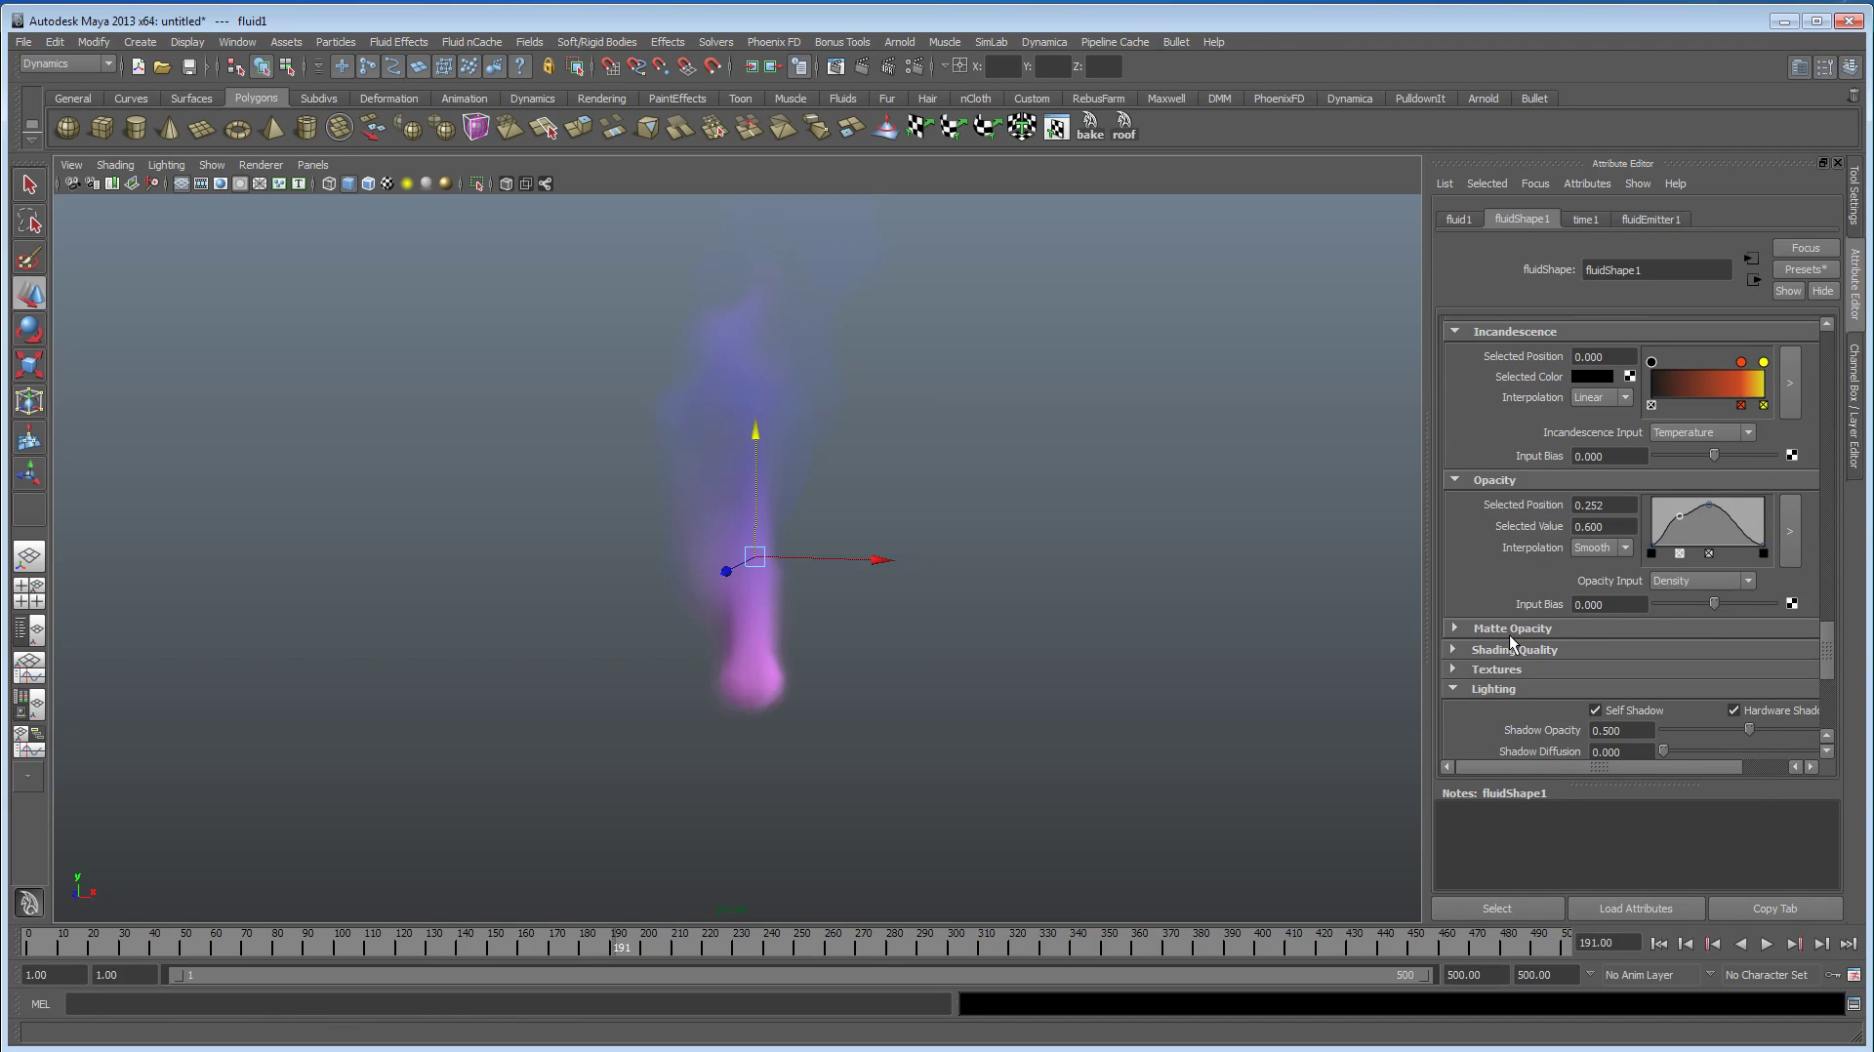
Step: Raise the Opacity Input Bias to 0.143
click(1508, 634)
scroll(1509, 634, up, 2)
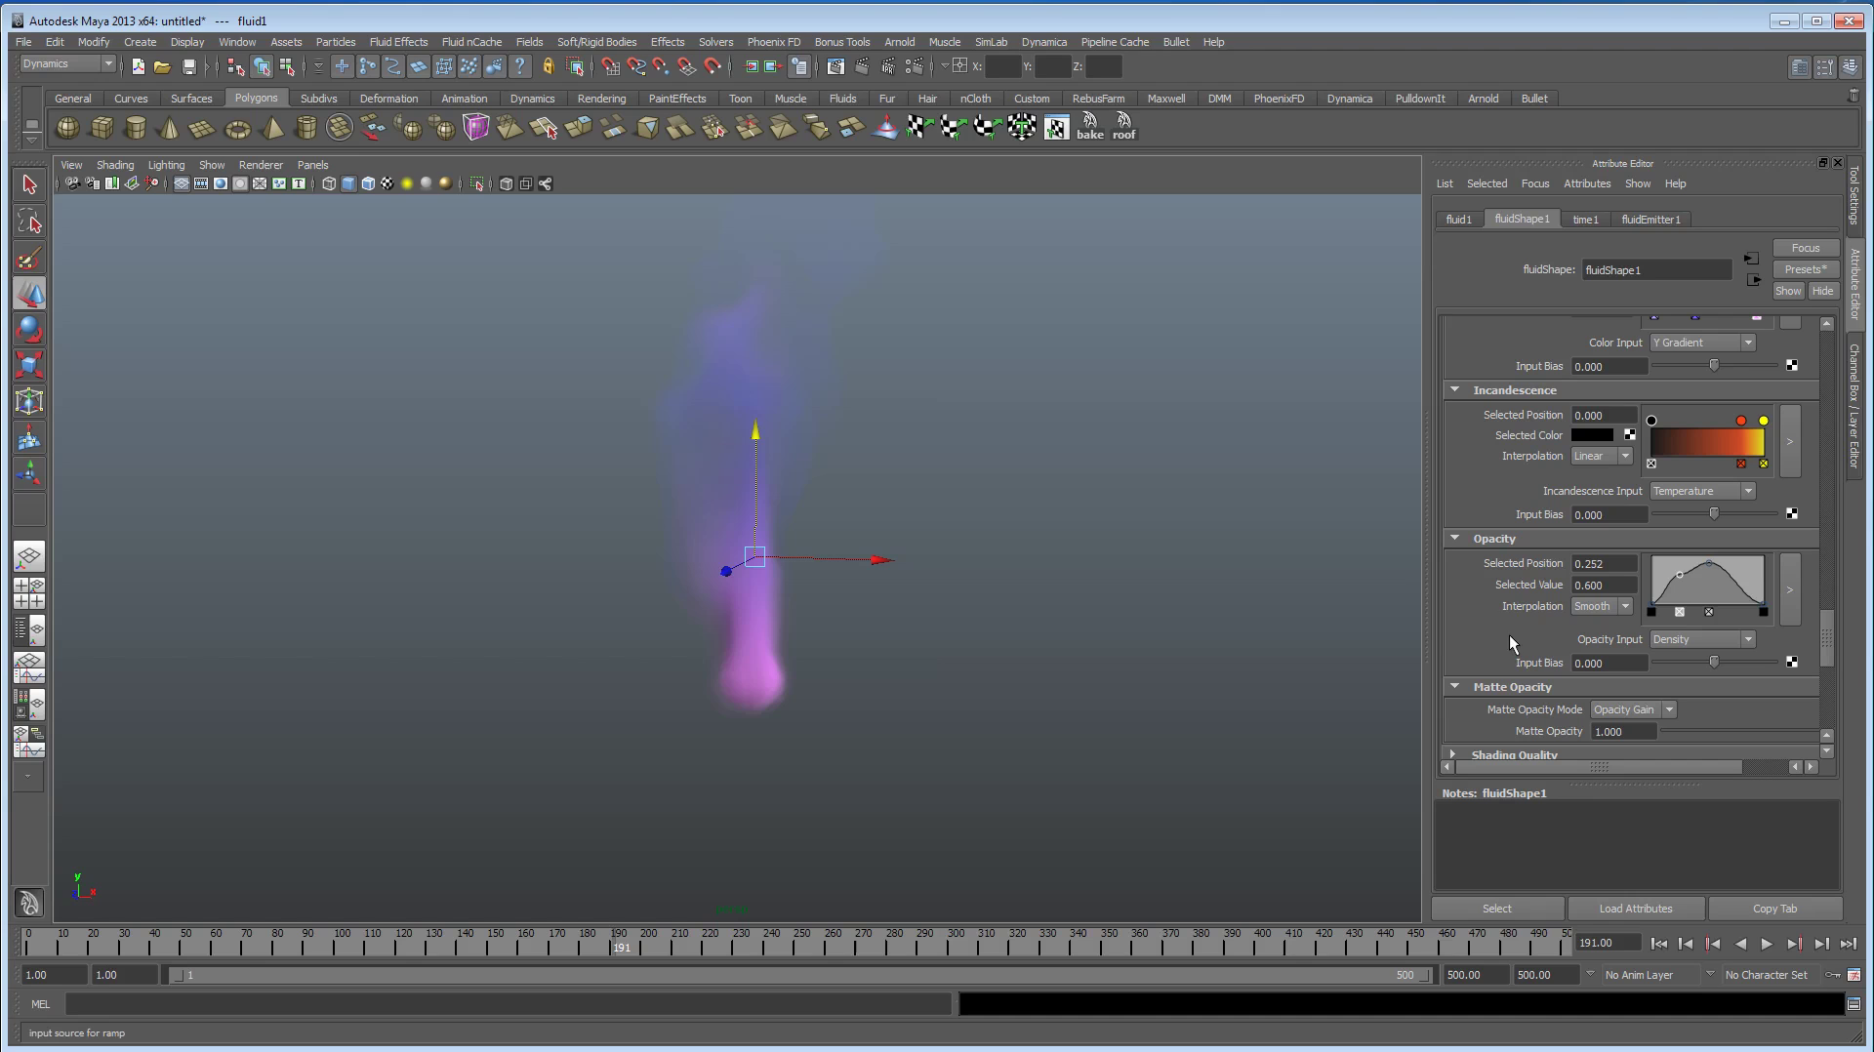
drag(1715, 661, 1721, 662)
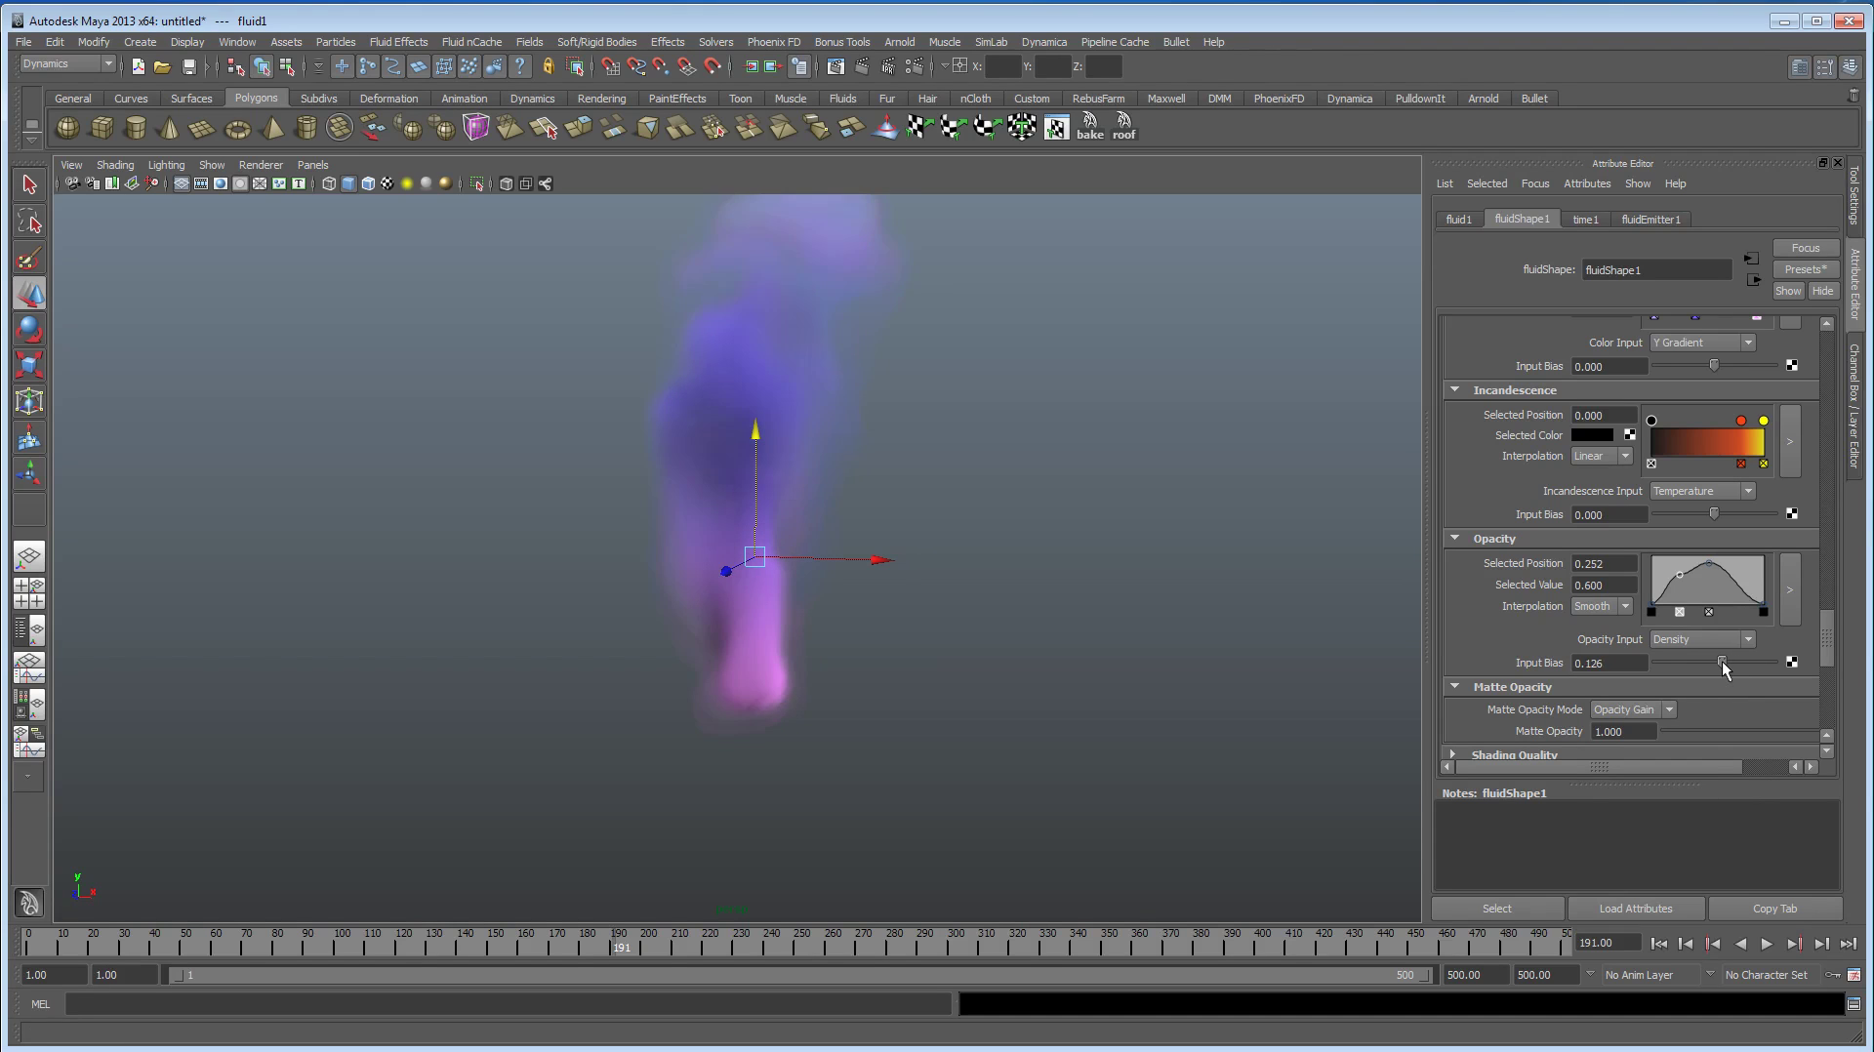
Step: Reshape the opacity curve so it falls to 0.000 at the low-density end
alt+drag(951, 542, 991, 639)
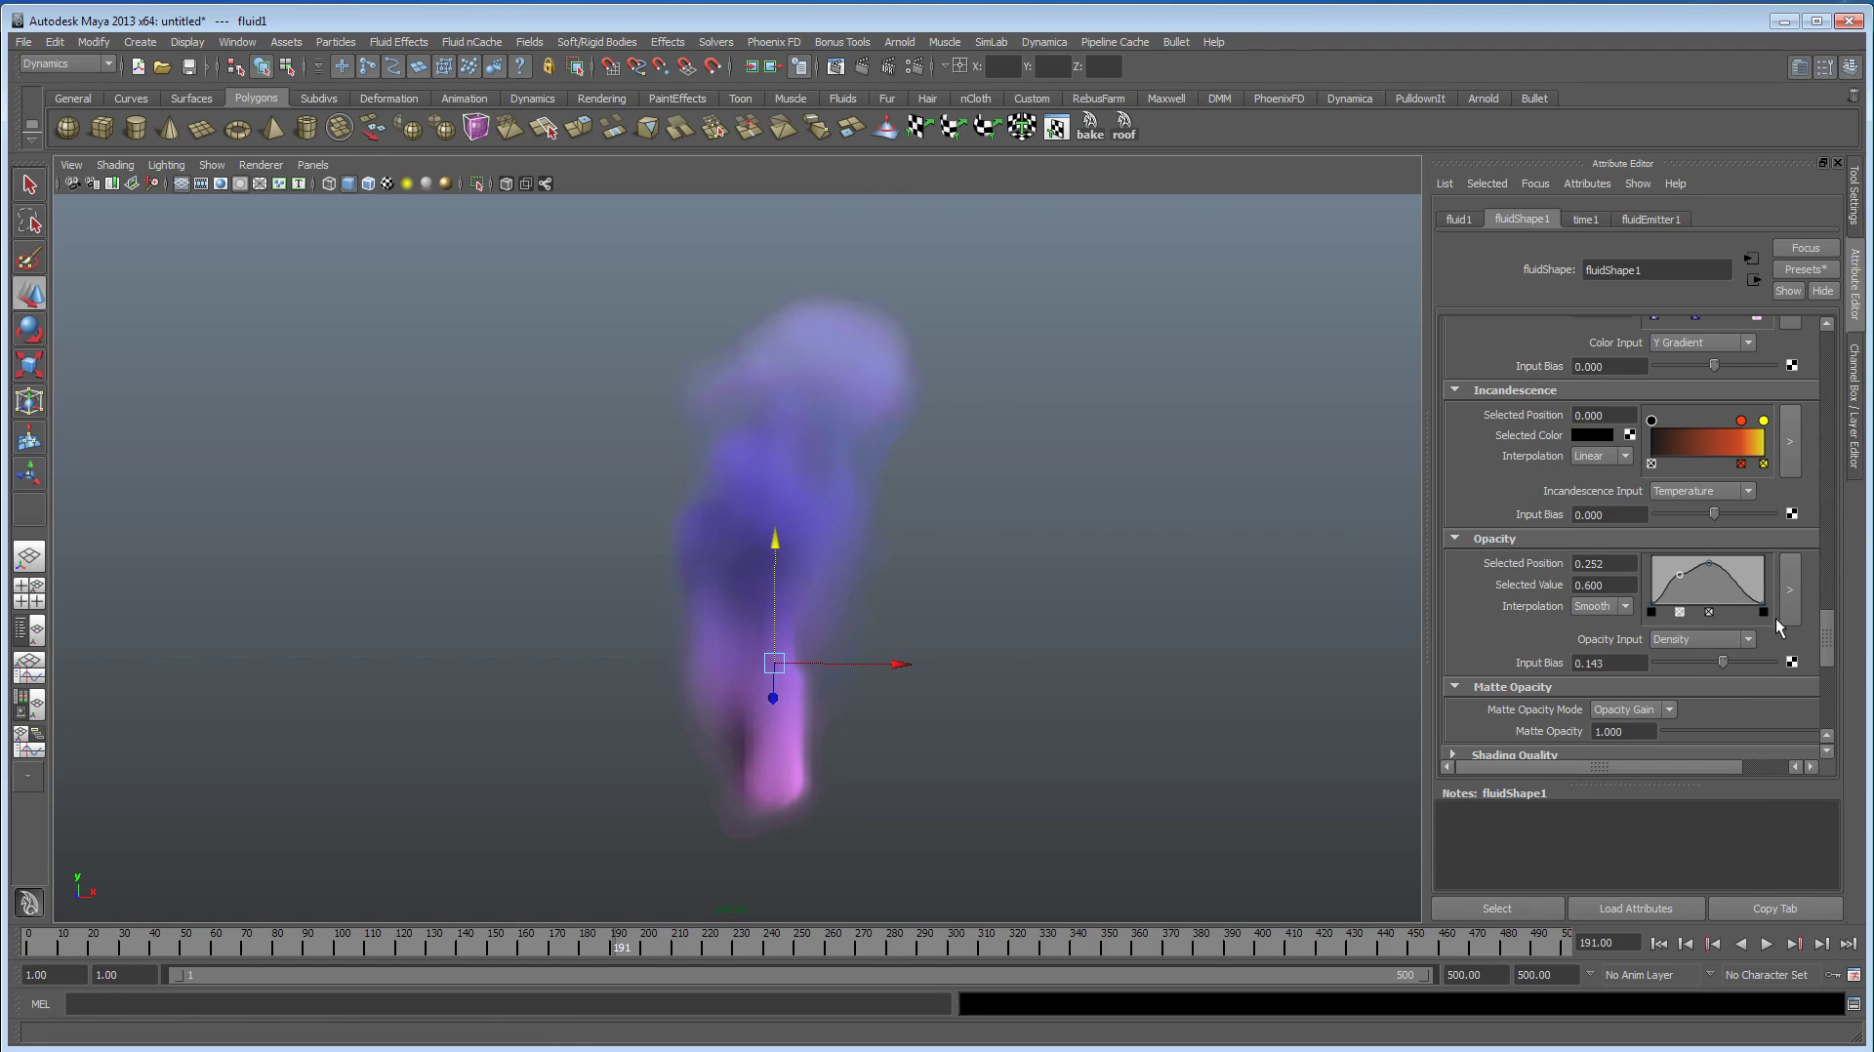
drag(1765, 610, 1769, 577)
click(1649, 606)
drag(1765, 611, 1666, 605)
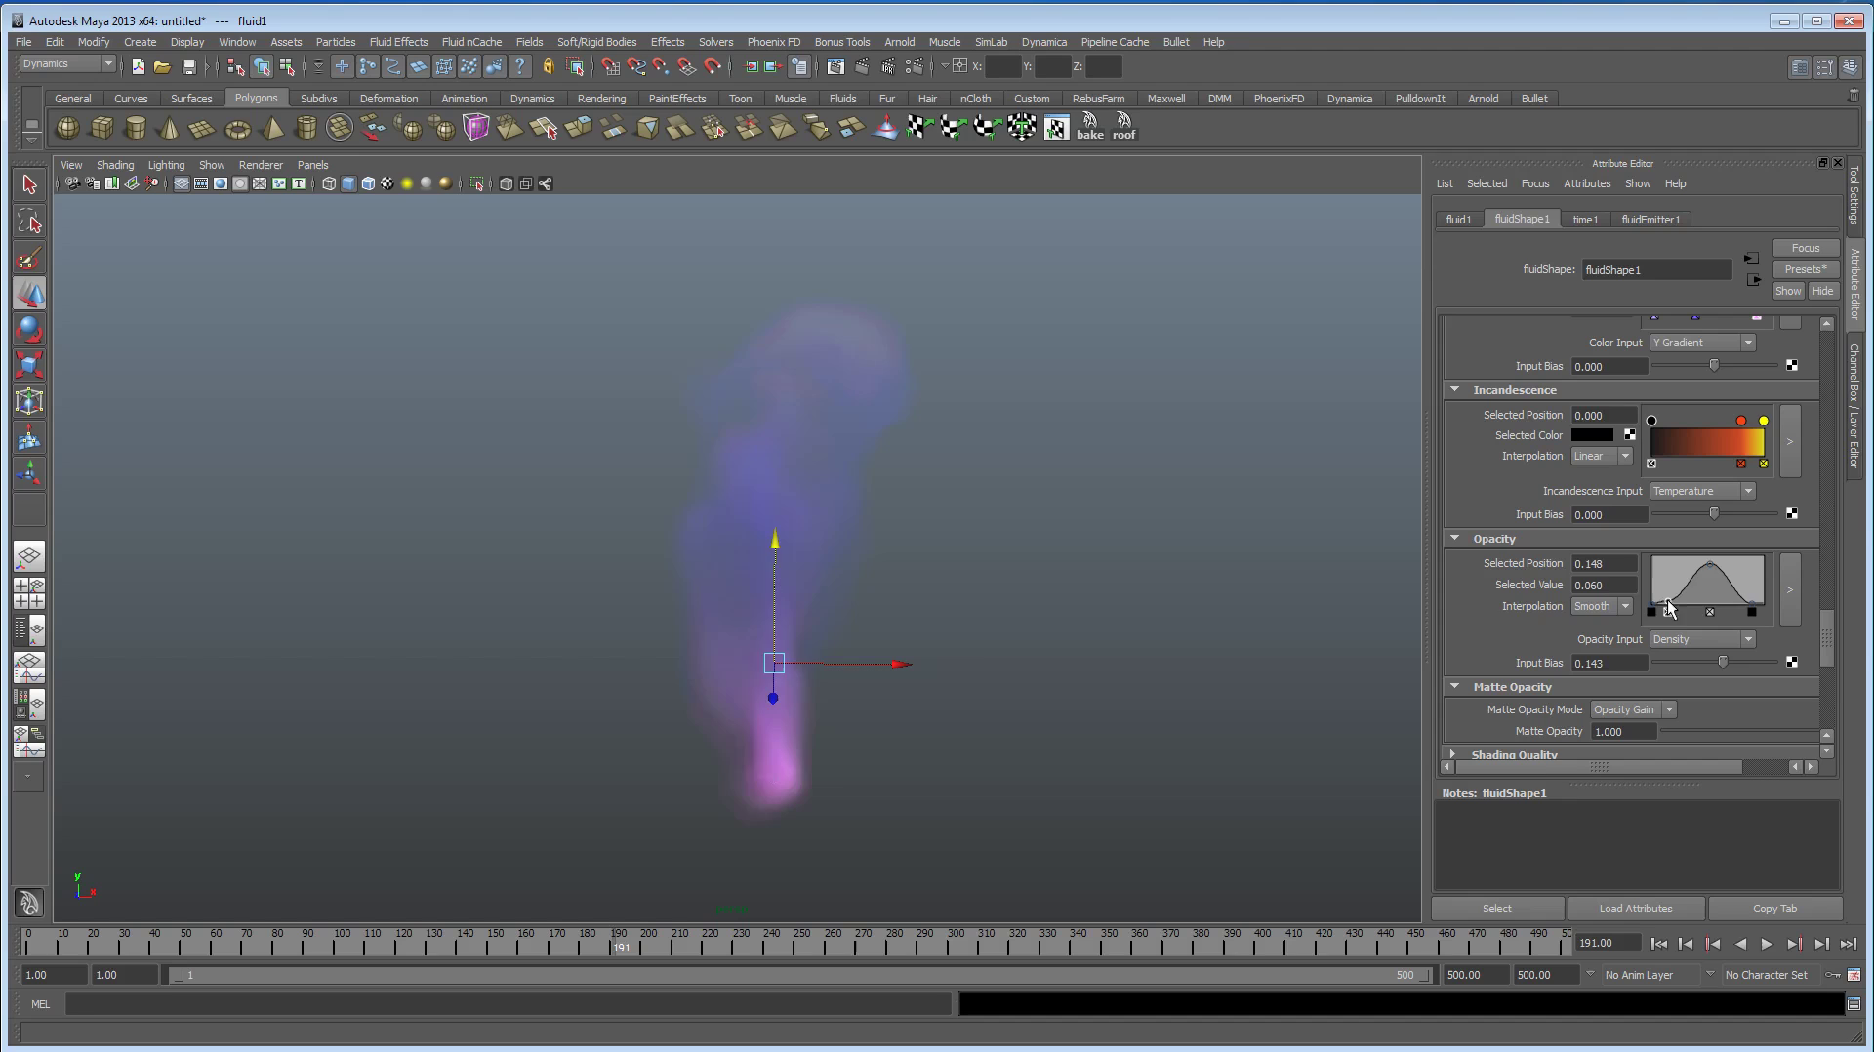
drag(1667, 599, 1640, 607)
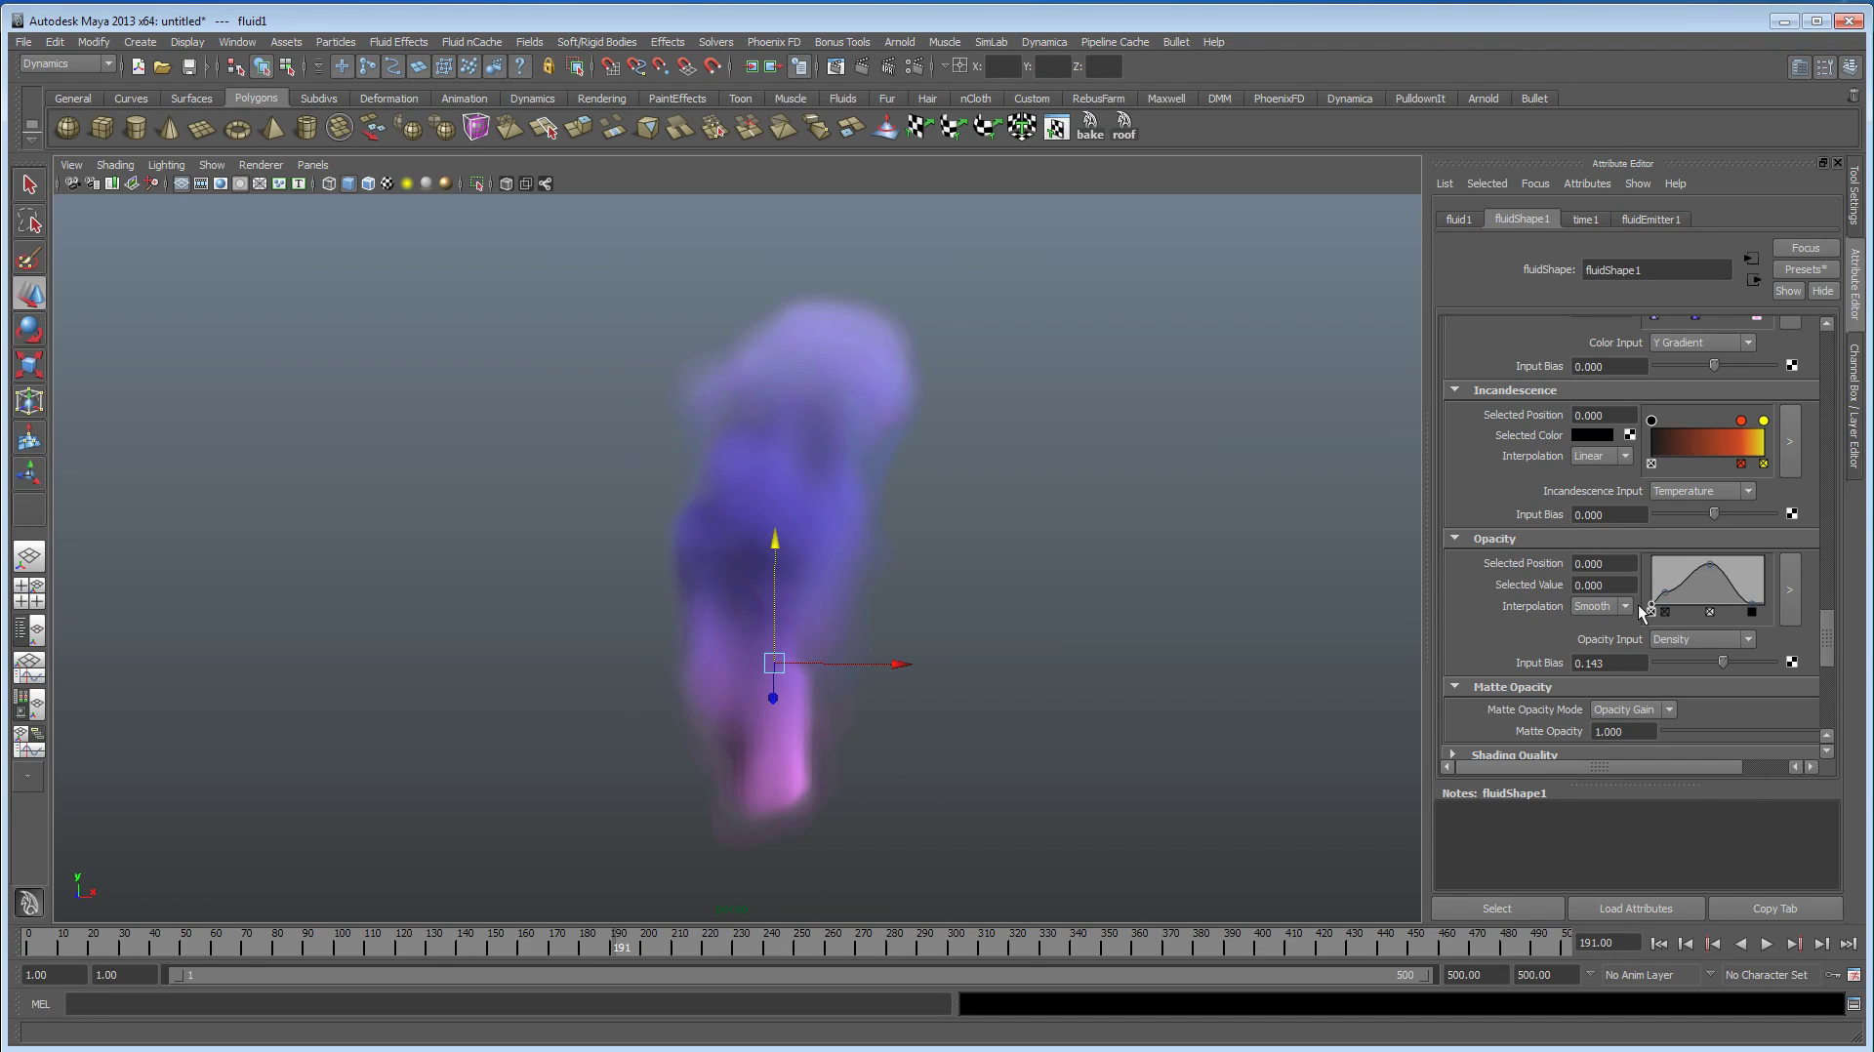
Step: In the enlarged opacity curve editor, lower the second point and flatten the peak
click(1789, 590)
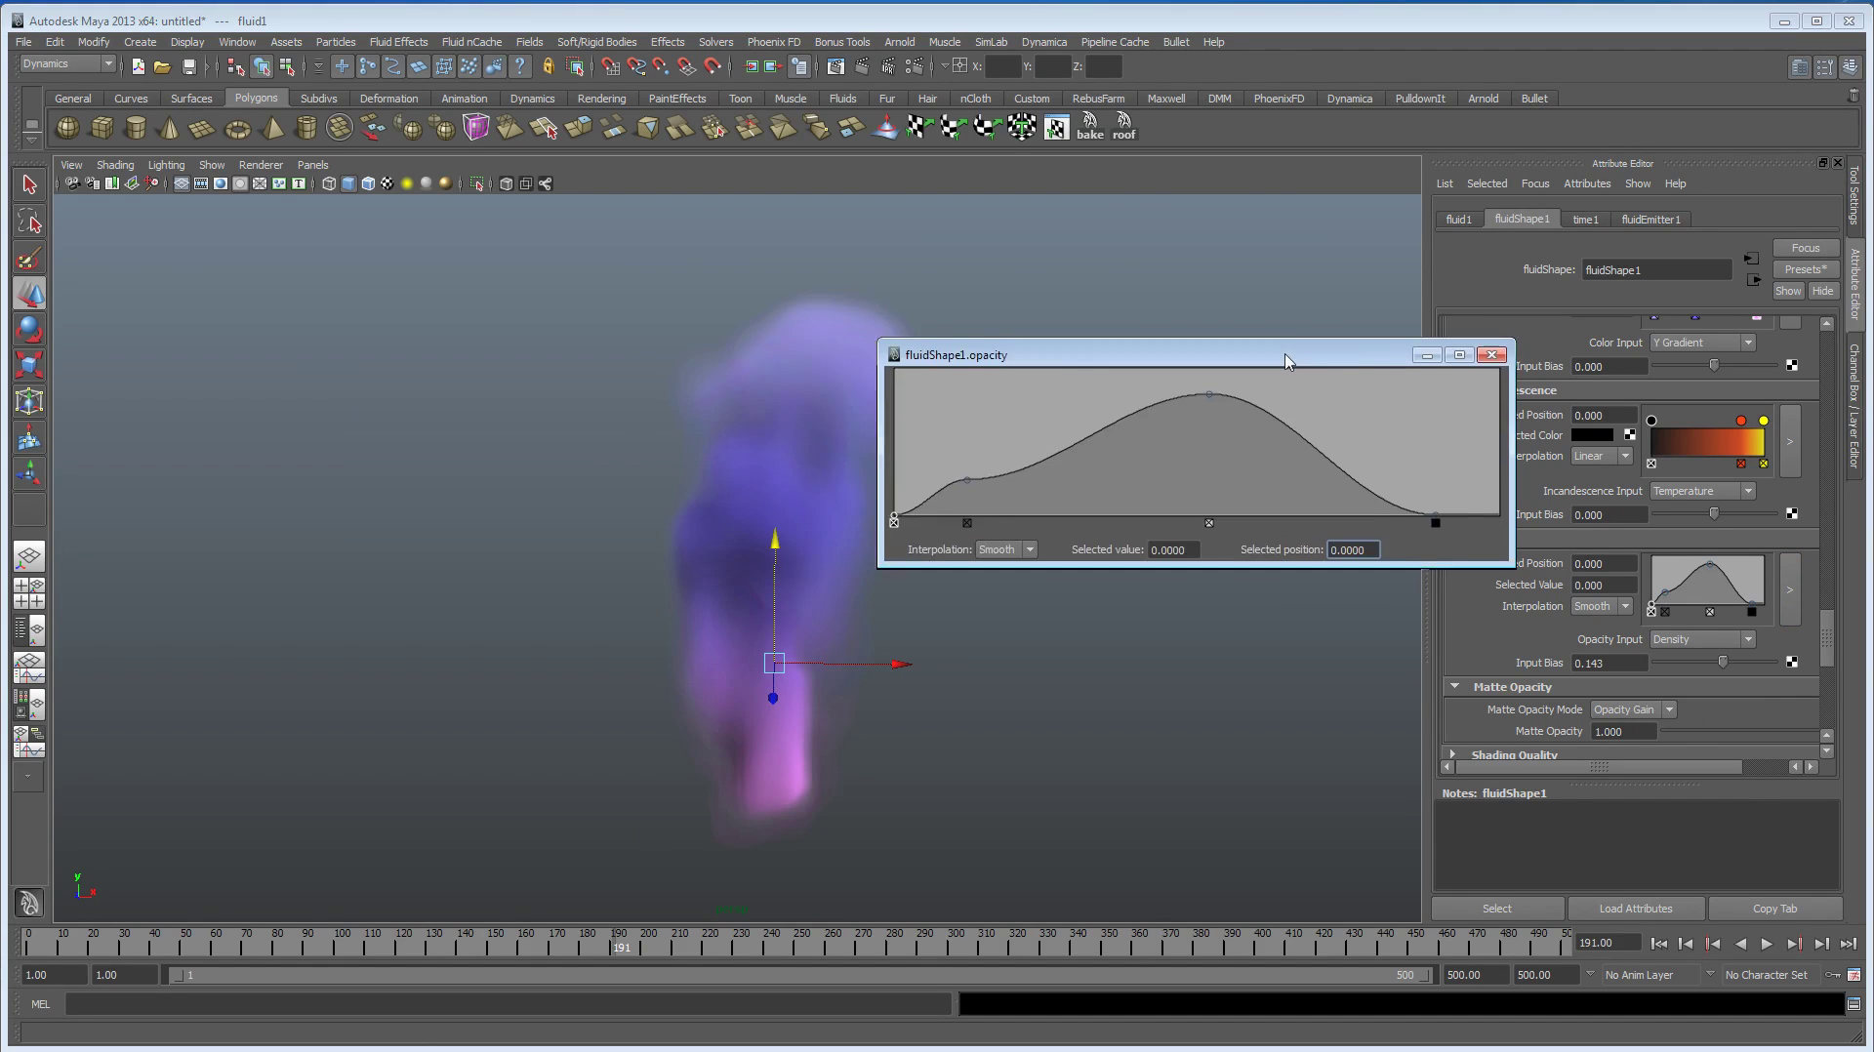
drag(1277, 356, 1442, 350)
mouse_move(1126, 466)
mouse_down()
mouse_move(1140, 482)
mouse_move(1054, 522)
mouse_move(1056, 497)
mouse_move(1126, 470)
mouse_move(1102, 439)
mouse_move(1135, 464)
mouse_up()
drag(1380, 380, 1330, 430)
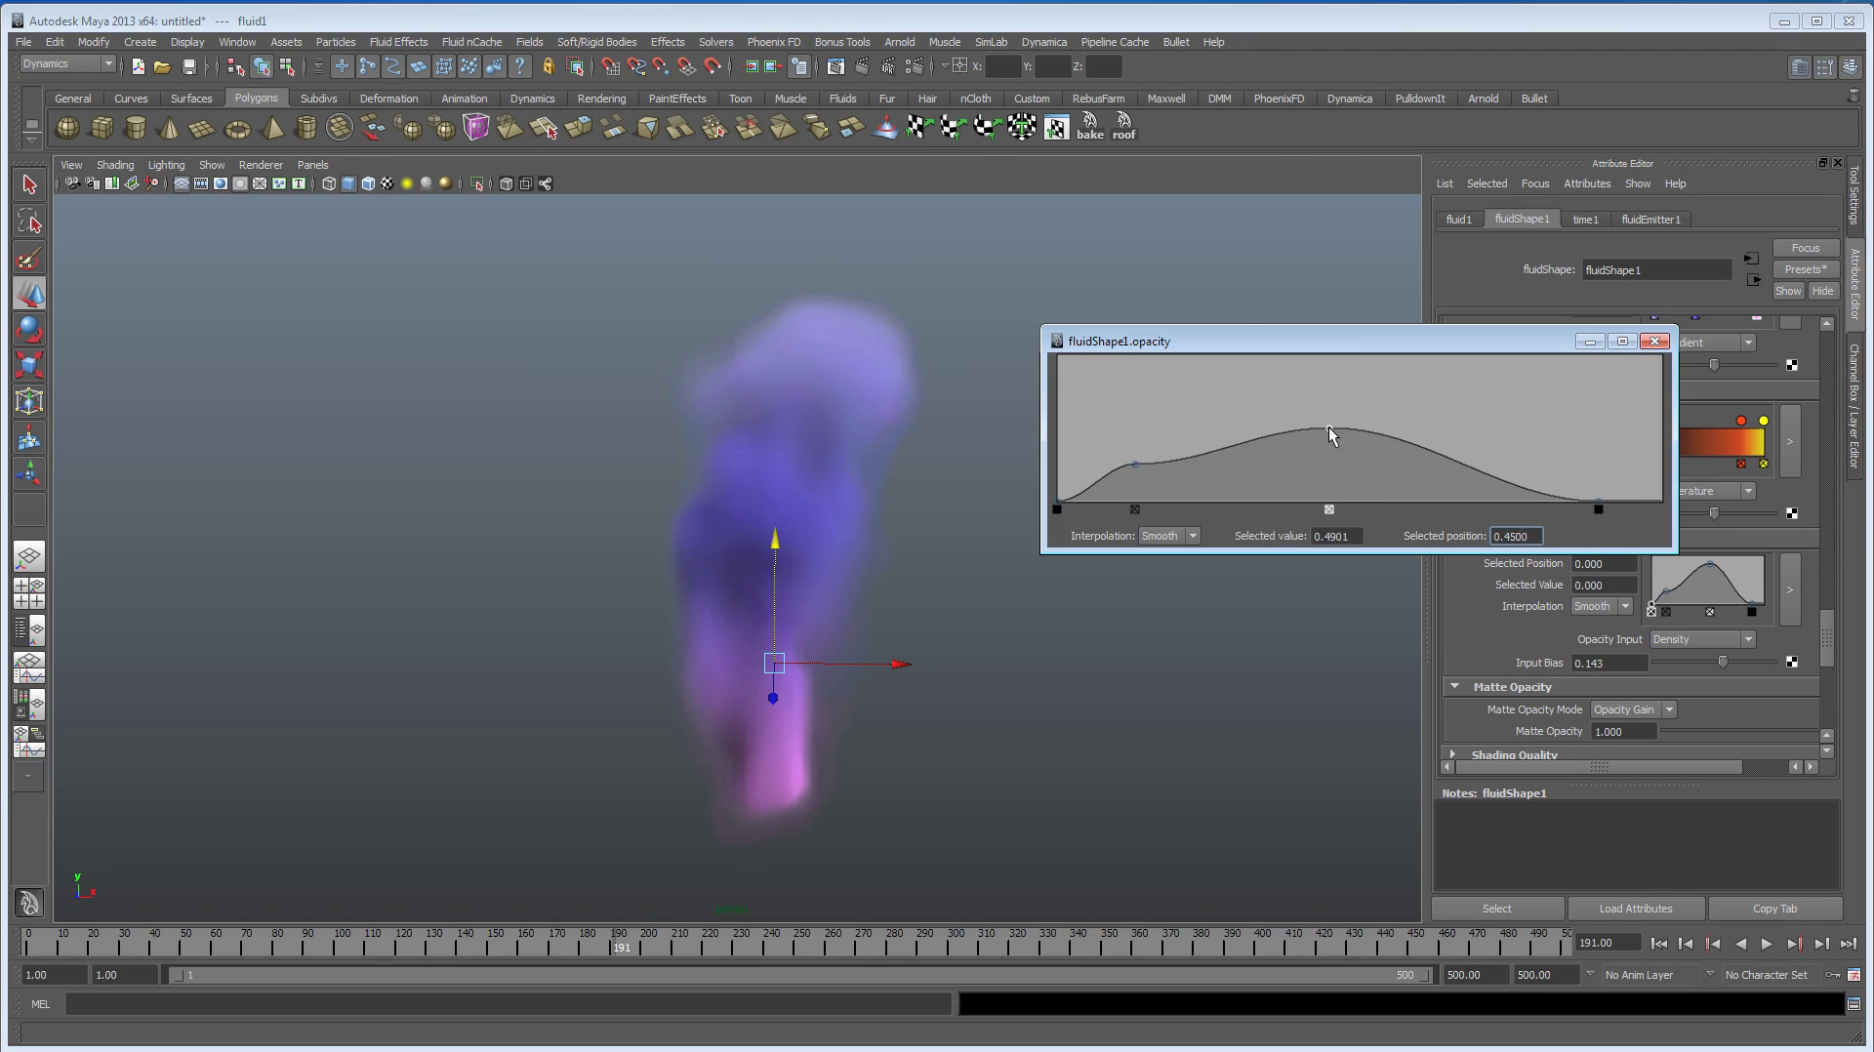
Step: Shorten the curve's tail to end near position 0.6161, then replay to frame 198
drag(1596, 503, 1429, 488)
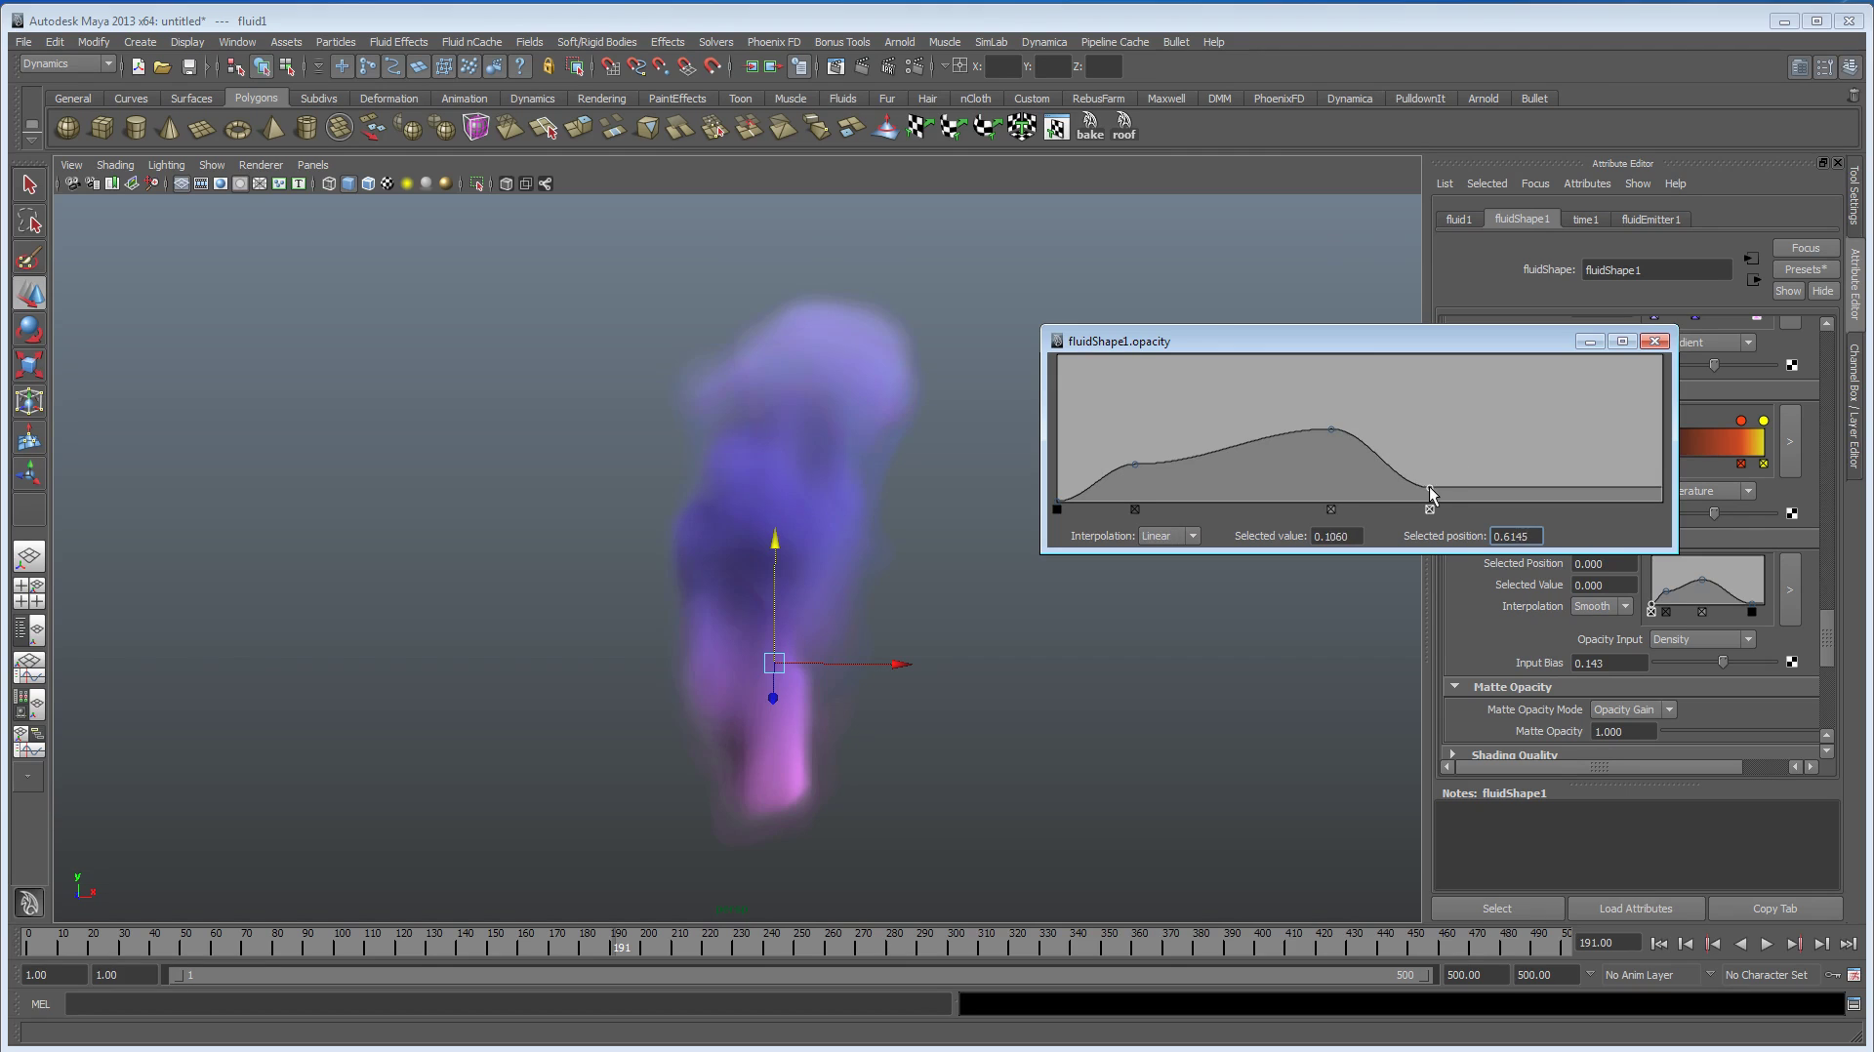
click(1658, 943)
click(1766, 946)
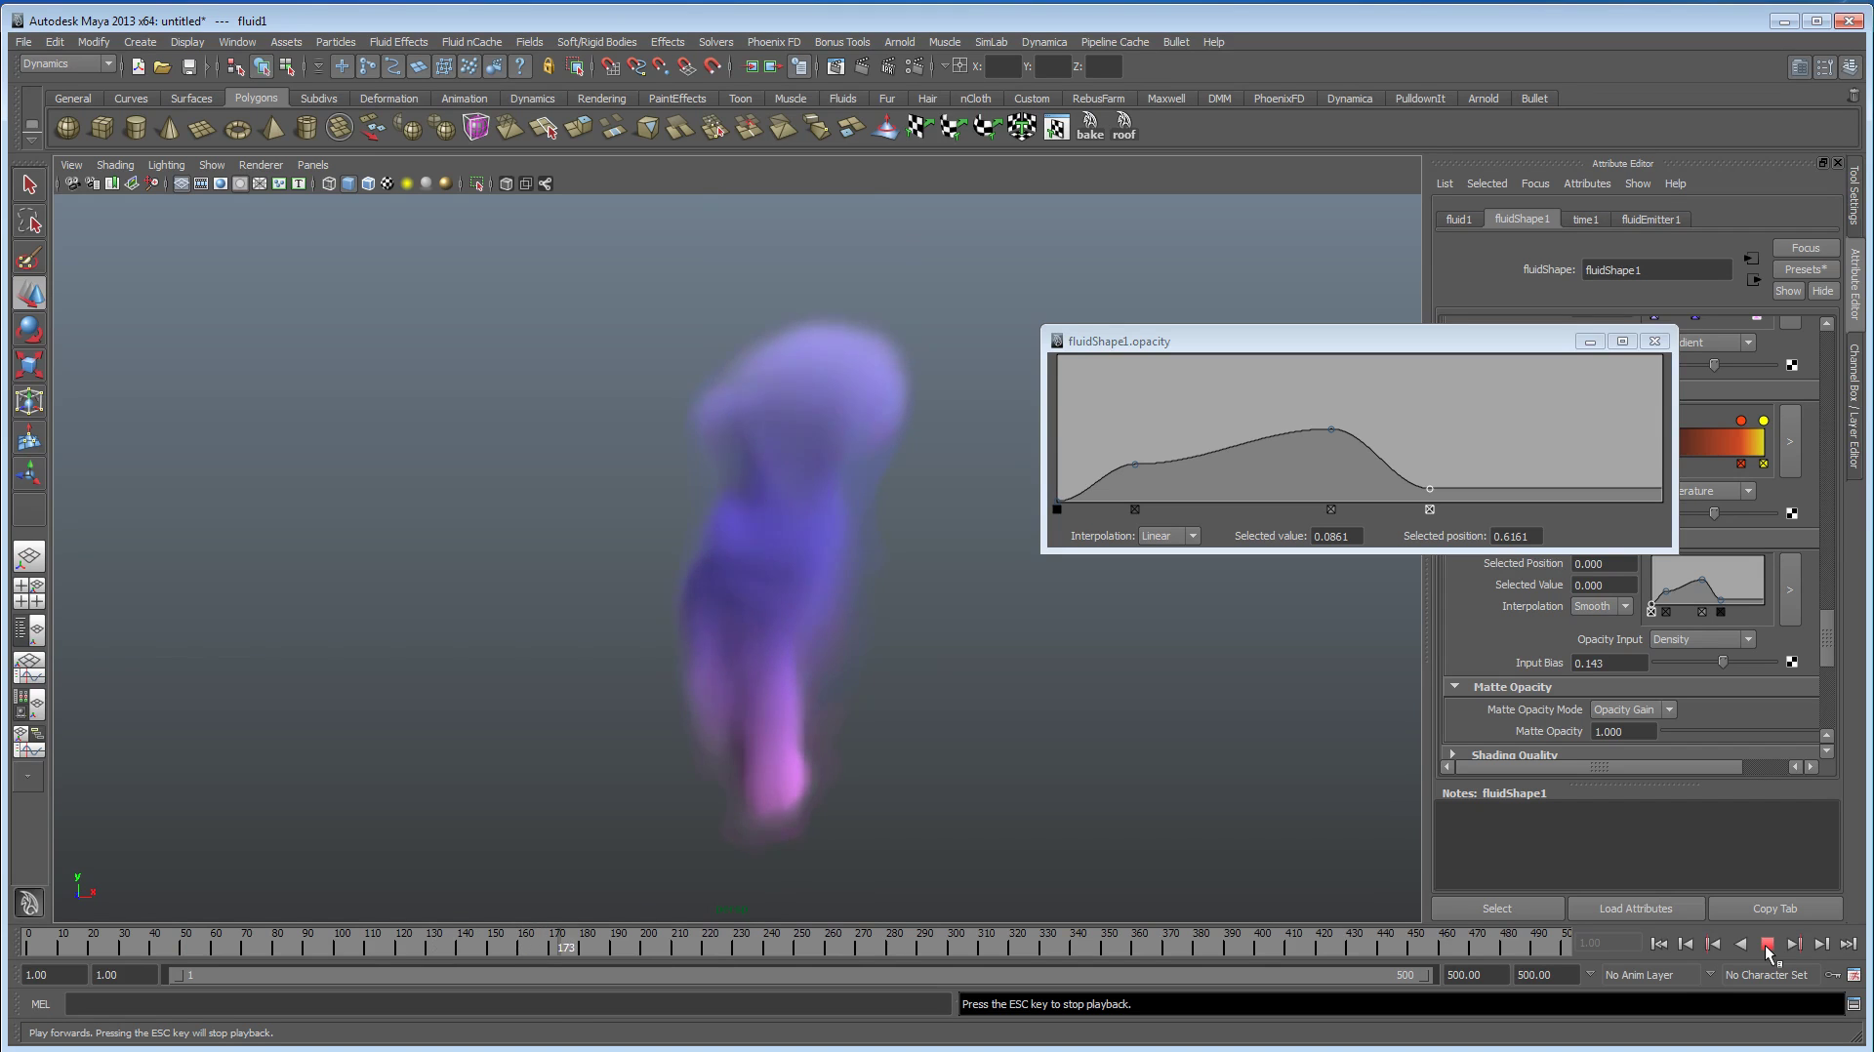
click(1766, 944)
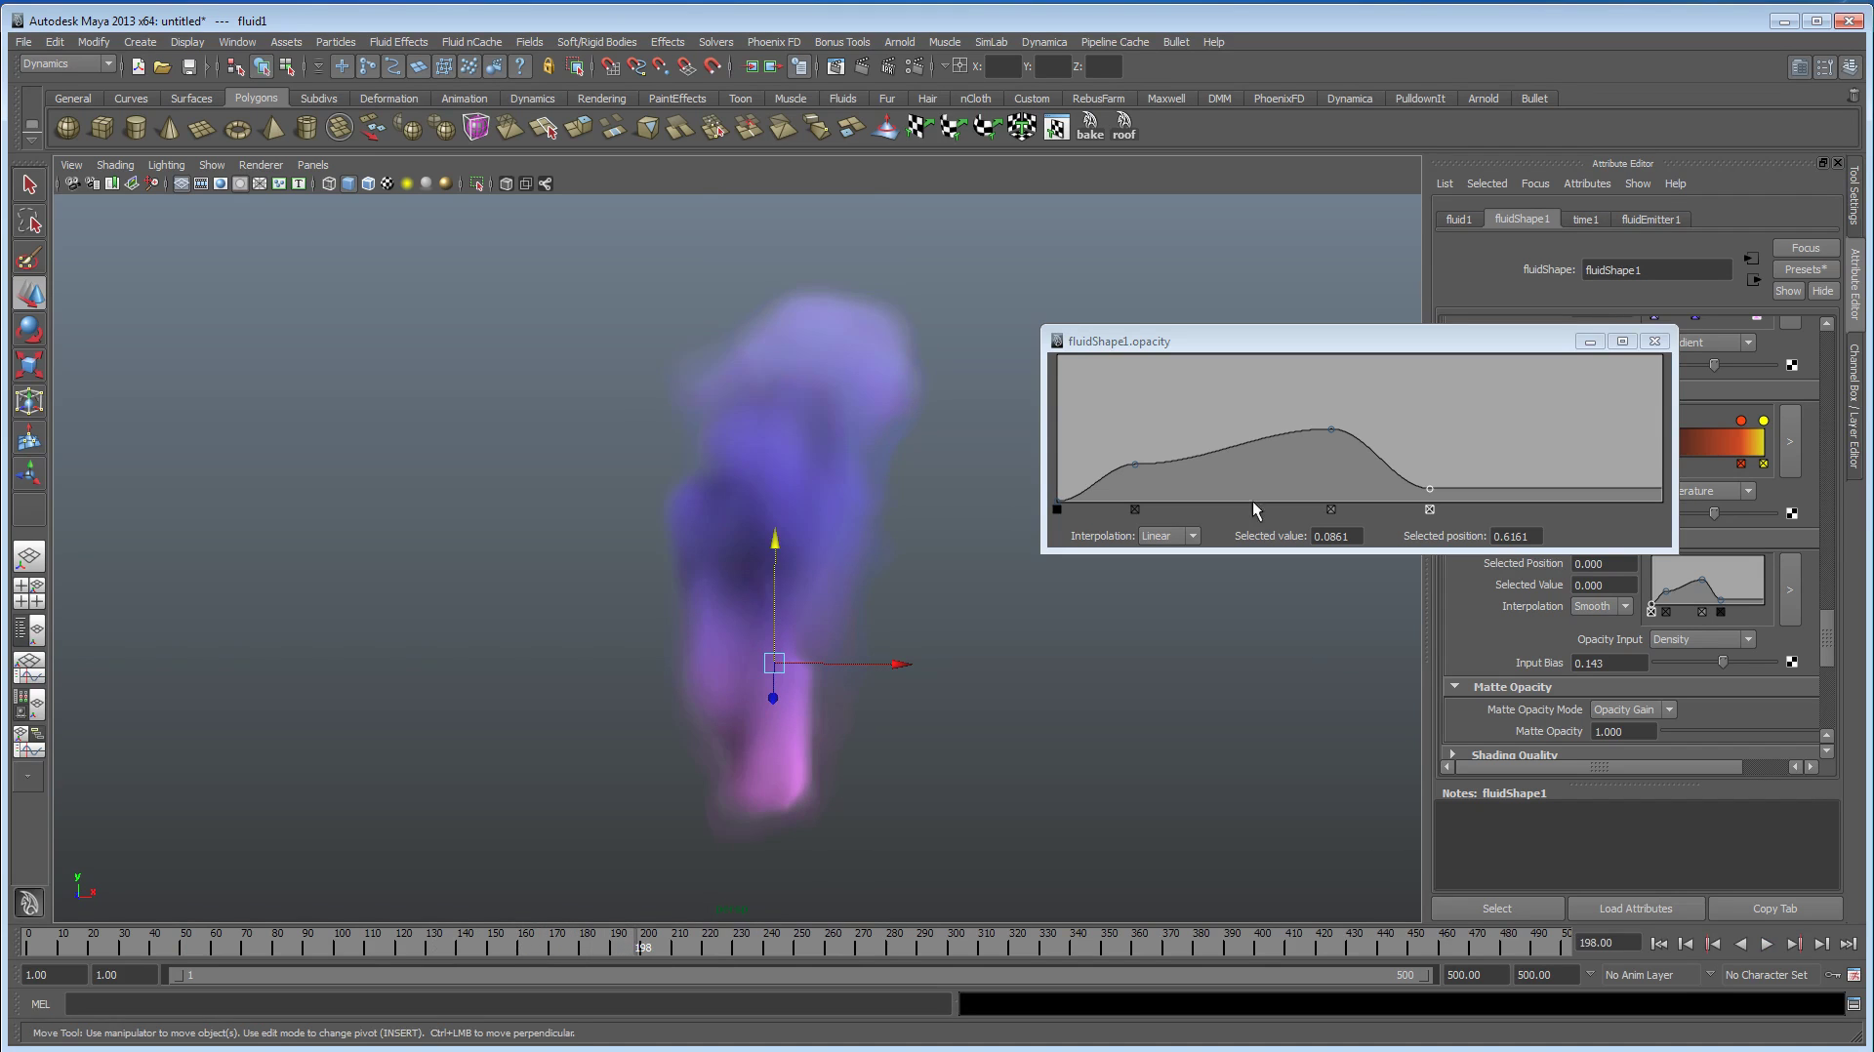
Step: Close the opacity curve window, set Turbulence Strength to 0.214, and replay to frame 198
click(1654, 340)
scroll(1649, 529, up, 10)
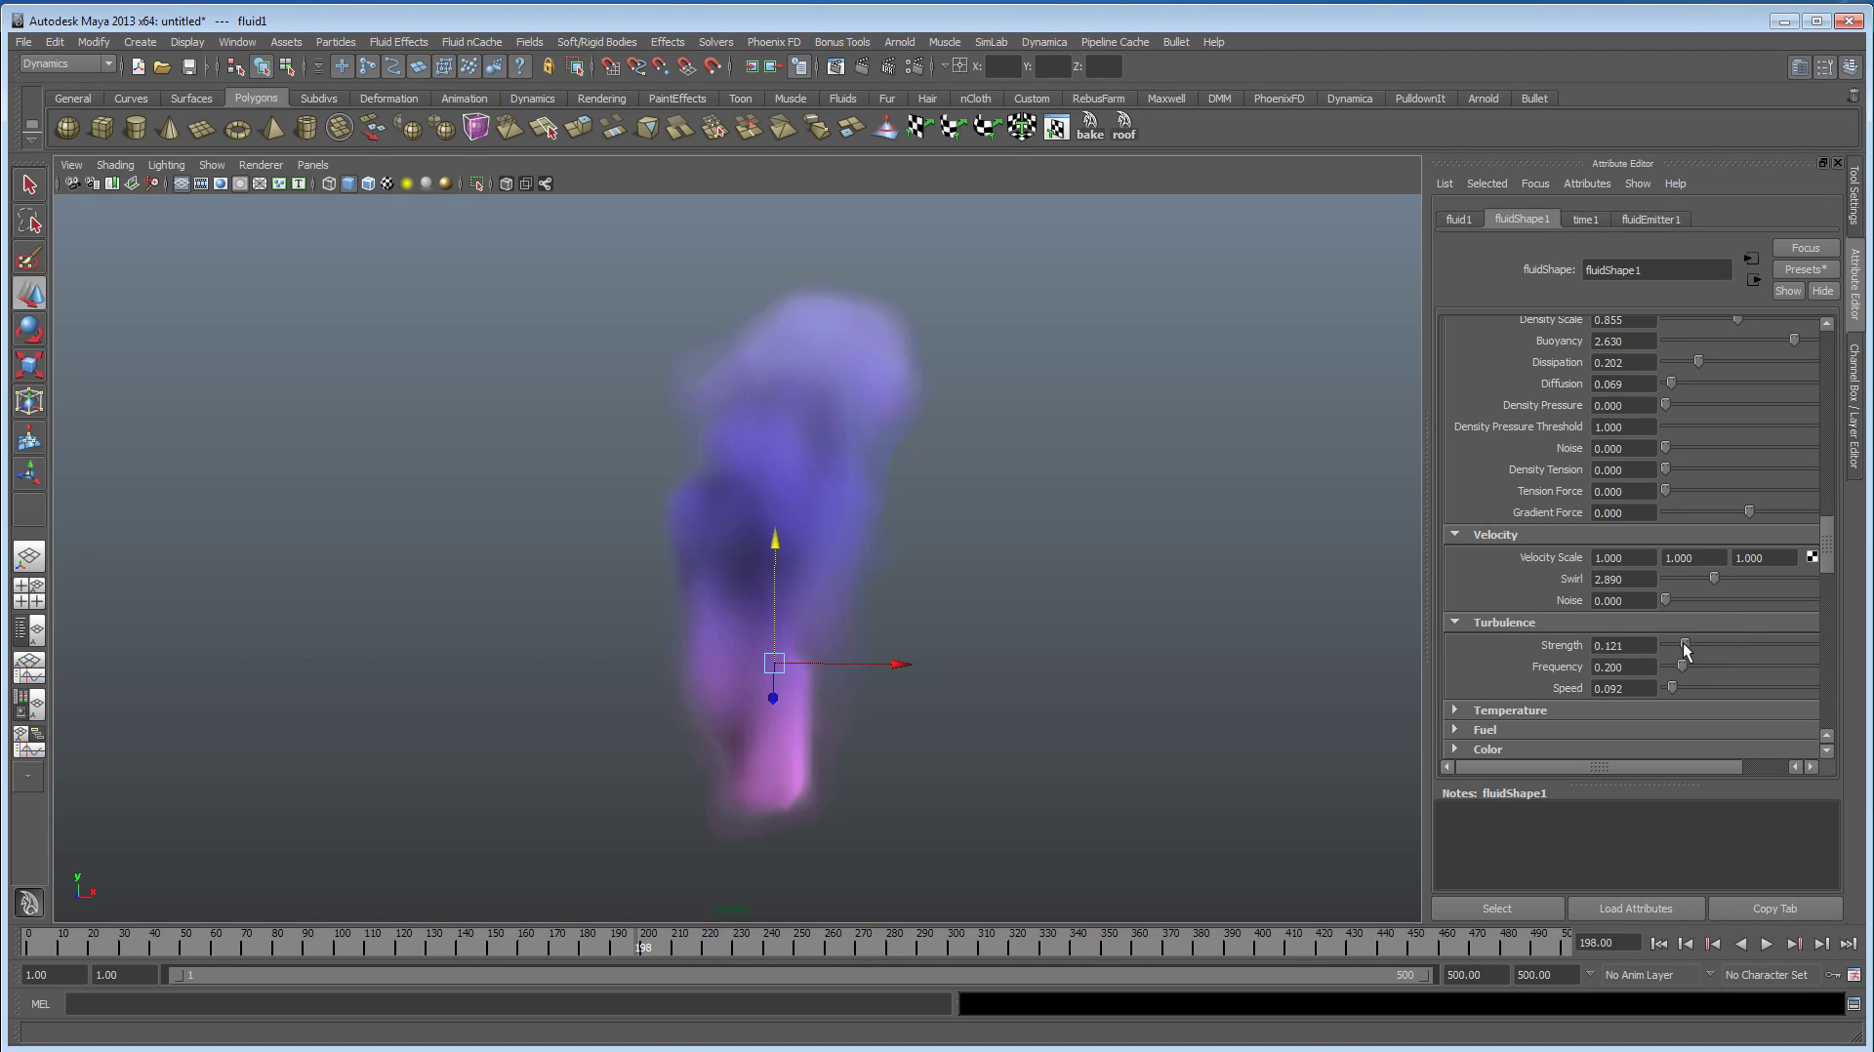
drag(1701, 649, 1703, 649)
click(1767, 943)
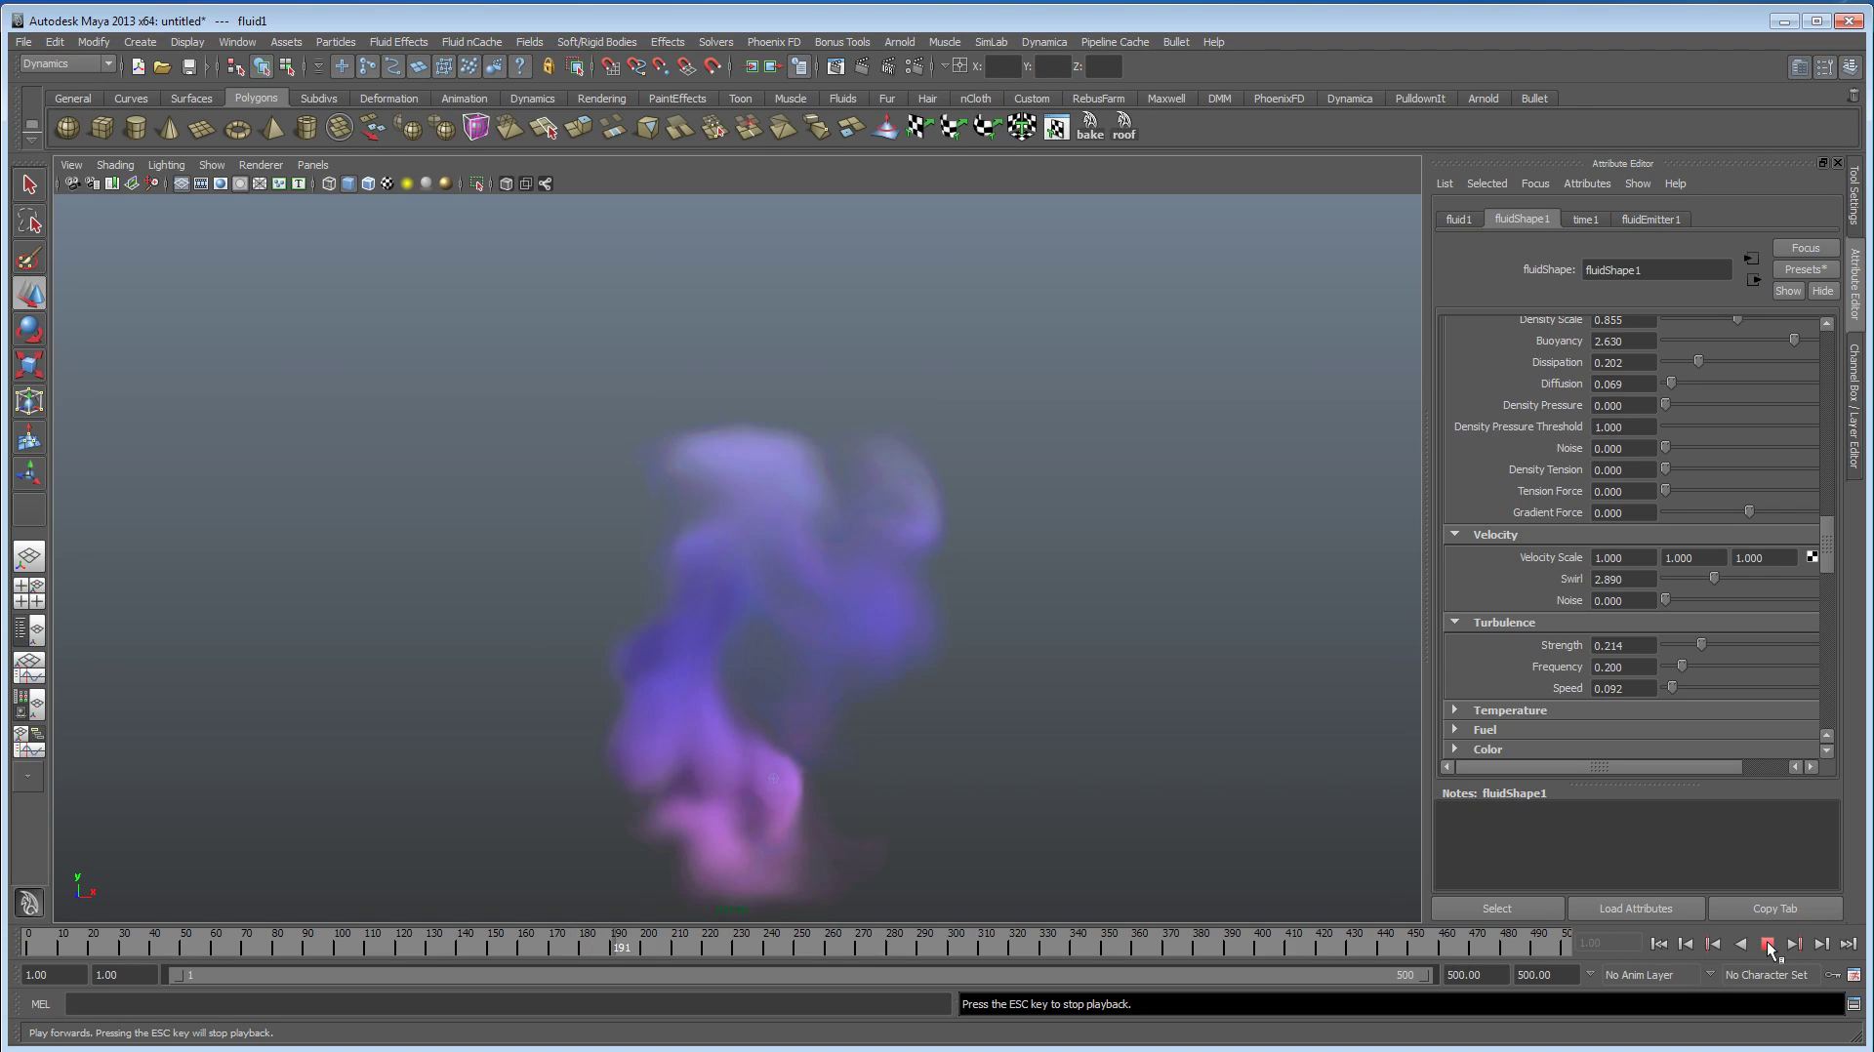
click(1767, 943)
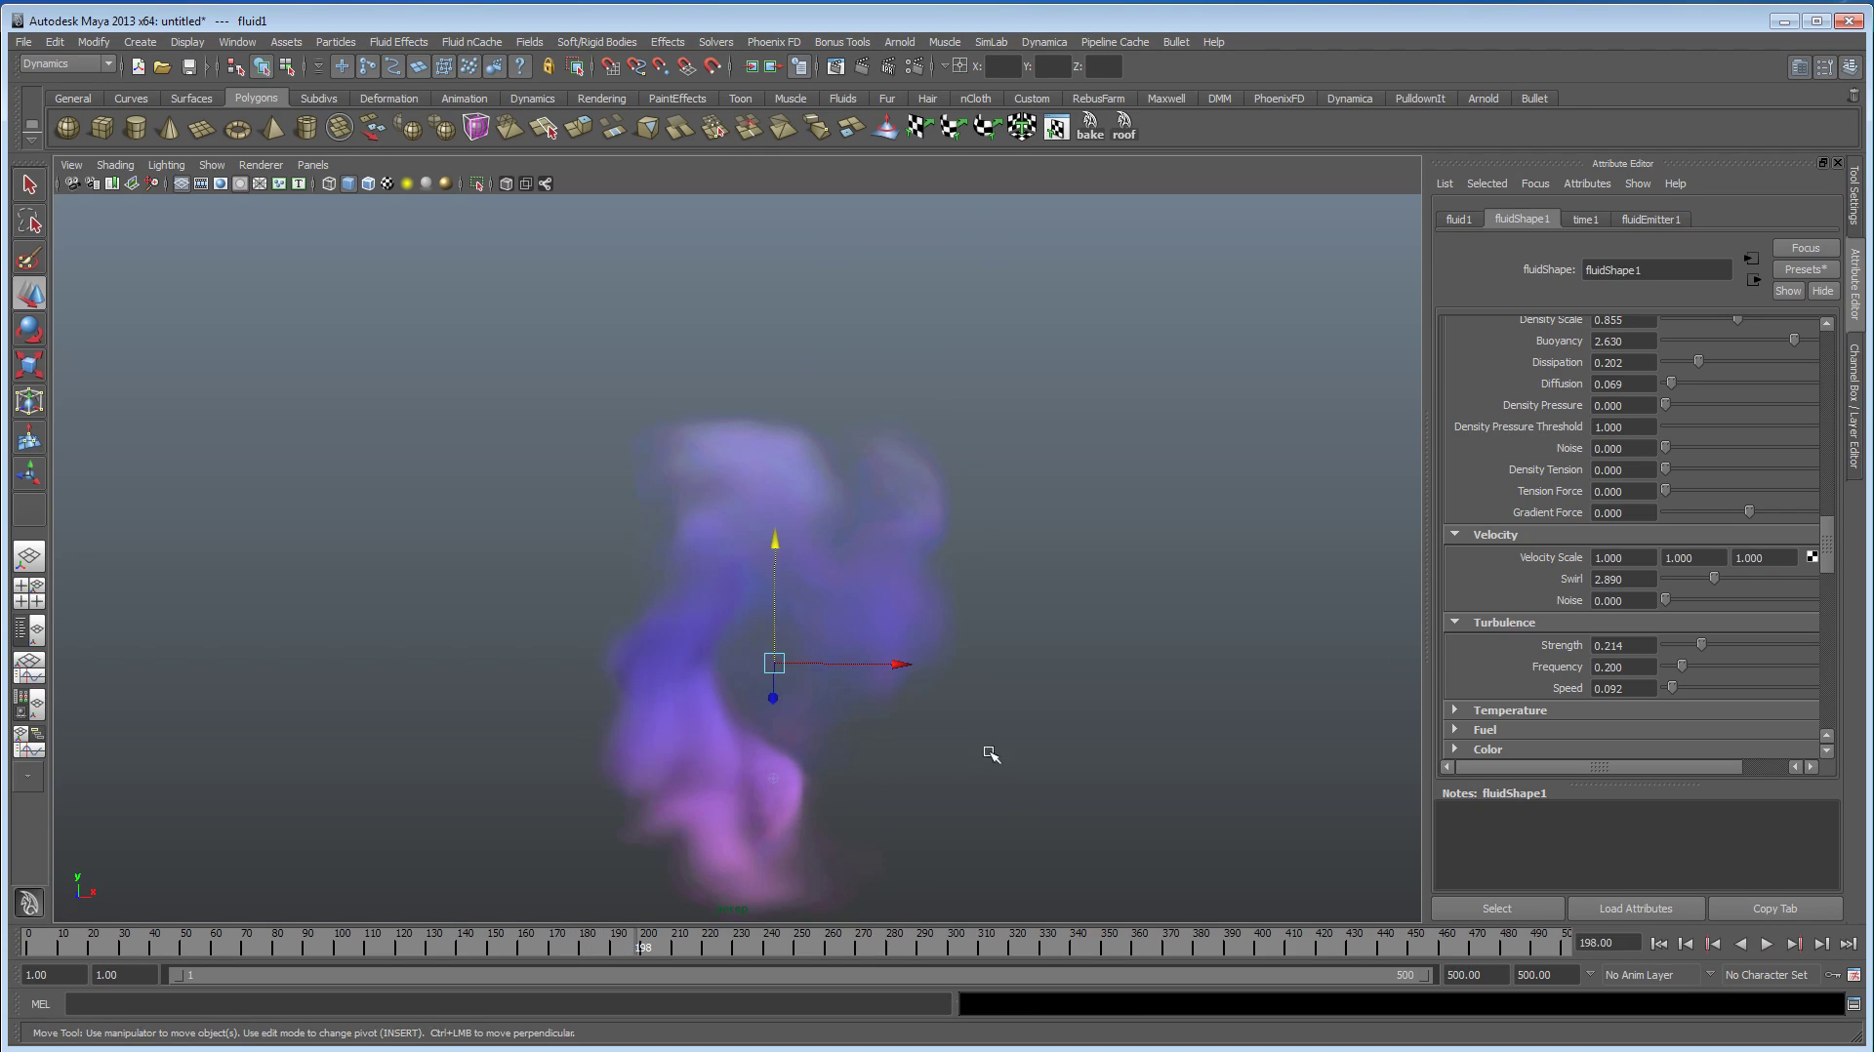
alt+drag(1017, 552, 1076, 654)
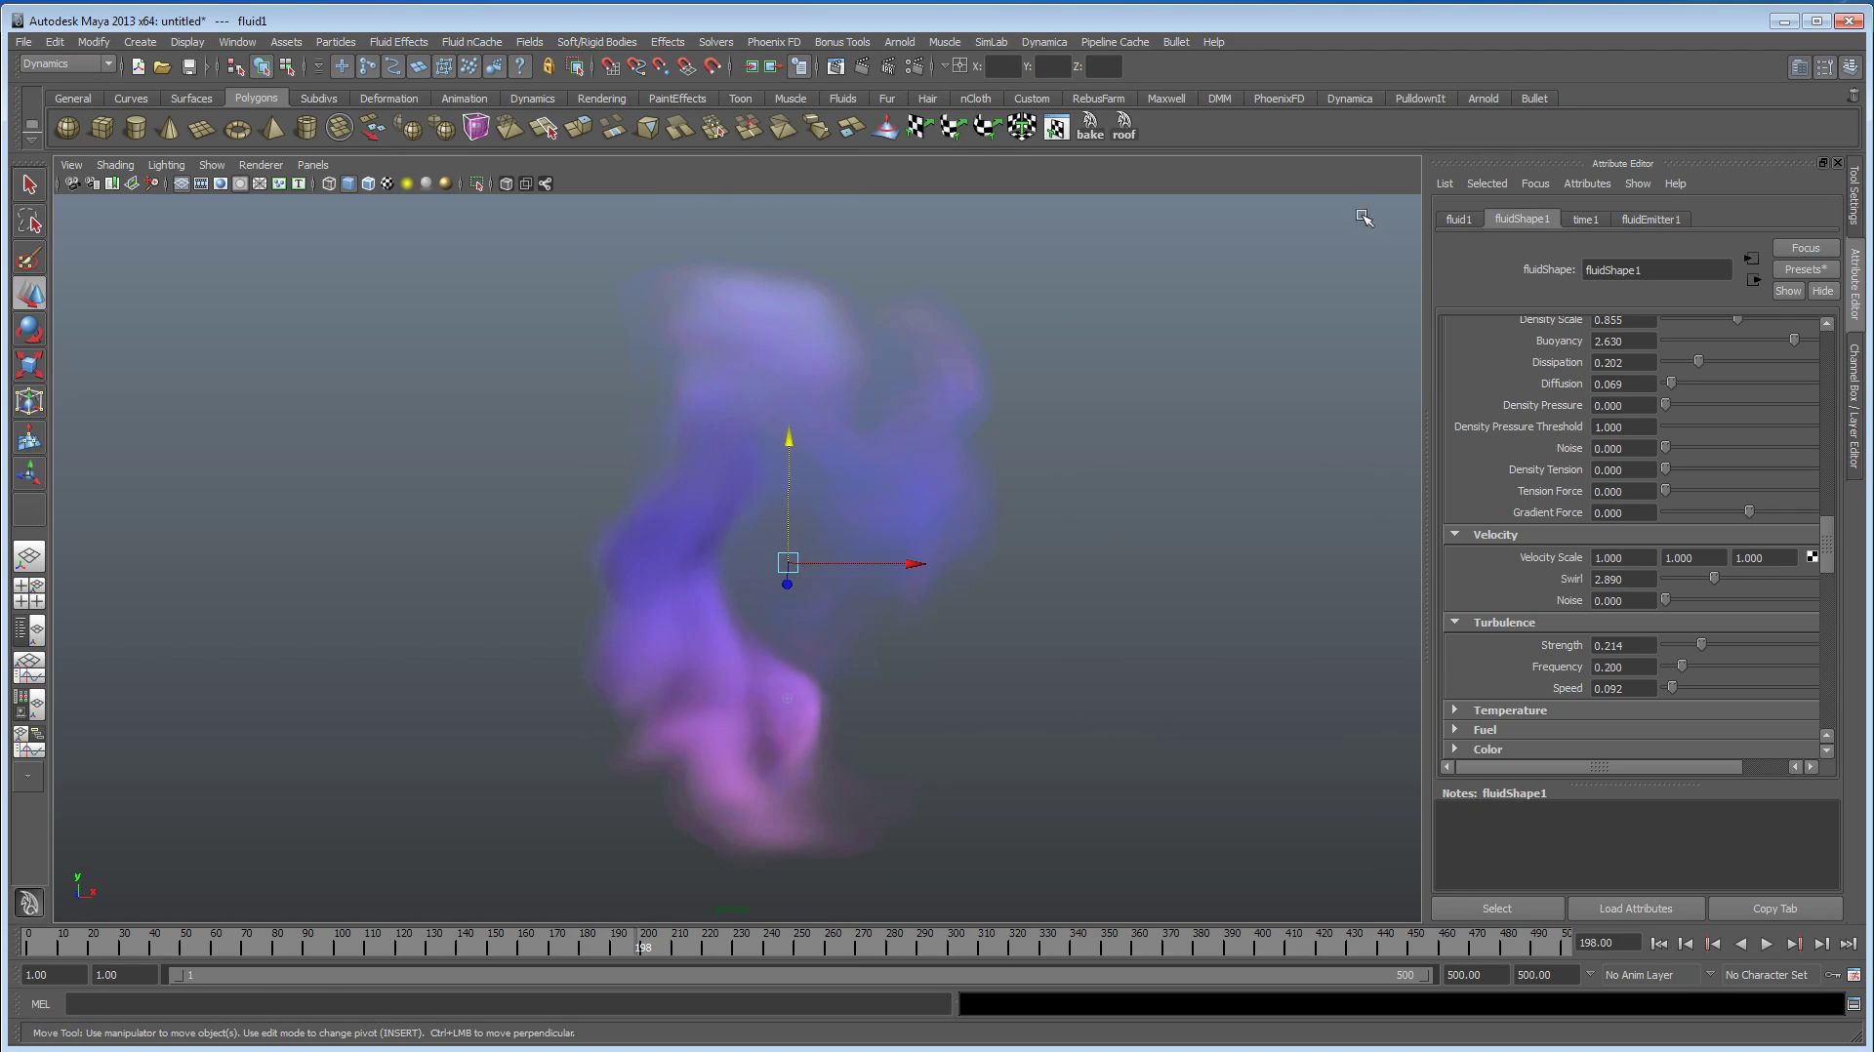
Step: Show fluidEmitter1's Basic Emitter Attributes and enter a Rate of 200
click(1650, 219)
scroll(1569, 466, down, 5)
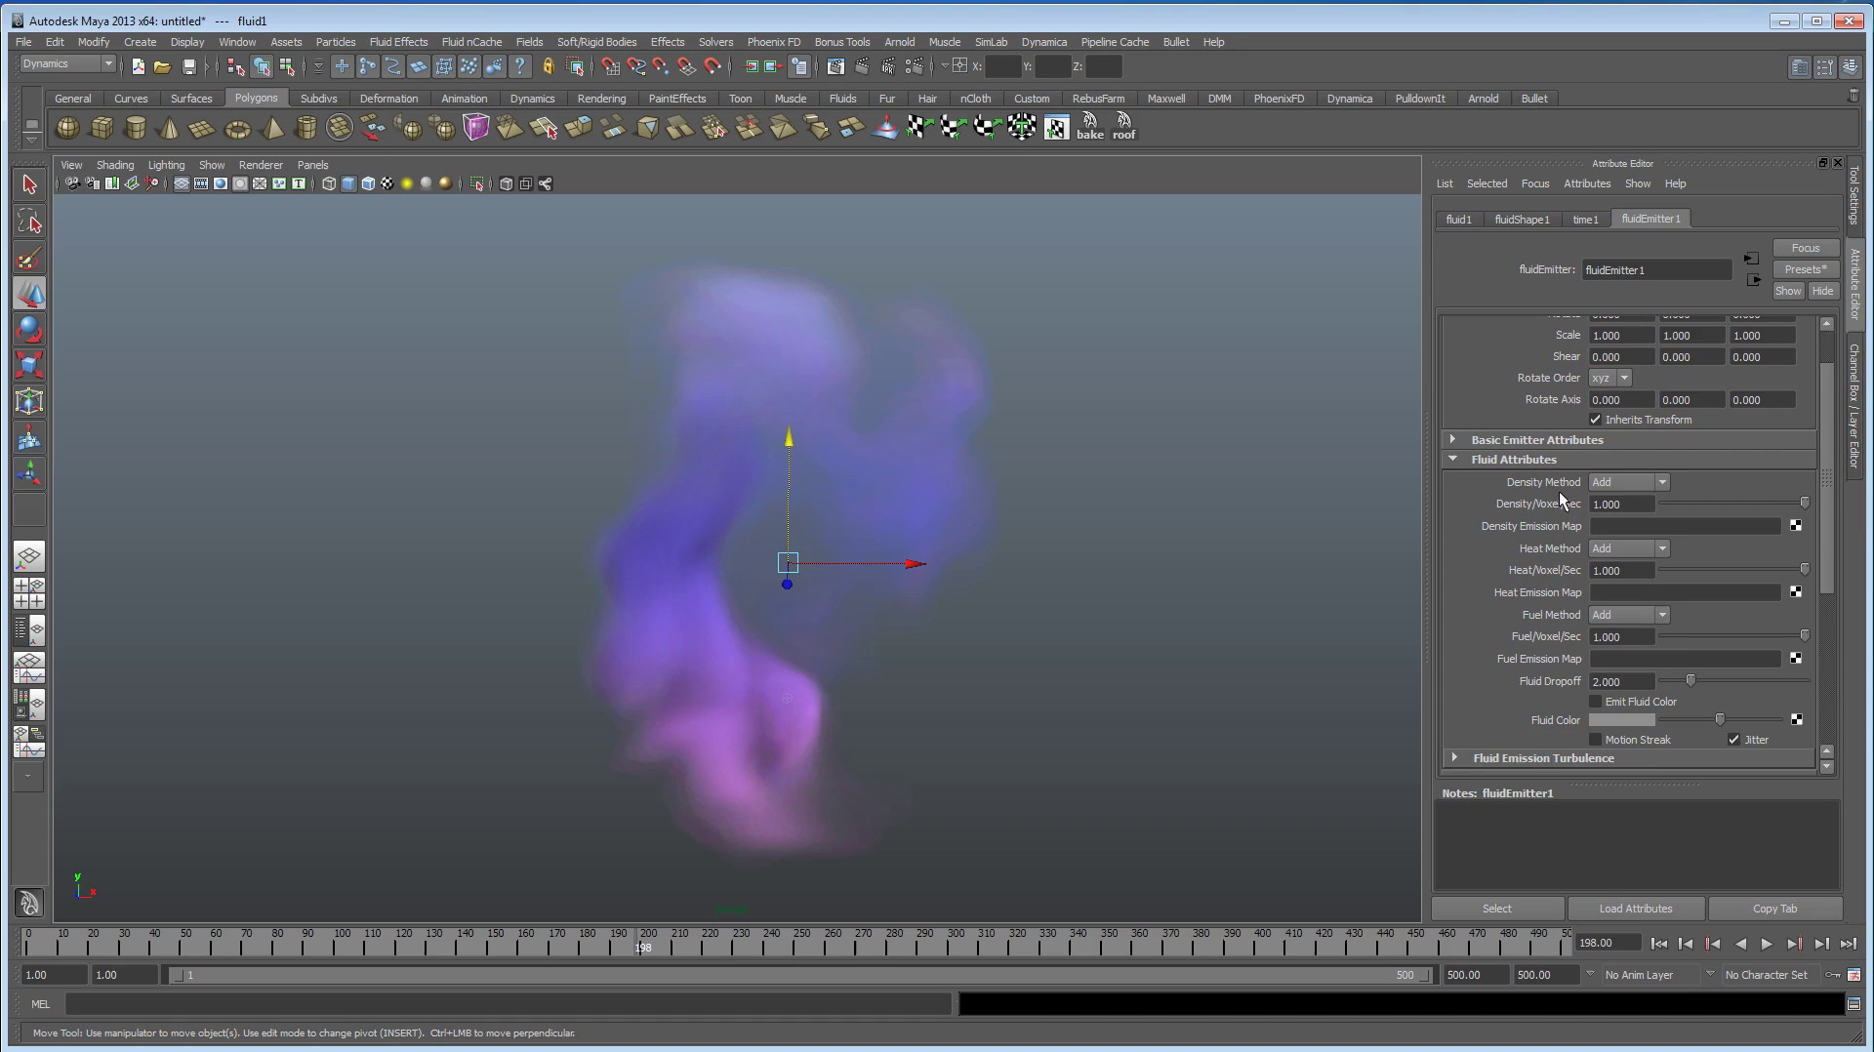
scroll(1544, 513, up, 6)
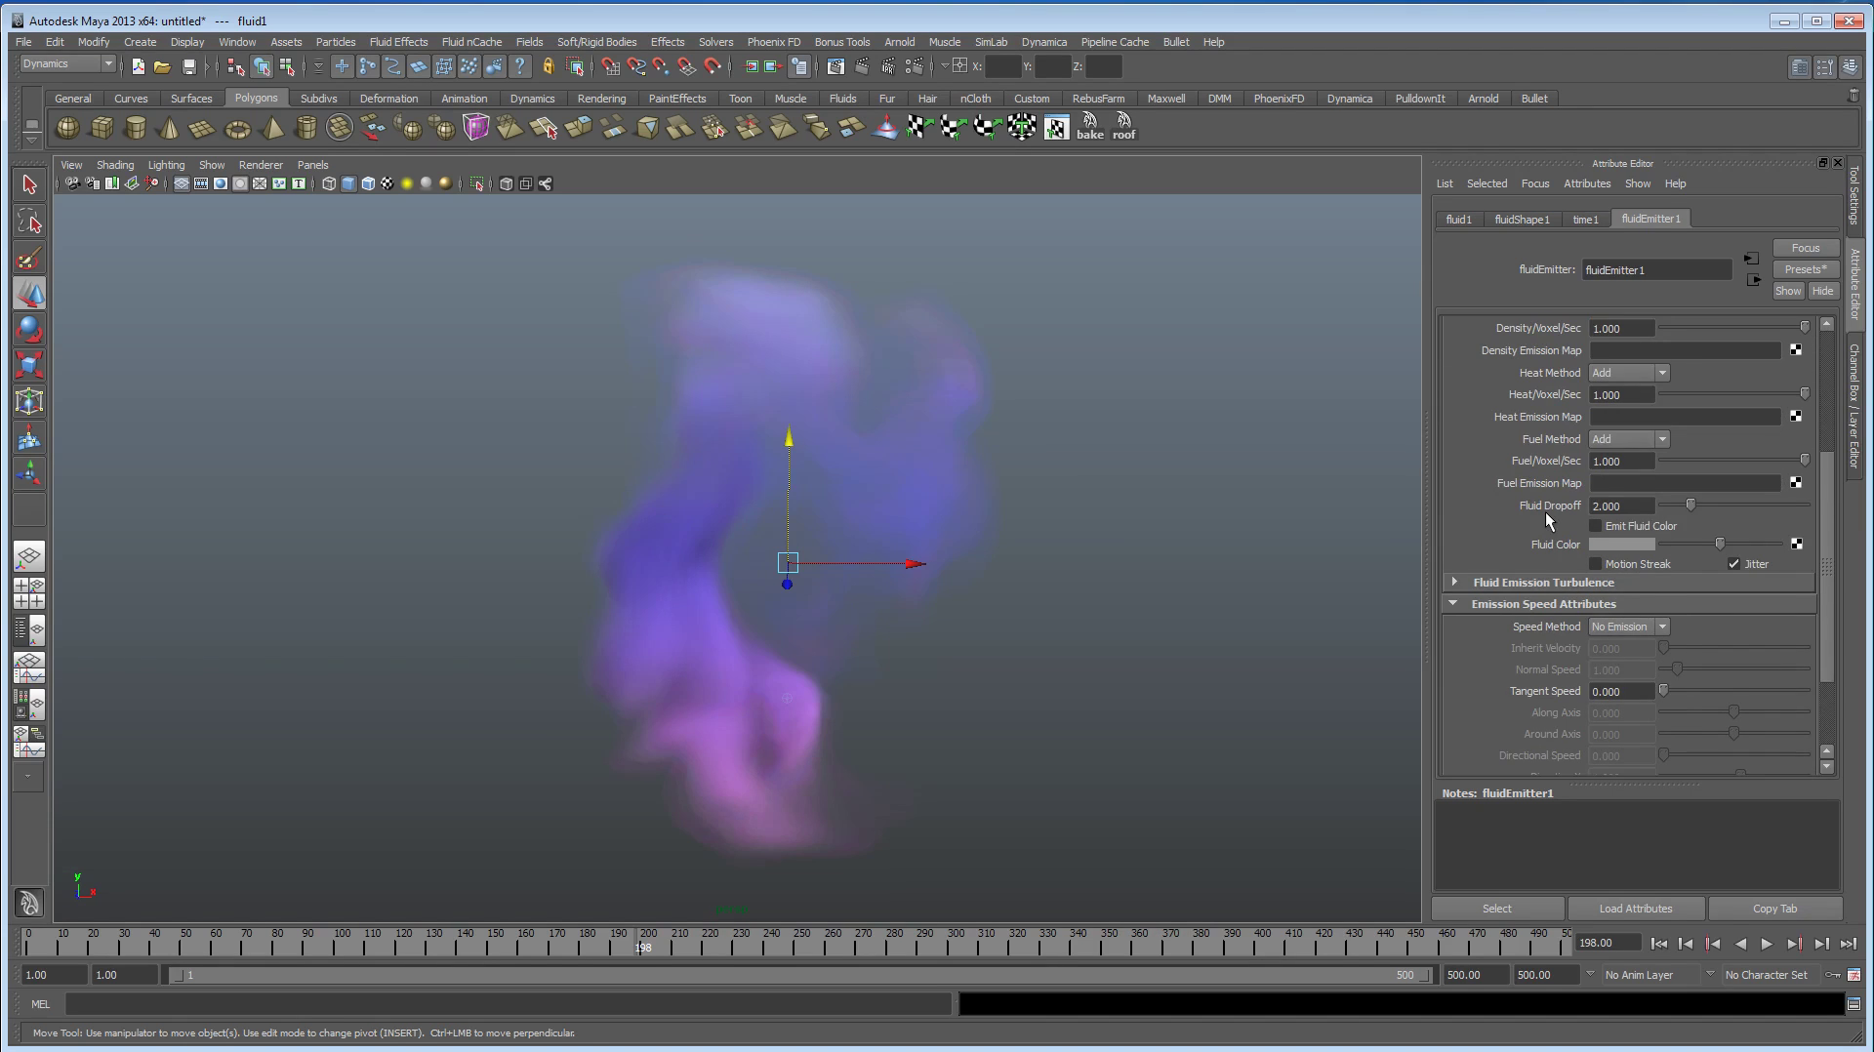
click(1482, 443)
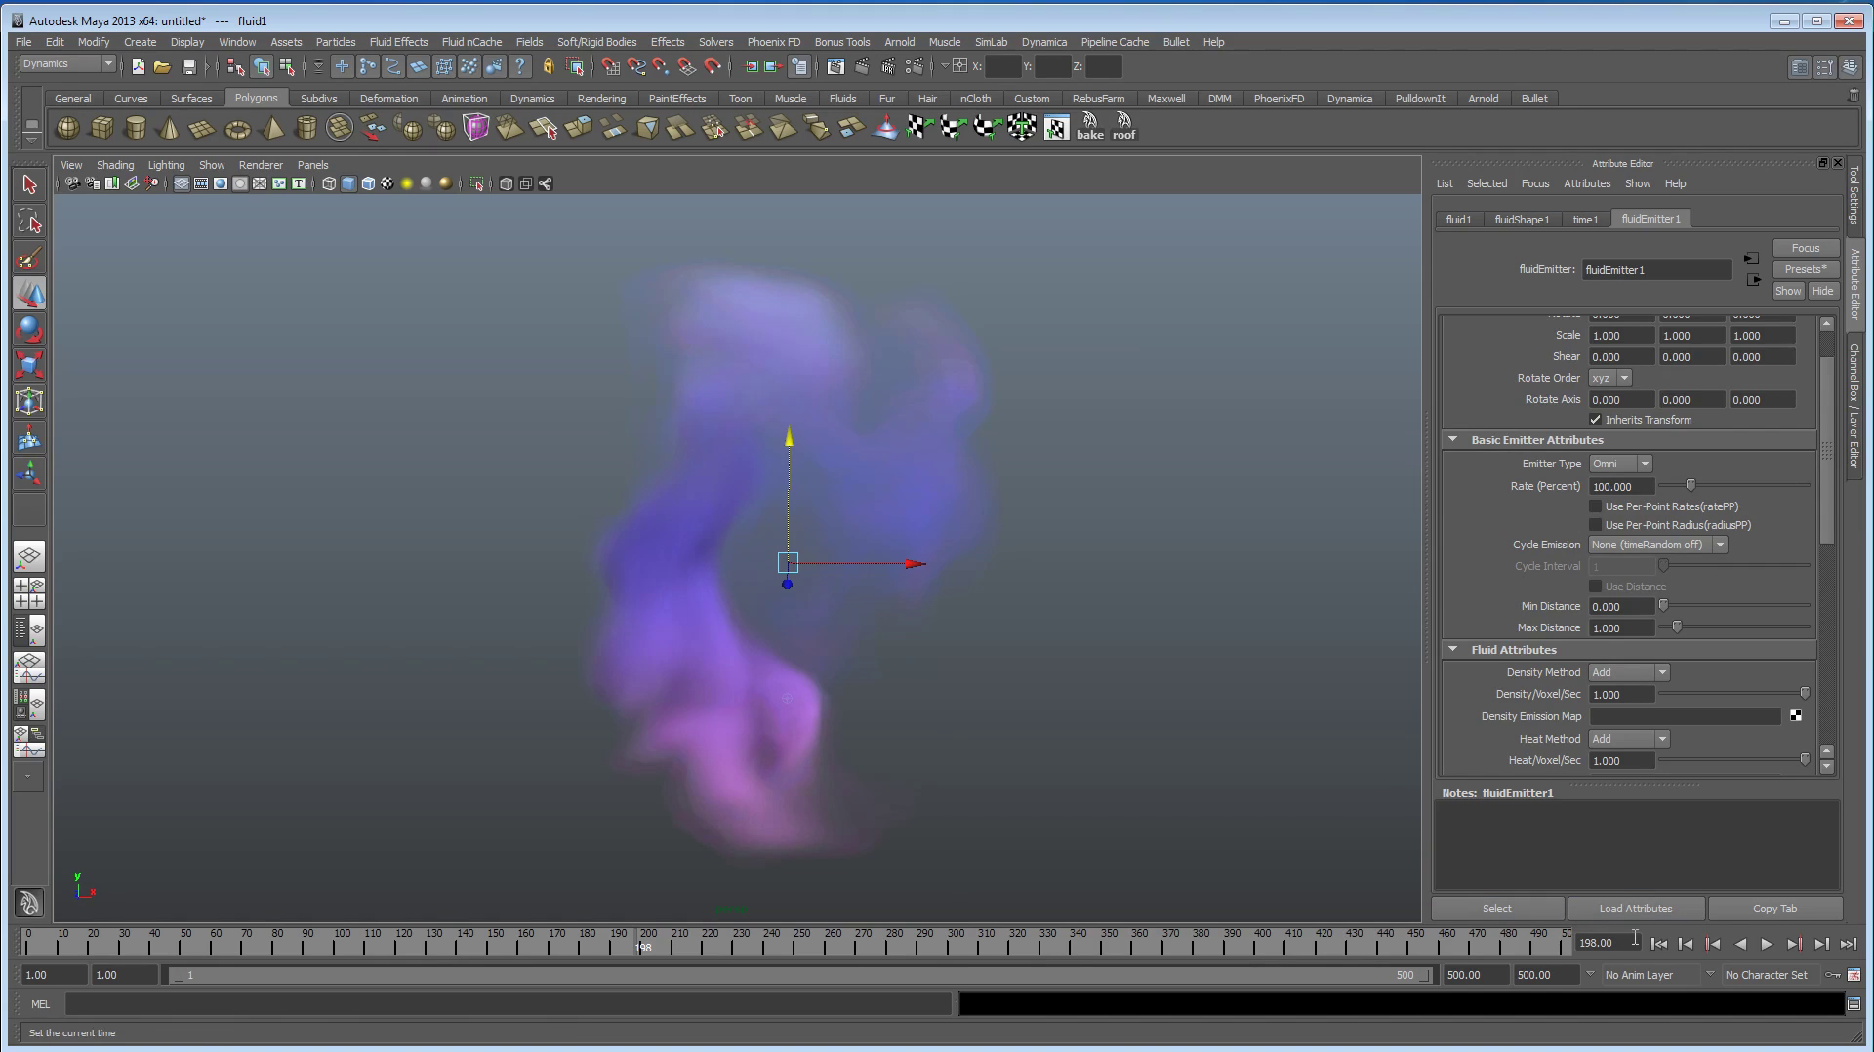
click(1645, 486)
text(200)
key(Return)
Step: Key the emitter Rate at 0 on frame 1
click(1657, 943)
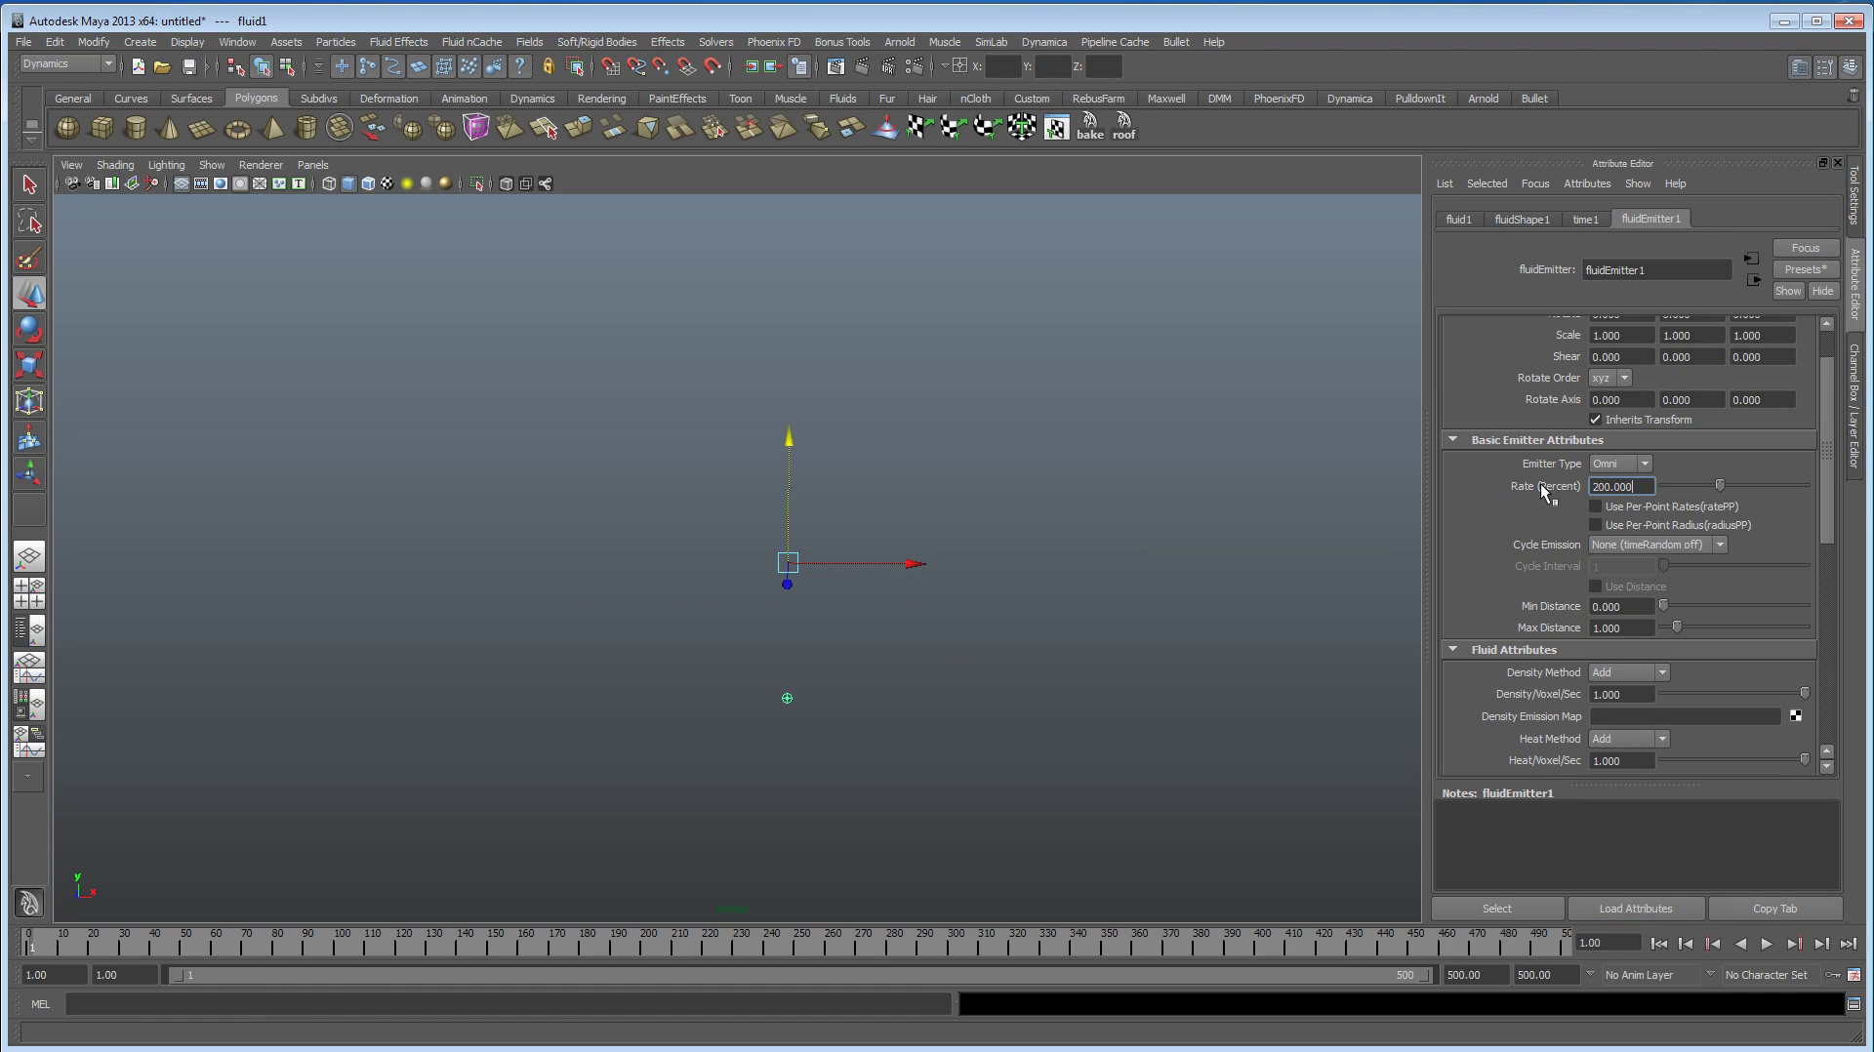
right_click(1540, 483)
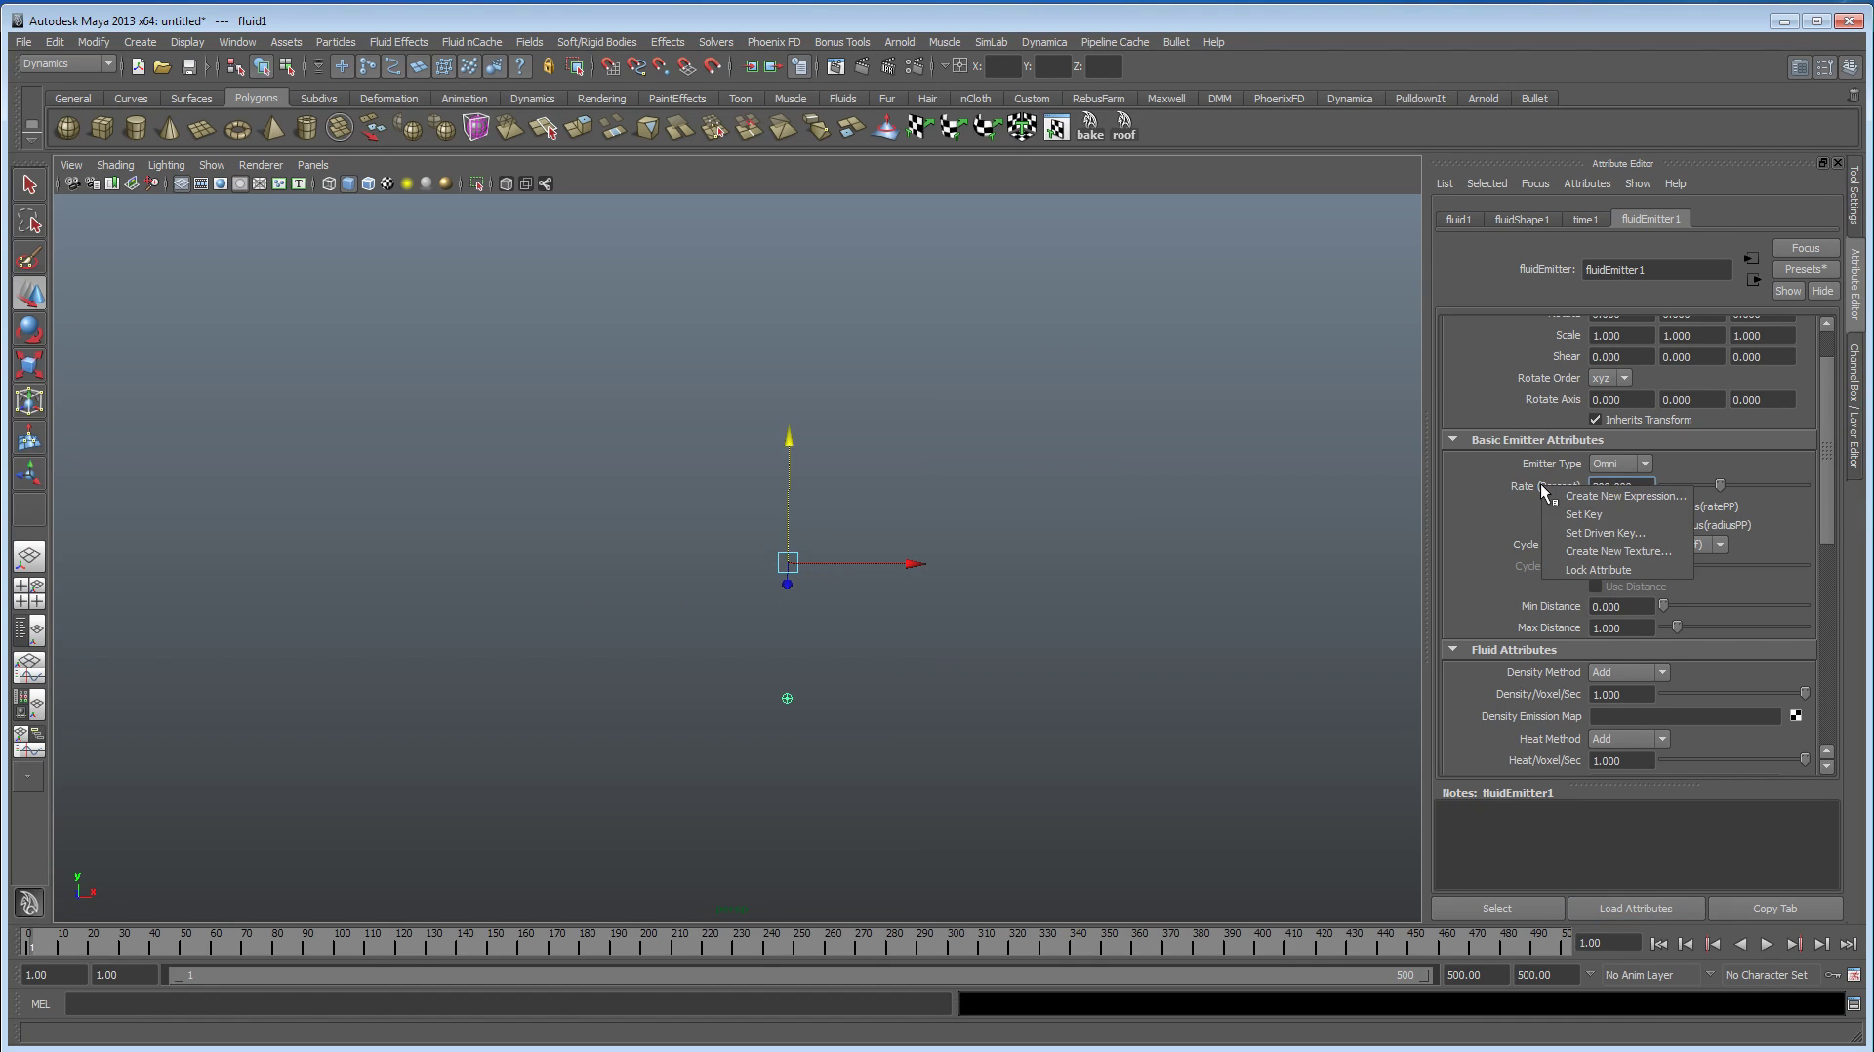
click(1560, 516)
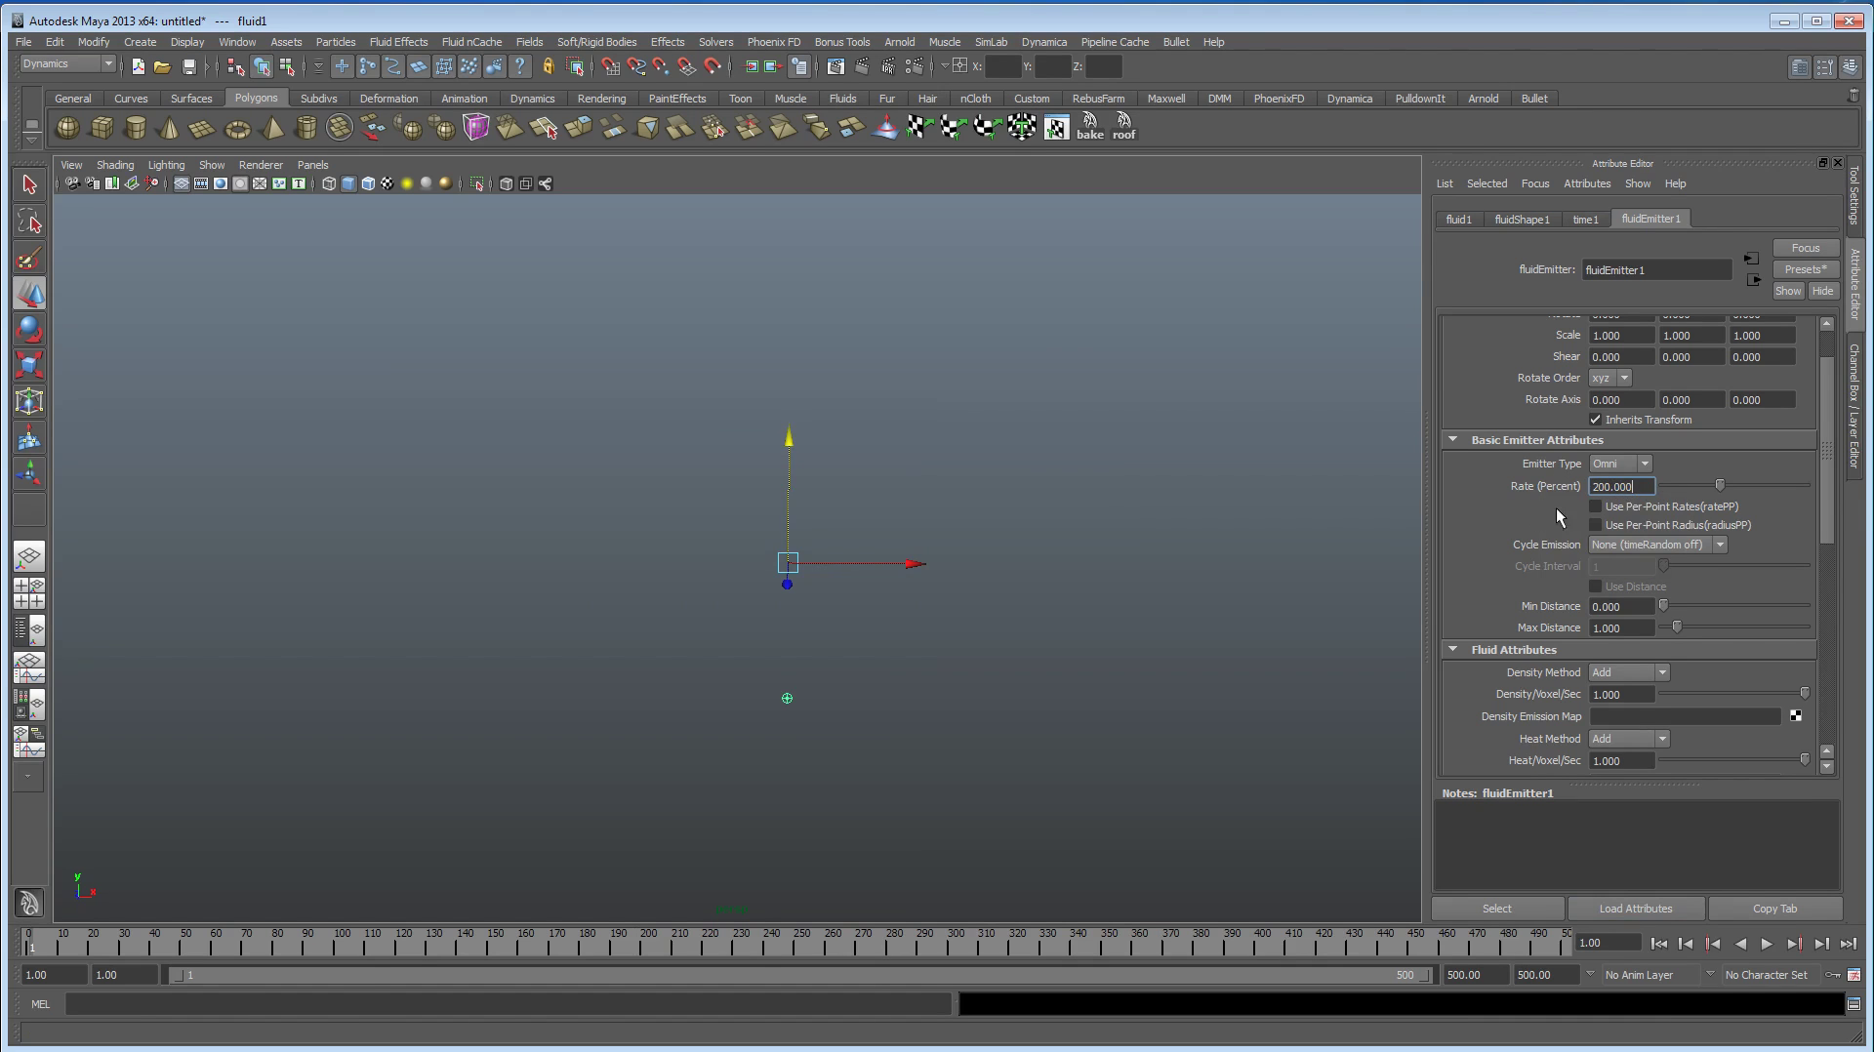
click(1645, 486)
text(0)
key(Return)
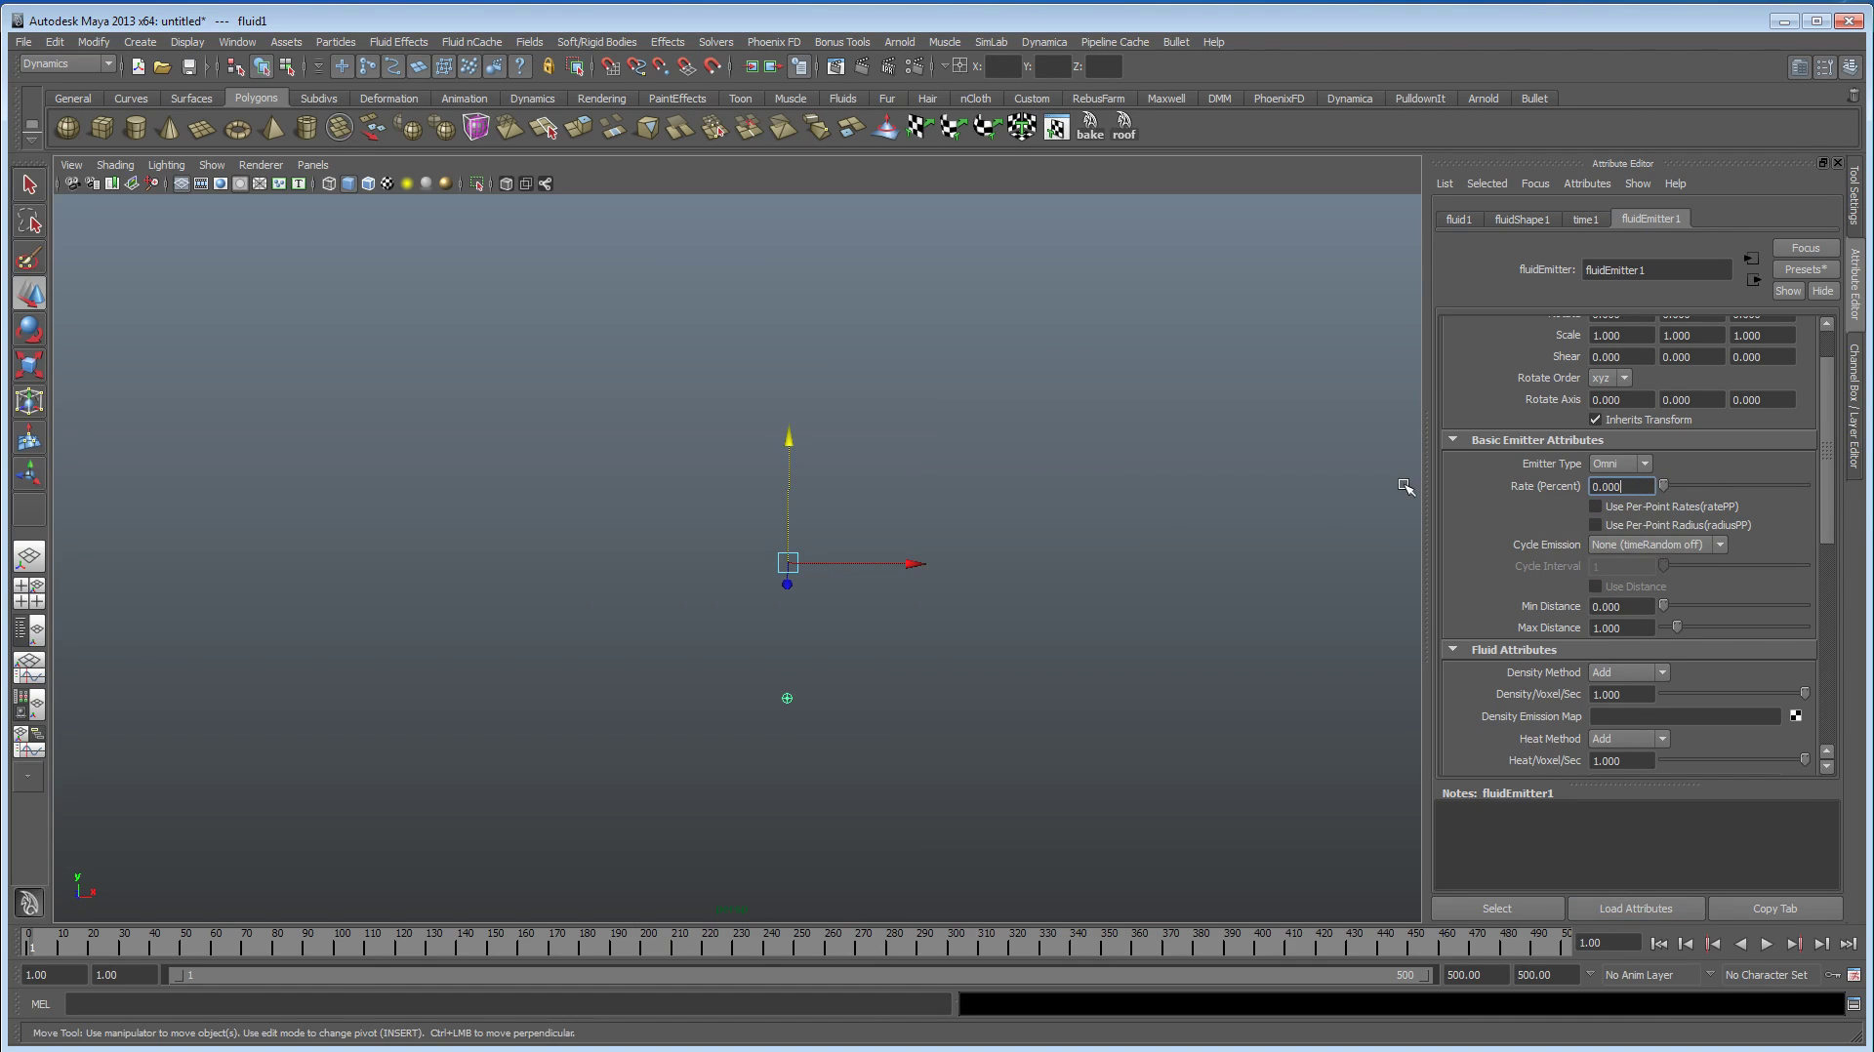
right_click(1536, 484)
click(1562, 510)
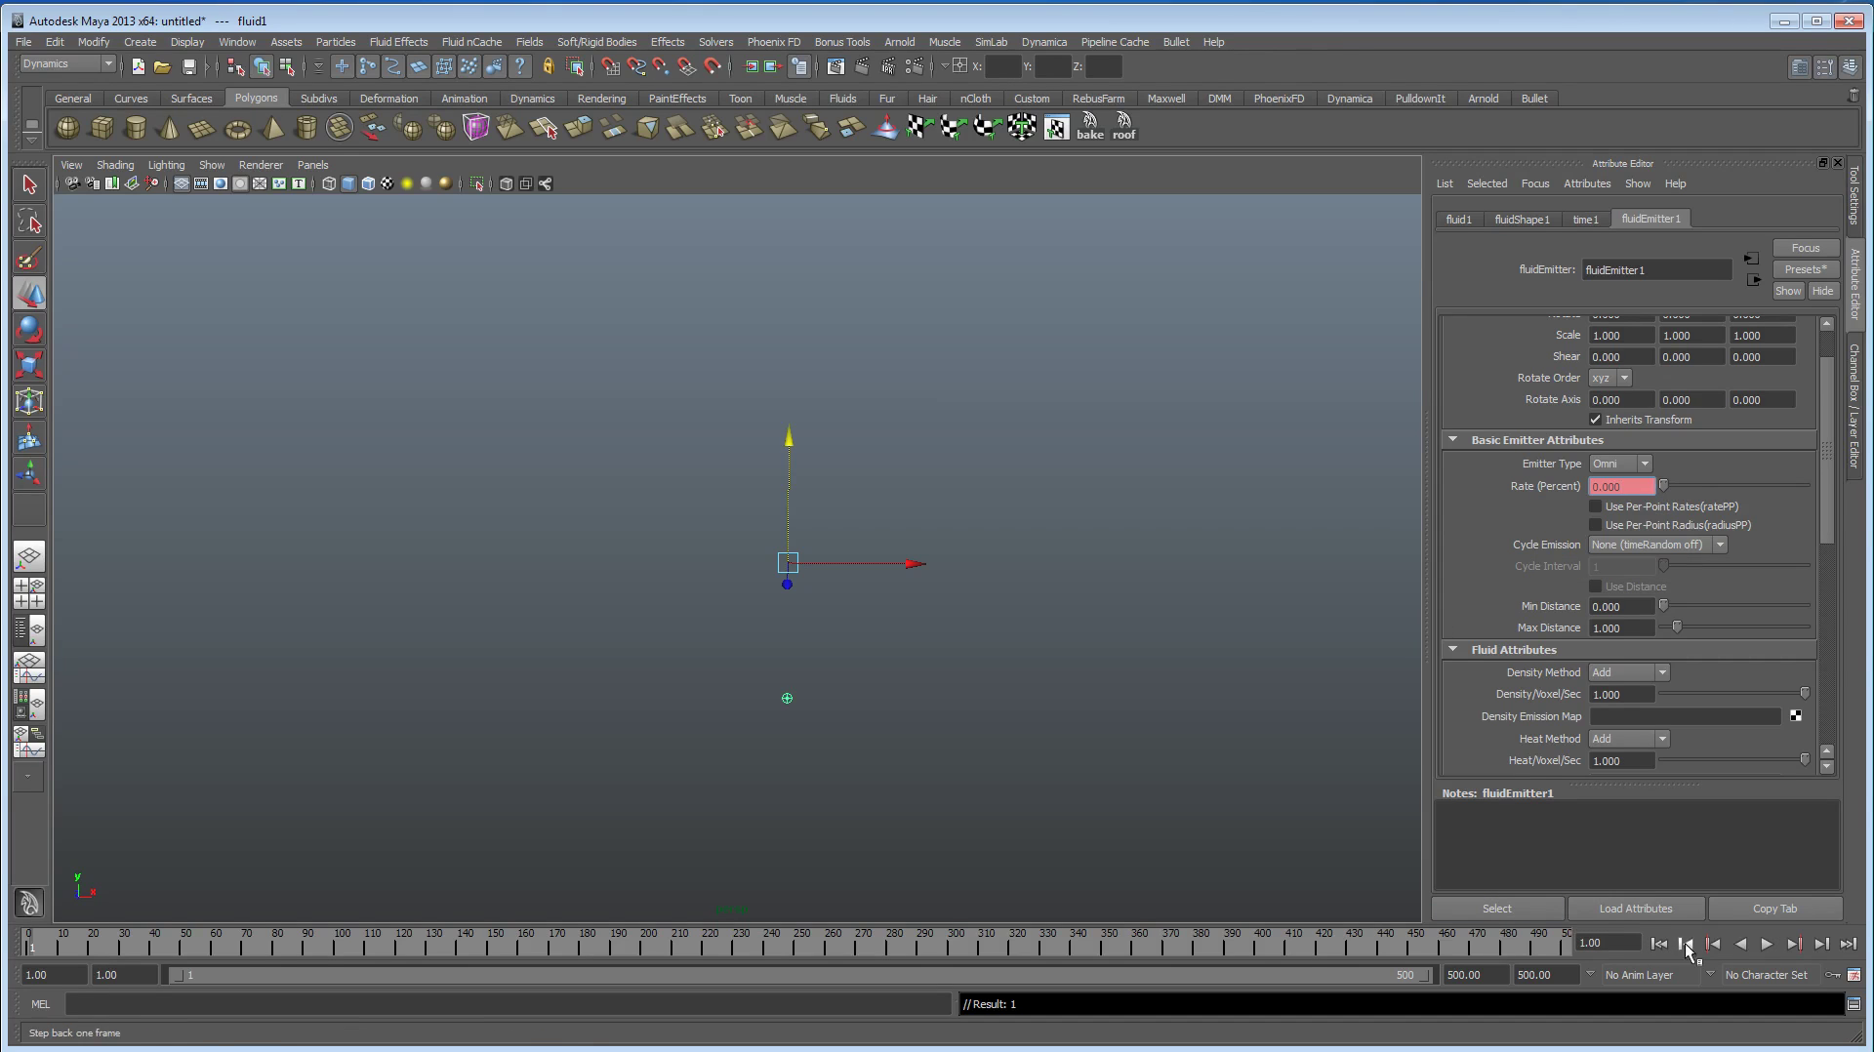
Step: Set further Rate keys at frames 18 and 85
click(1767, 944)
click(1766, 944)
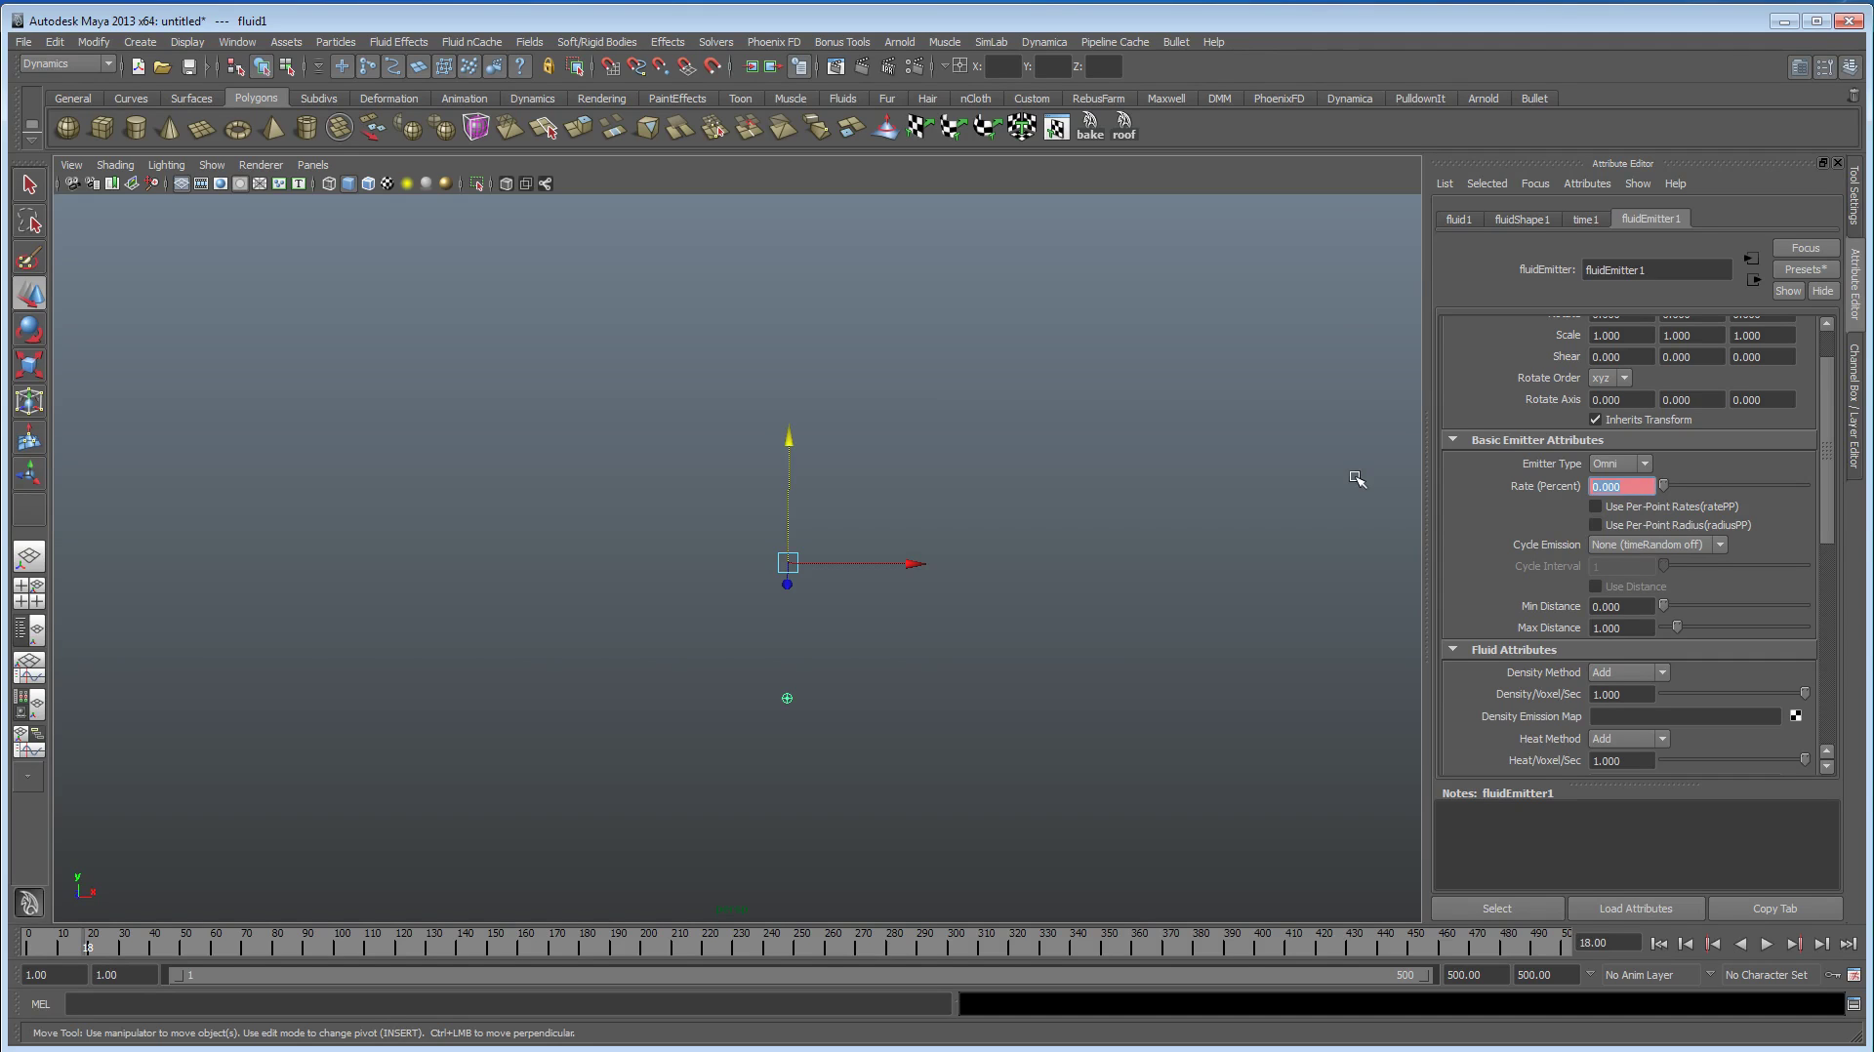
right_click(1563, 486)
click(1573, 514)
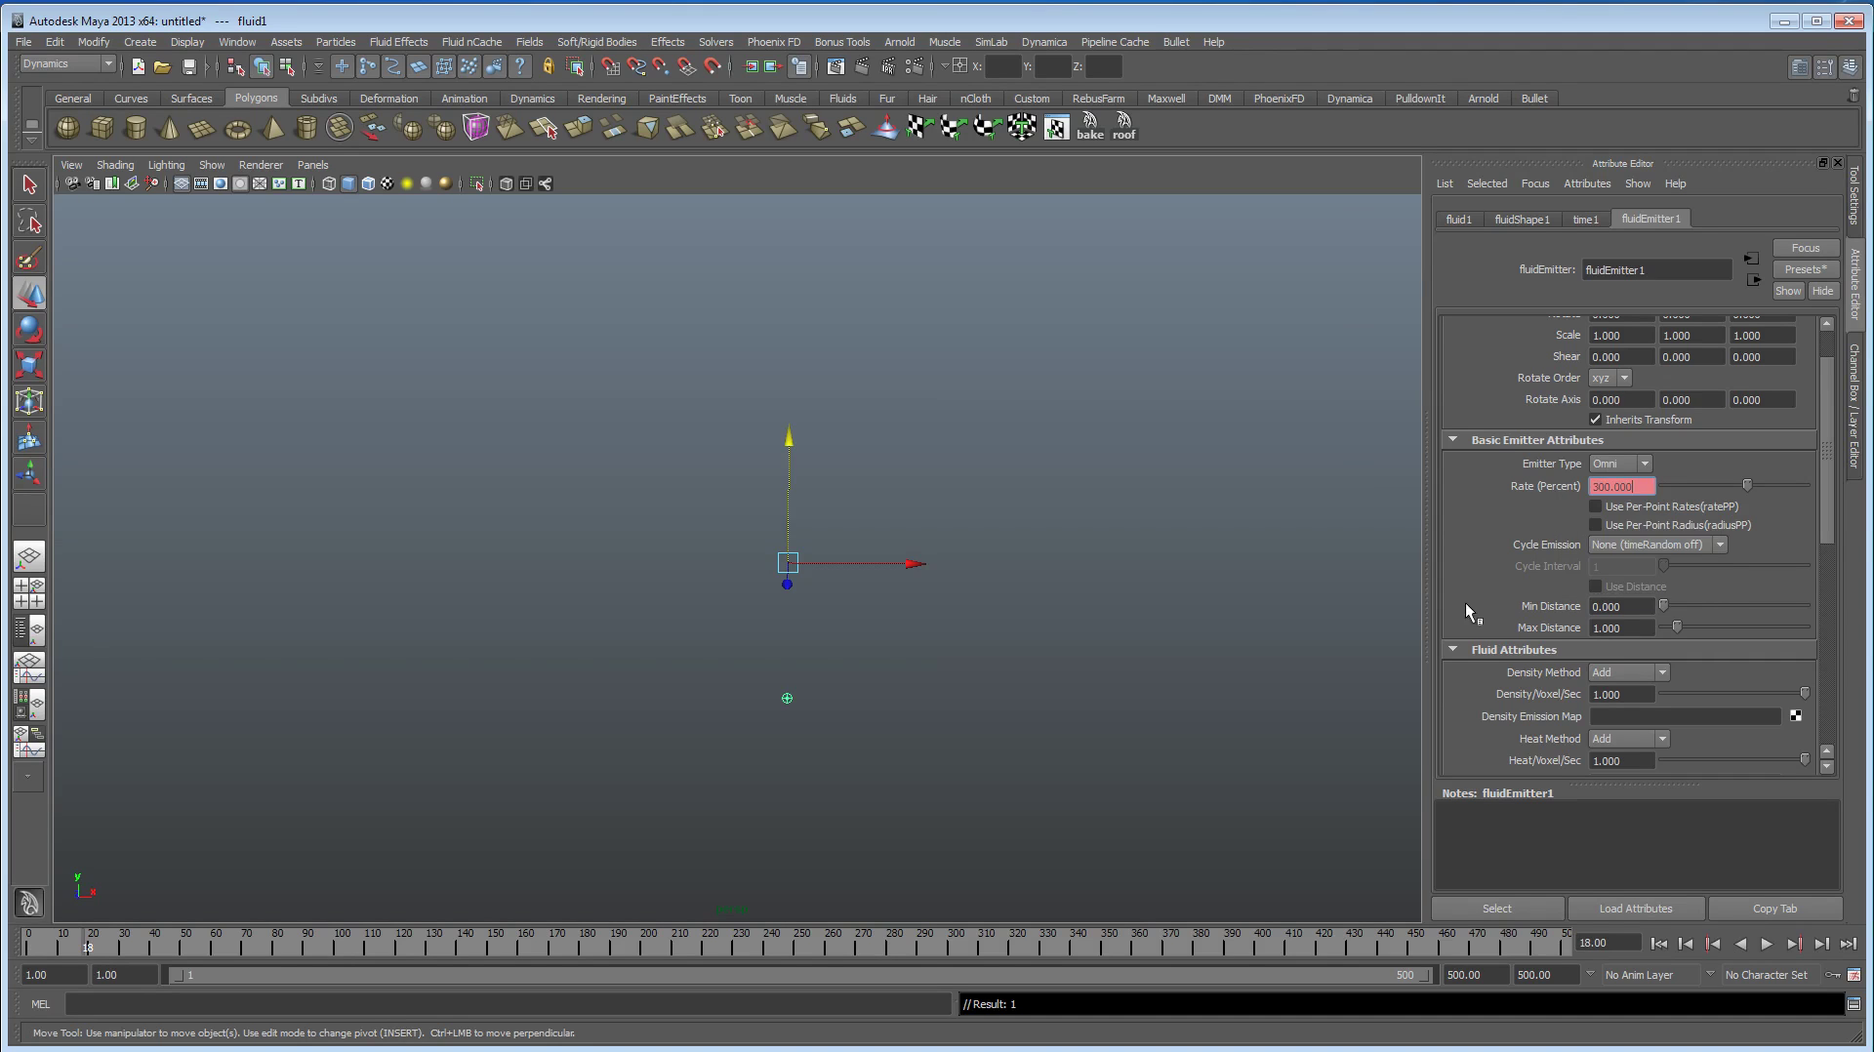
click(1766, 943)
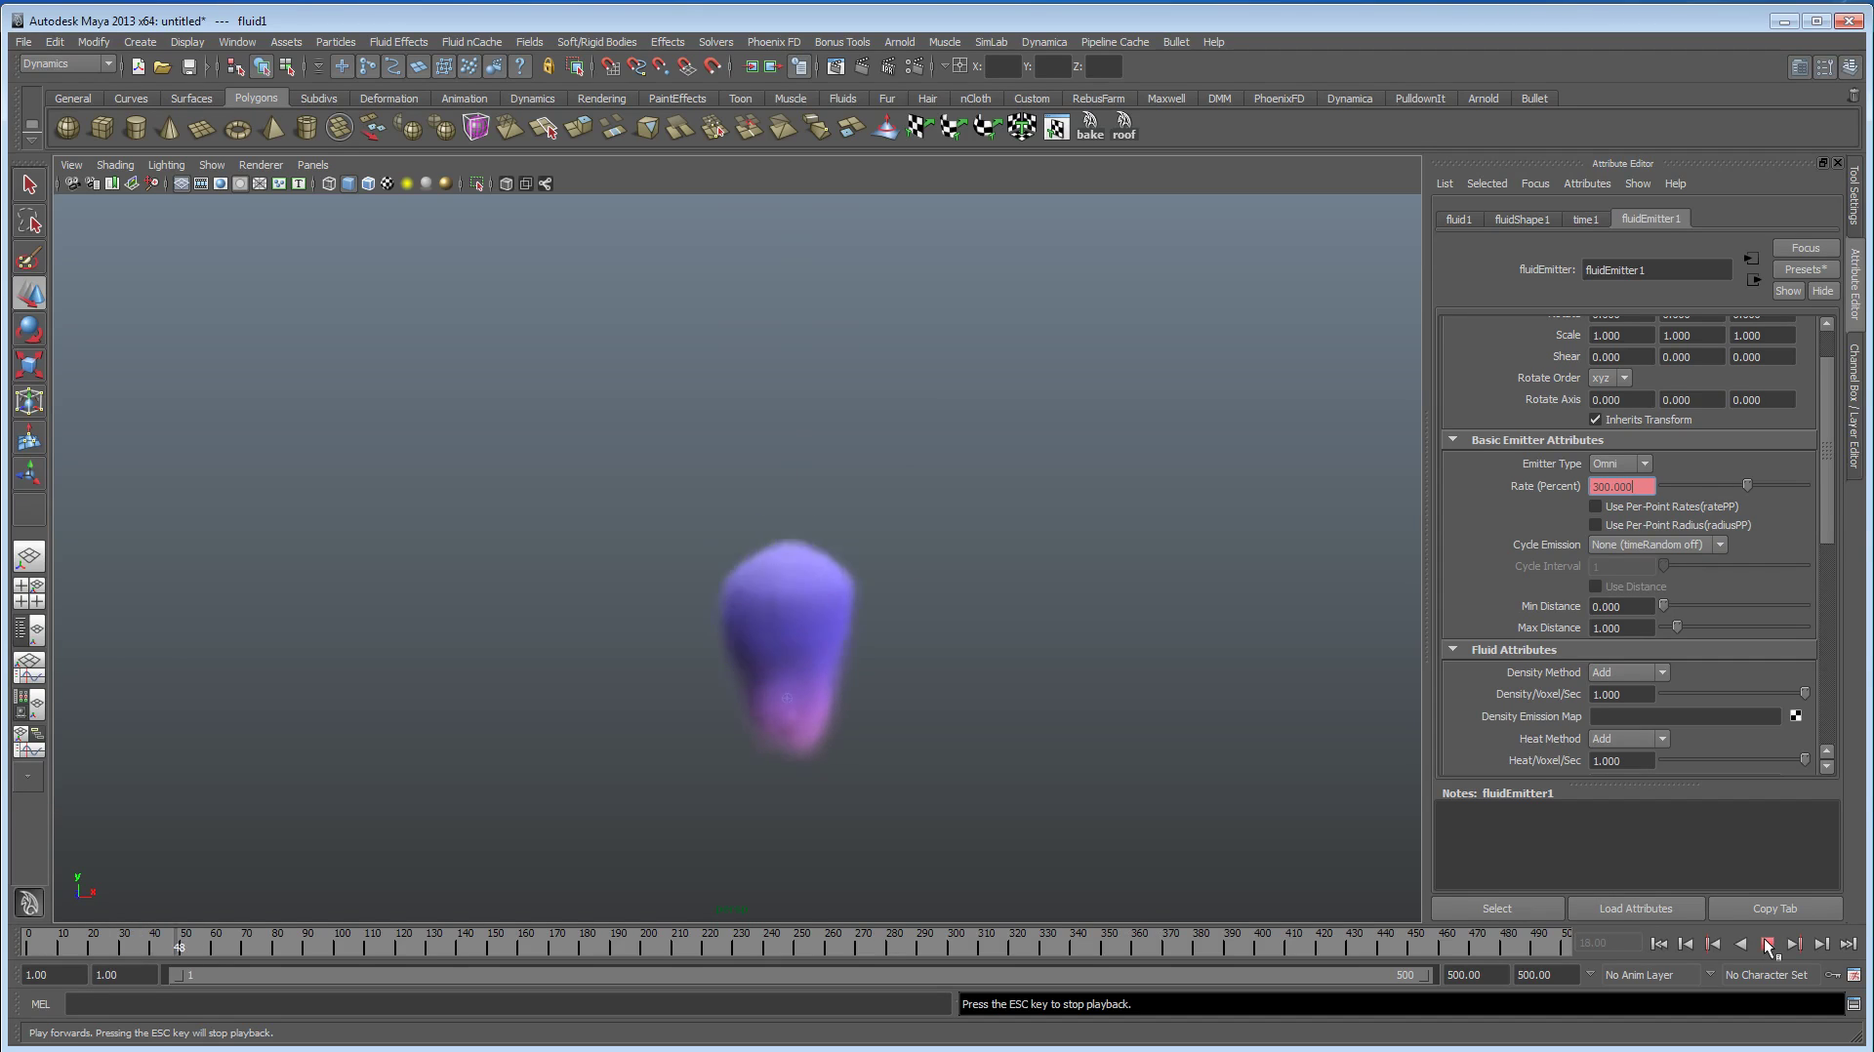
key(Escape)
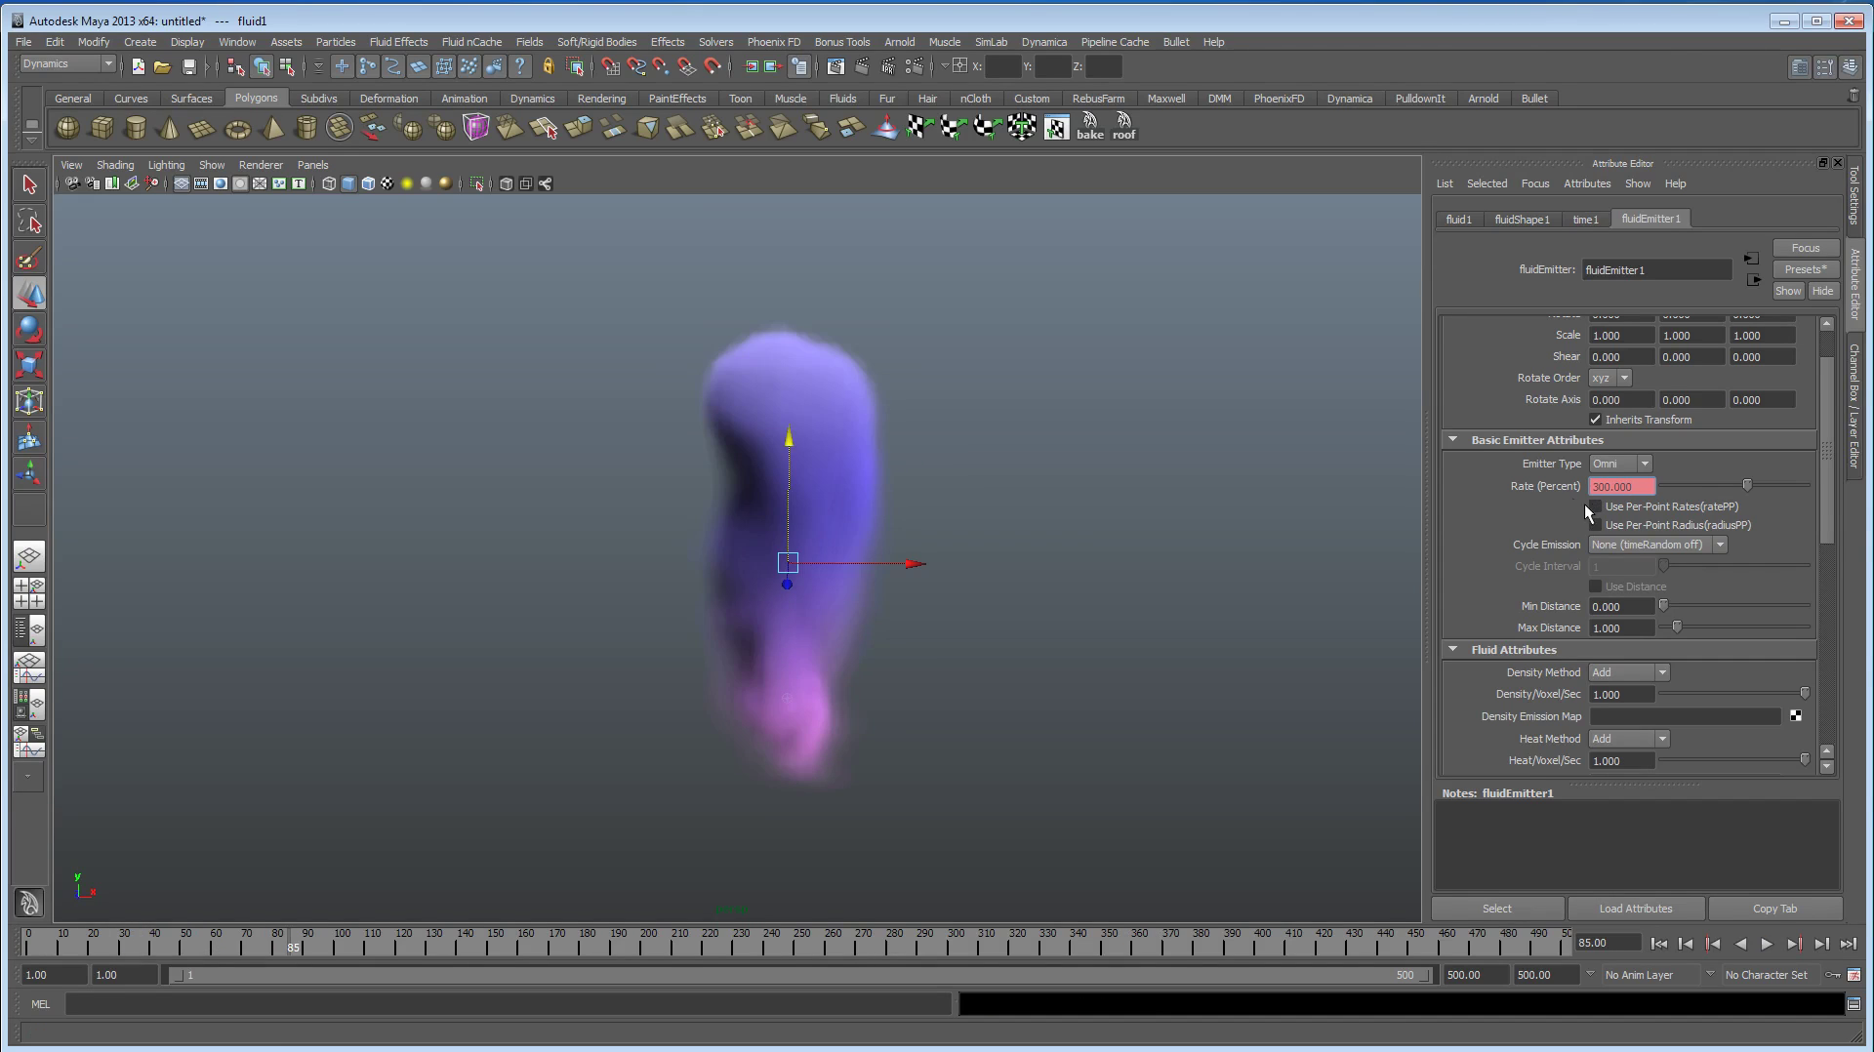
right_click(1554, 495)
click(1573, 513)
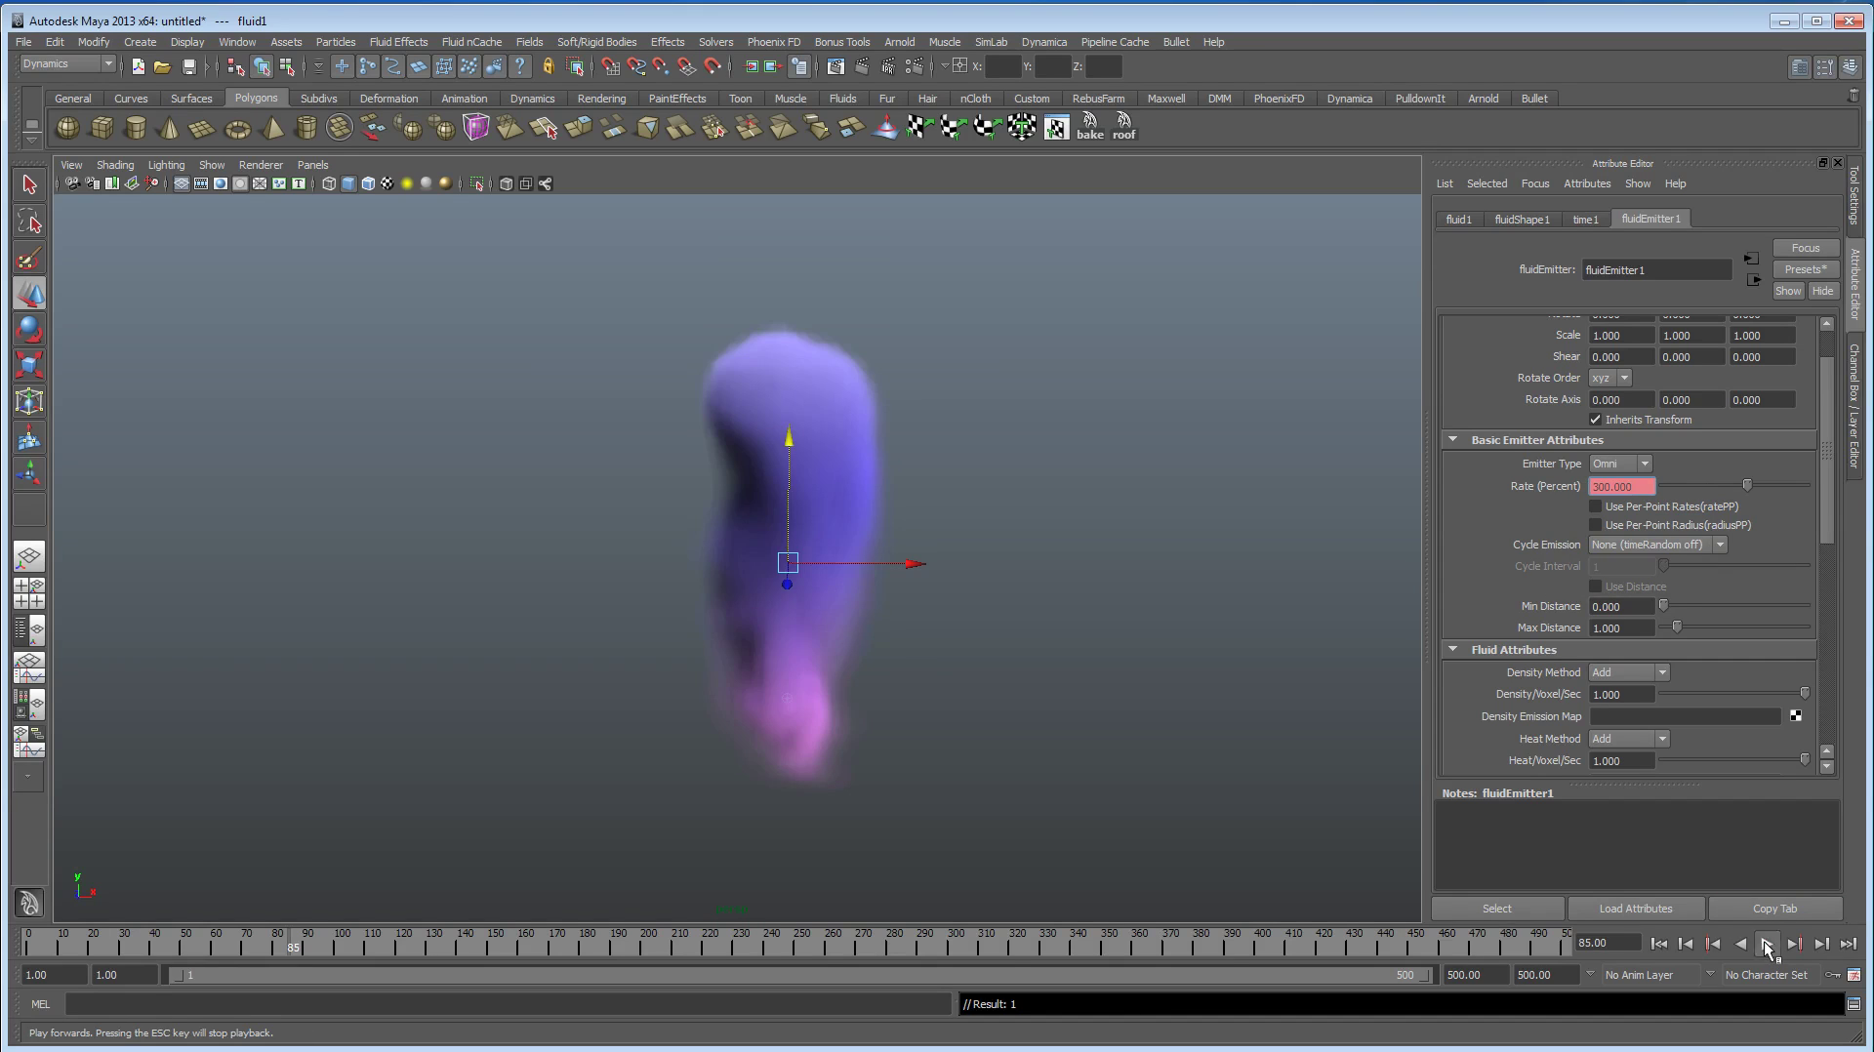
Step: Key the Rate back to 0 at frame 101, then replay to frame 117
click(1767, 944)
key(Escape)
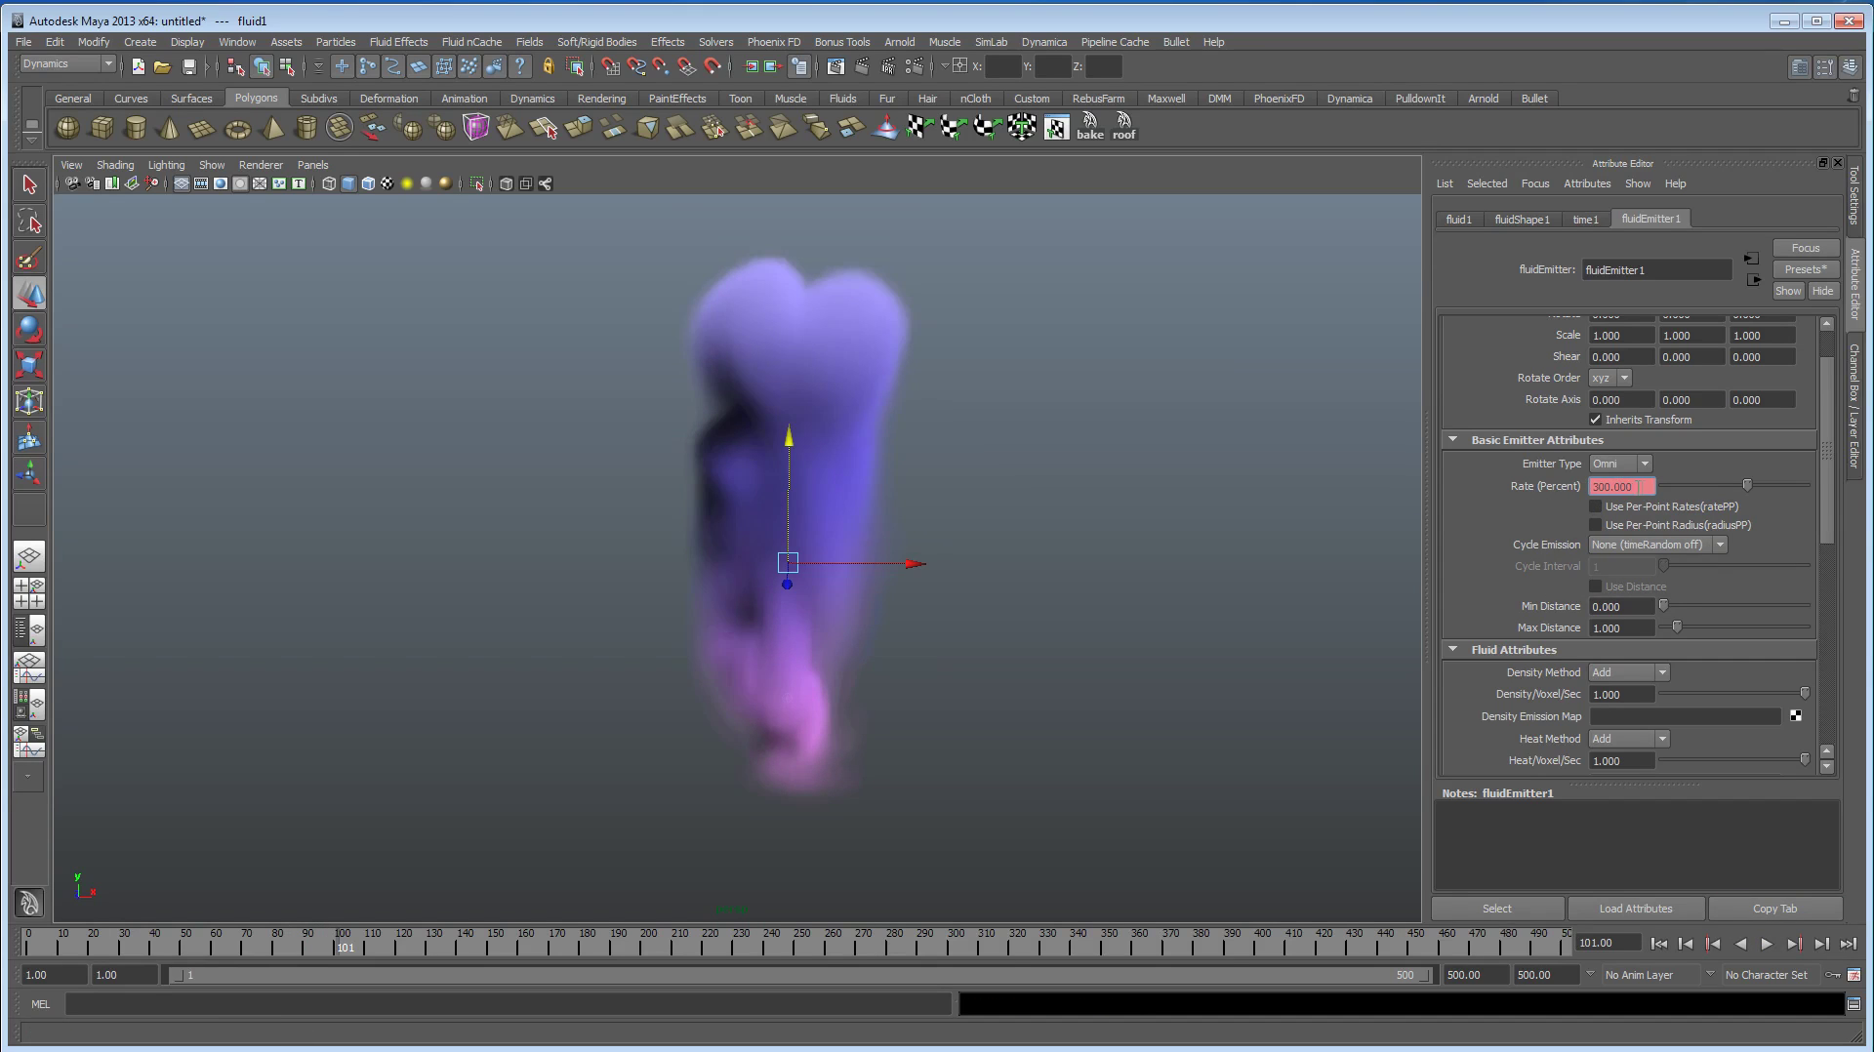
click(1649, 486)
text(0)
key(Return)
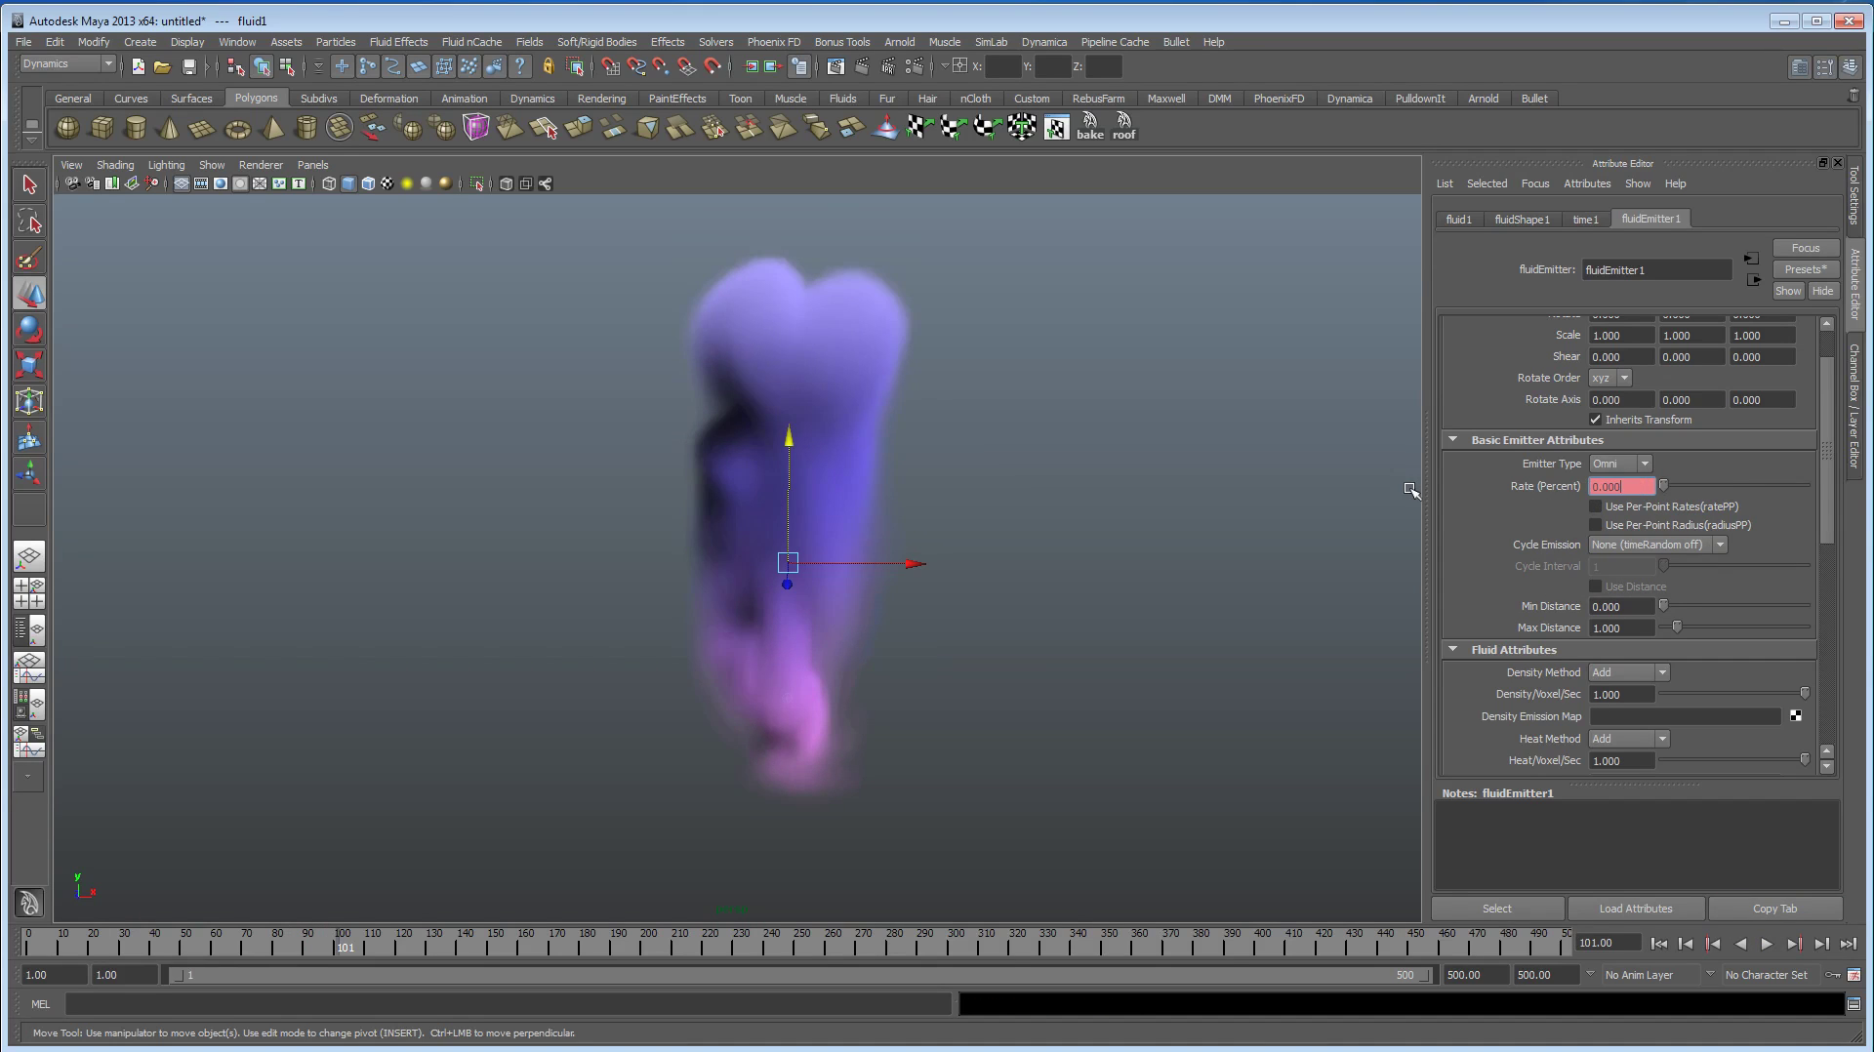
right_click(1515, 491)
click(1540, 520)
click(1658, 944)
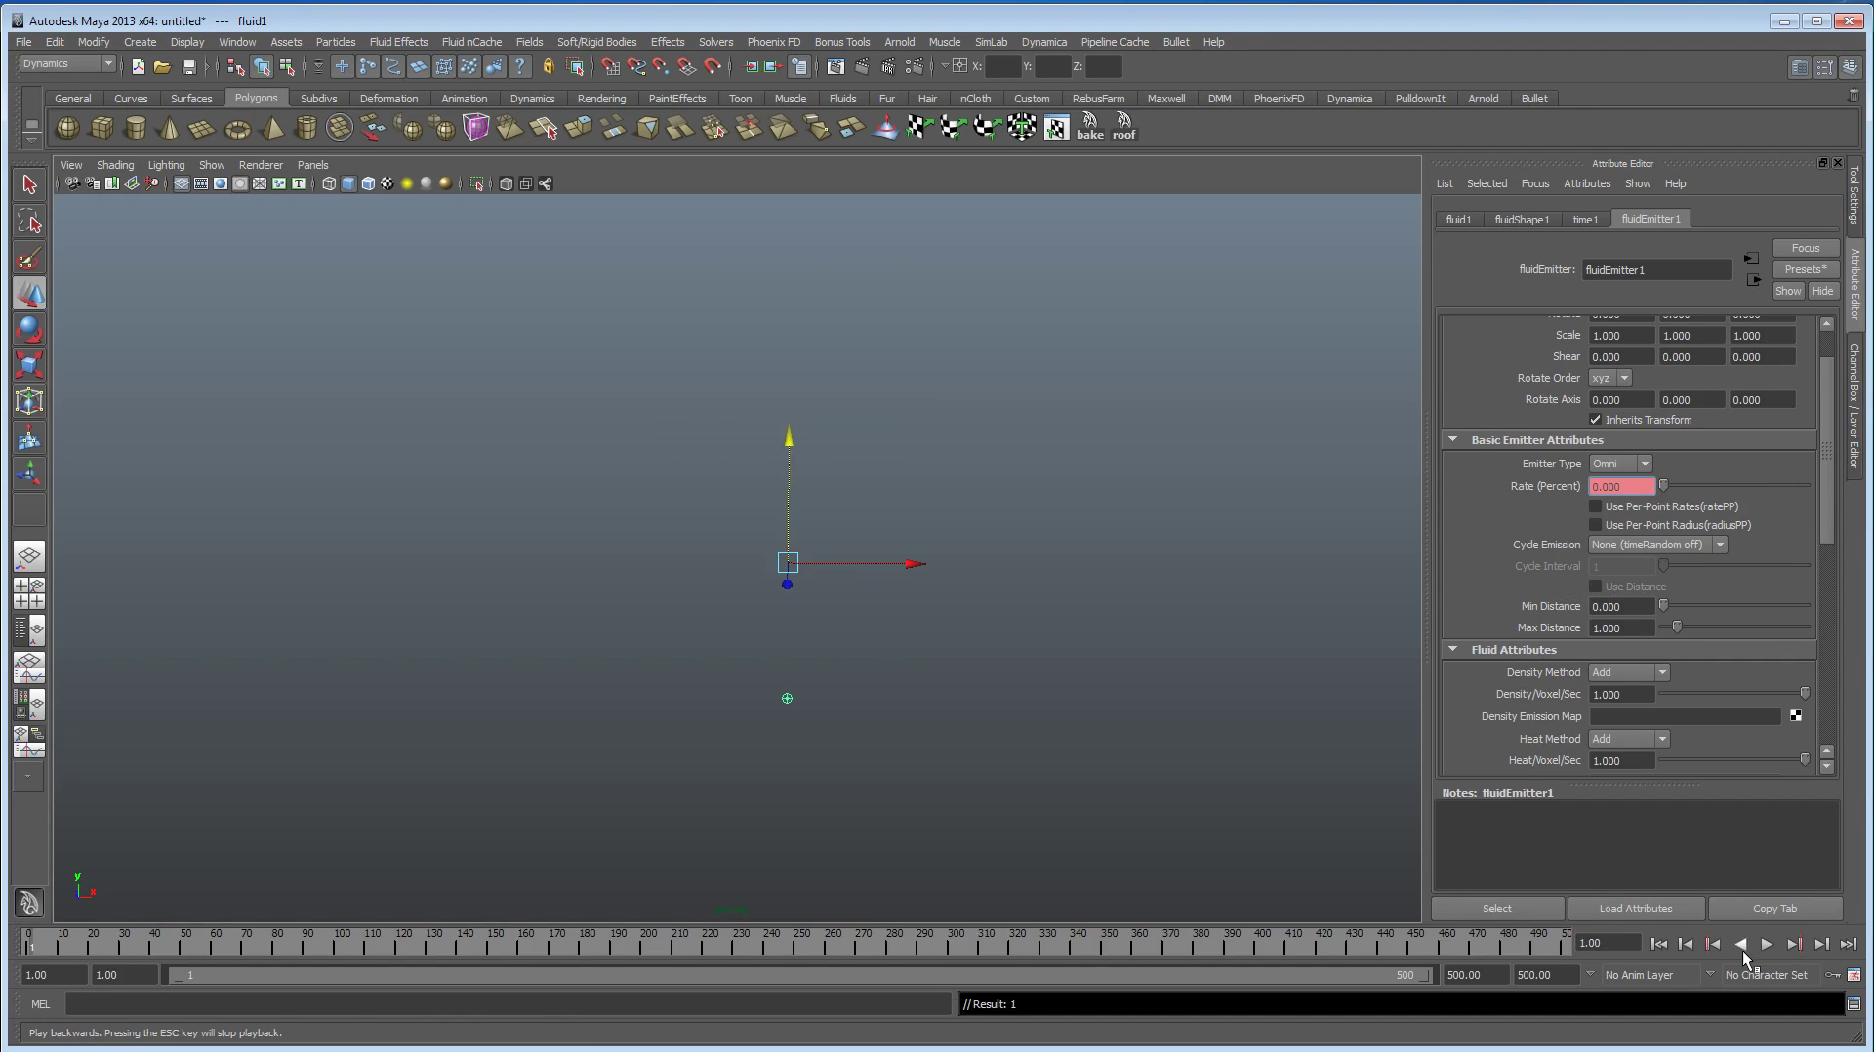
click(1766, 943)
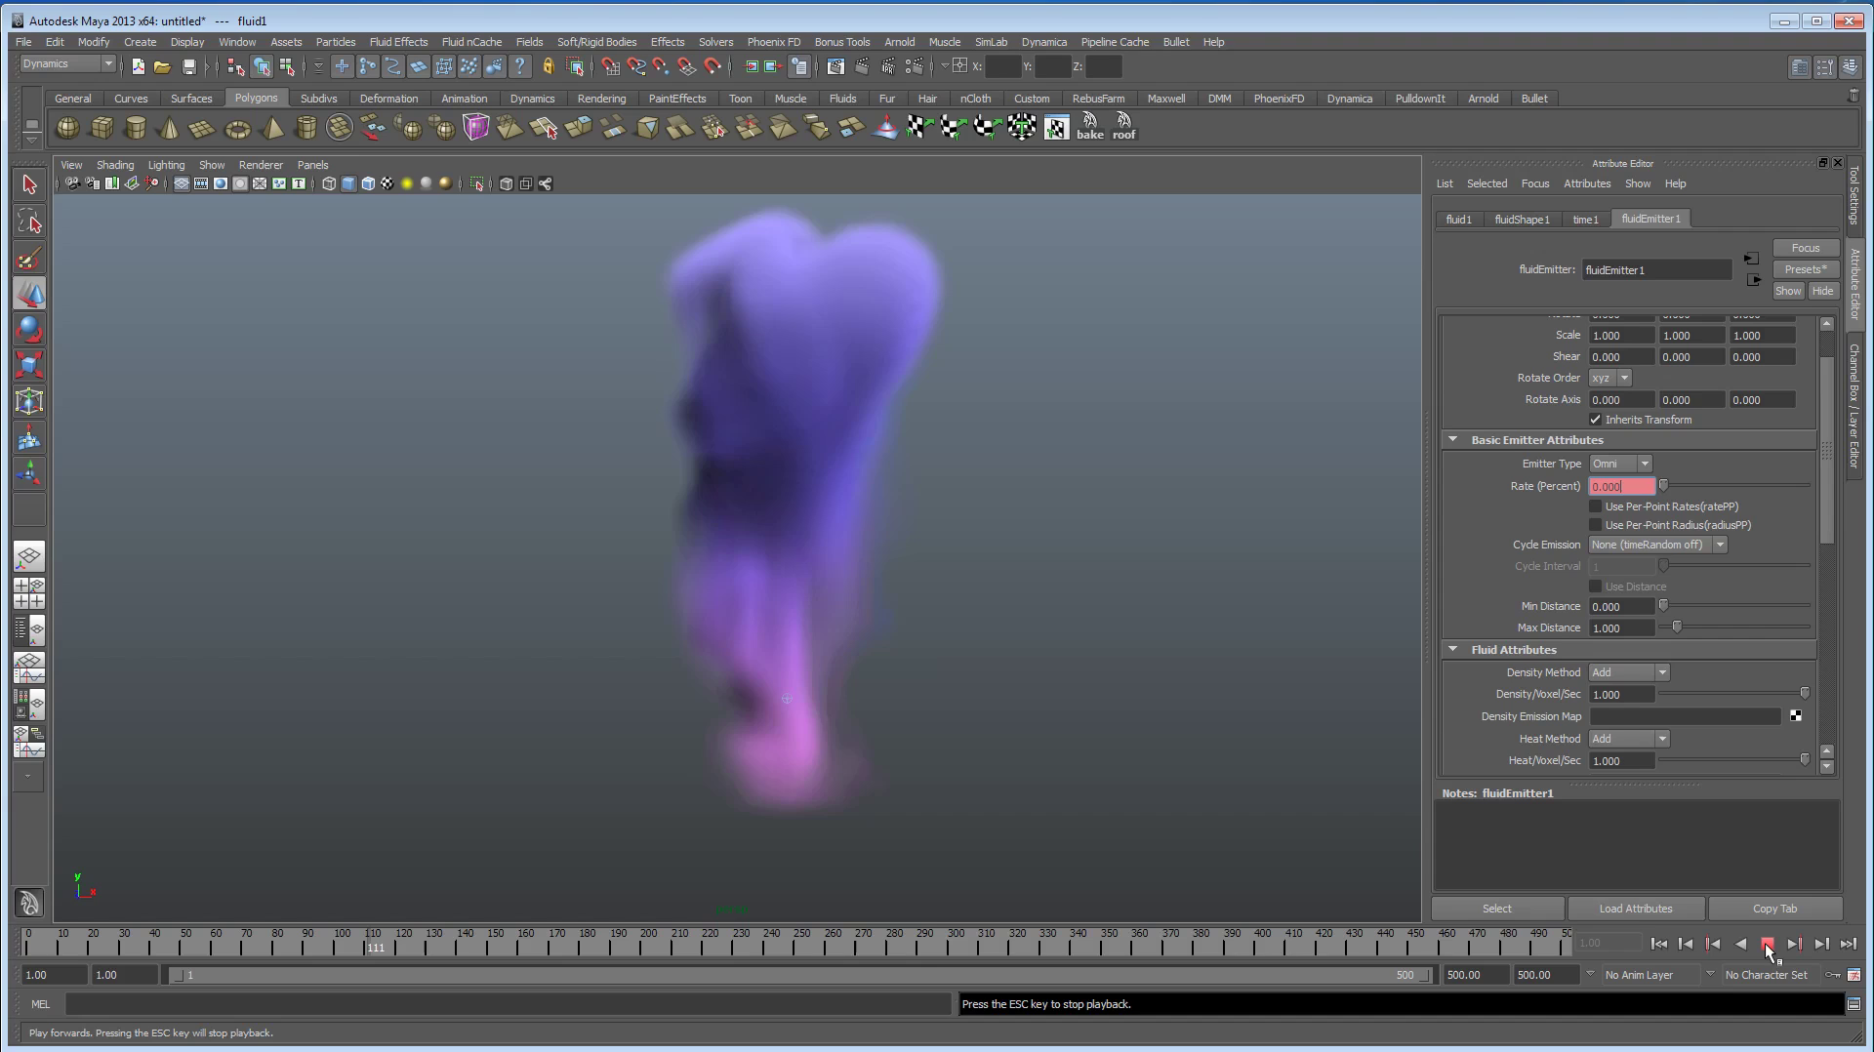
click(1766, 945)
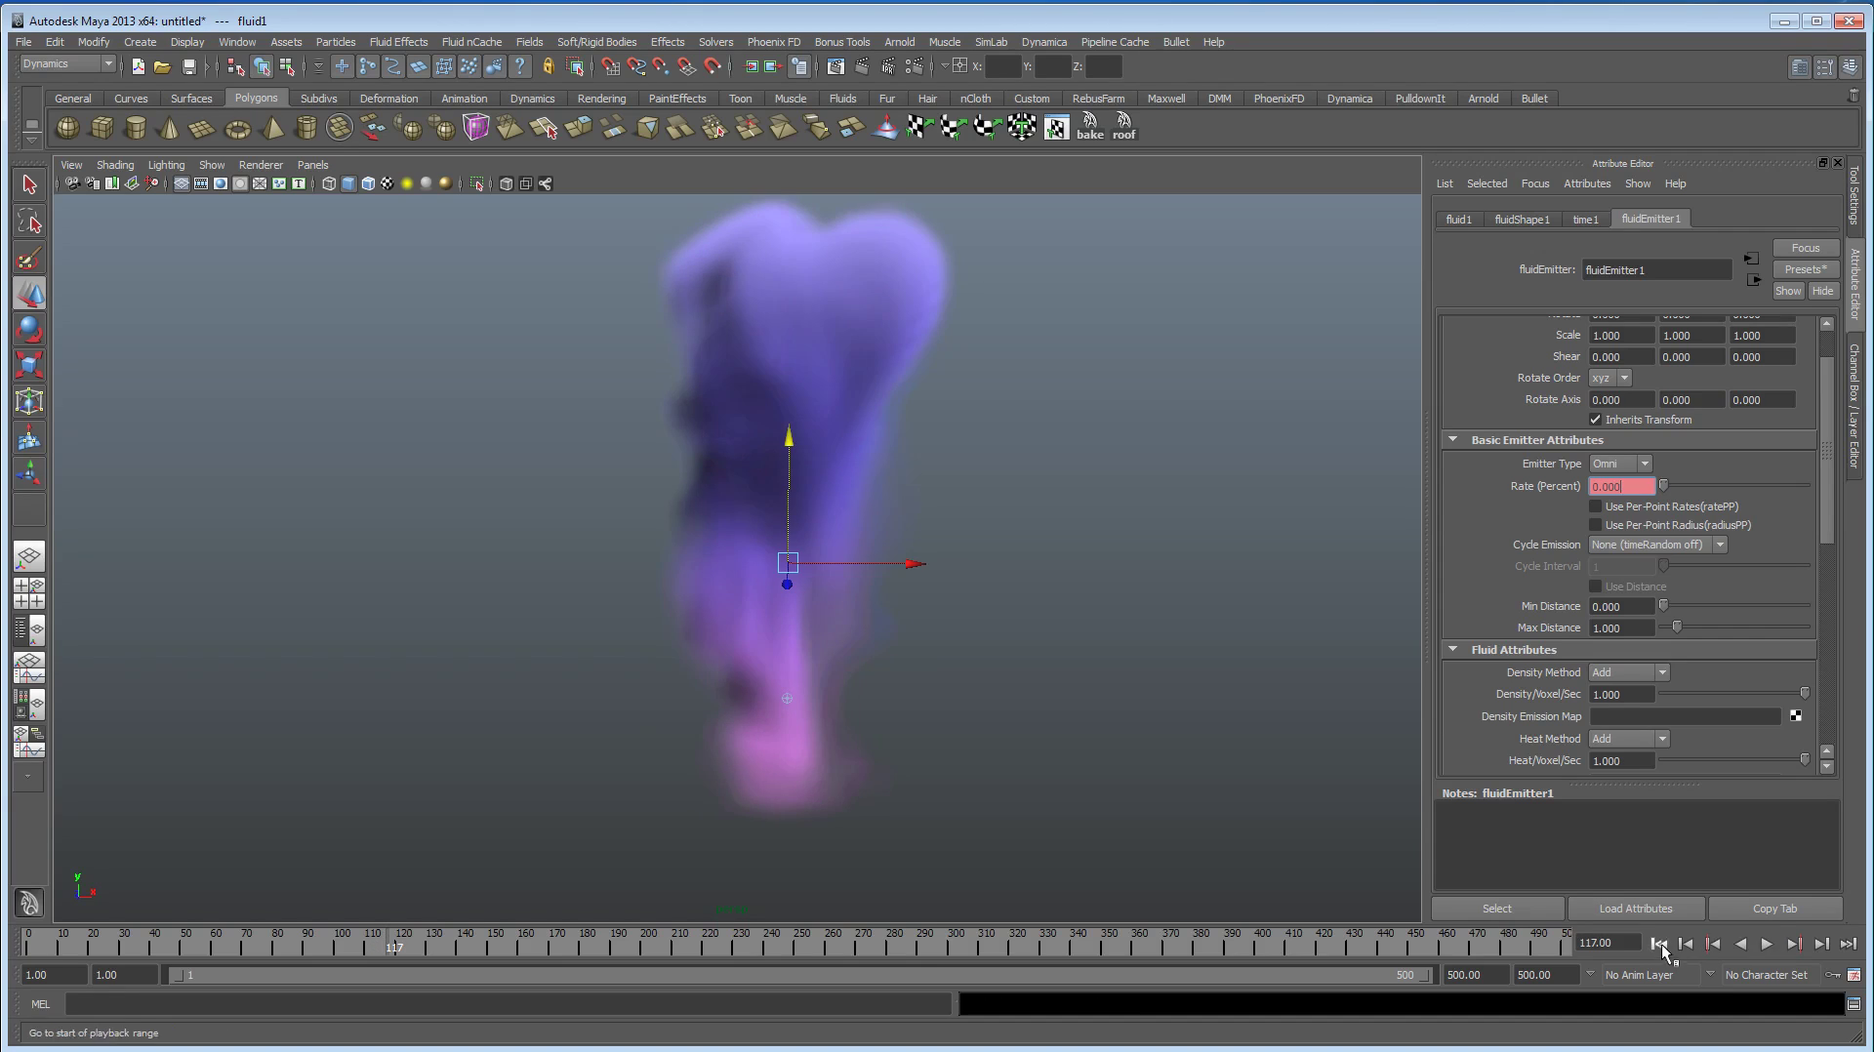
Step: Key the fluid shape's Buoyancy at 10 on frame 1
click(1454, 221)
click(1515, 220)
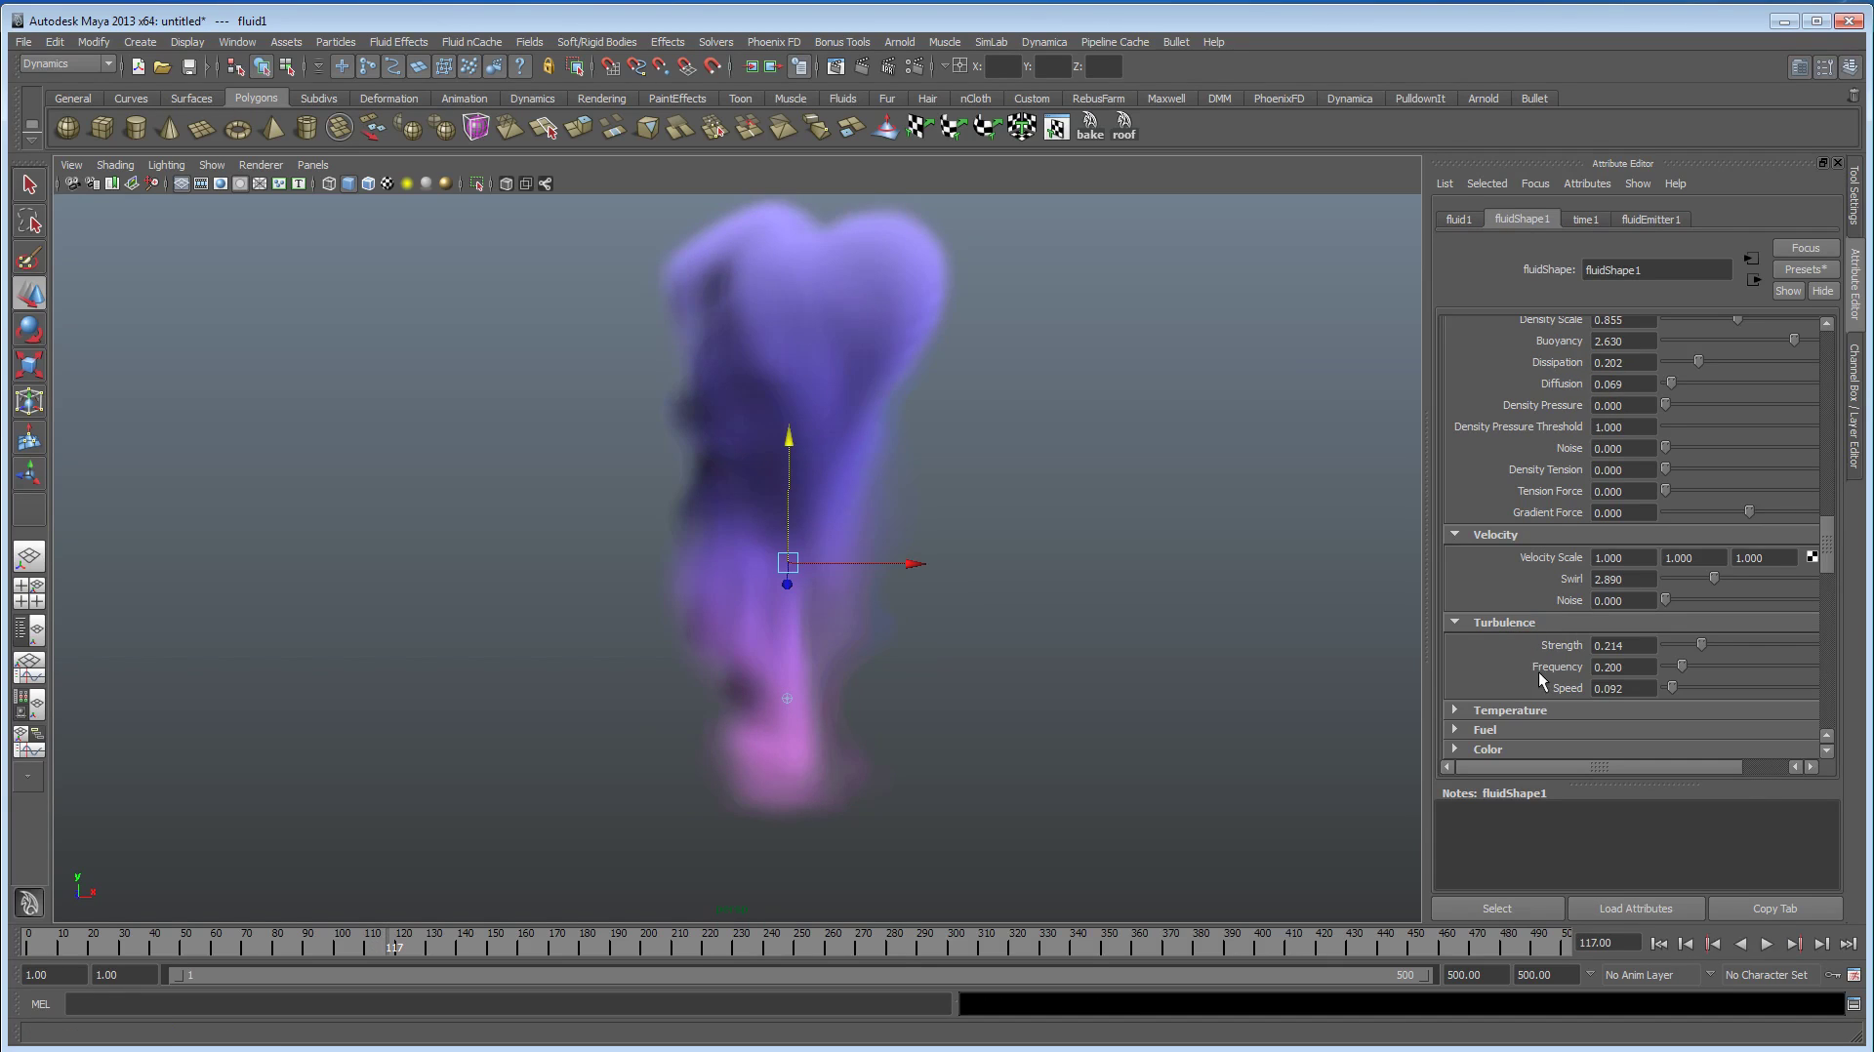
scroll(1527, 642, up, 3)
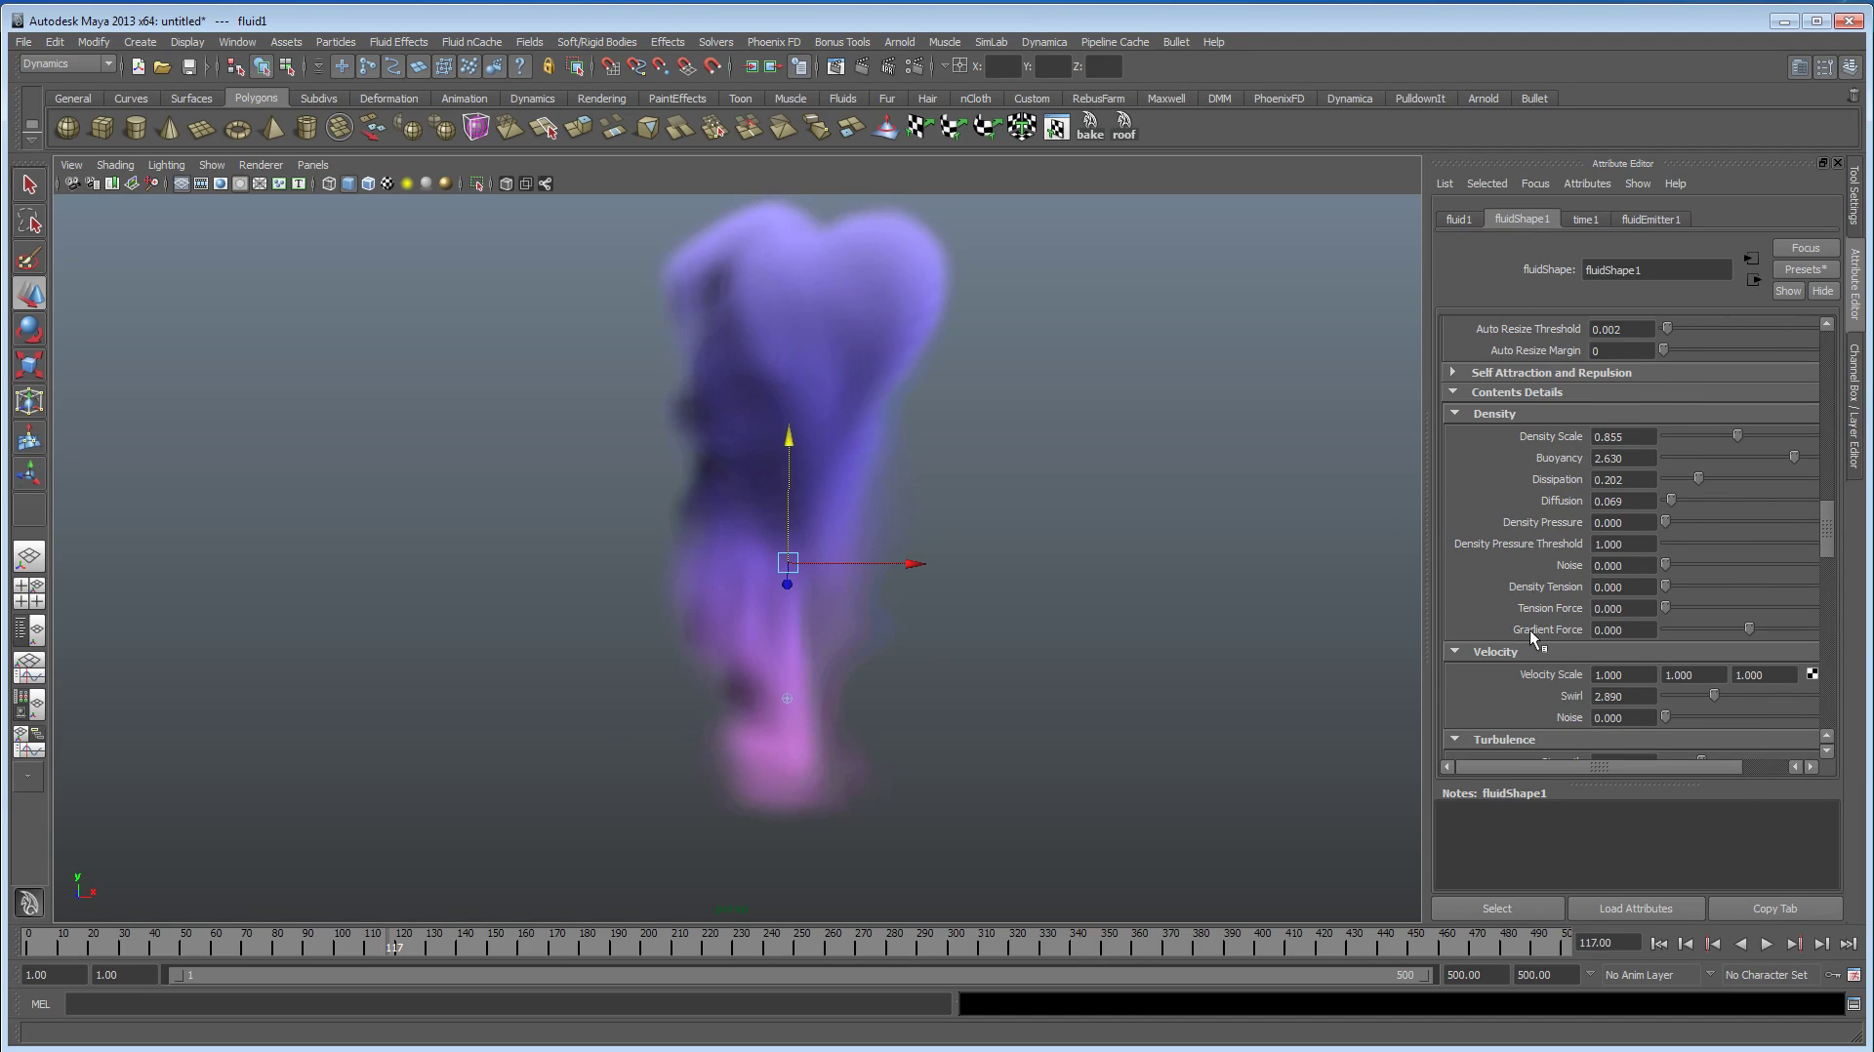
scroll(1530, 636, up, 2)
click(1657, 943)
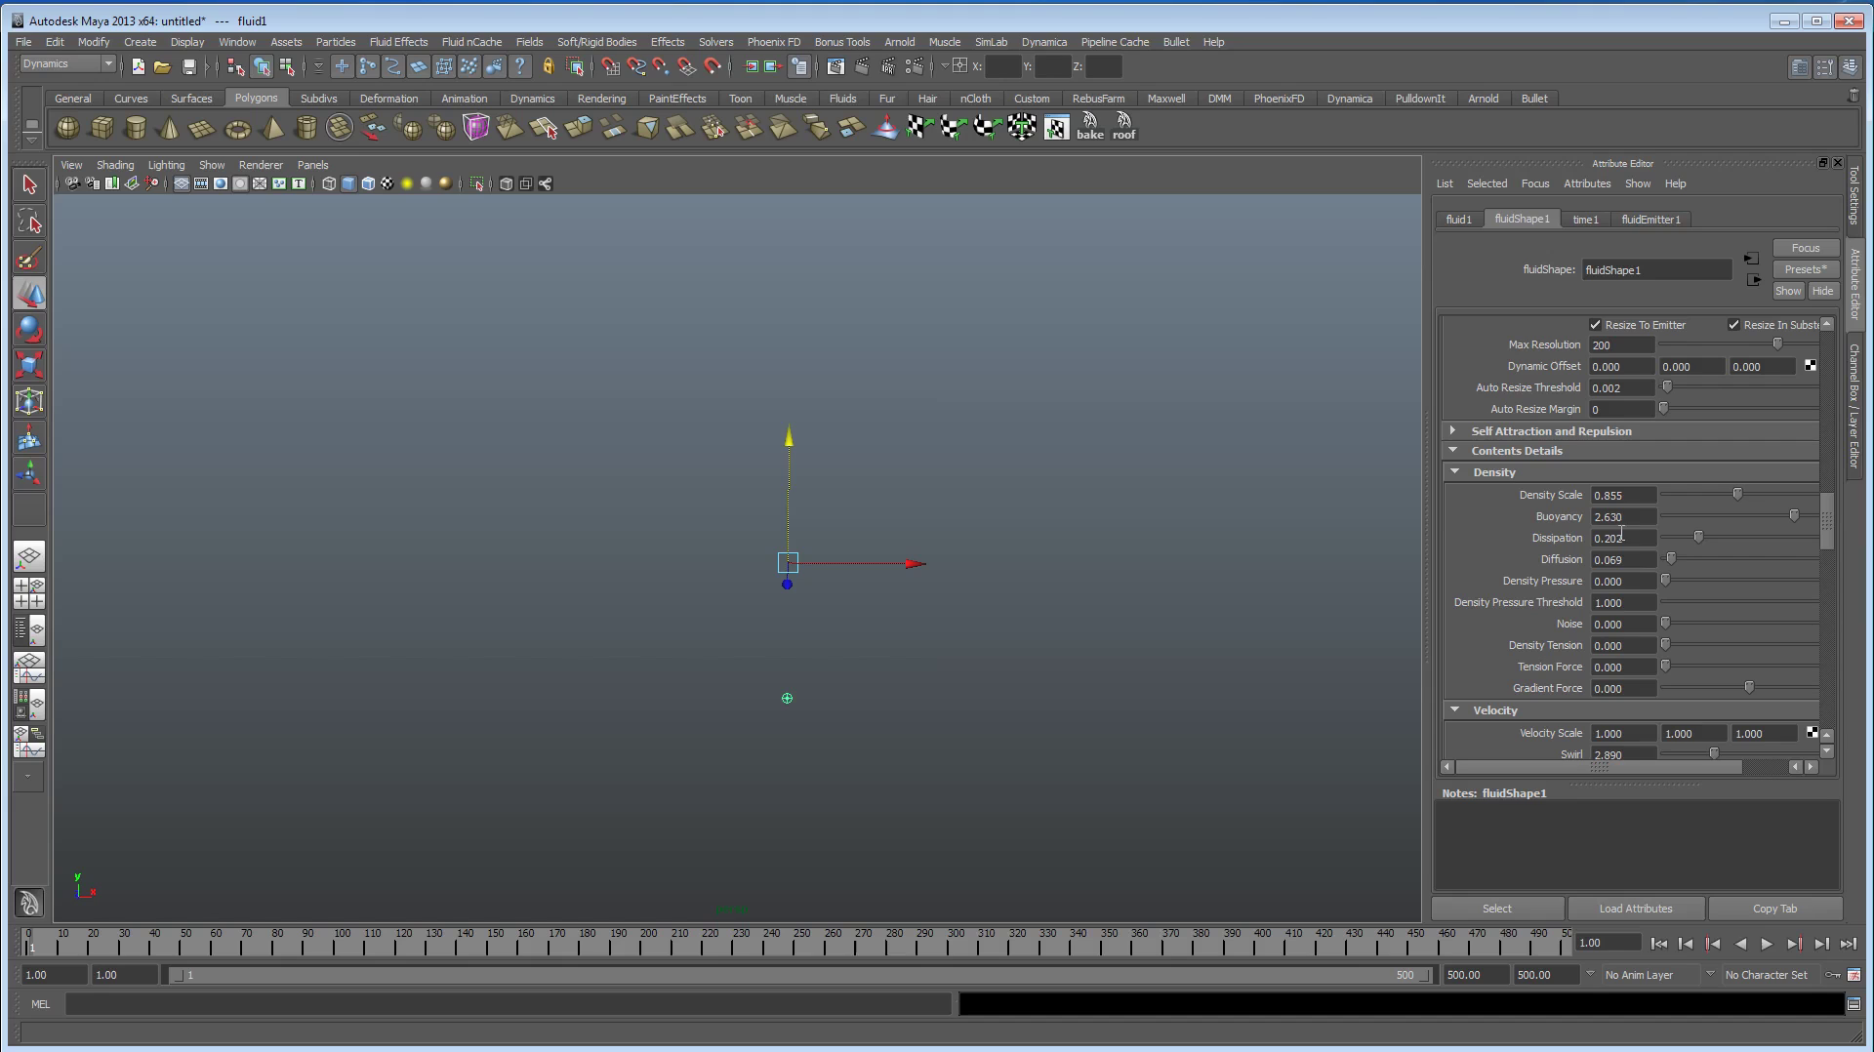
drag(1637, 517, 1538, 519)
text(10)
key(Return)
right_click(1544, 524)
click(1556, 548)
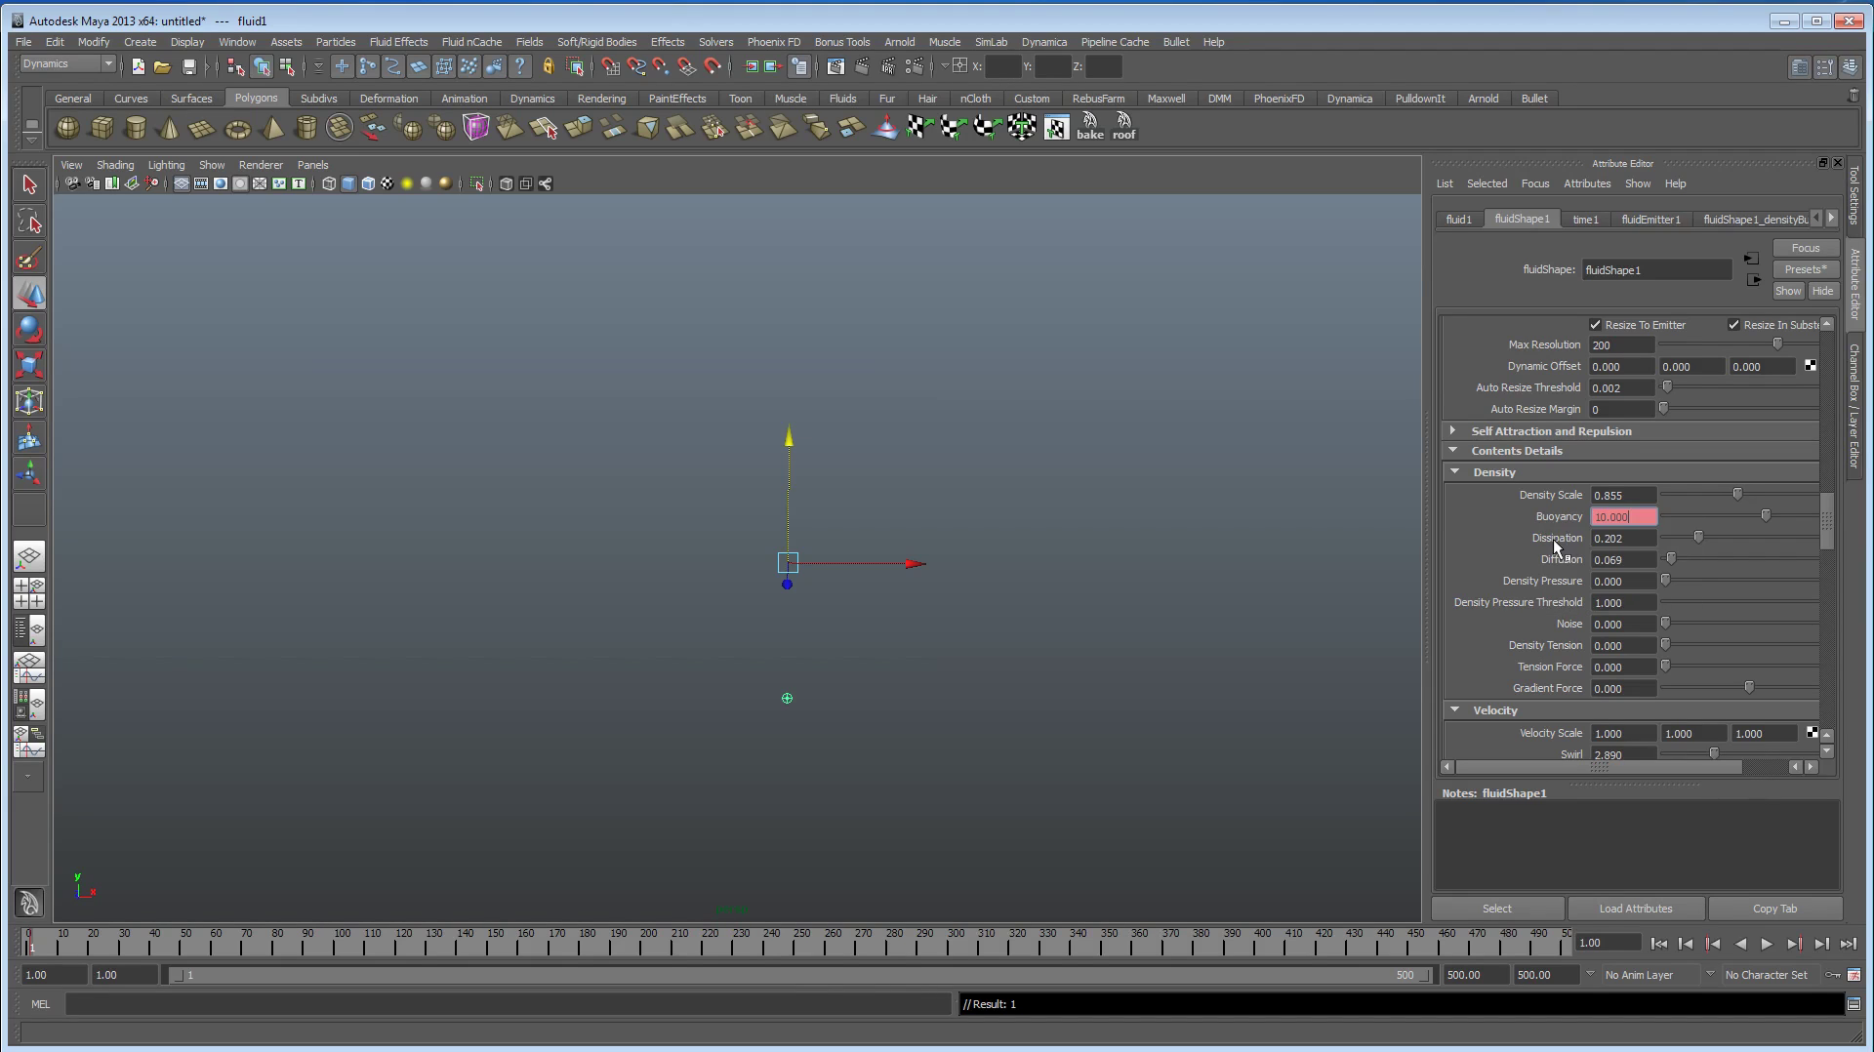
Step: Add Buoyancy keys at frame 66 and at 2.000 on frame 74
click(1767, 944)
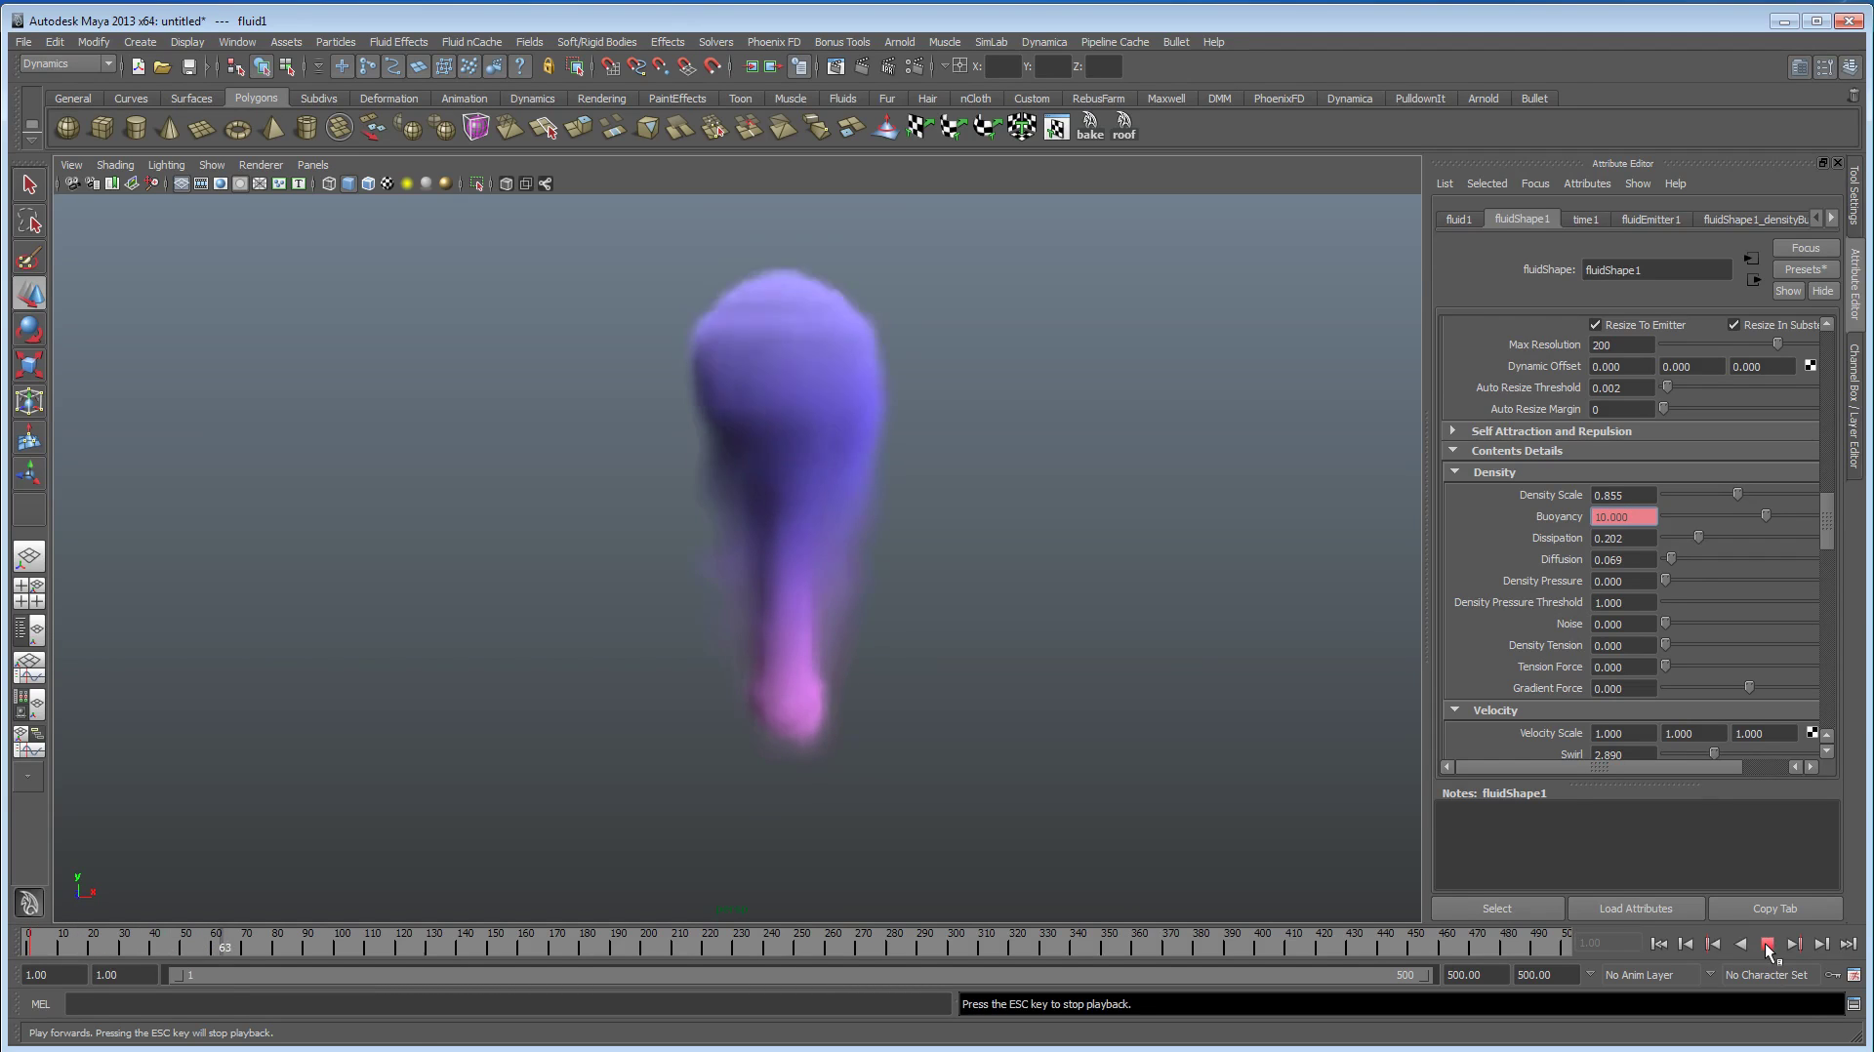
click(1766, 944)
right_click(1553, 509)
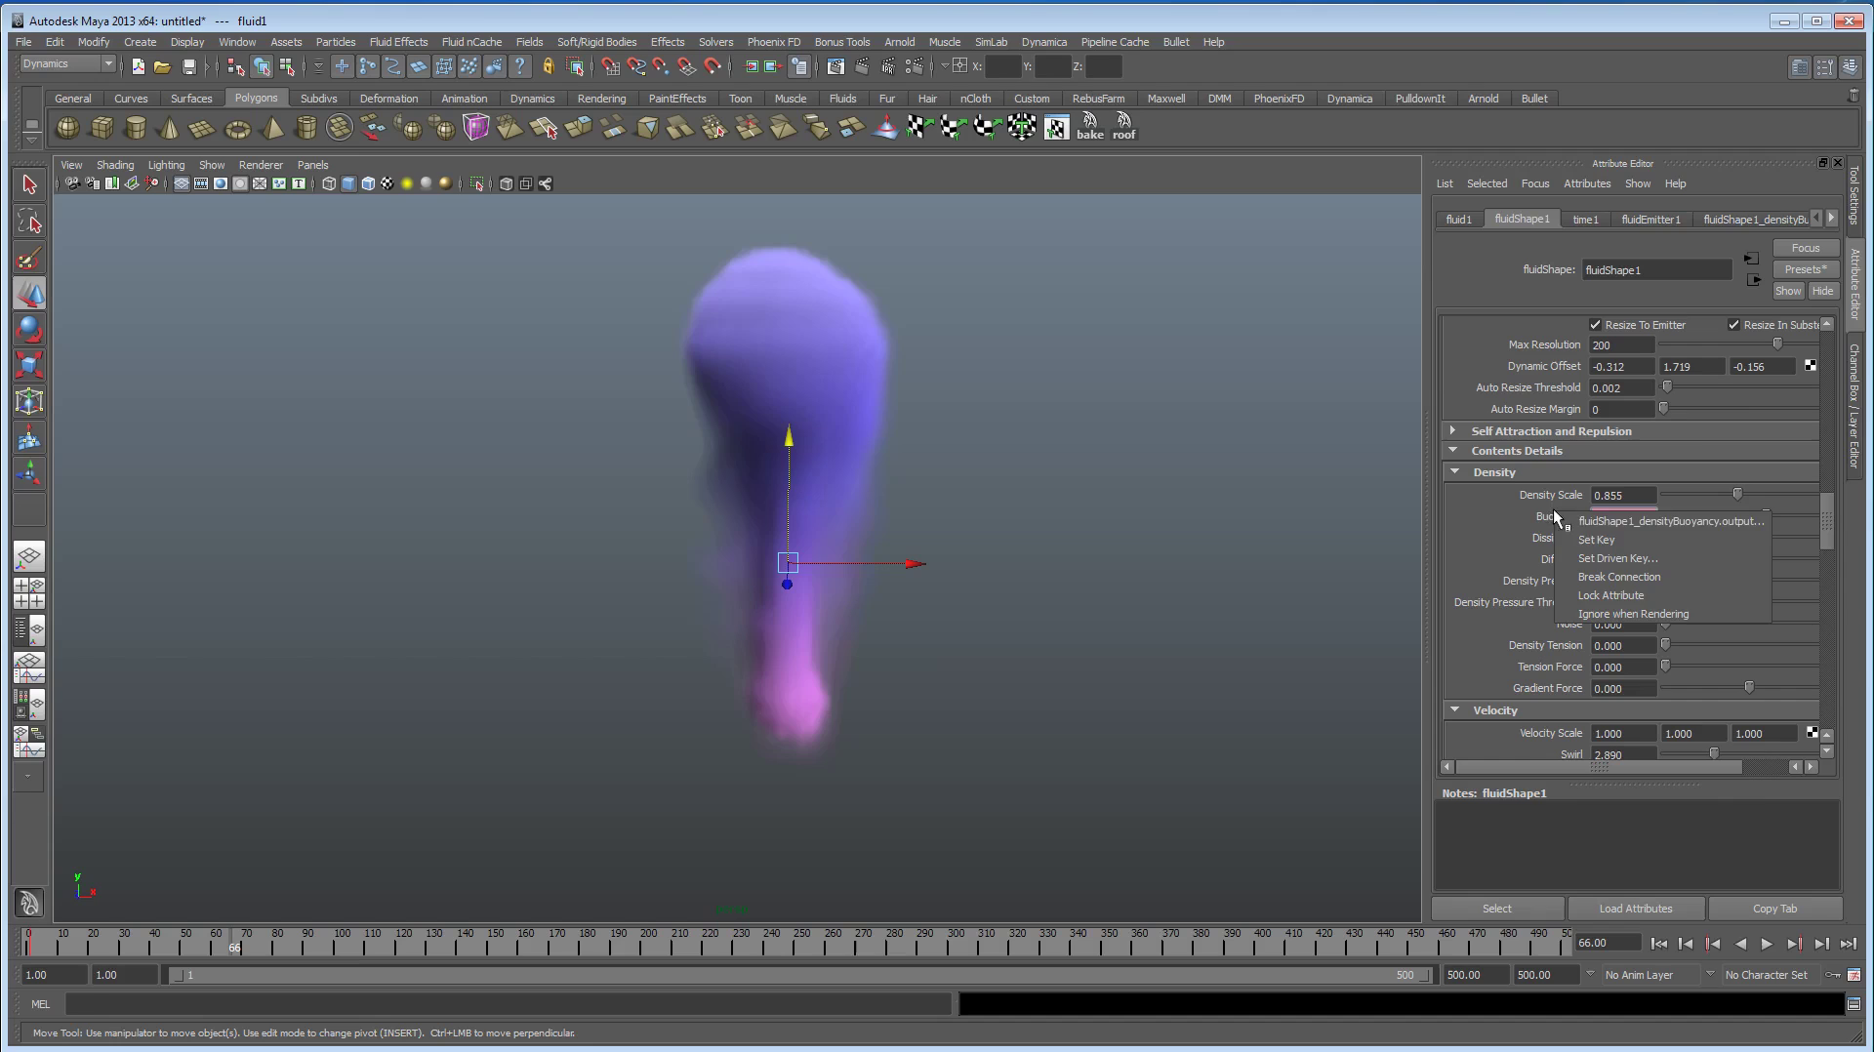
click(1560, 532)
click(1766, 944)
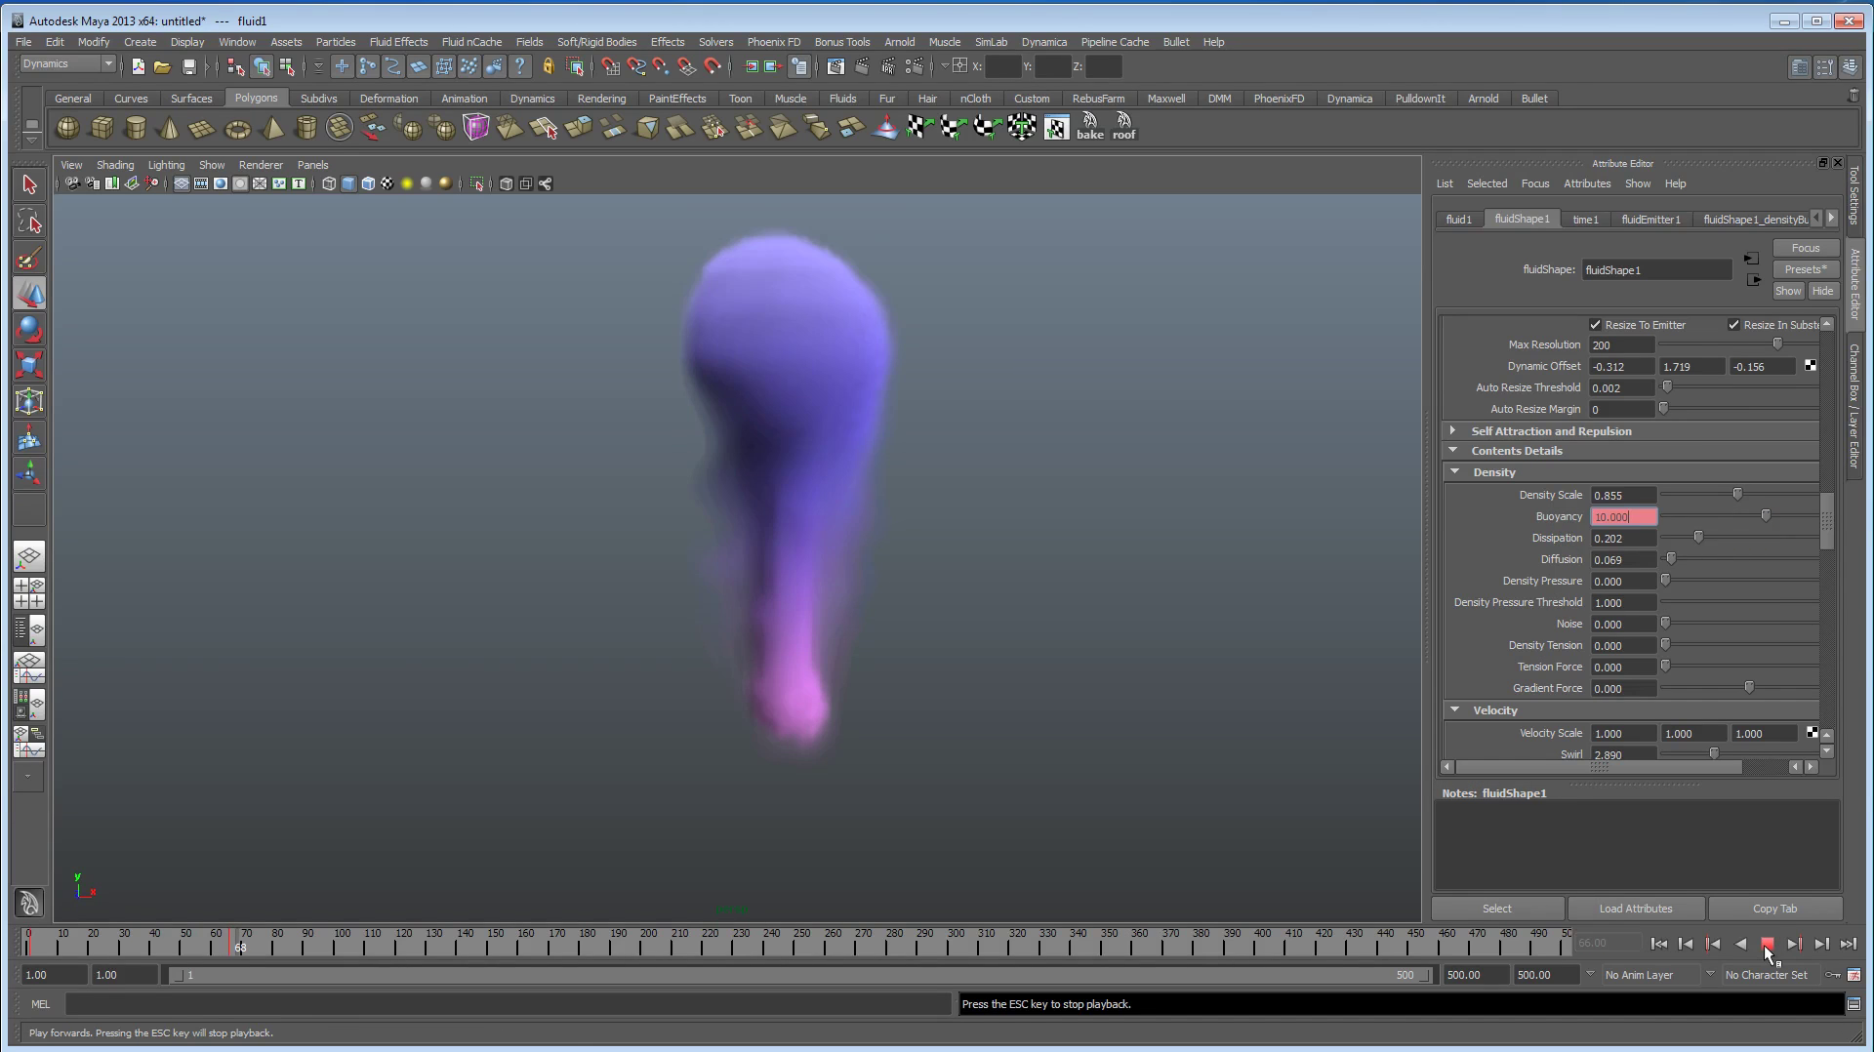
click(1766, 944)
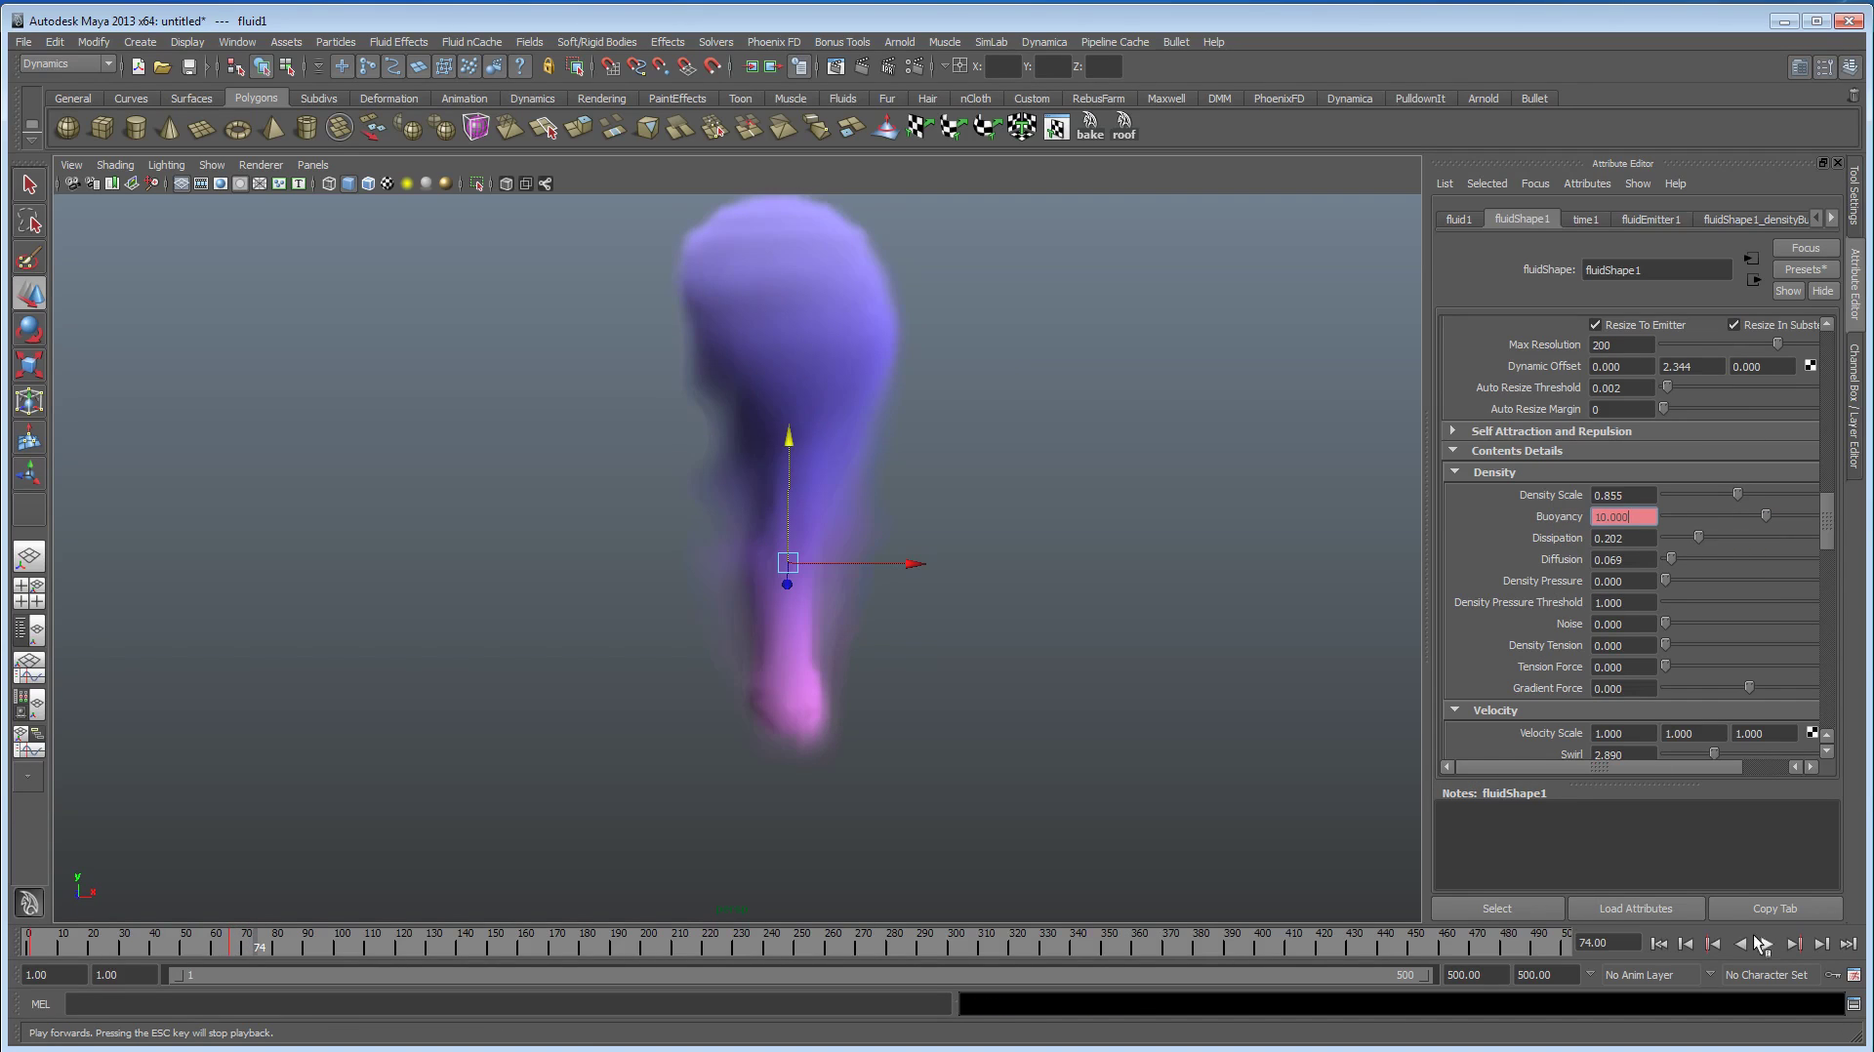
right_click(1546, 519)
click(1564, 549)
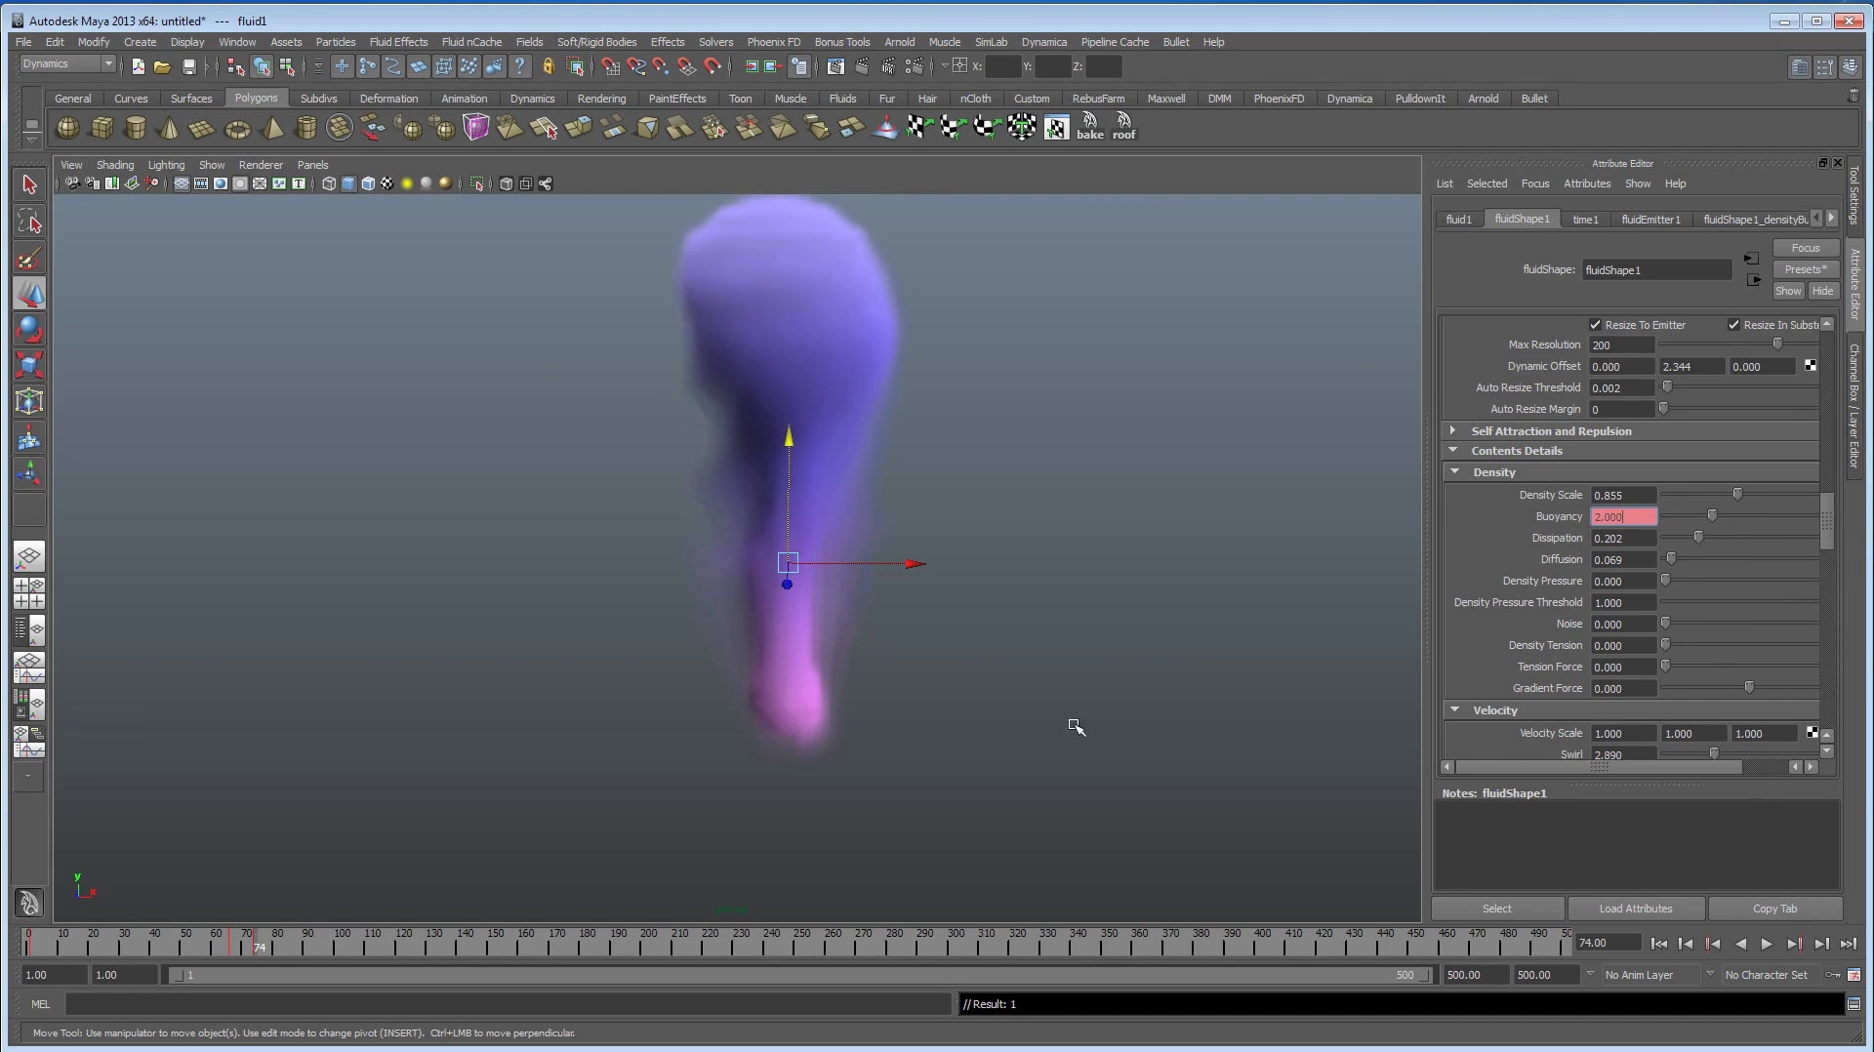
Step: Replay the simulation with keyed buoyancy, then return to frame 1
click(1659, 942)
click(1766, 942)
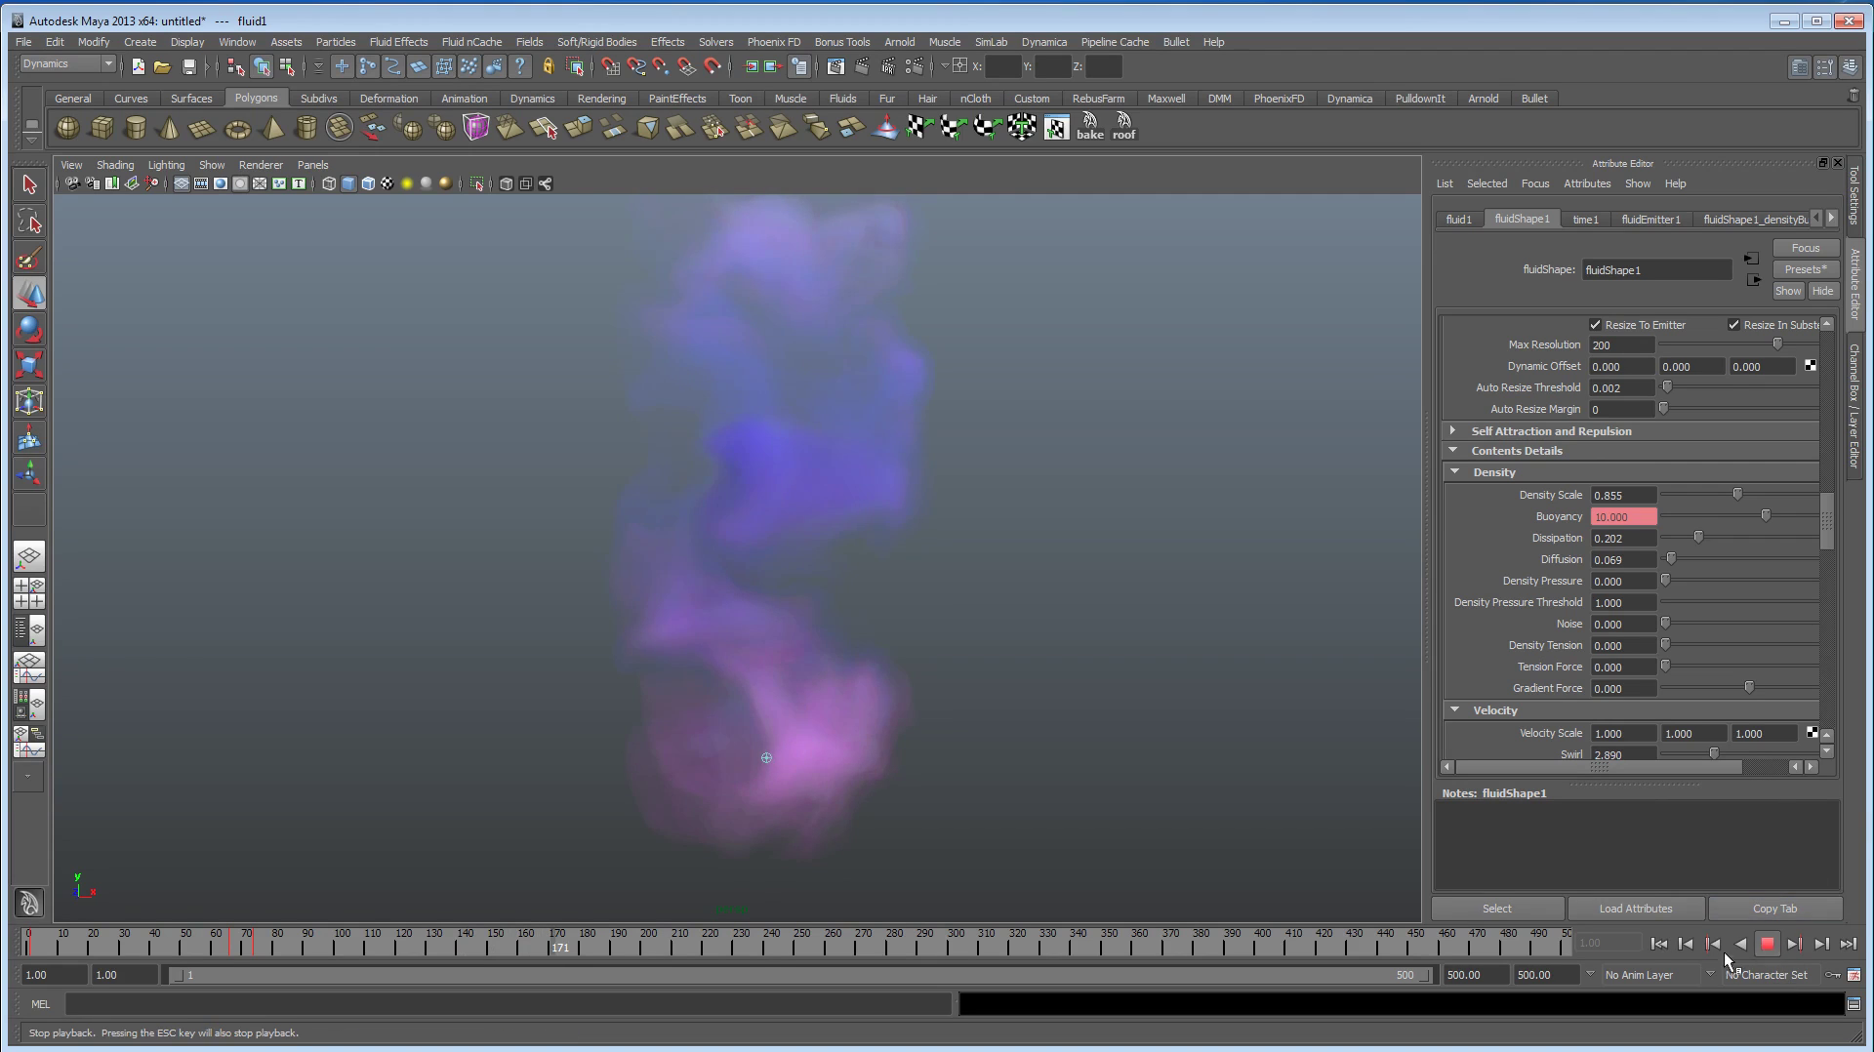
click(1659, 945)
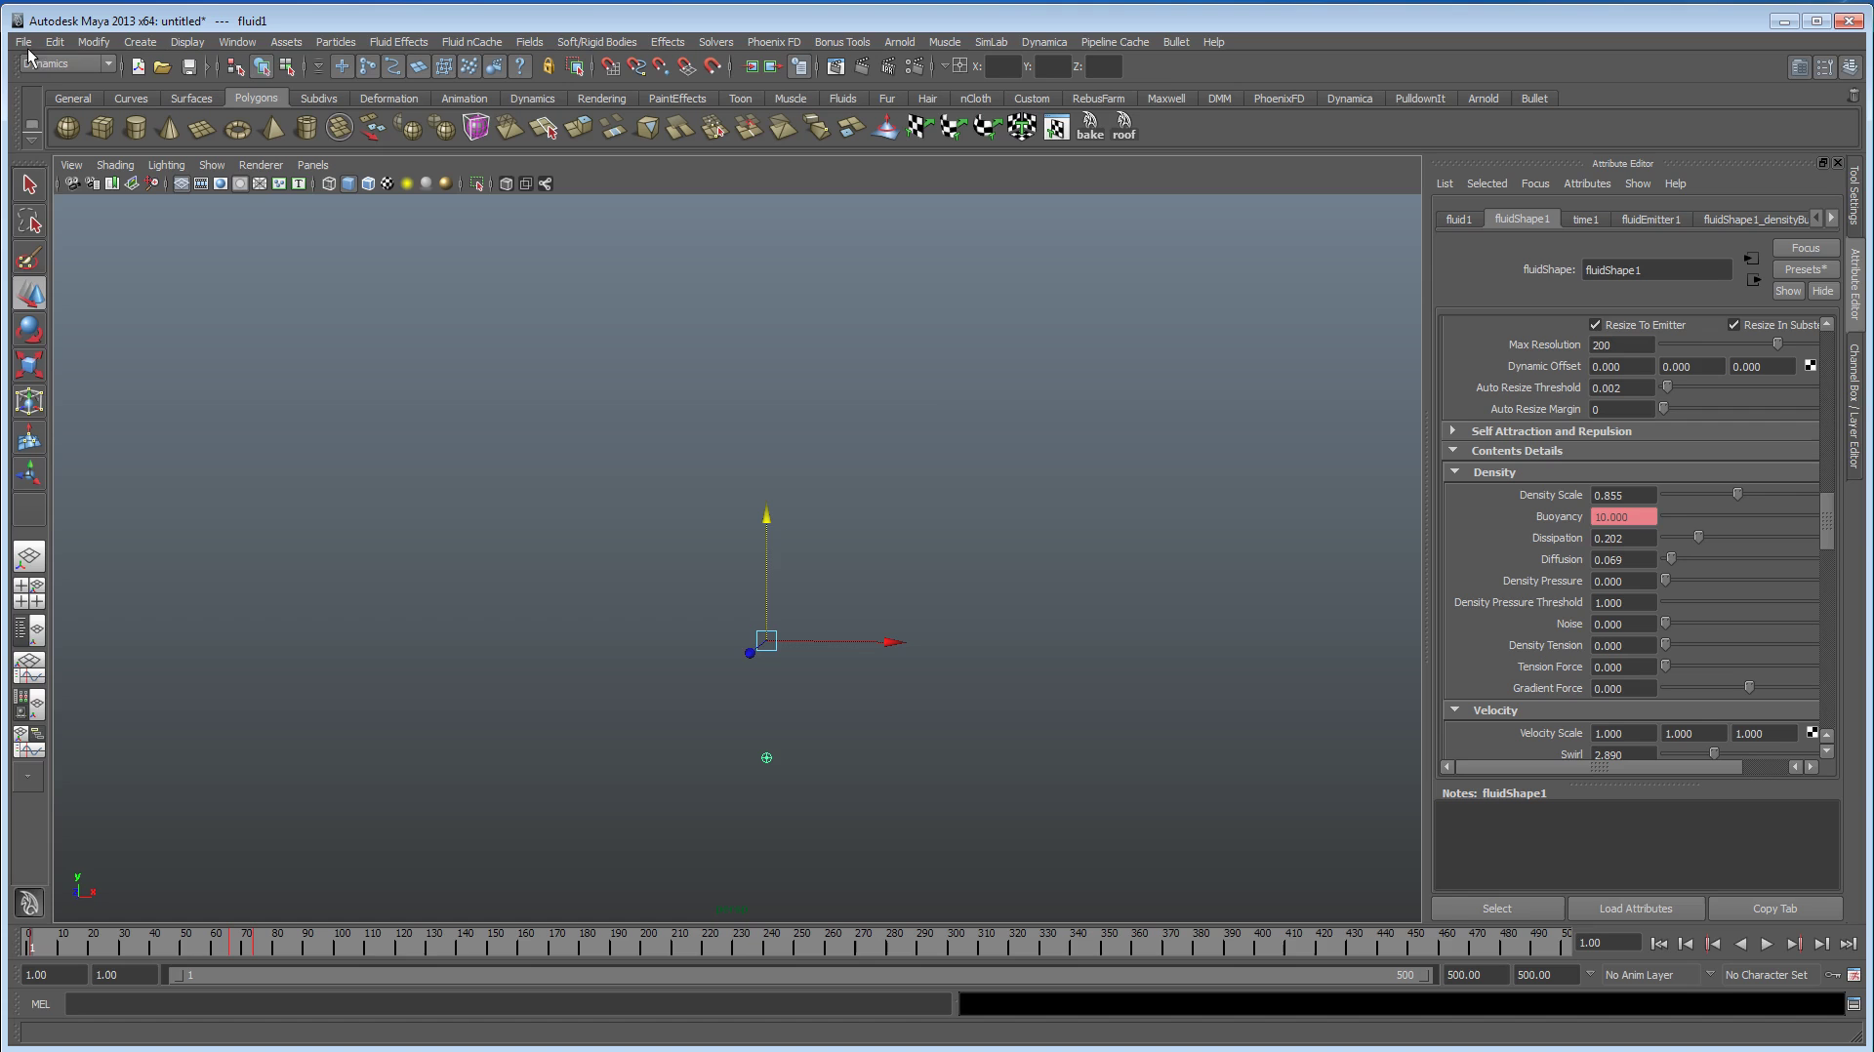
Step: Record a playblast of the plume, stop it early, and watch blast3 loop in FCheck
click(251, 43)
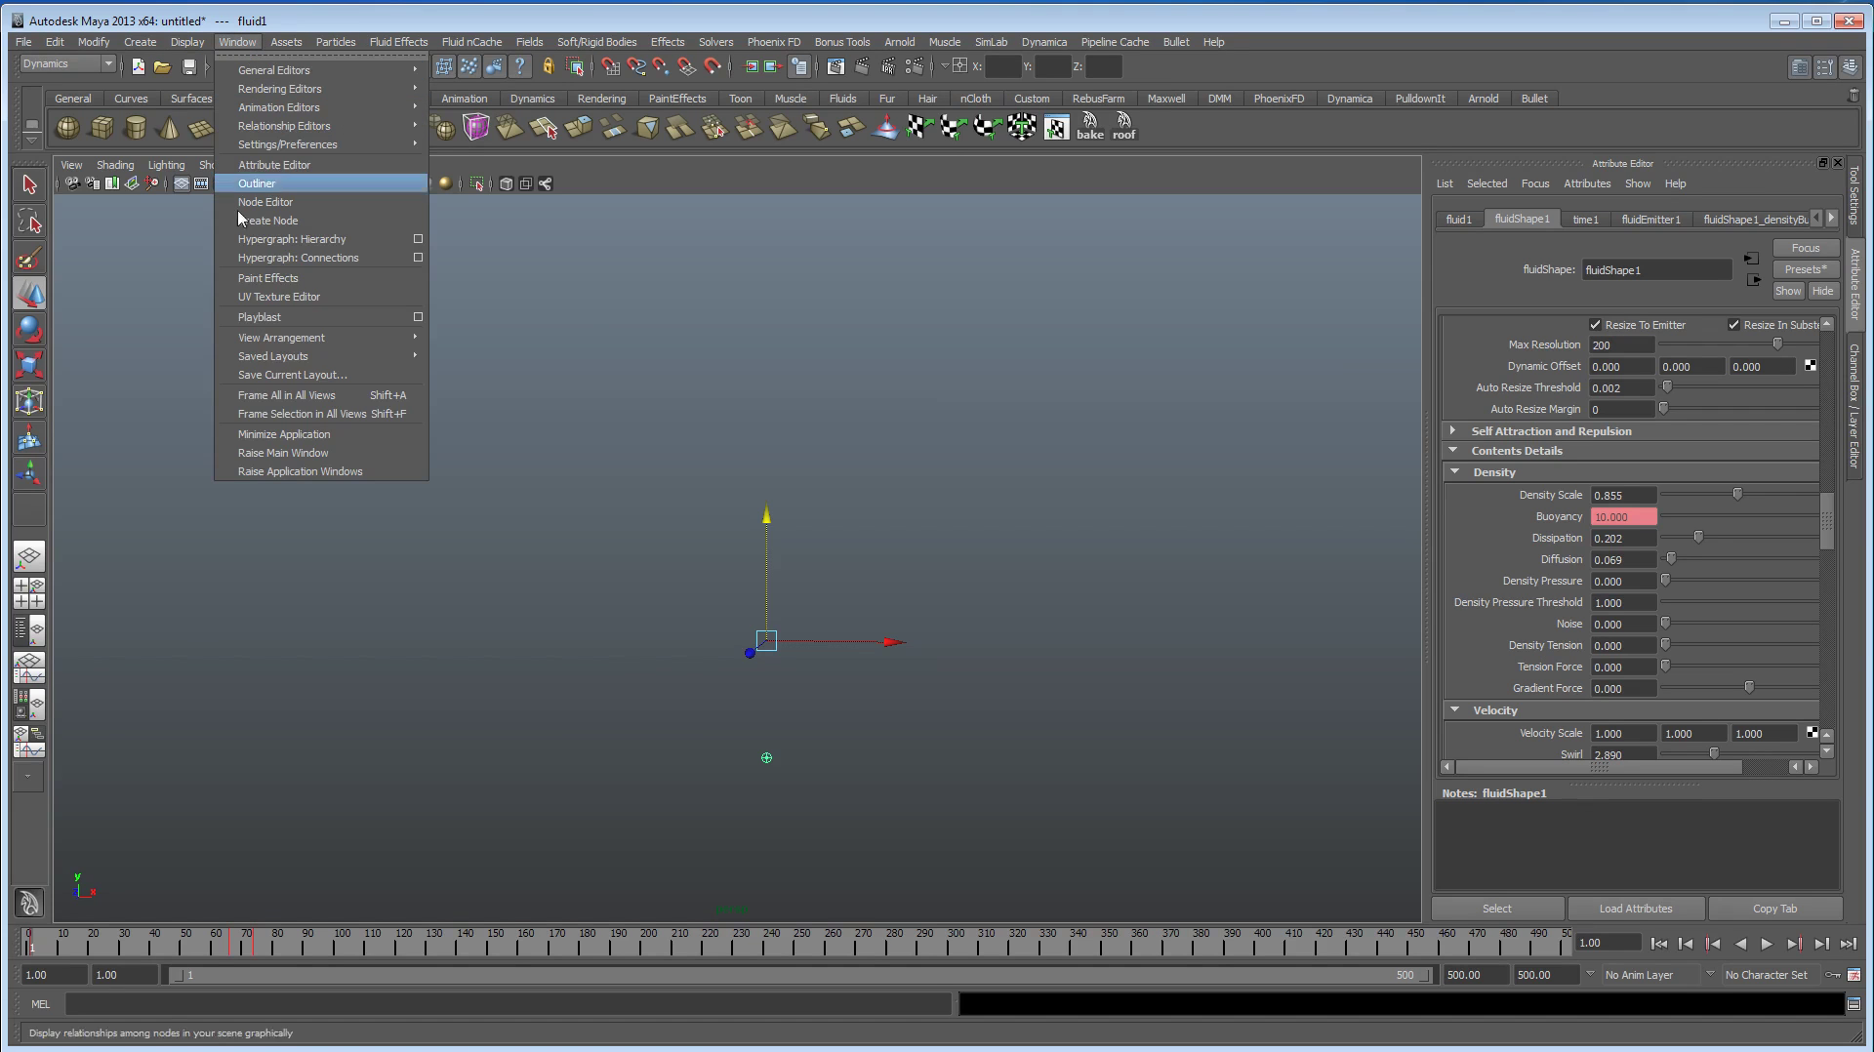
click(285, 313)
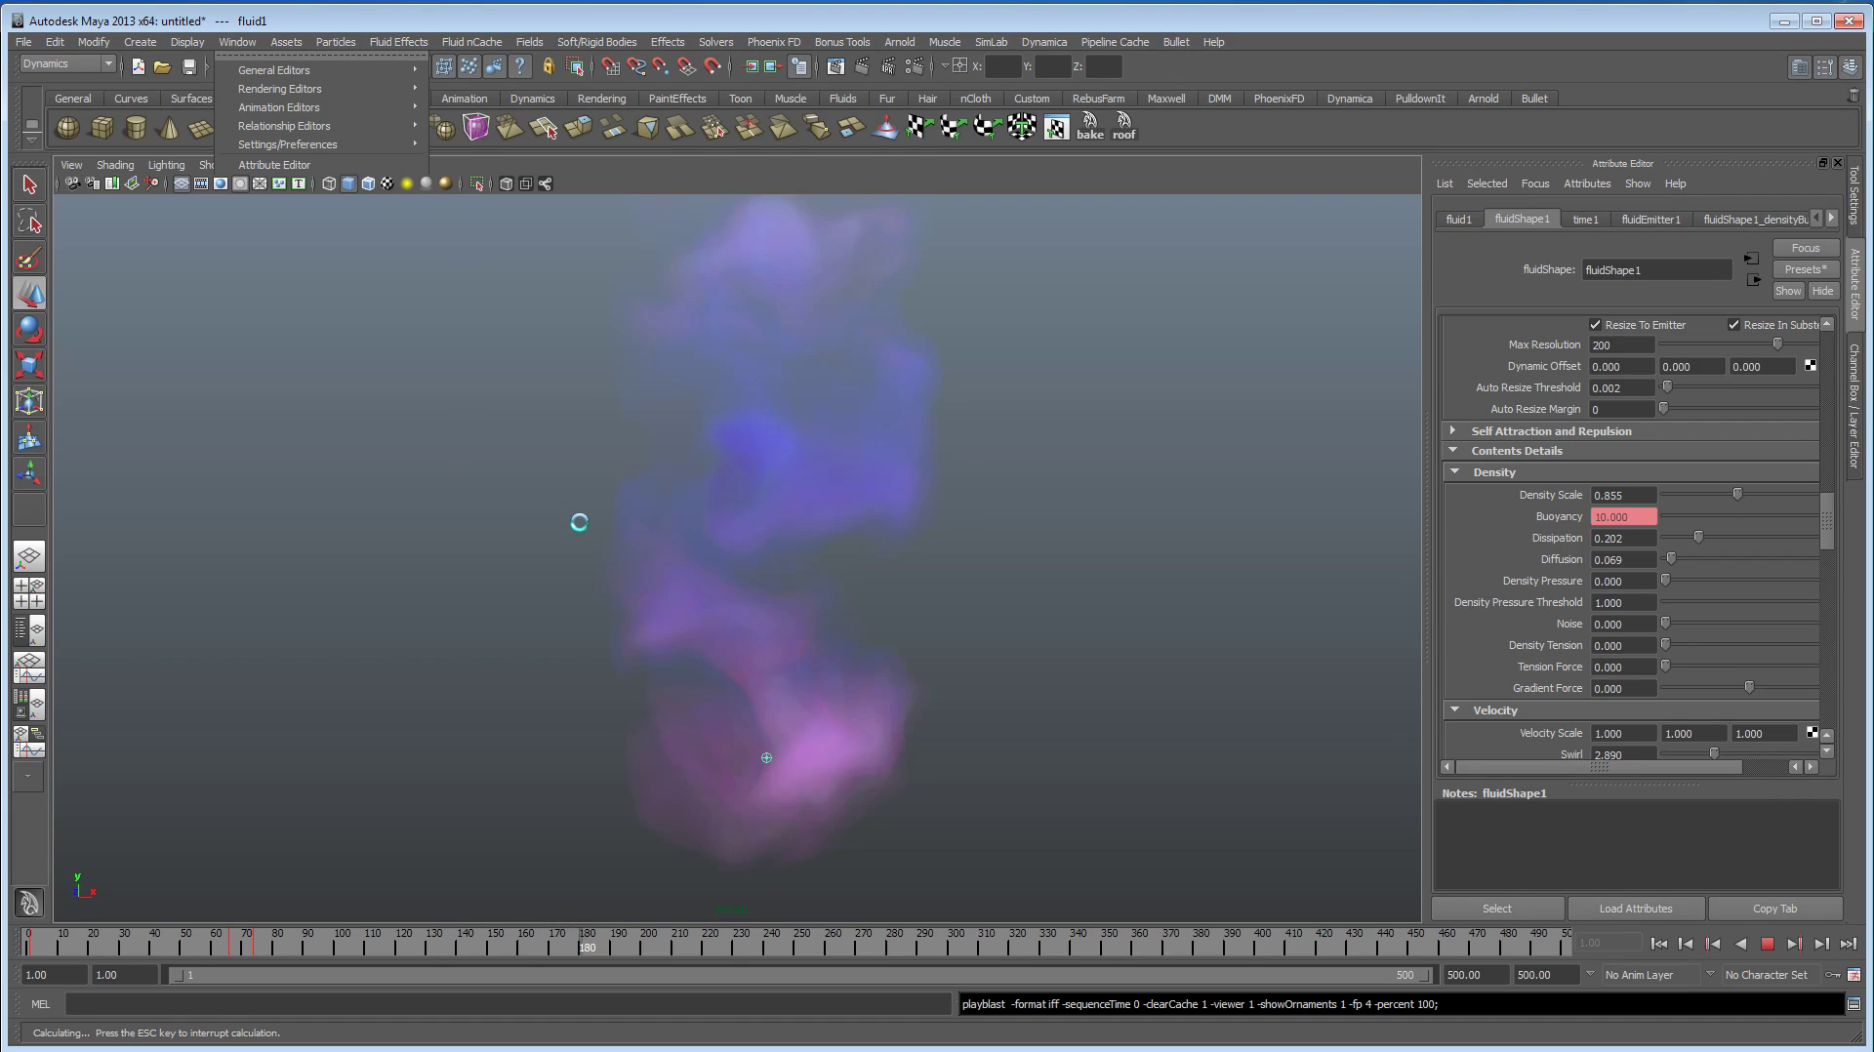
key(Escape)
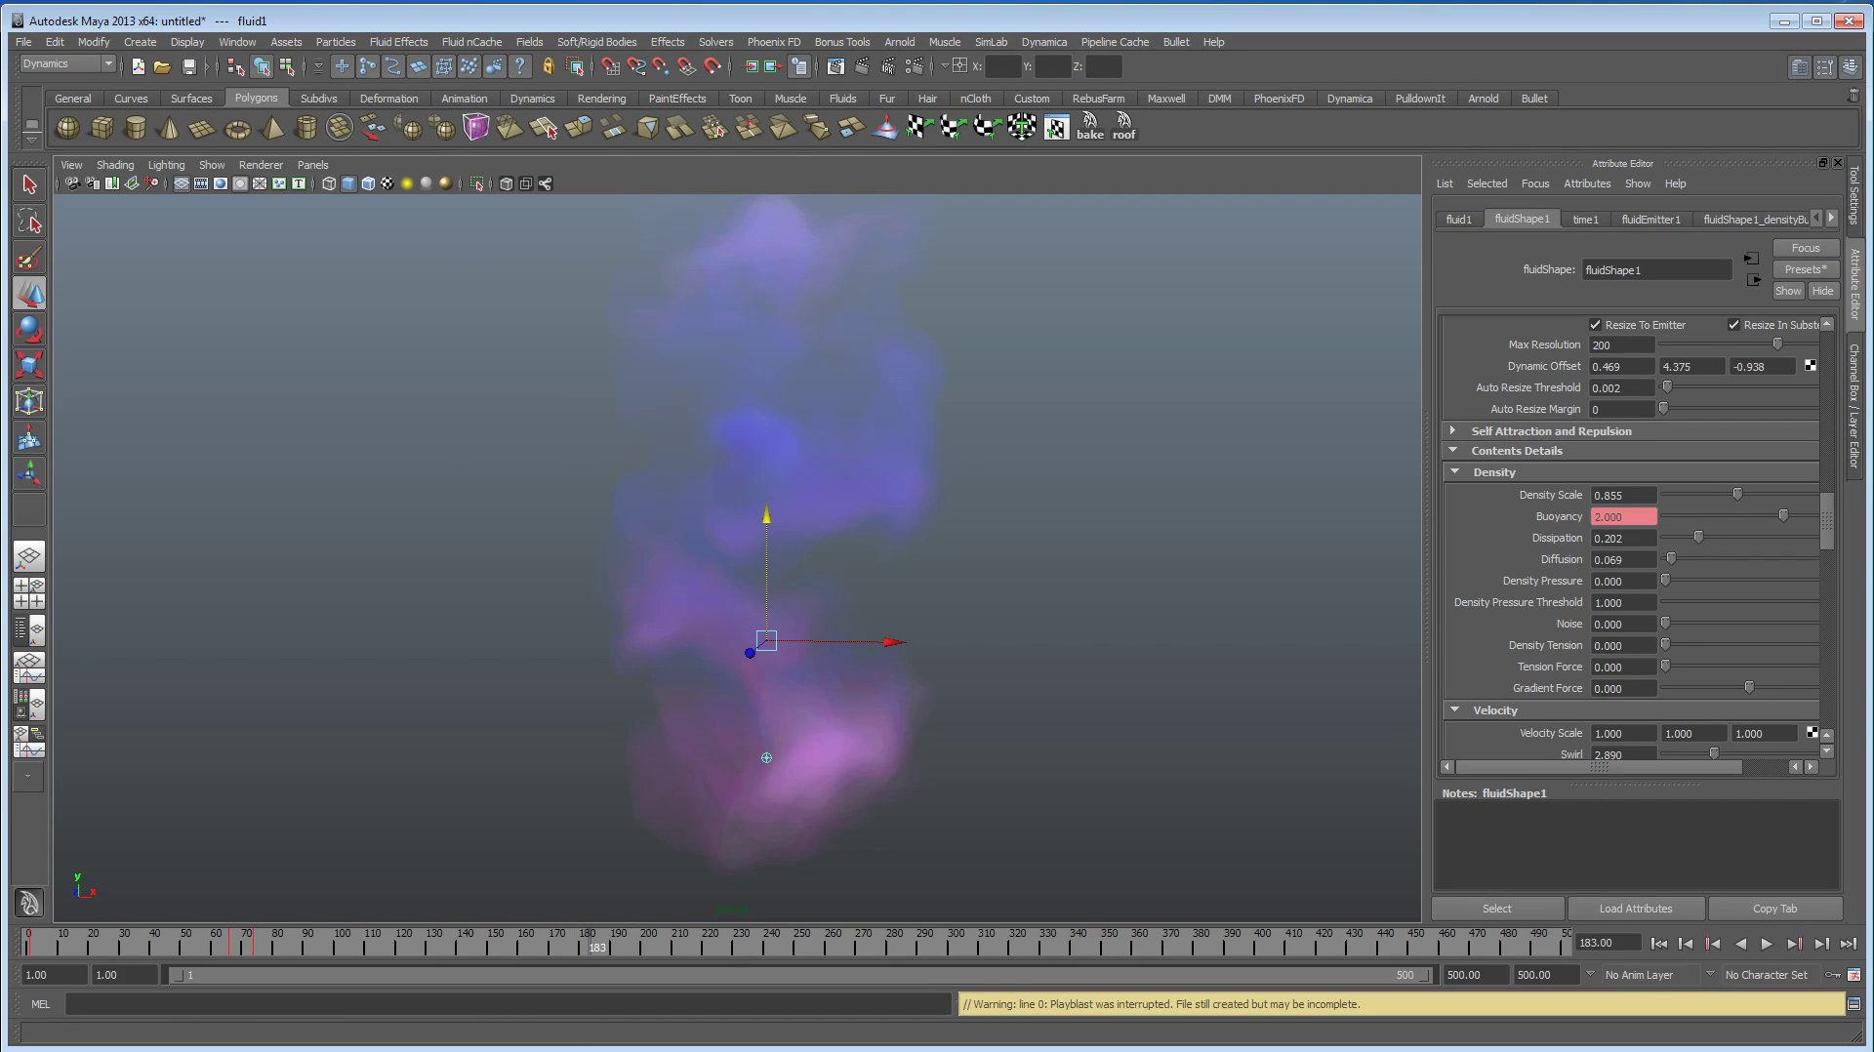
drag(1196, 170, 1168, 141)
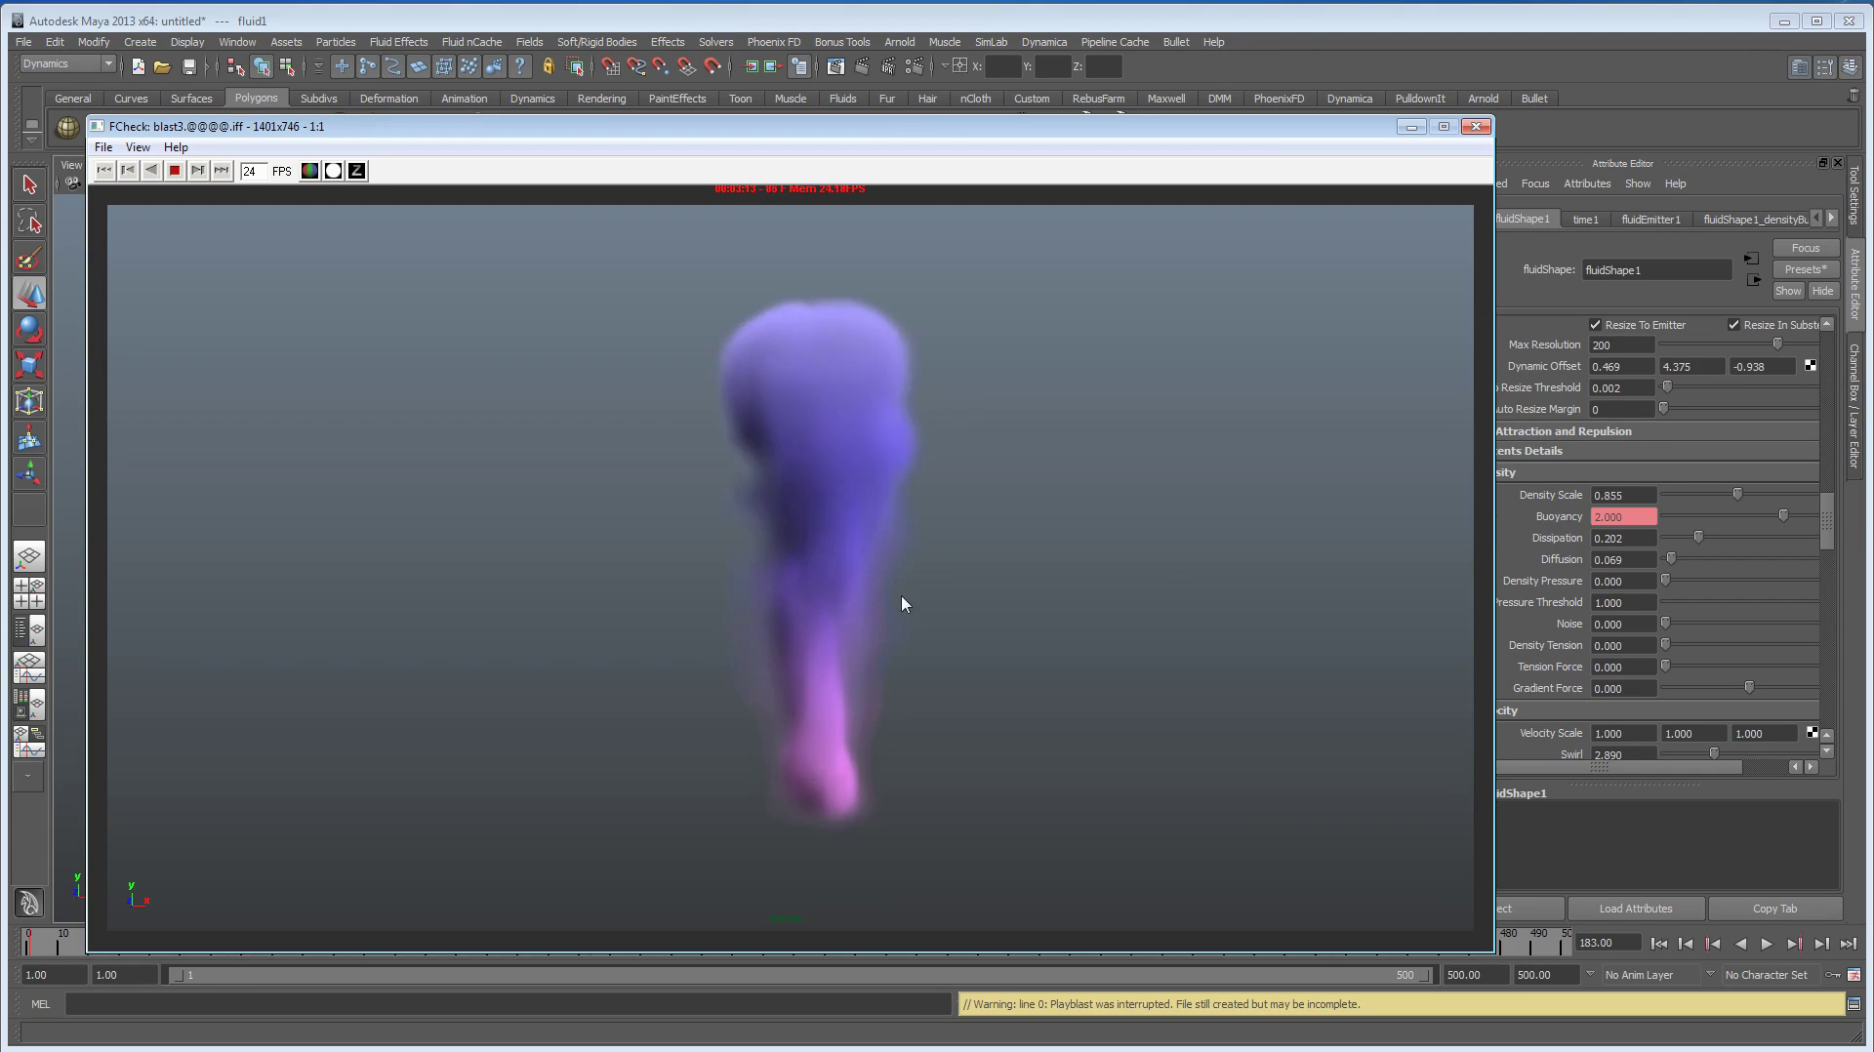
Step: Close FCheck, rewind to frame 1, and select the Buoyancy value for replacement
click(1475, 126)
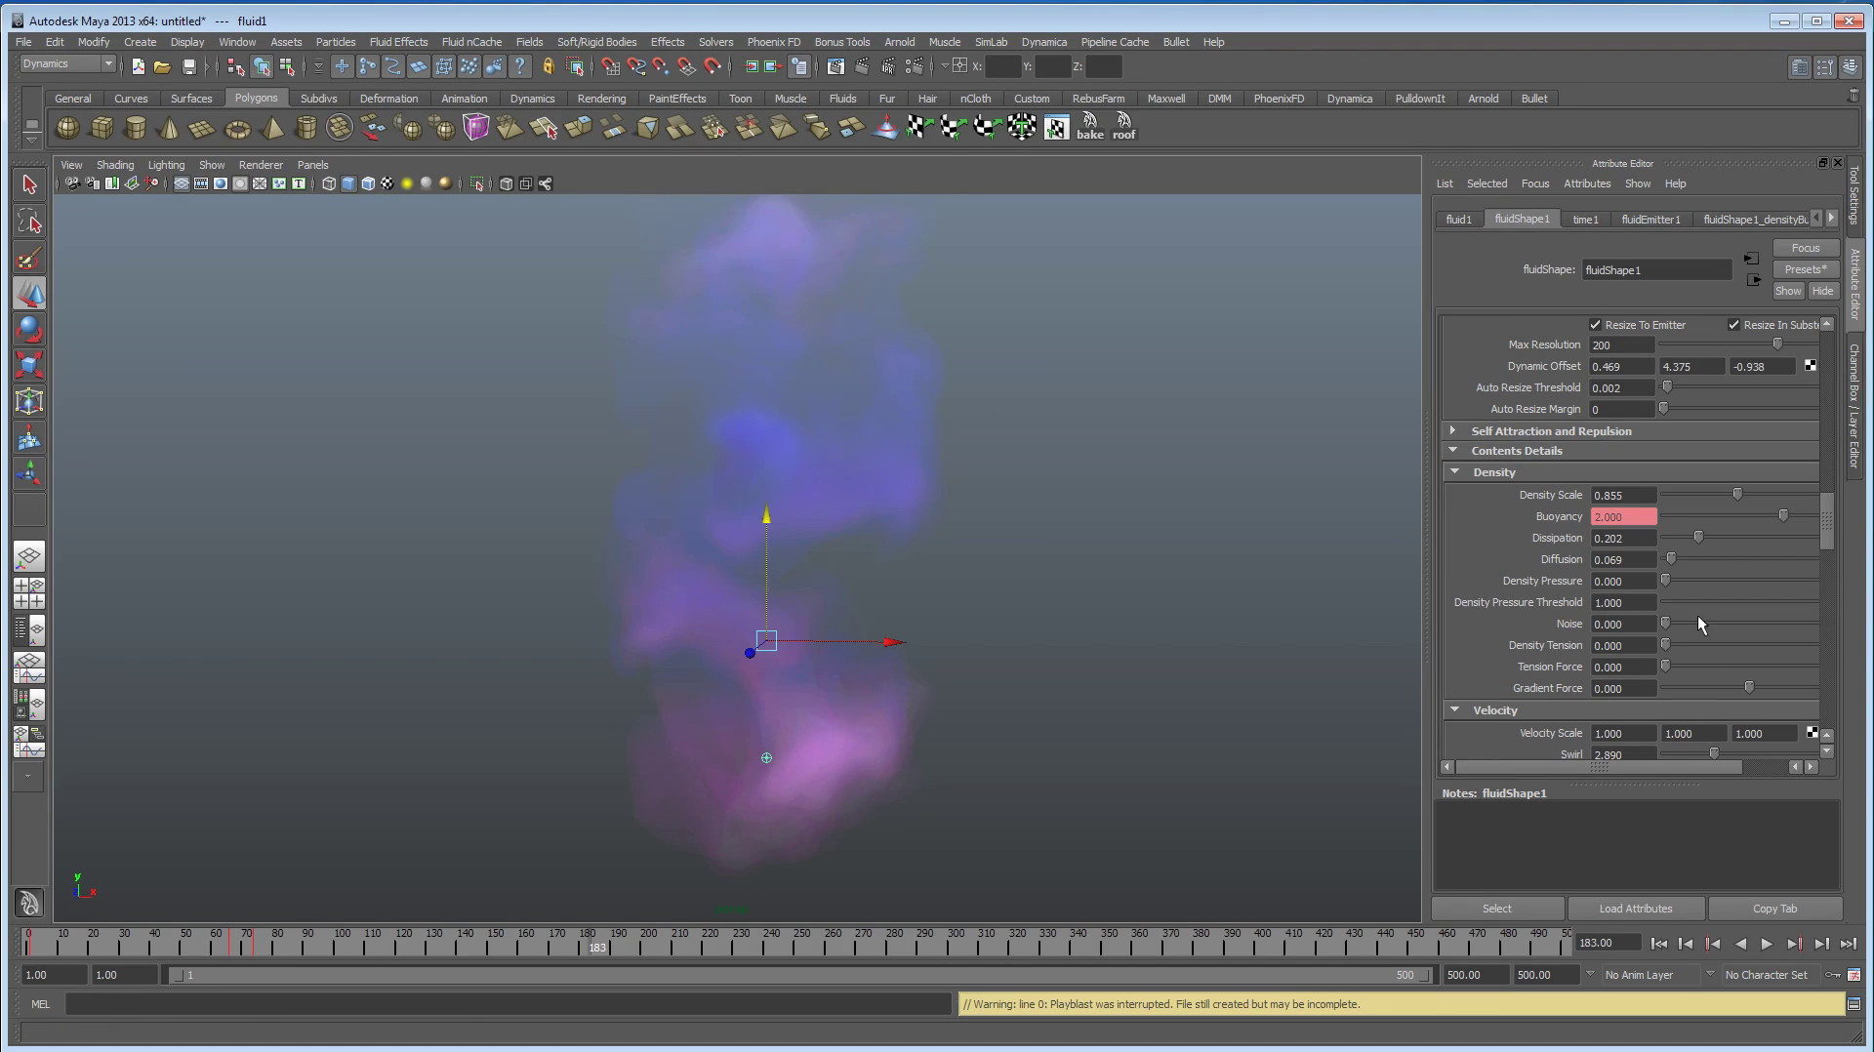
click(1658, 944)
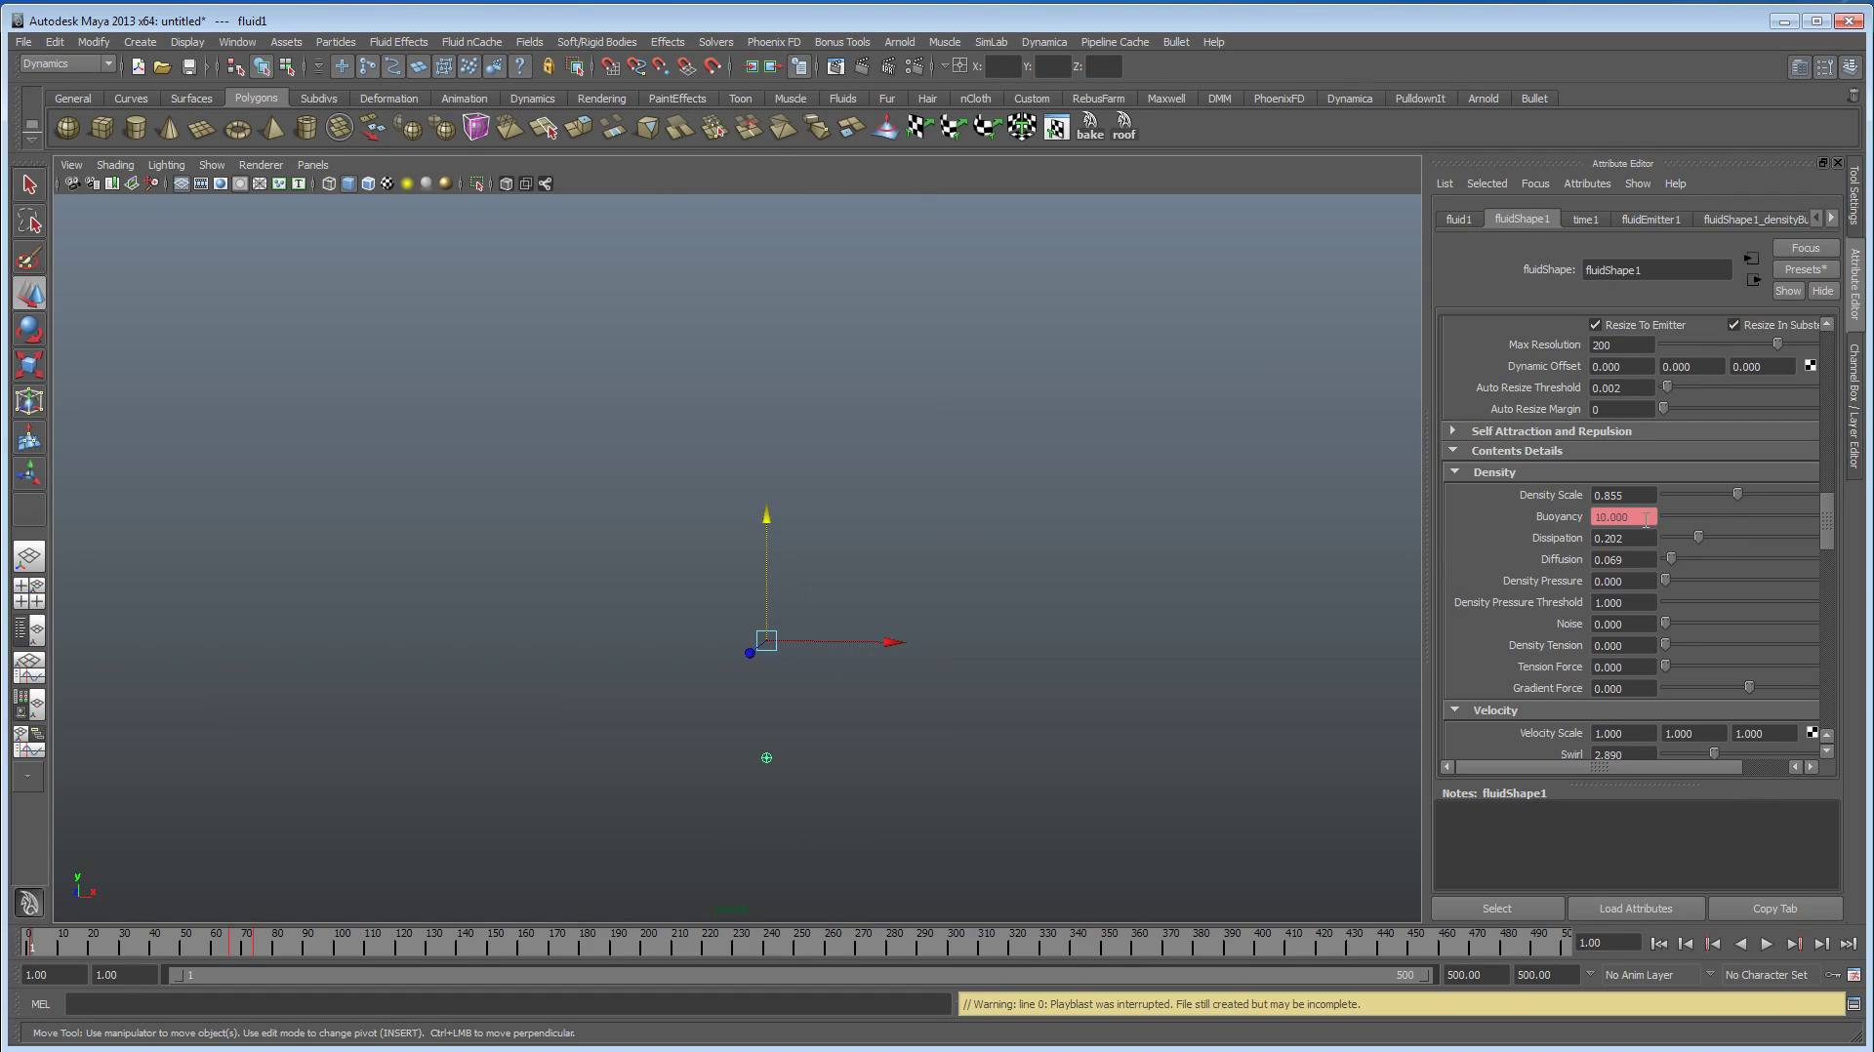
drag(1645, 519, 1477, 525)
Step: Key Buoyancy at 100 on frame 1 and test playback to frame 85
text(100)
key(Return)
right_click(1551, 517)
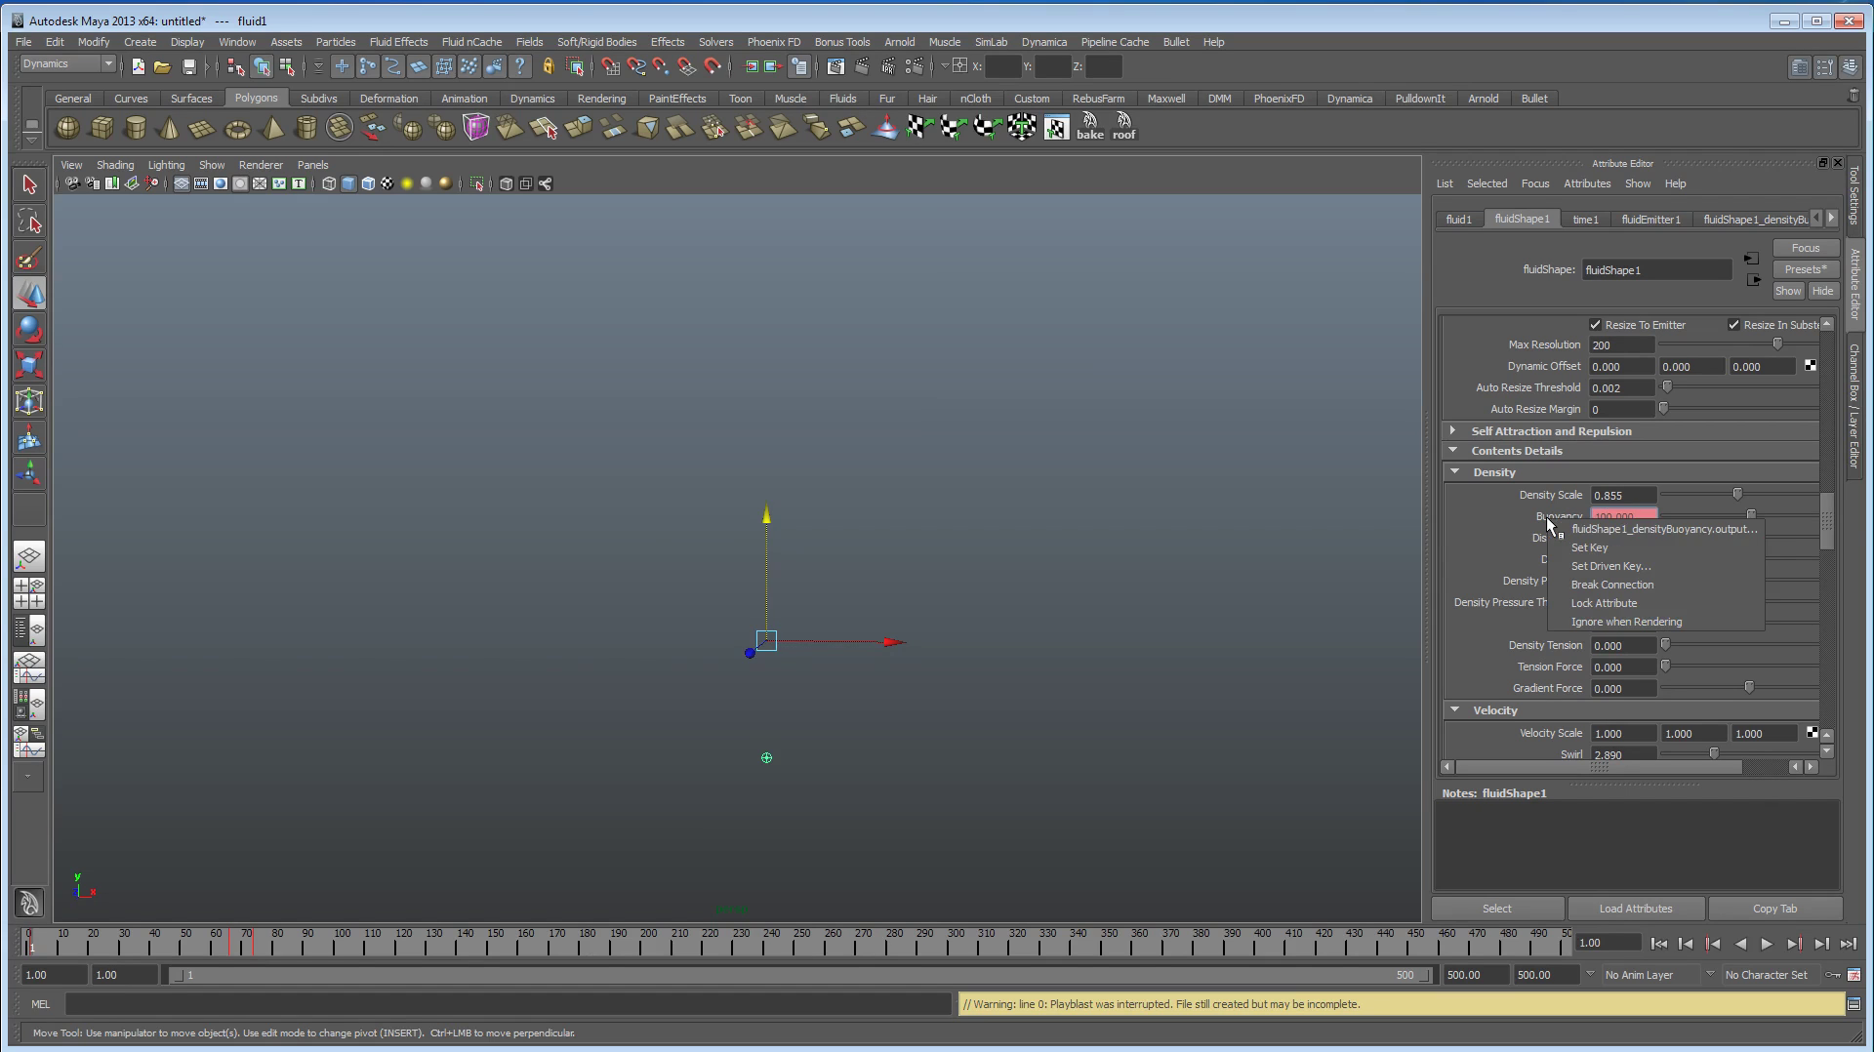
click(1600, 538)
click(1766, 943)
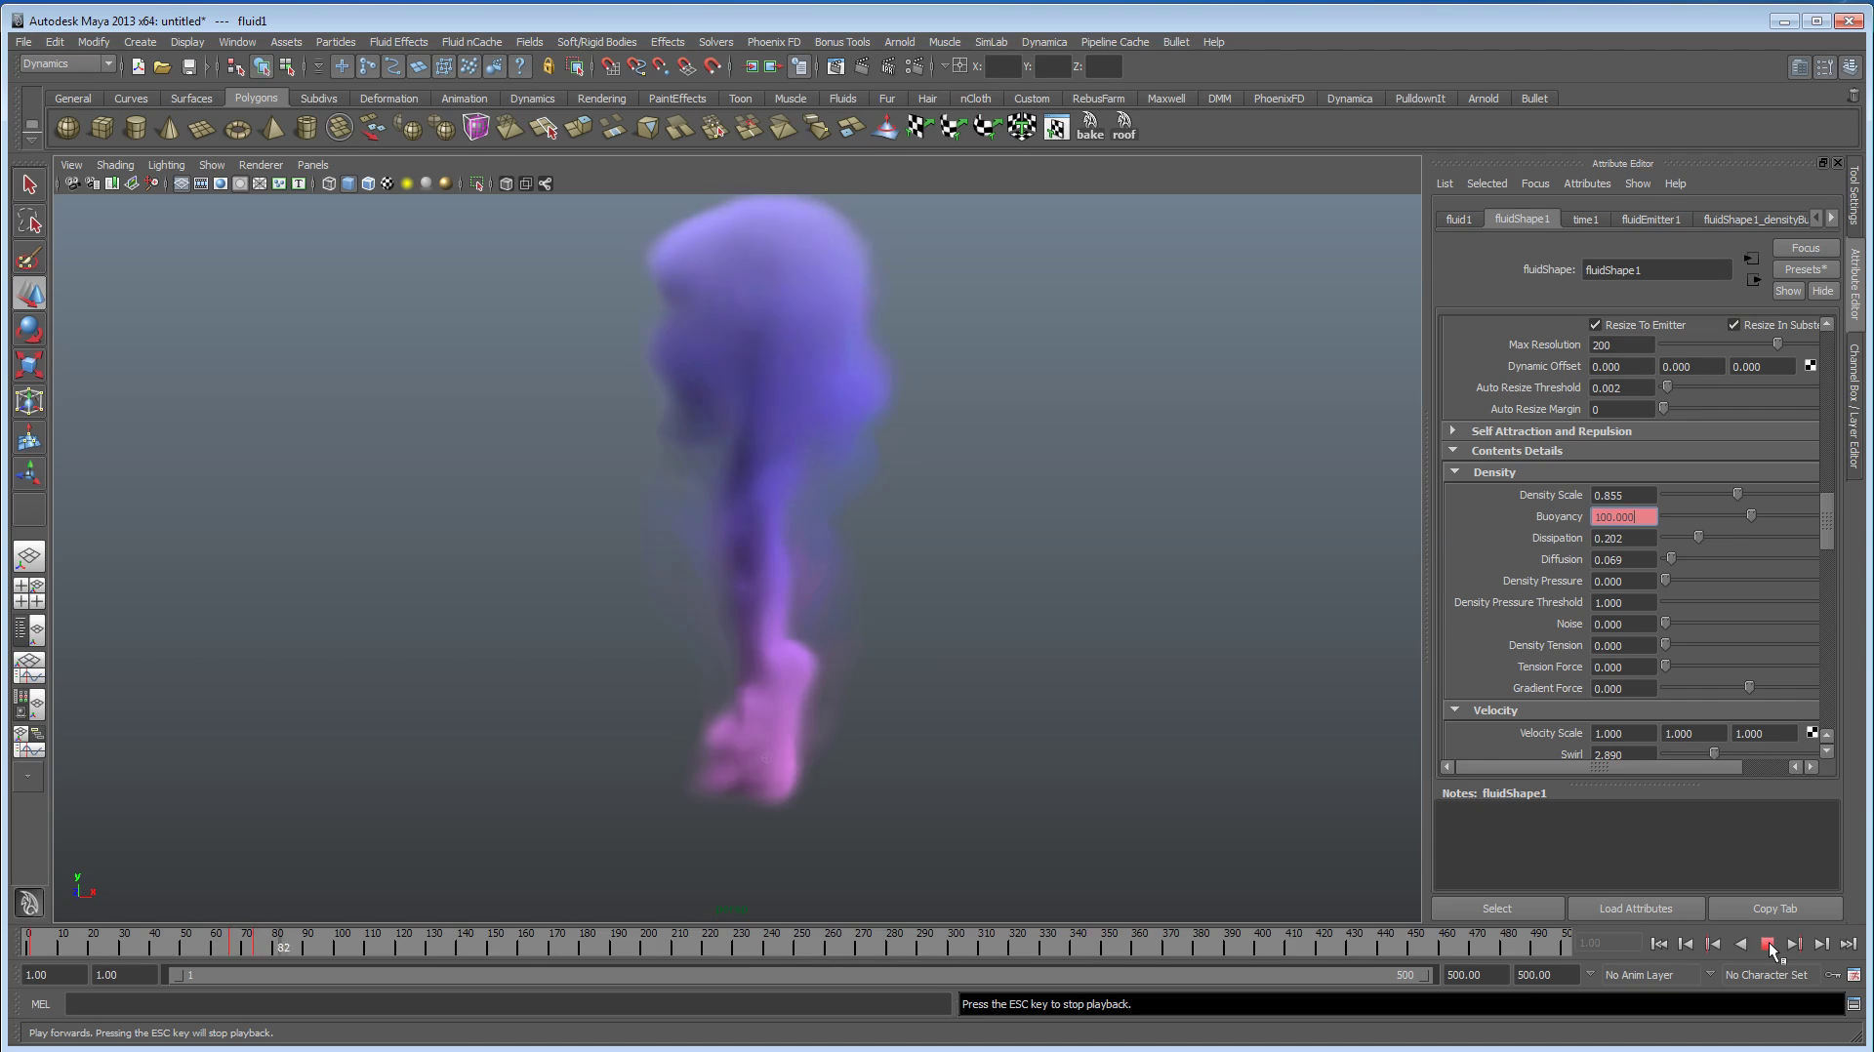
click(1767, 944)
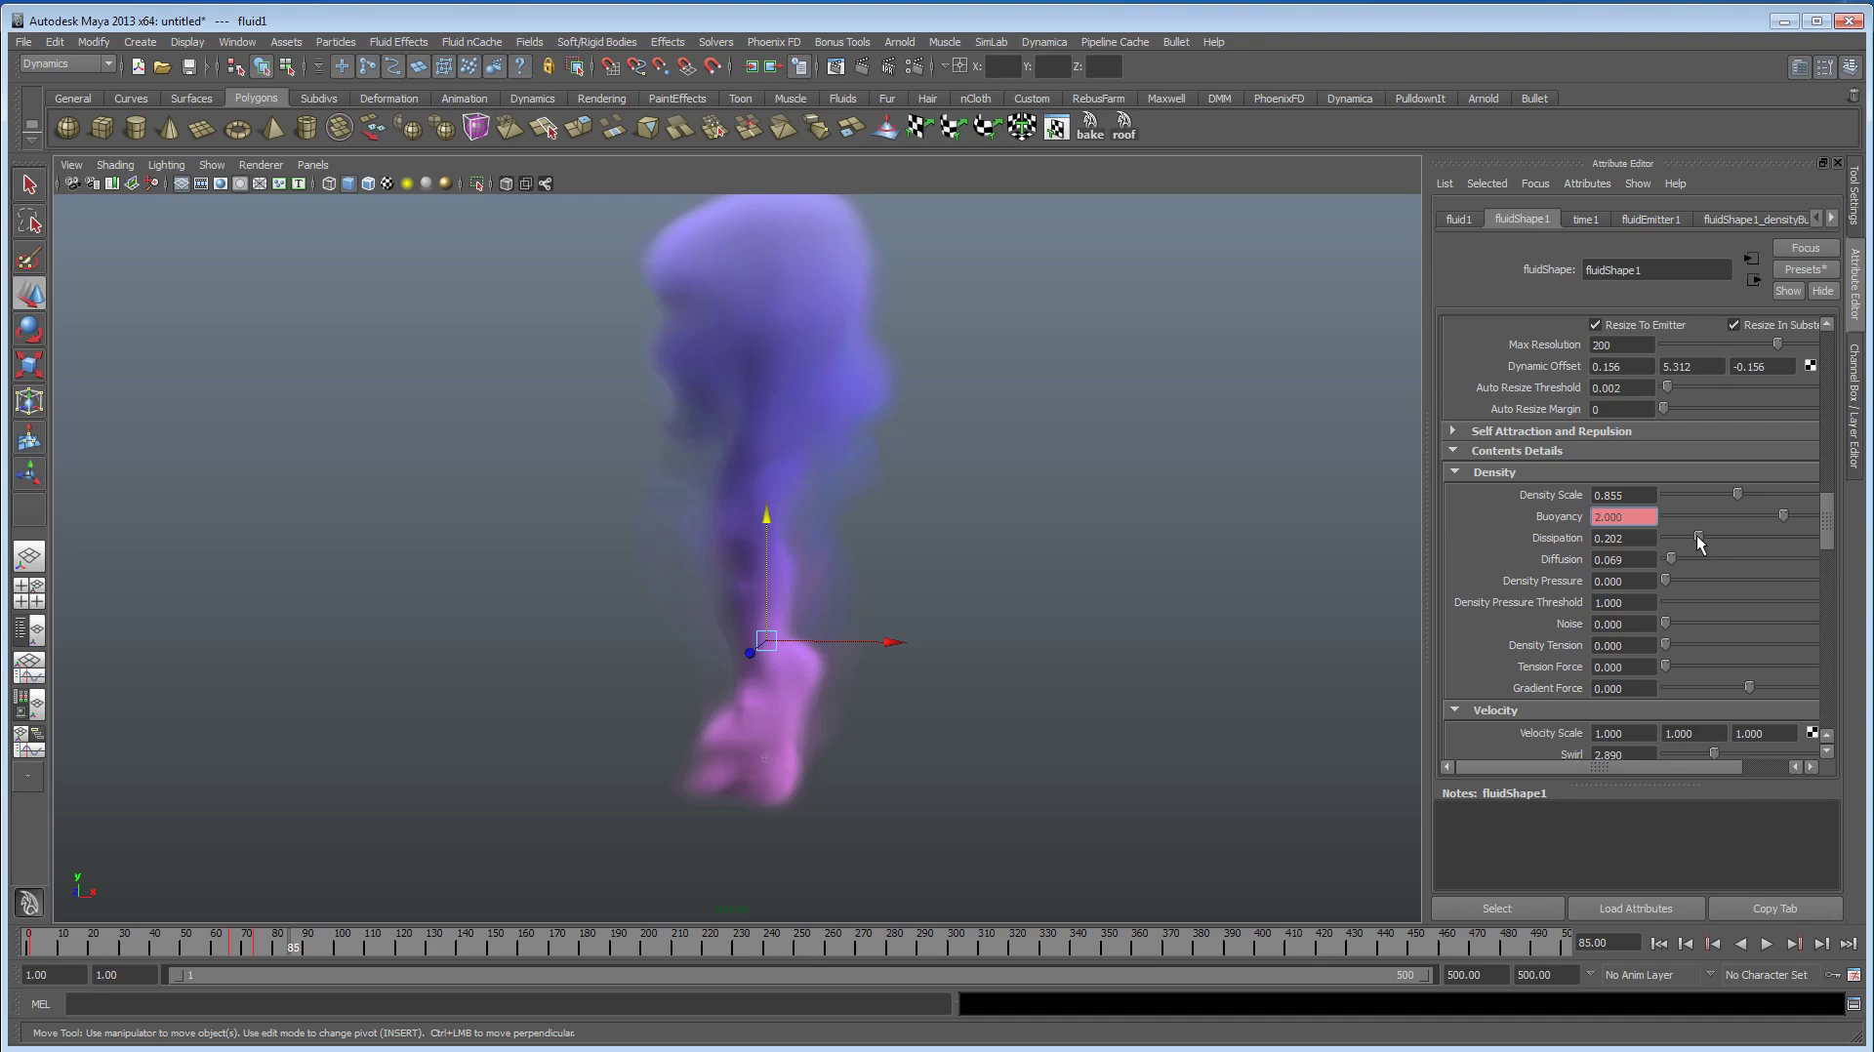
Step: Lower Dissipation to 0.052, replay to frame 75, and raise density Noise to about 0.156
drag(1697, 544, 1677, 544)
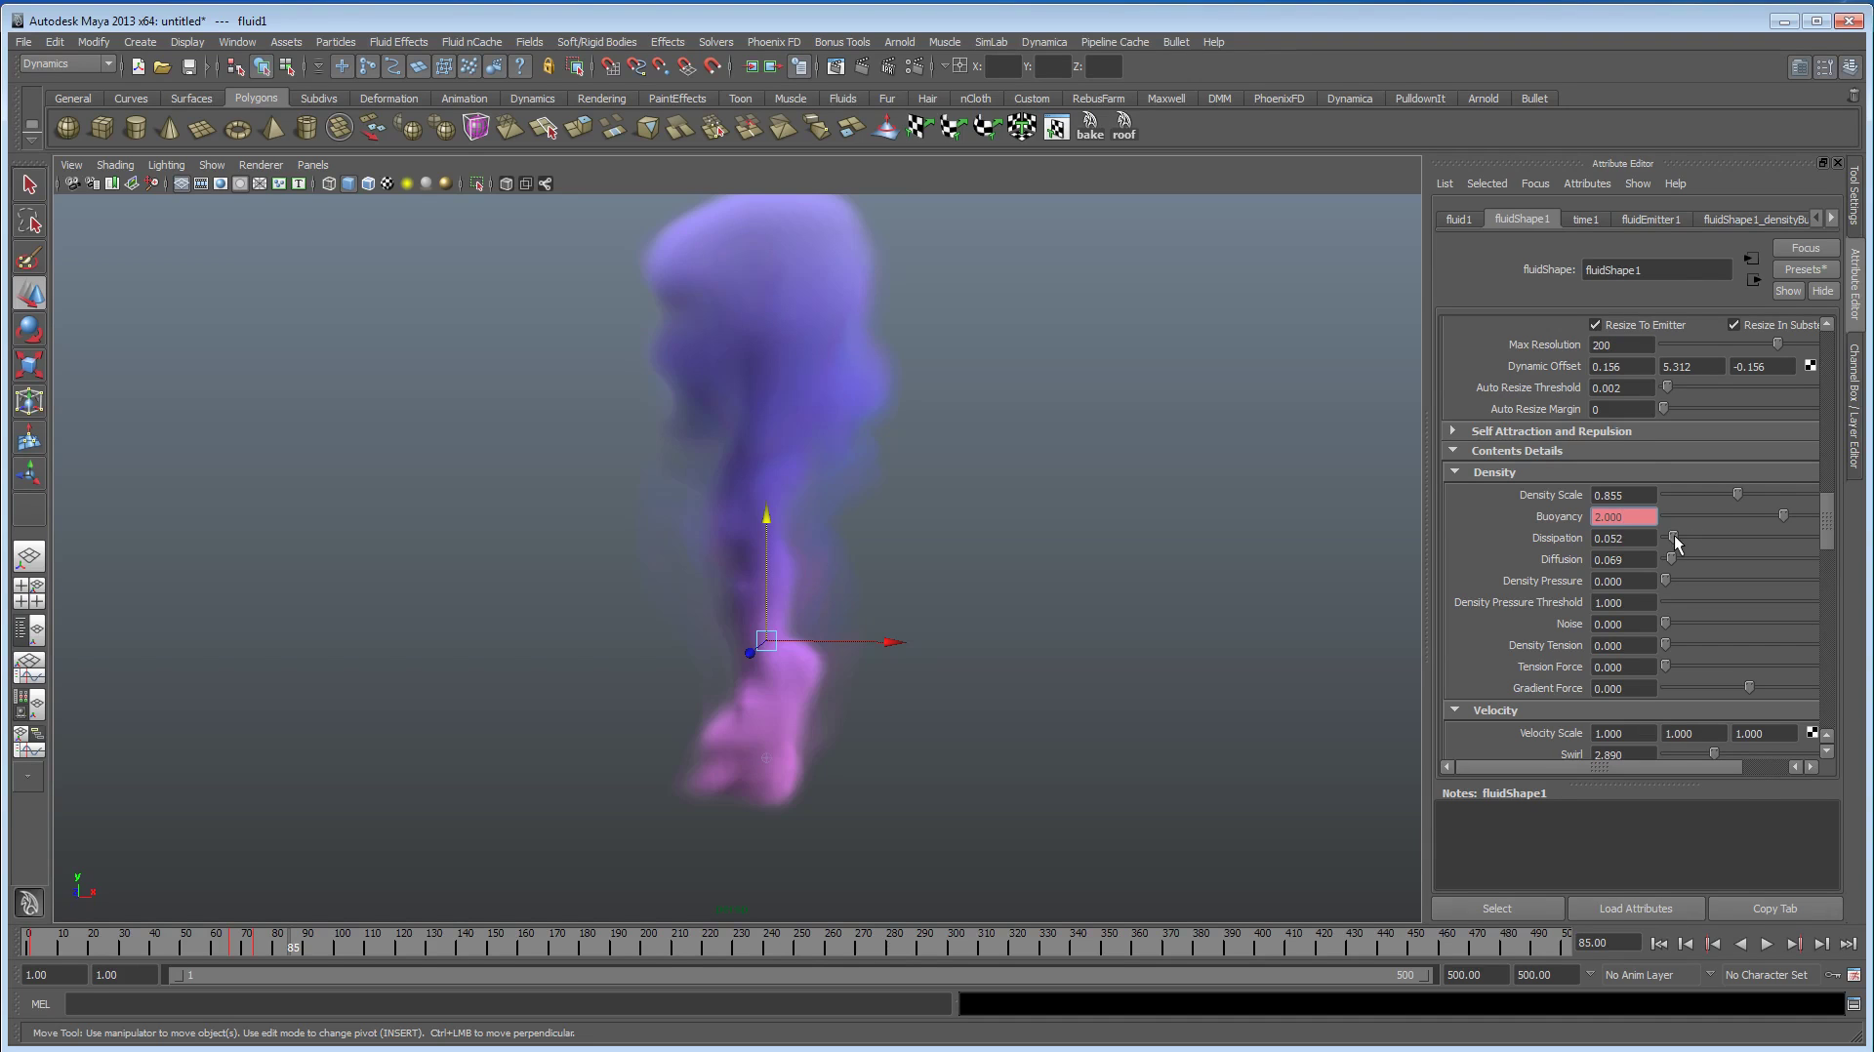
click(1658, 944)
click(1767, 944)
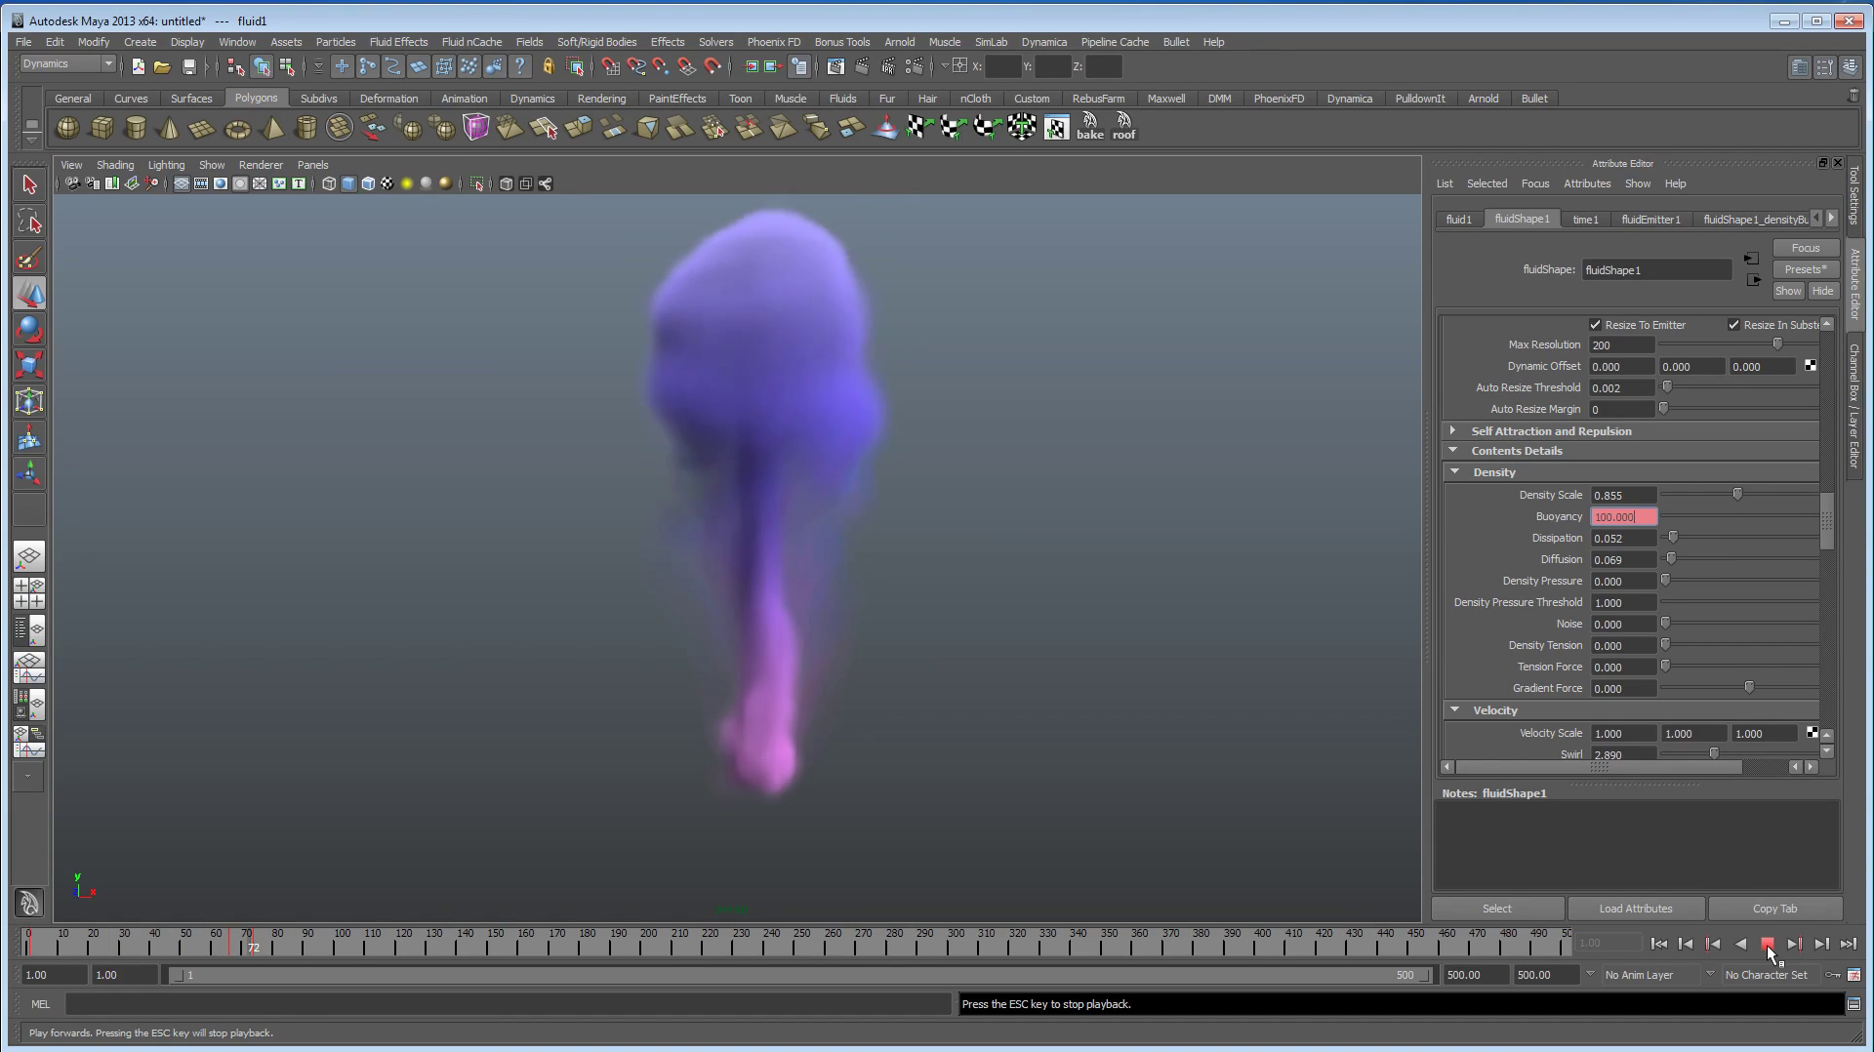
click(1767, 944)
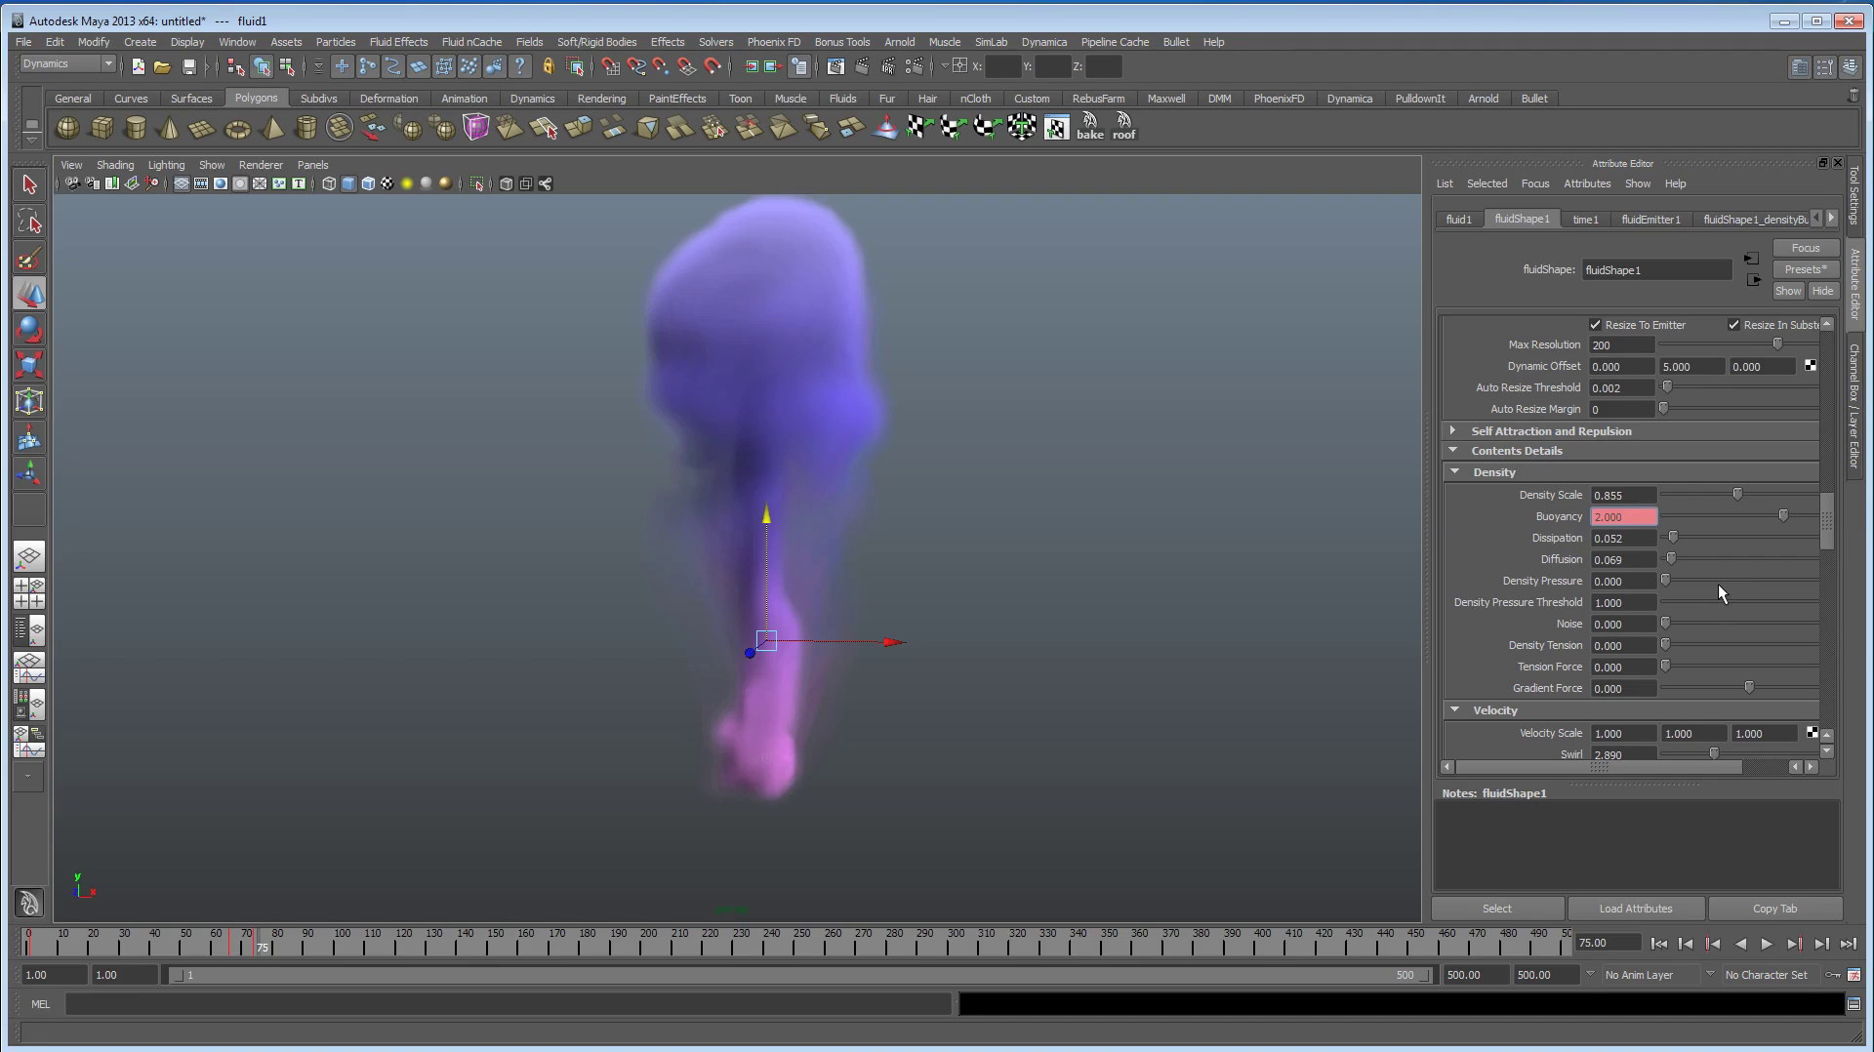
drag(1665, 624, 1696, 631)
Step: Replay the noisier plume from frame 1, stopping at frame 159
click(1659, 943)
click(1767, 944)
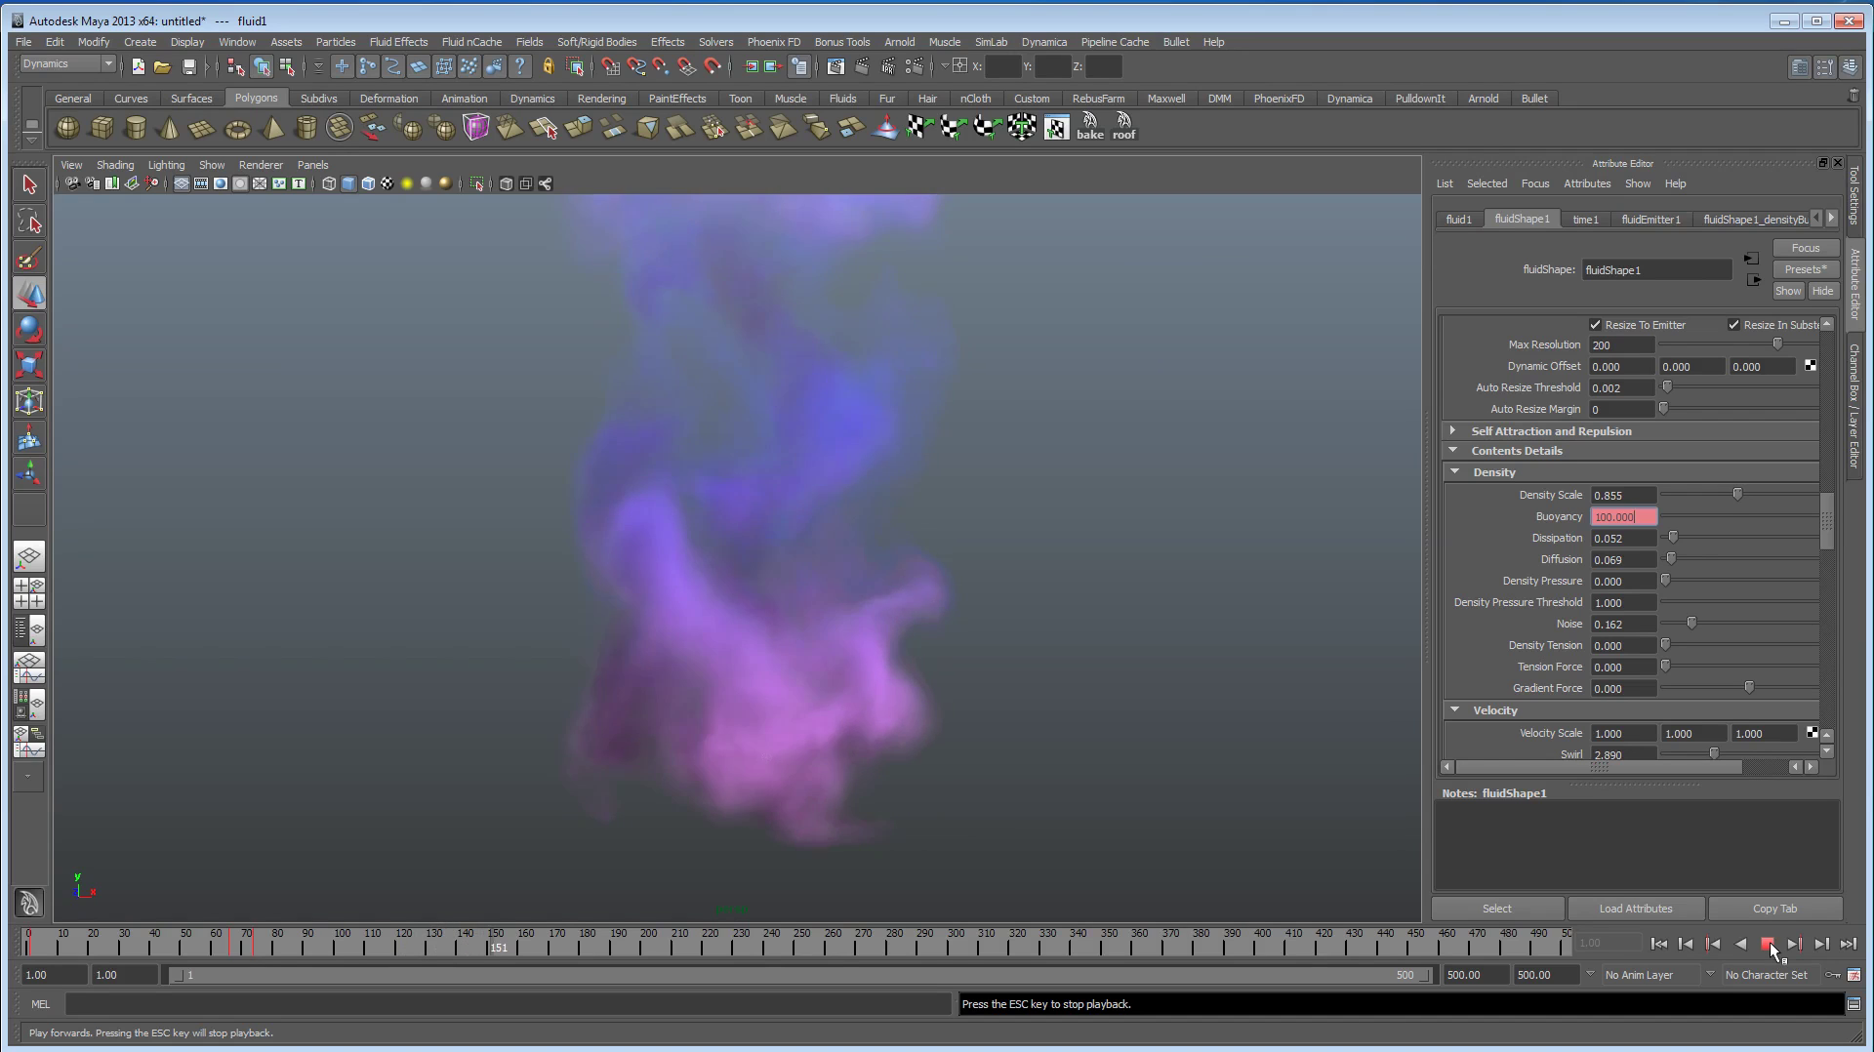
click(1767, 944)
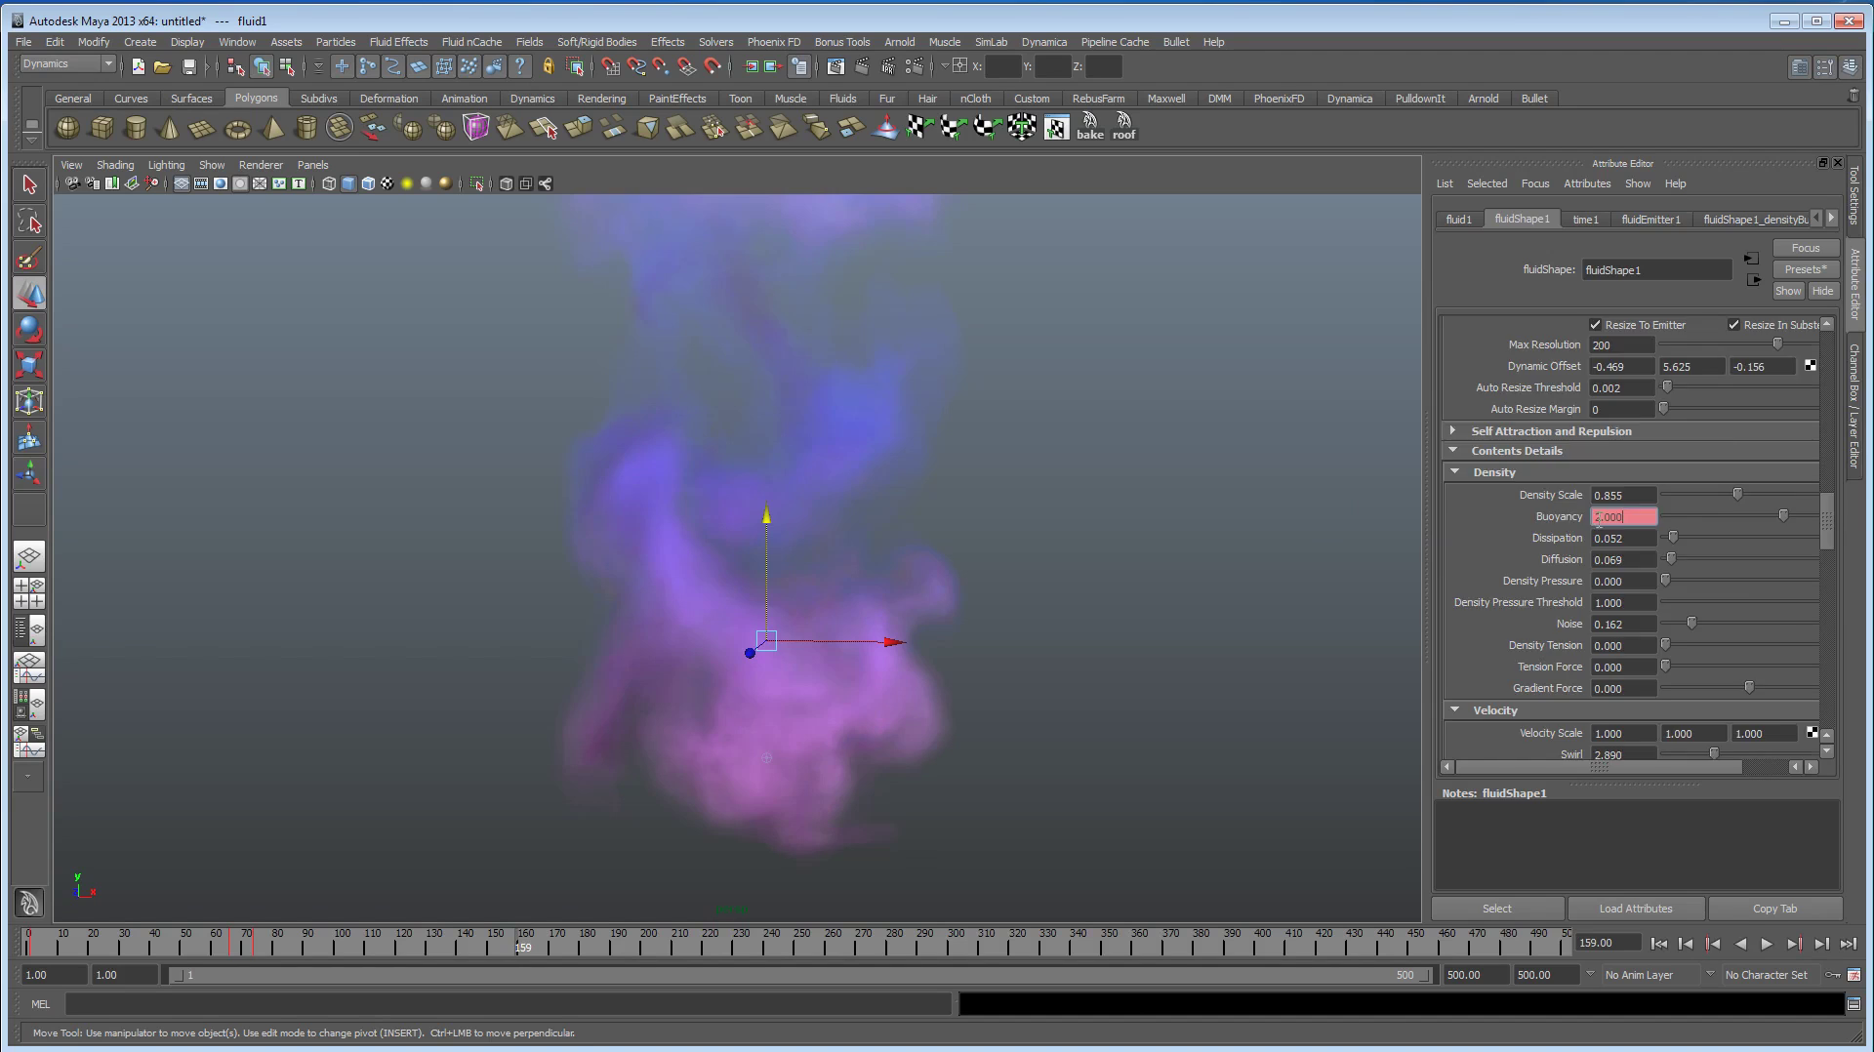
Step: Show fluidEmitter1's Fluid Emission Turbulence and Emission Speed attributes, leaving Speed Method at No Emission
click(1651, 218)
scroll(1522, 537, down, 2)
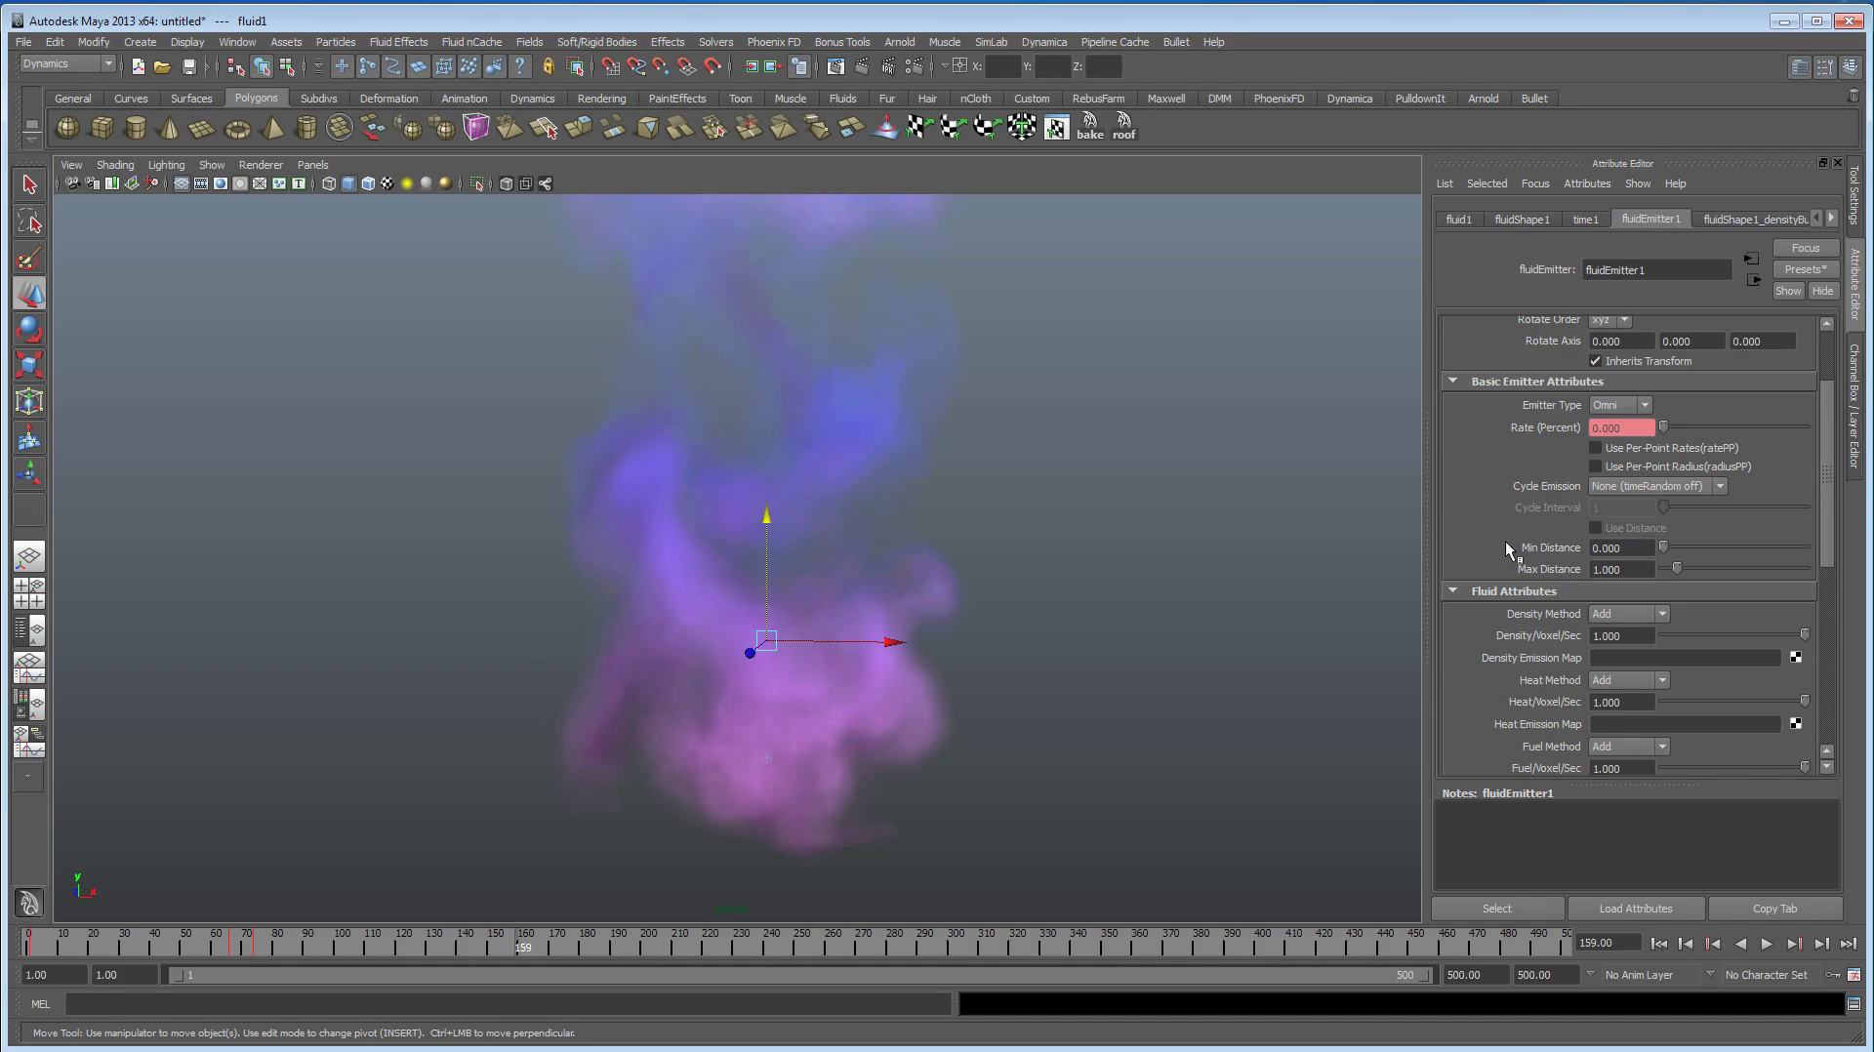
scroll(1489, 540, down, 8)
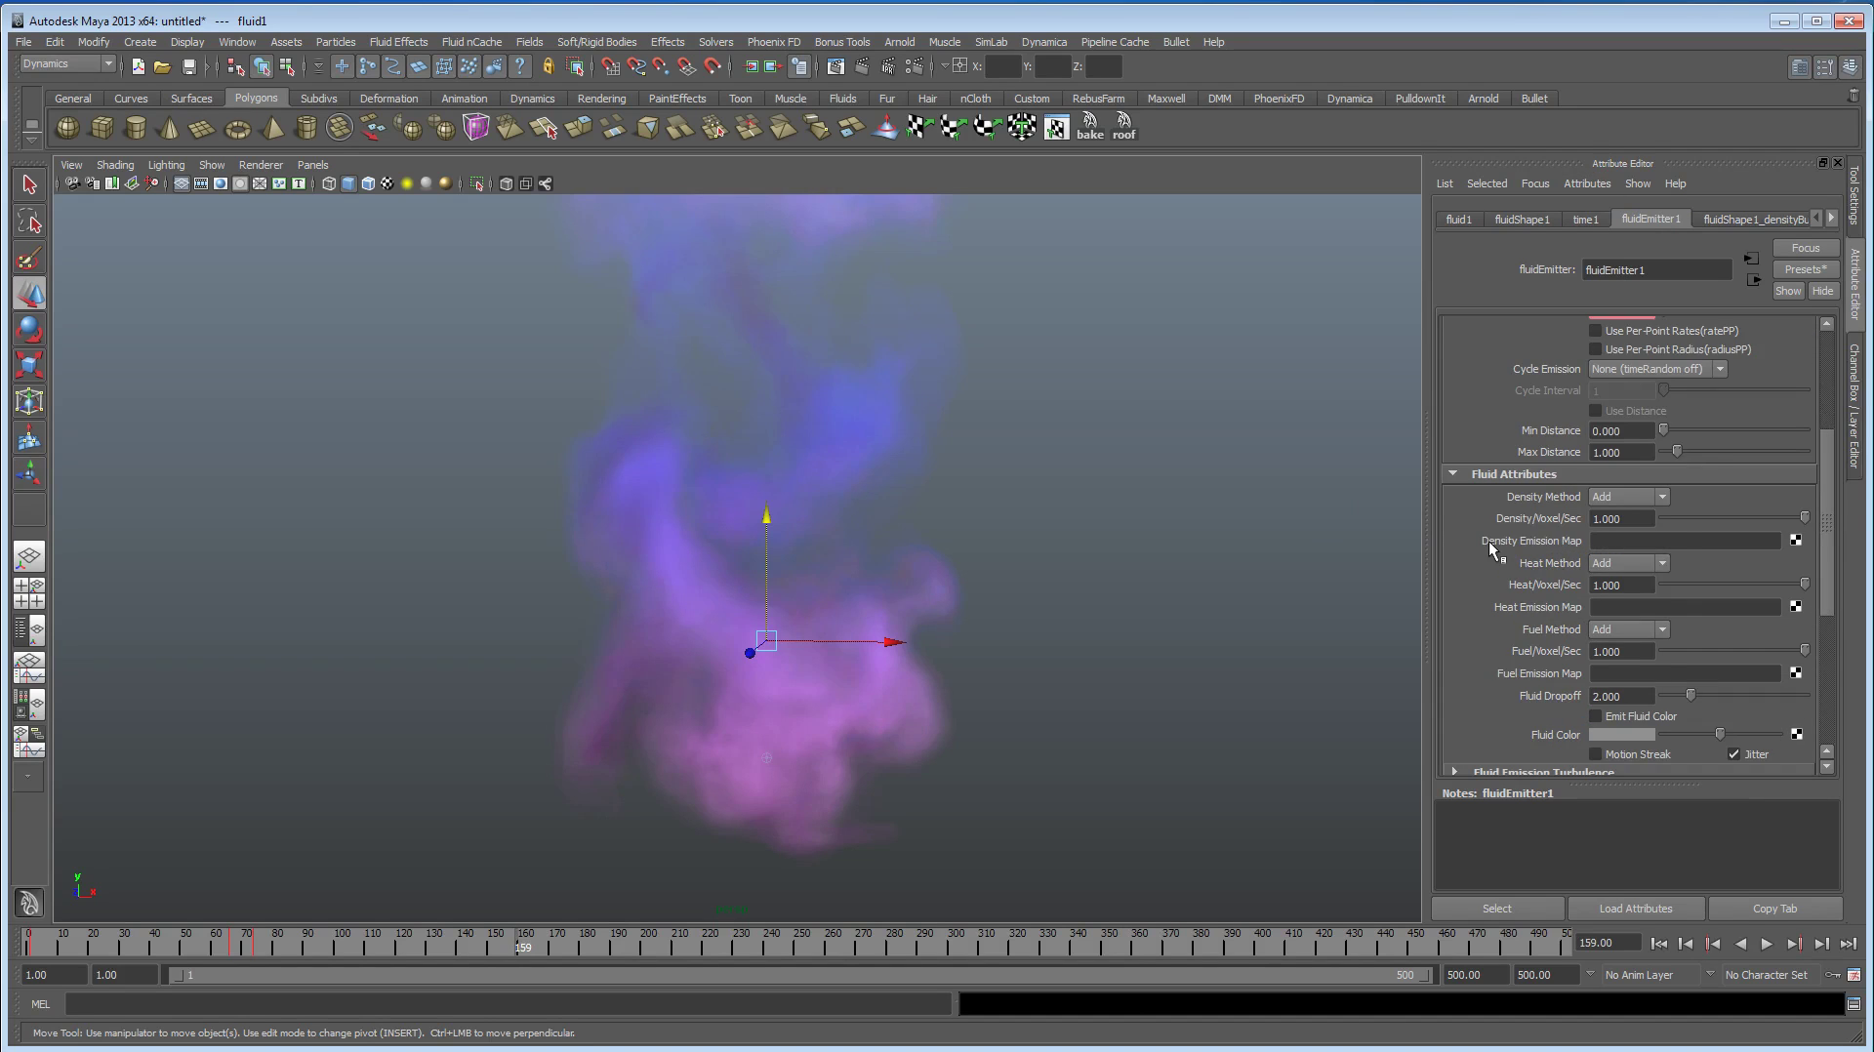
scroll(1489, 540, up, 12)
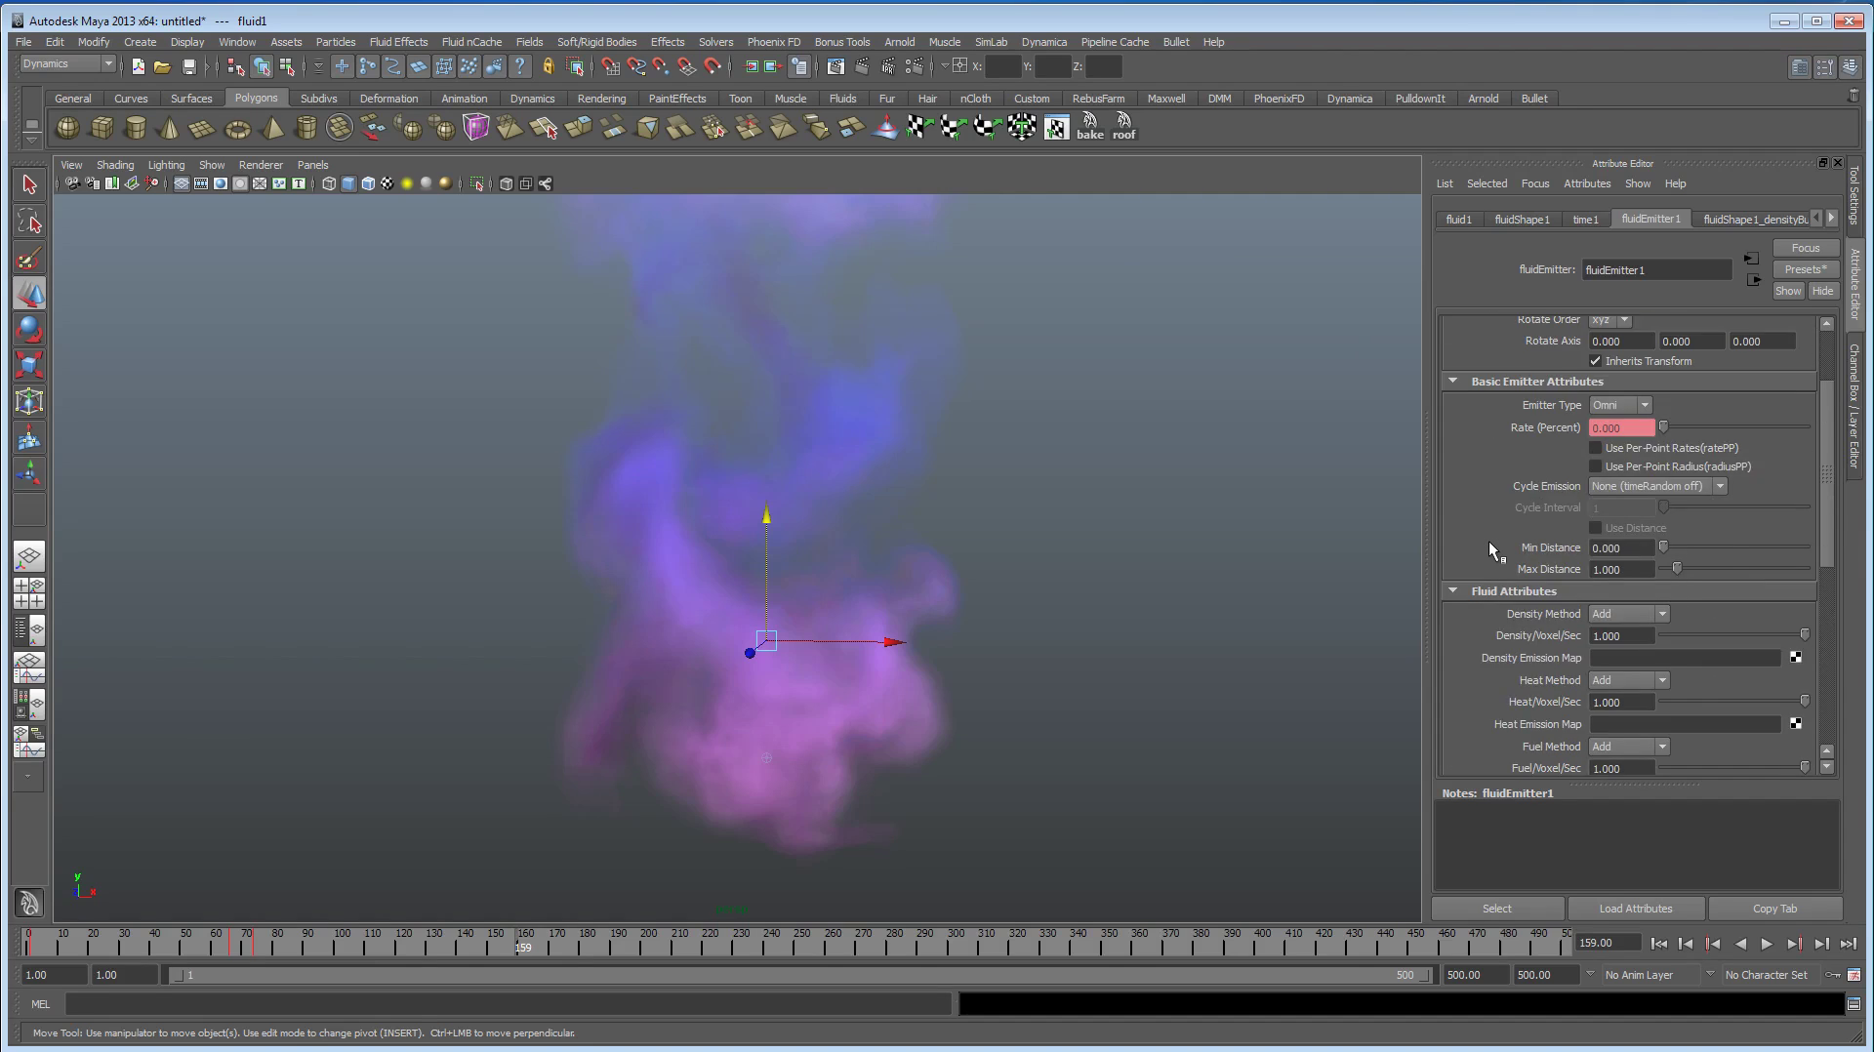
scroll(1489, 541, down, 10)
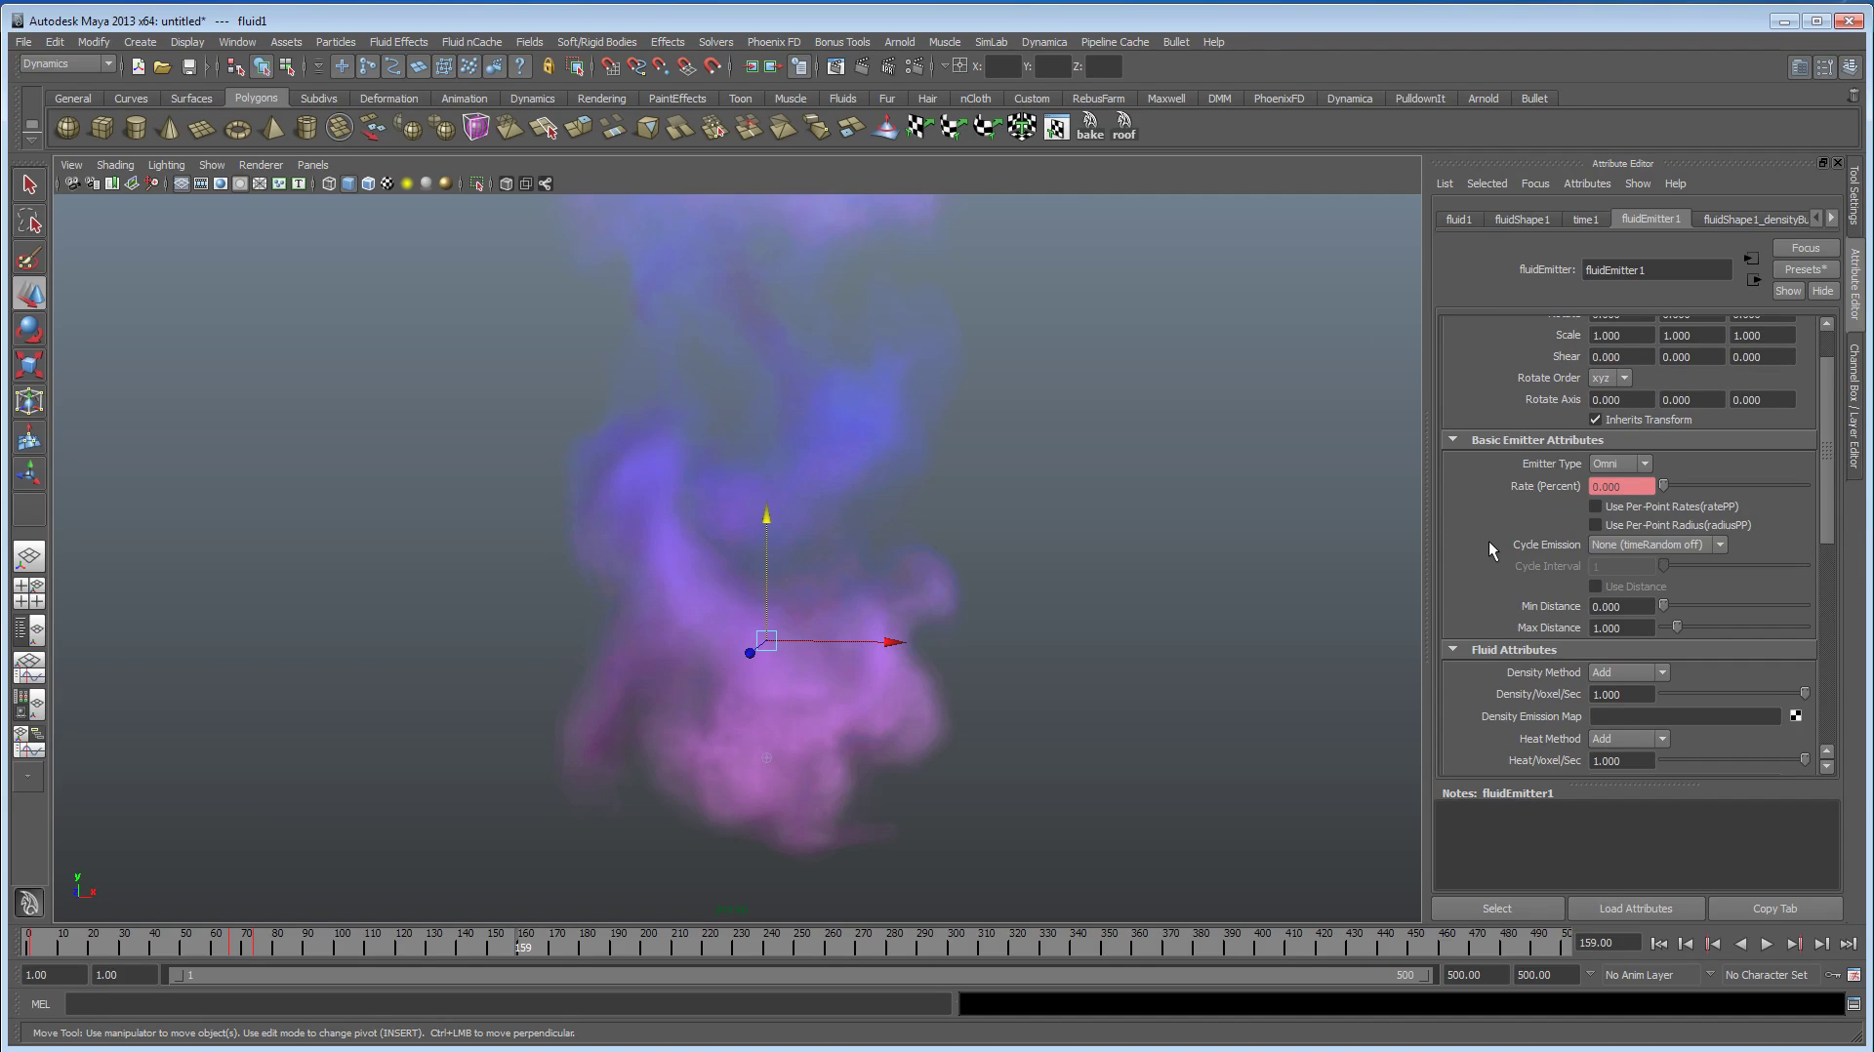
scroll(1489, 541, down, 6)
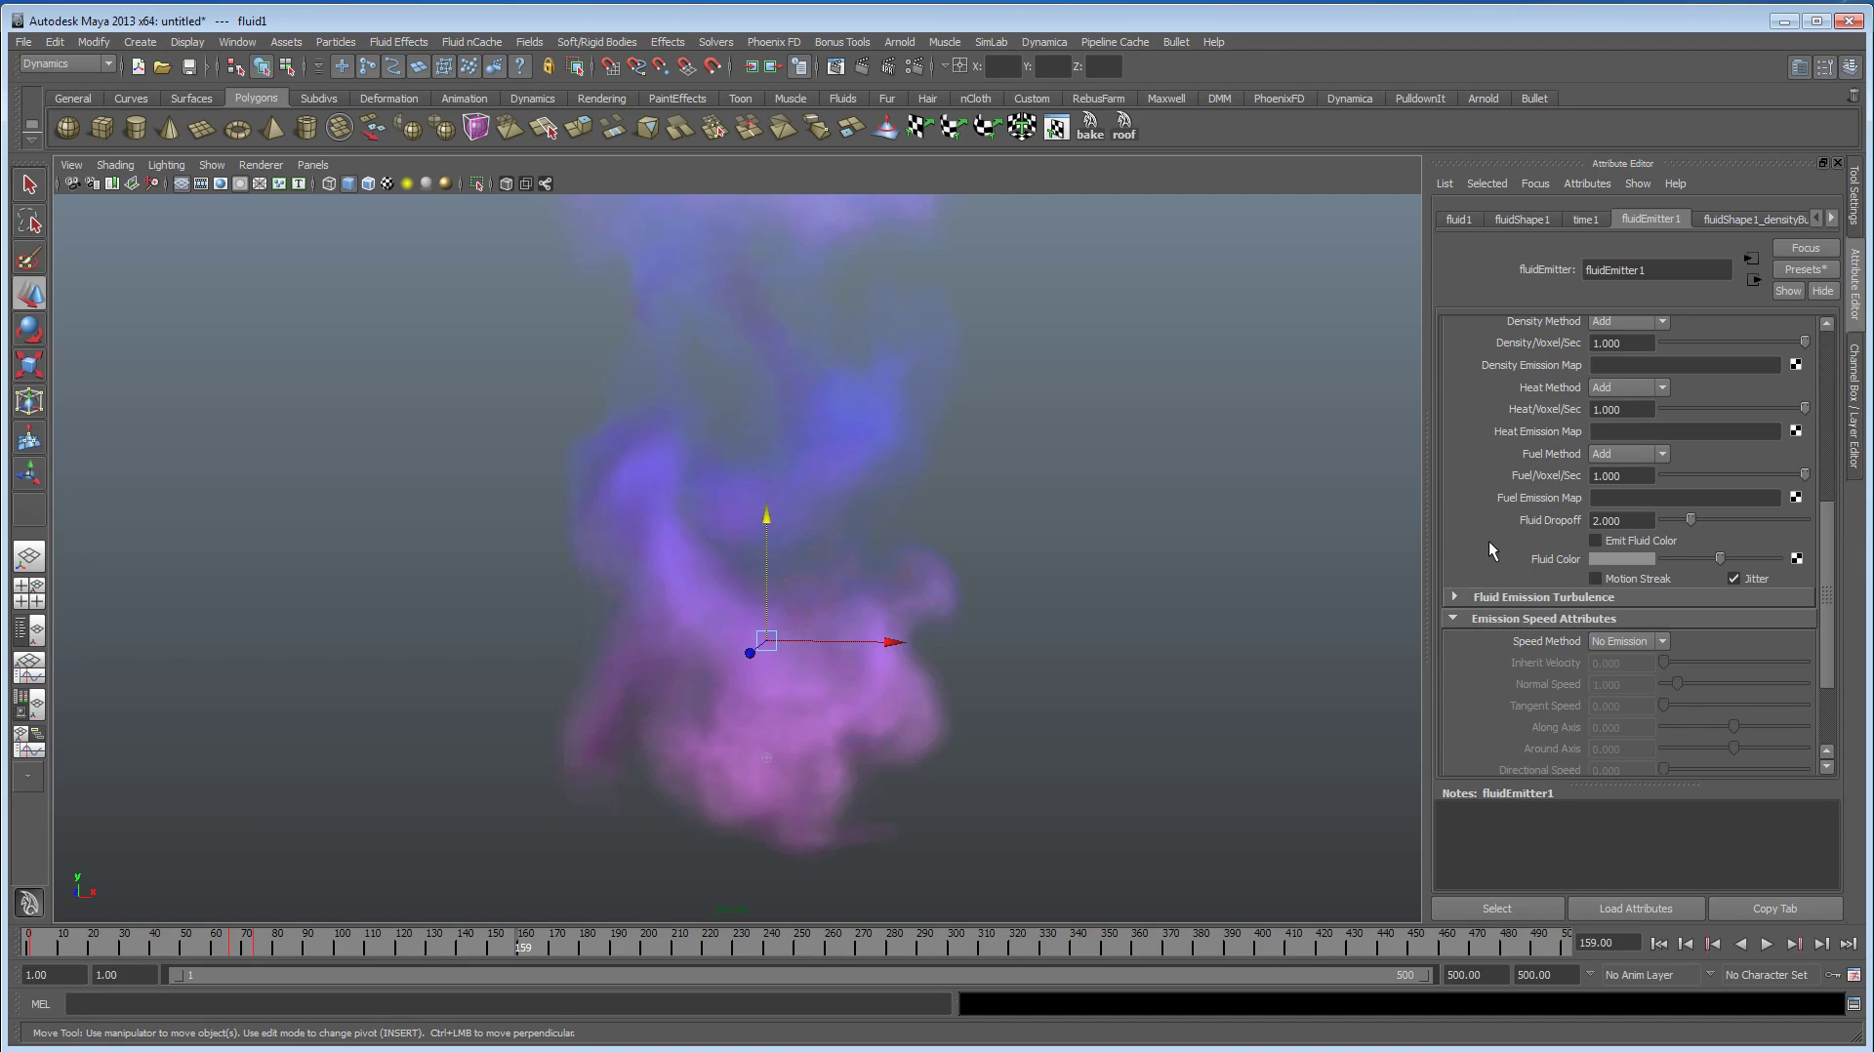
click(1490, 539)
scroll(1490, 576, down, 2)
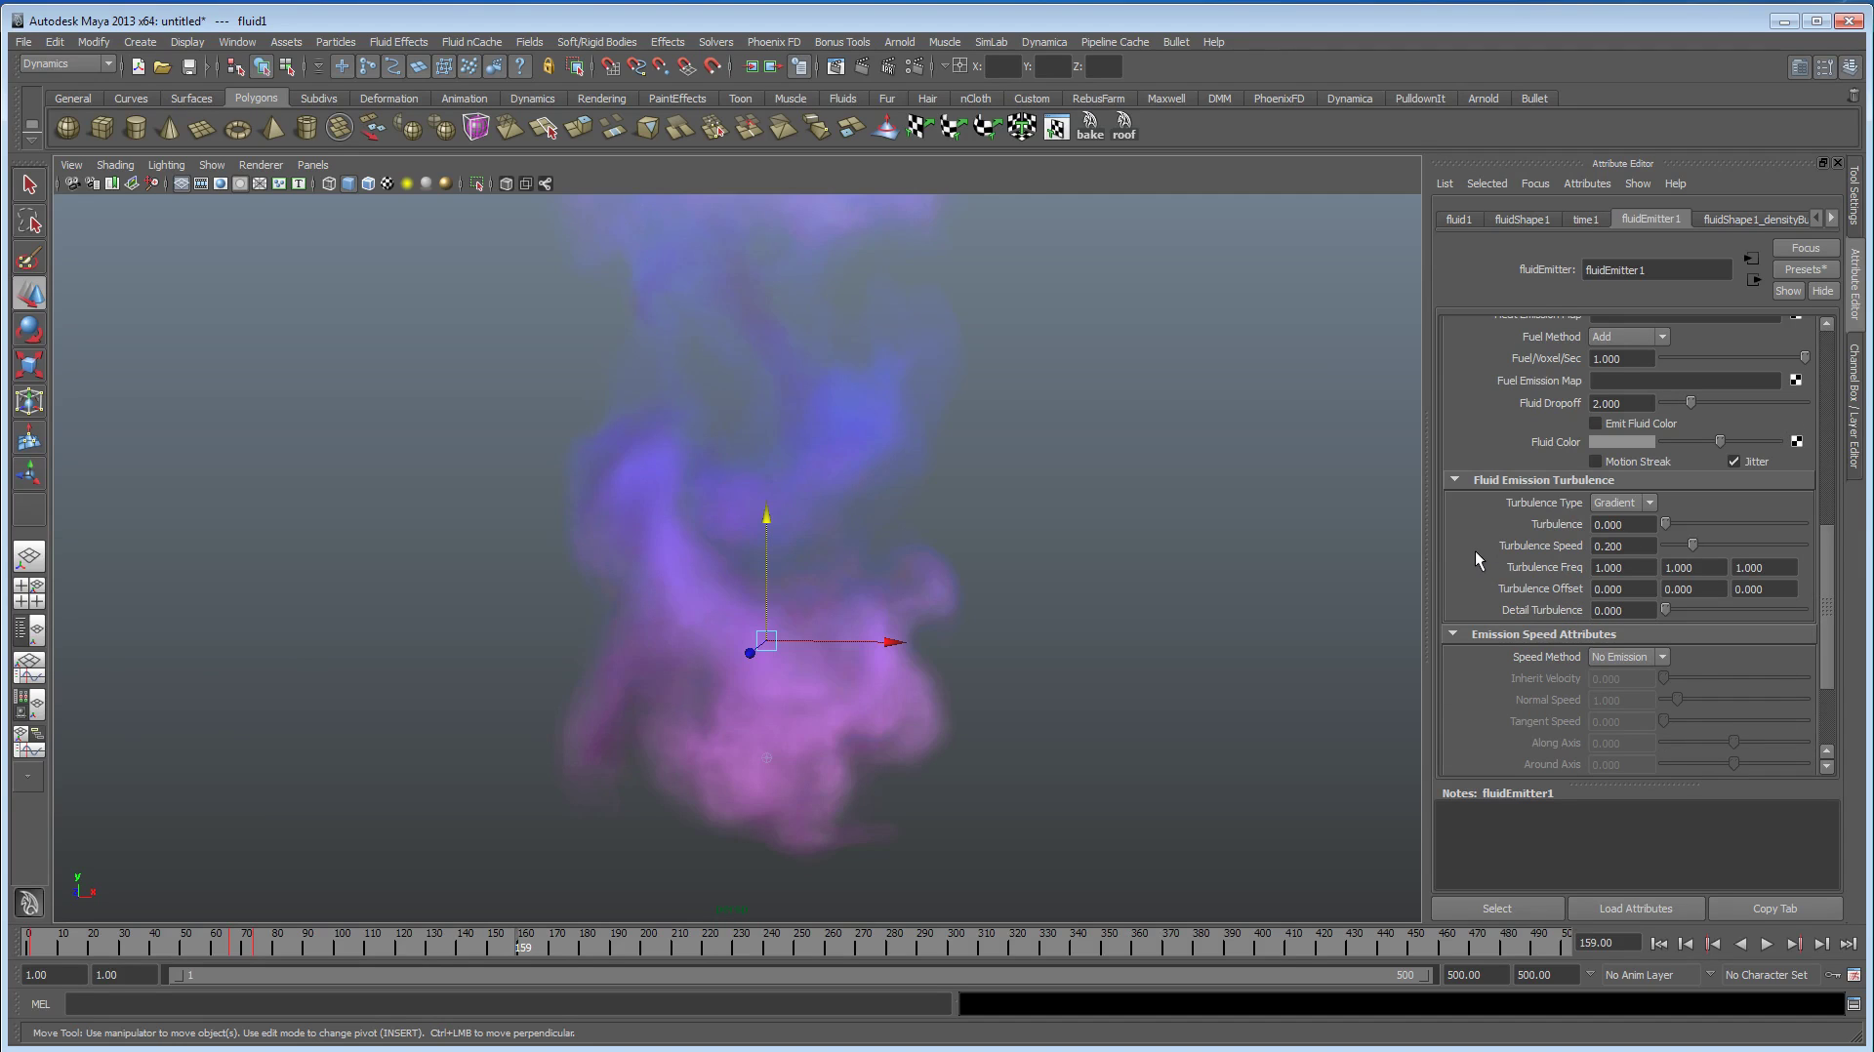
scroll(1462, 560, down, 5)
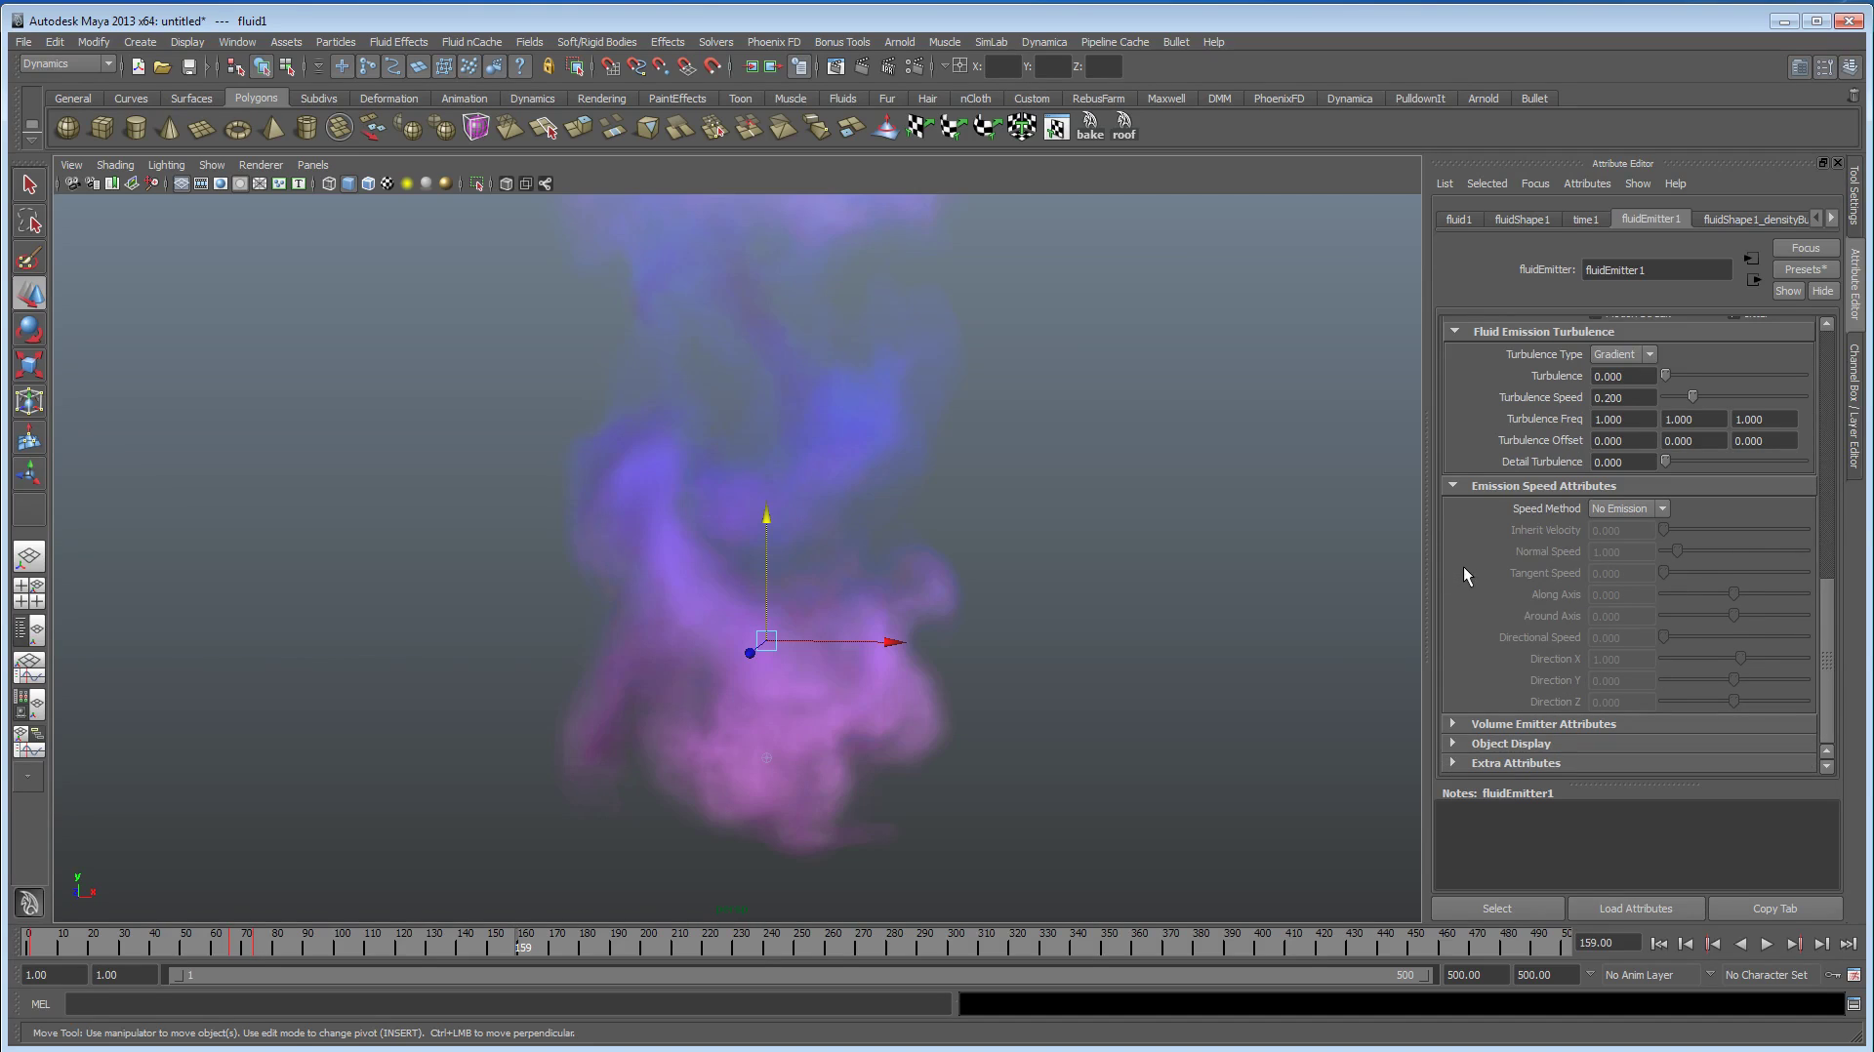
click(1641, 512)
Step: Show fluidShape1 in the Attribute Editor and scroll down to its Contents Details Velocity and Turbulence sections
click(1522, 218)
scroll(1578, 538, up, 15)
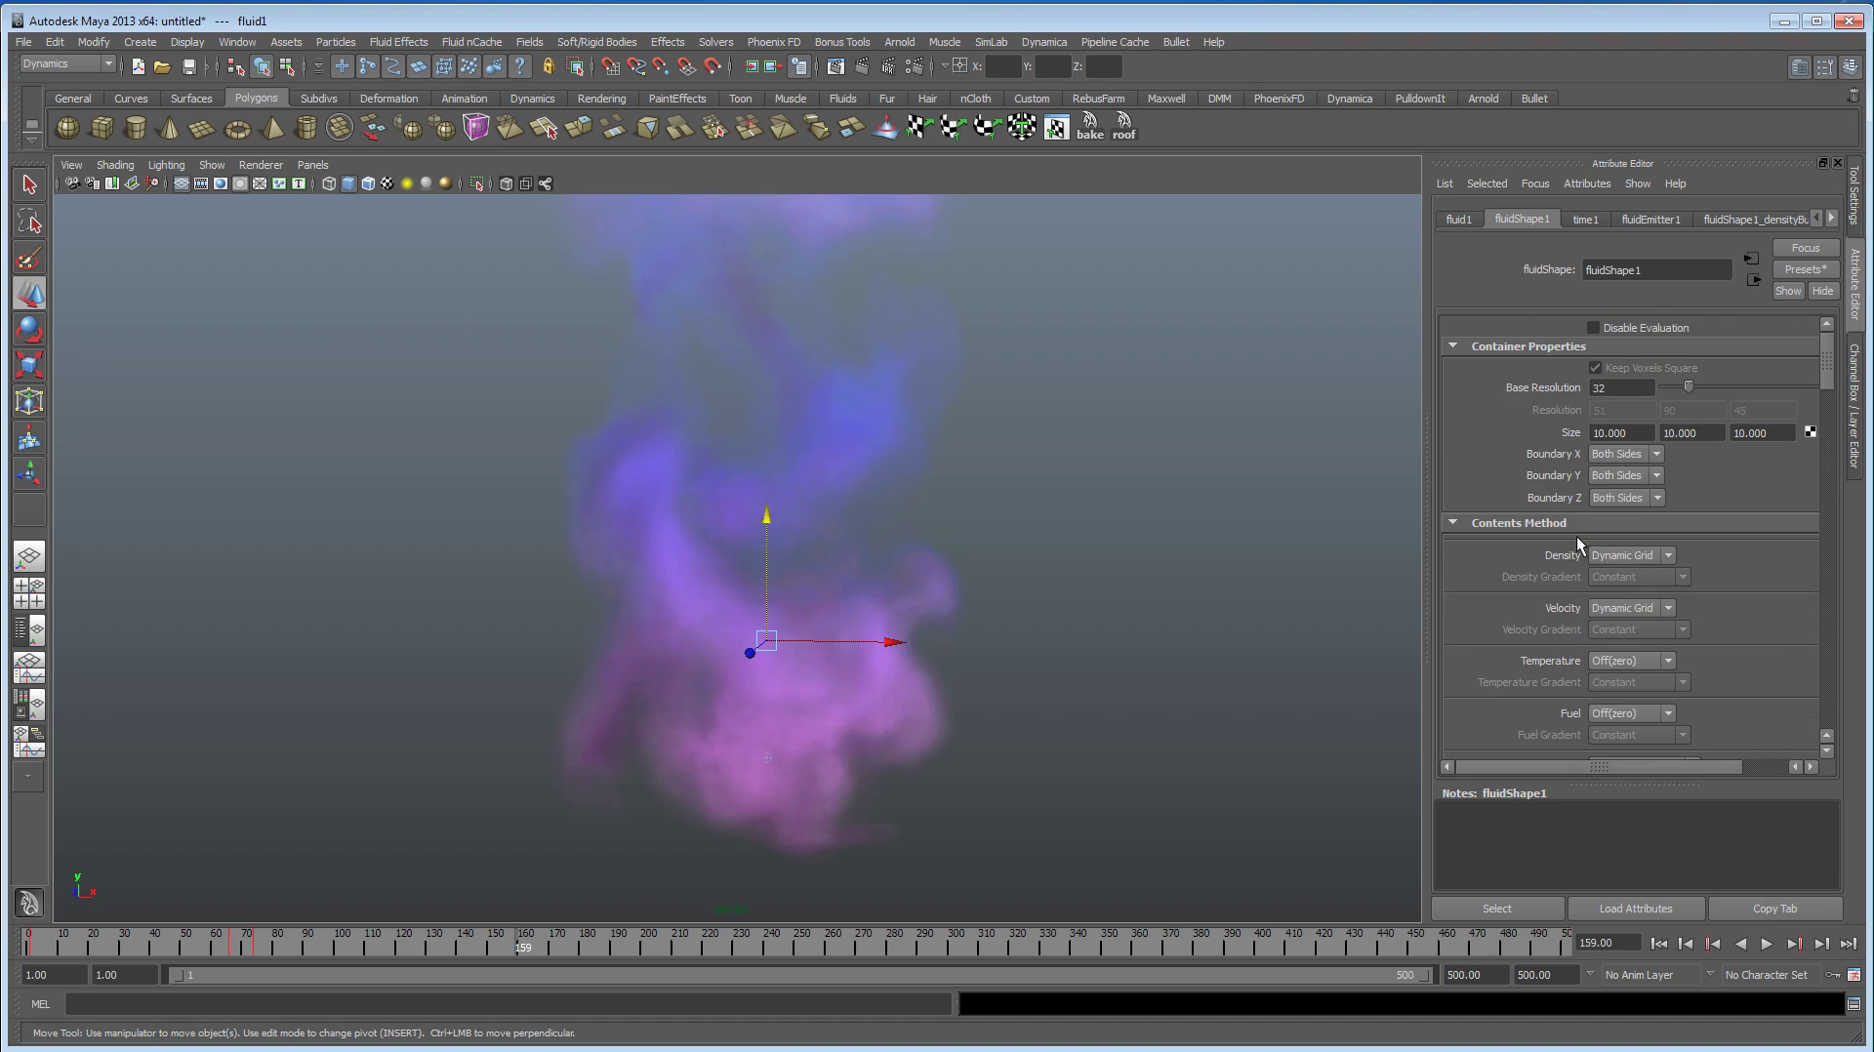
scroll(1501, 608, down, 3)
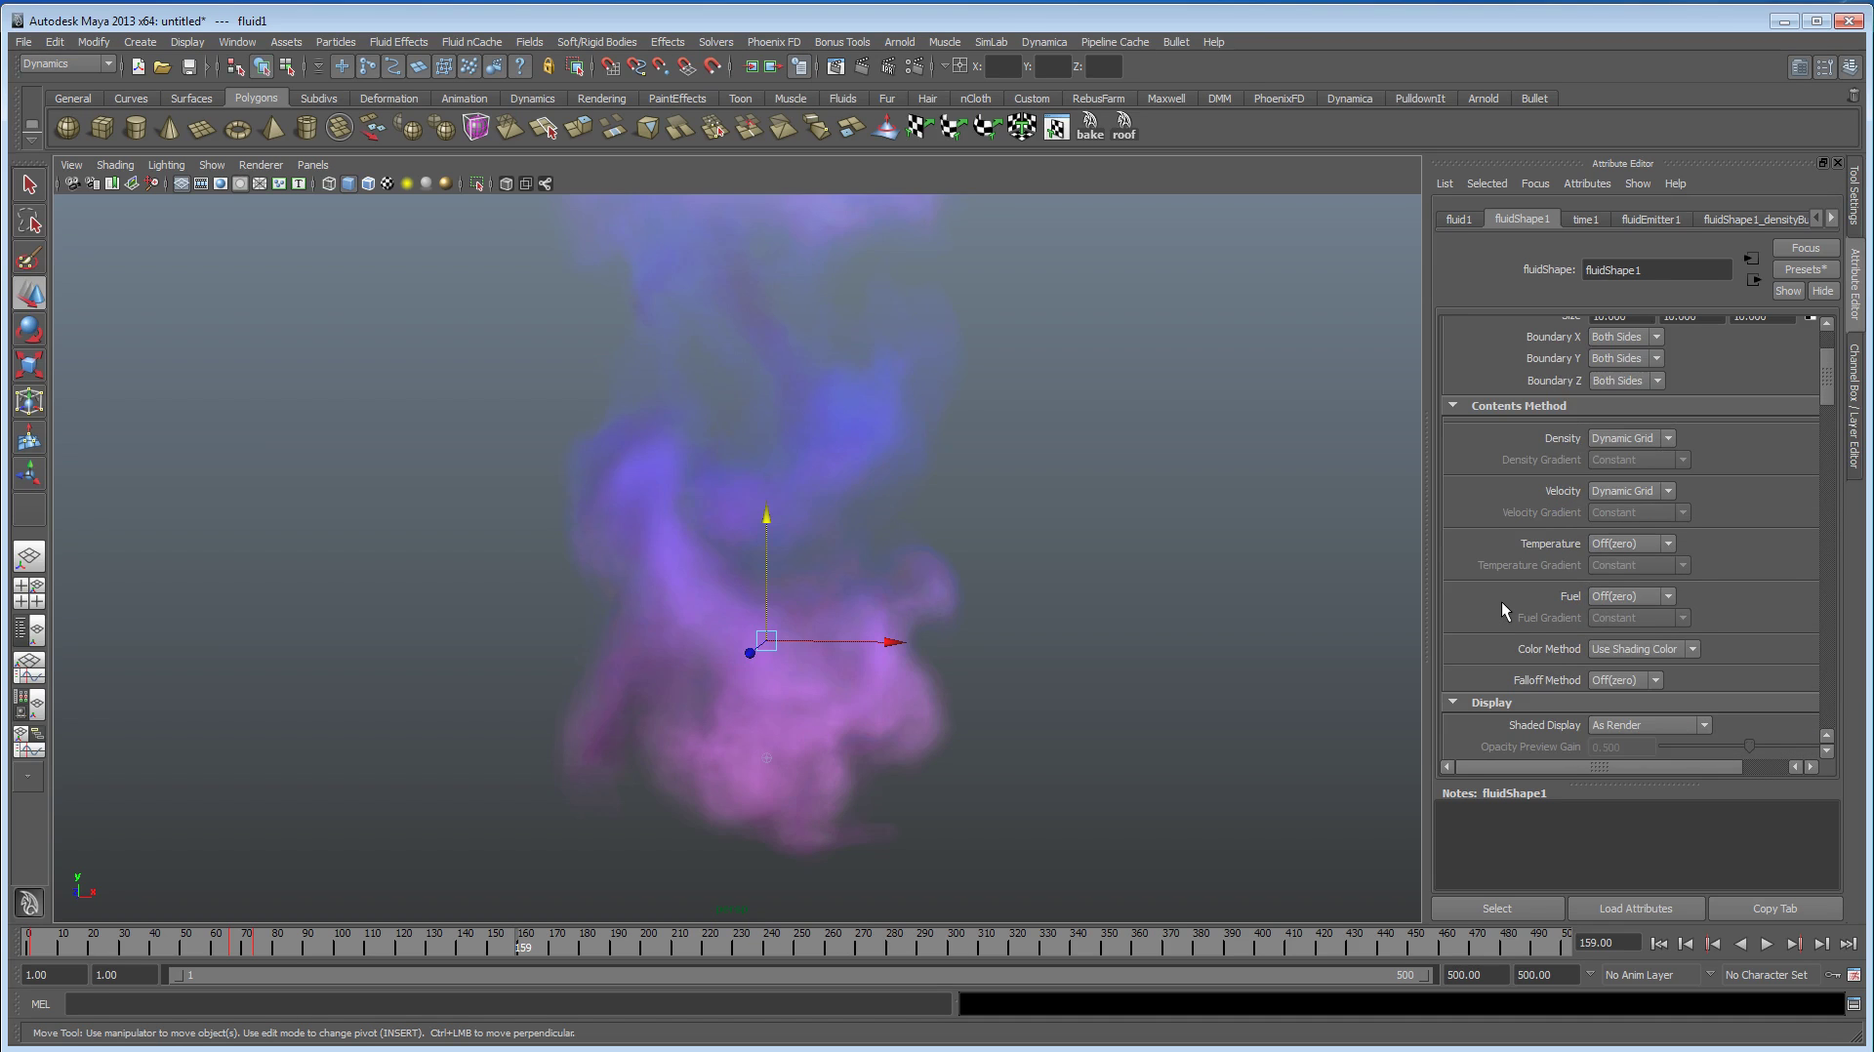
scroll(1501, 601, down, 6)
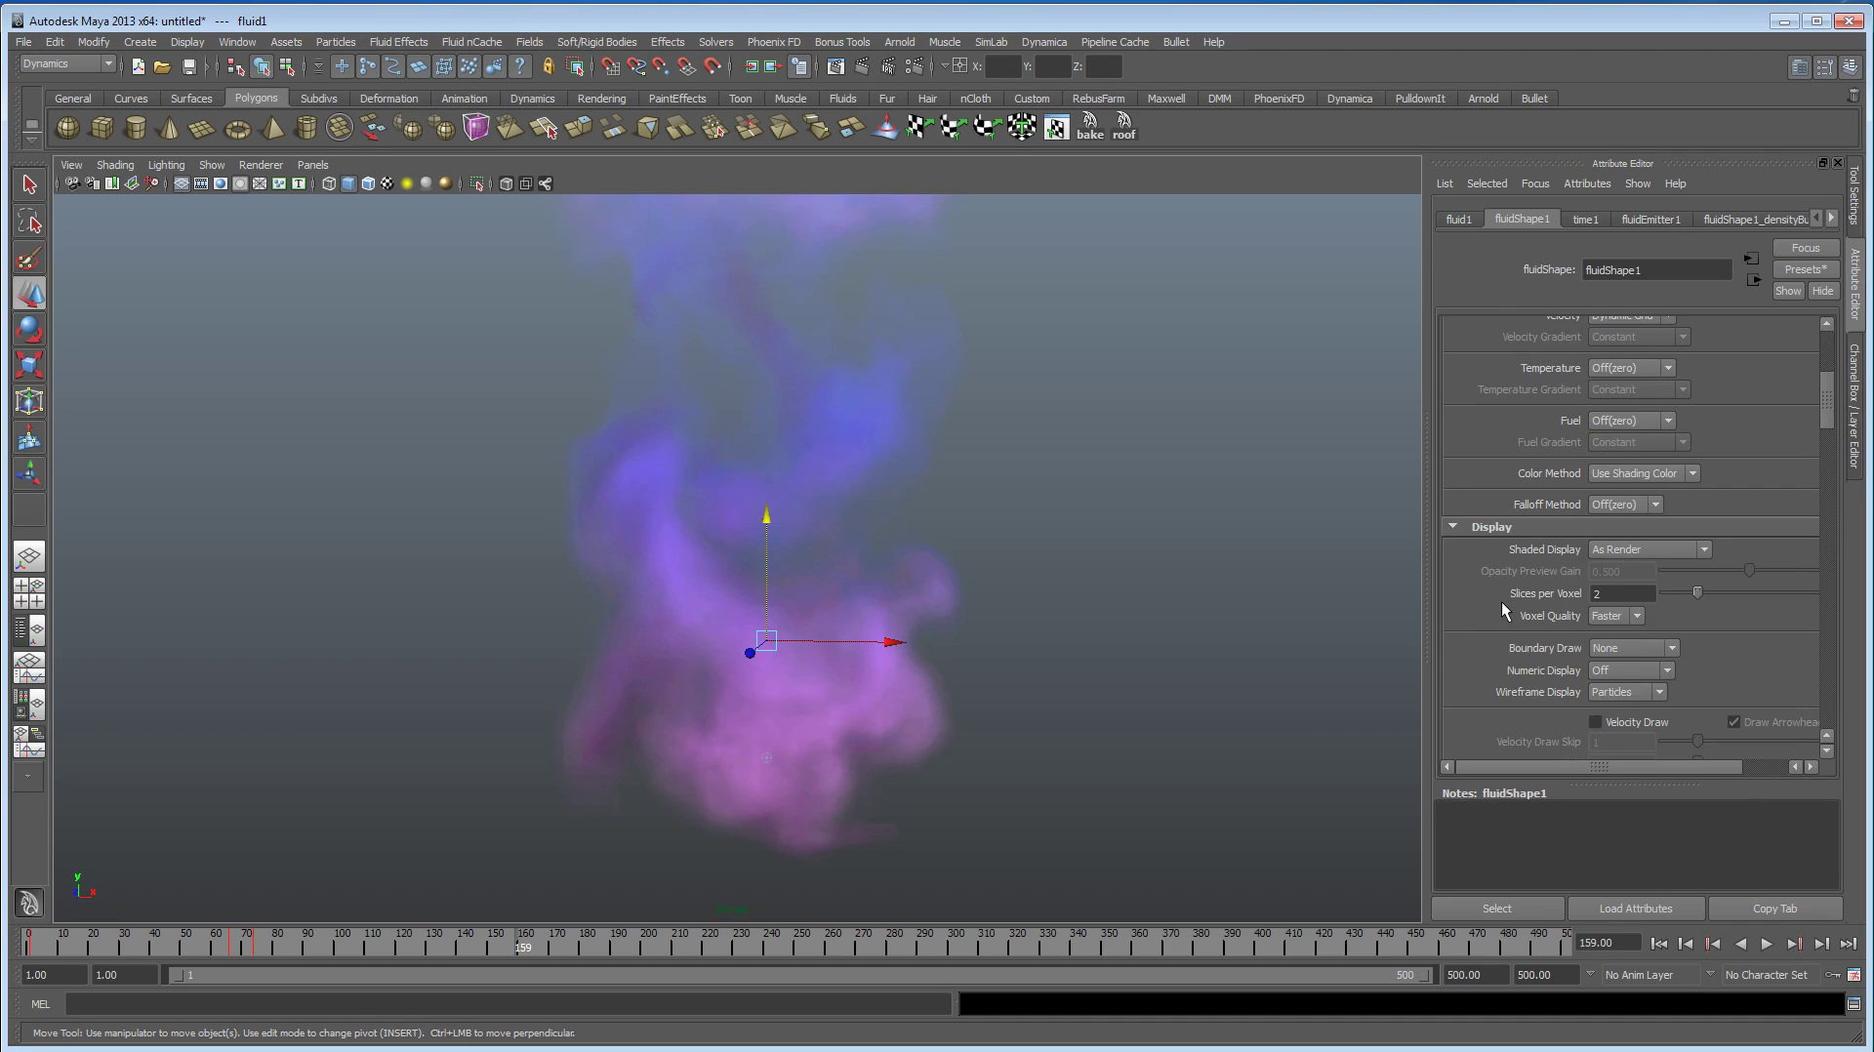
scroll(1483, 606, down, 6)
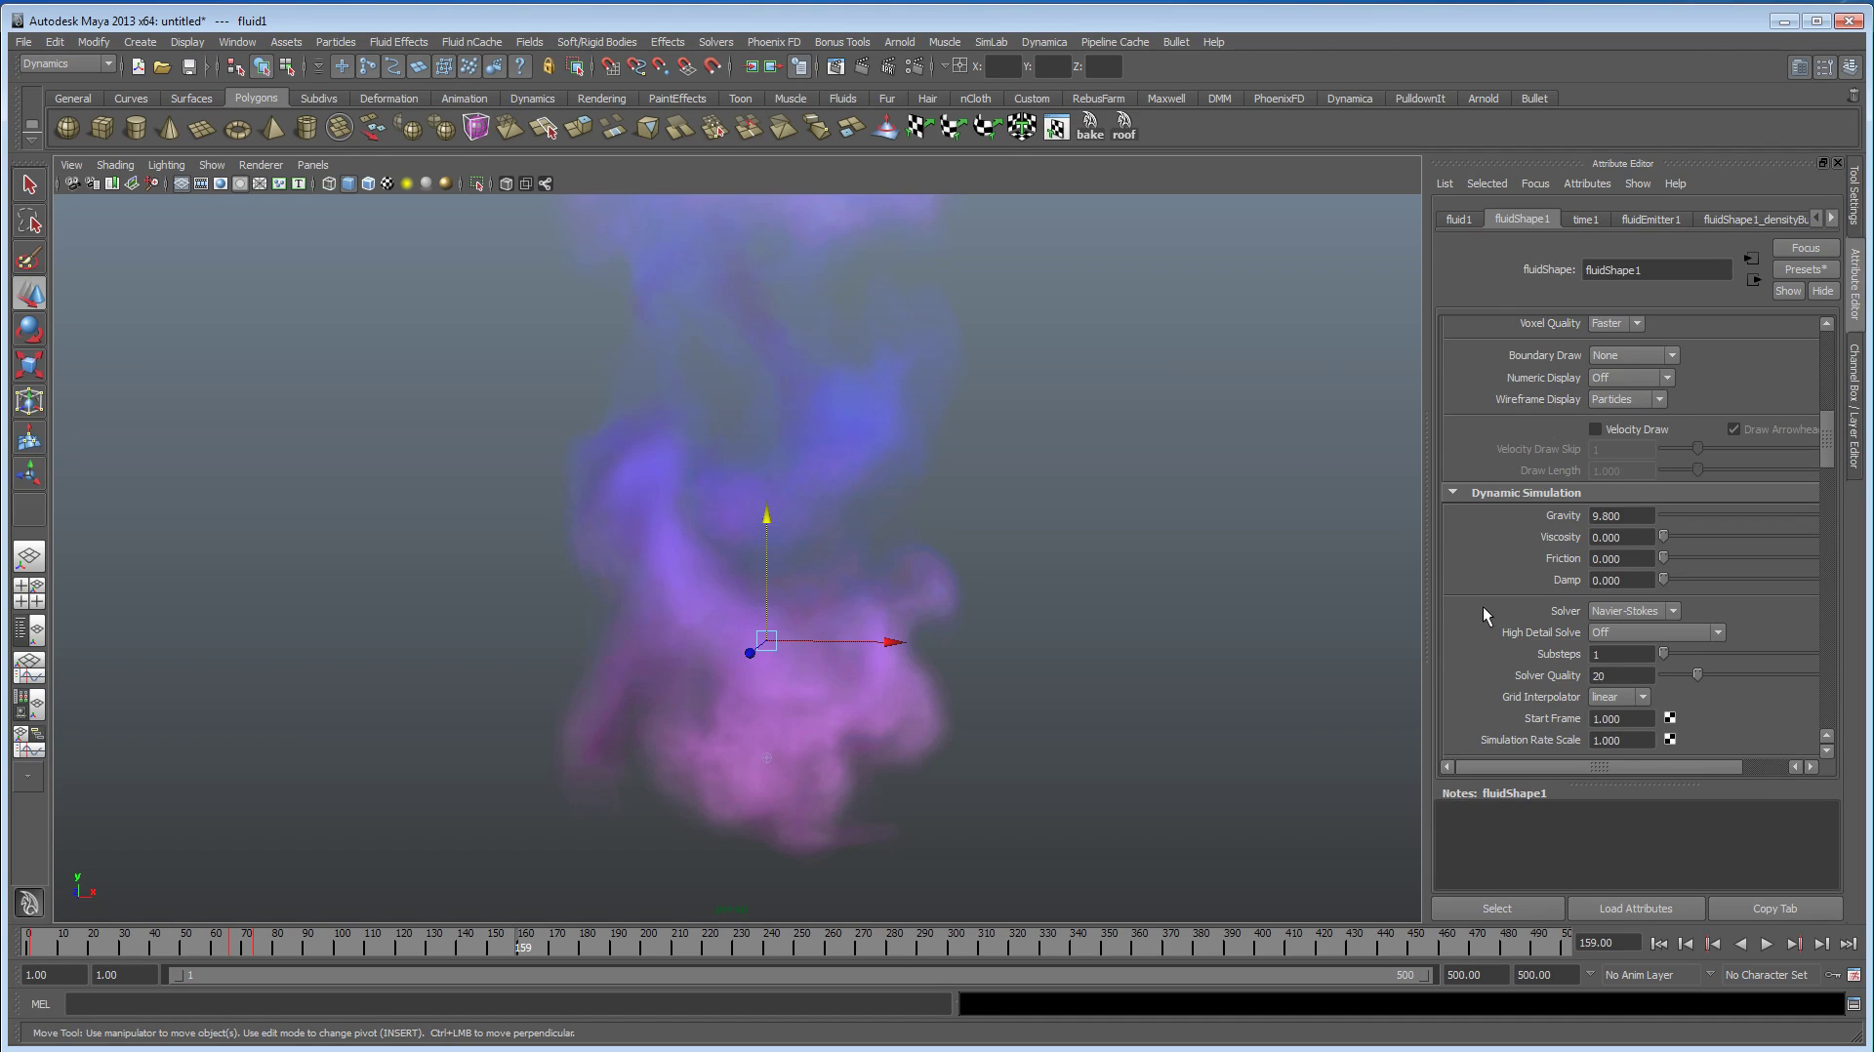
scroll(1483, 614, down, 2)
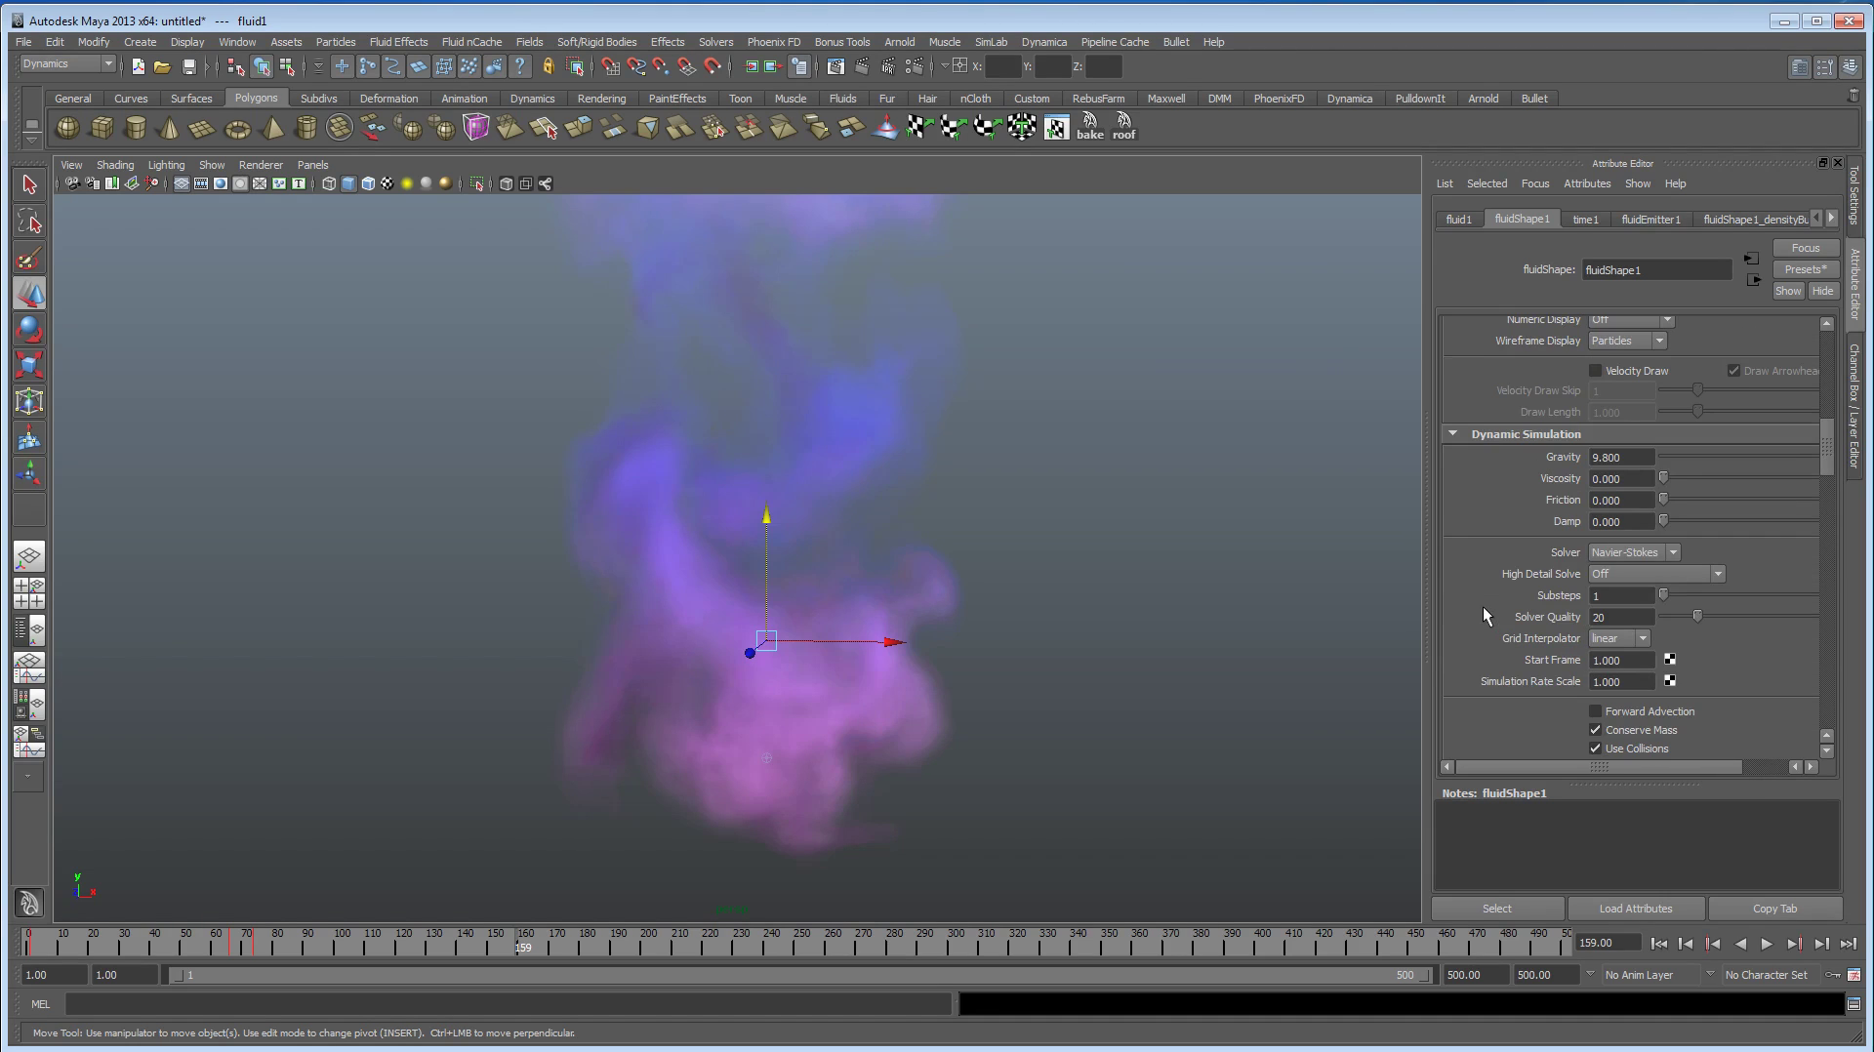
scroll(1483, 609, down, 8)
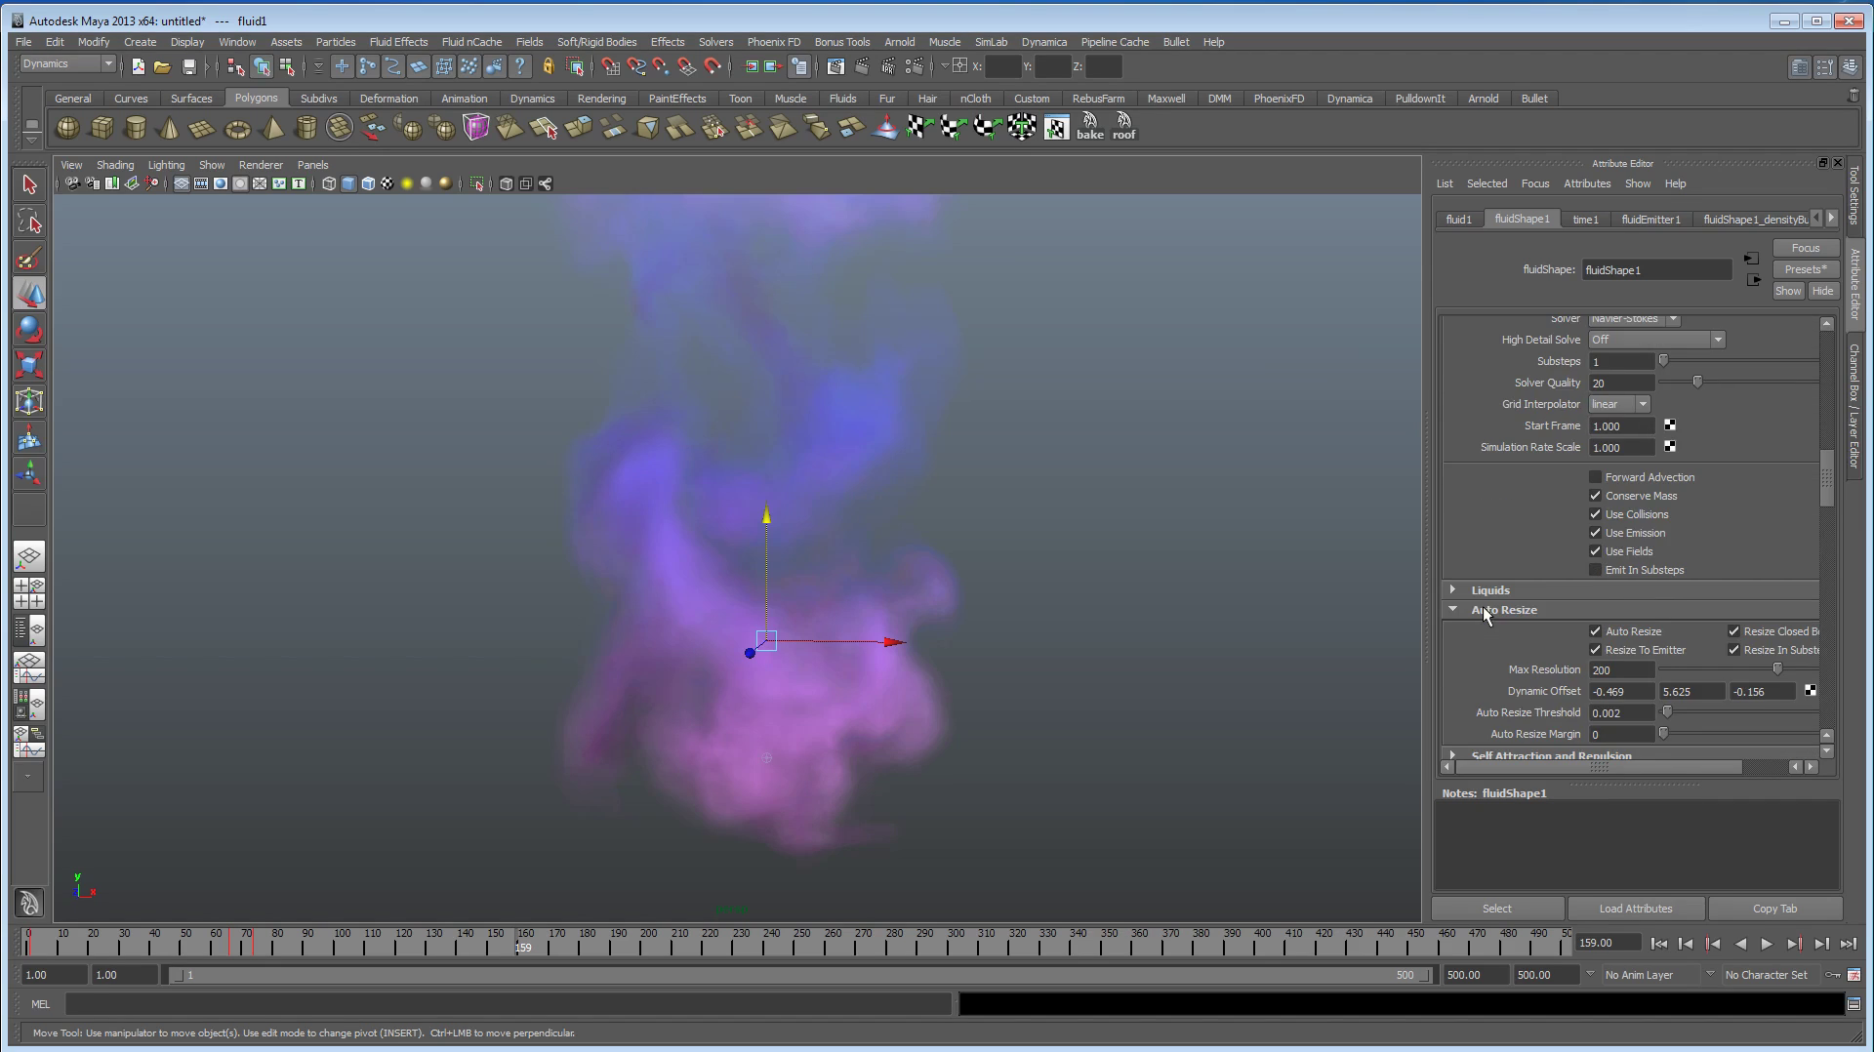
scroll(1483, 614, down, 2)
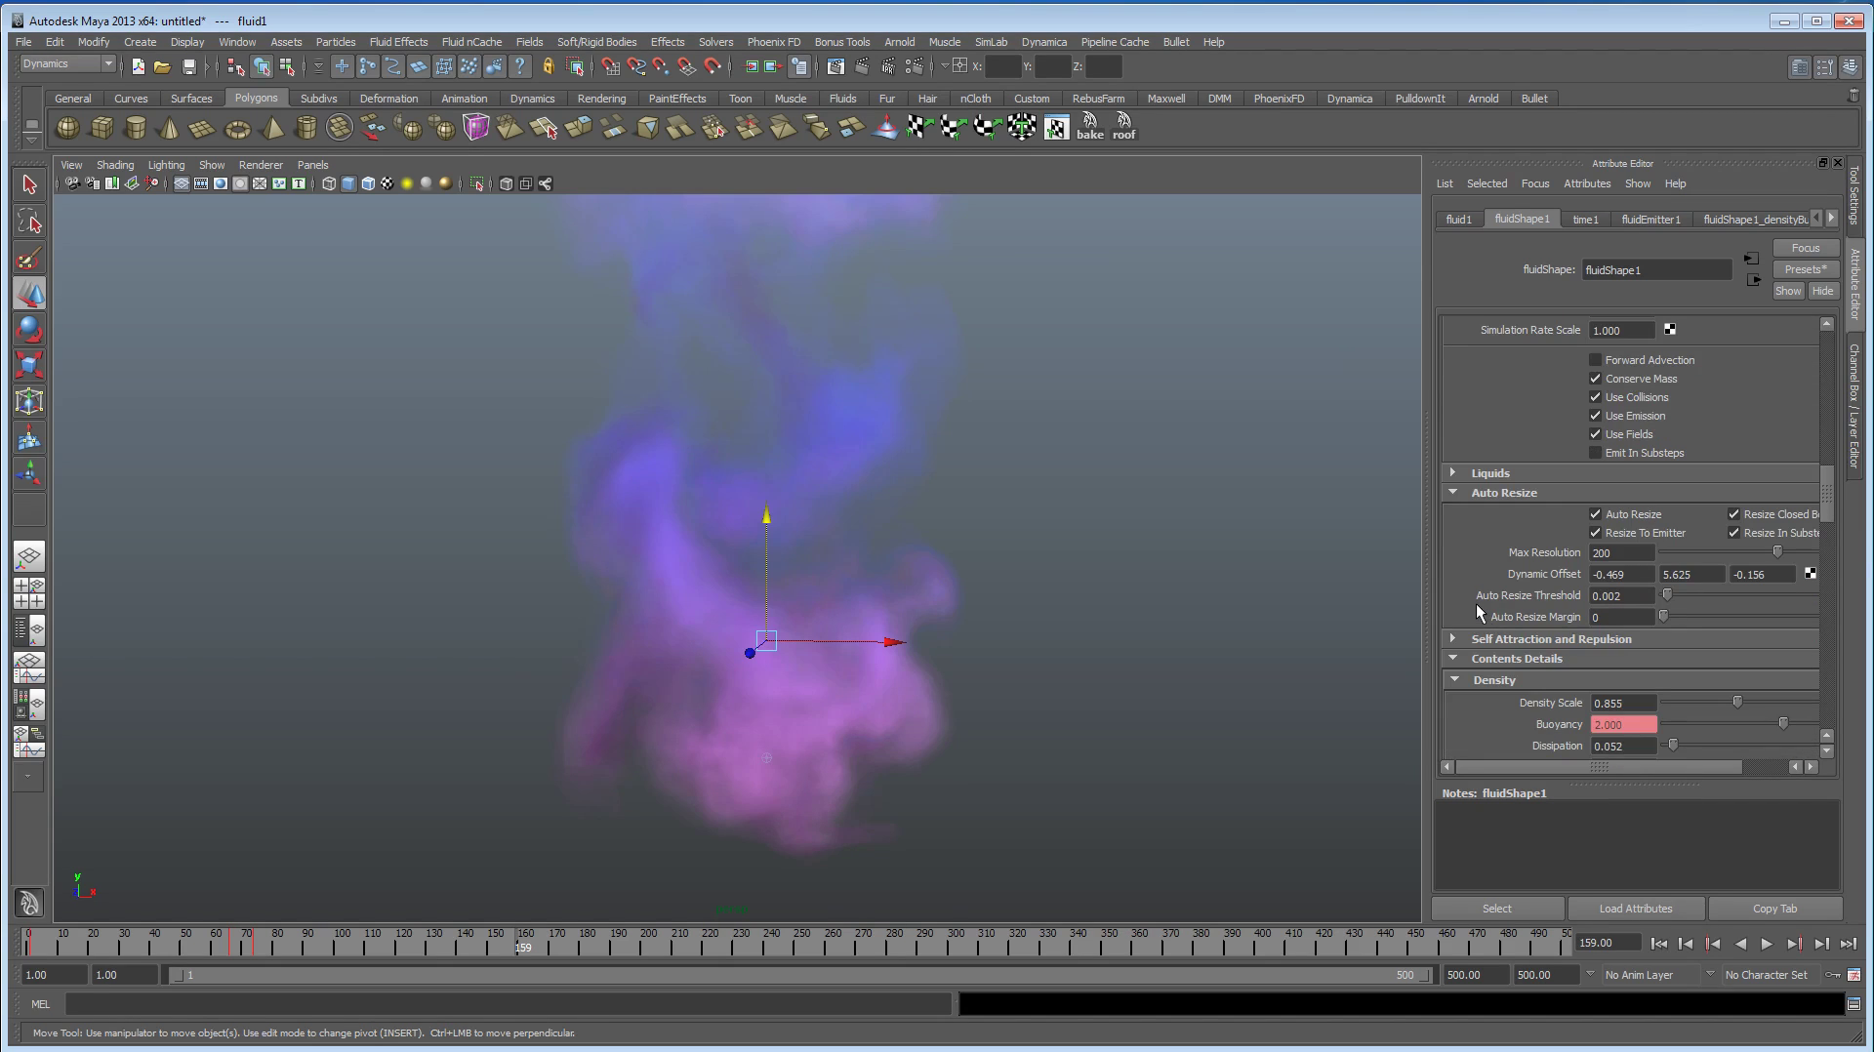
scroll(1478, 543, down, 4)
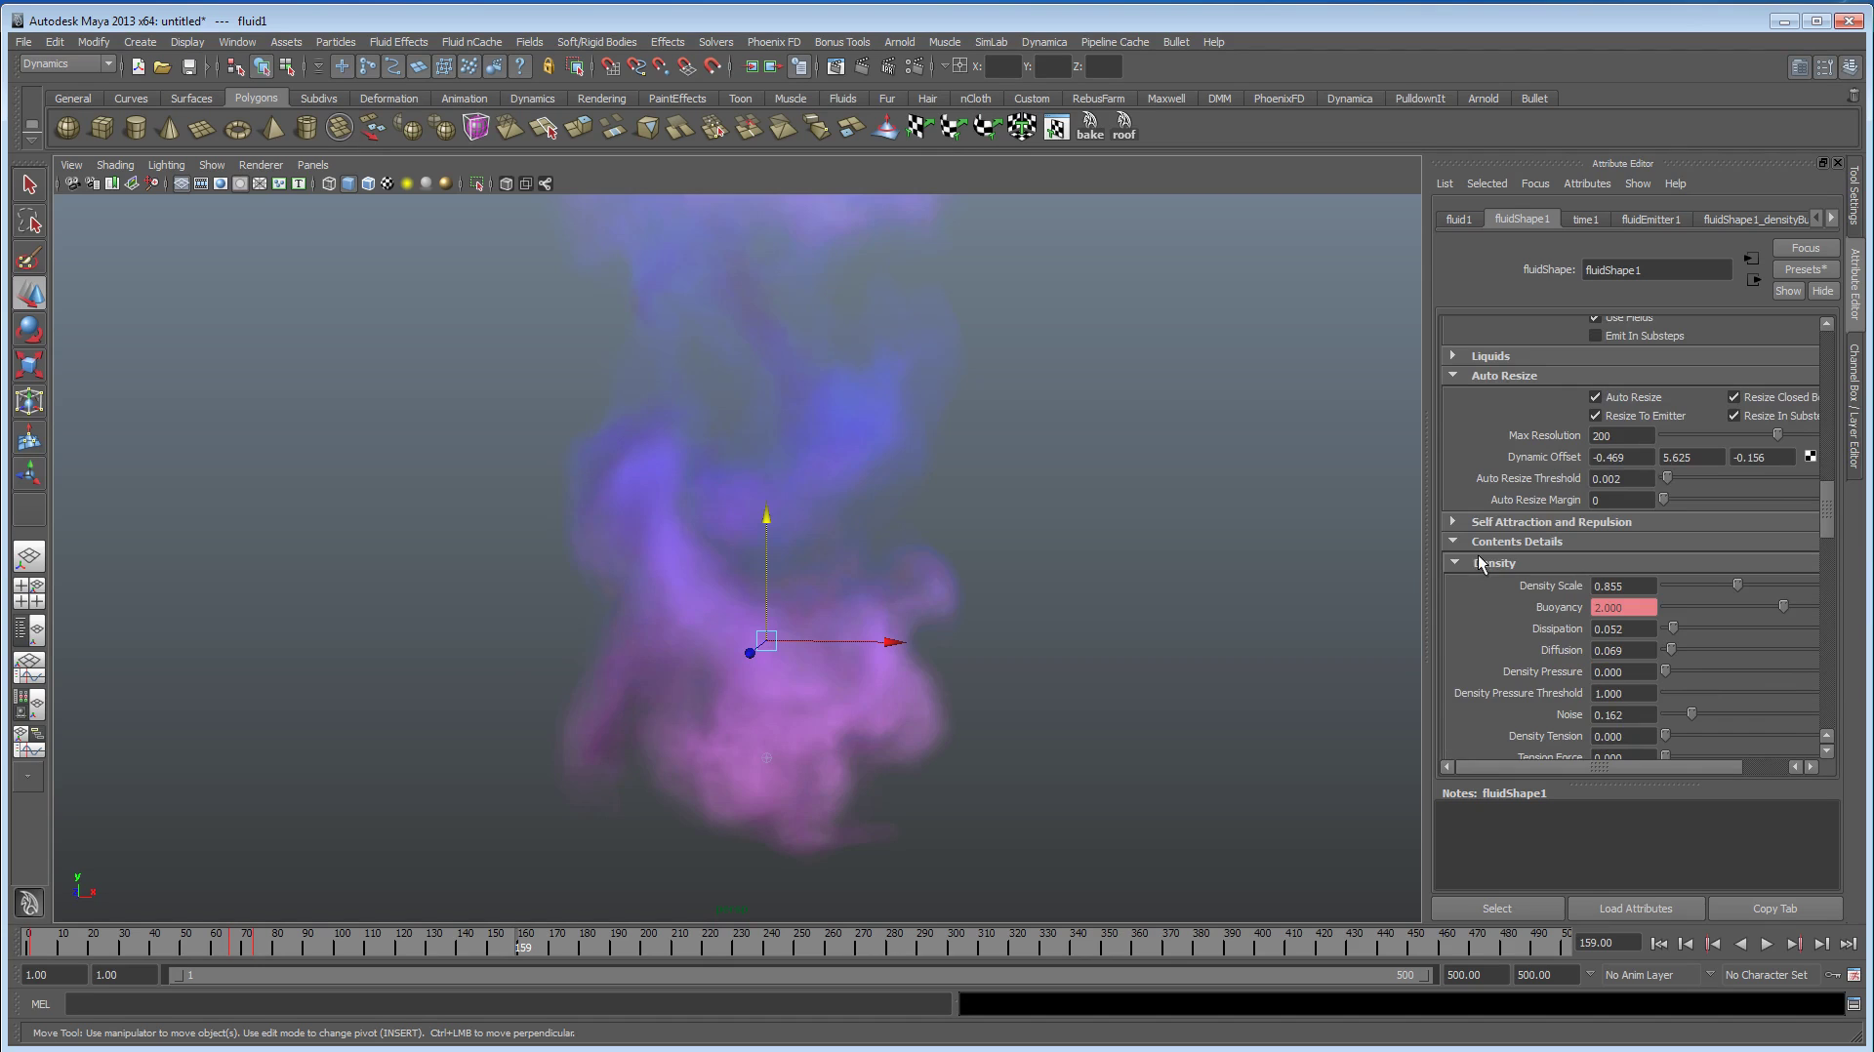
scroll(1480, 587, down, 4)
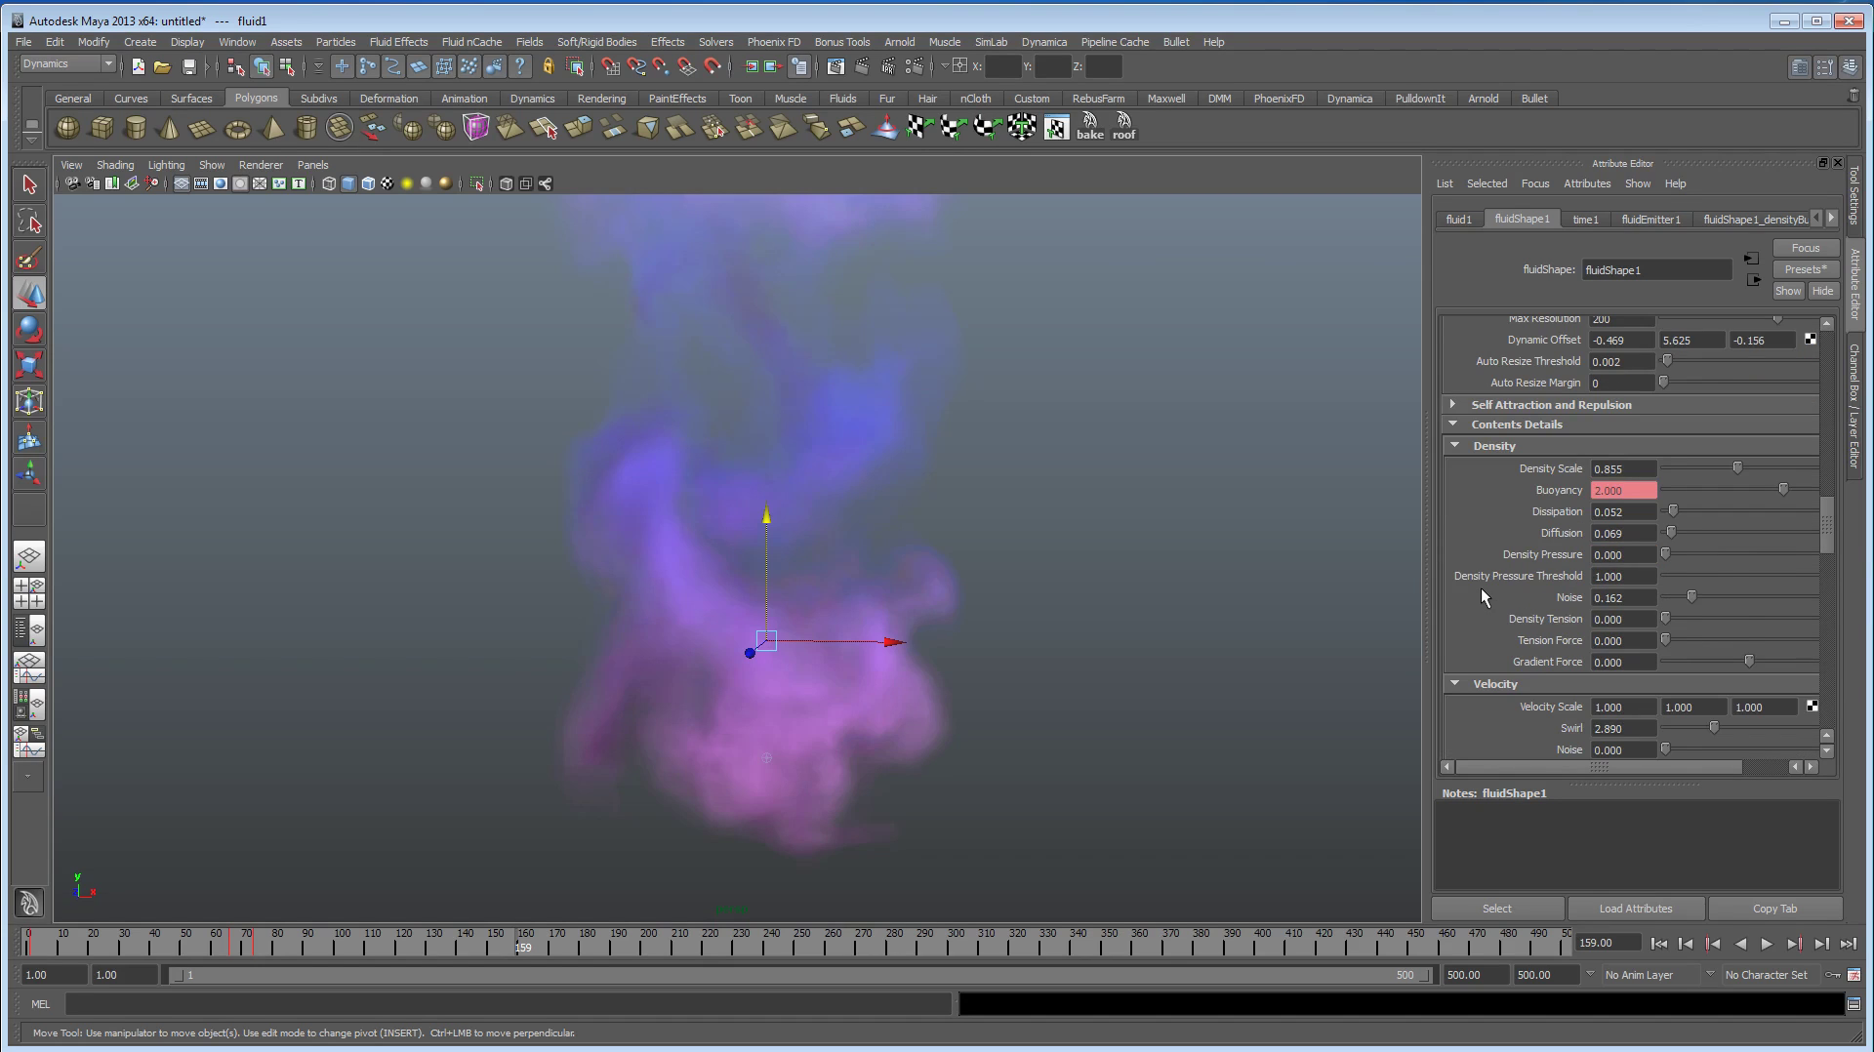
scroll(1479, 596, down, 2)
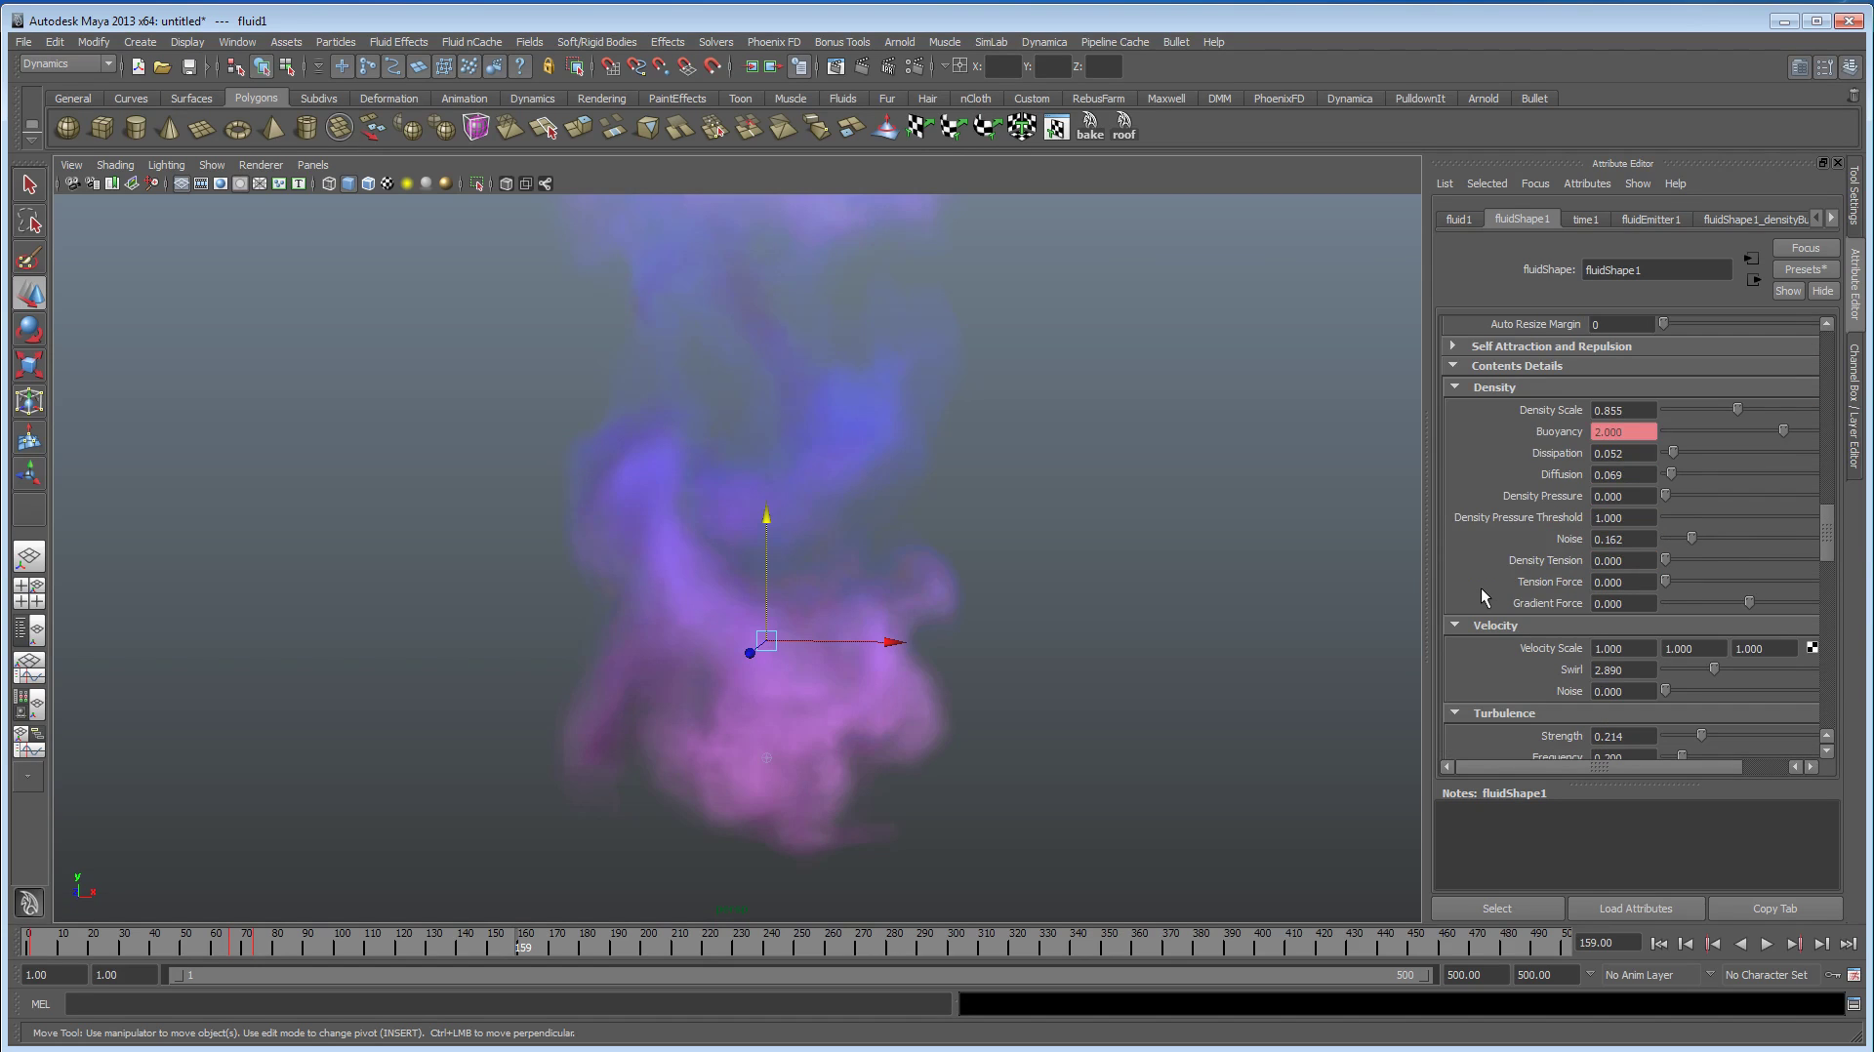
scroll(1481, 597, down, 2)
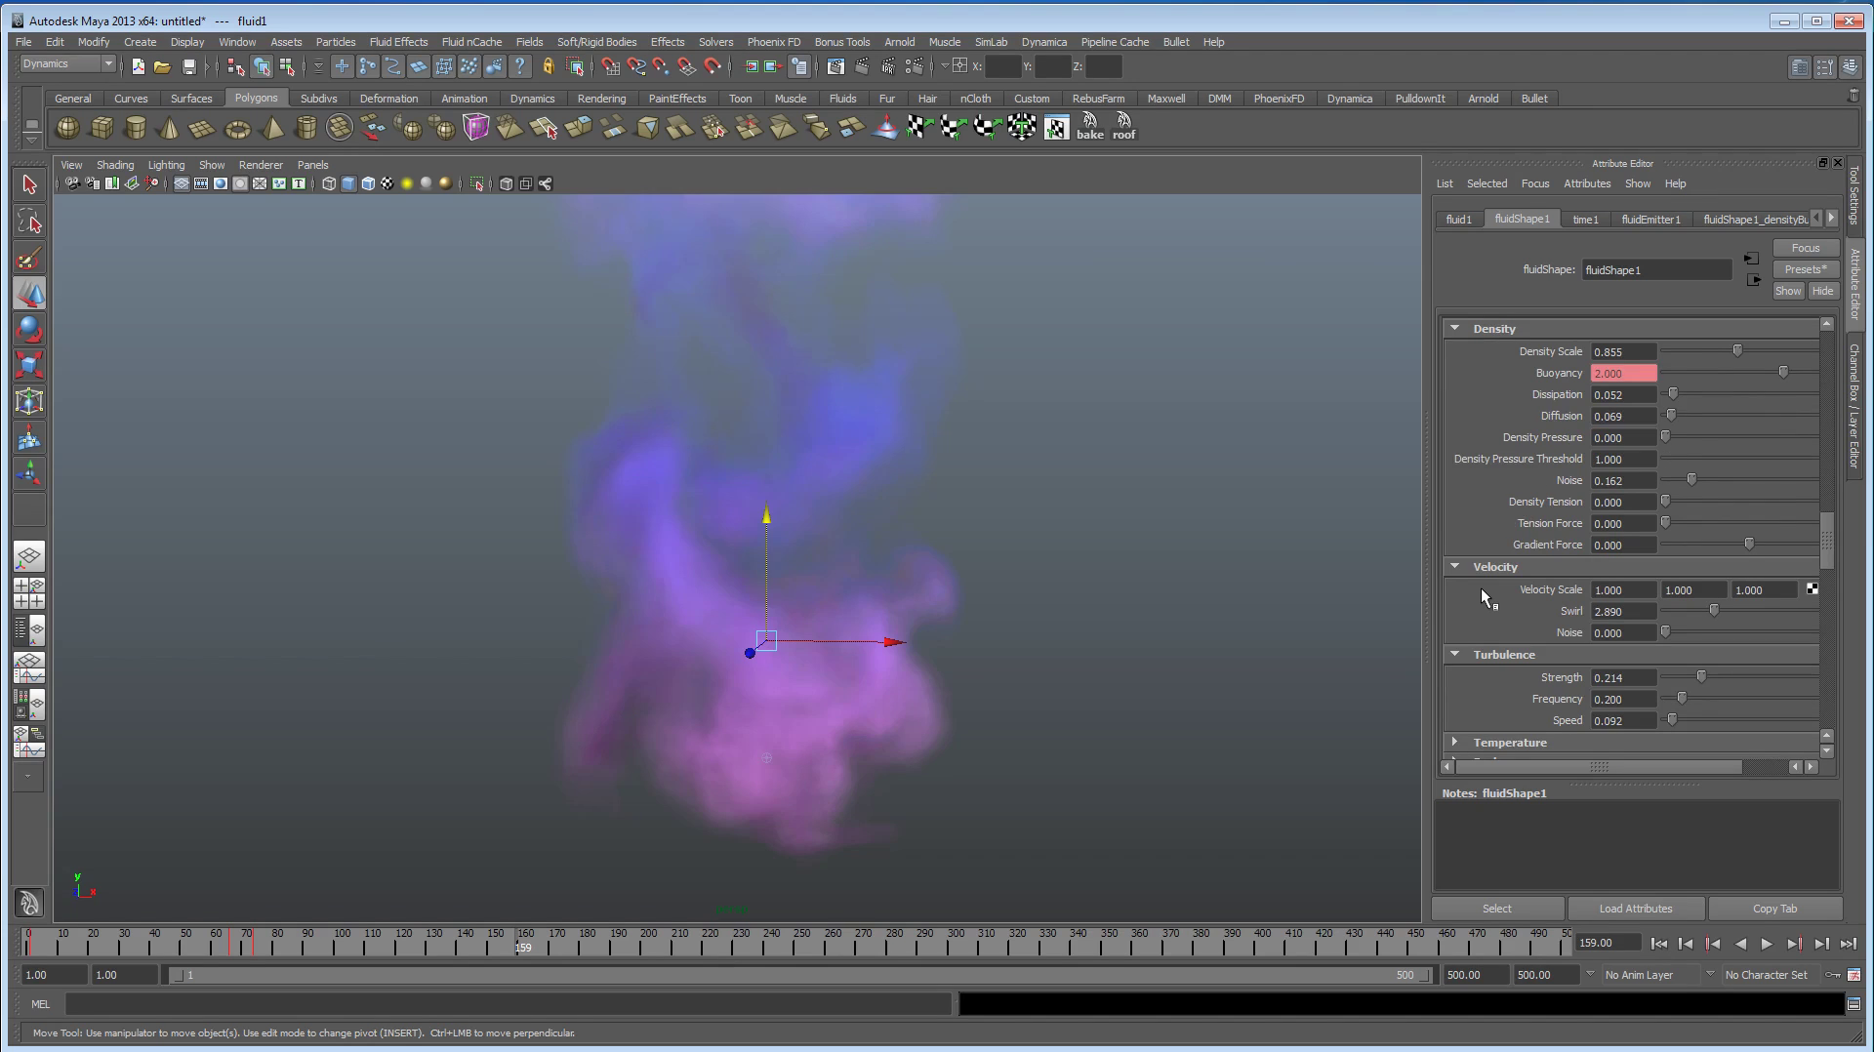
scroll(1479, 588, down, 2)
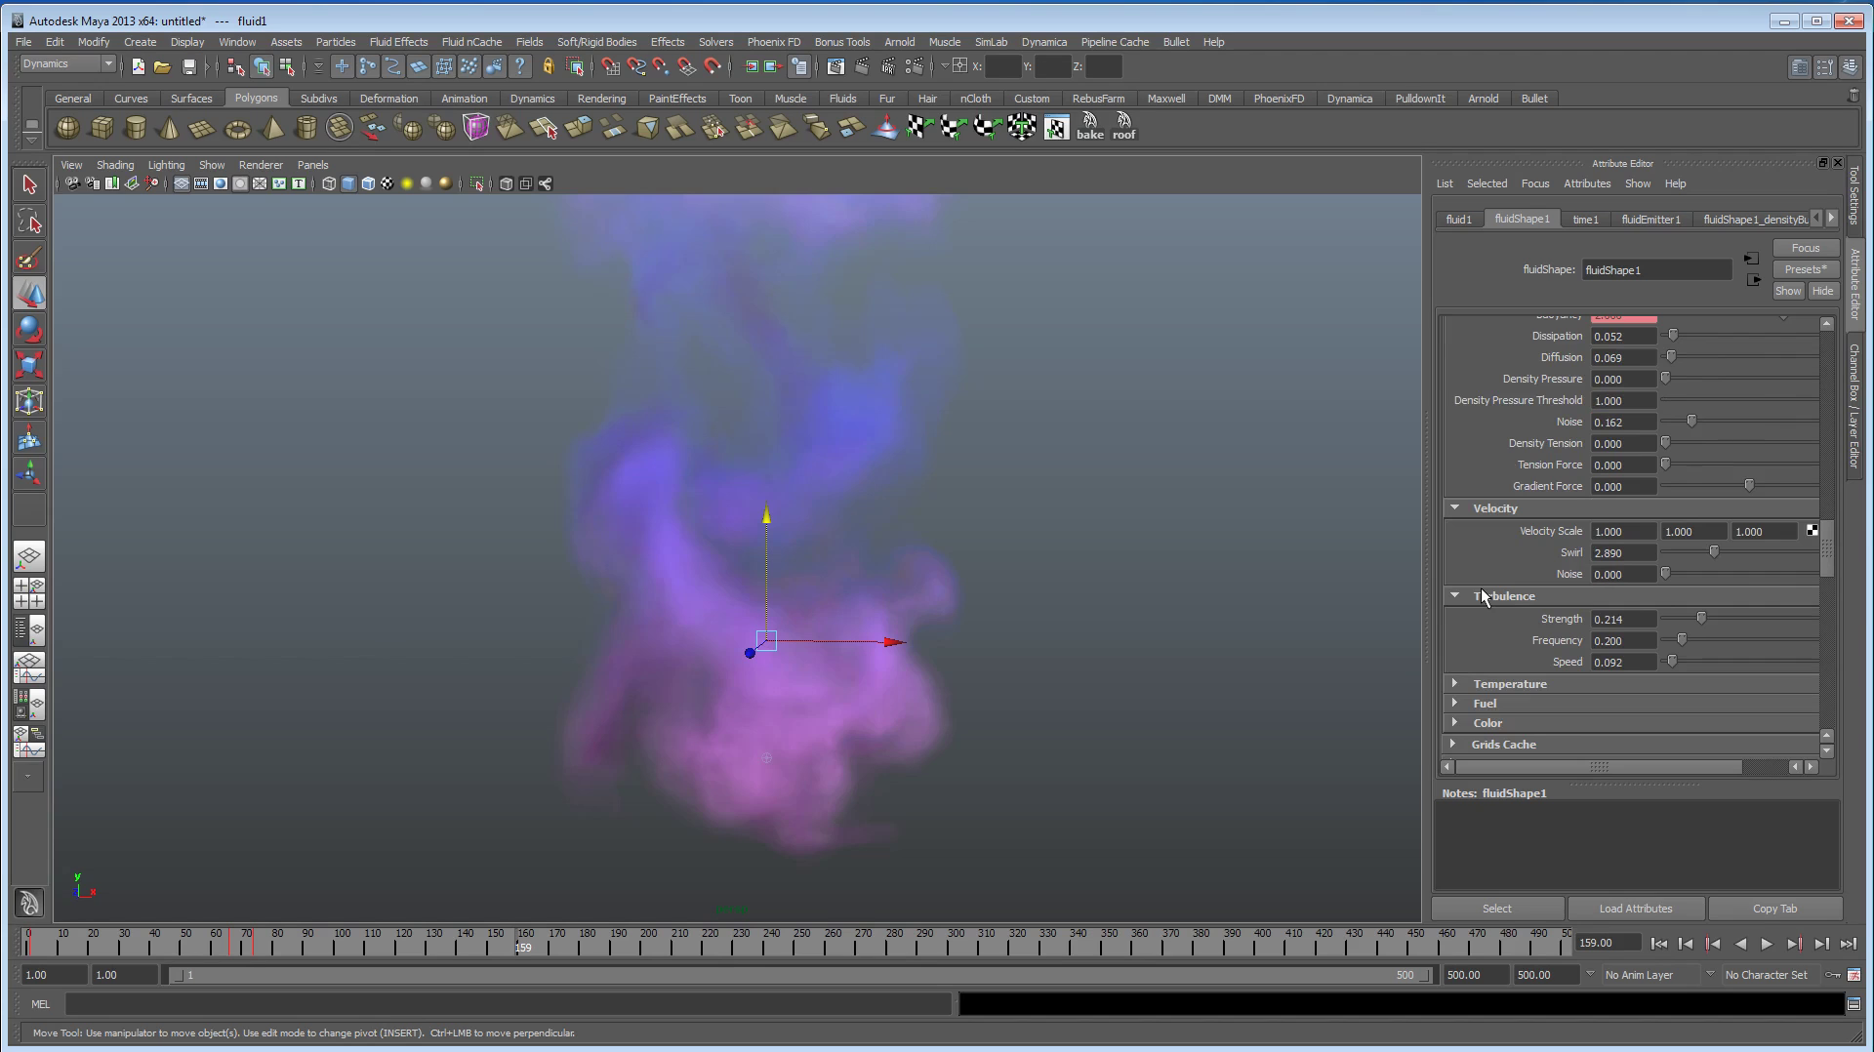
Step: Set Velocity Scale Y to 2 and replay the simulation to preview the plume
click(1676, 528)
text(2.000)
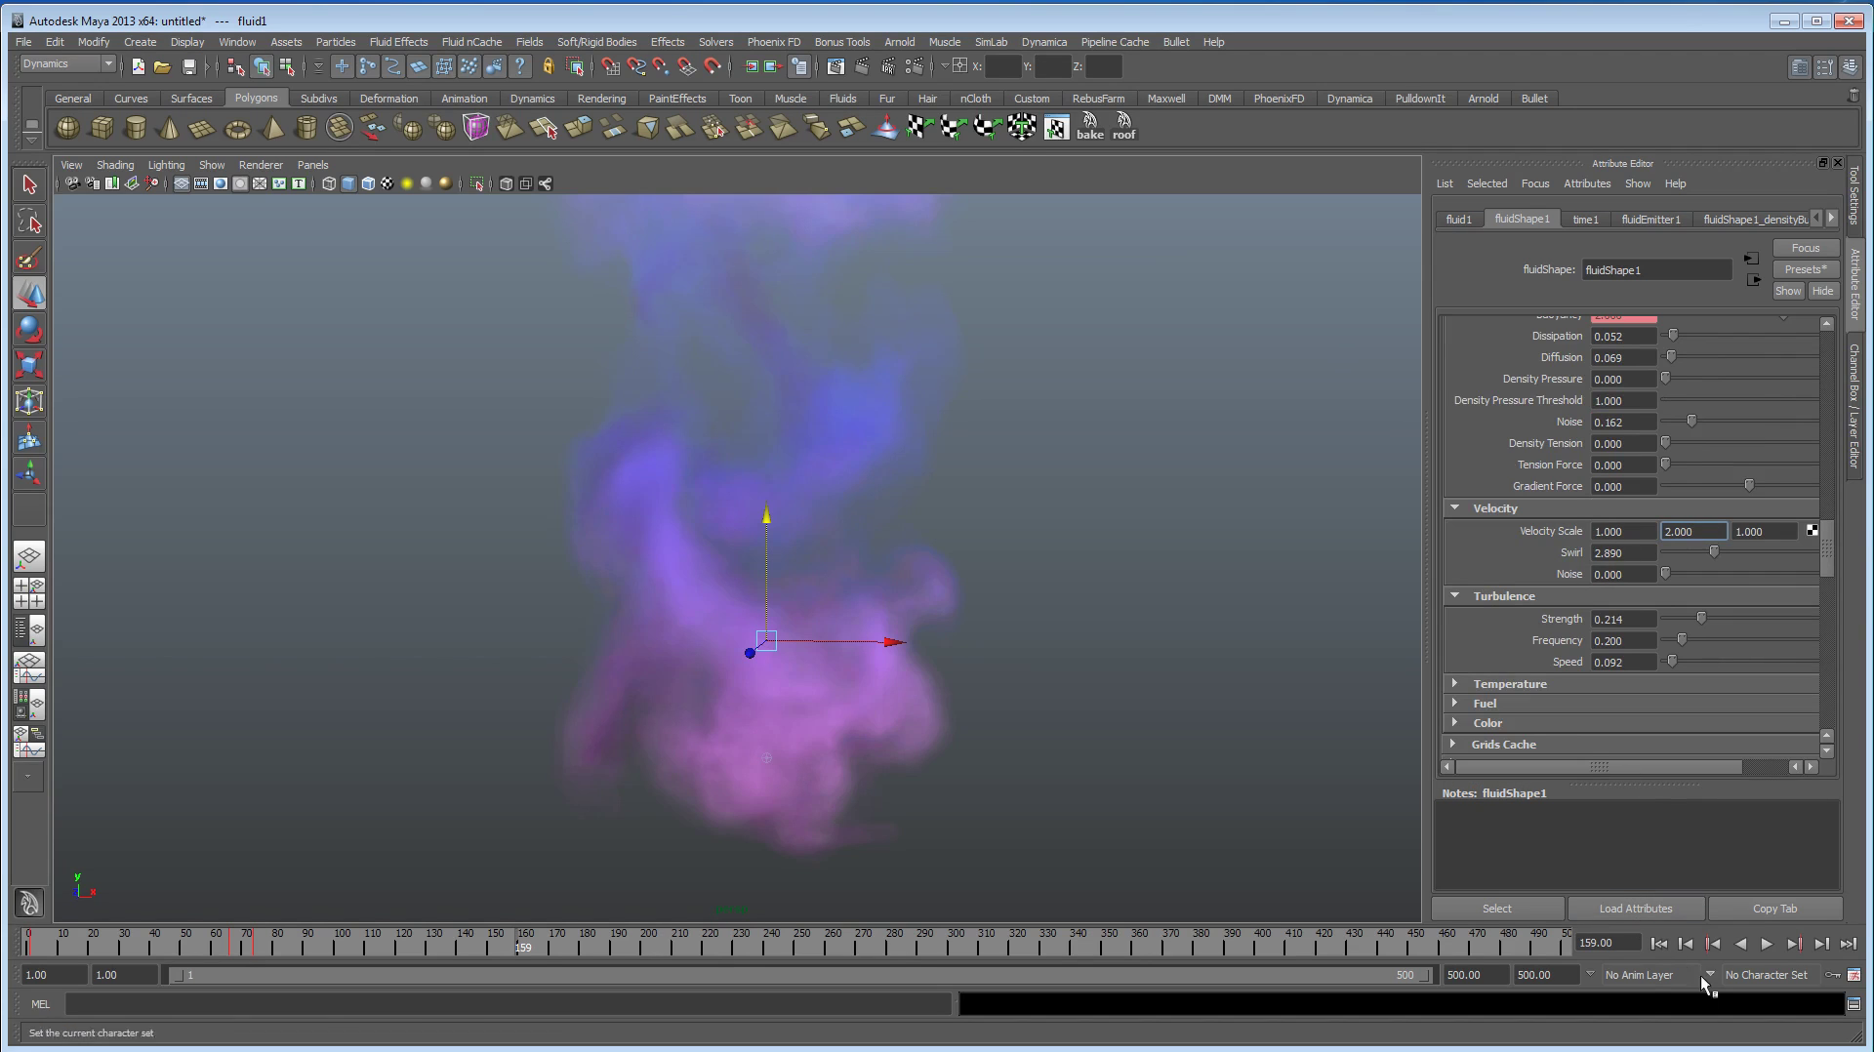
click(1658, 943)
click(1766, 944)
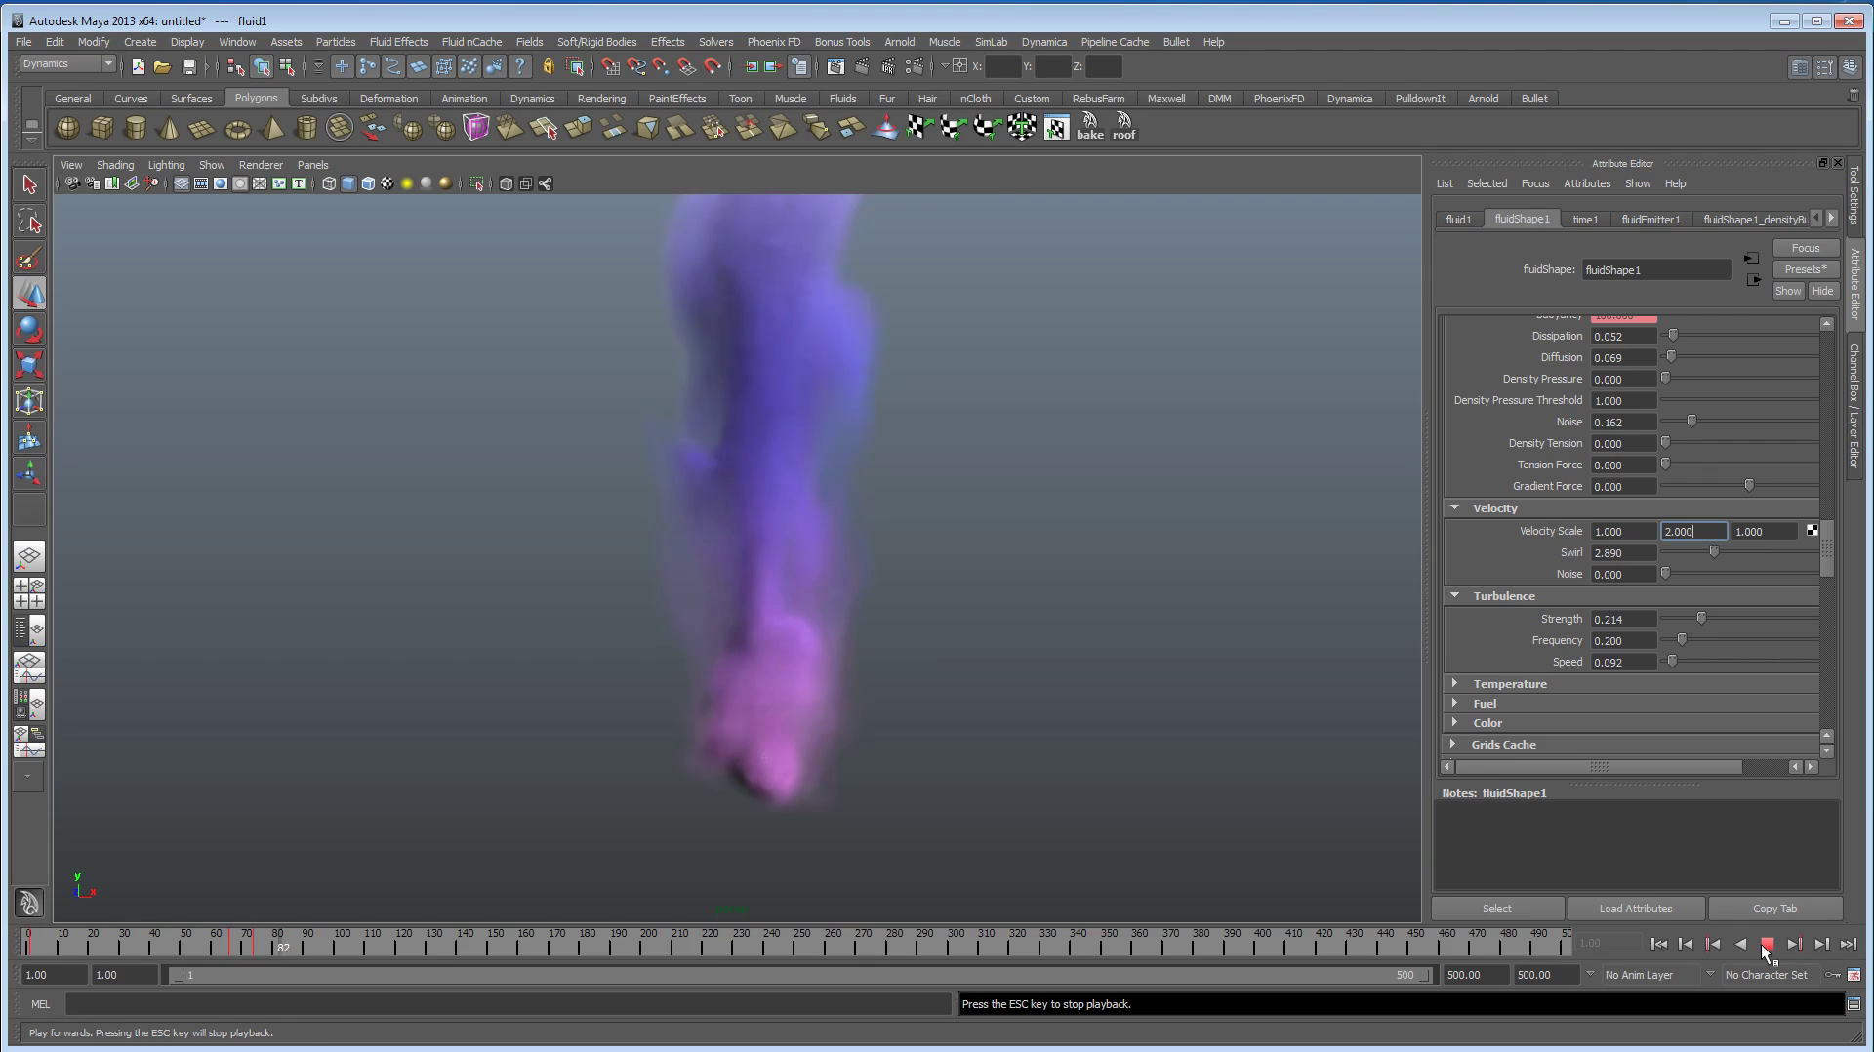
click(1766, 944)
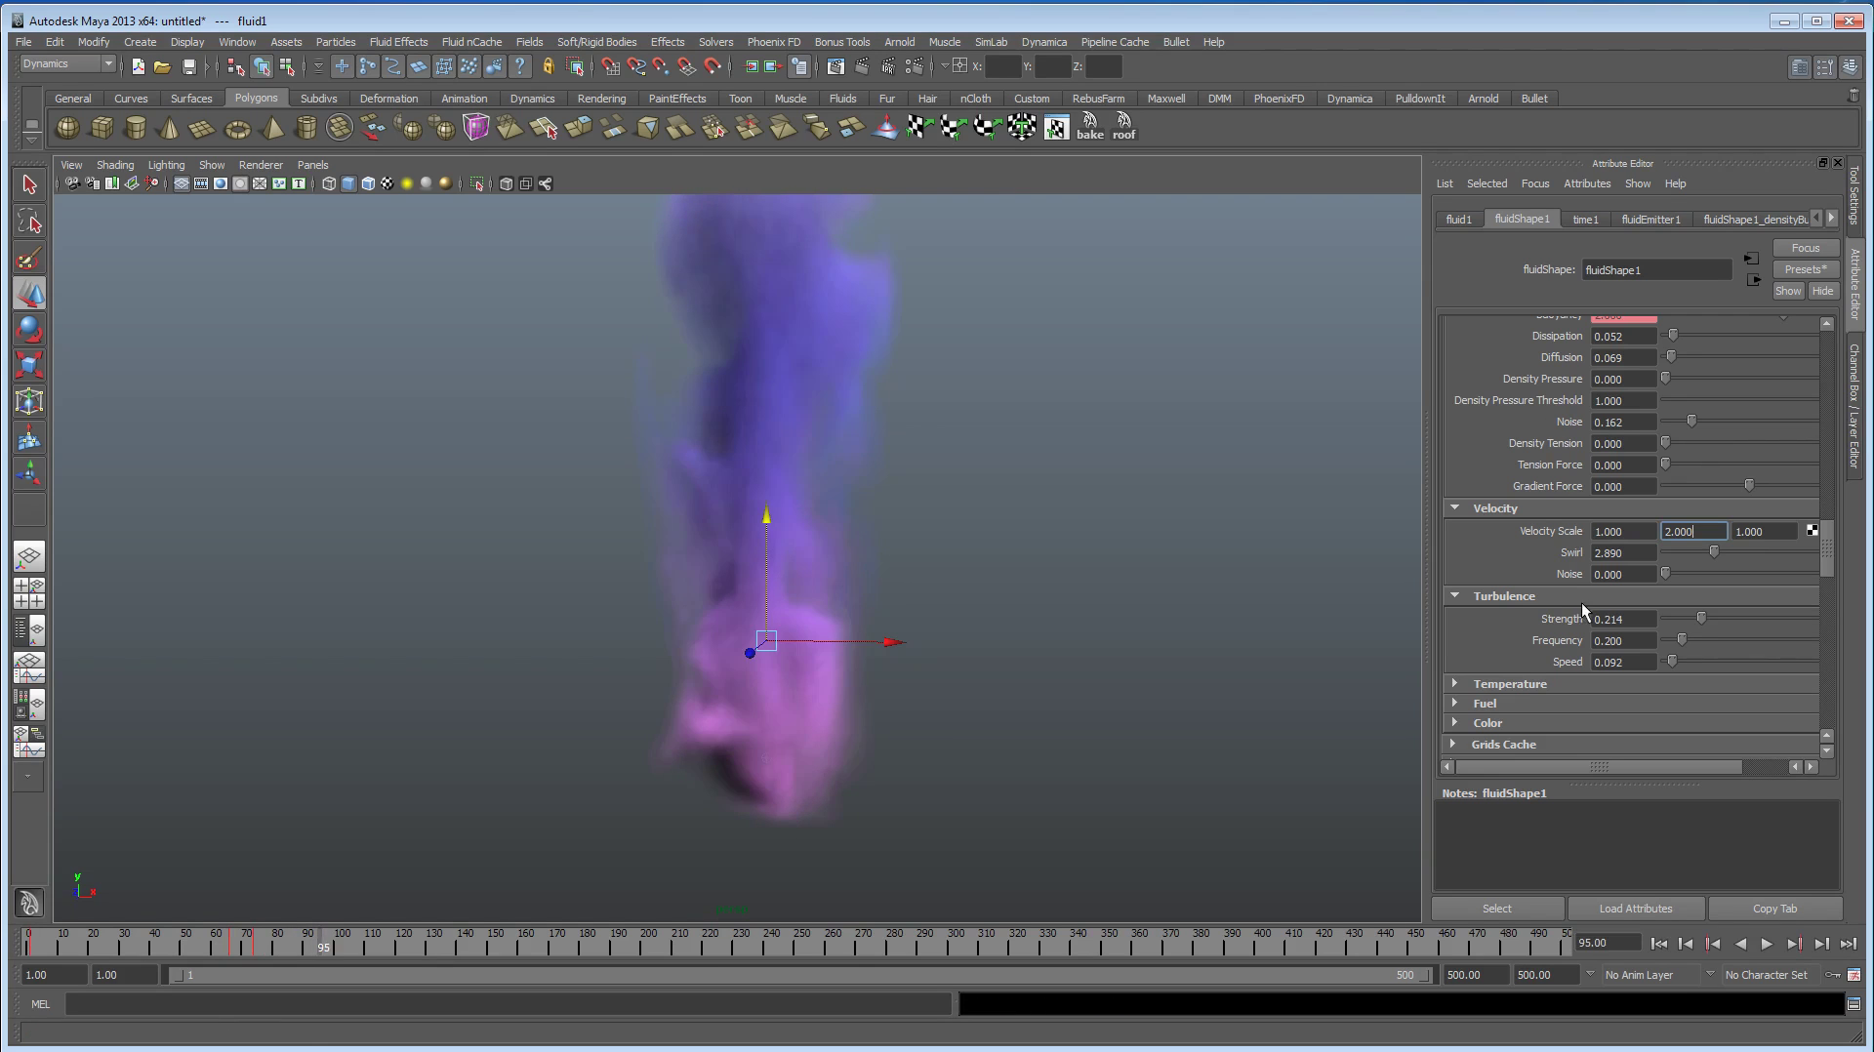
Step: Raise Turbulence Strength to 0.428, replay to frame 111, and switch to the nDynamics menu set
drag(1736, 618, 1738, 618)
click(1658, 944)
click(1766, 943)
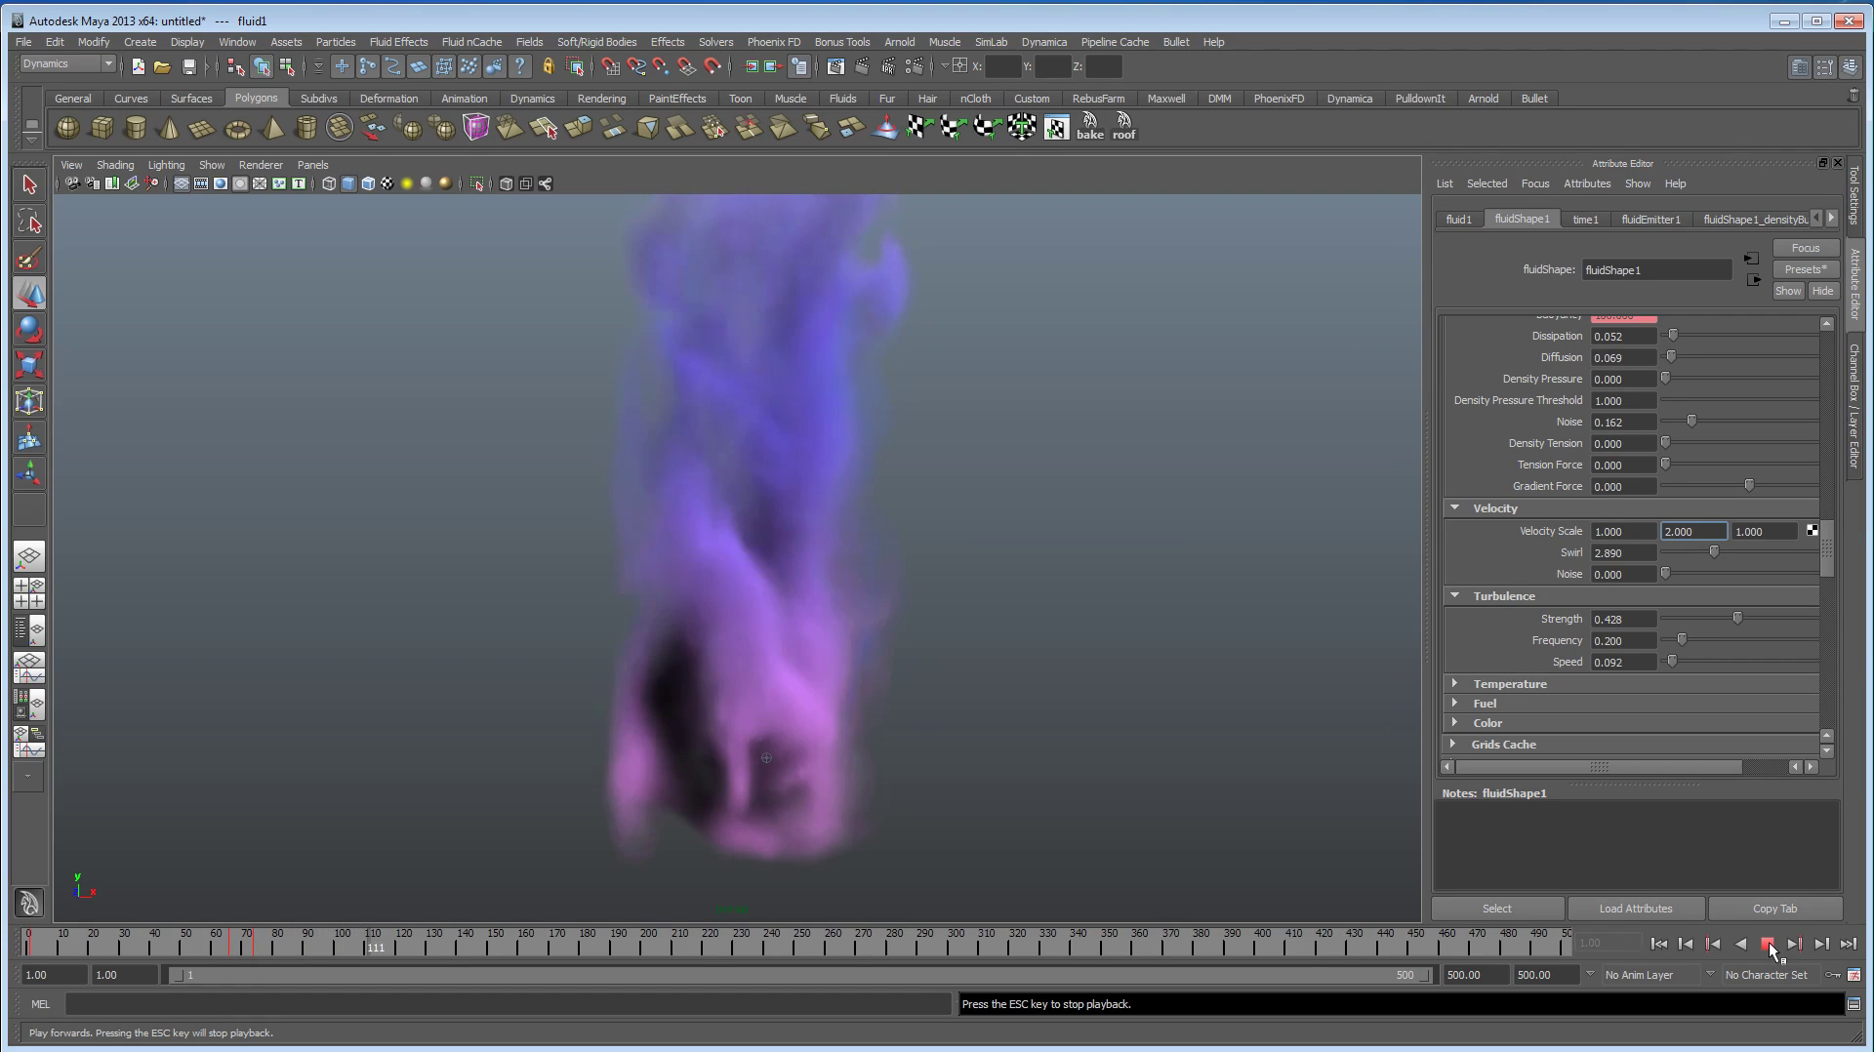
click(1767, 944)
alt+drag(1016, 581, 829, 543)
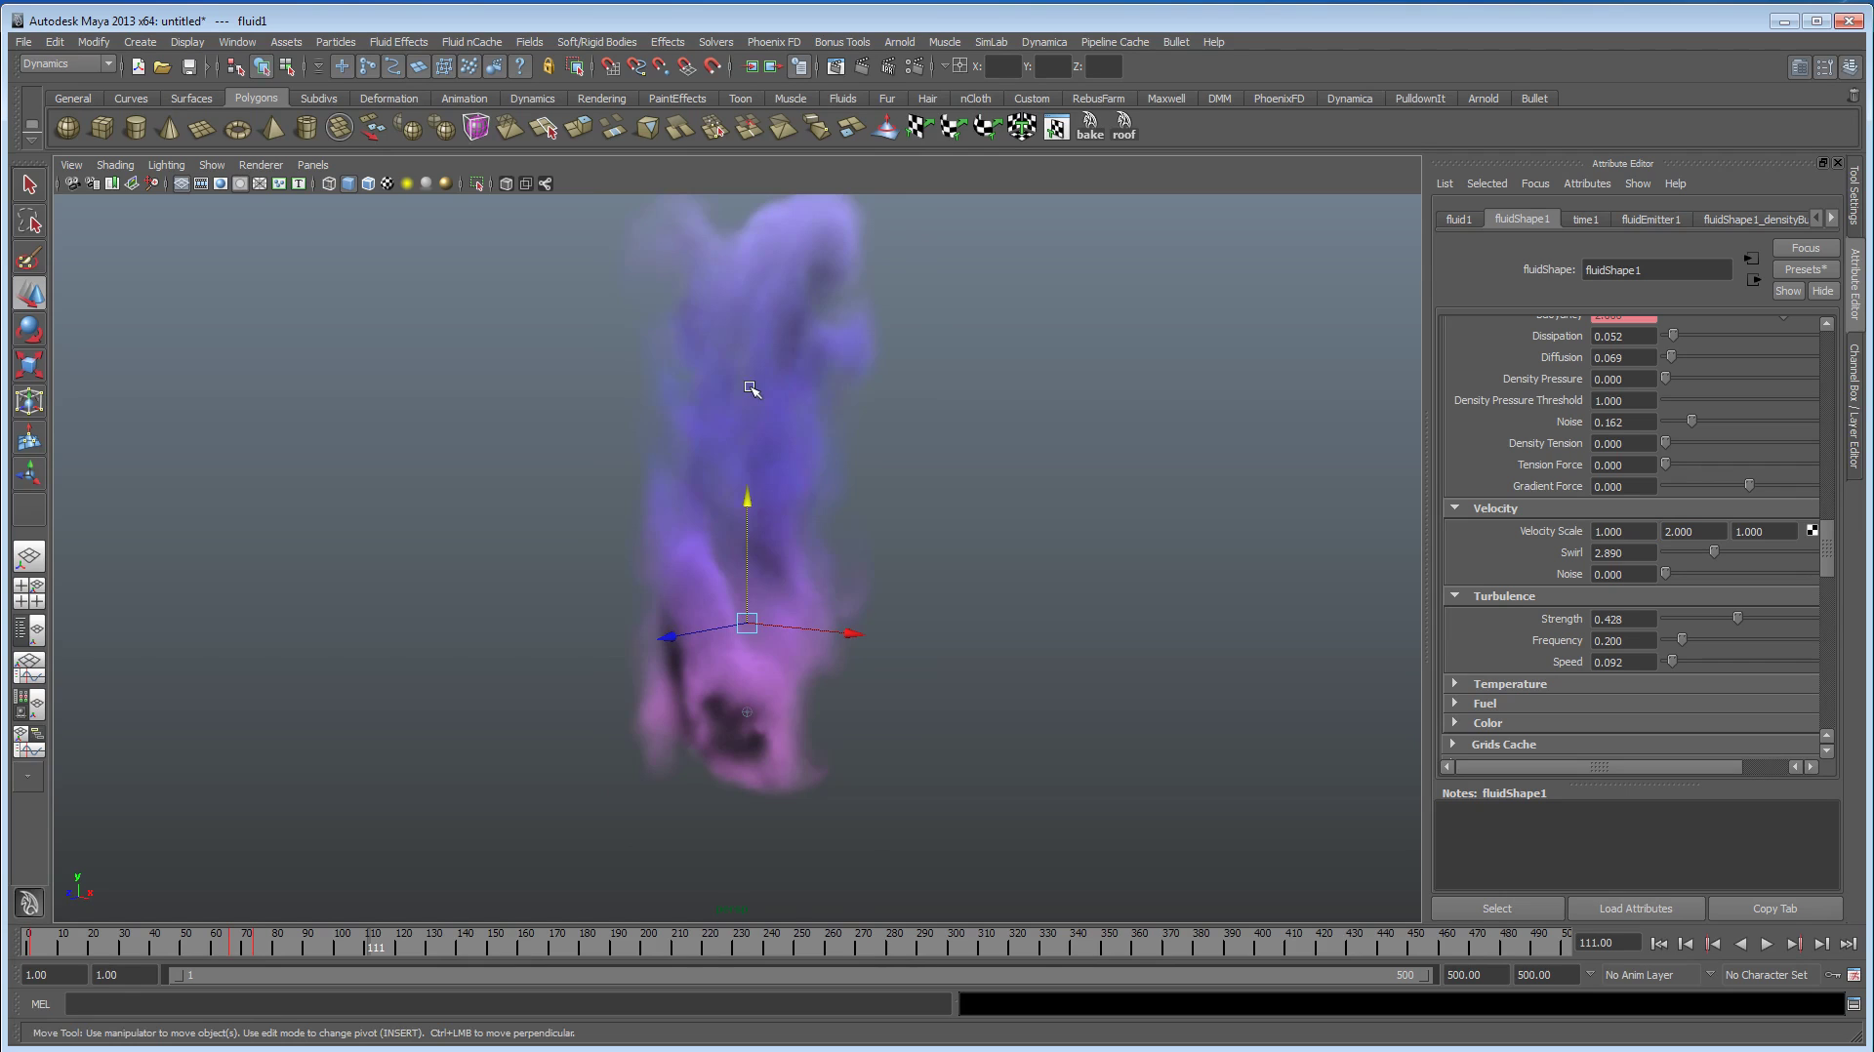
click(57, 69)
click(46, 144)
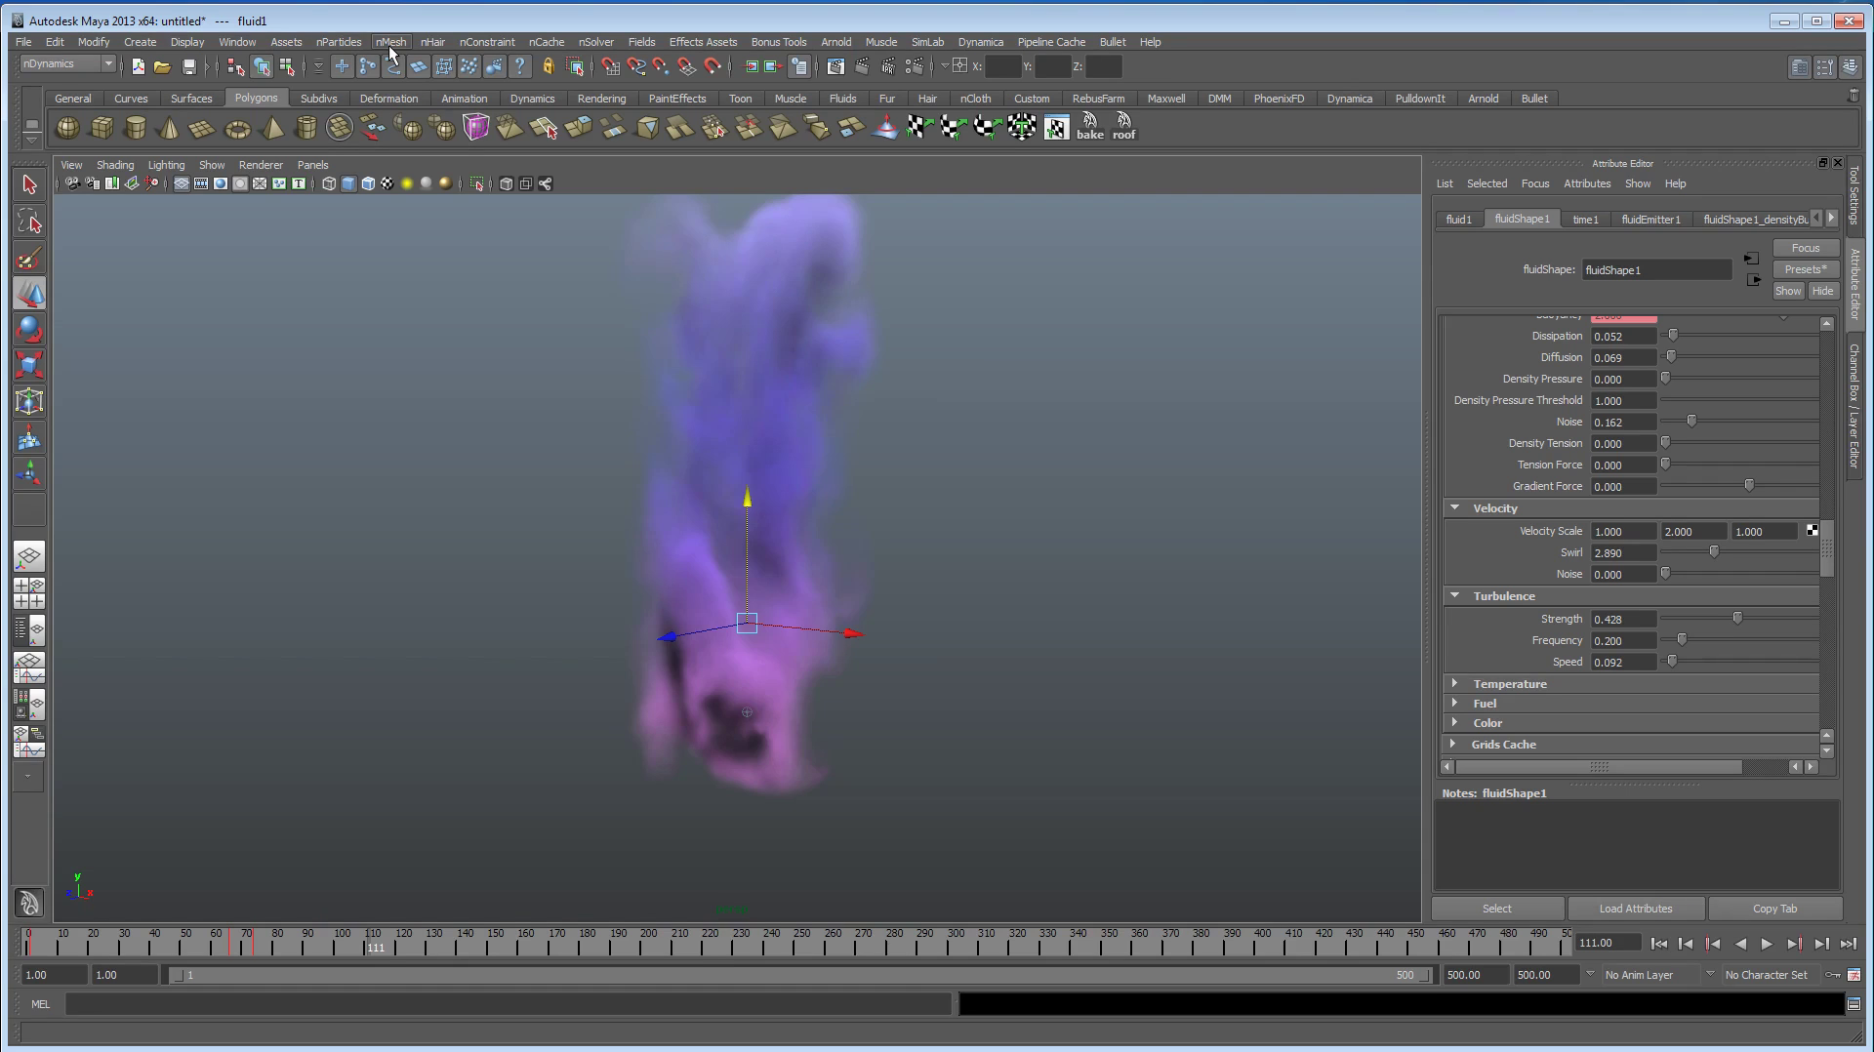
Step: Create an nParticle emitter and lower its rate to 128.289 particles per second
click(340, 42)
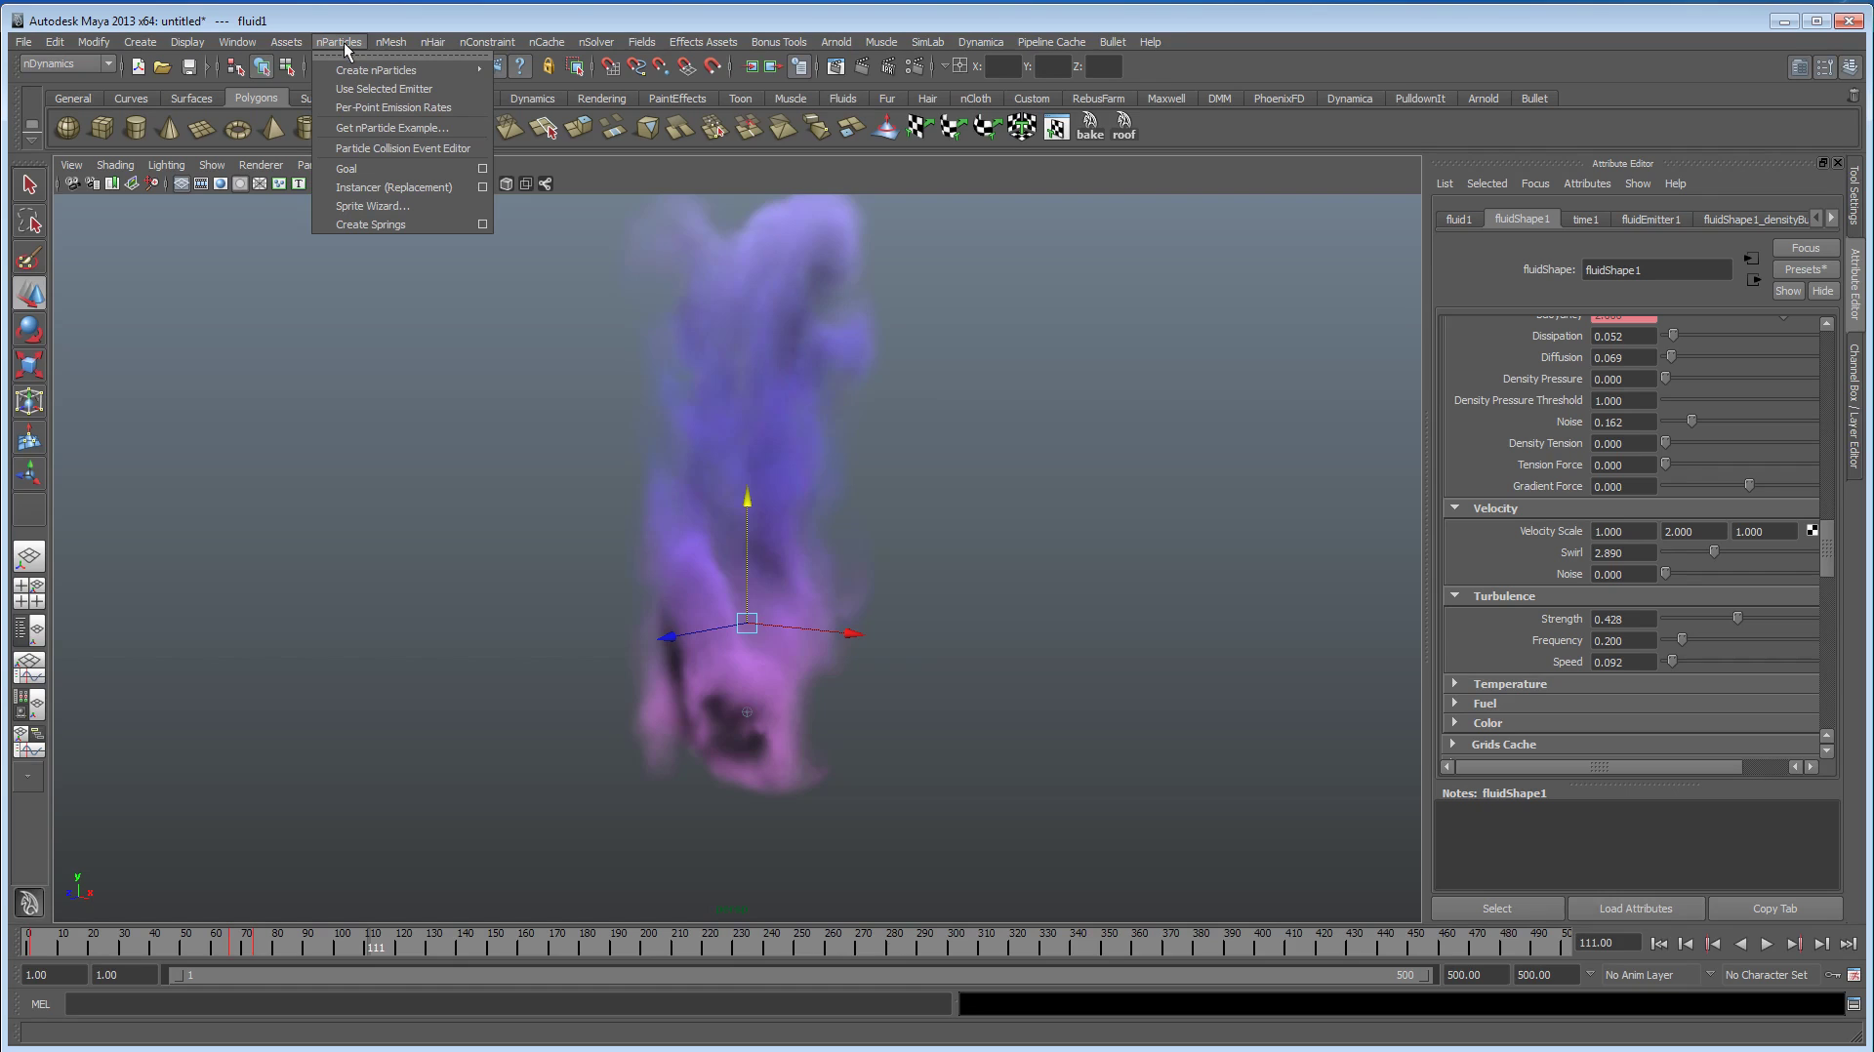
mouse_move(452, 70)
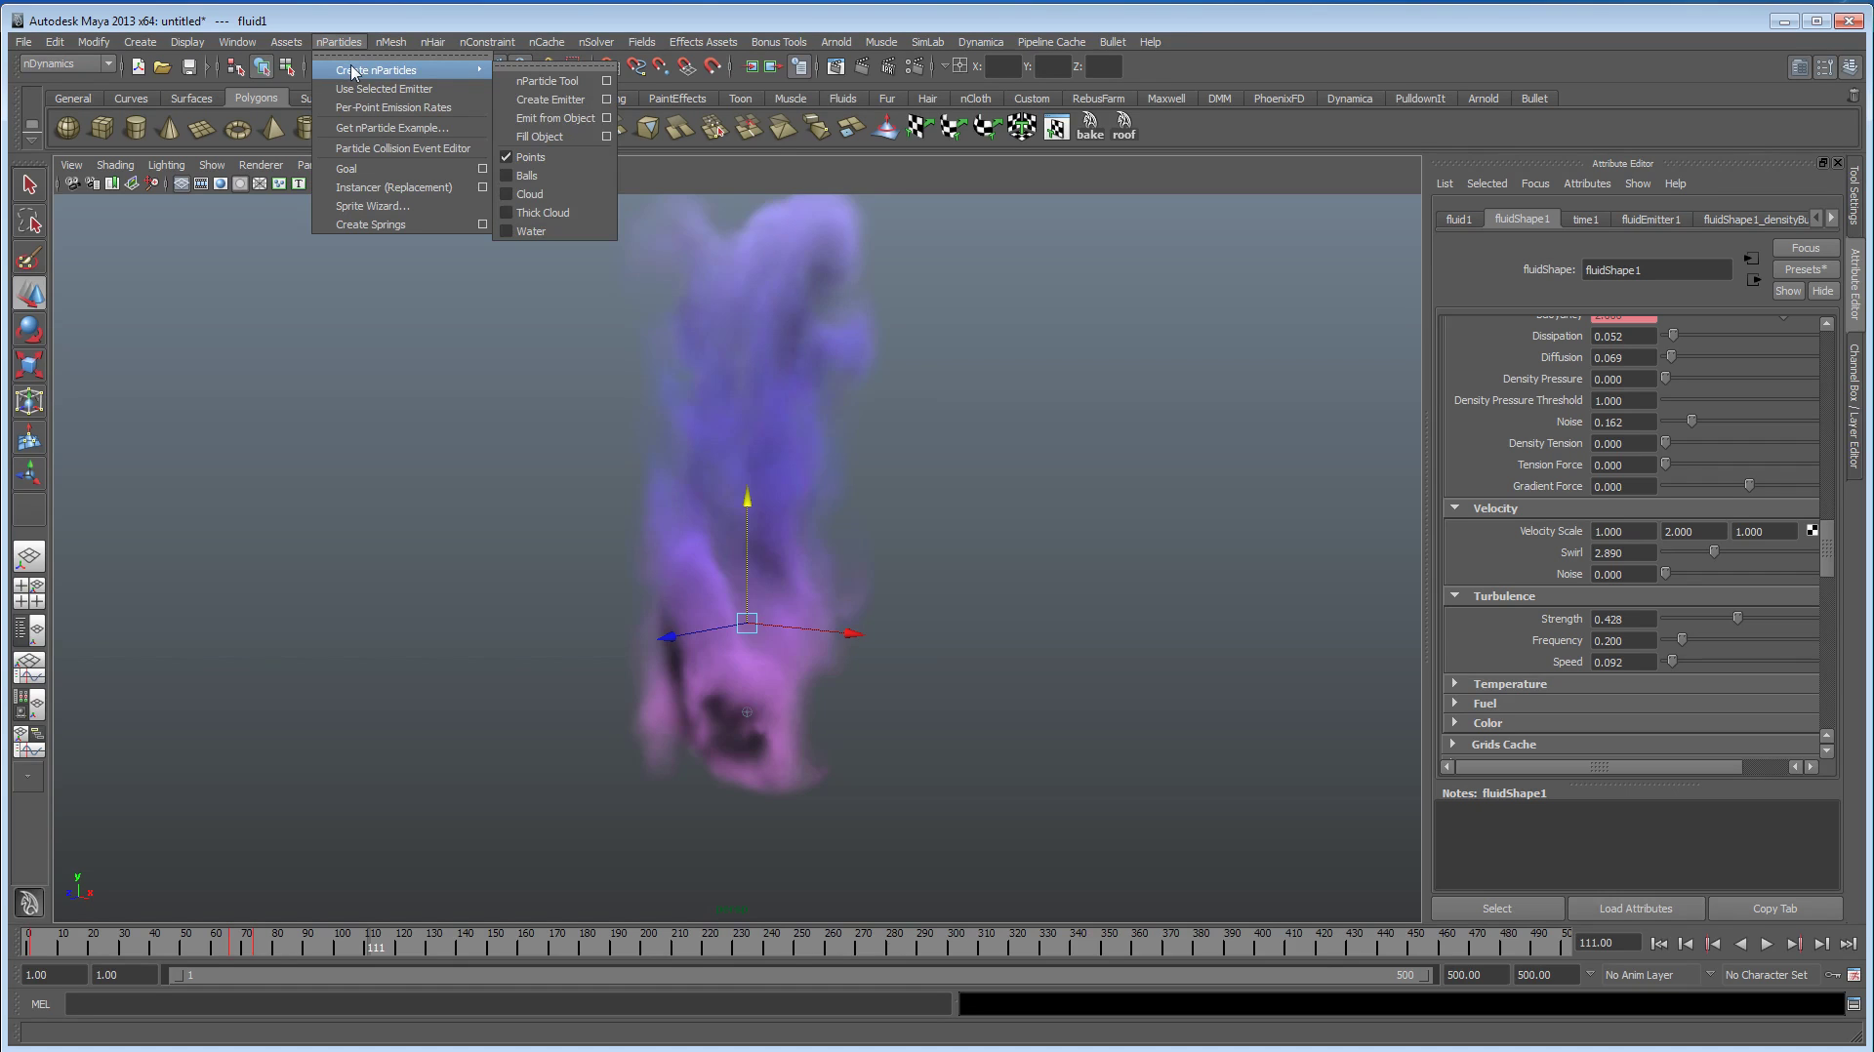
click(551, 100)
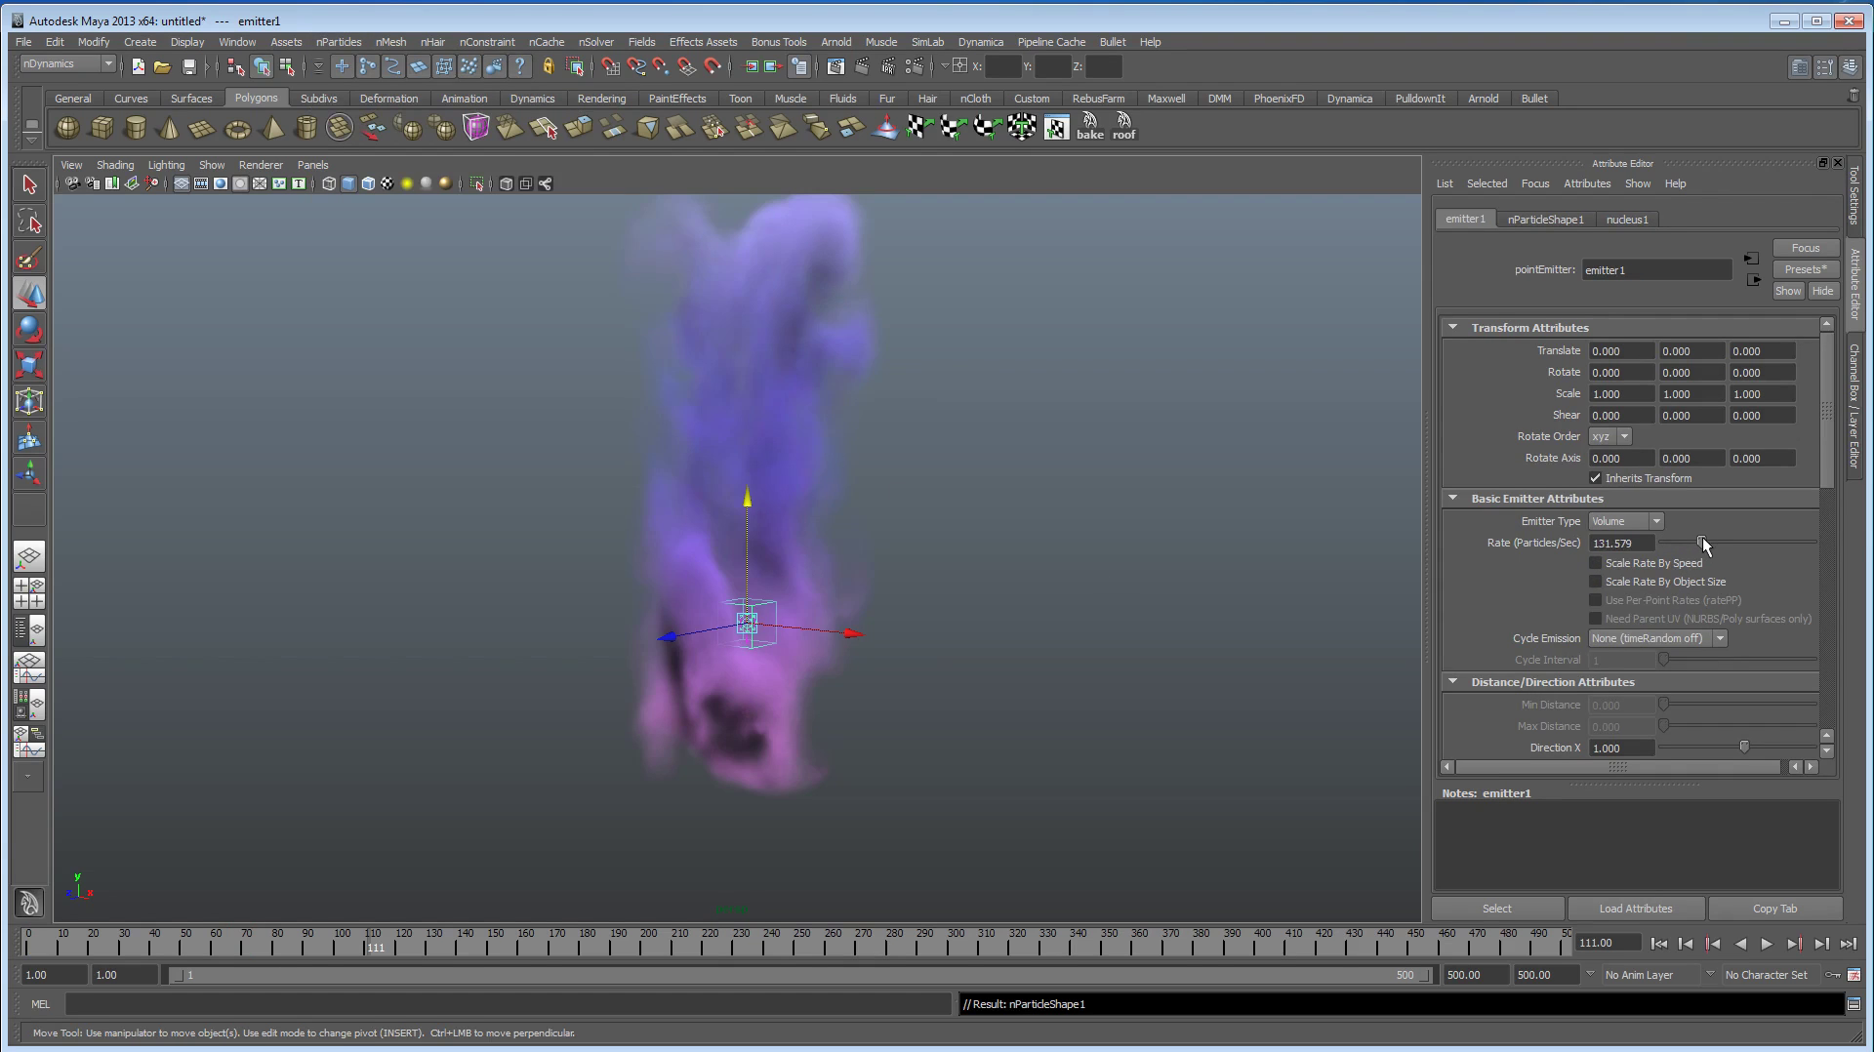
drag(1702, 540, 1700, 540)
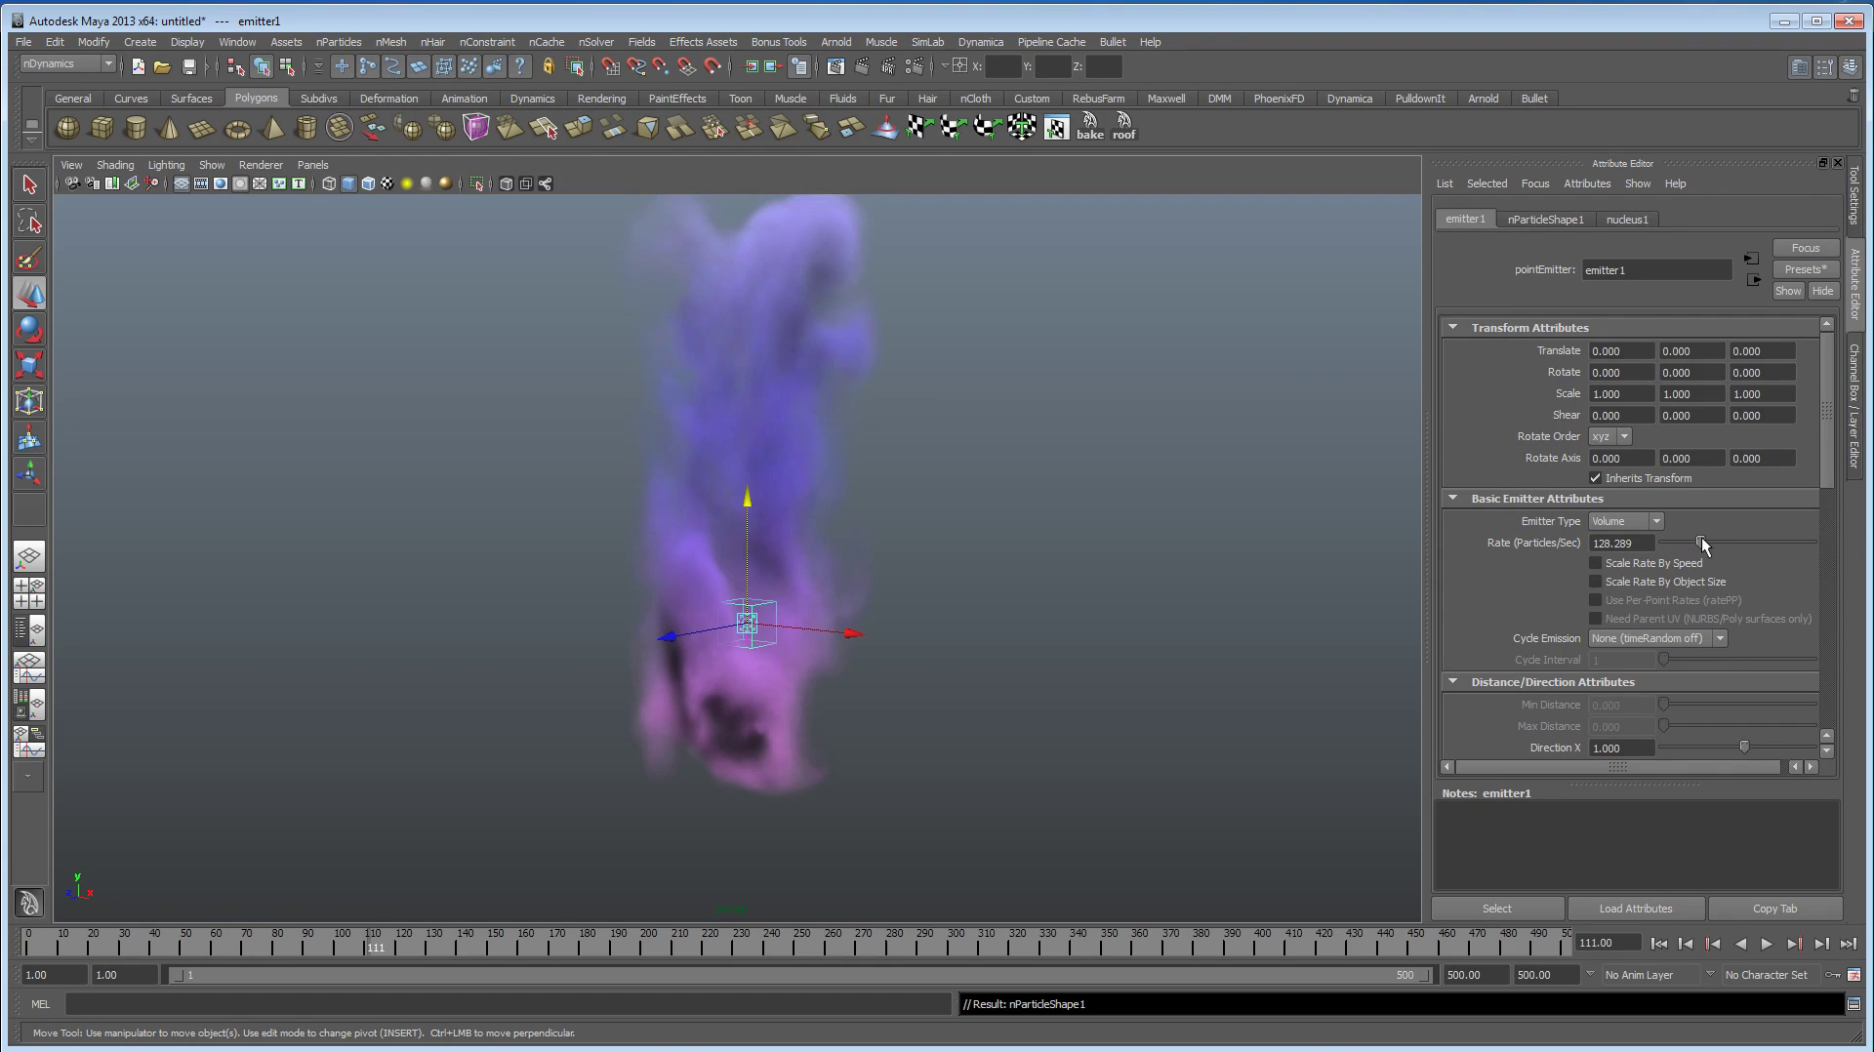
Step: Replay the simulation to frame 61 and frame the emitter's white particles beneath the plume
click(1659, 943)
click(1766, 944)
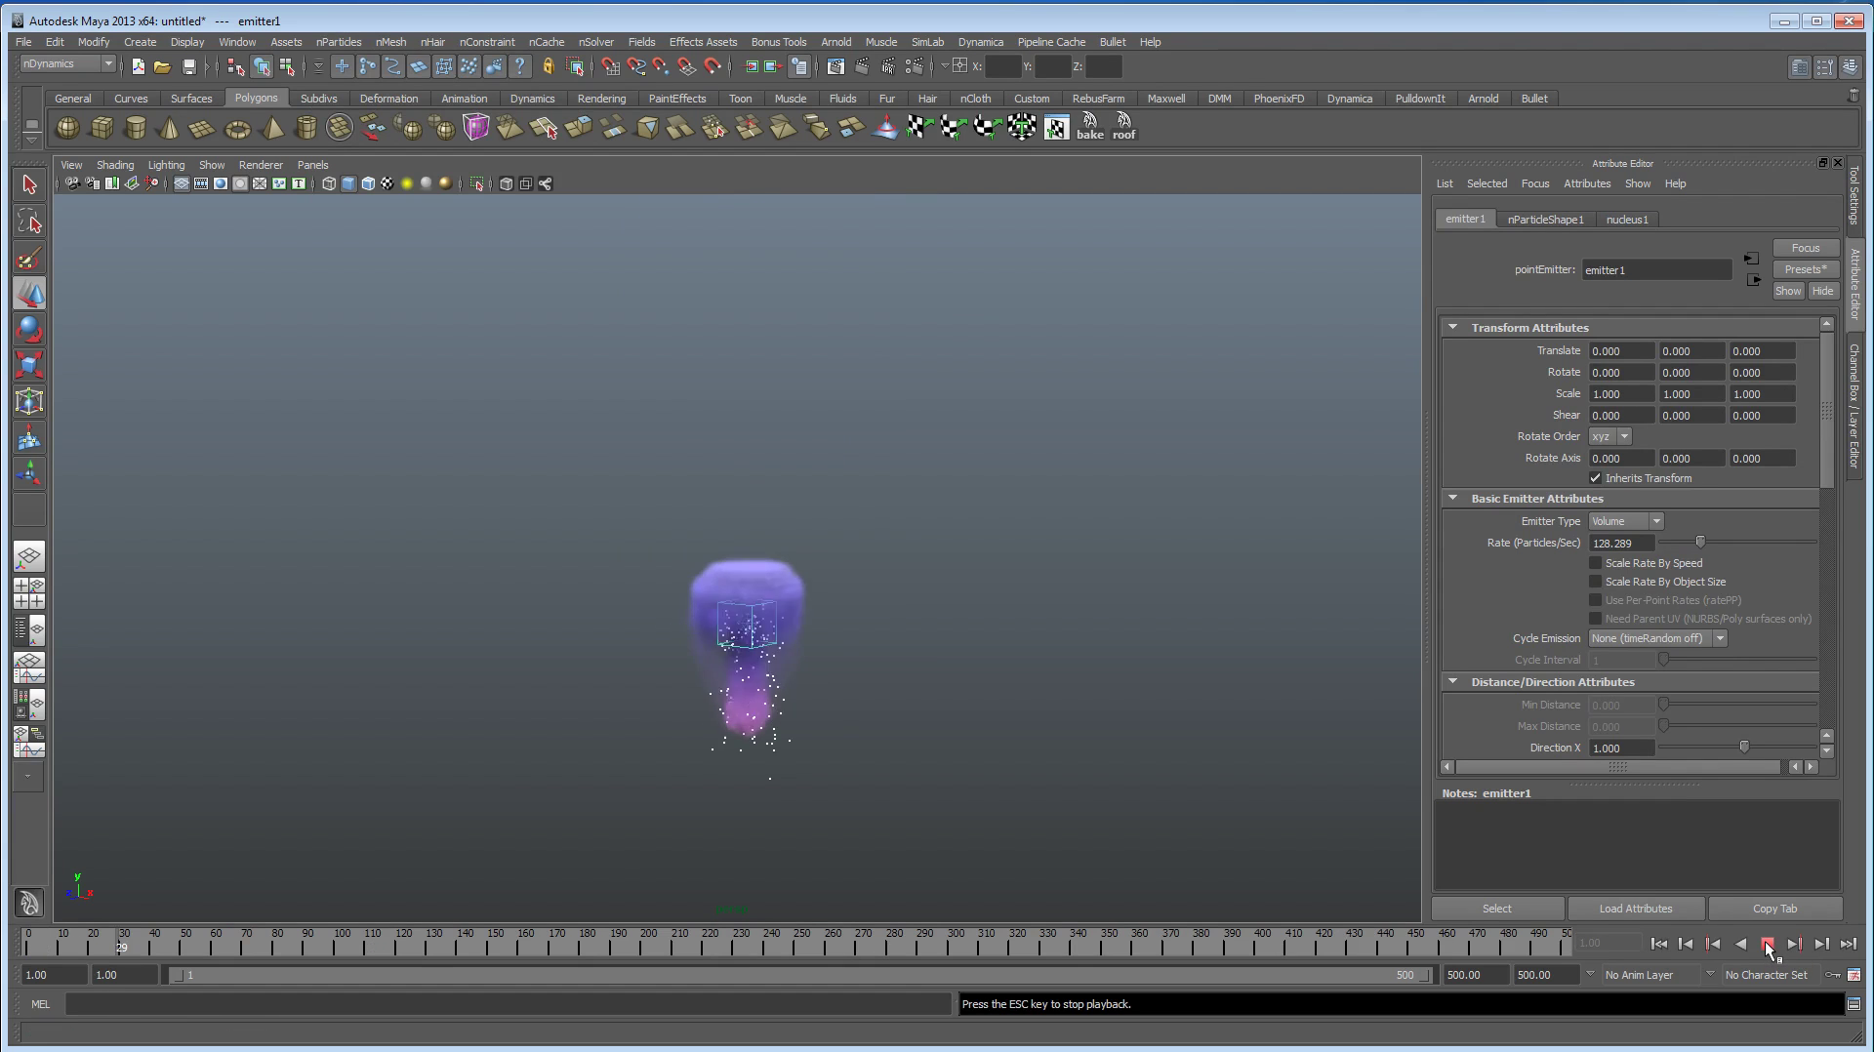
key(Escape)
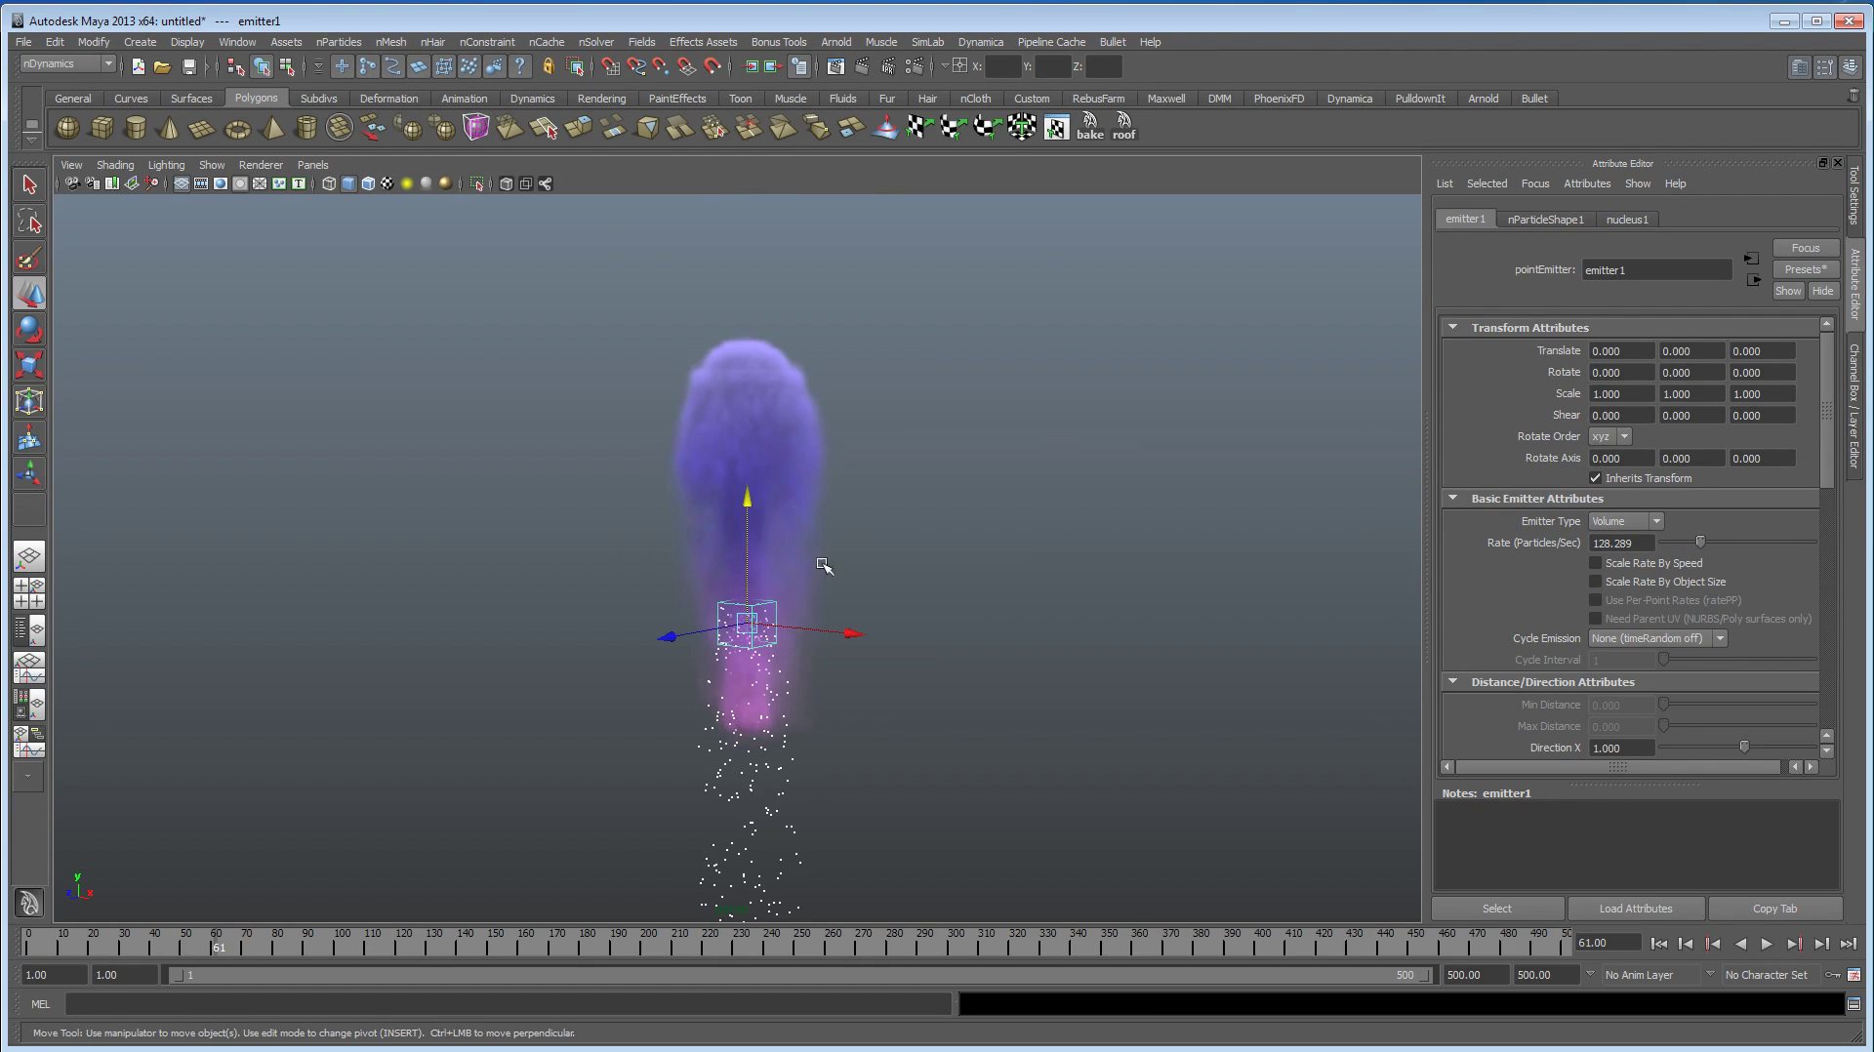
alt+drag(823, 566, 875, 711)
alt+middle_drag(875, 712, 905, 637)
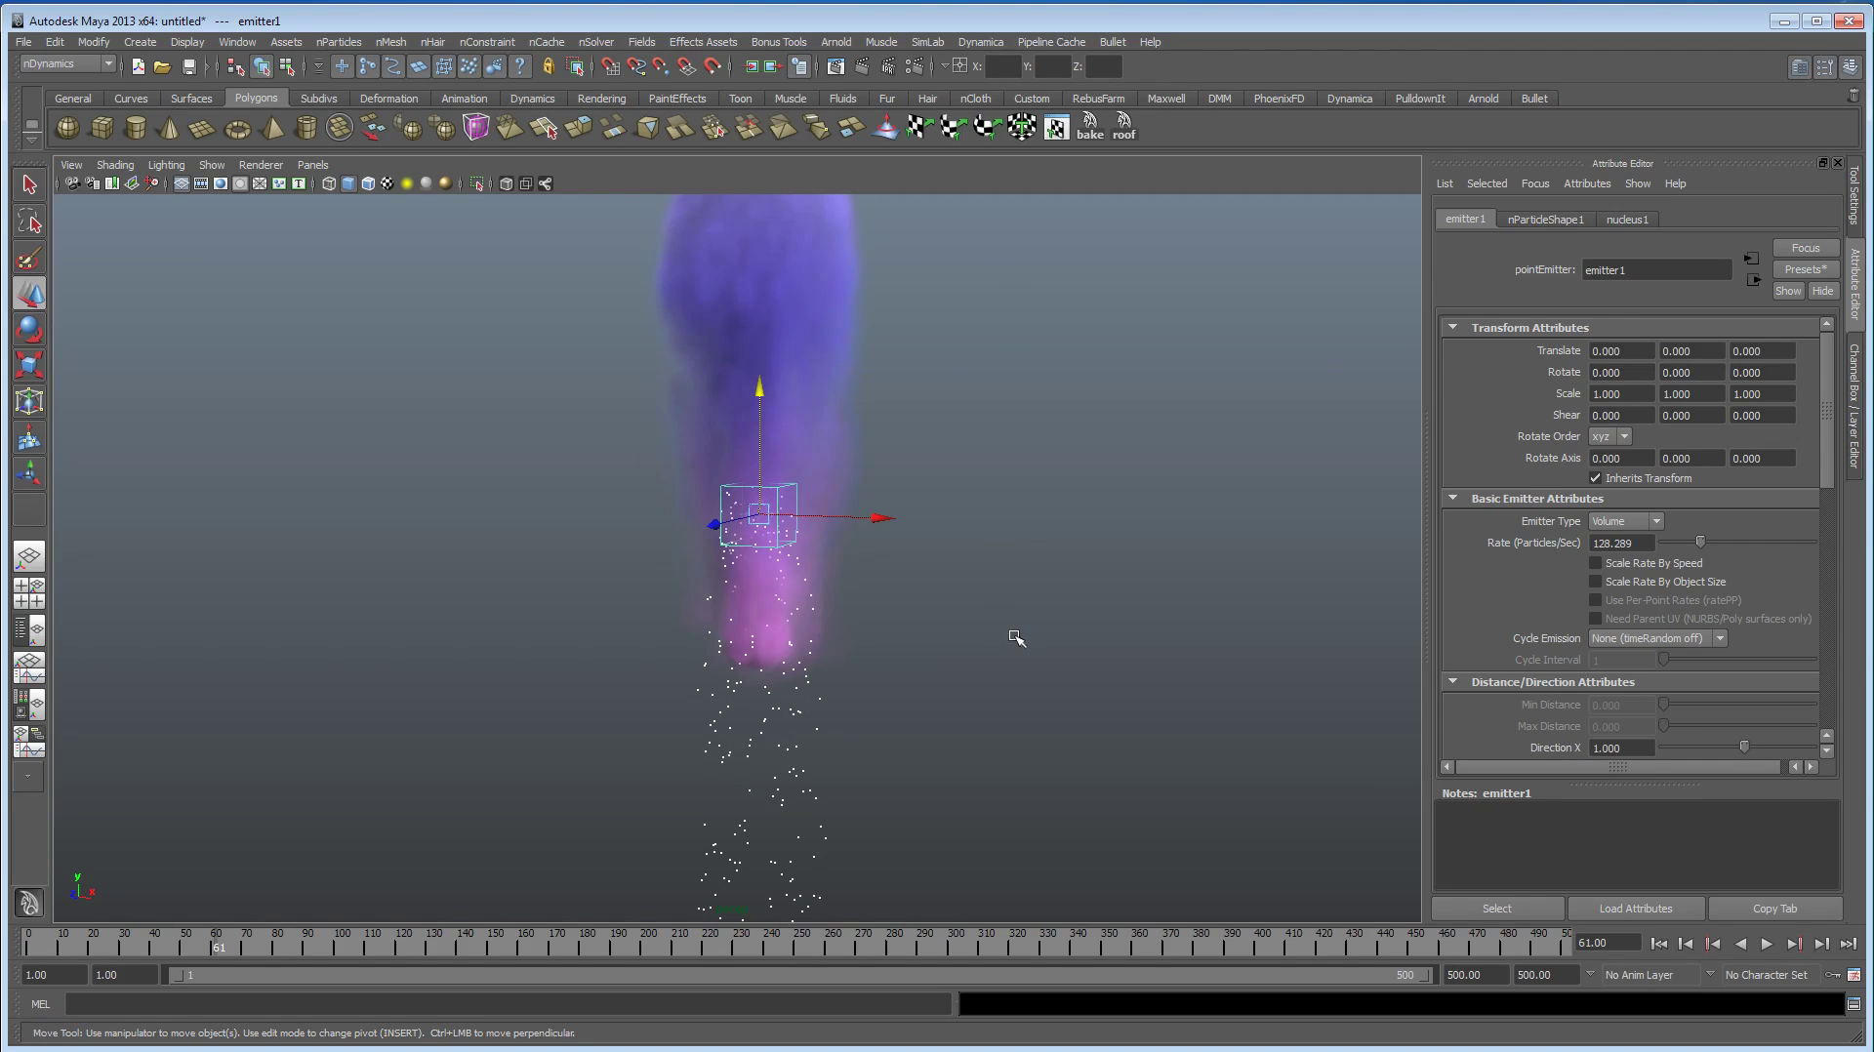
Step: Open the Outliner and select nParticle1 together with fluid1 for the Fields menu
click(237, 42)
click(258, 183)
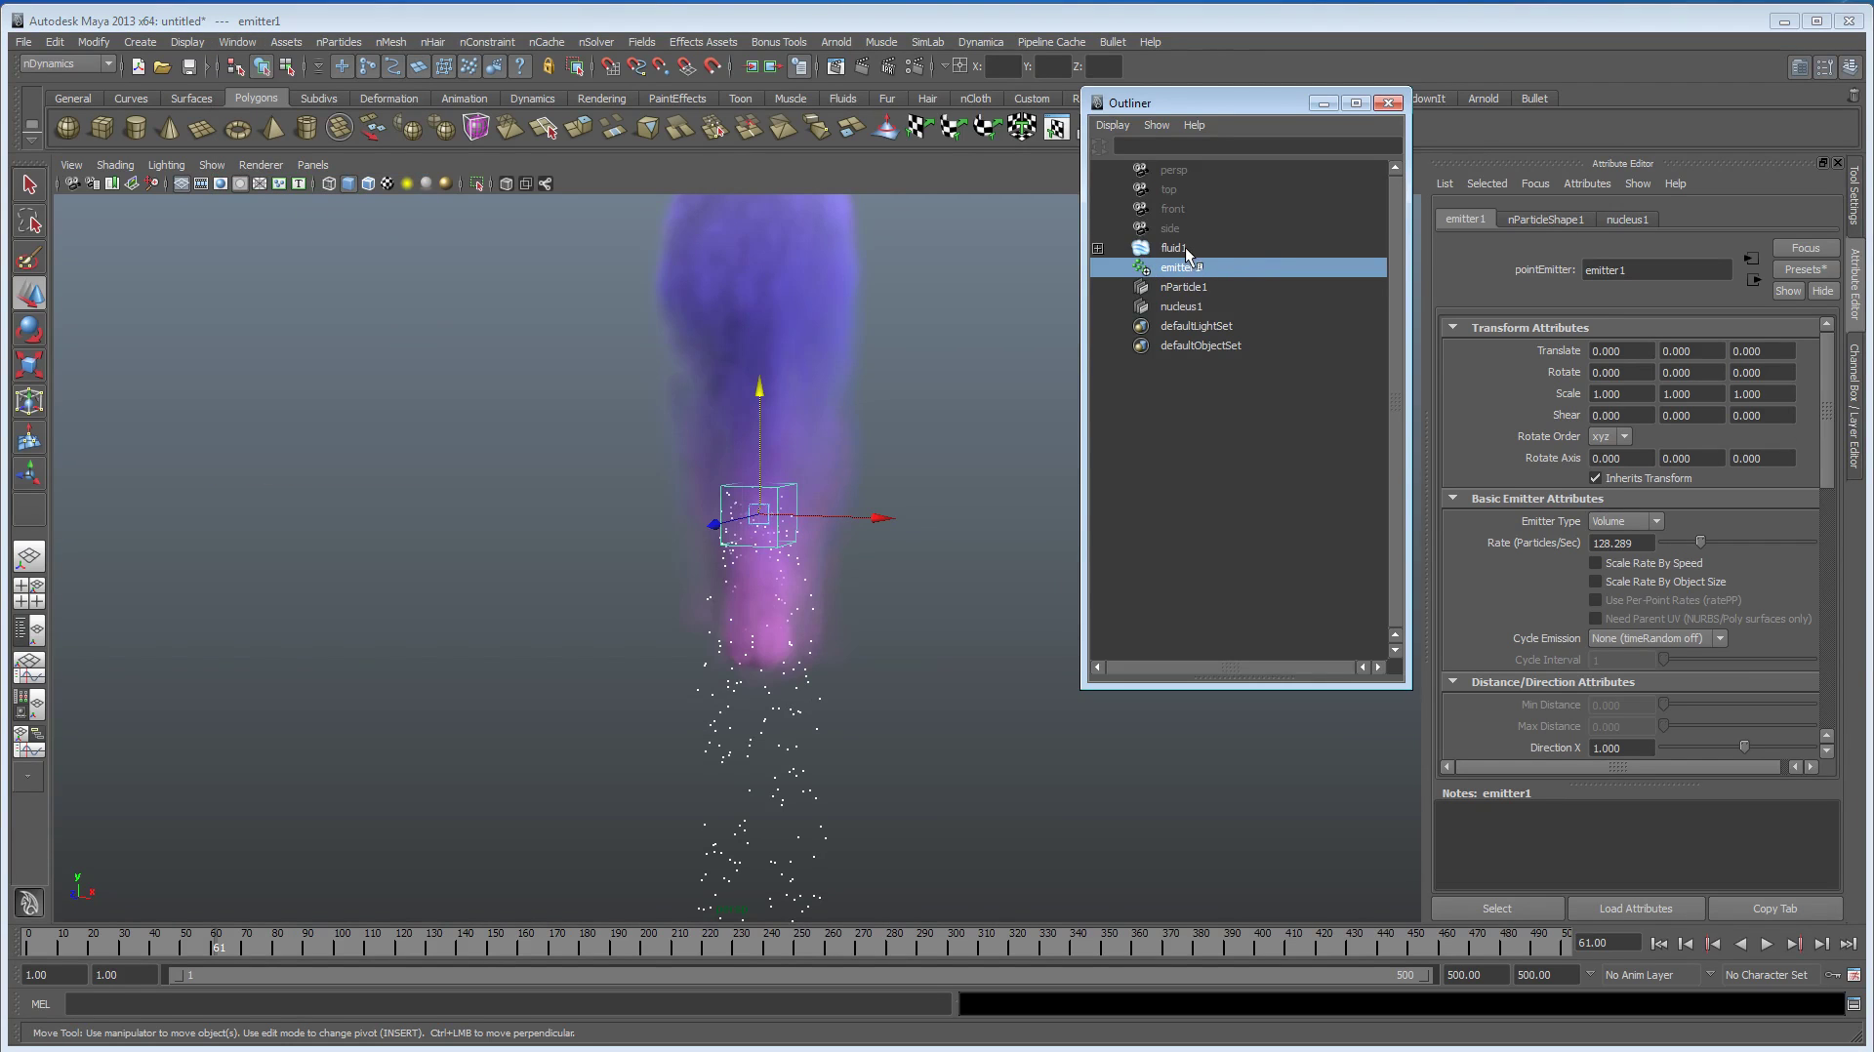
click(1187, 287)
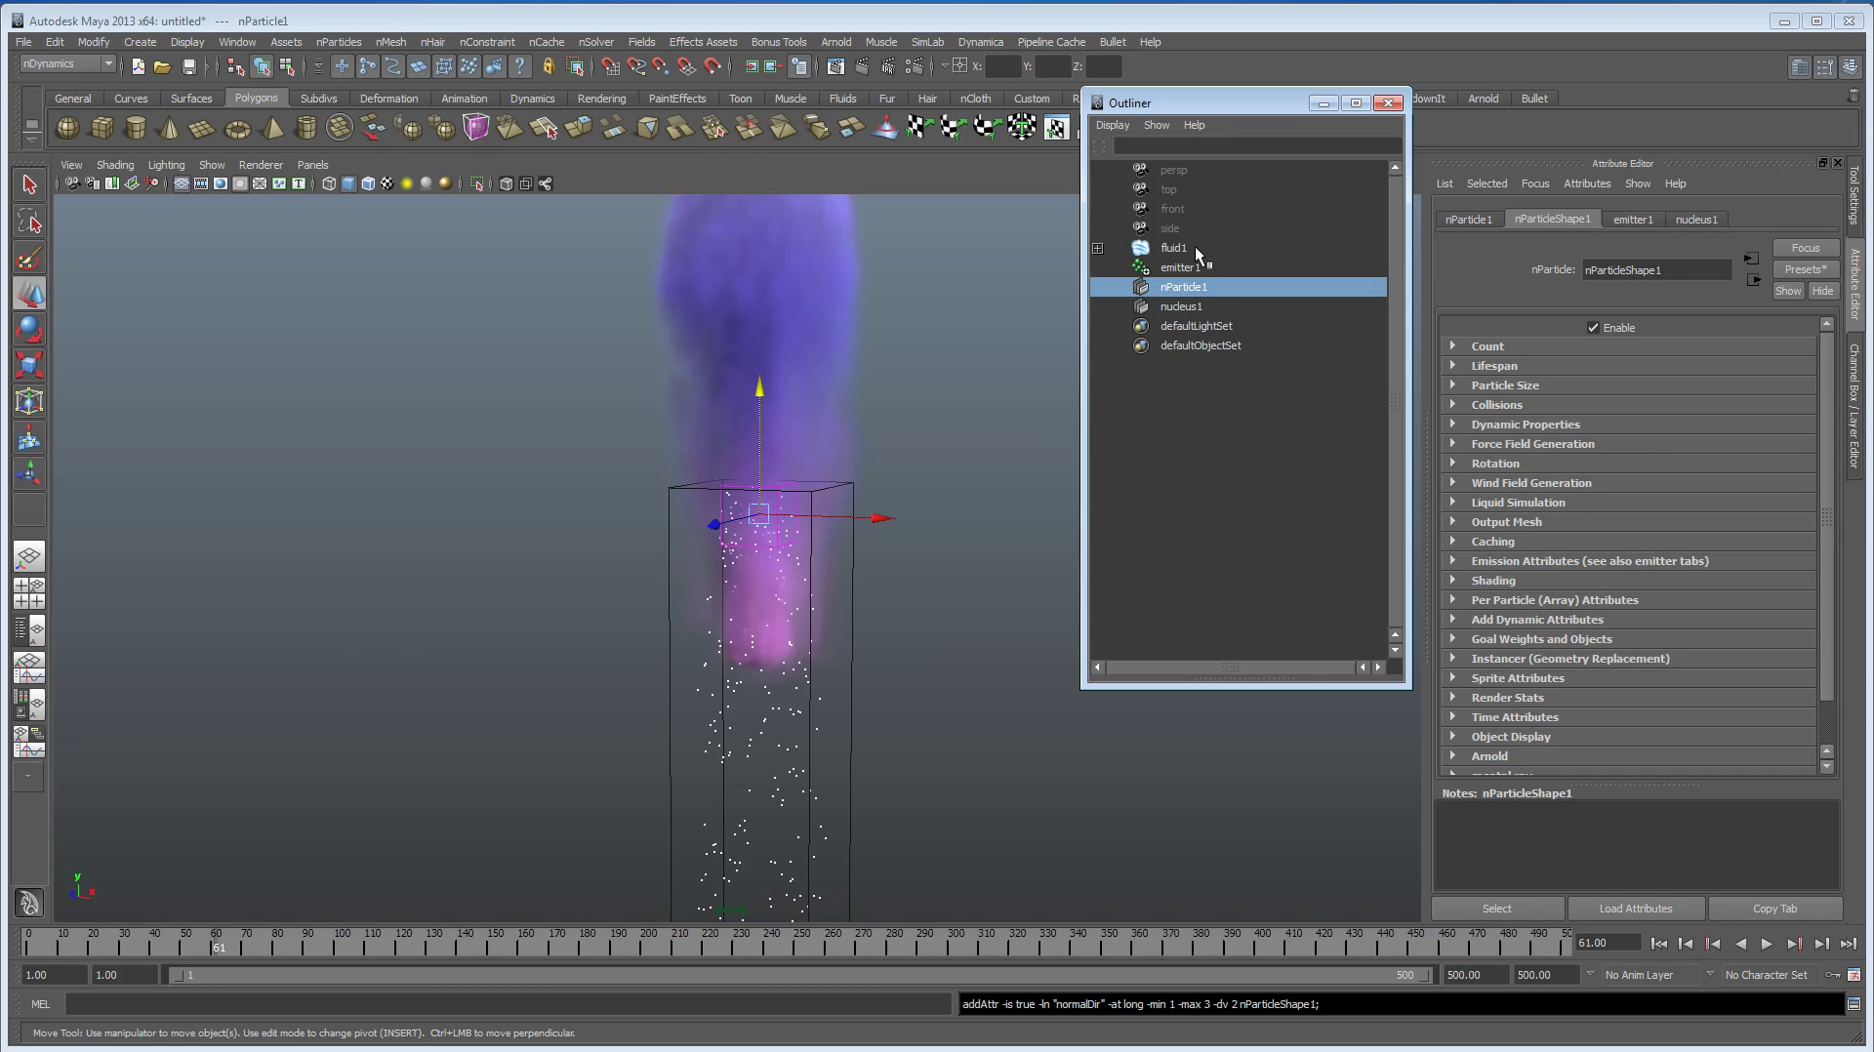
ctrl+click(1194, 247)
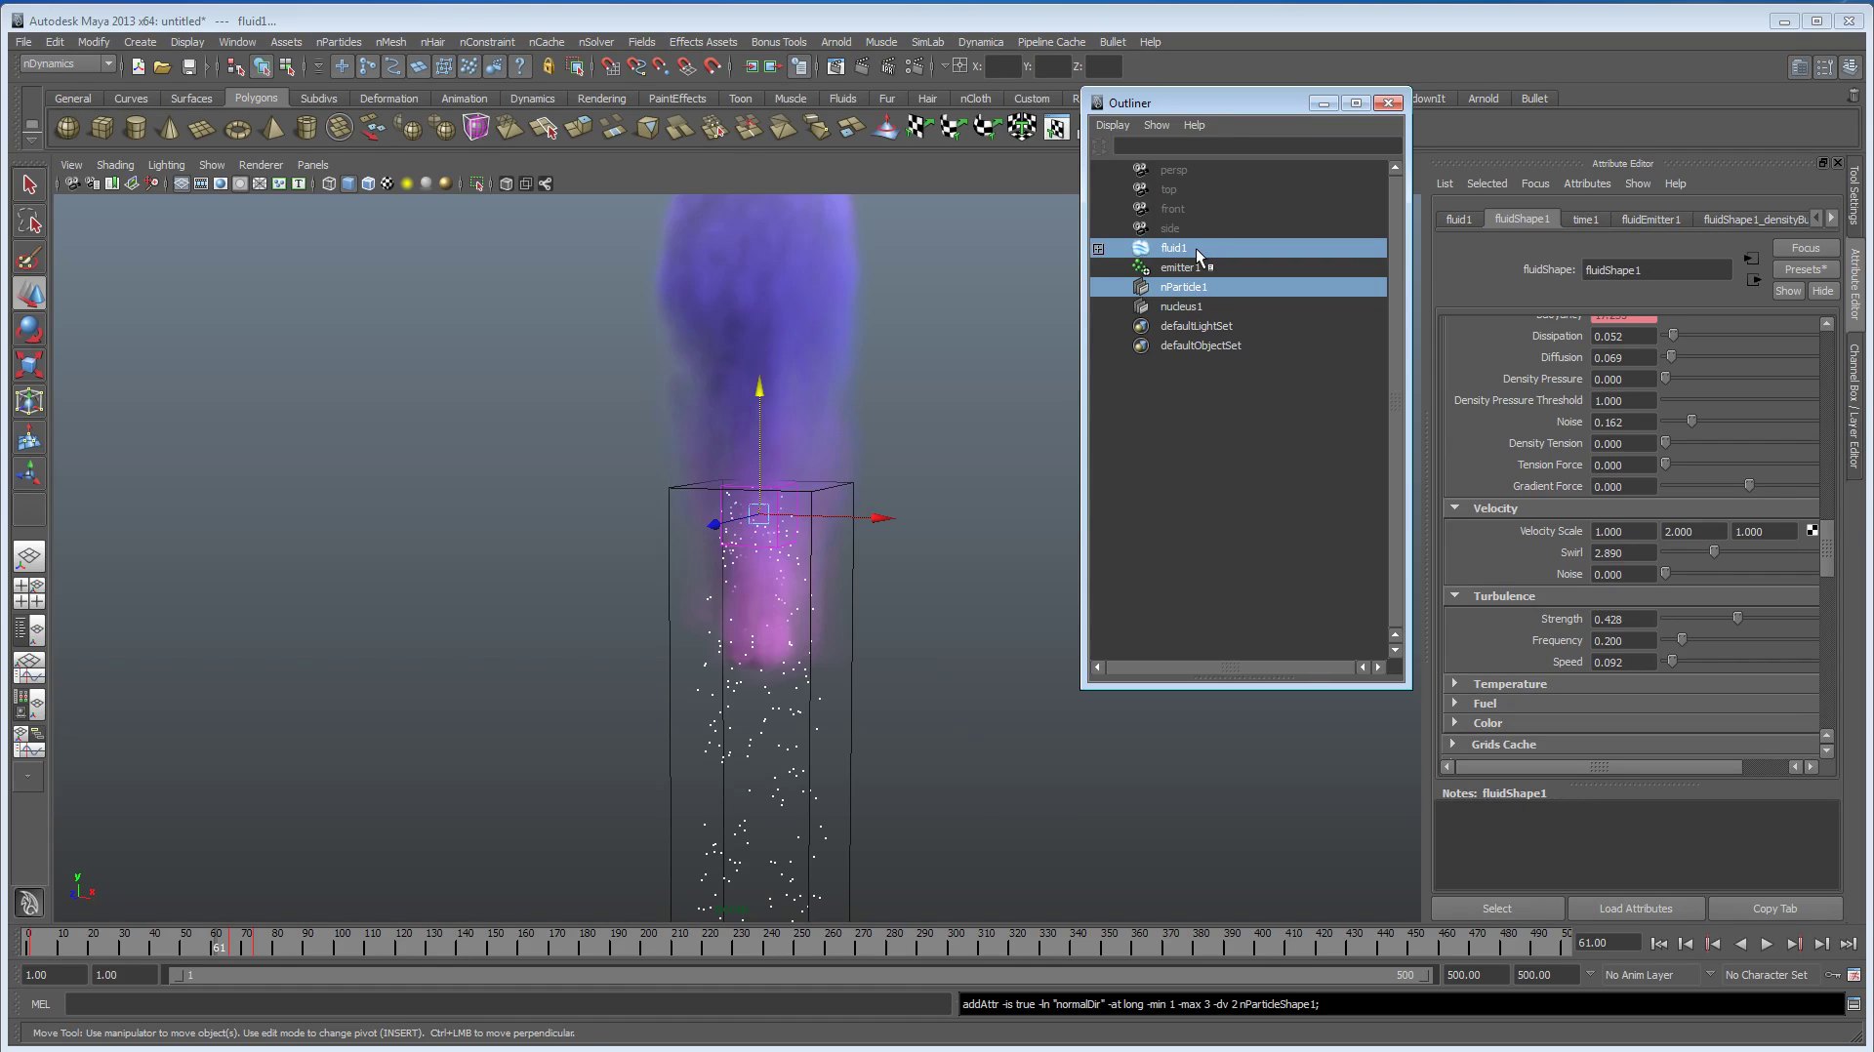
click(641, 42)
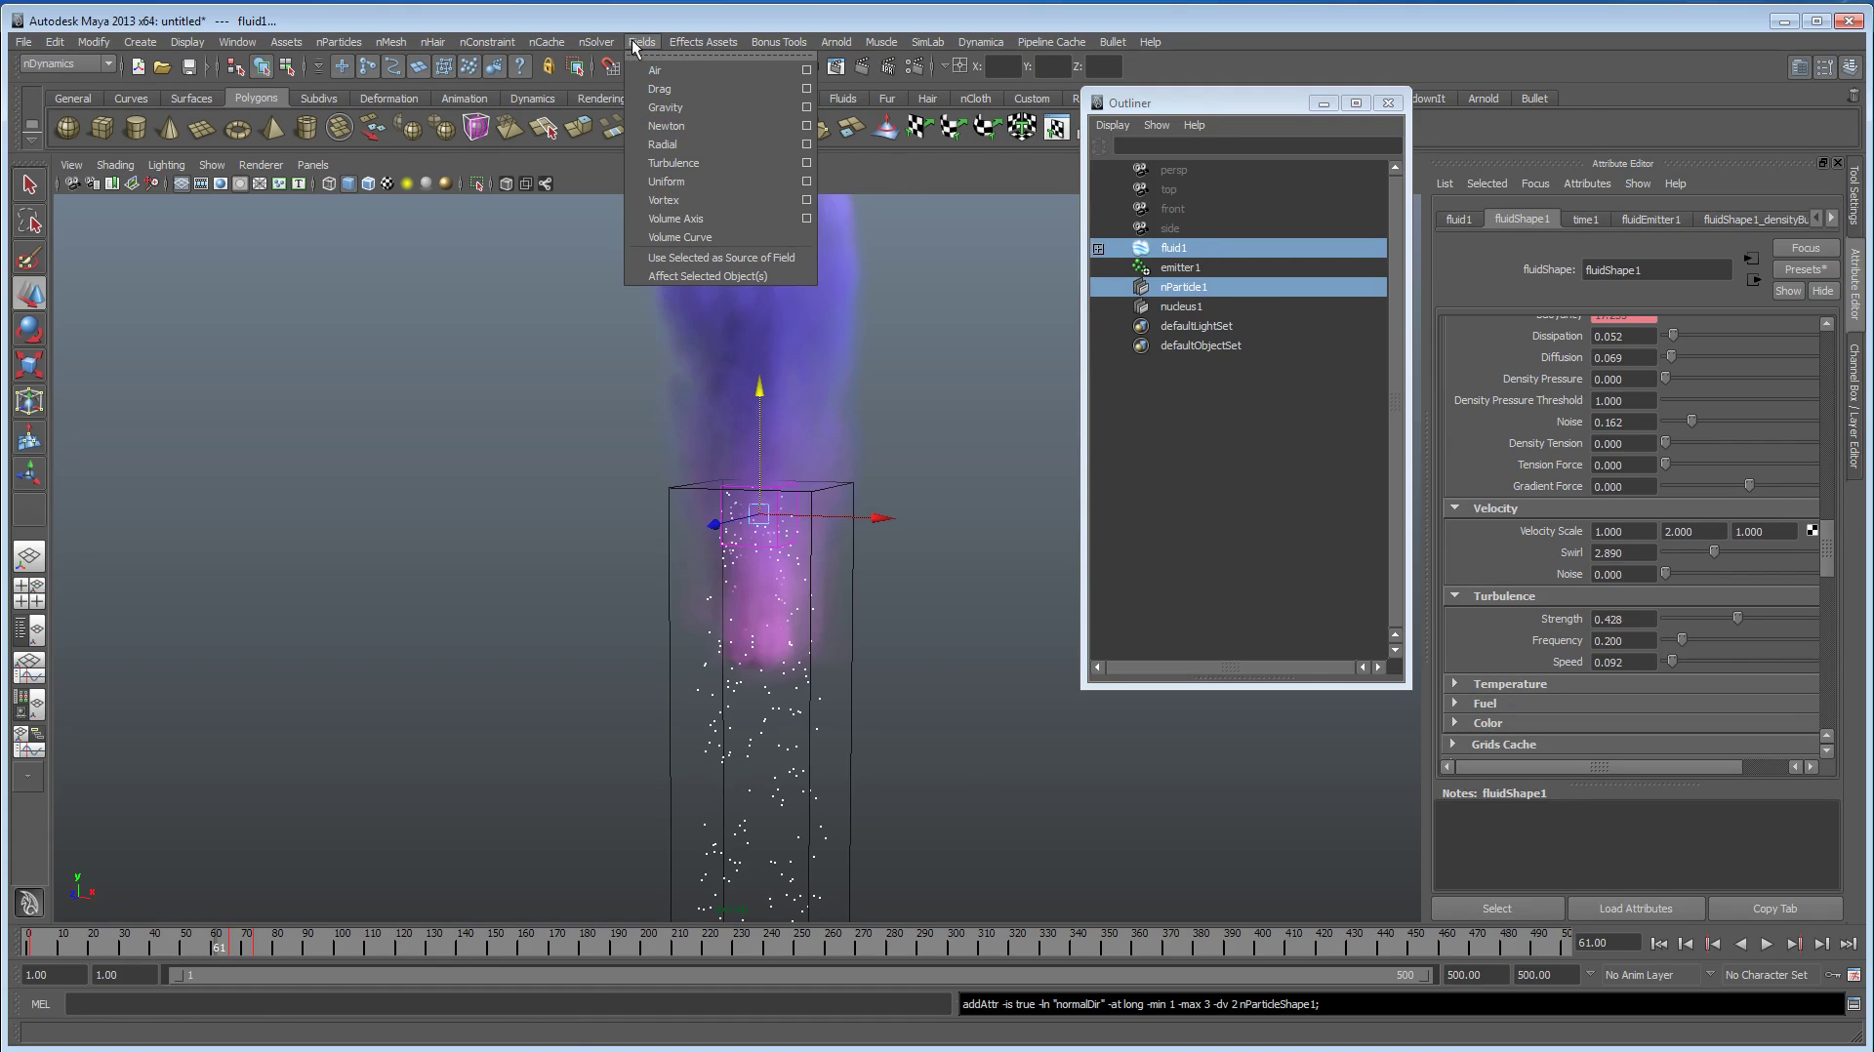
Step: Apply Affect Selected Object(s) so fluid1 drives nParticle1, then replay the simulation
click(713, 277)
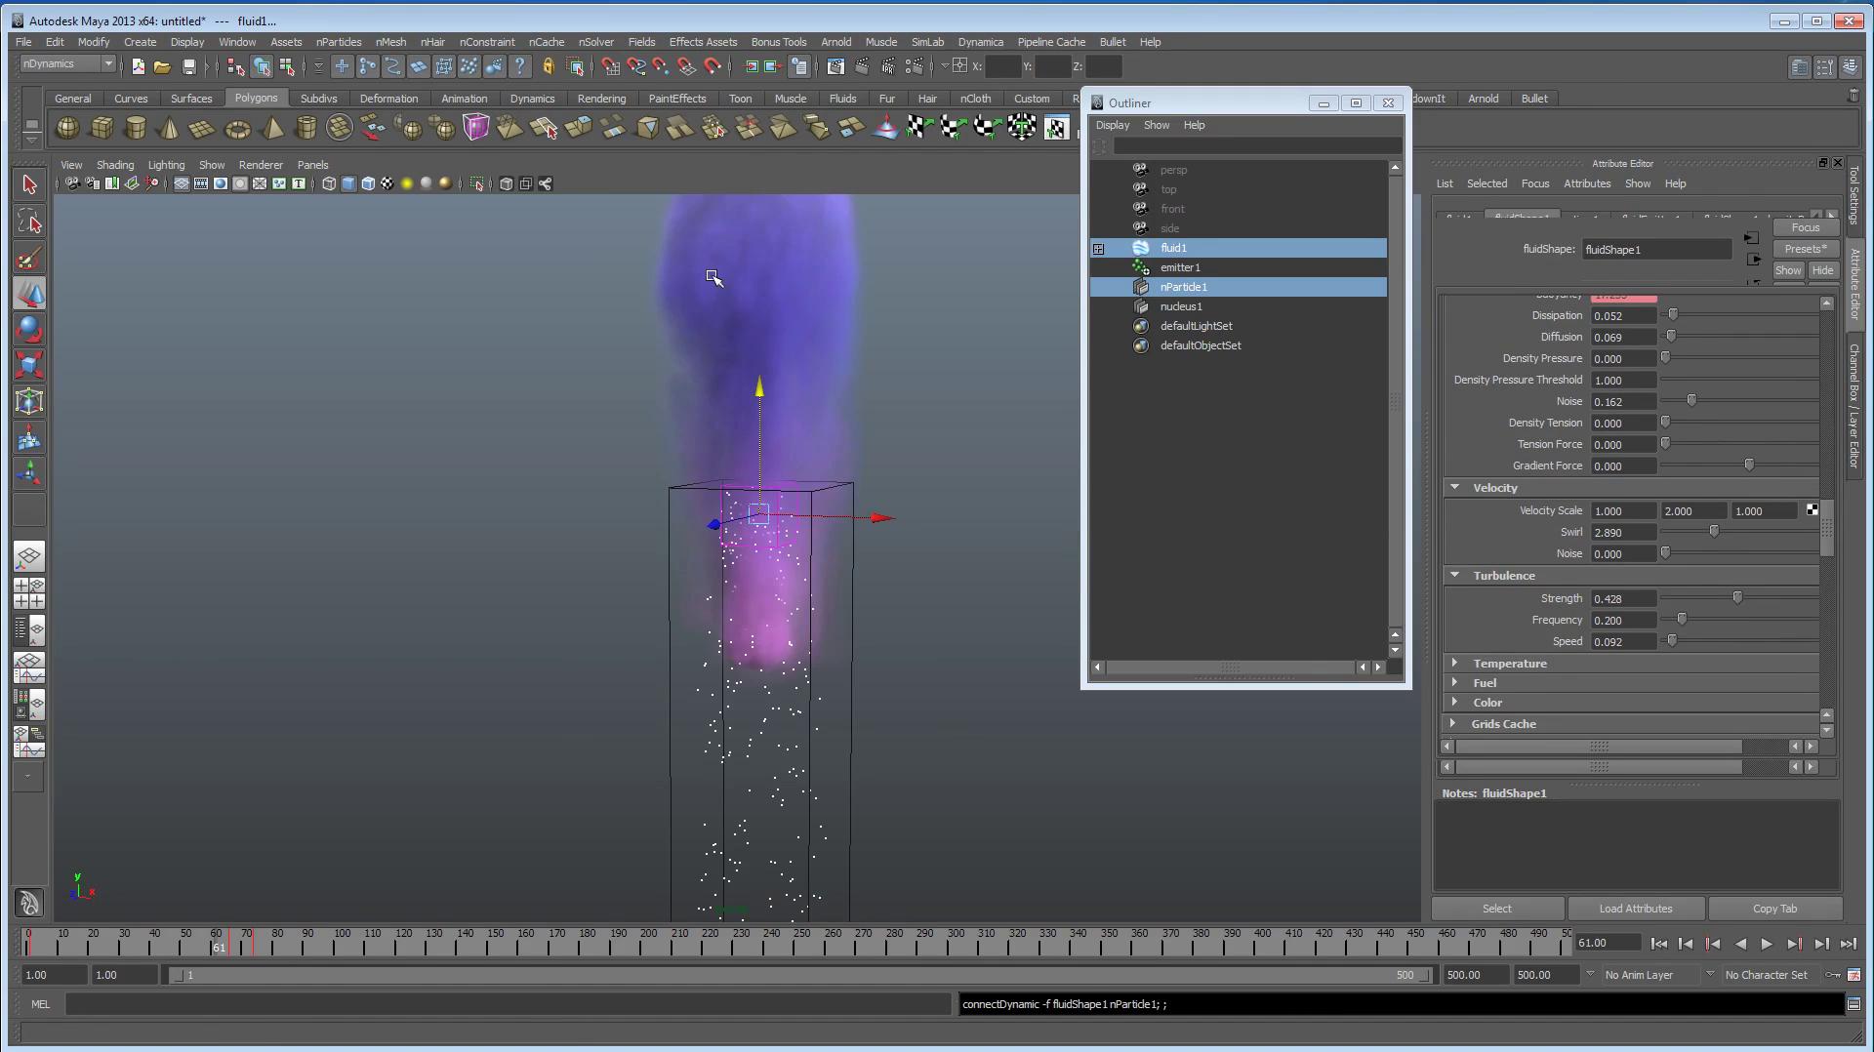
click(1658, 944)
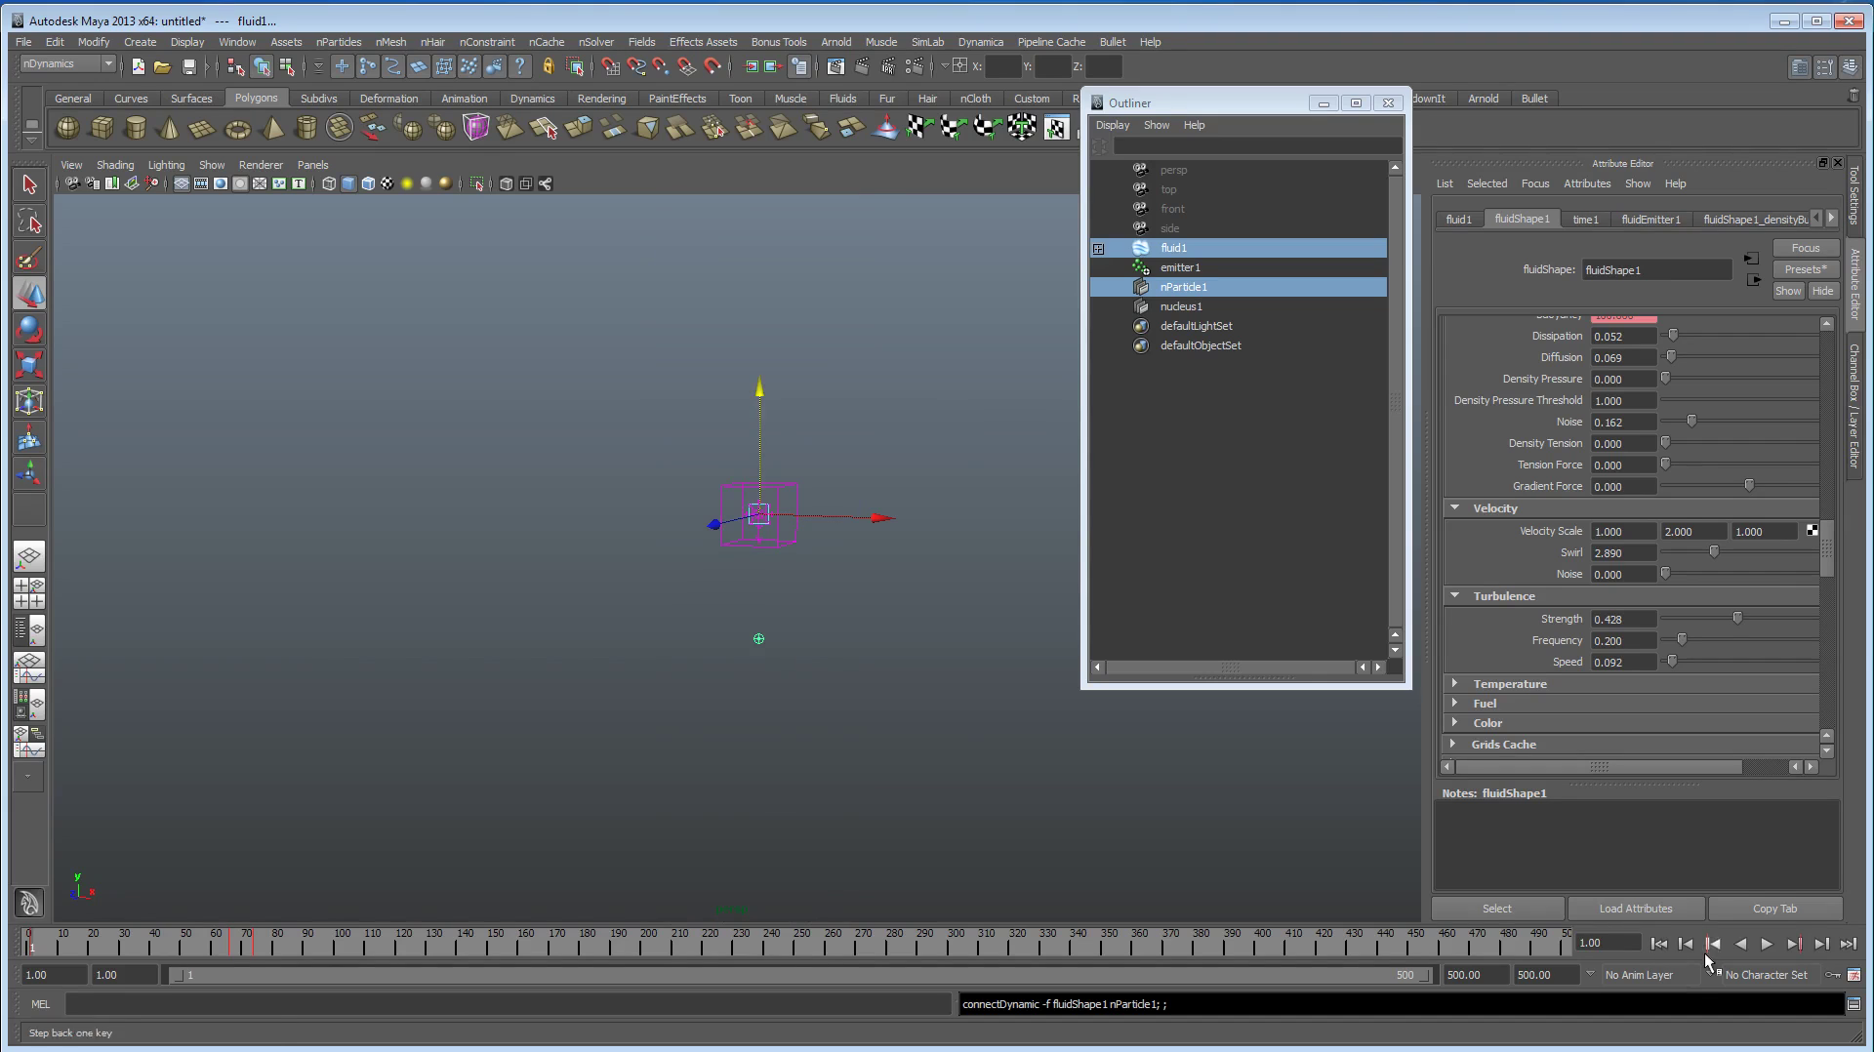
click(1767, 944)
click(1766, 943)
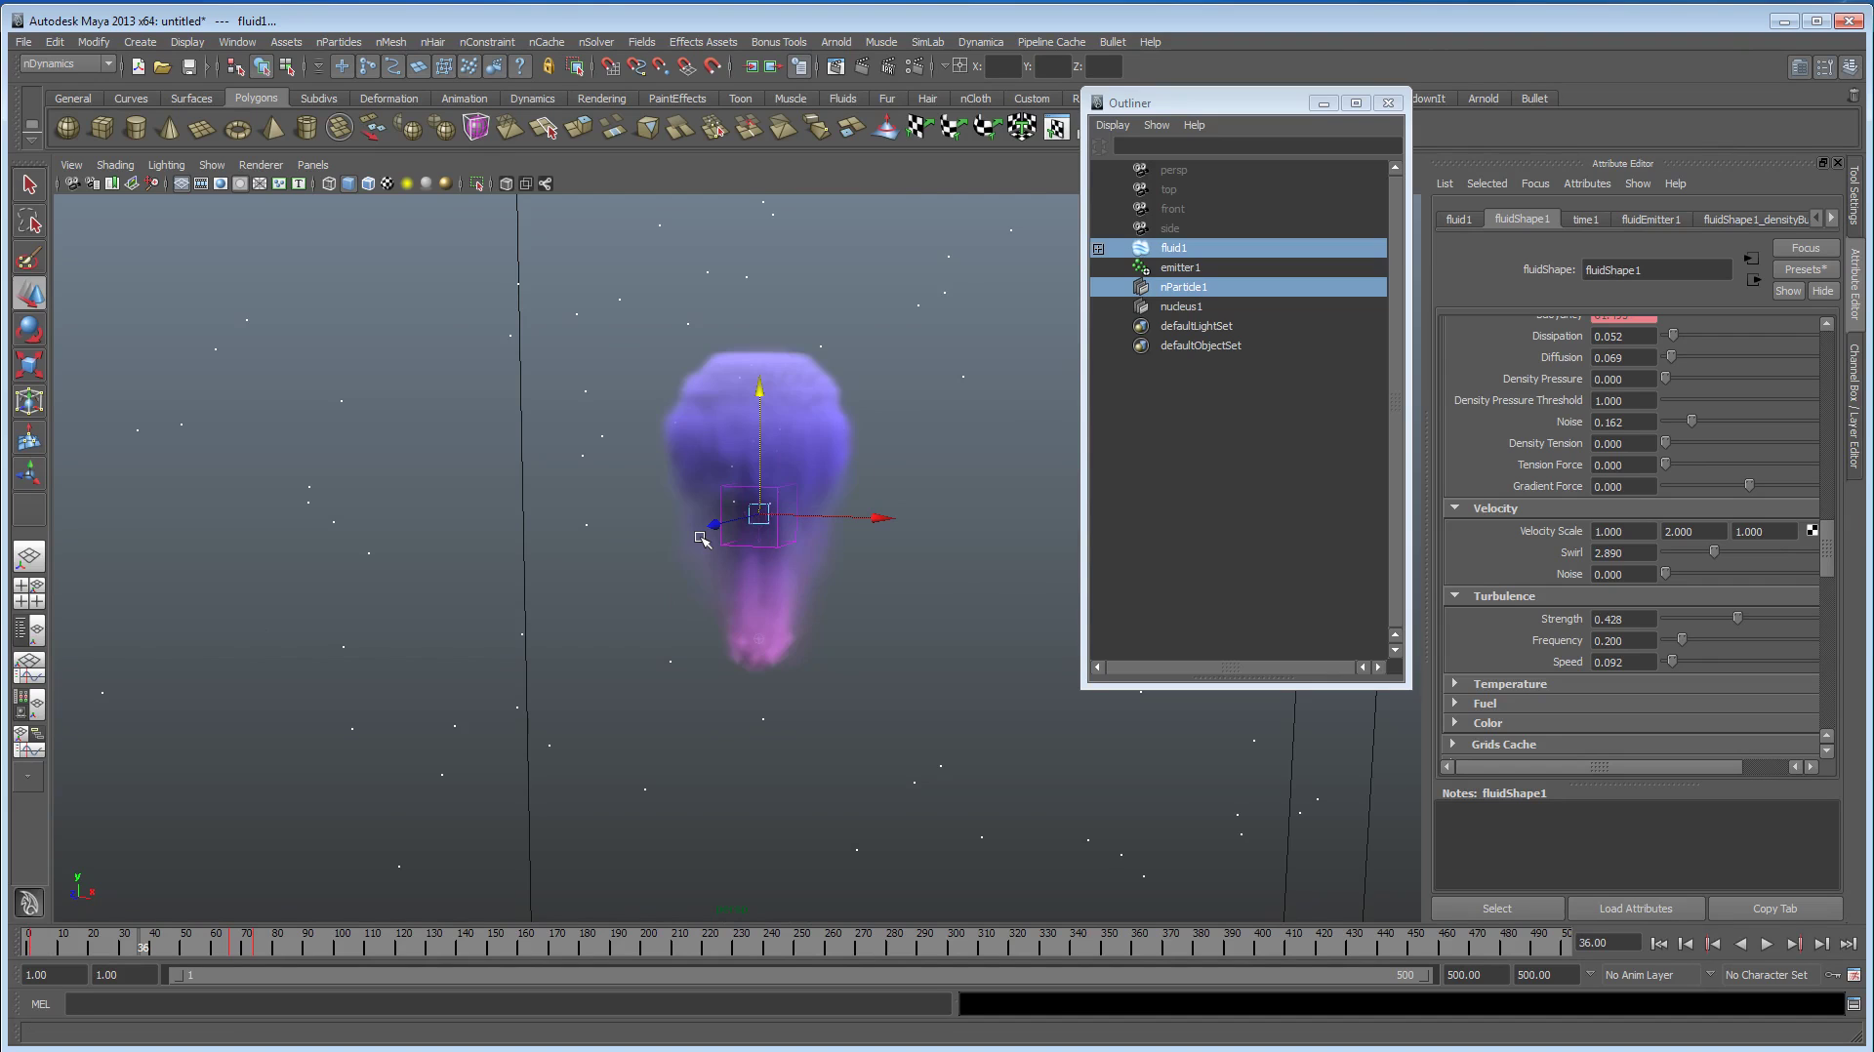
alt+drag(795, 564, 819, 568)
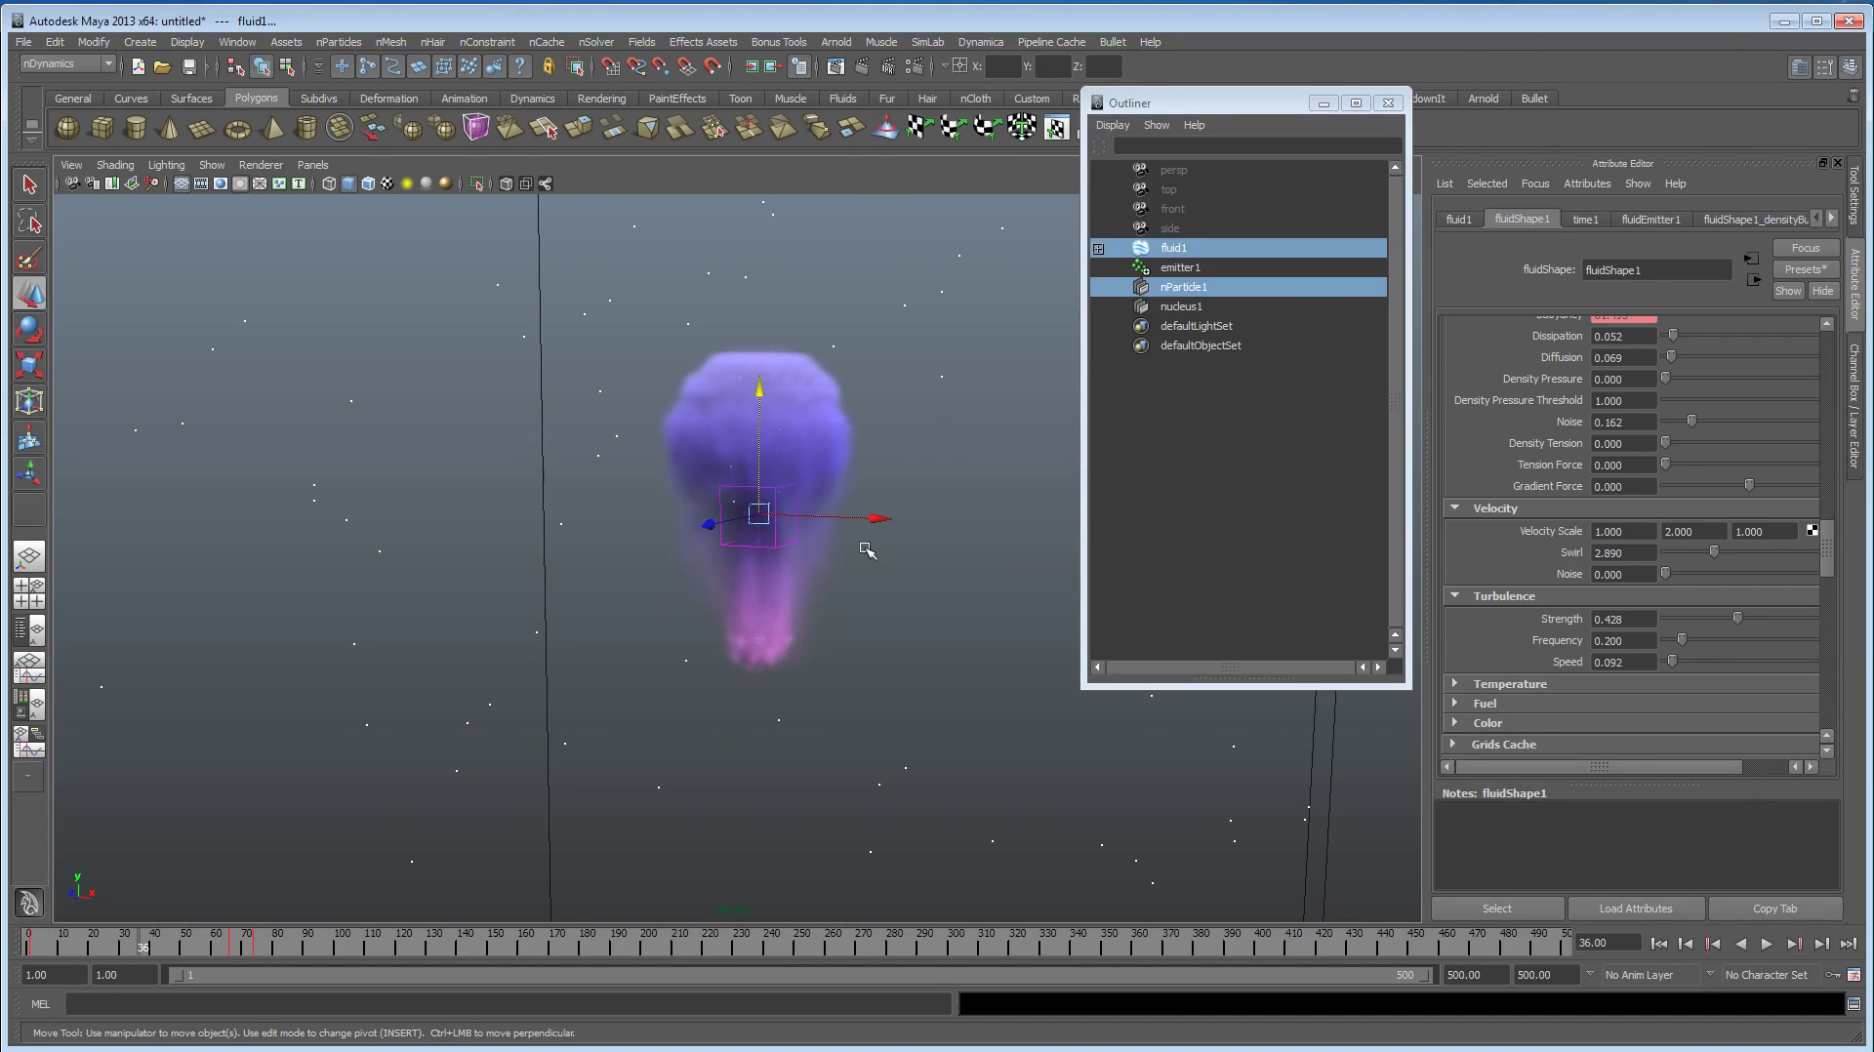
Step: Select only nParticle1, expand its Dynamic Properties, and replay to frame 41 before rewinding
click(1177, 292)
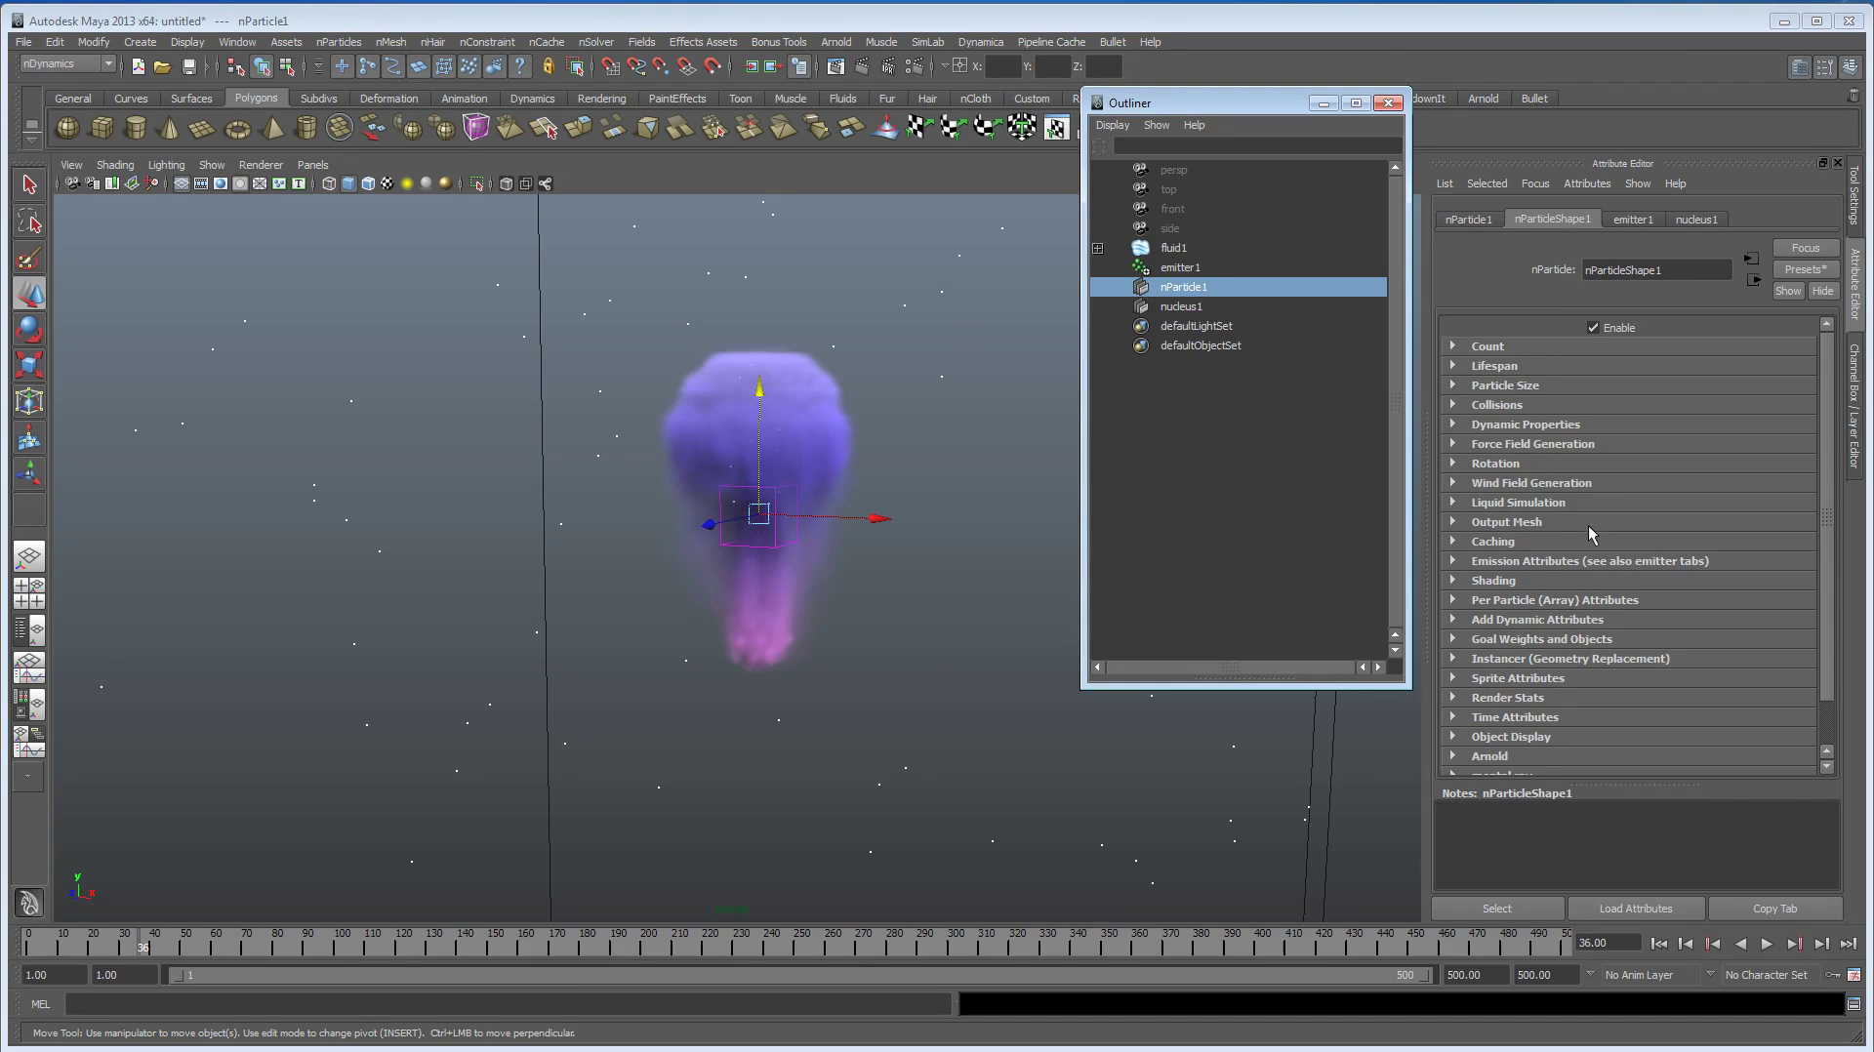
click(1526, 425)
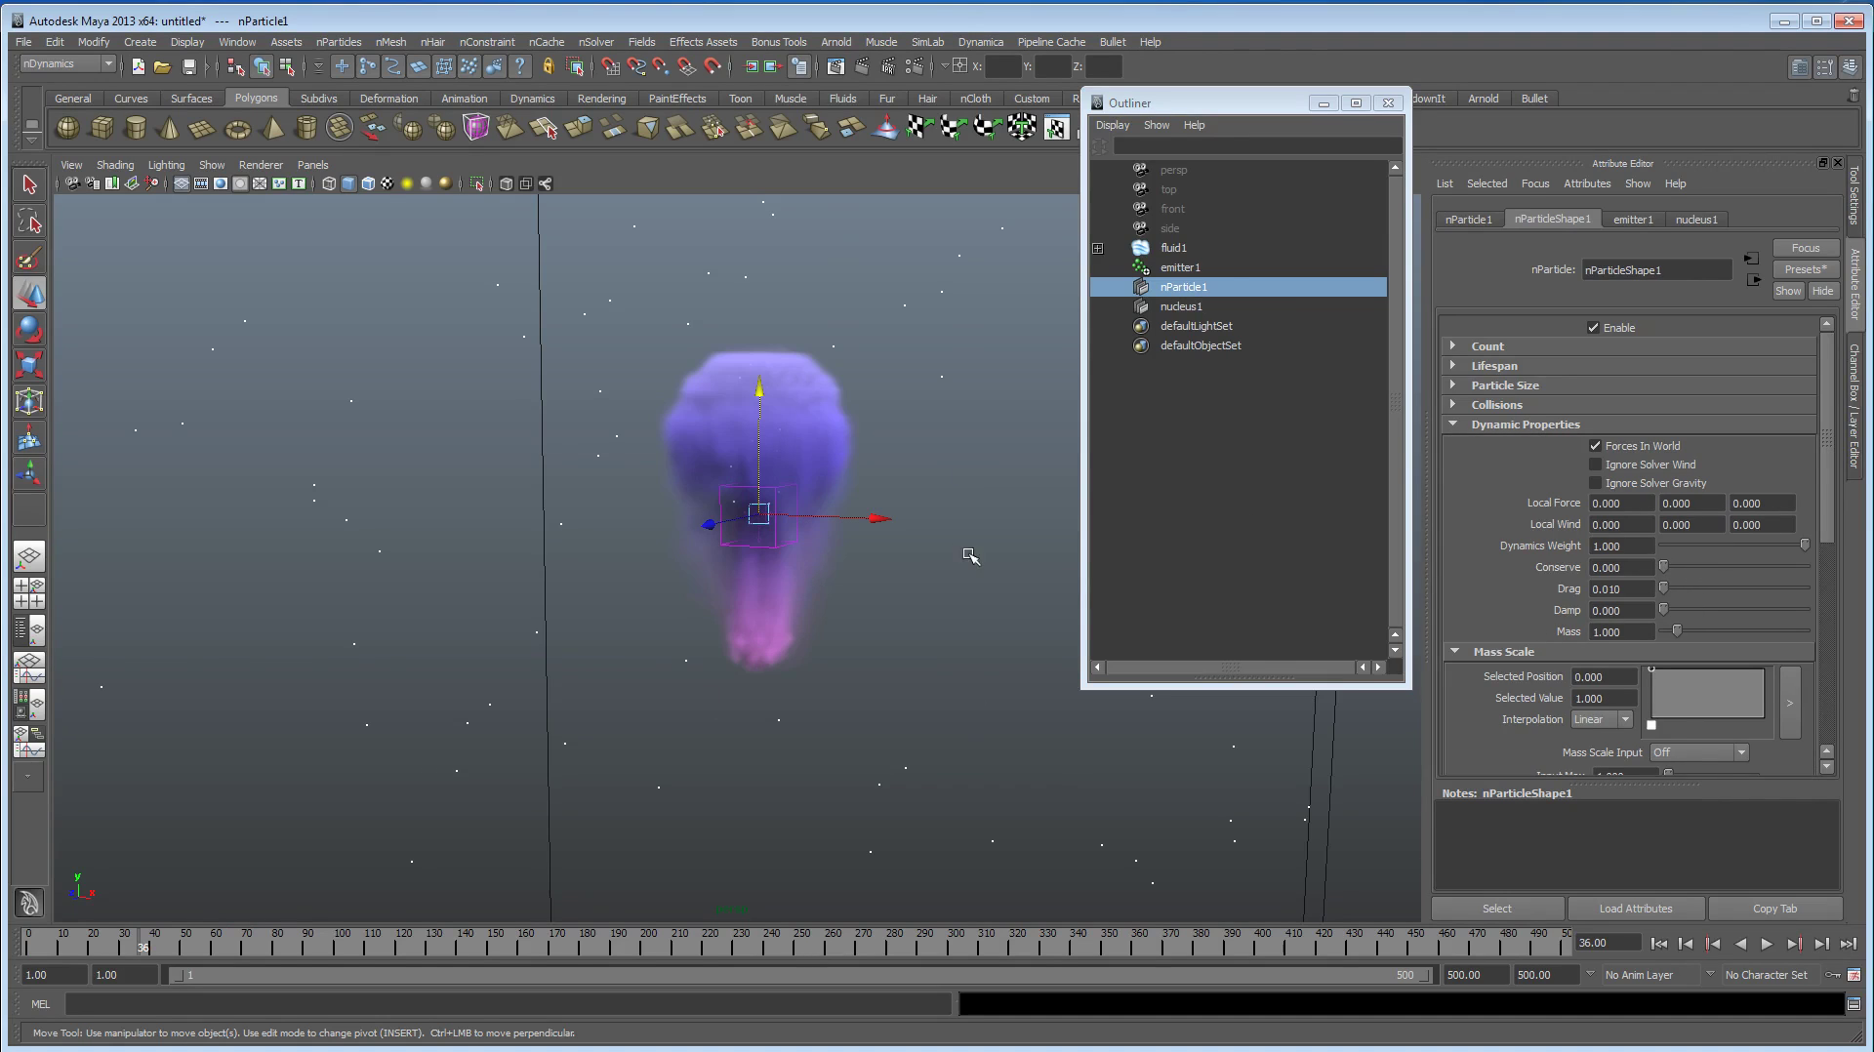
click(1658, 944)
click(1766, 944)
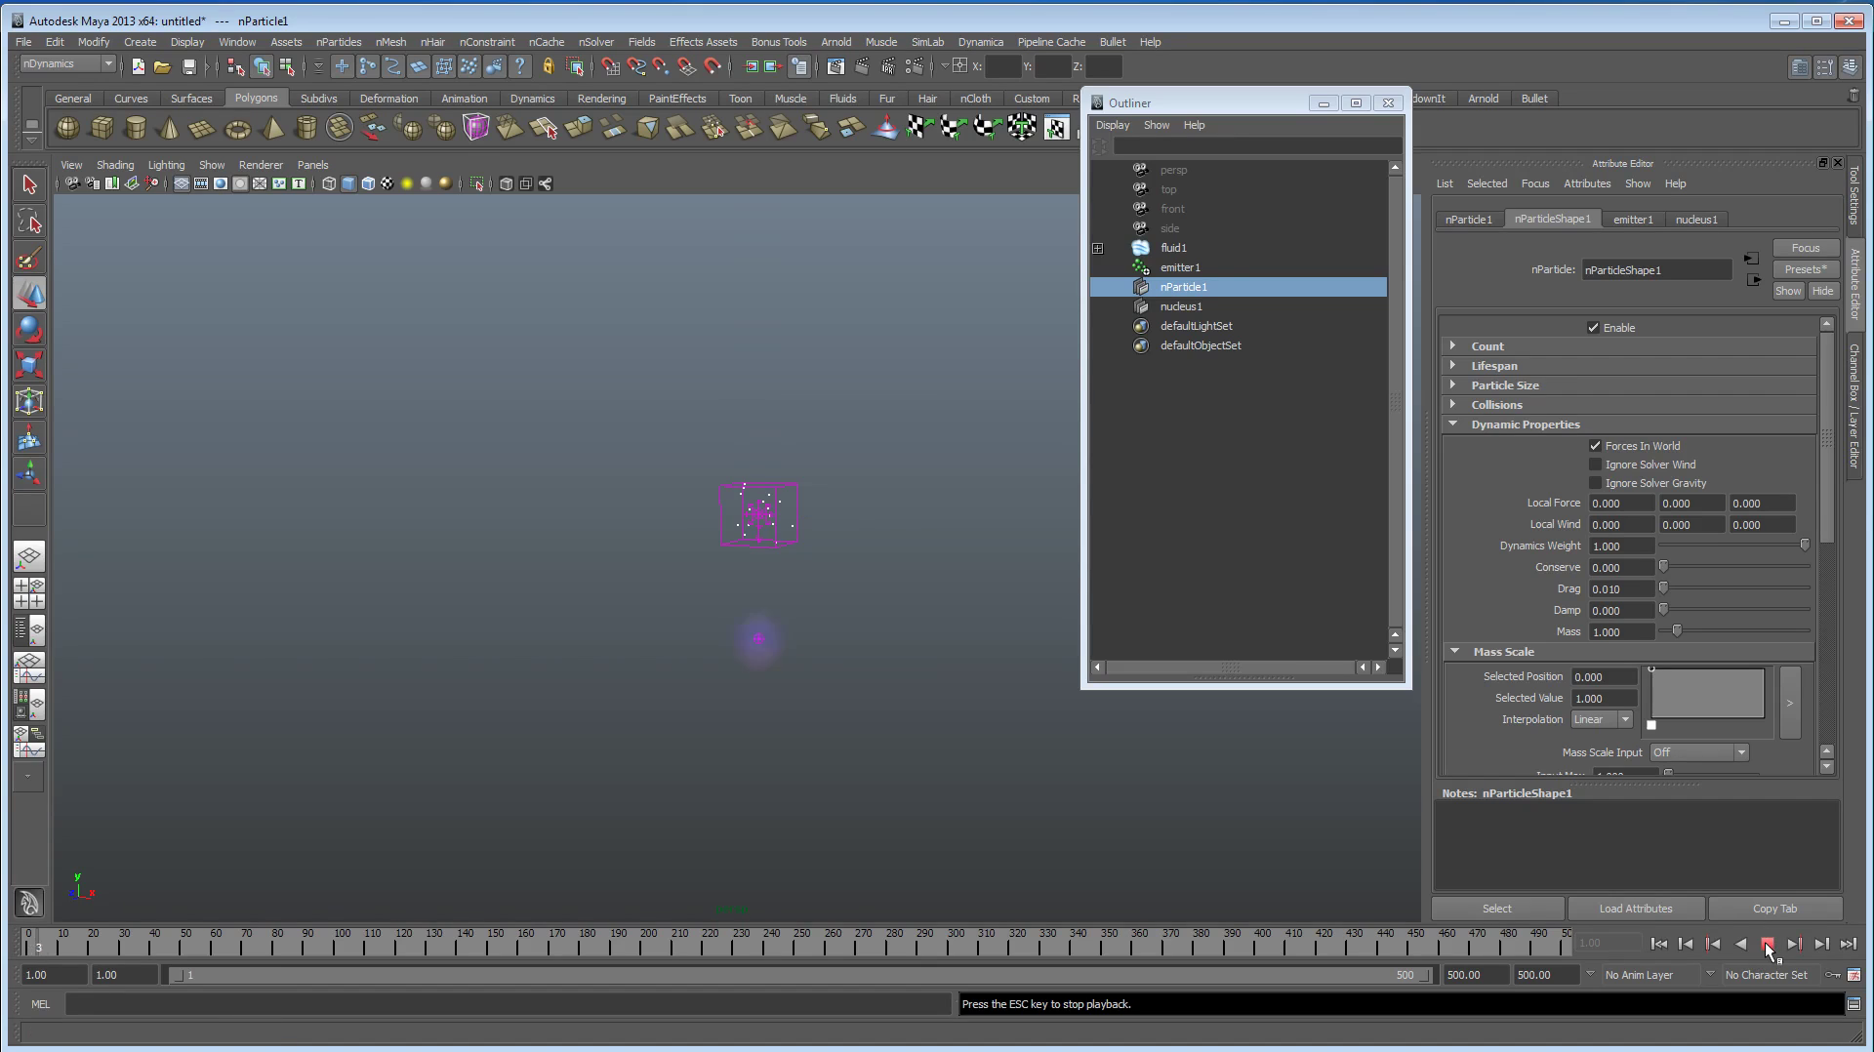
click(1767, 944)
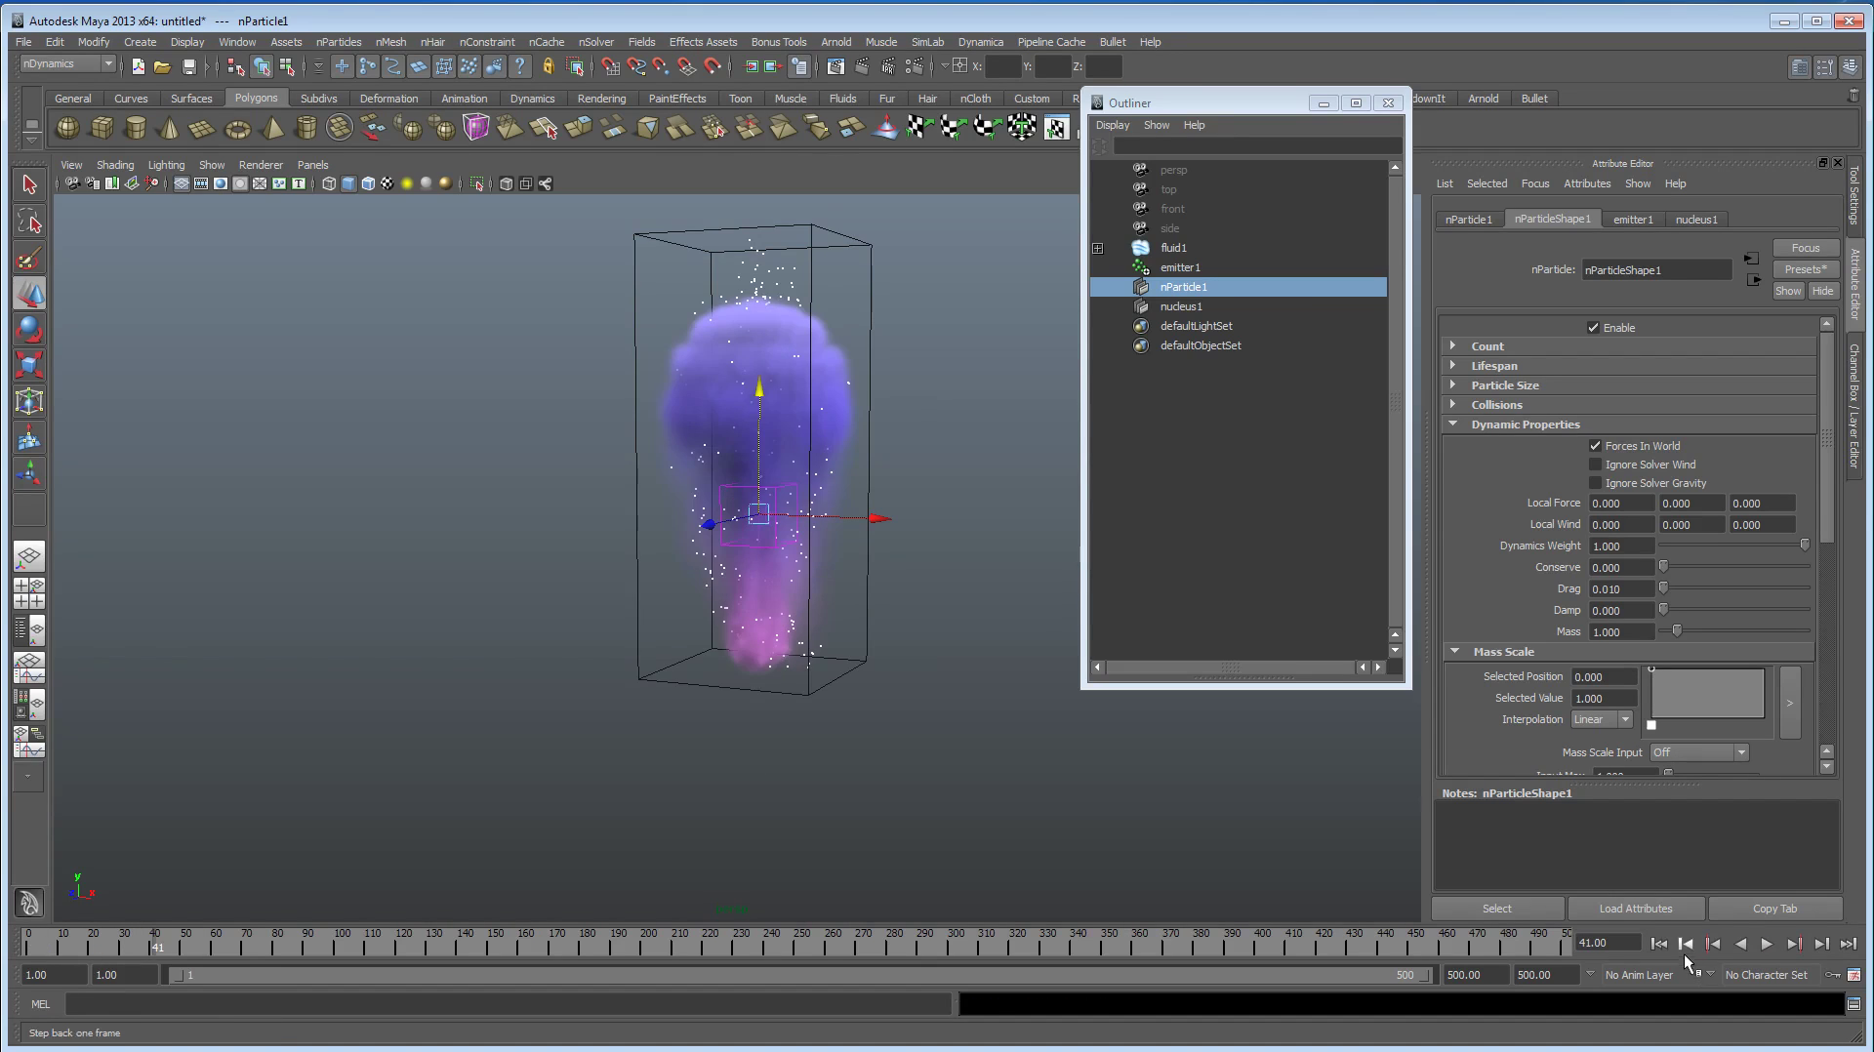
click(1657, 944)
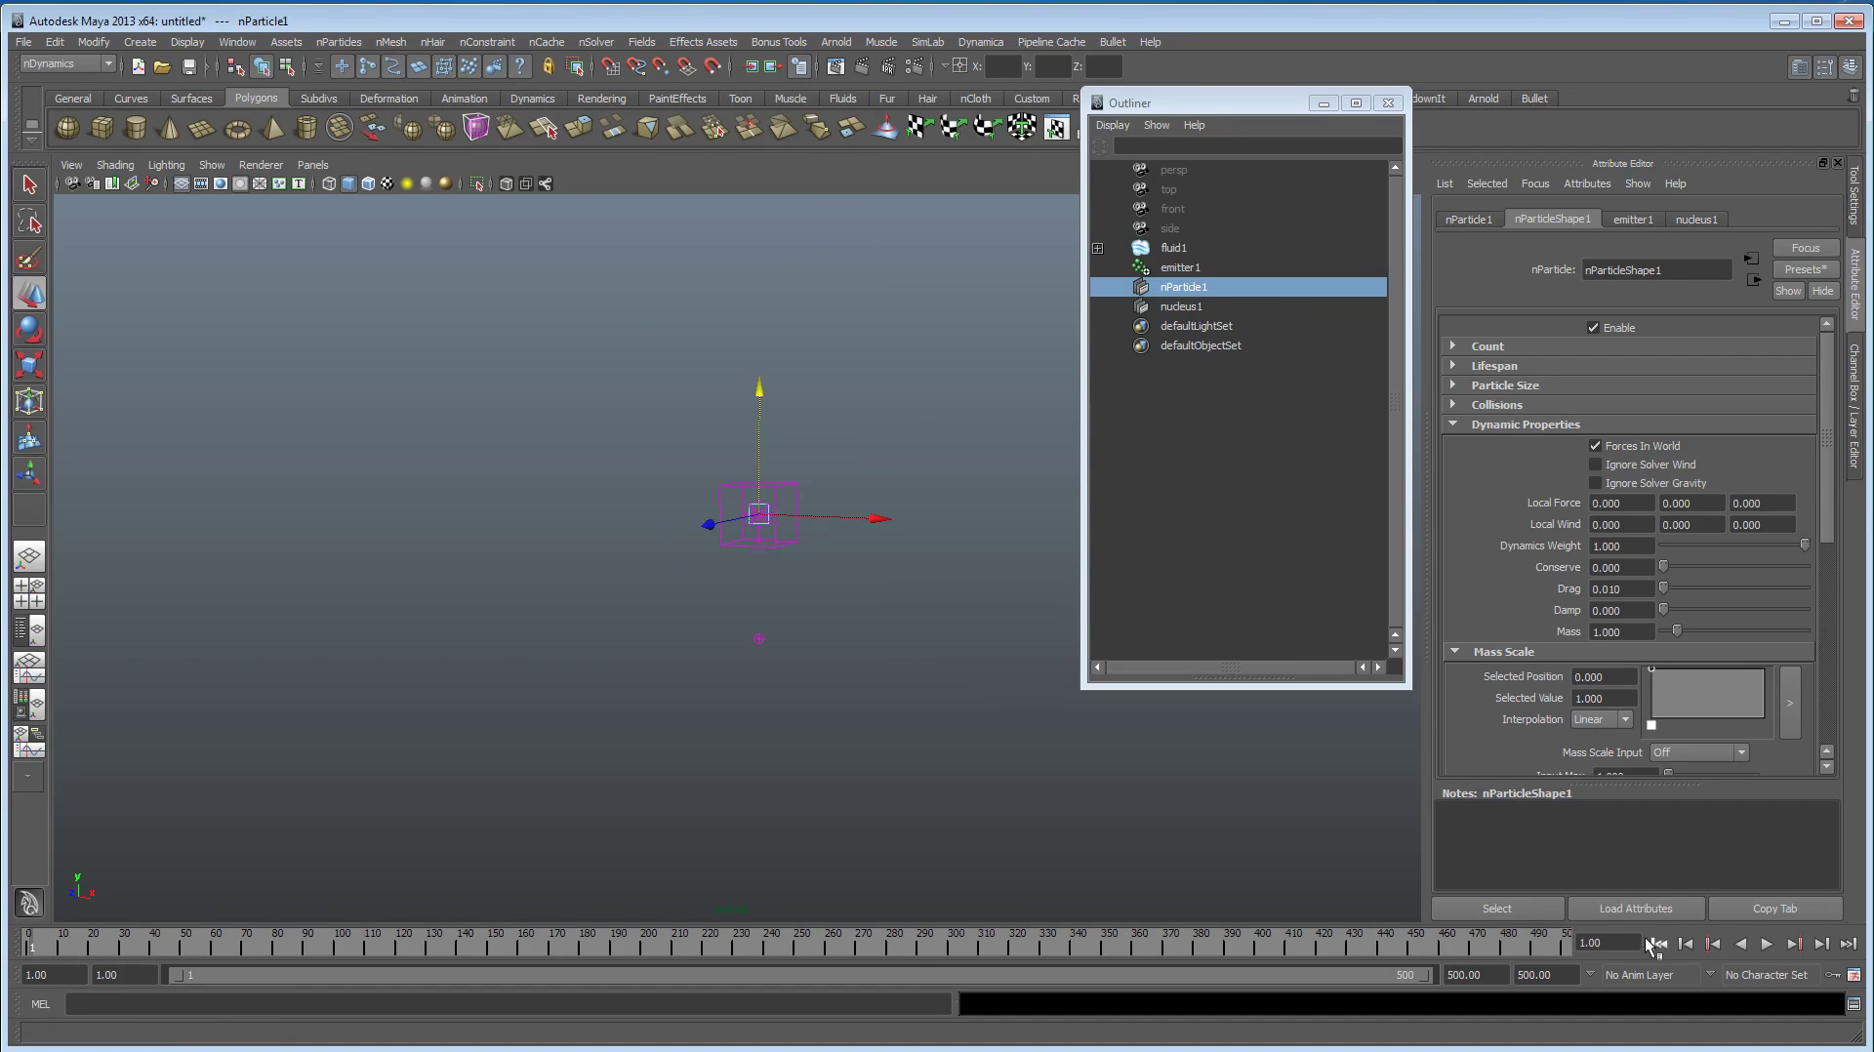
Step: Move emitter1 down to Translate Y -4.383, replay to frame 63, then reselect nParticle1
click(1178, 268)
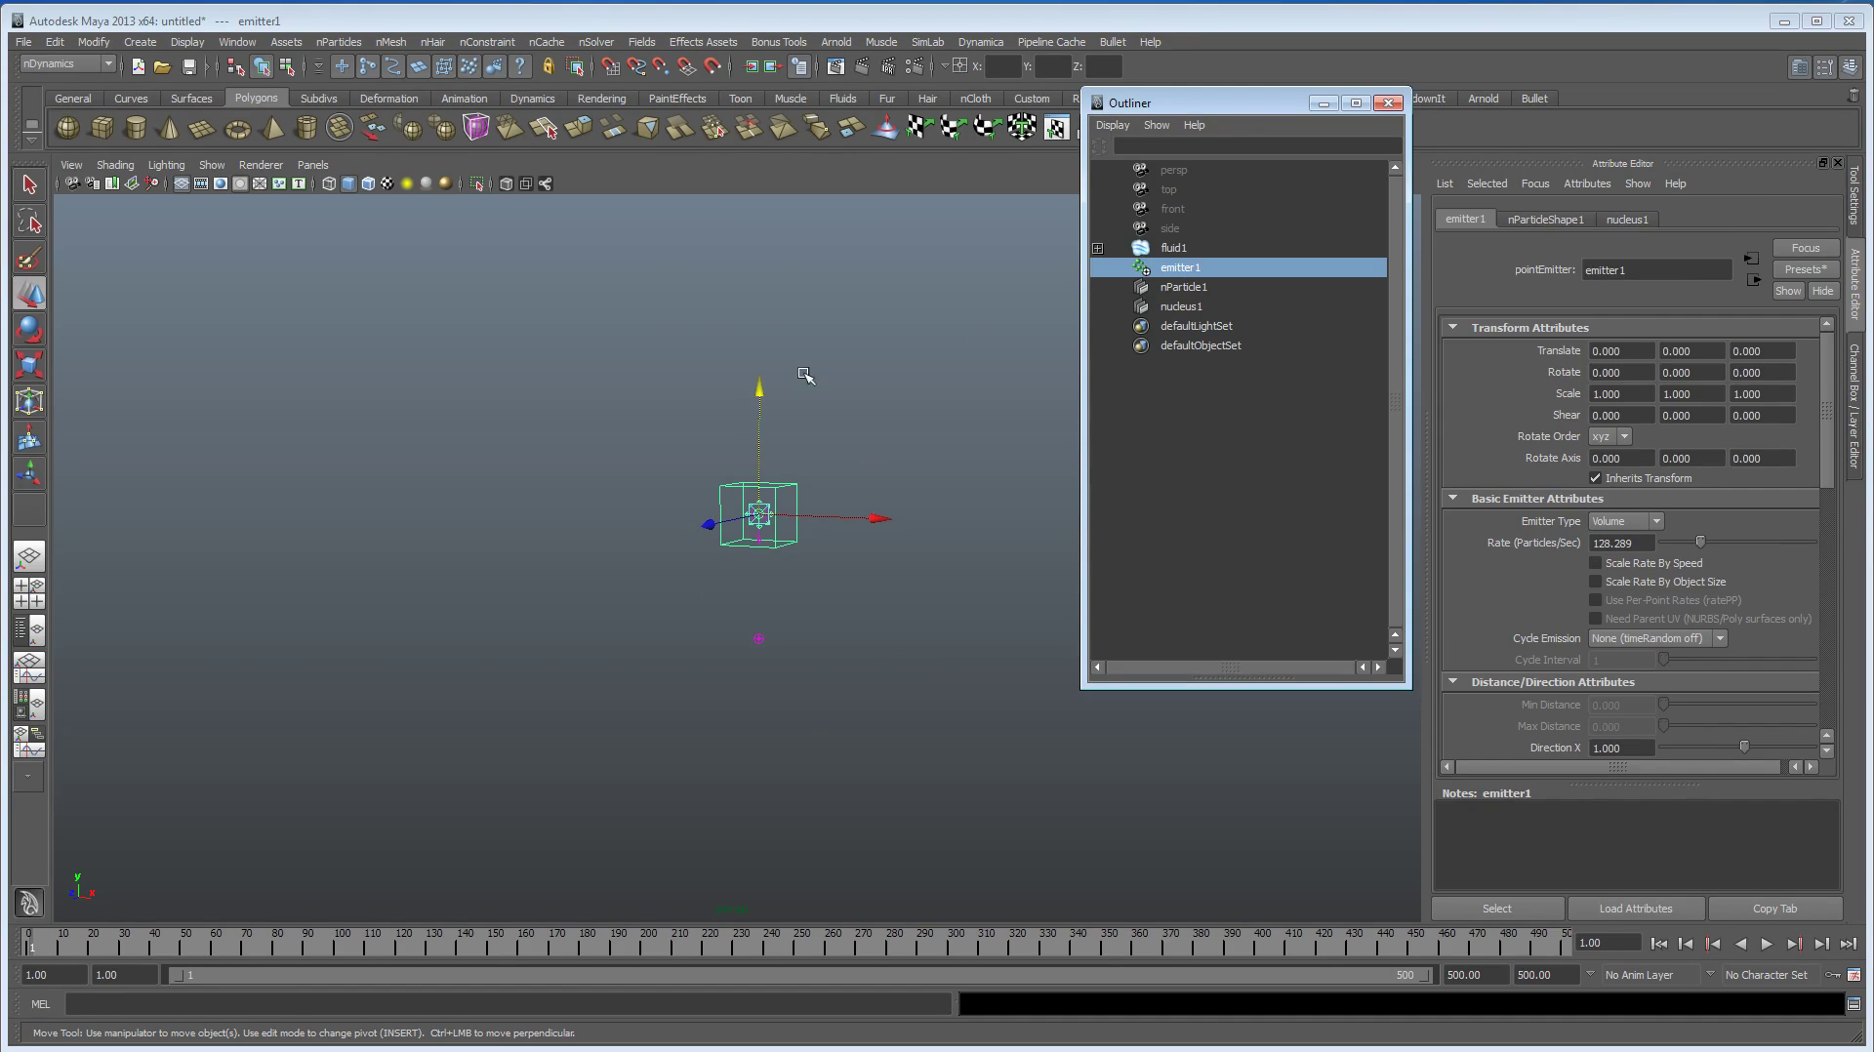
drag(762, 389, 765, 518)
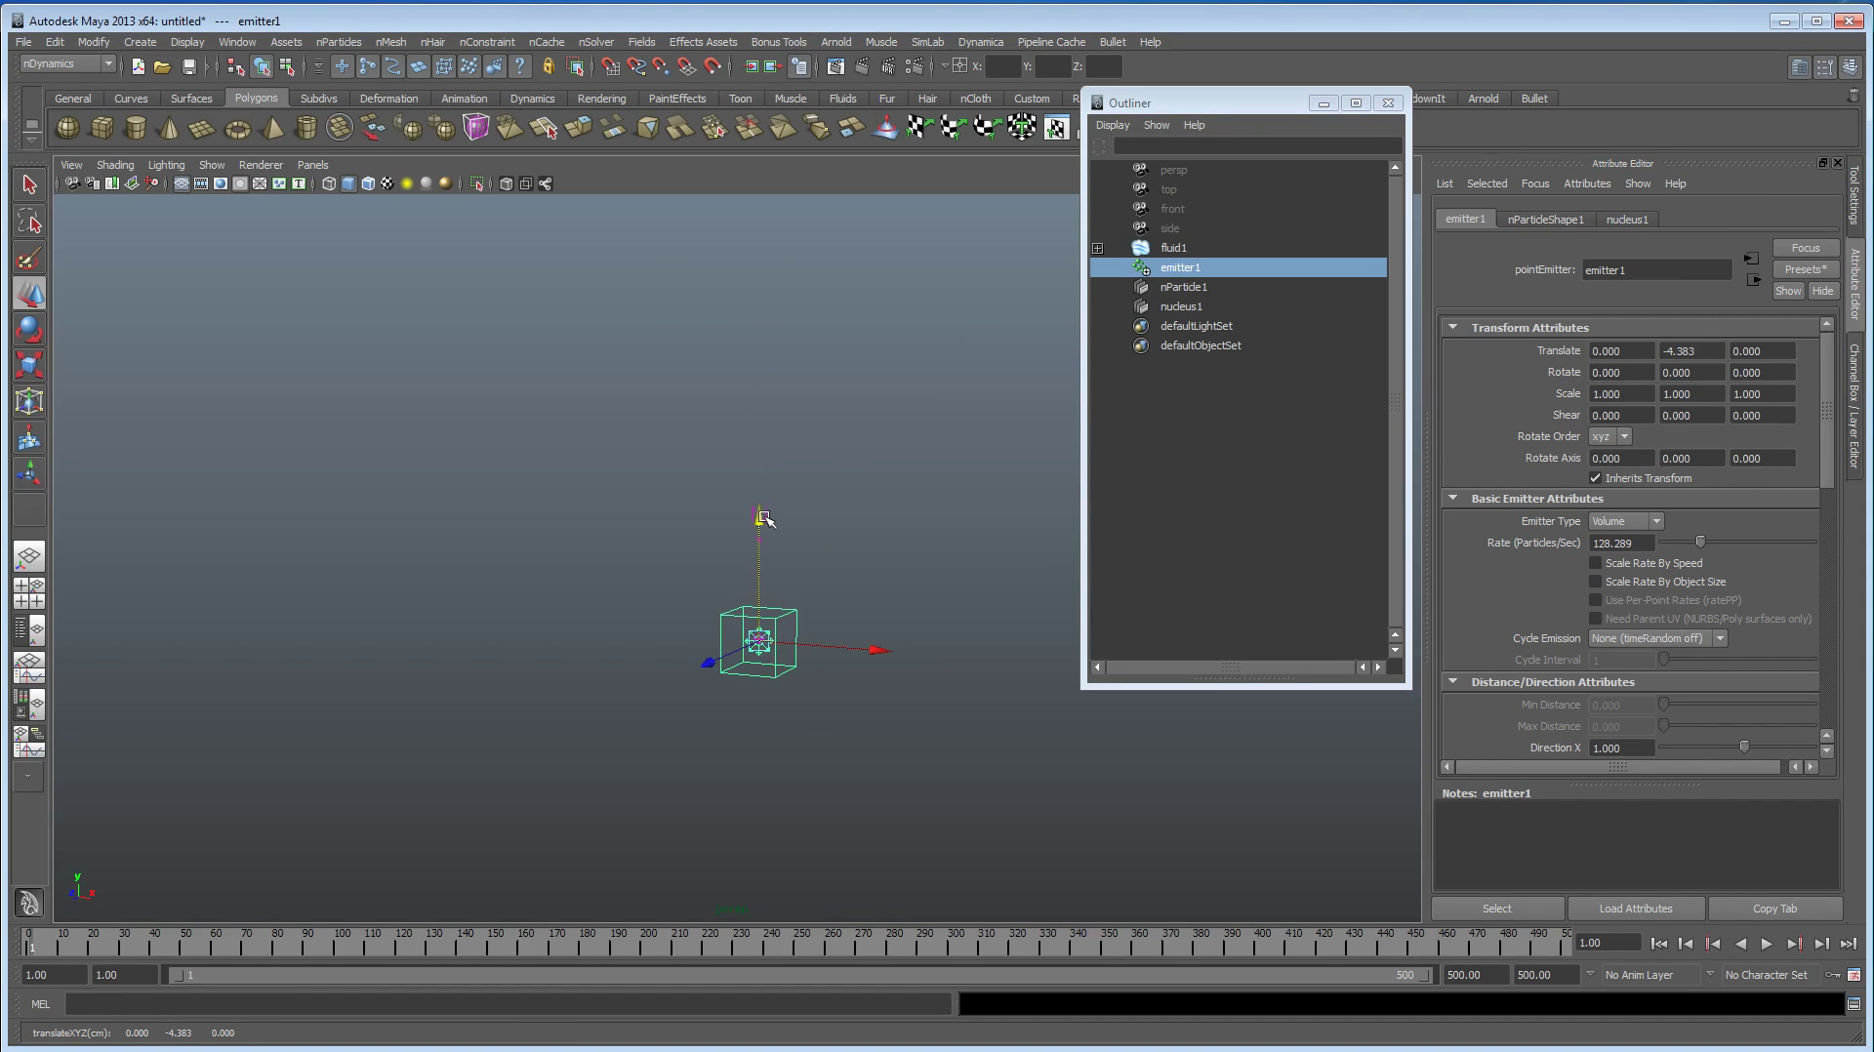
click(1766, 944)
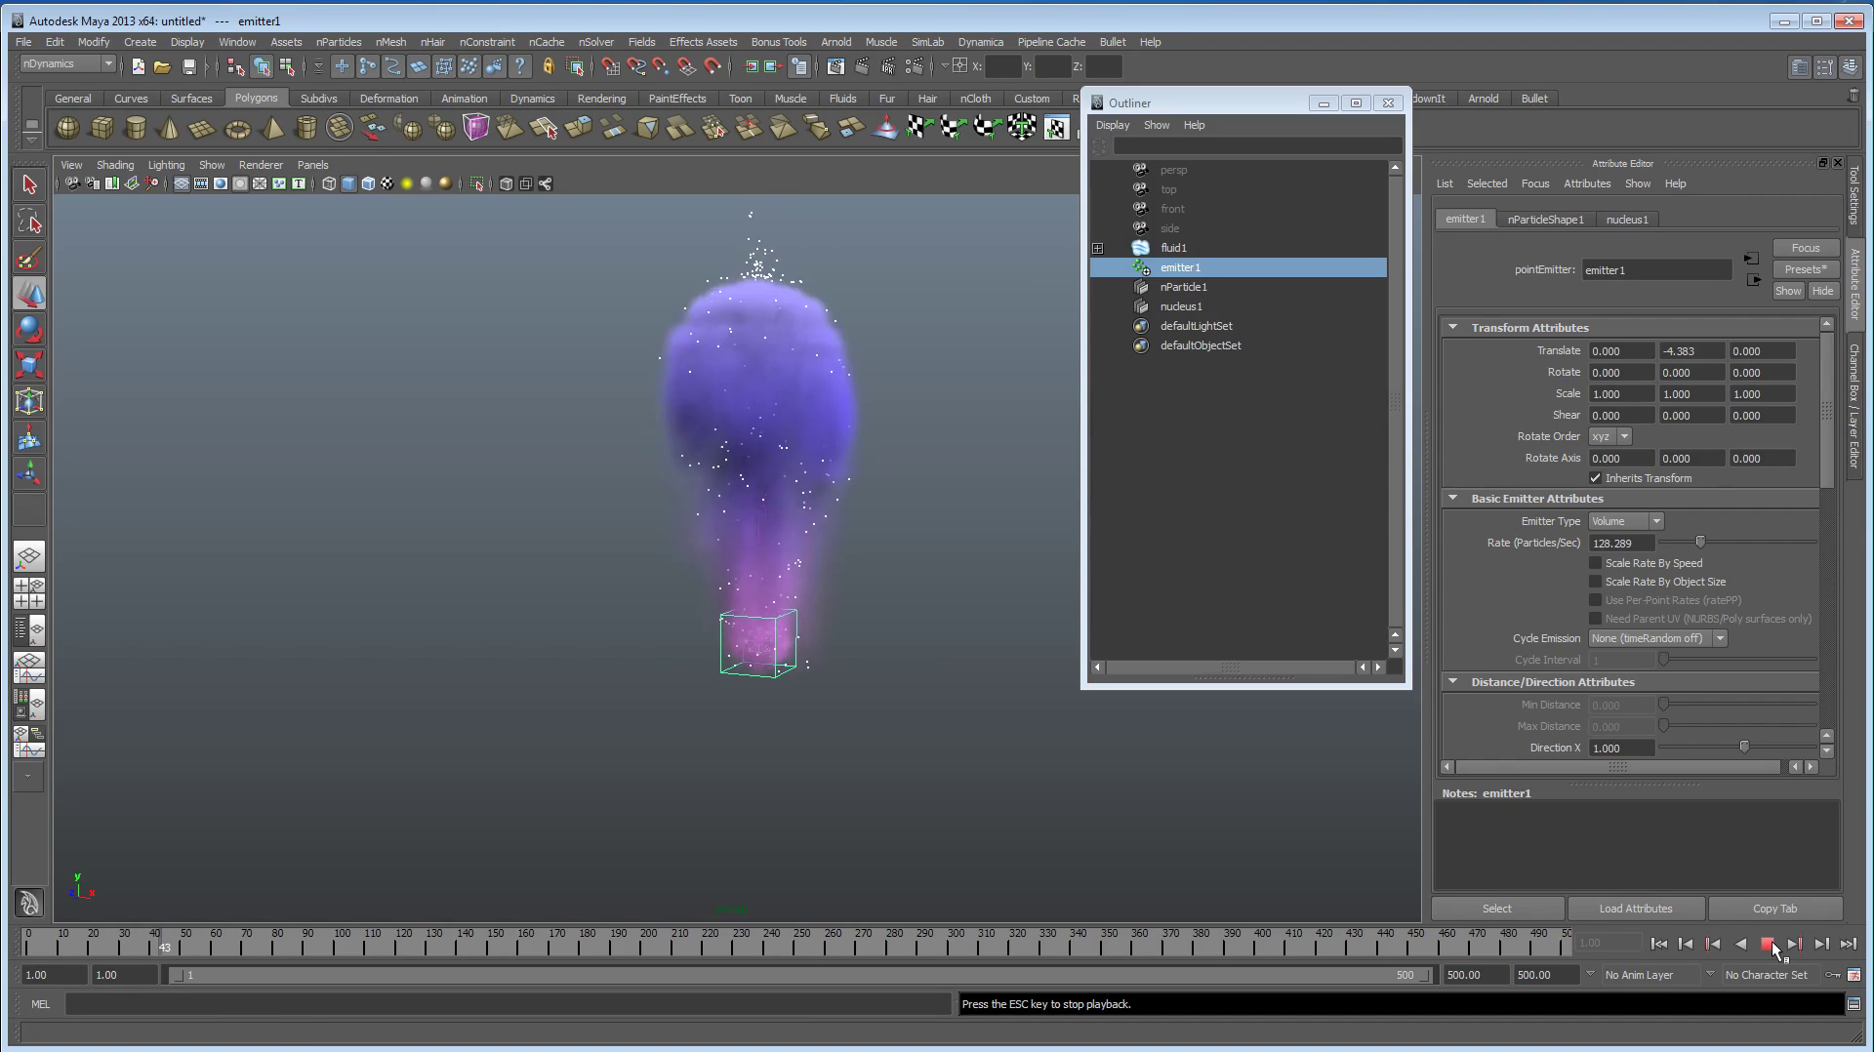
click(1768, 945)
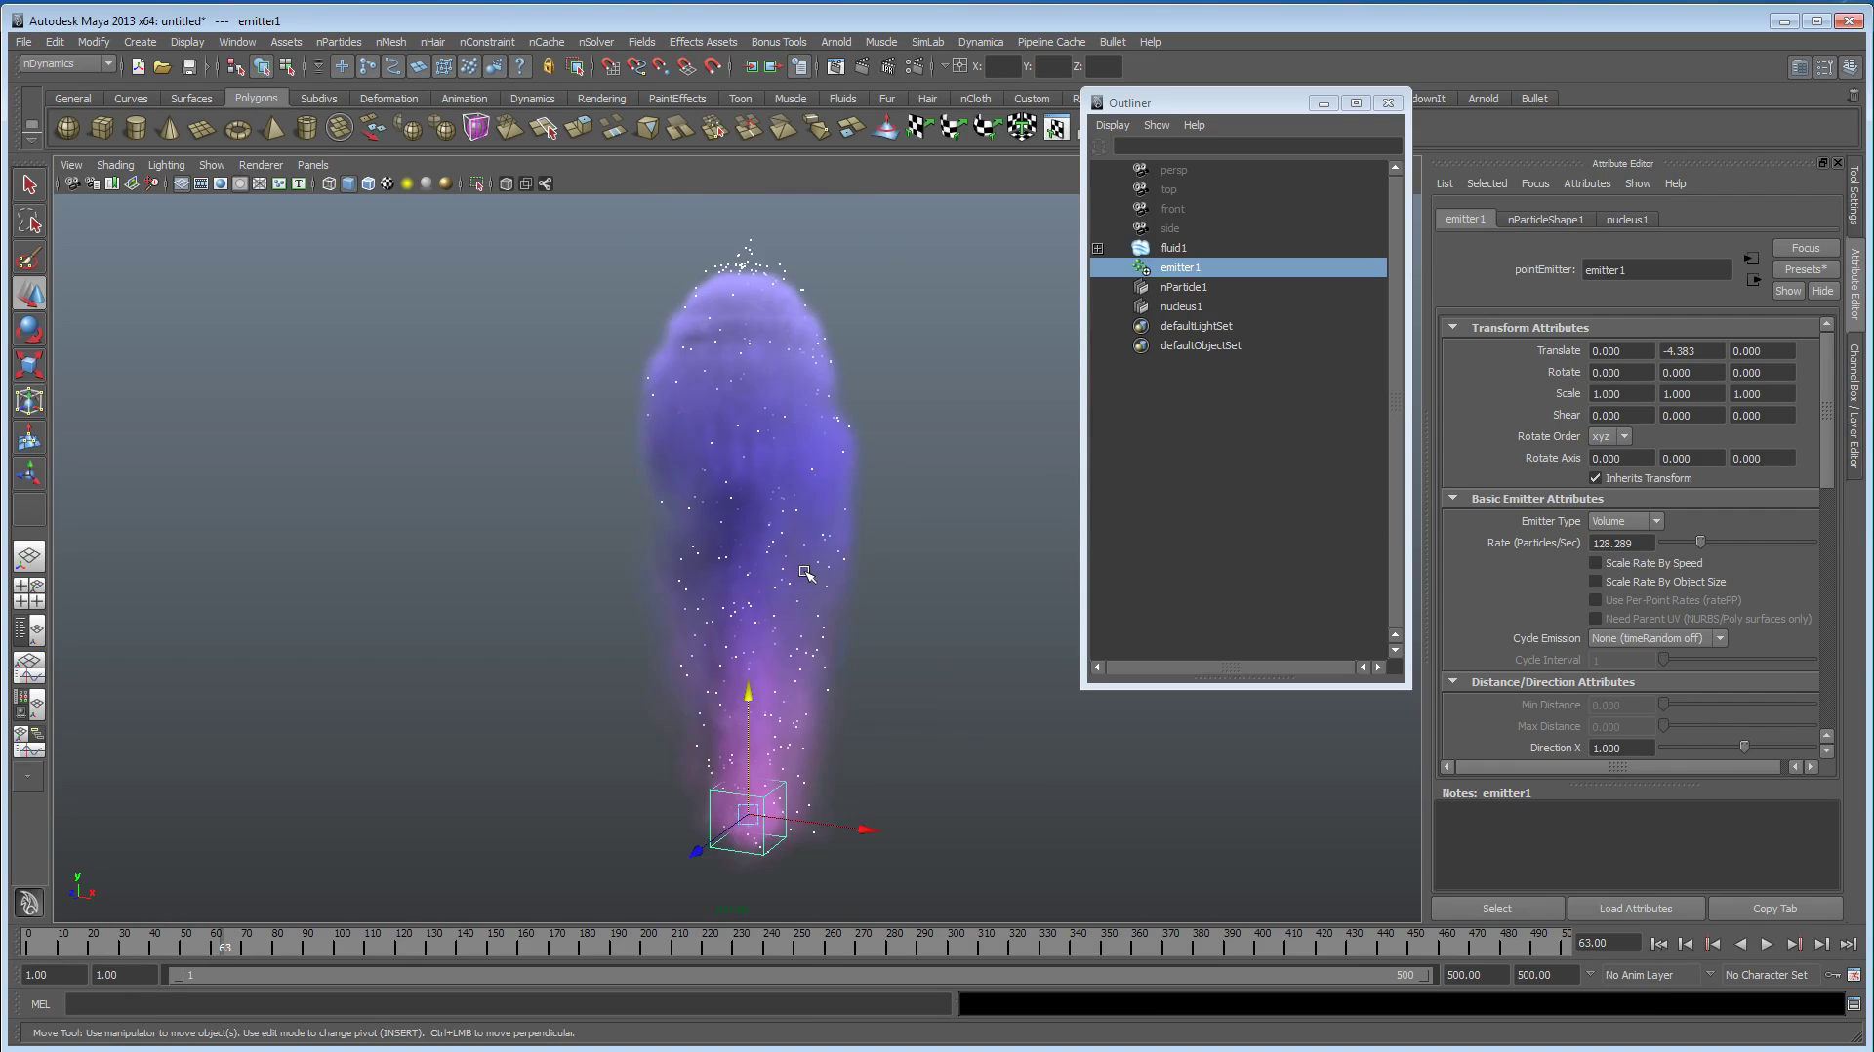
alt+drag(866, 566, 879, 493)
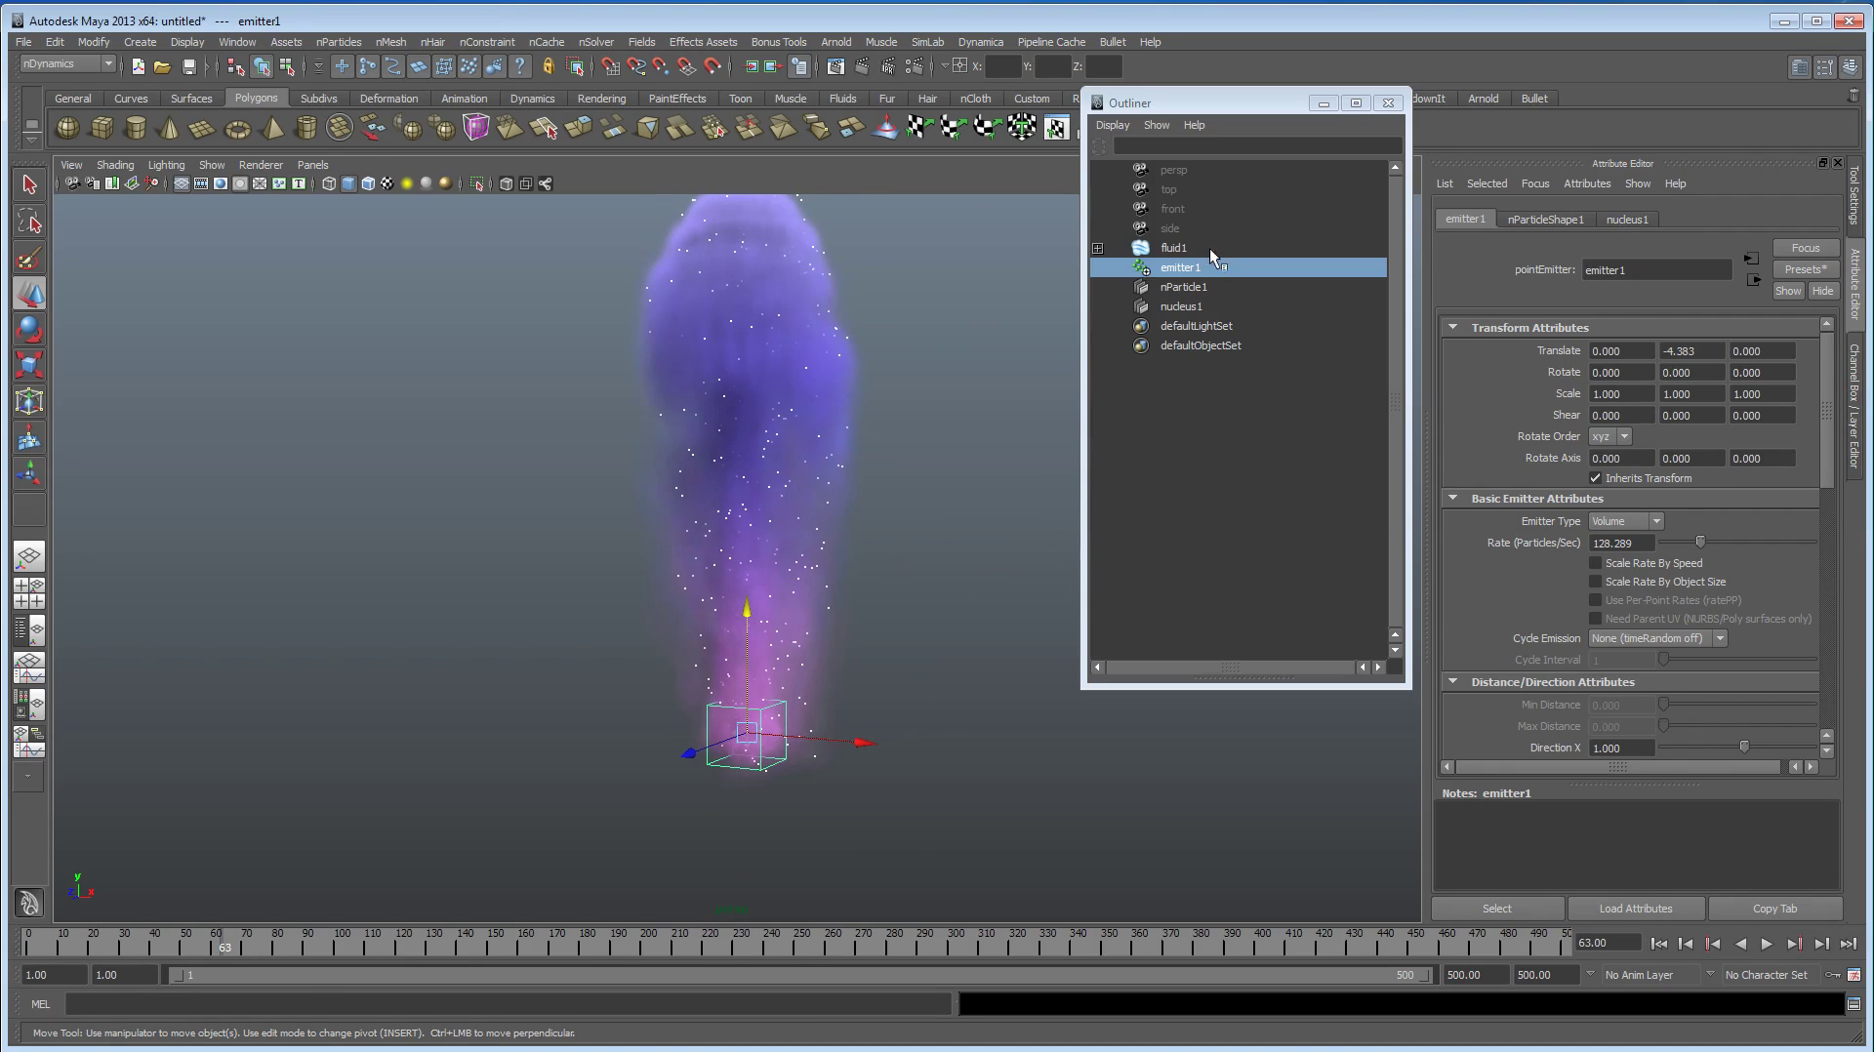
click(1184, 287)
Step: Browse nParticleShape1's Particle Size, Per Particle, Add Dynamic Attributes and Instancer sections
scroll(1517, 492, down, 5)
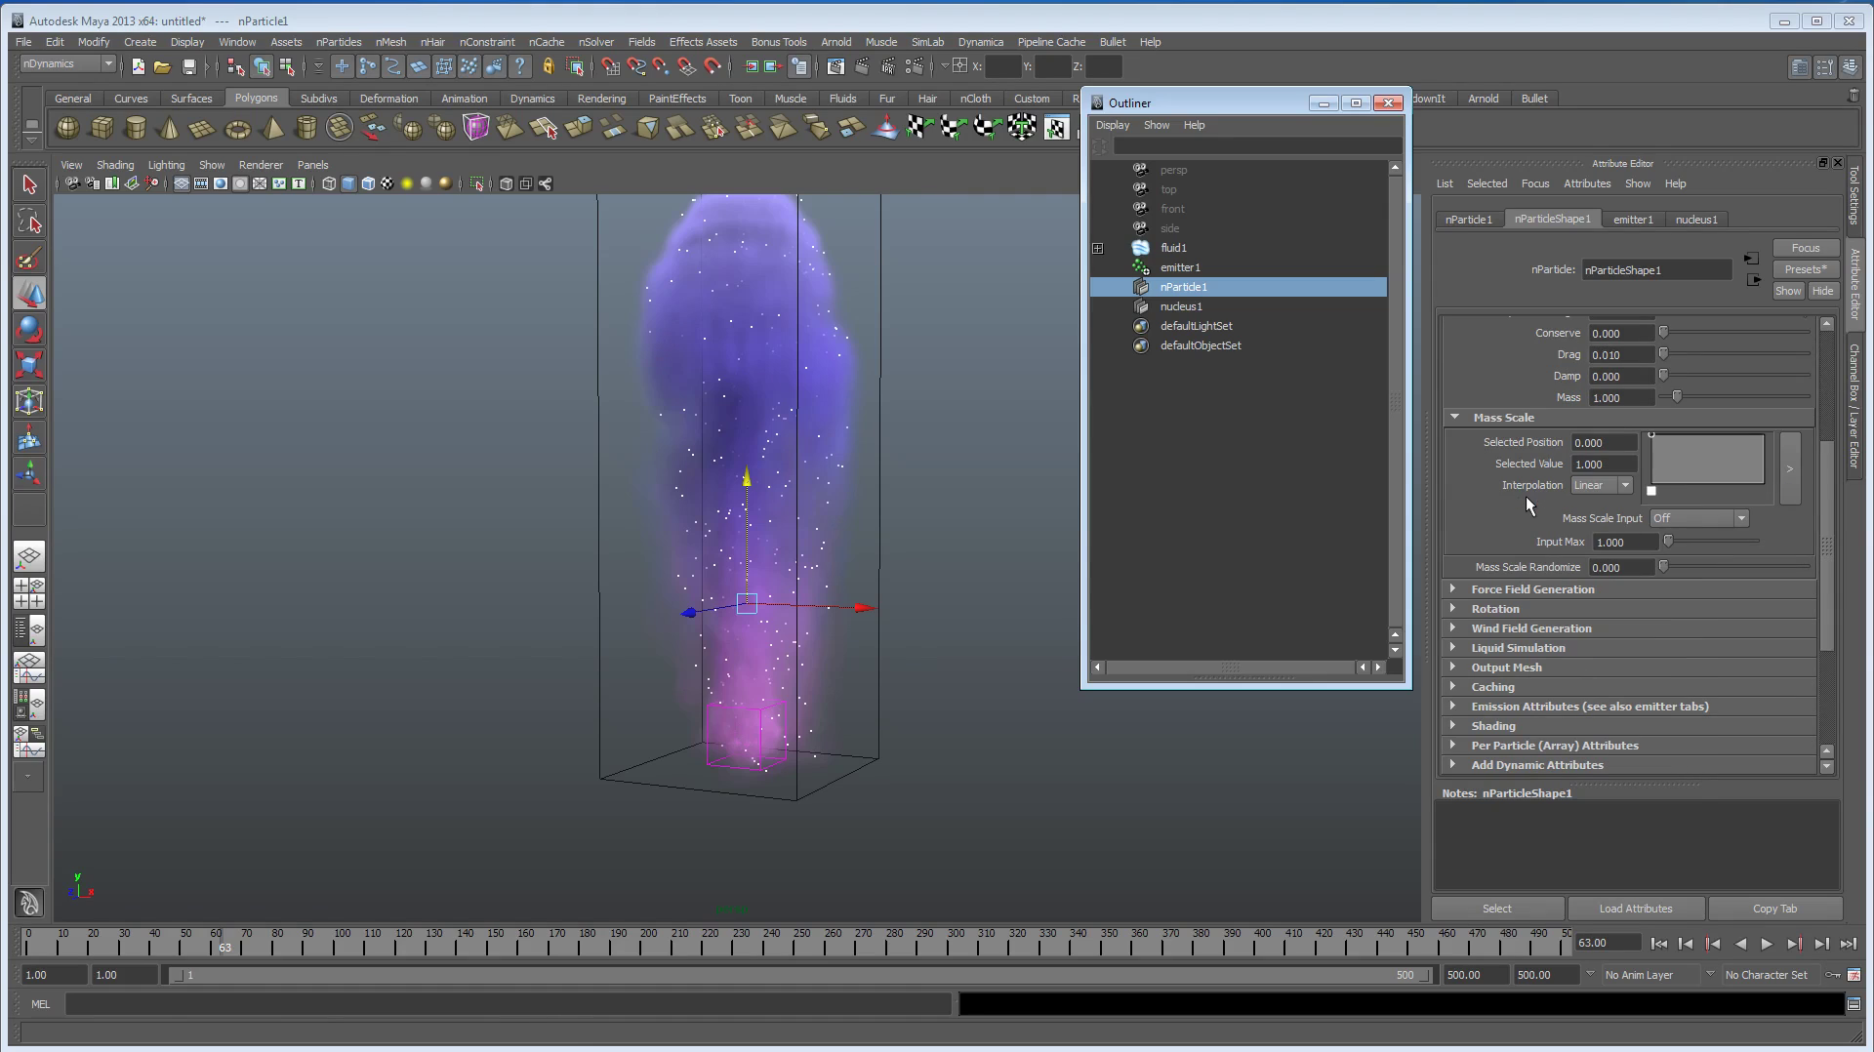
scroll(1525, 496, up, 5)
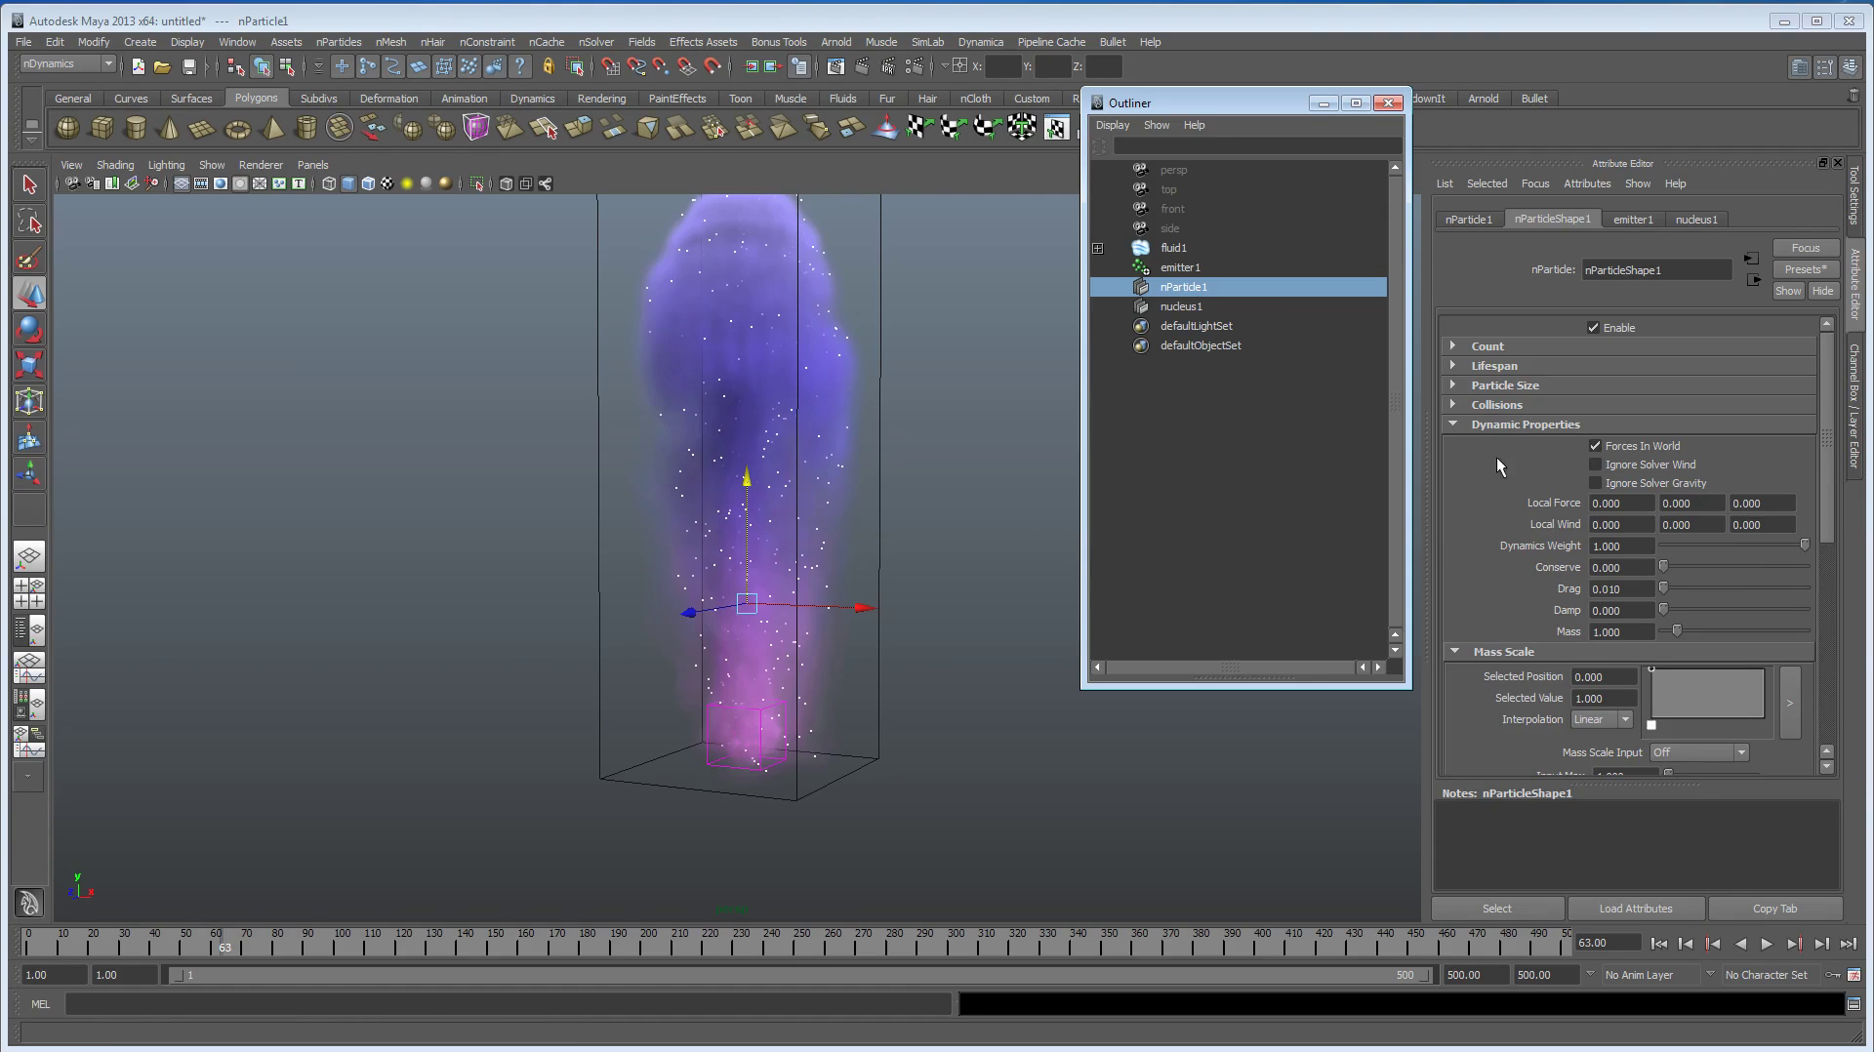
click(1490, 386)
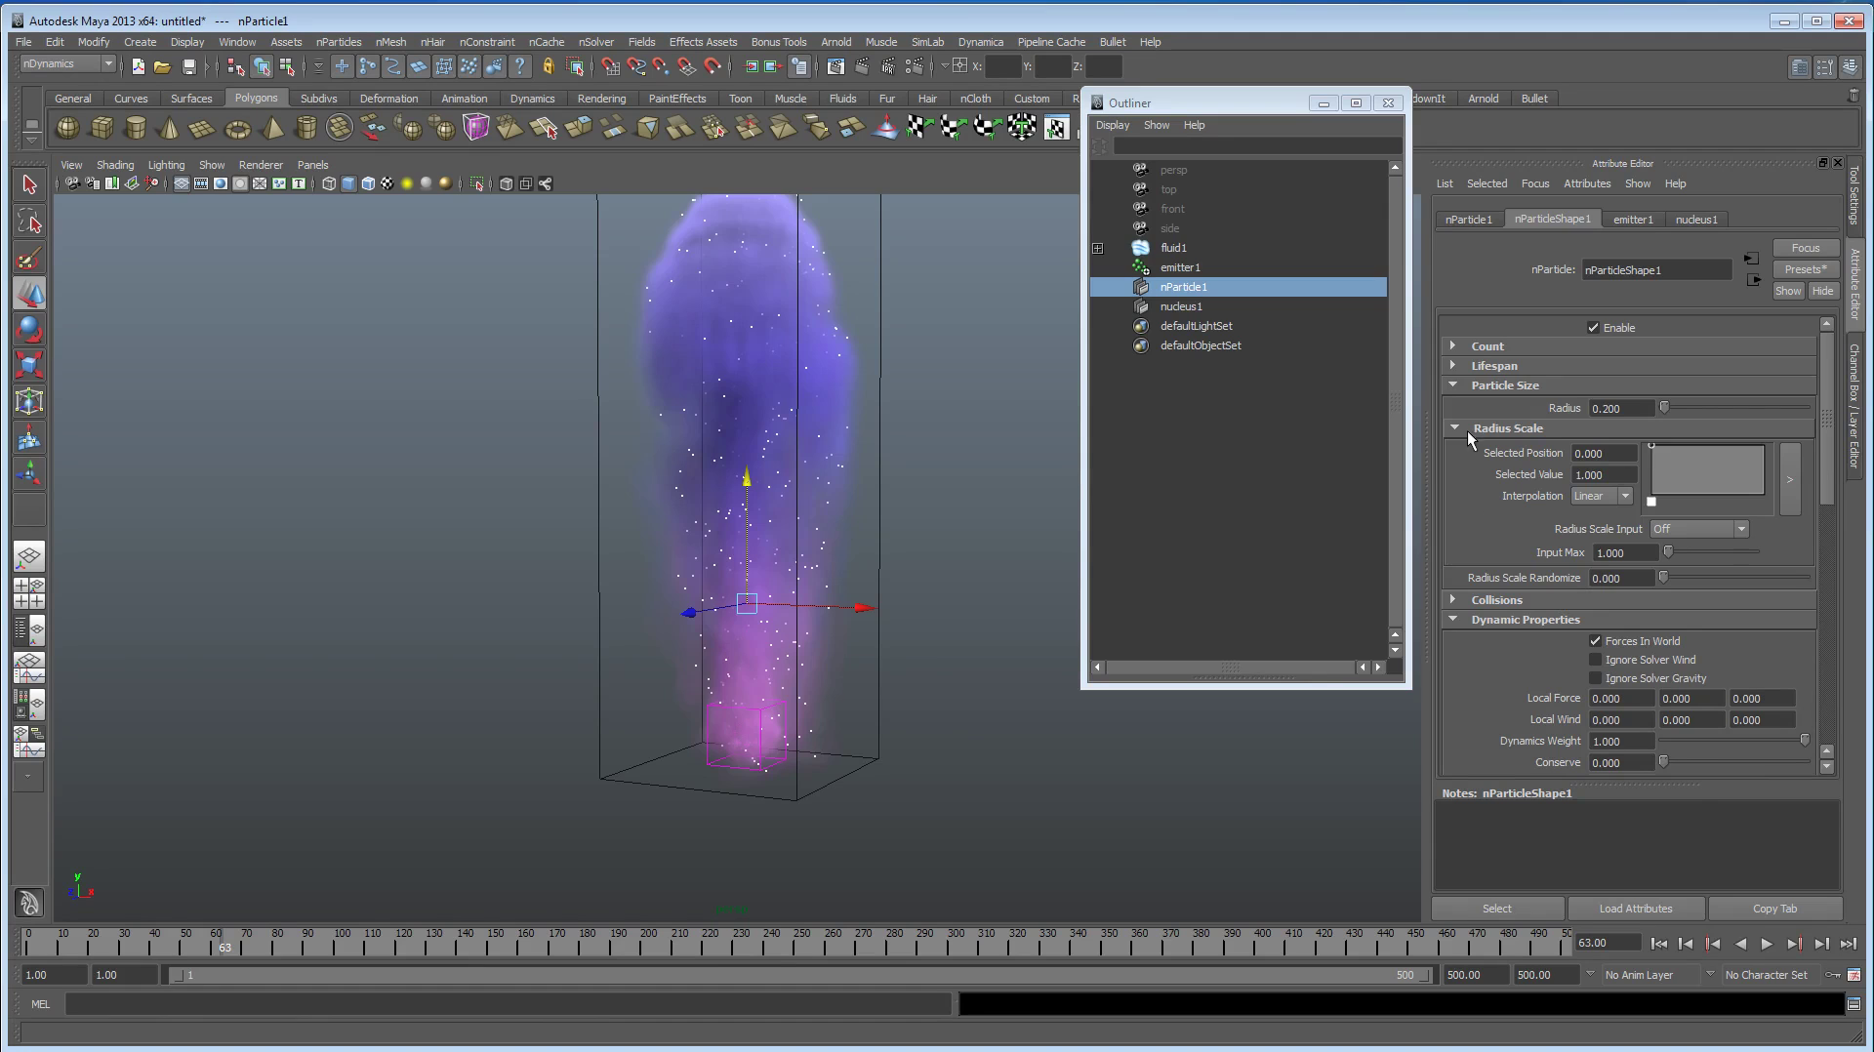
scroll(1473, 483, down, 4)
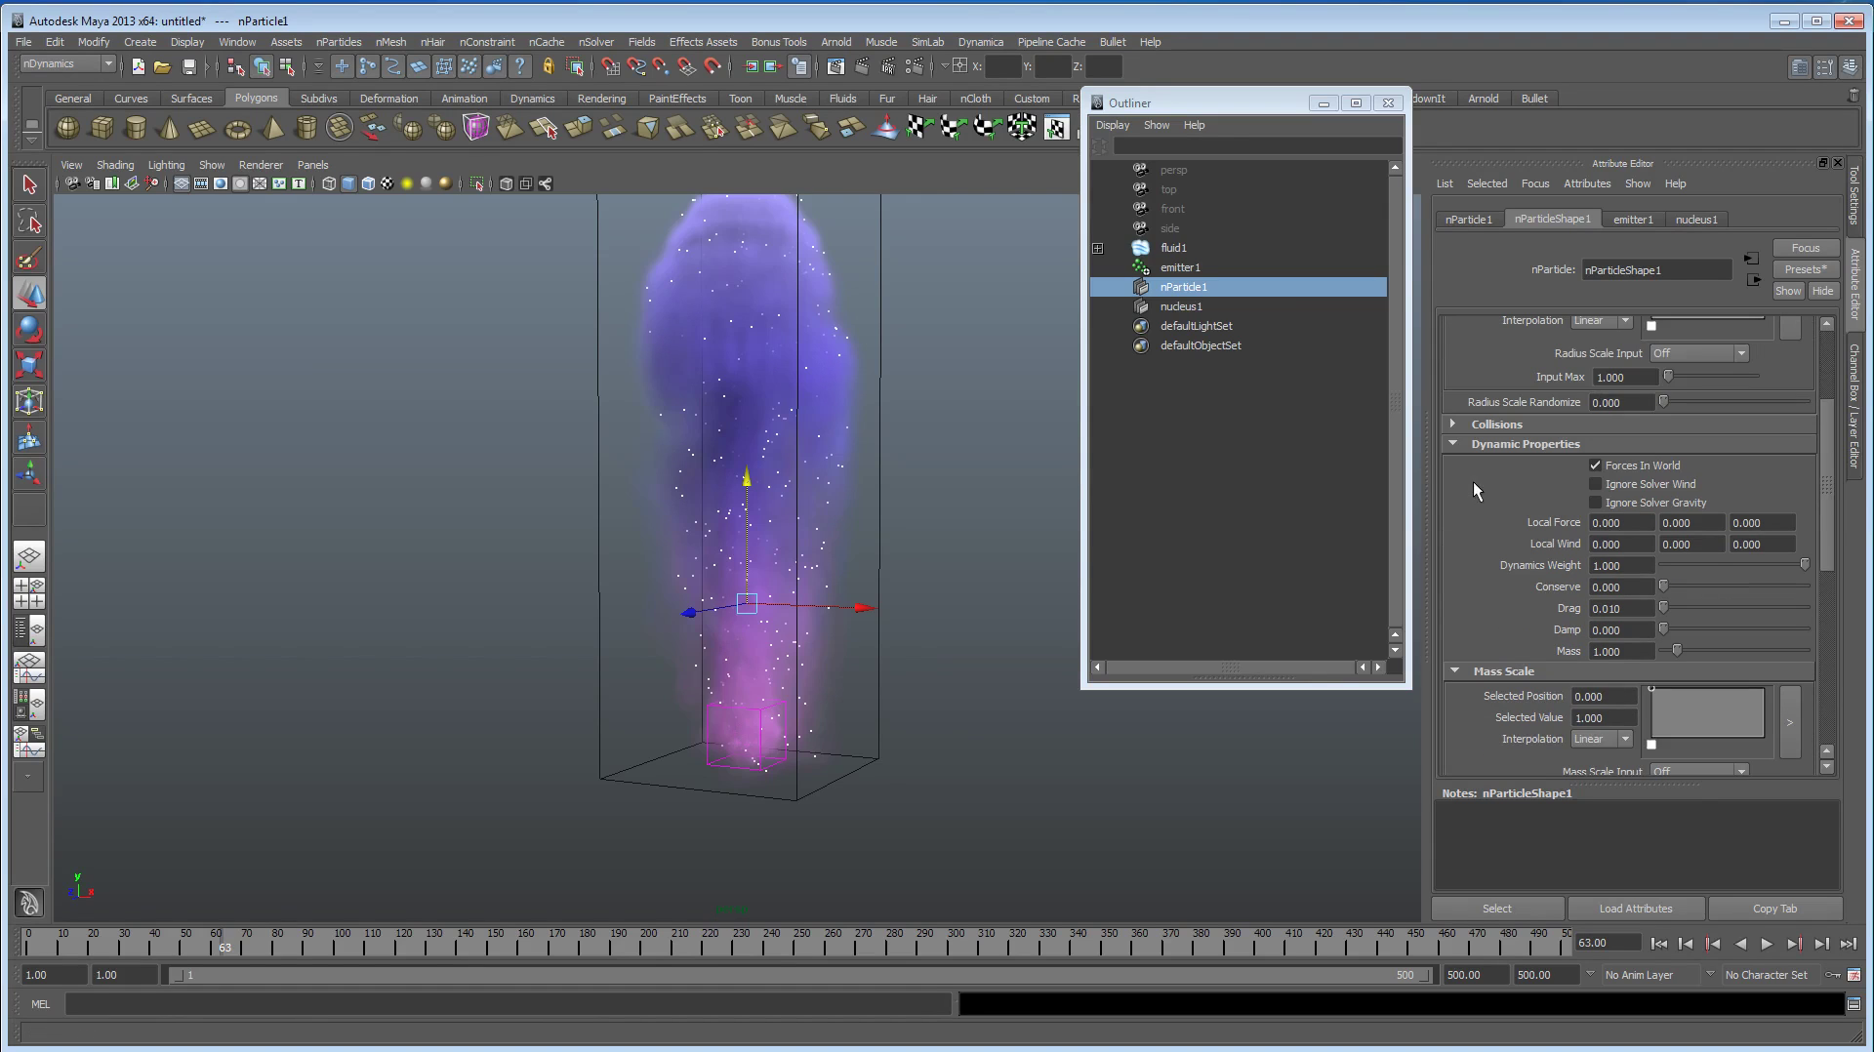
scroll(1493, 482, down, 8)
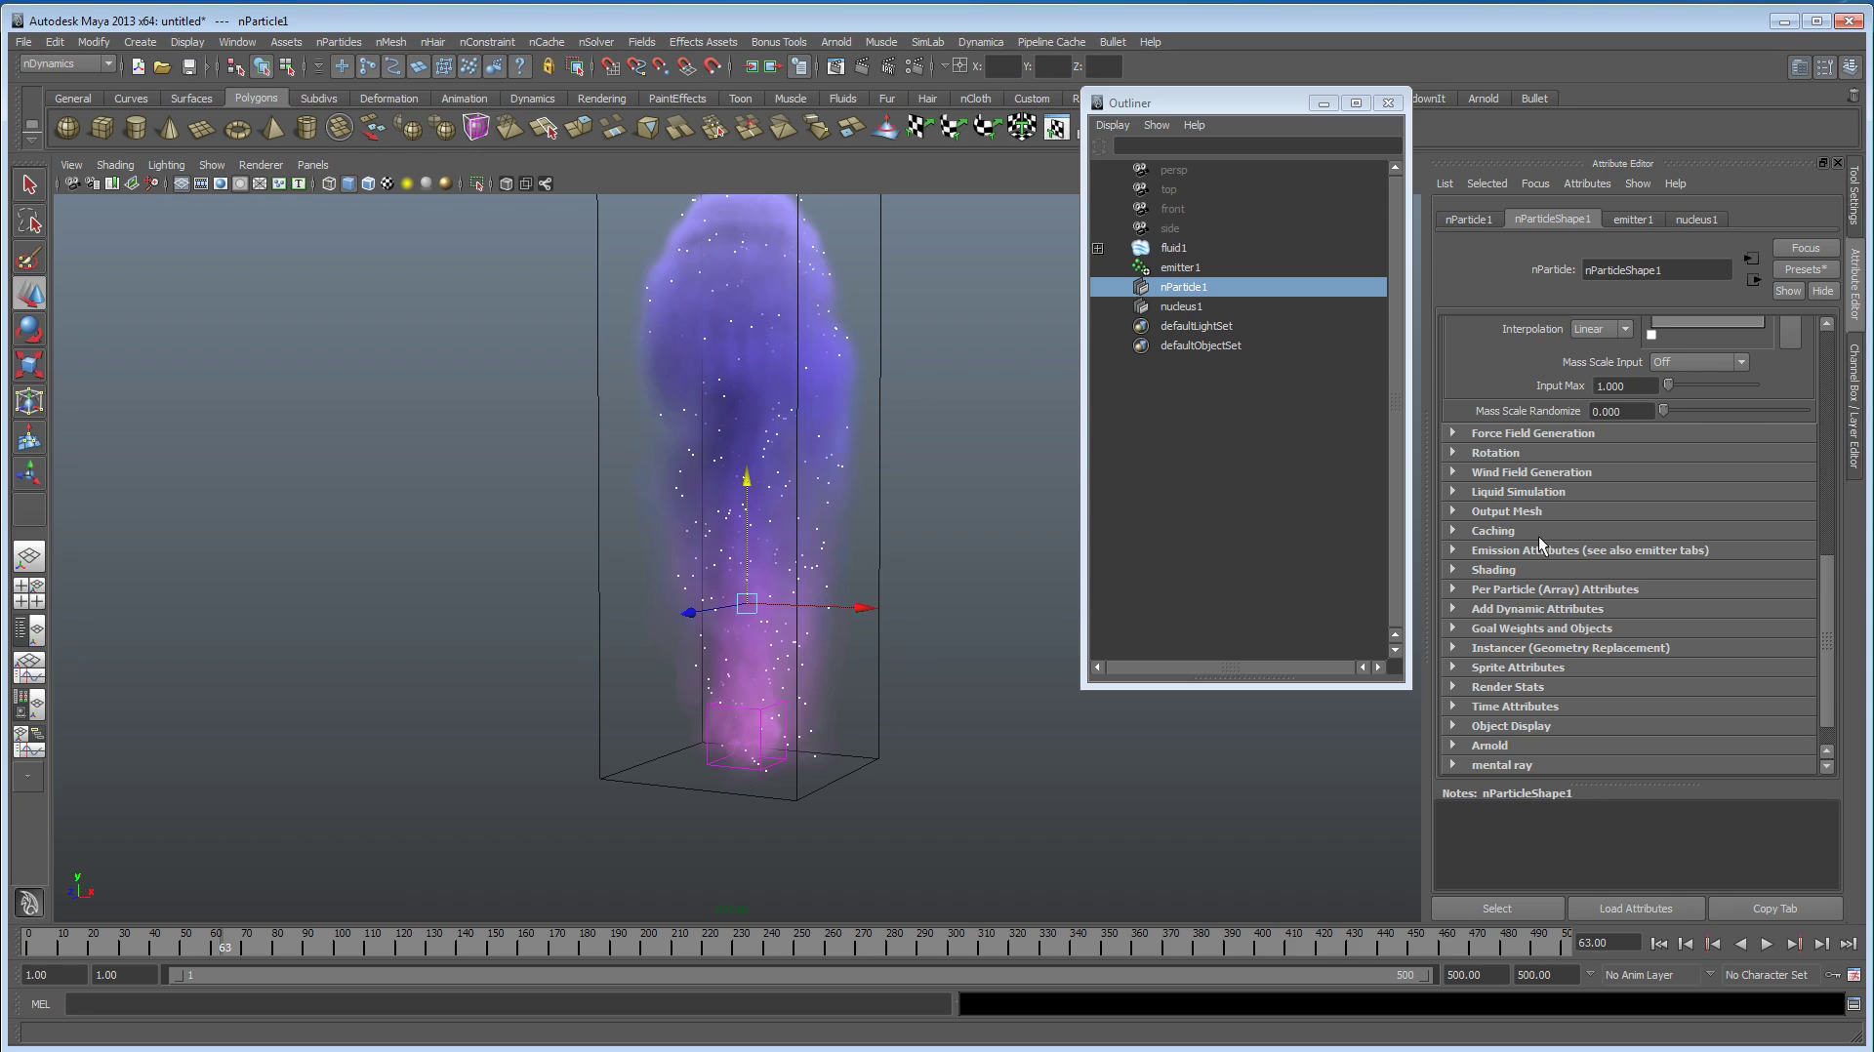
click(1539, 591)
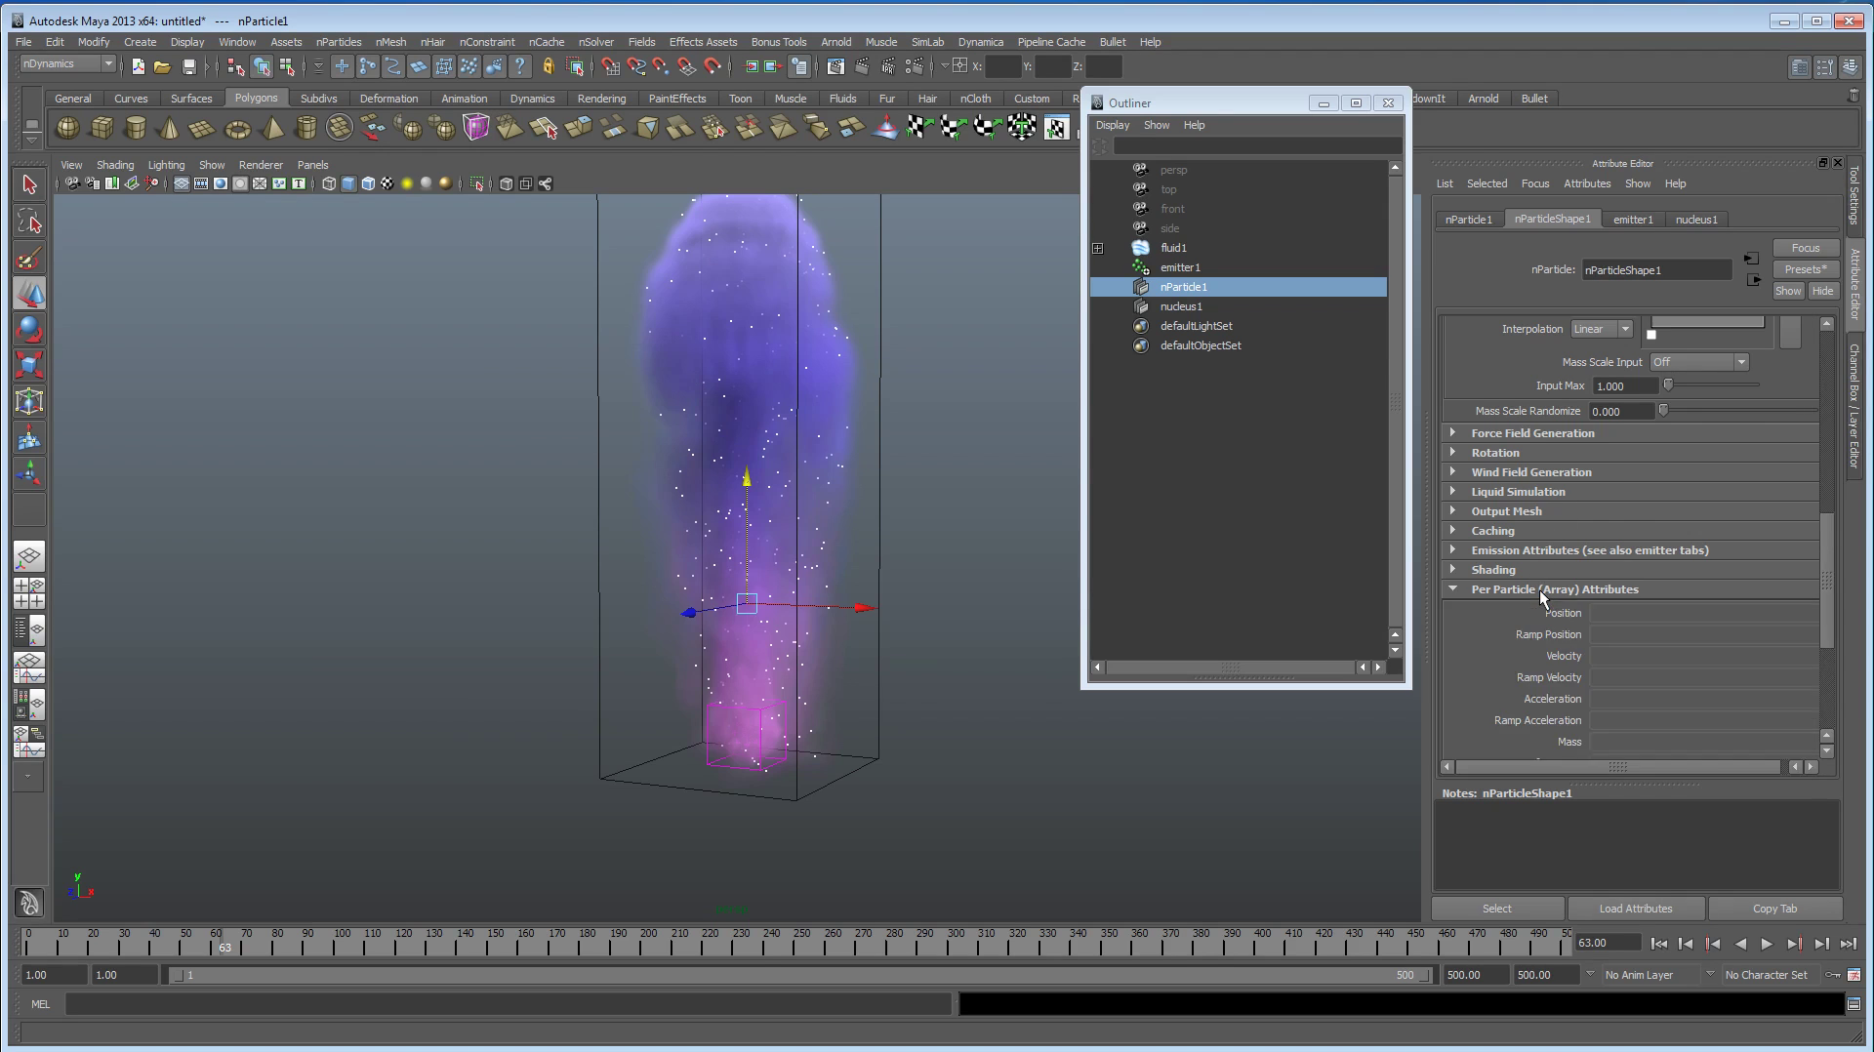
scroll(1539, 591, down, 5)
click(1534, 554)
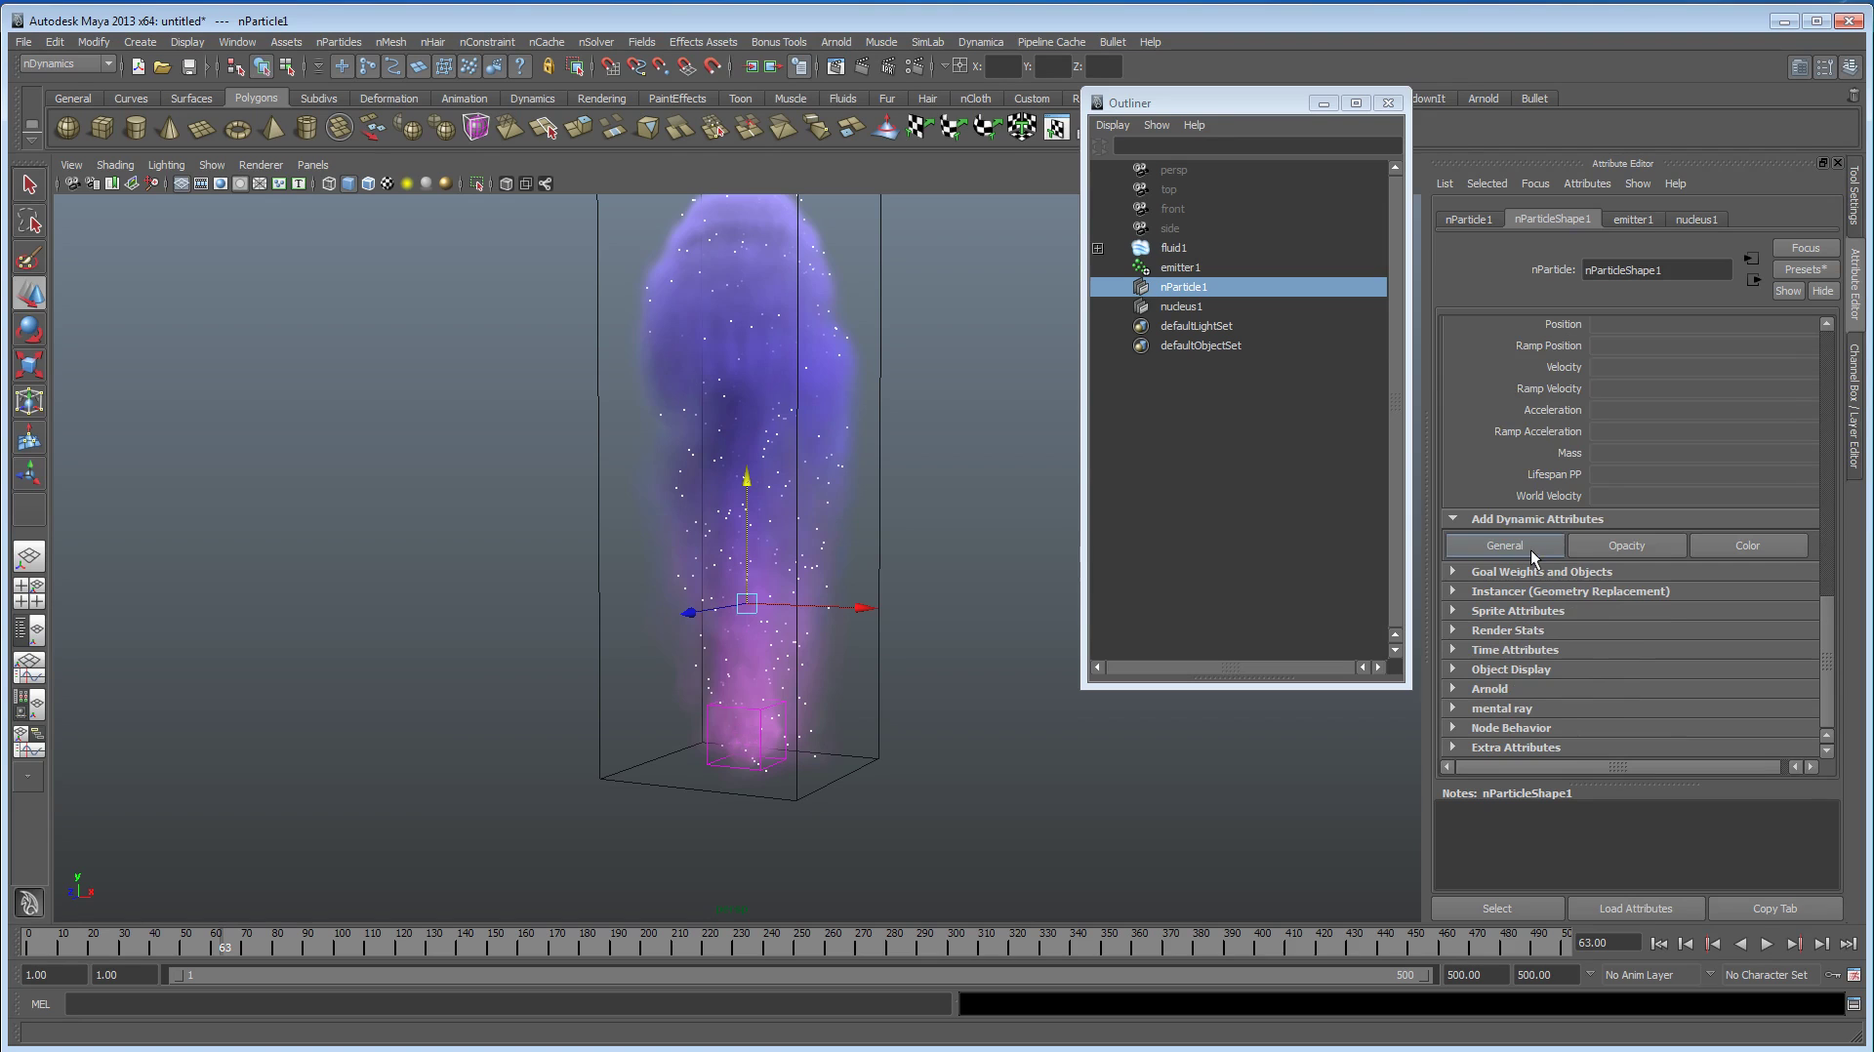
click(1538, 592)
scroll(1537, 594, down, 8)
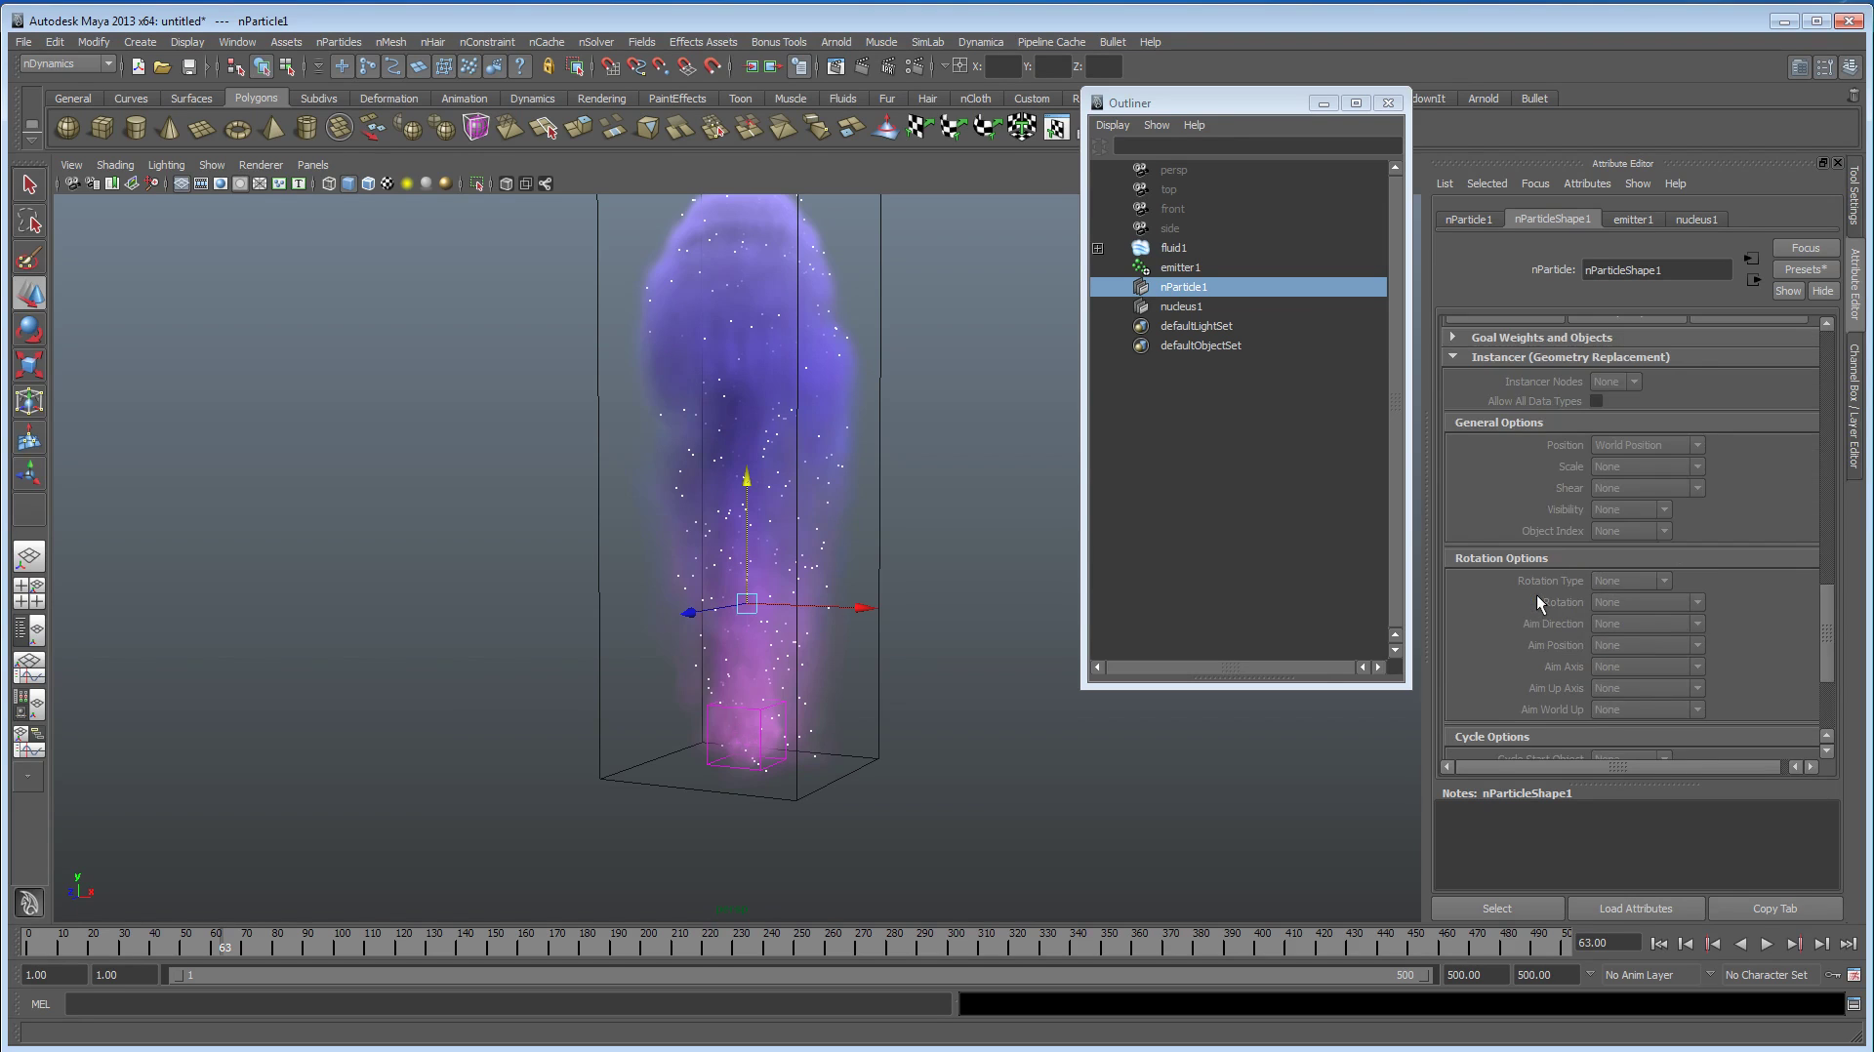
scroll(1571, 621, up, 8)
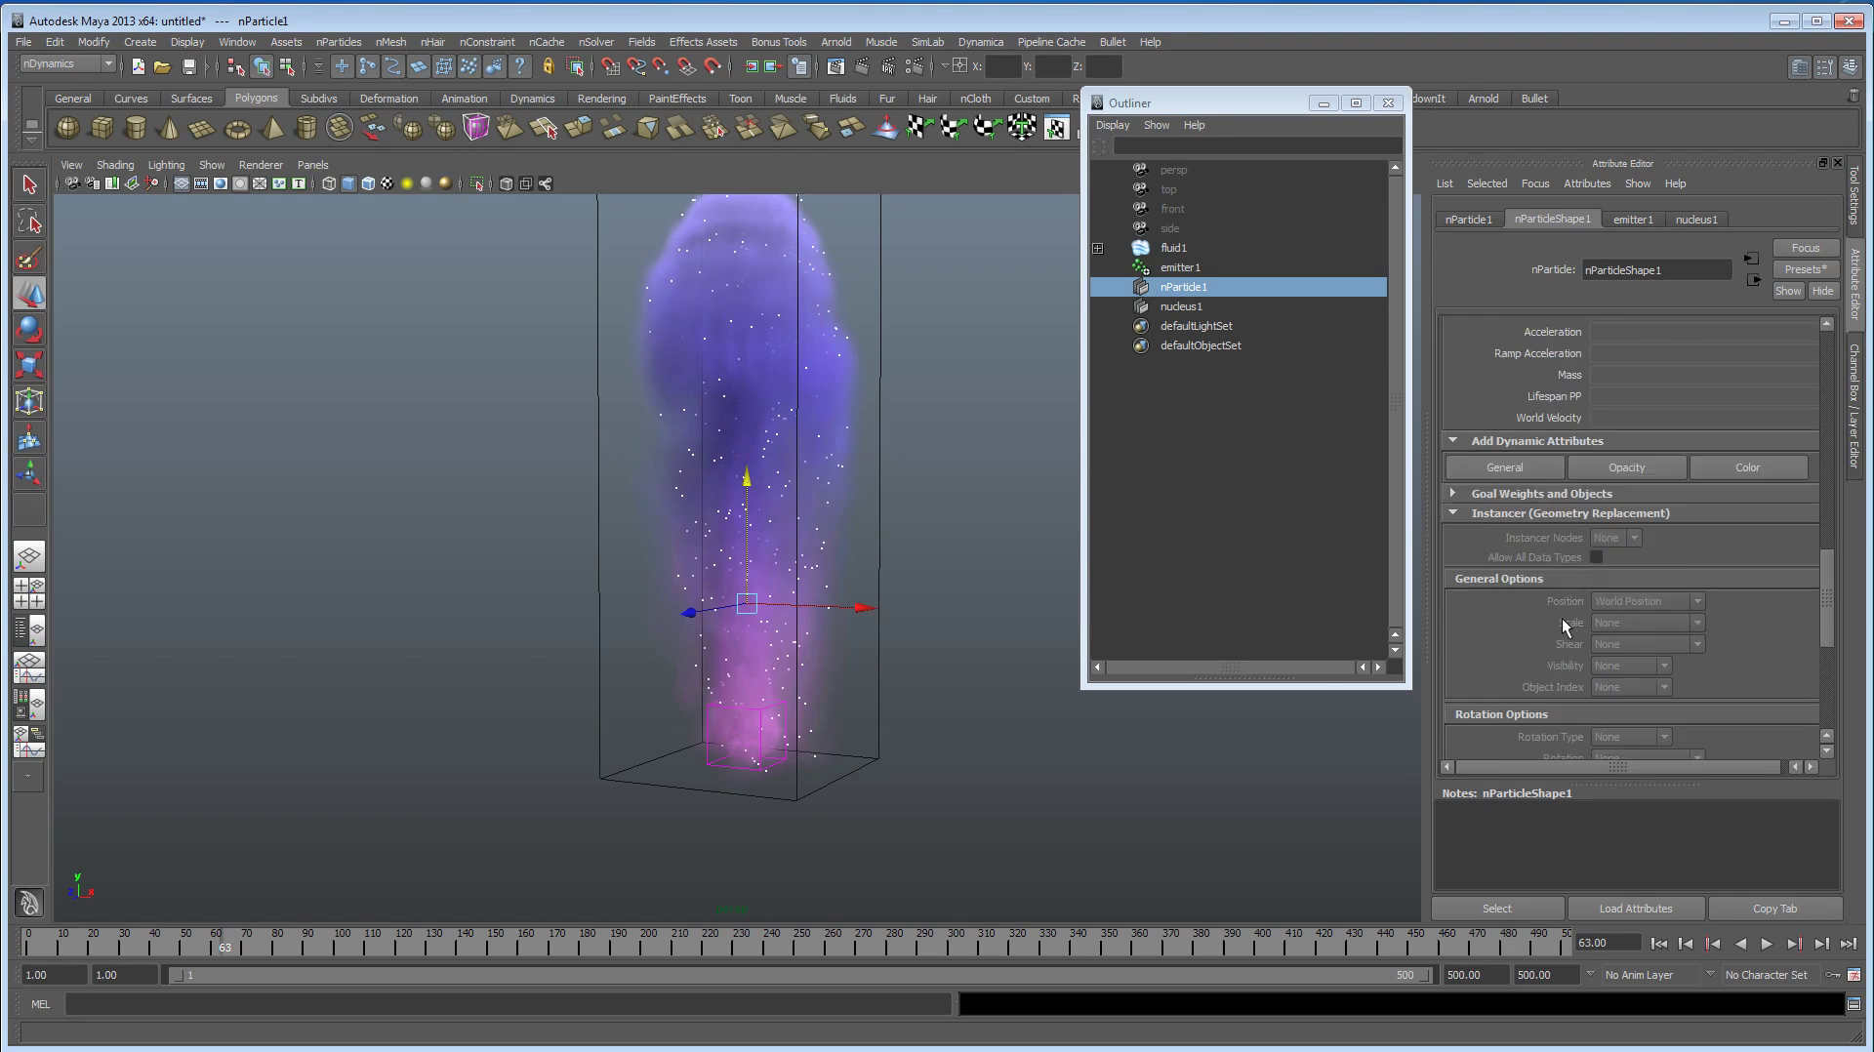
scroll(1525, 557, up, 5)
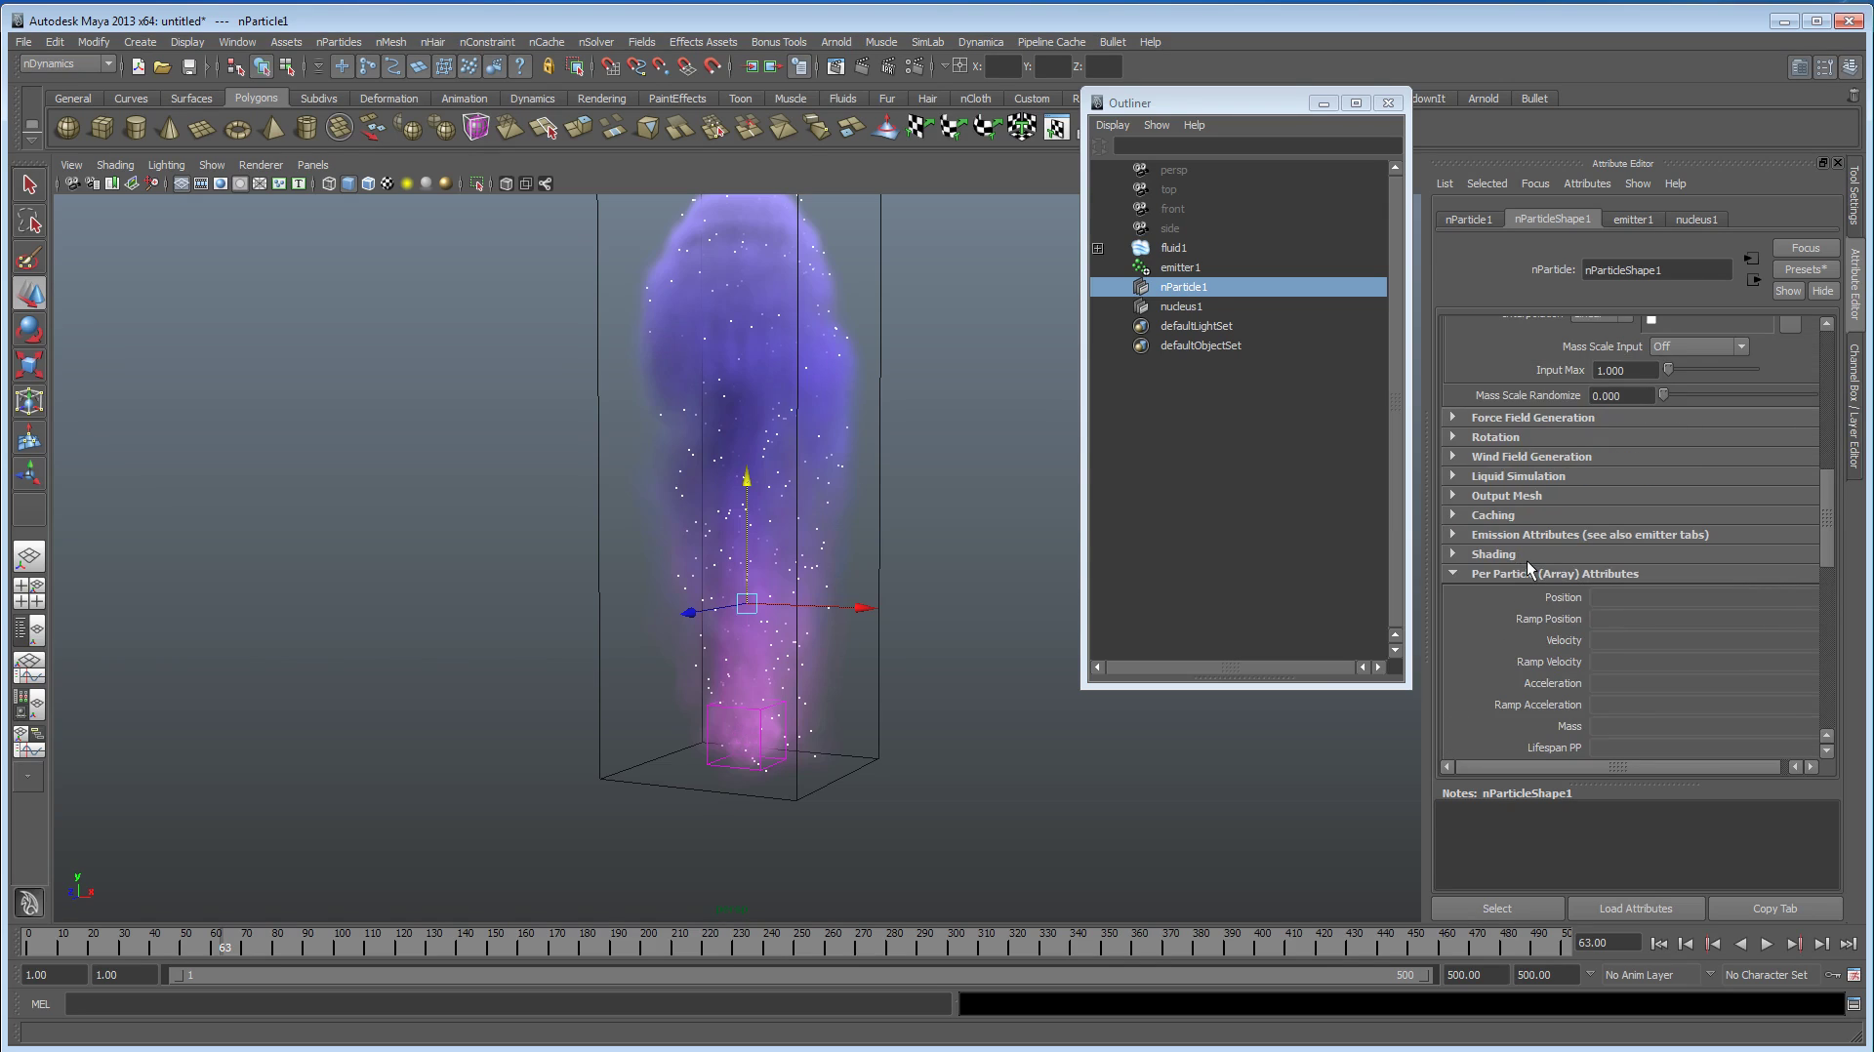
Step: Set the Shading Point Size to 1 and replay the simulation to frame 65
click(1514, 553)
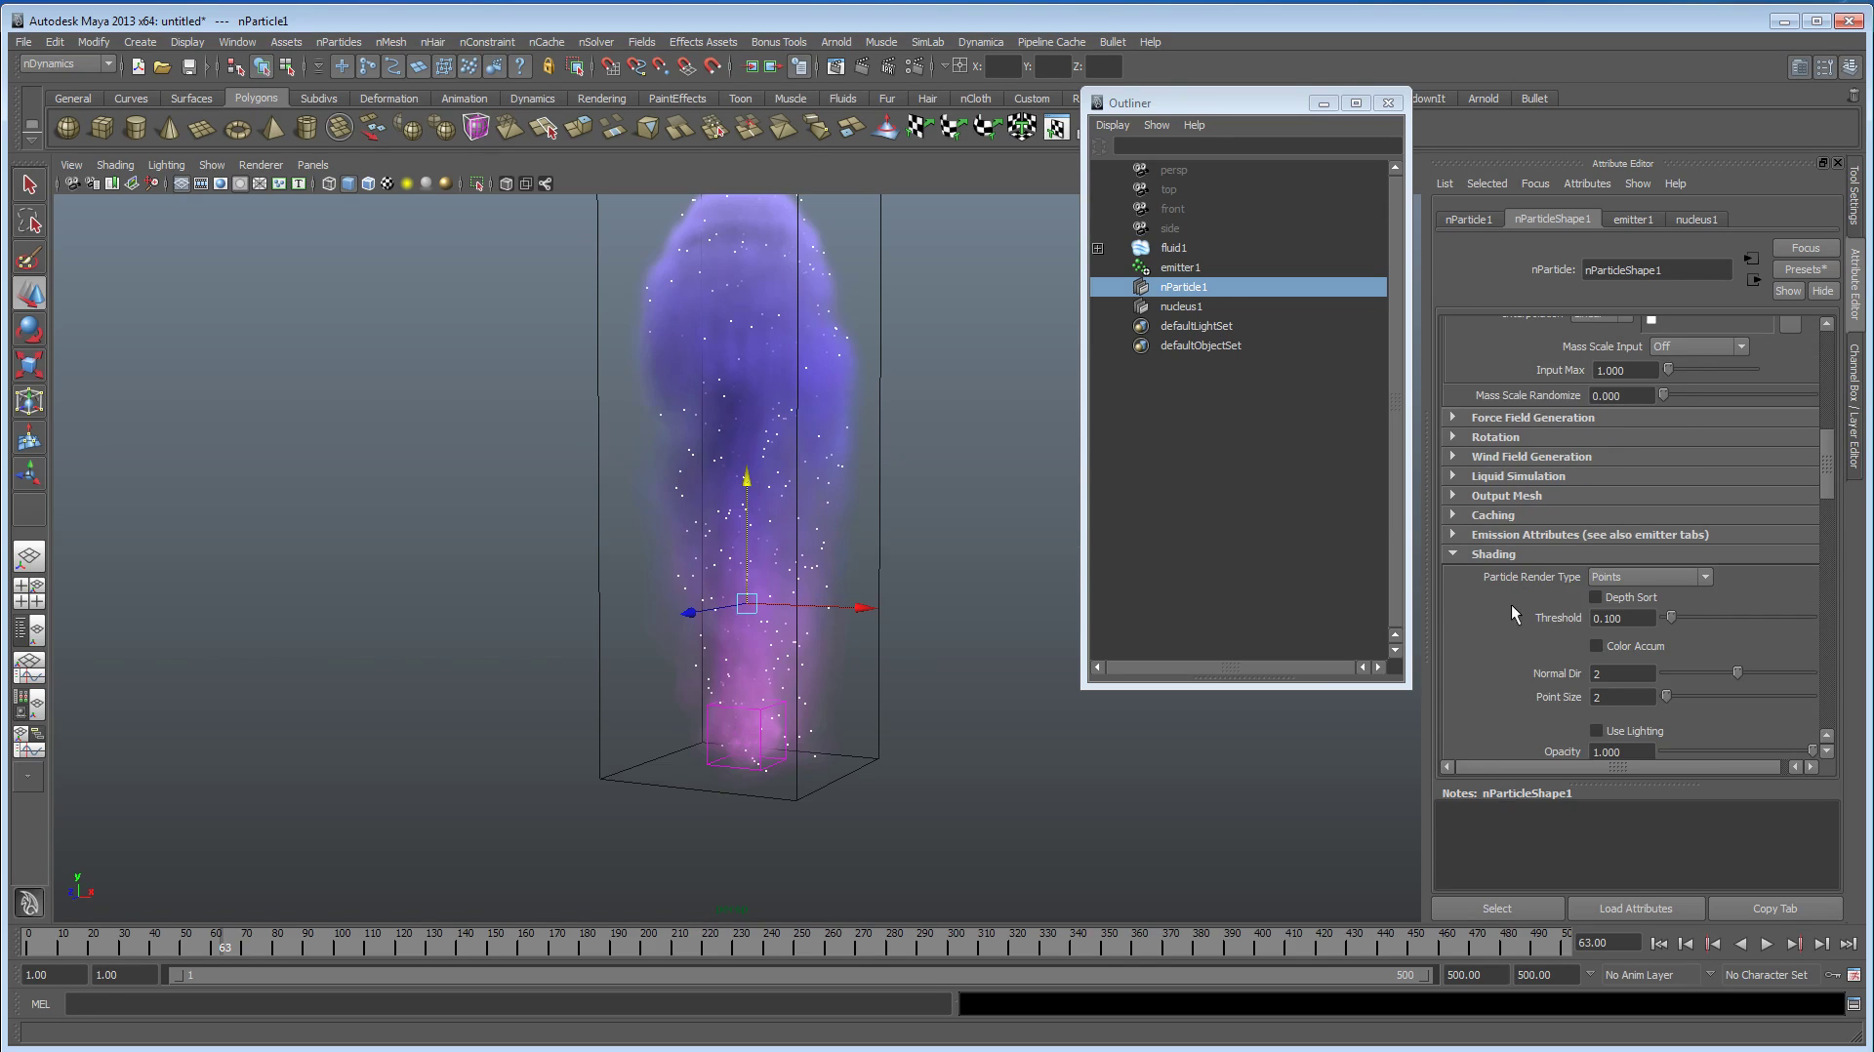
scroll(1637, 637, down, 1)
drag(1664, 636, 1645, 638)
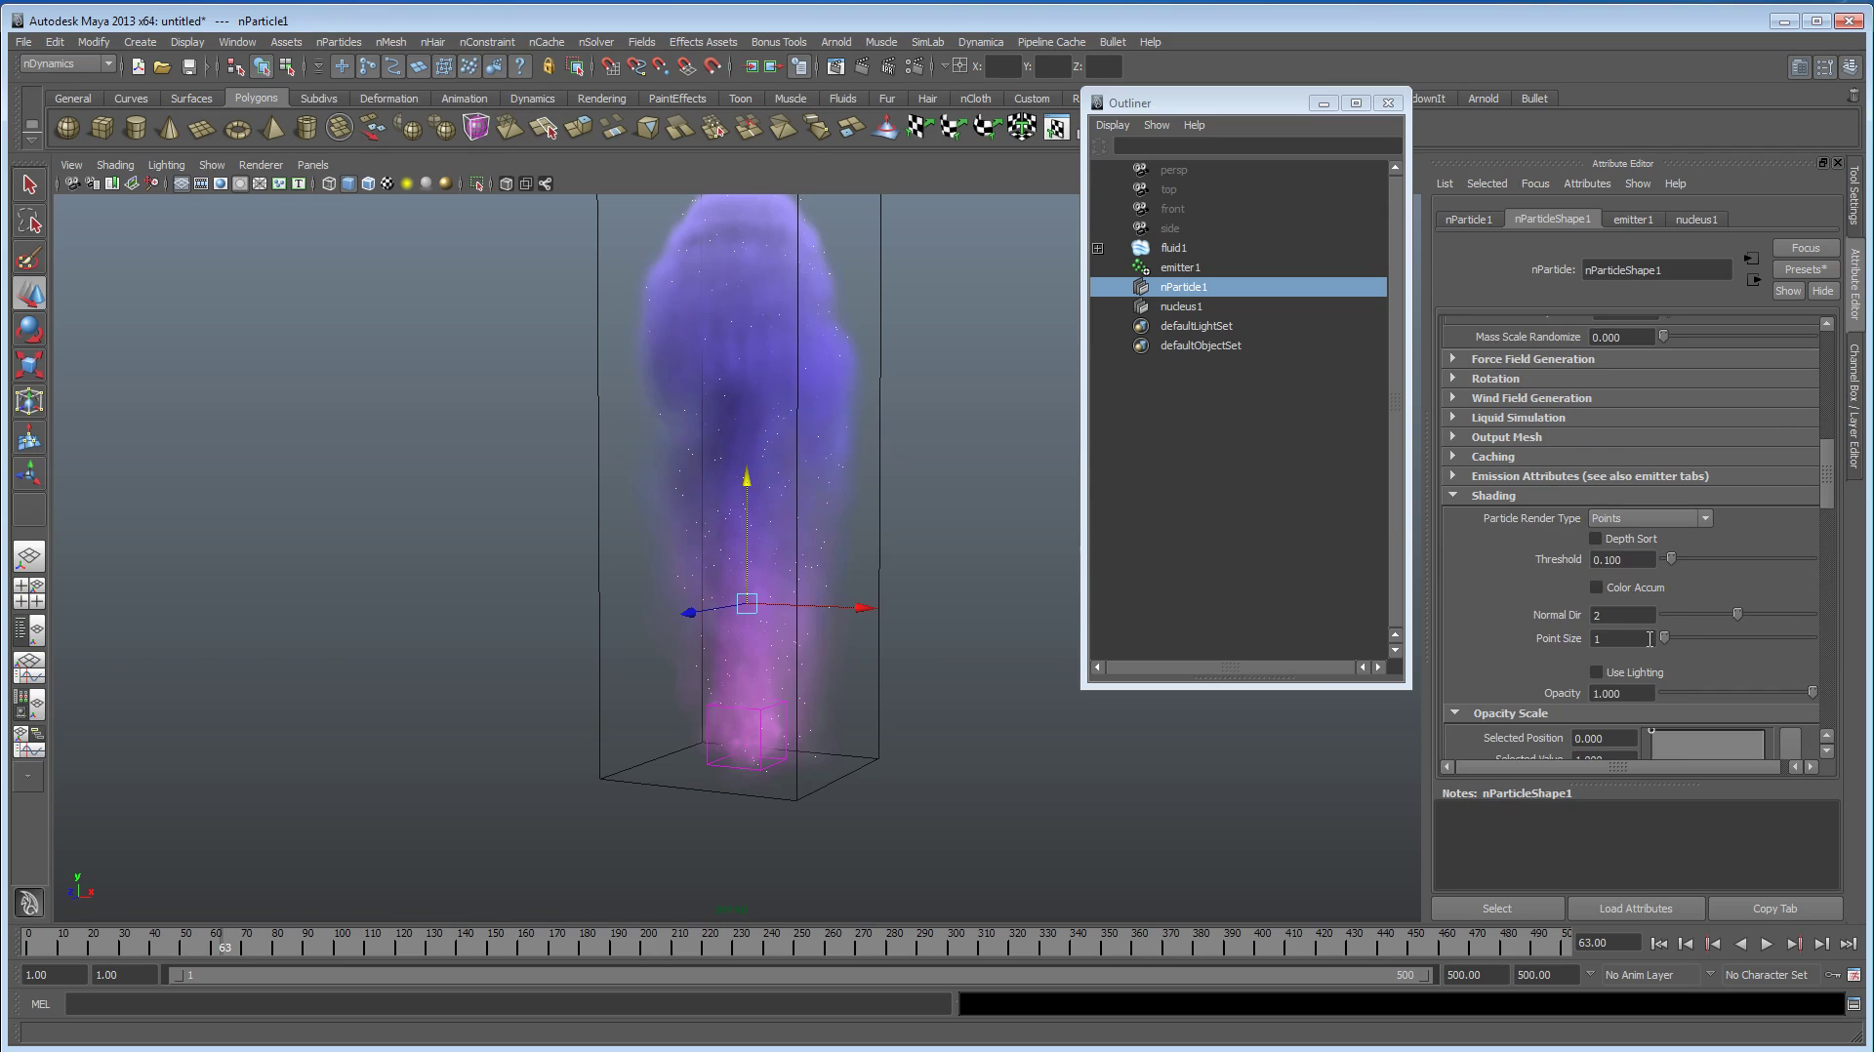
scroll(1701, 693, down, 1)
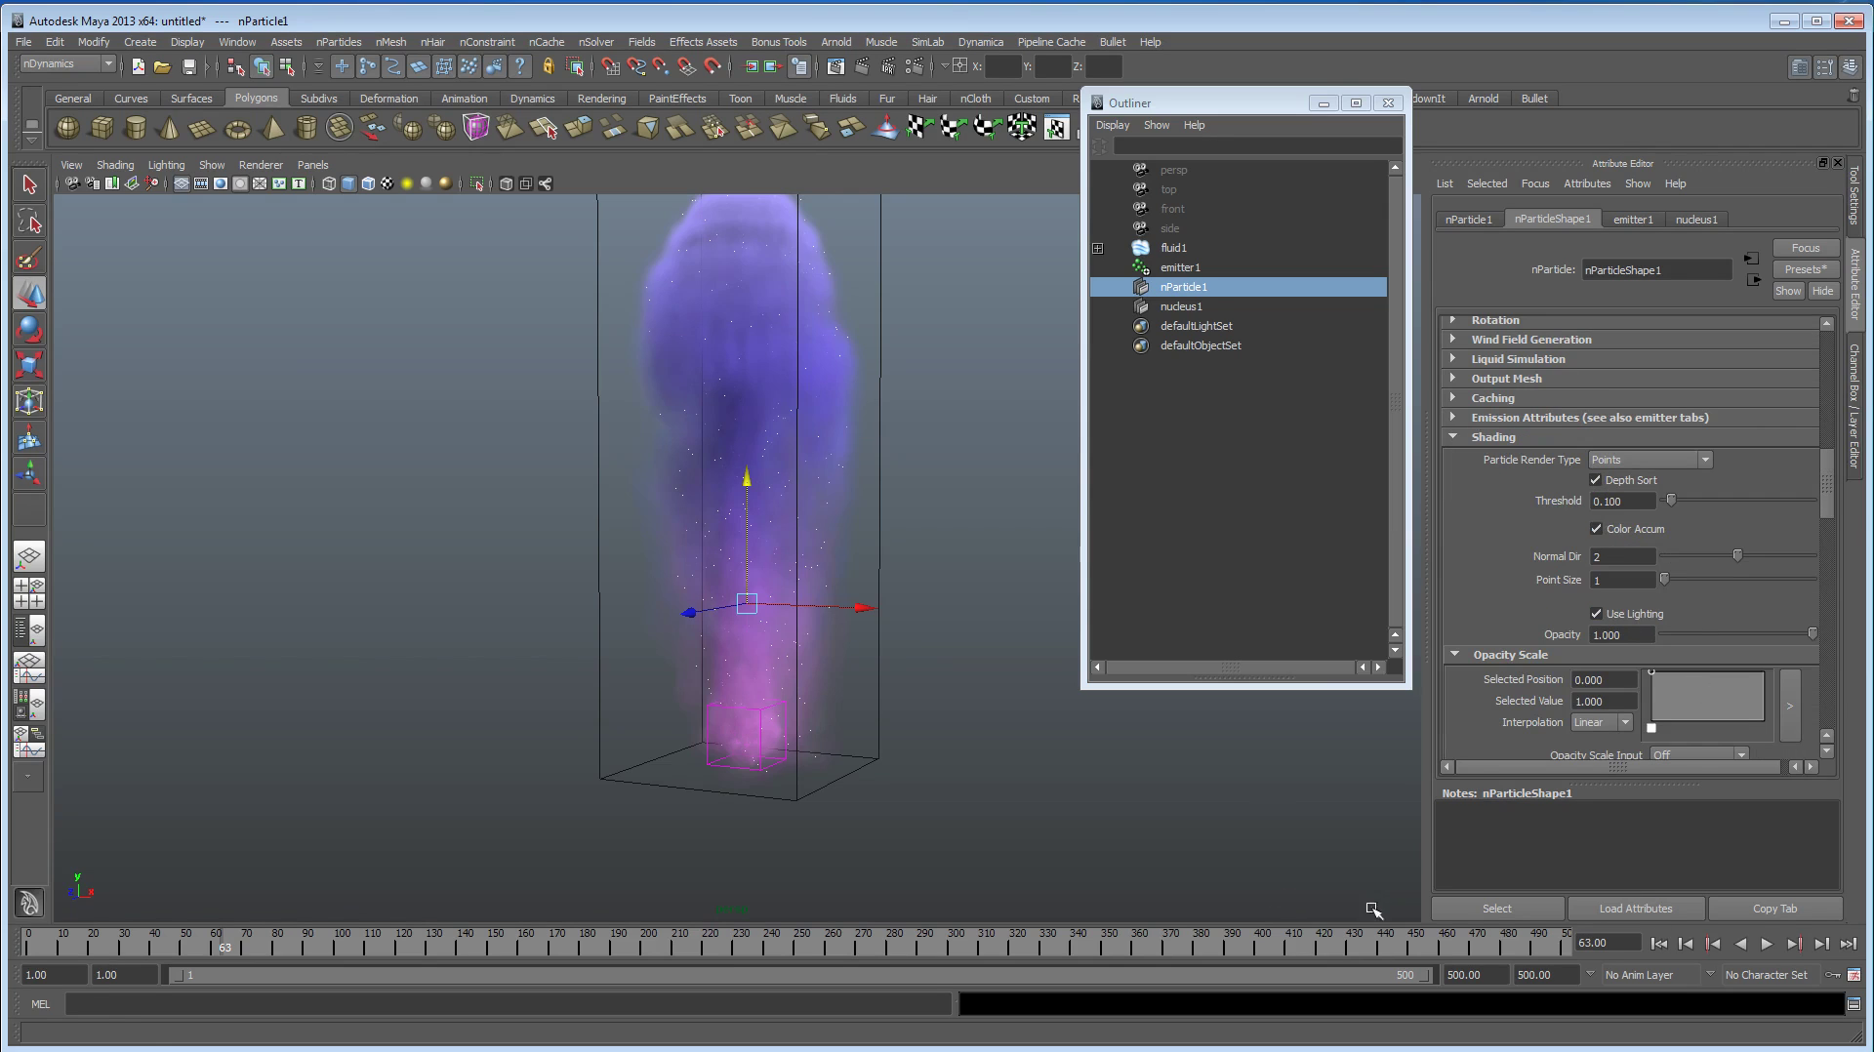
click(1659, 943)
click(1766, 944)
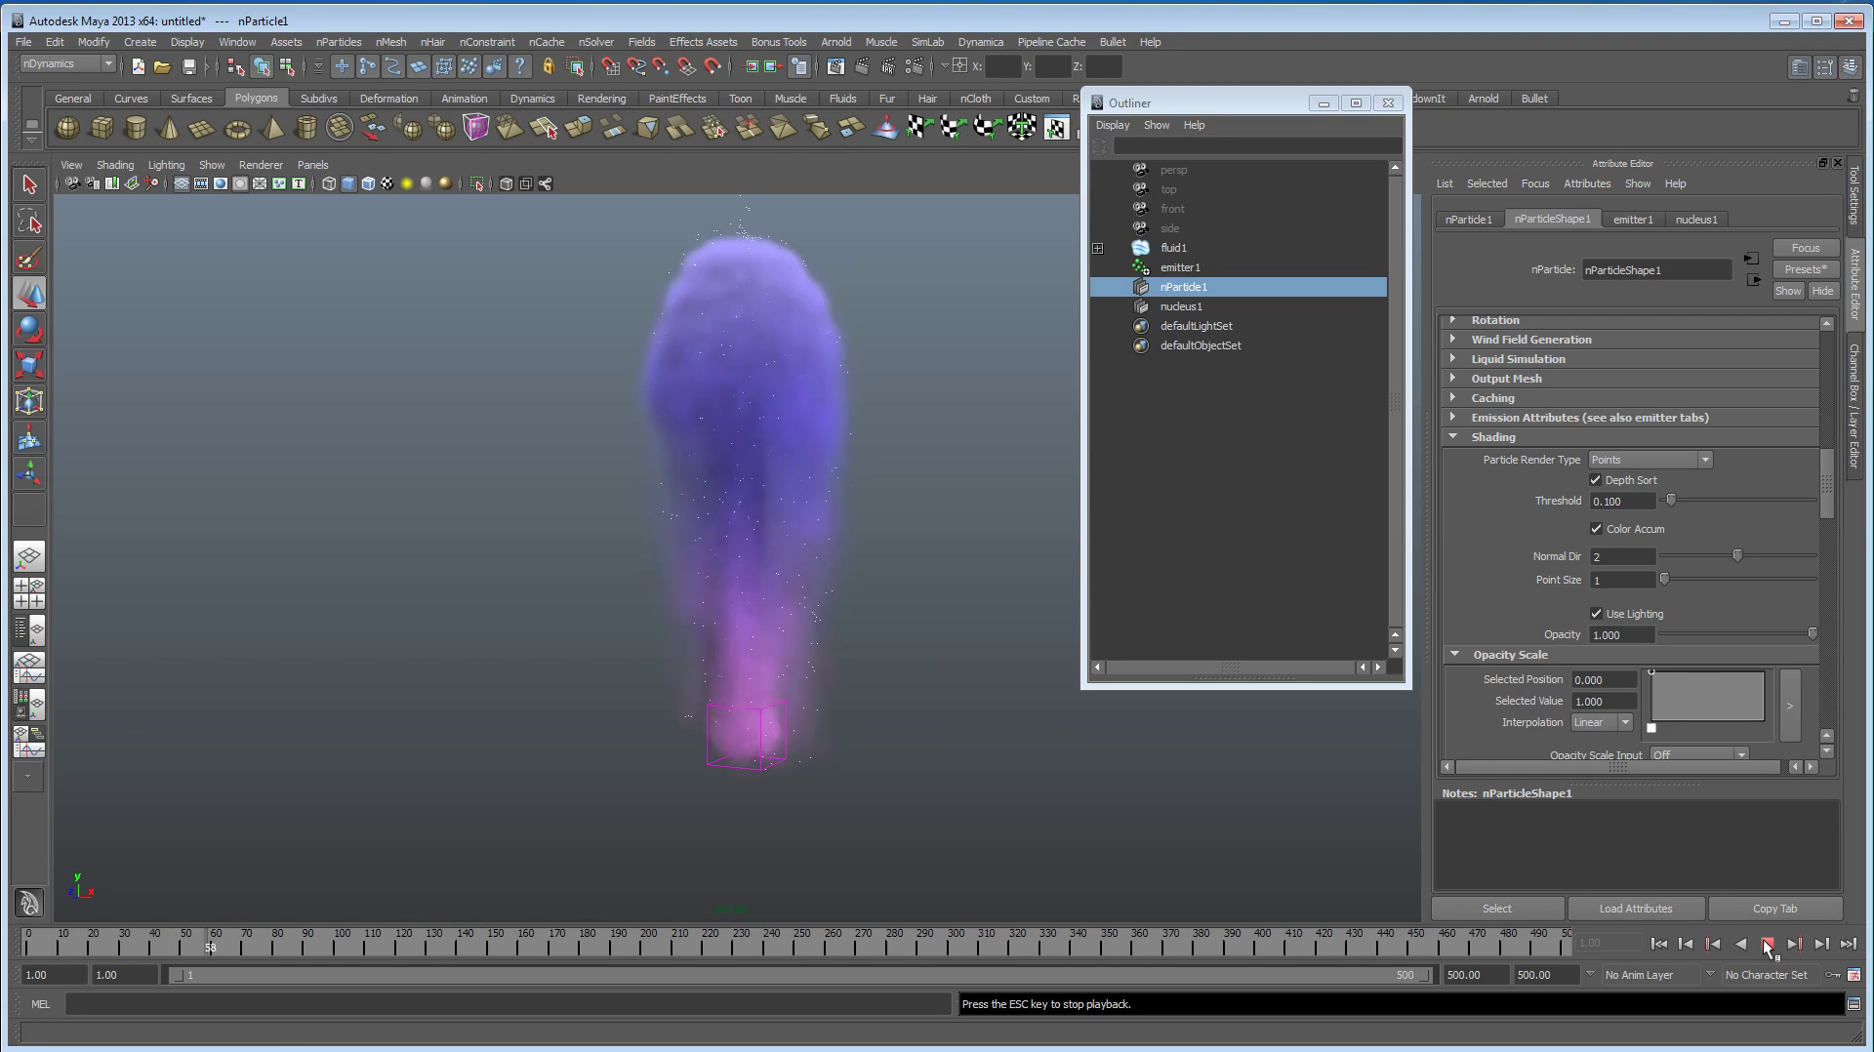
click(1767, 944)
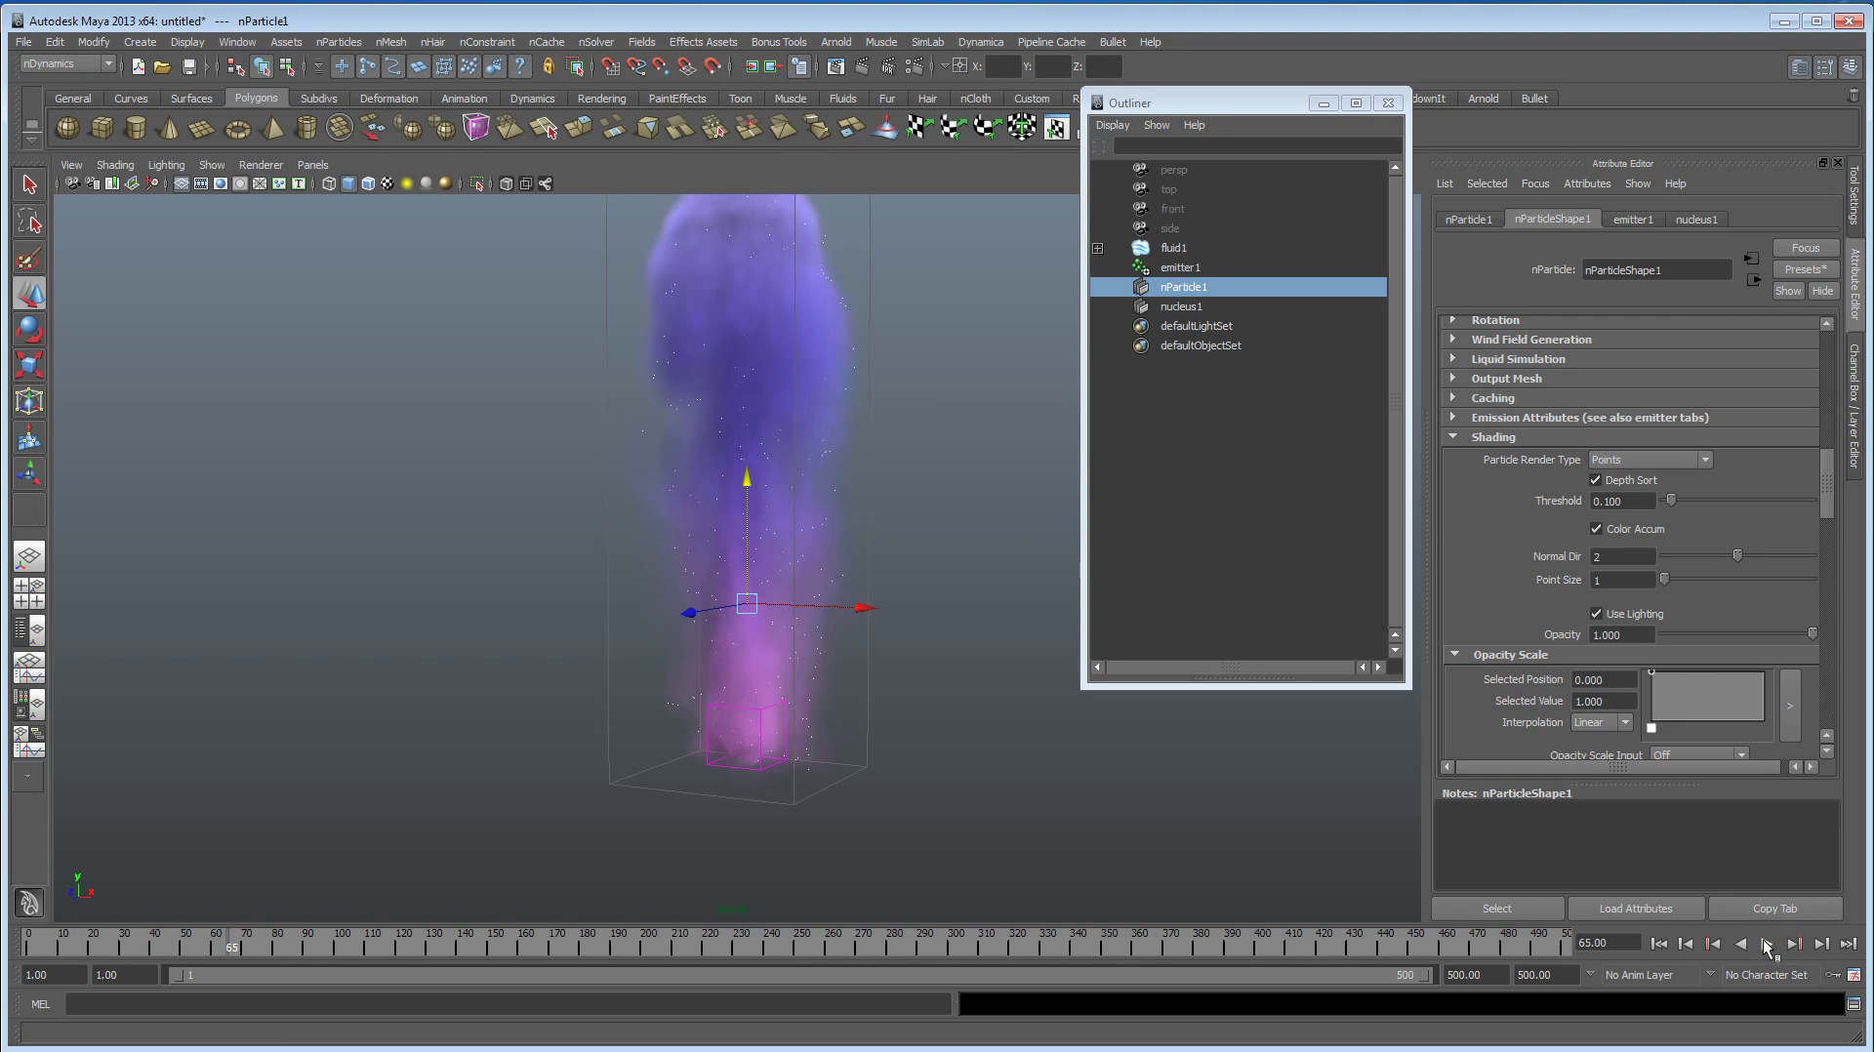
Step: Select emitter1 and key its Rate (Particles/Sec) at frame 1
click(1197, 289)
click(1179, 268)
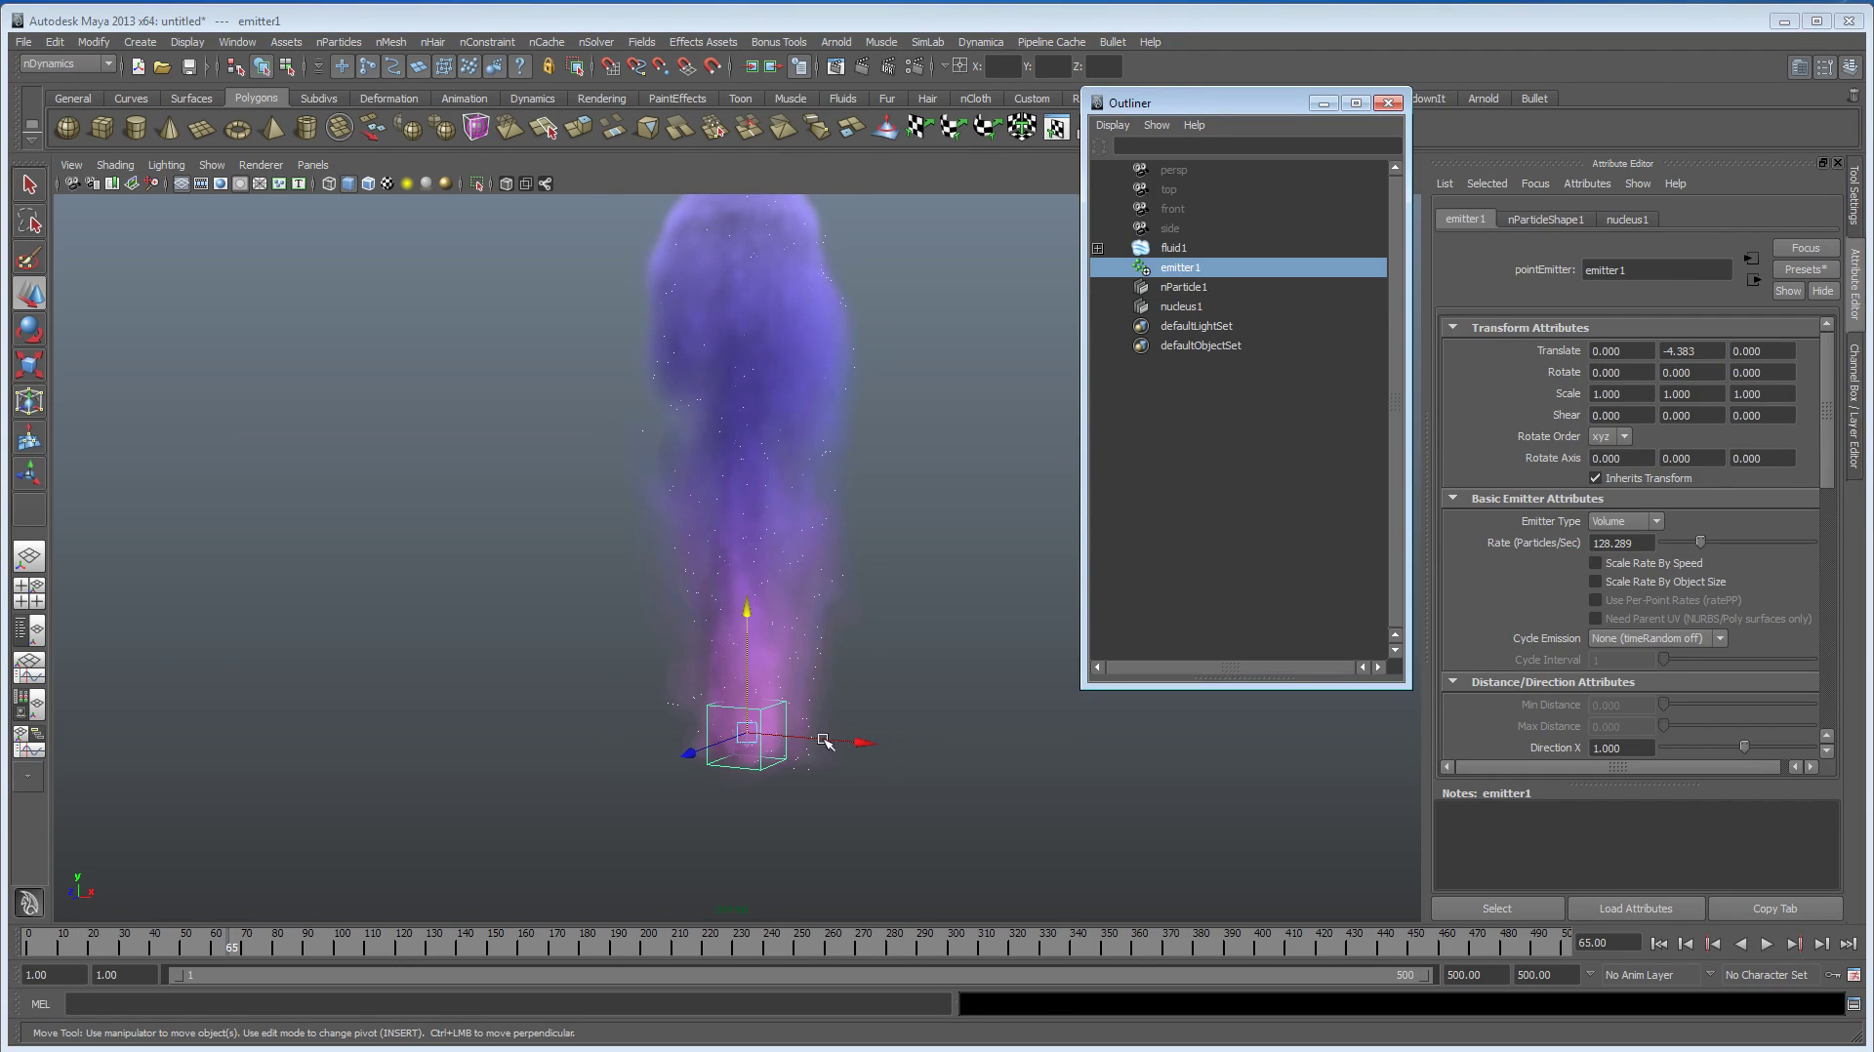
click(1658, 943)
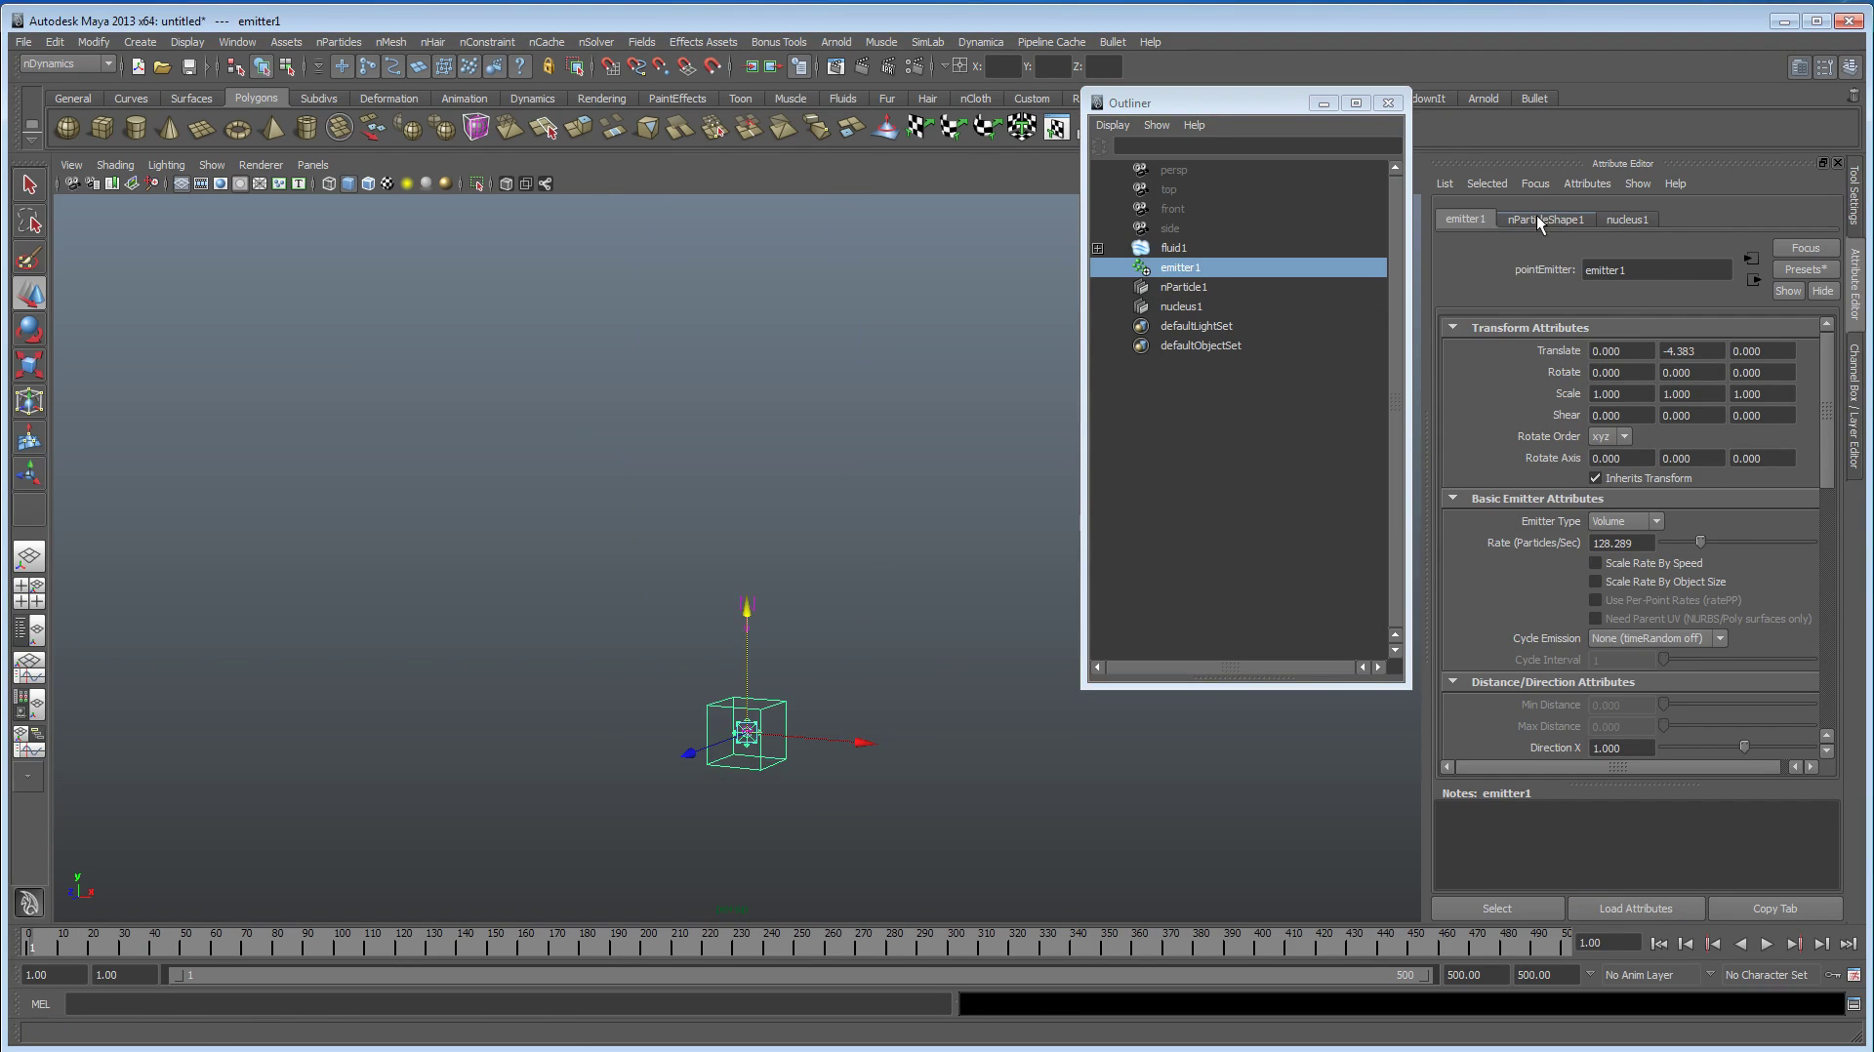
right_click(1548, 542)
click(1615, 561)
Step: Enter an emission rate of 50, then key the rate at frame 48
click(1766, 944)
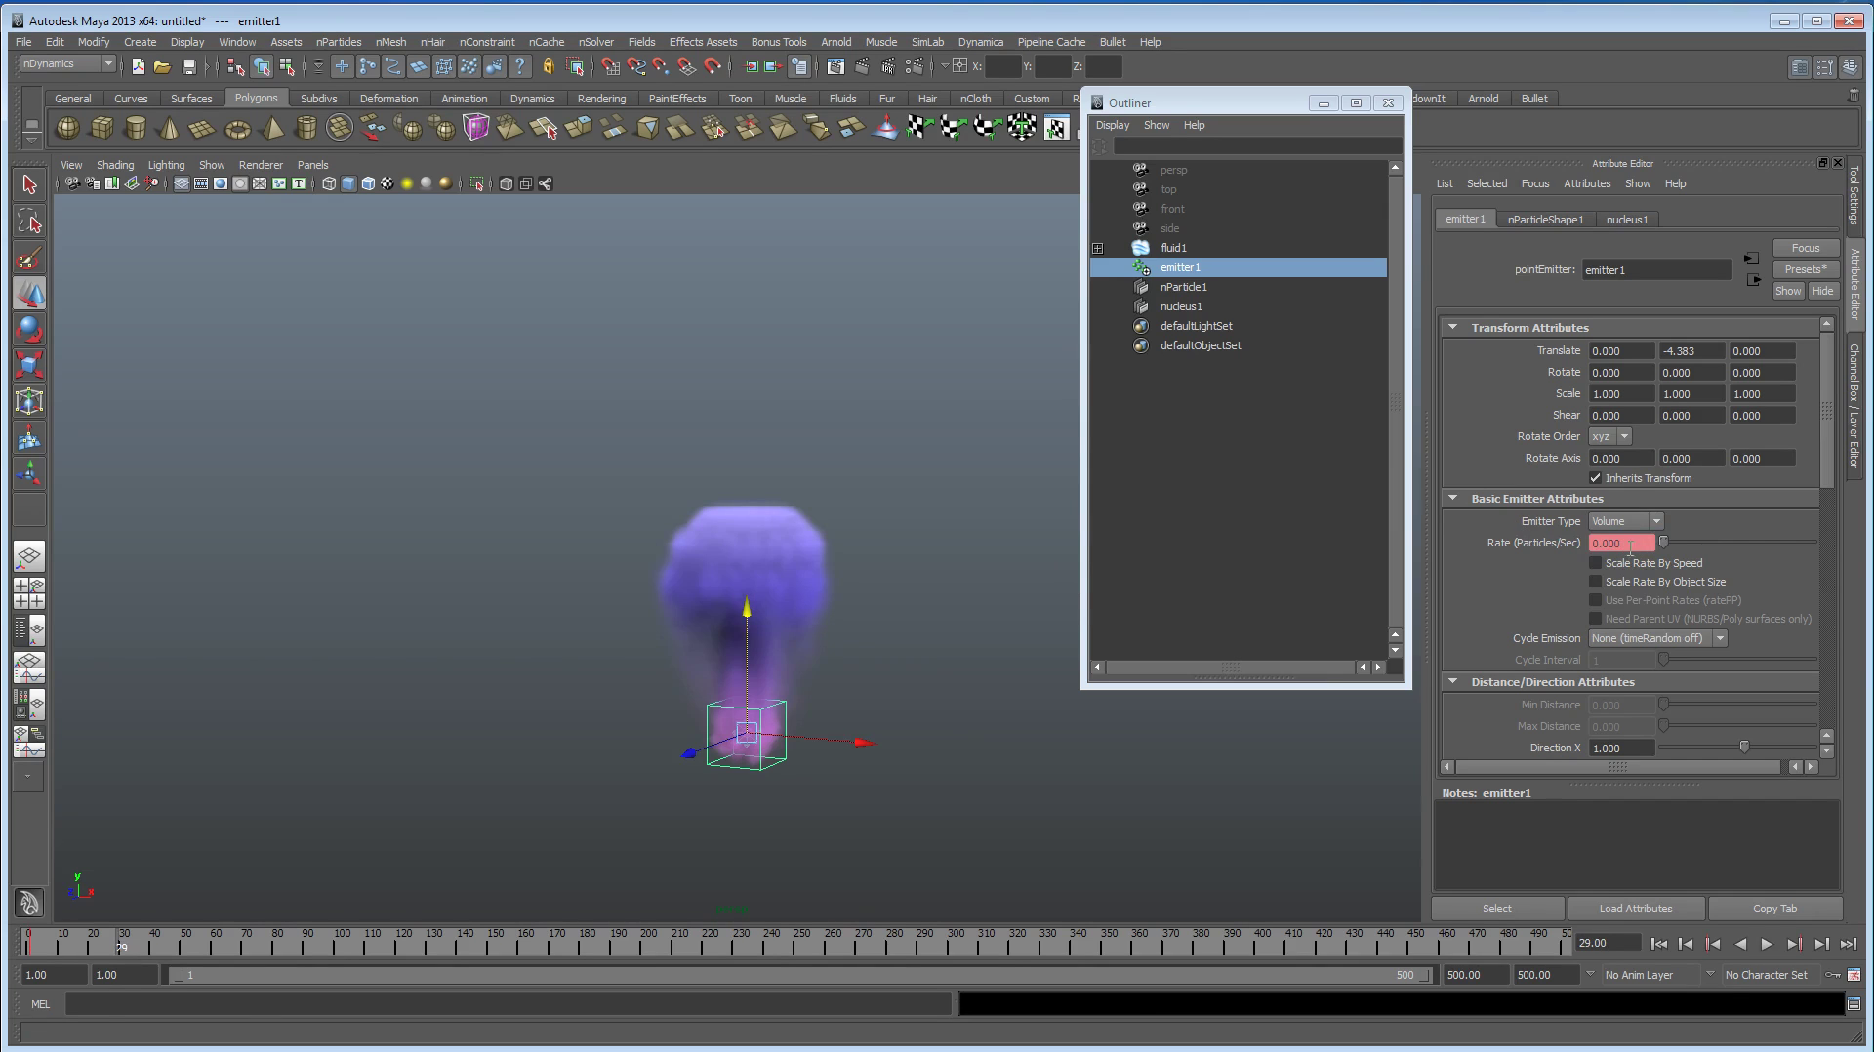
drag(1630, 549, 1523, 554)
text(50)
key(Return)
click(1766, 944)
click(1766, 943)
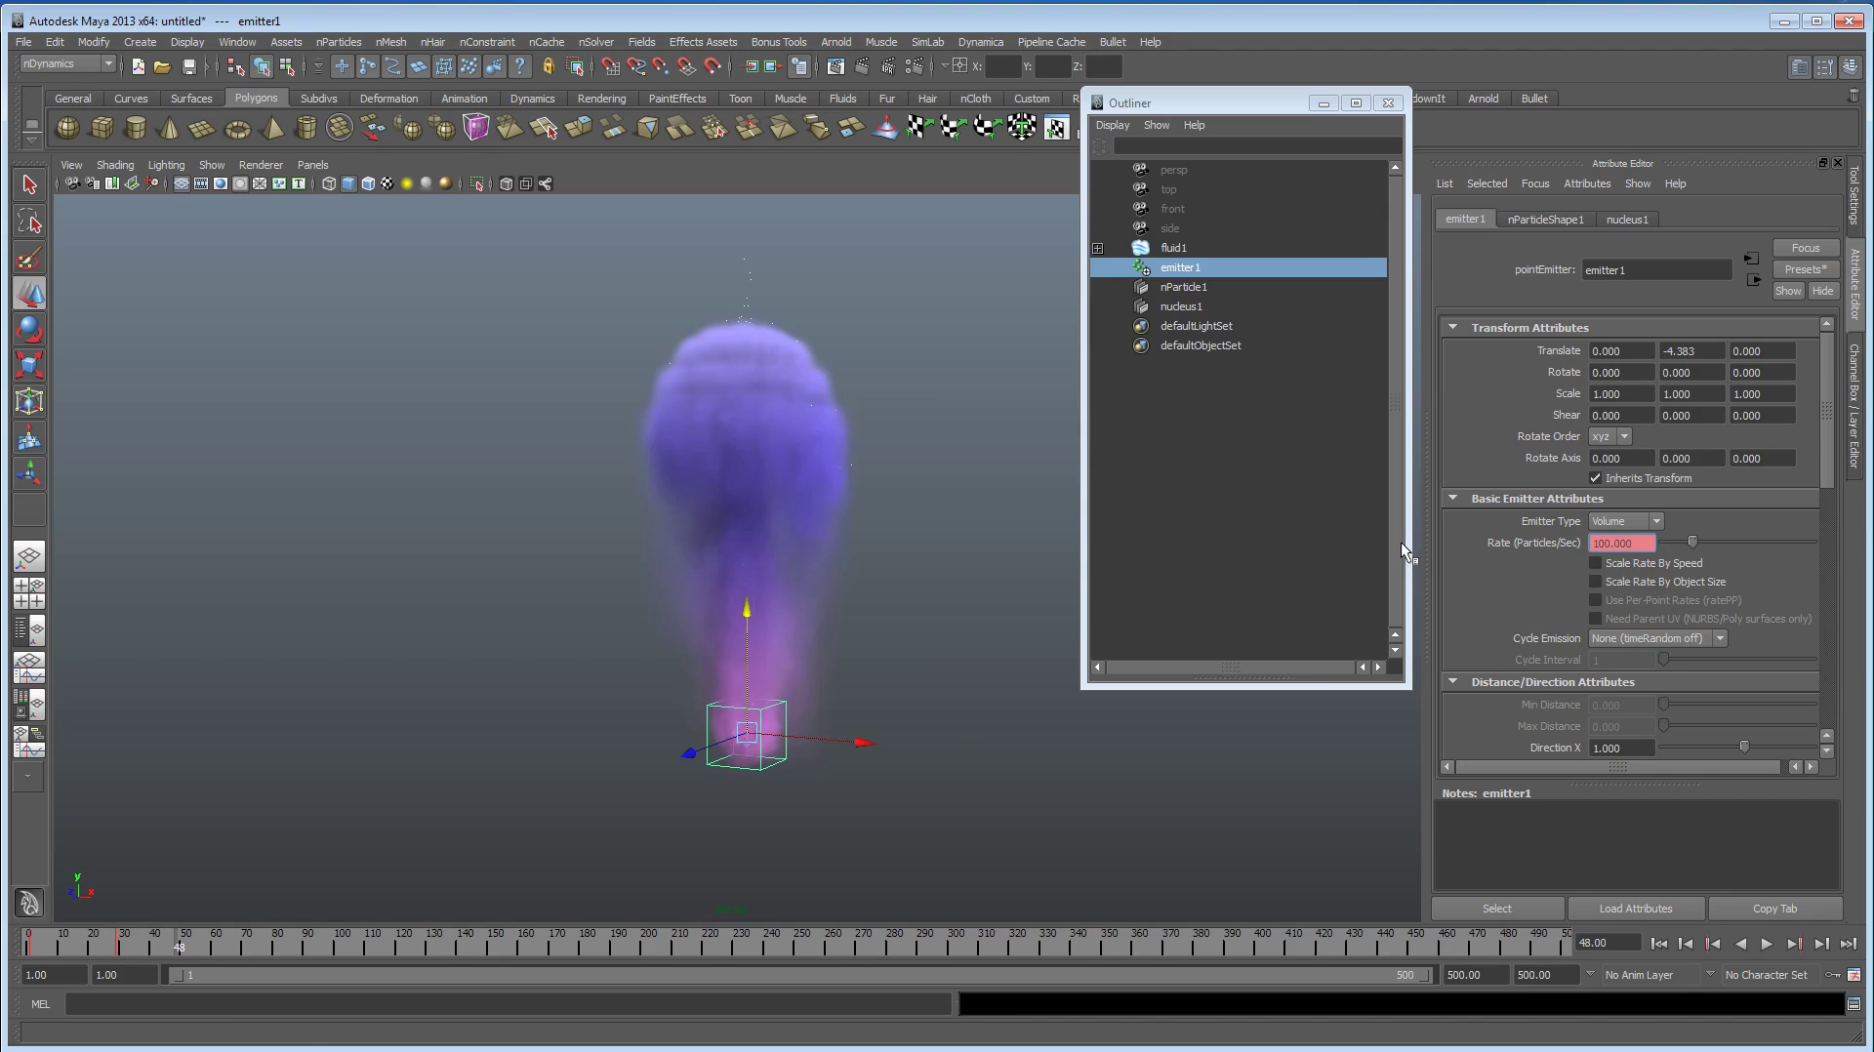
right_click(1538, 542)
click(1582, 570)
Step: Play on to frame 74 and set another emission rate key there
click(1766, 944)
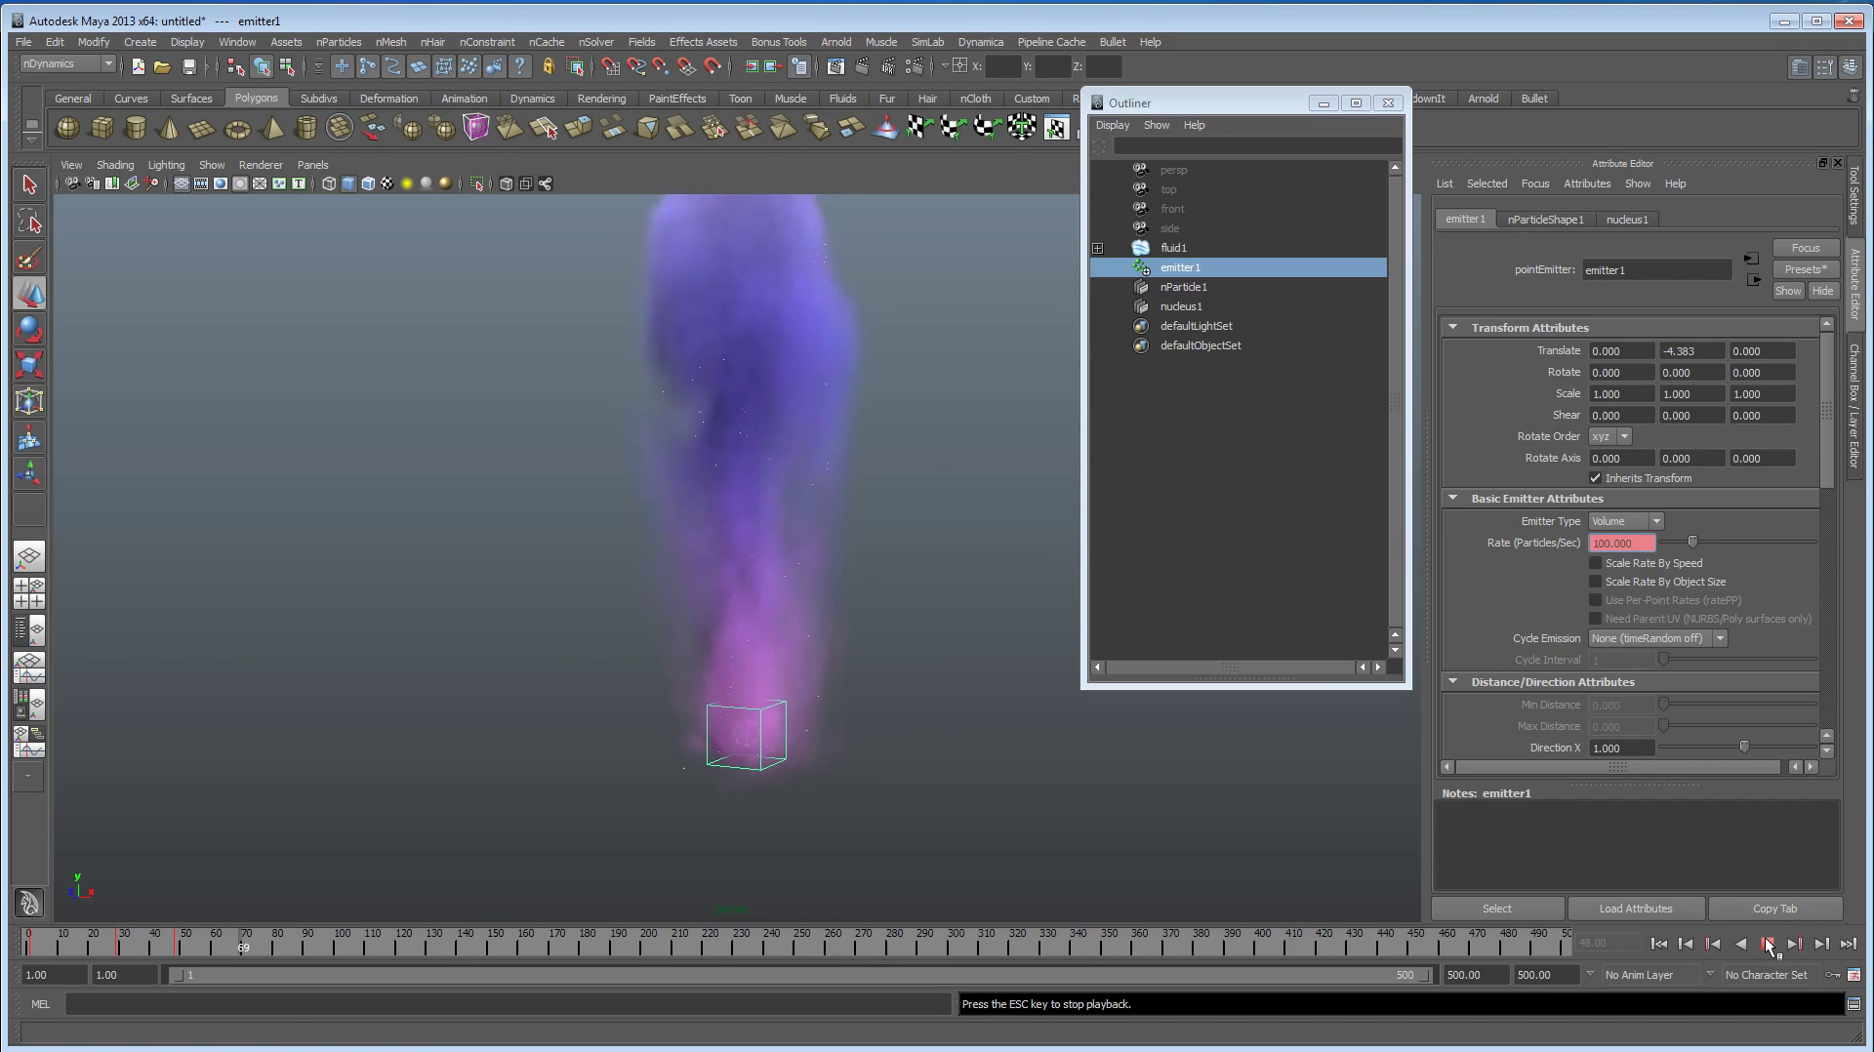
click(1767, 943)
right_click(1528, 541)
click(1581, 570)
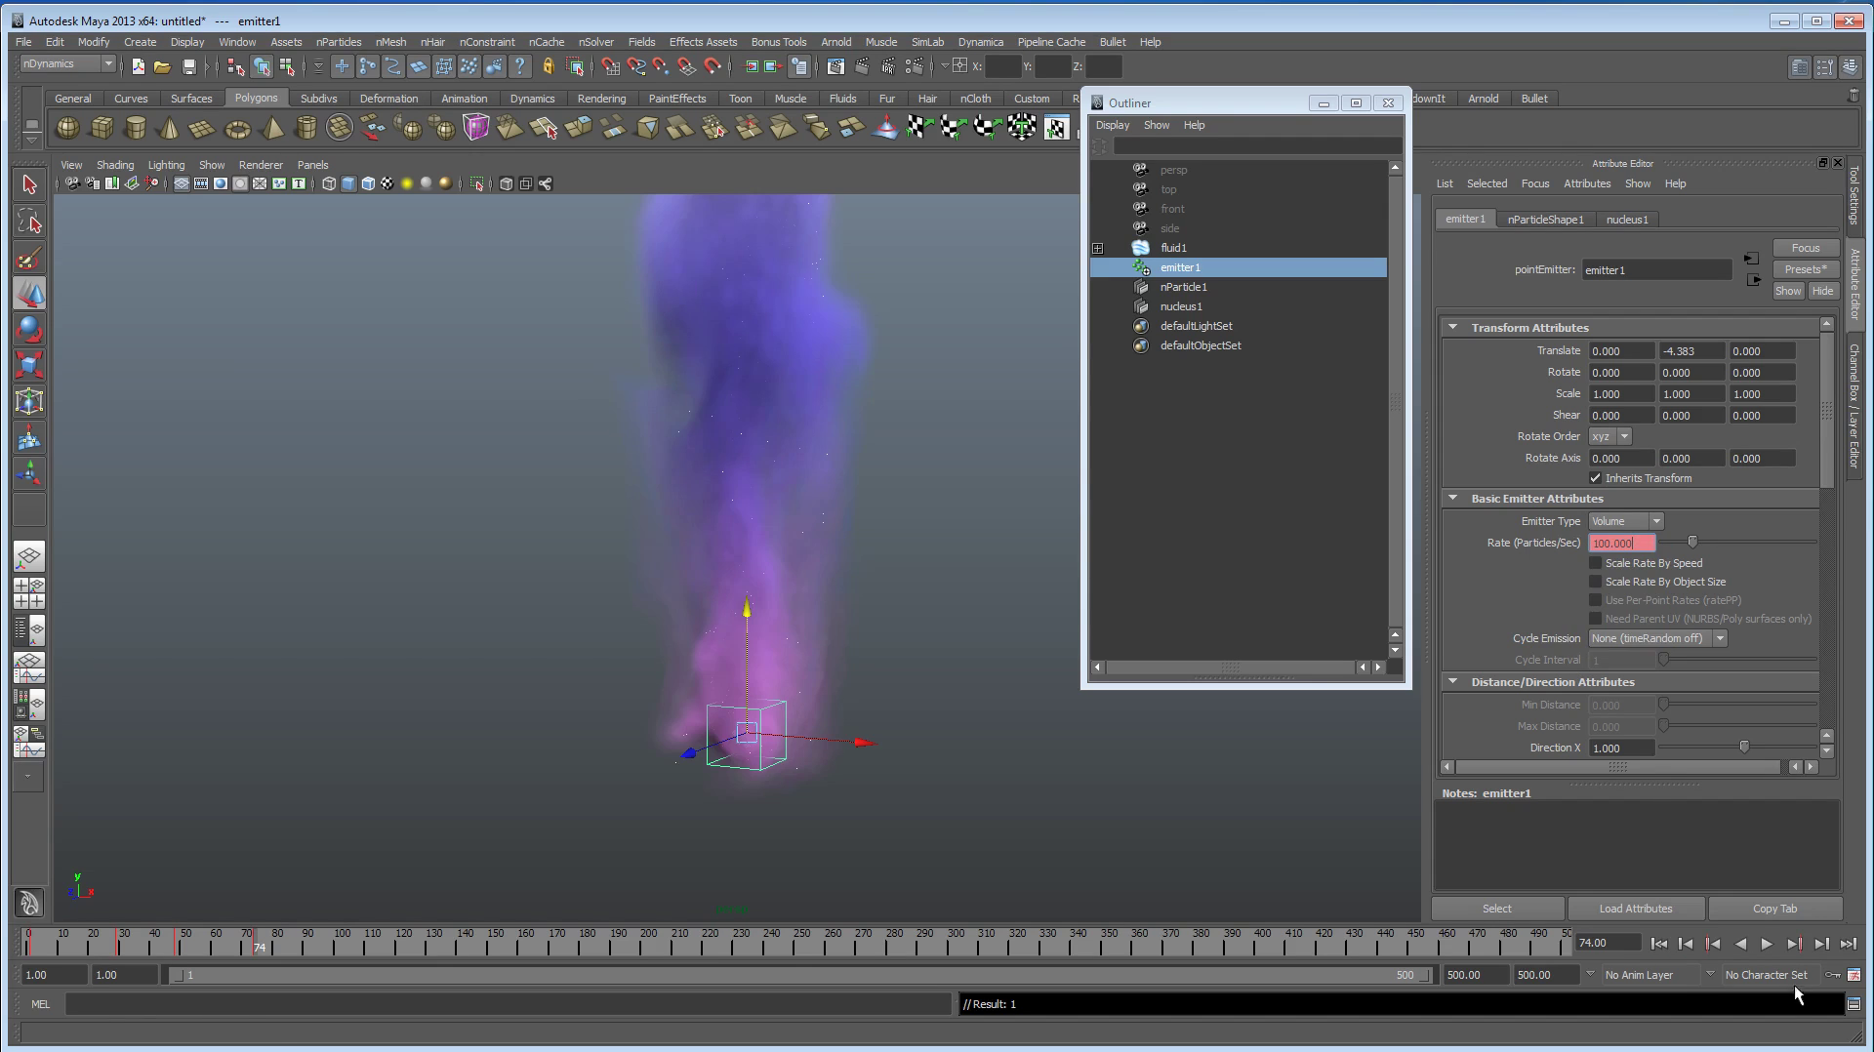
Step: Key the emission rate at 0 on frame 148, then rewind to frame 1
click(1766, 943)
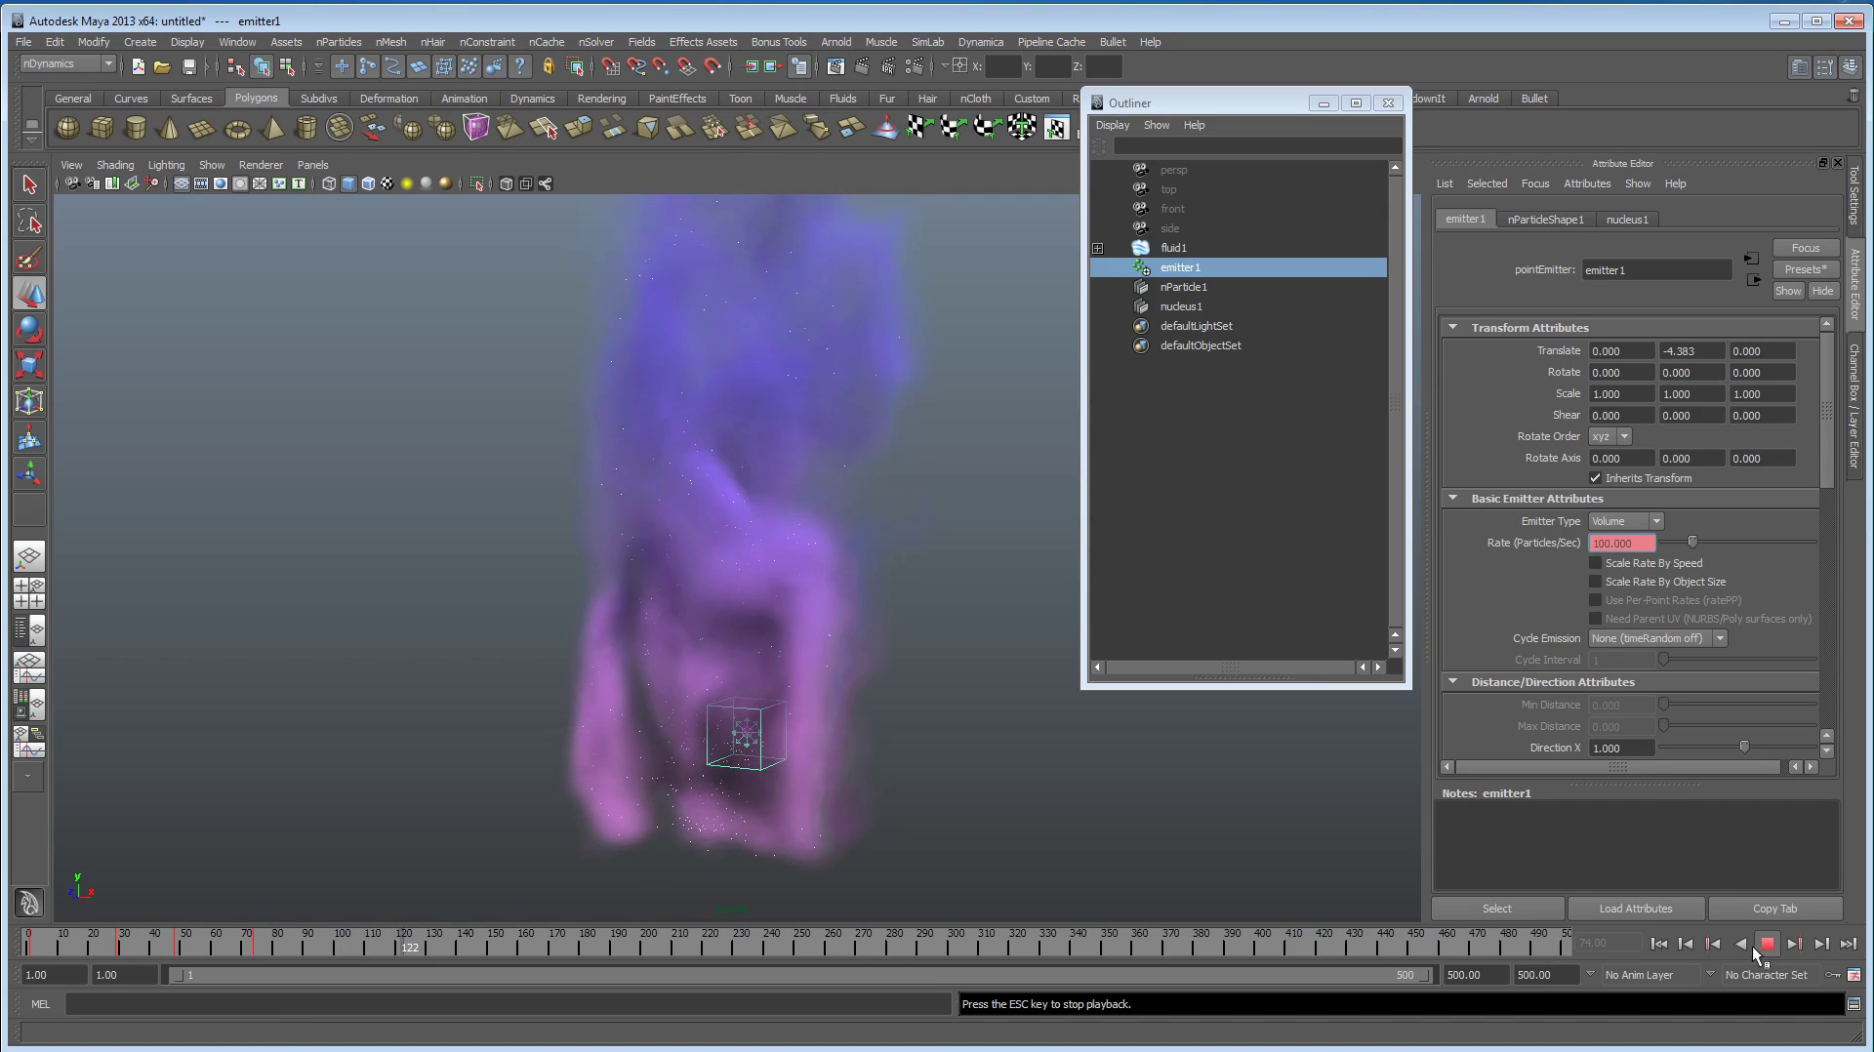
click(1766, 944)
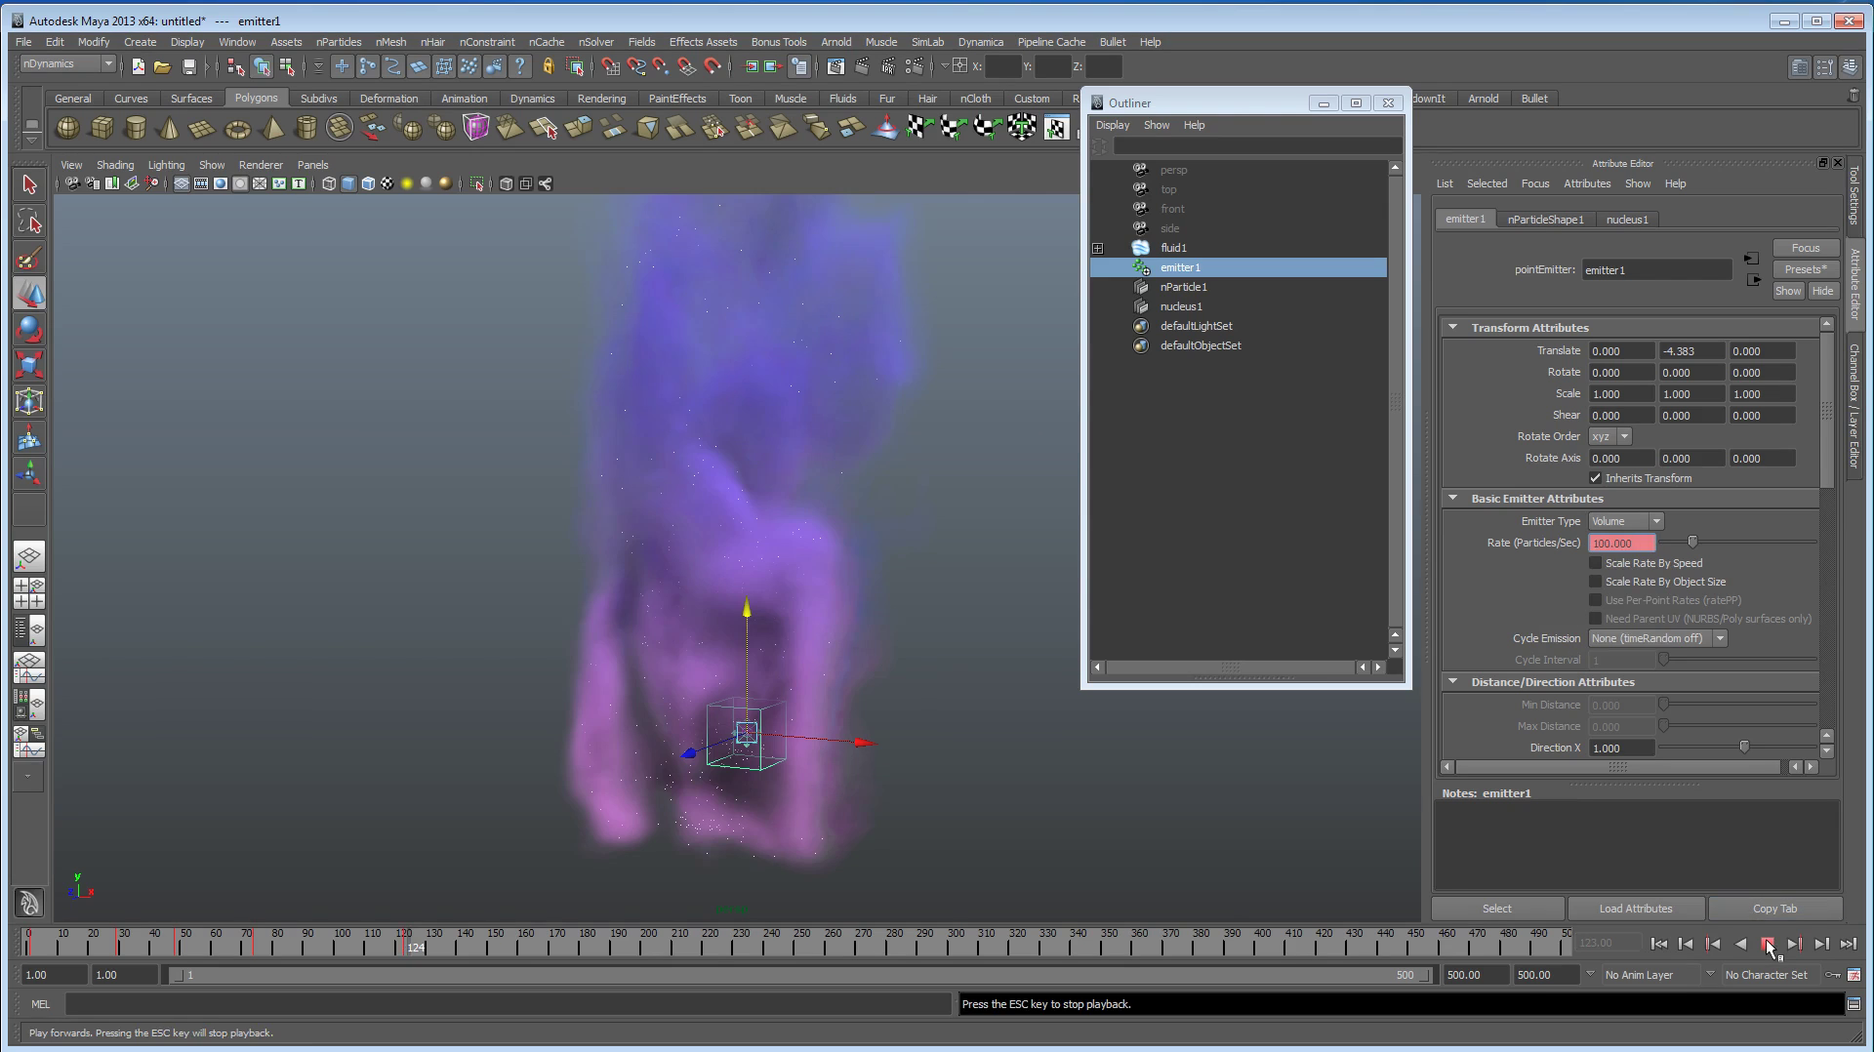
click(1766, 944)
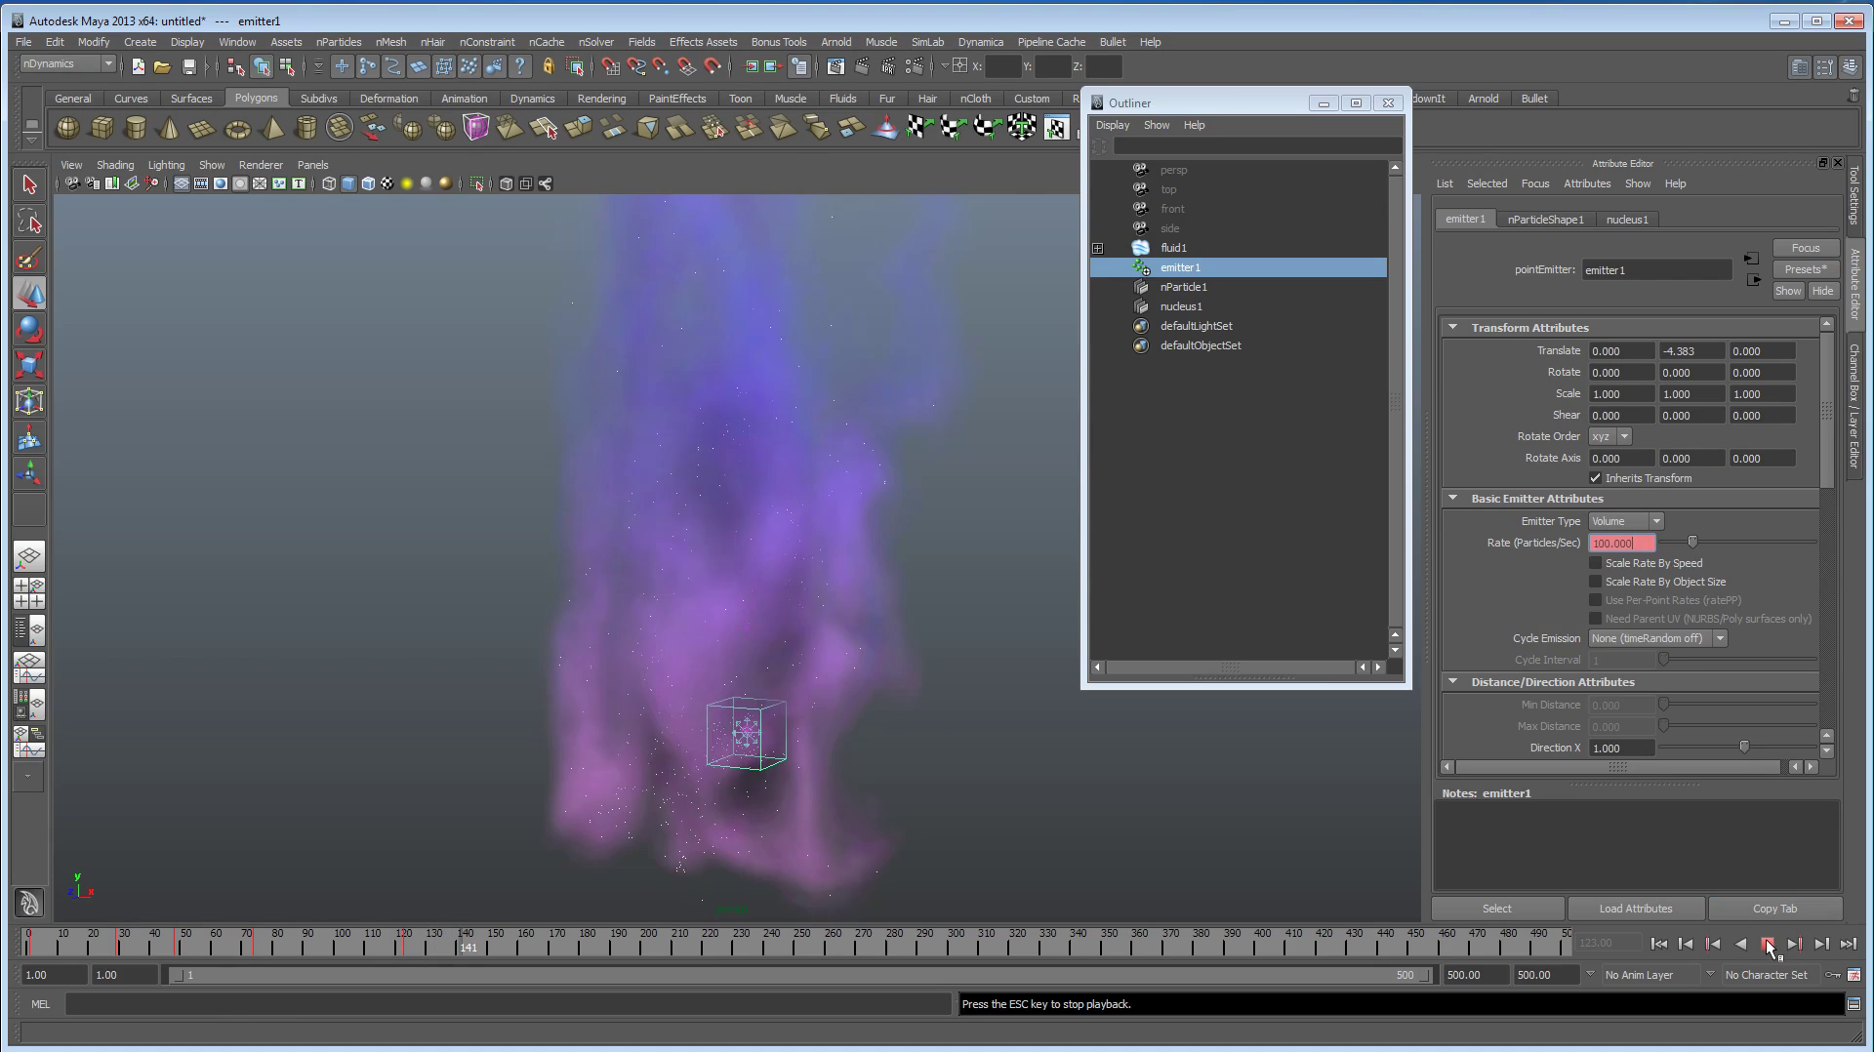
click(1767, 944)
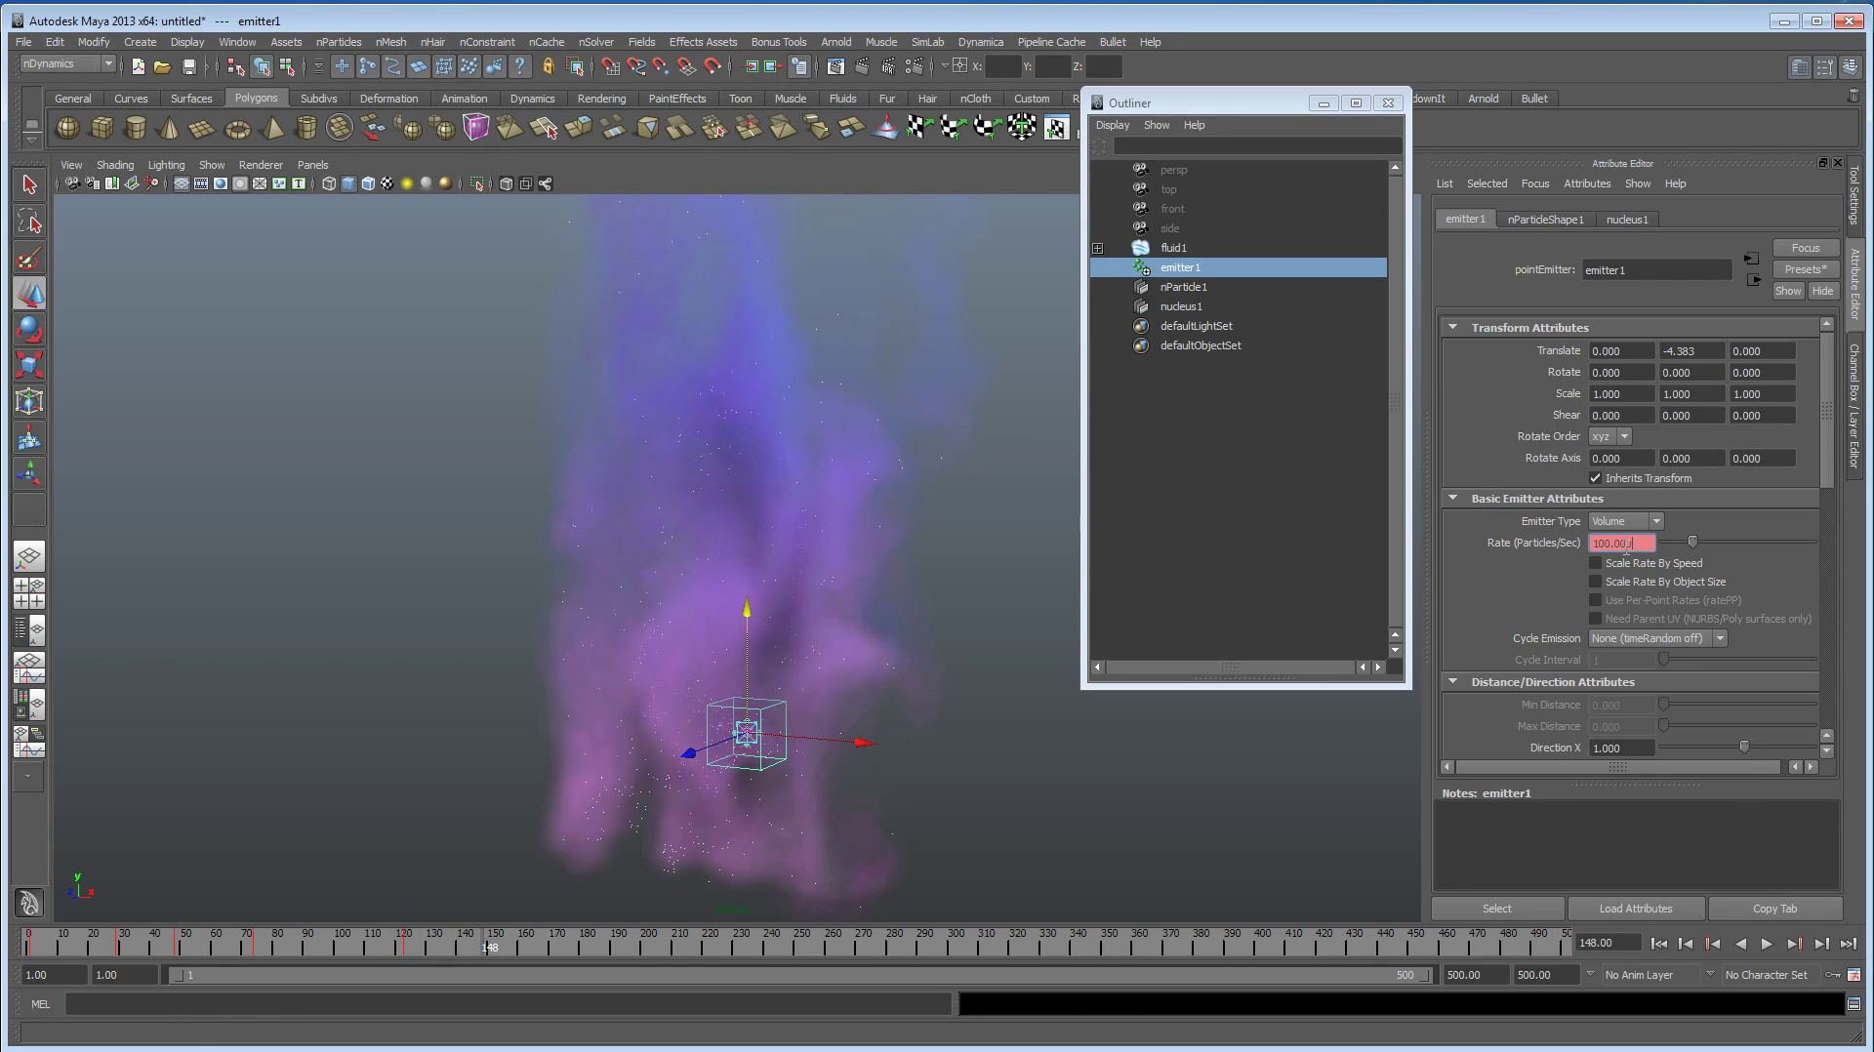
text(0)
key(Return)
right_click(1513, 544)
click(1553, 571)
click(1658, 943)
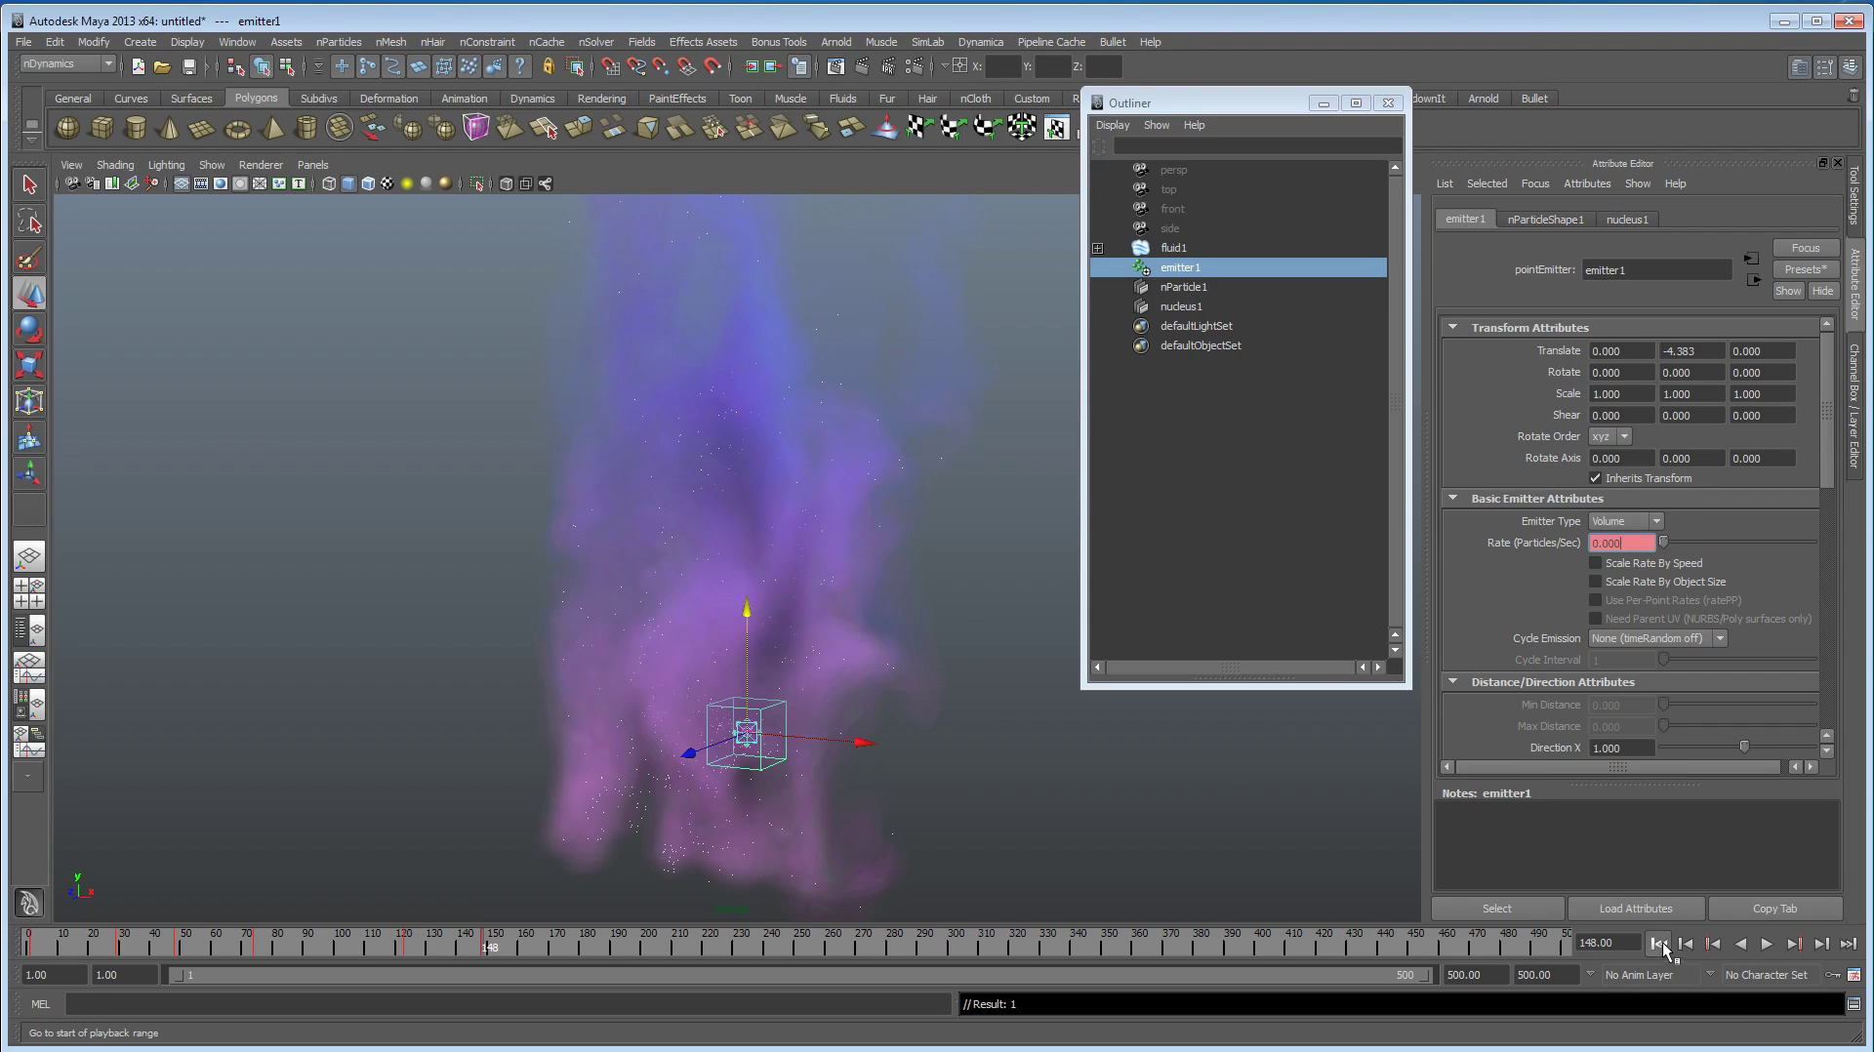
scroll(1680, 460, down, 3)
scroll(1678, 478, down, 3)
scroll(1701, 636, down, 6)
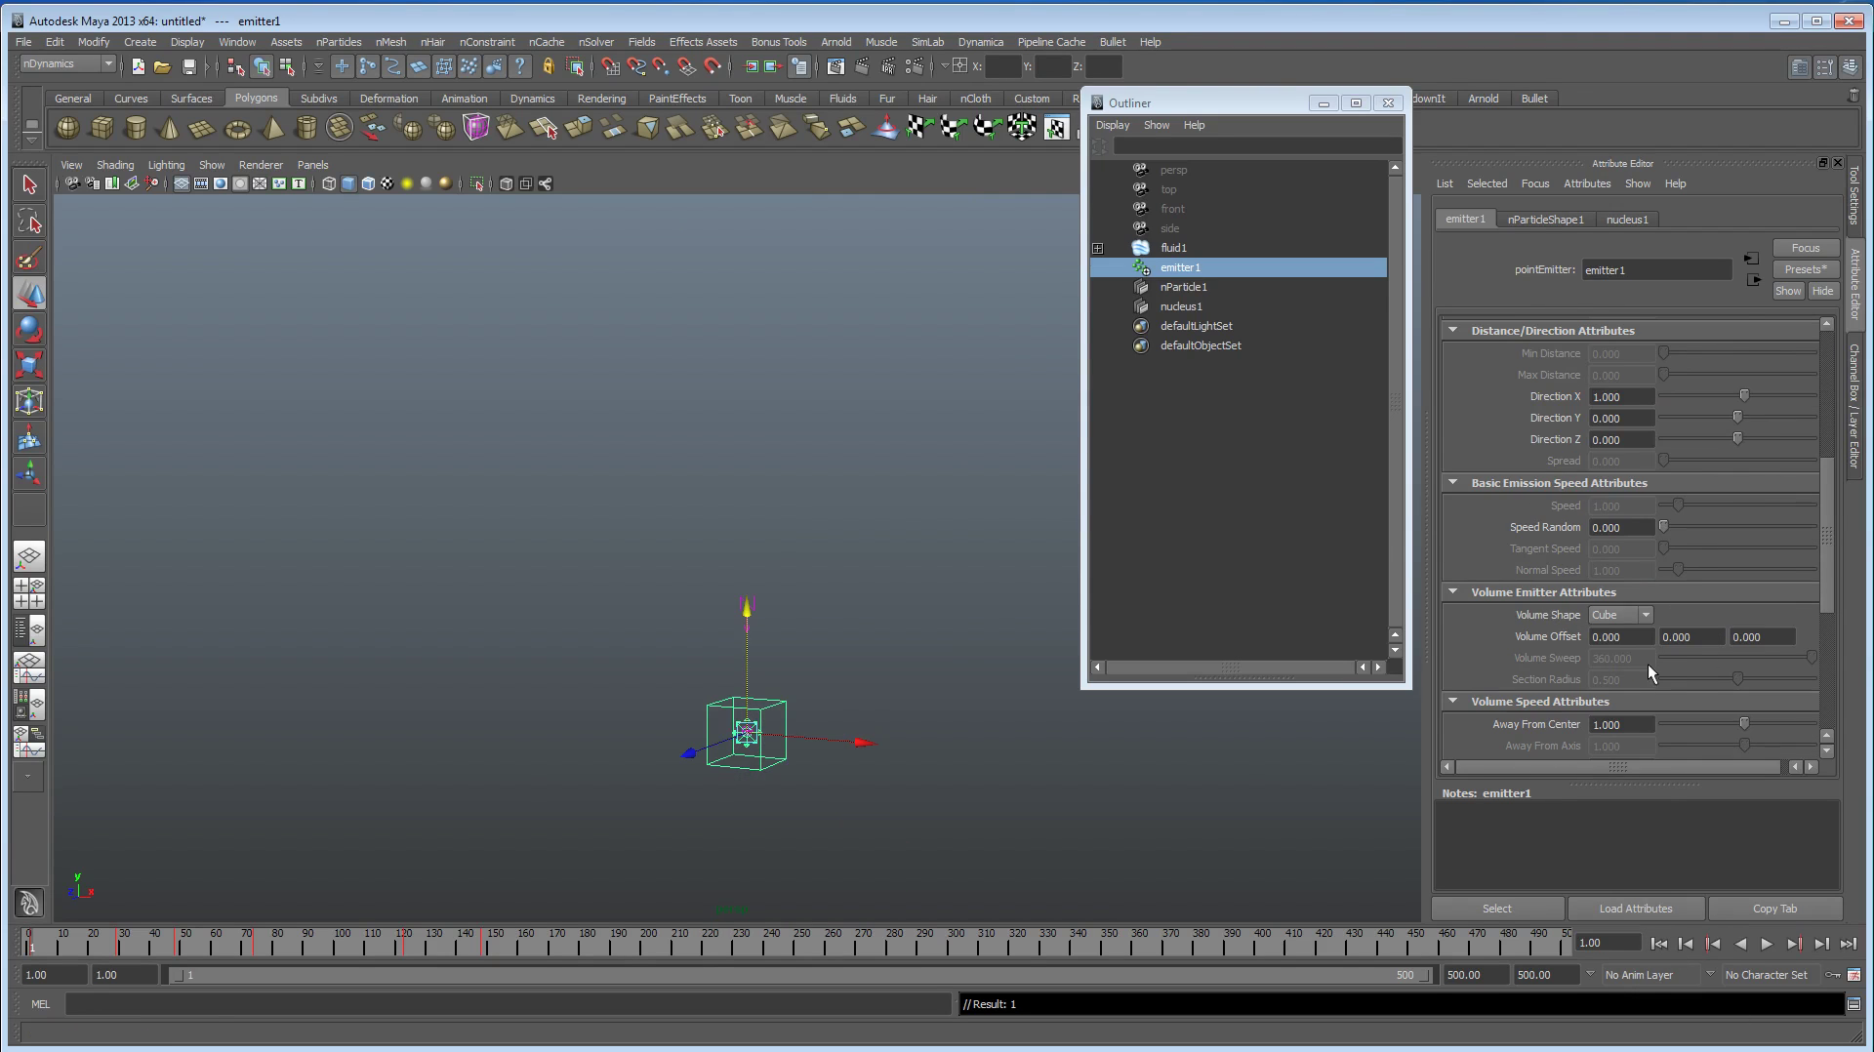
click(1766, 944)
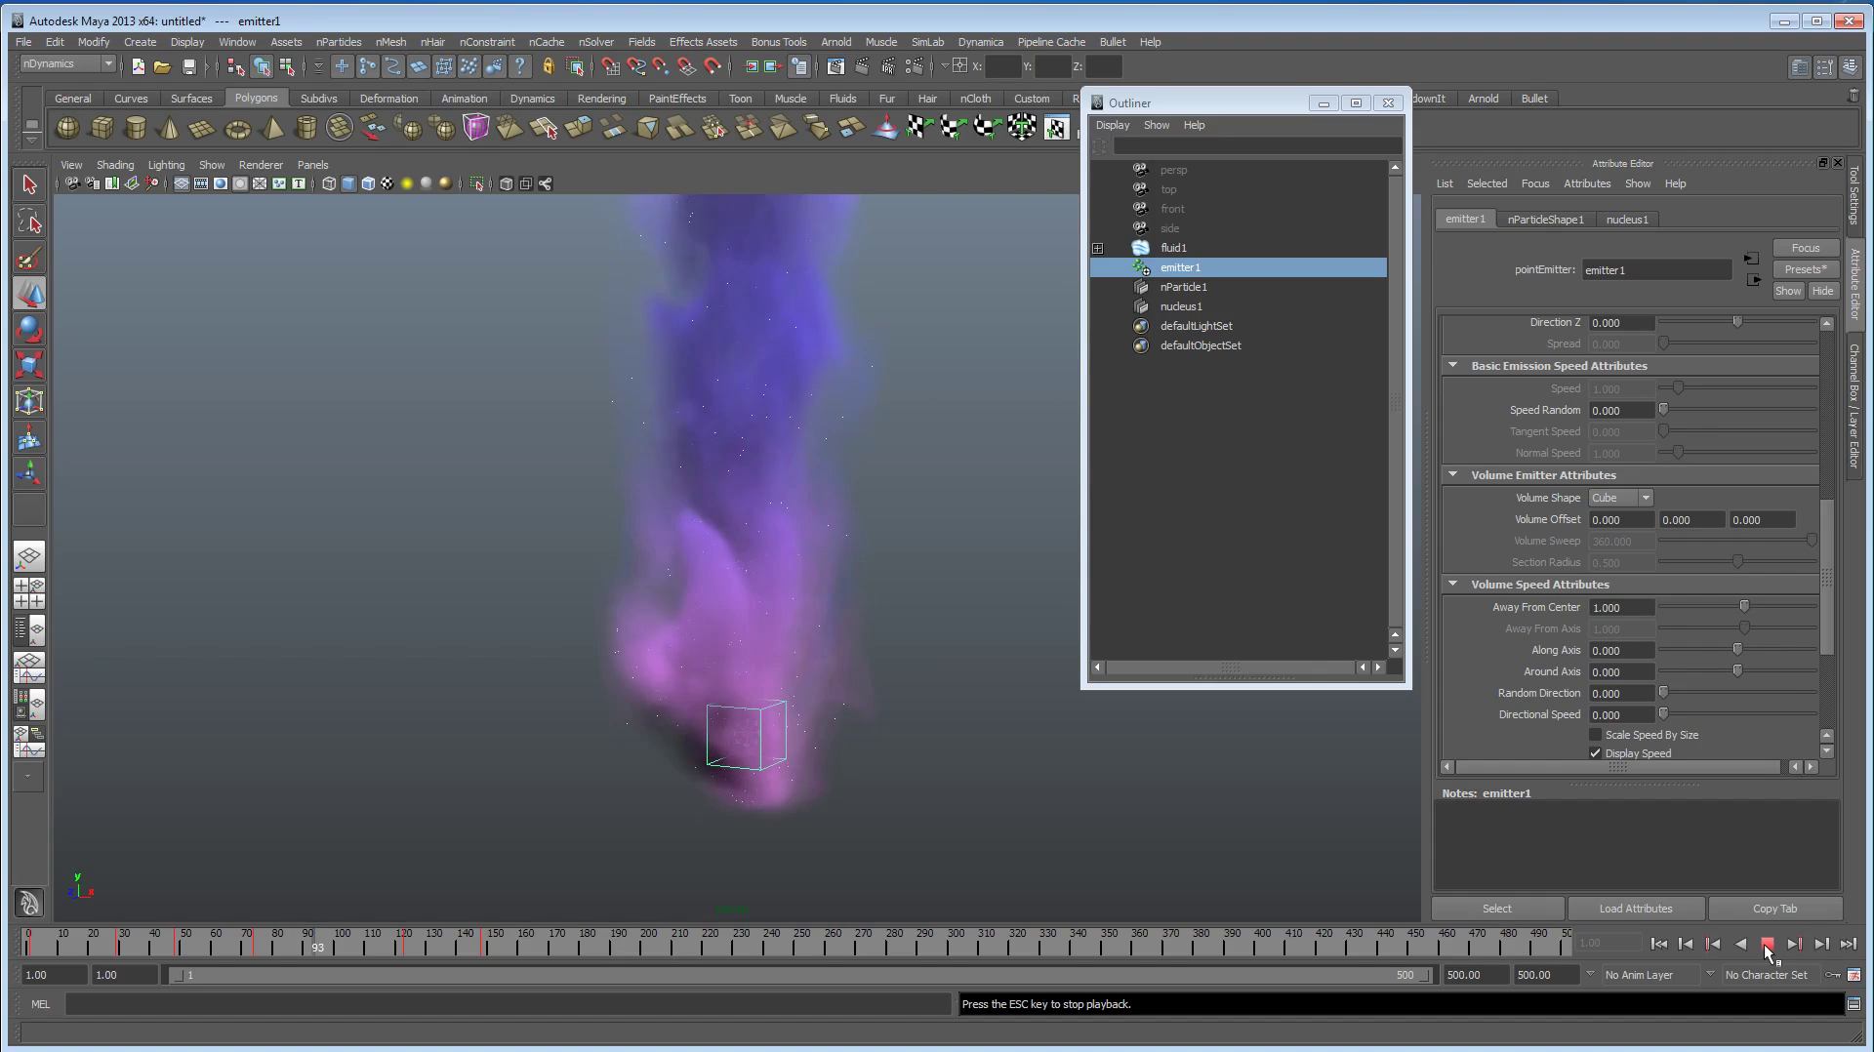
click(1767, 944)
click(1658, 943)
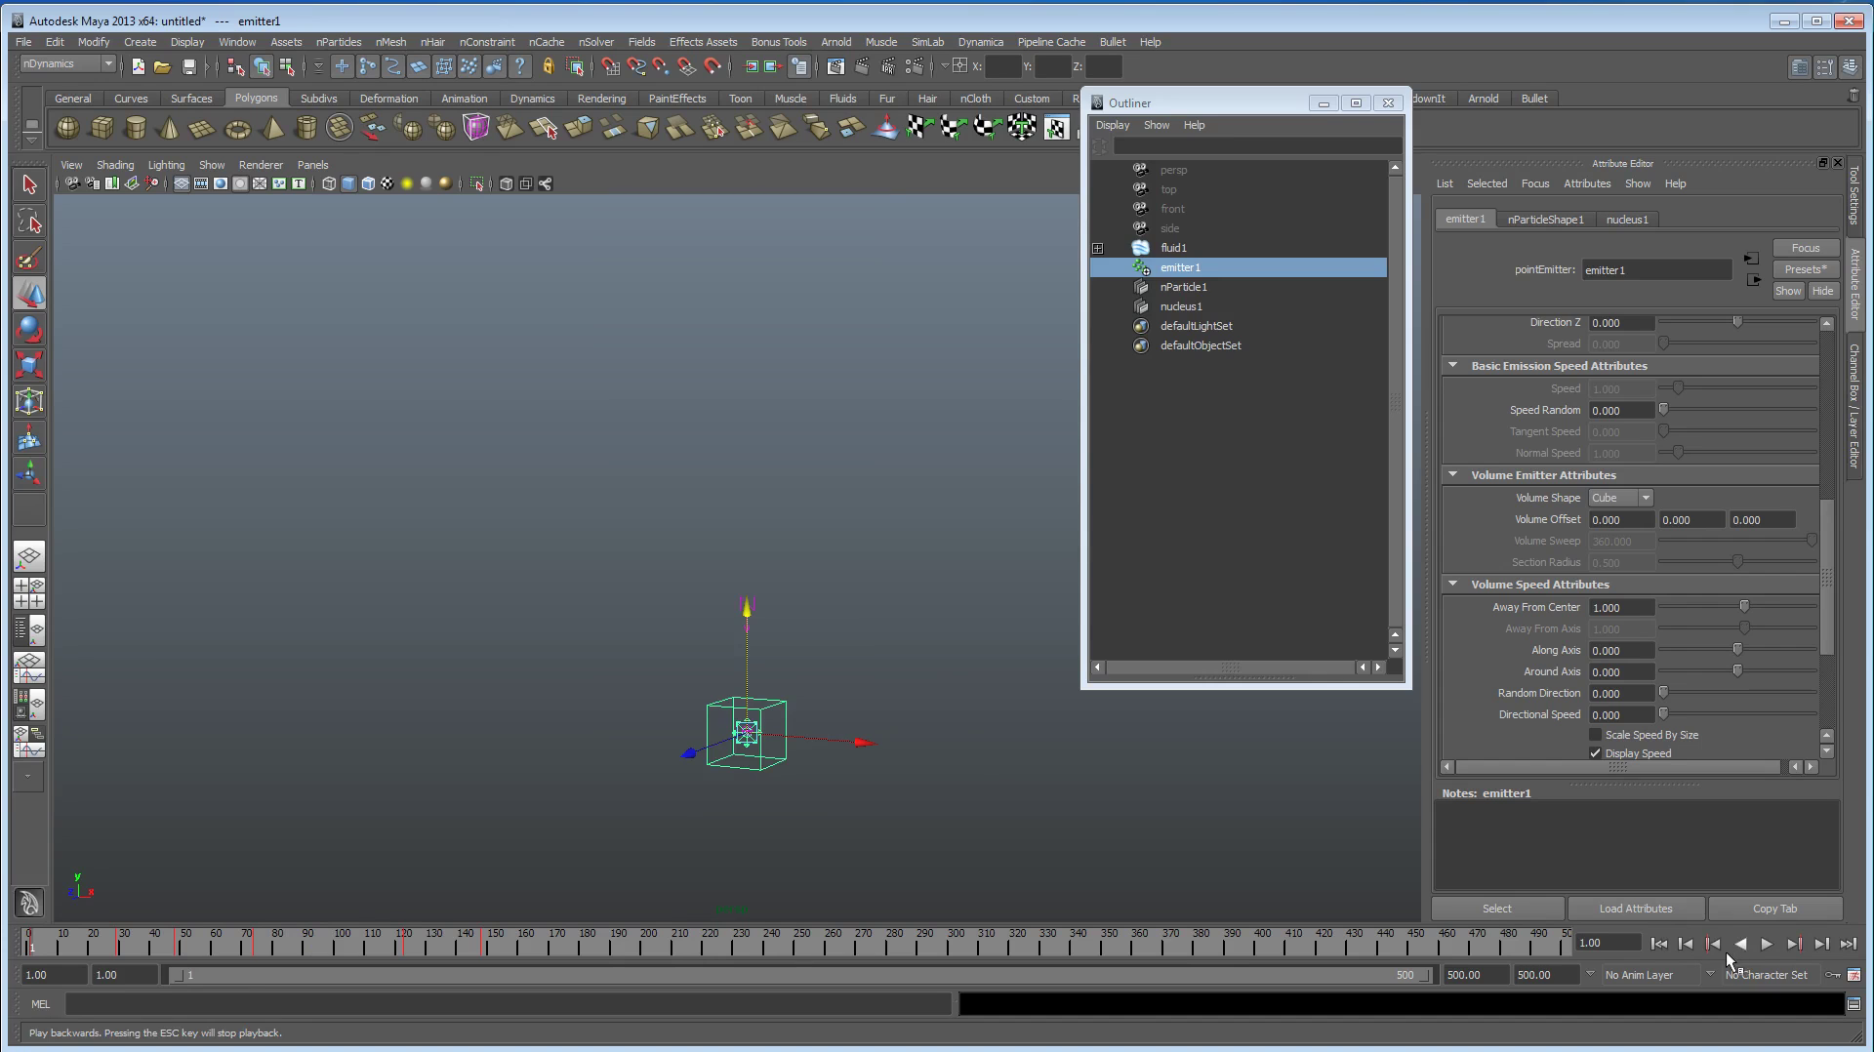
scroll(1726, 495, up, 5)
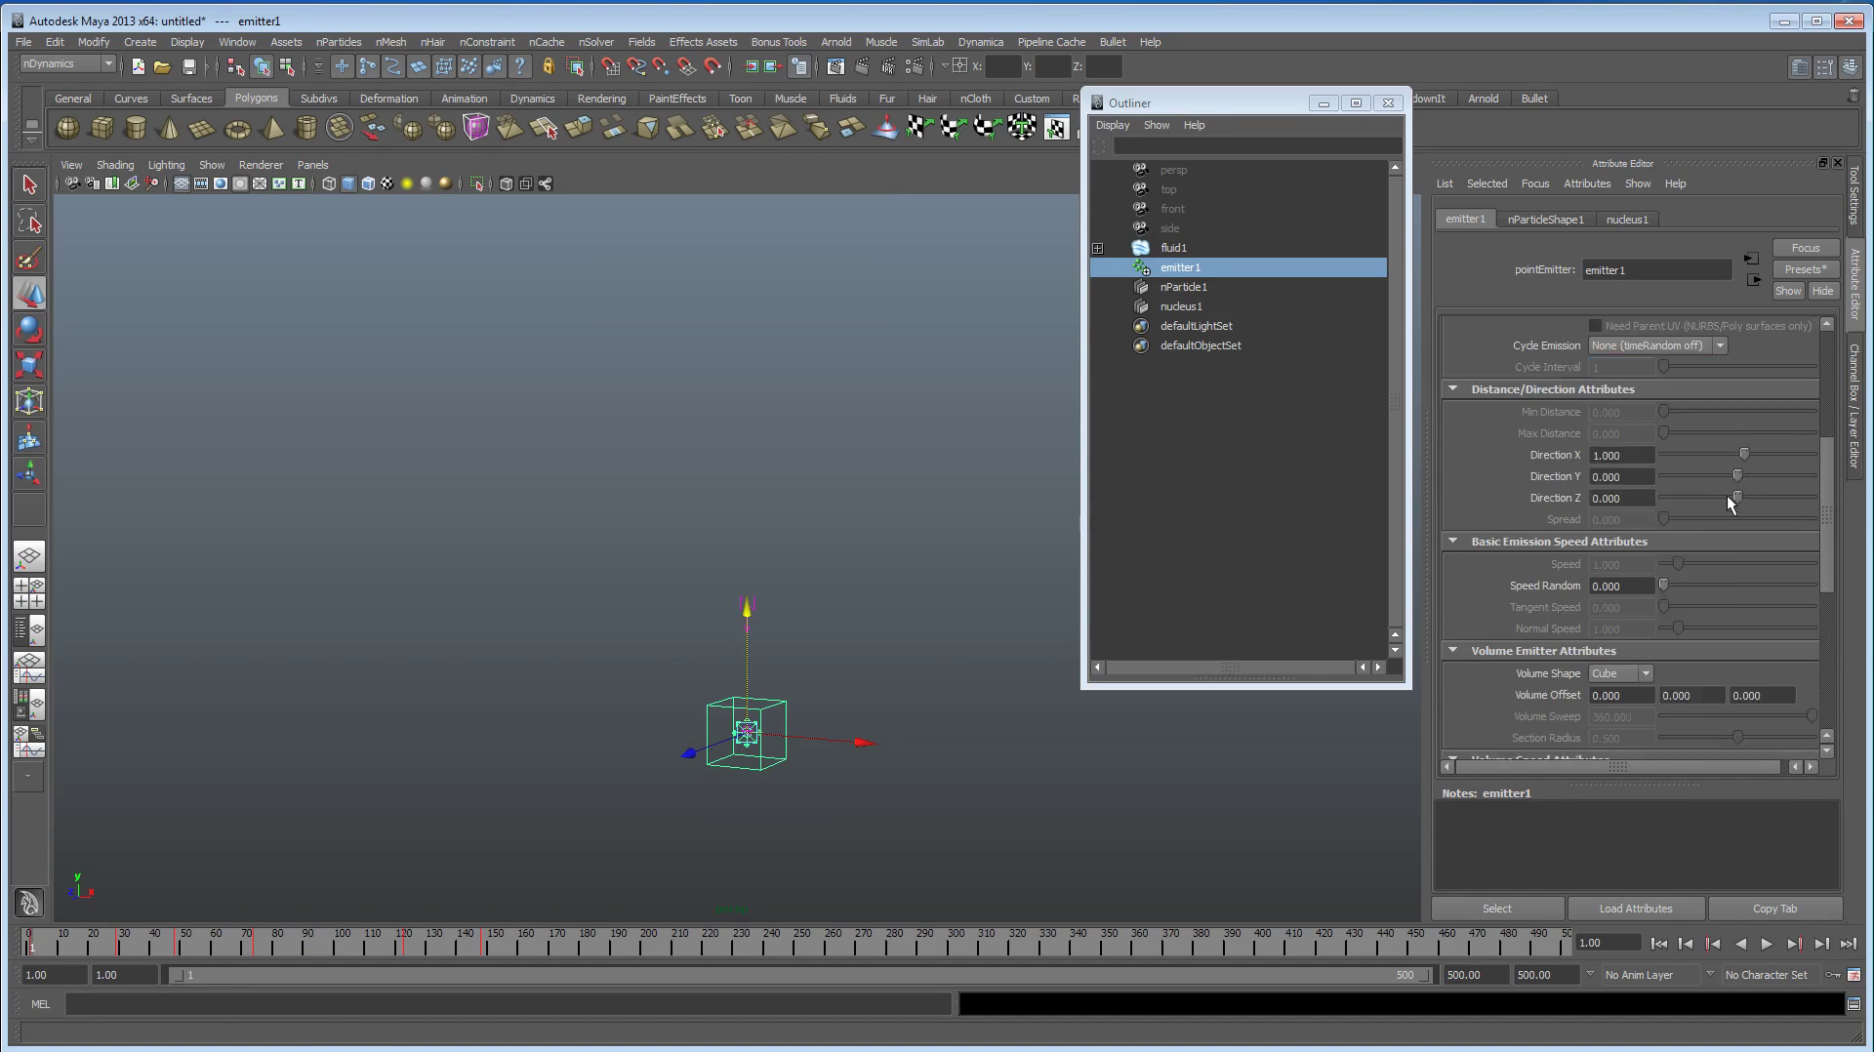
click(1765, 945)
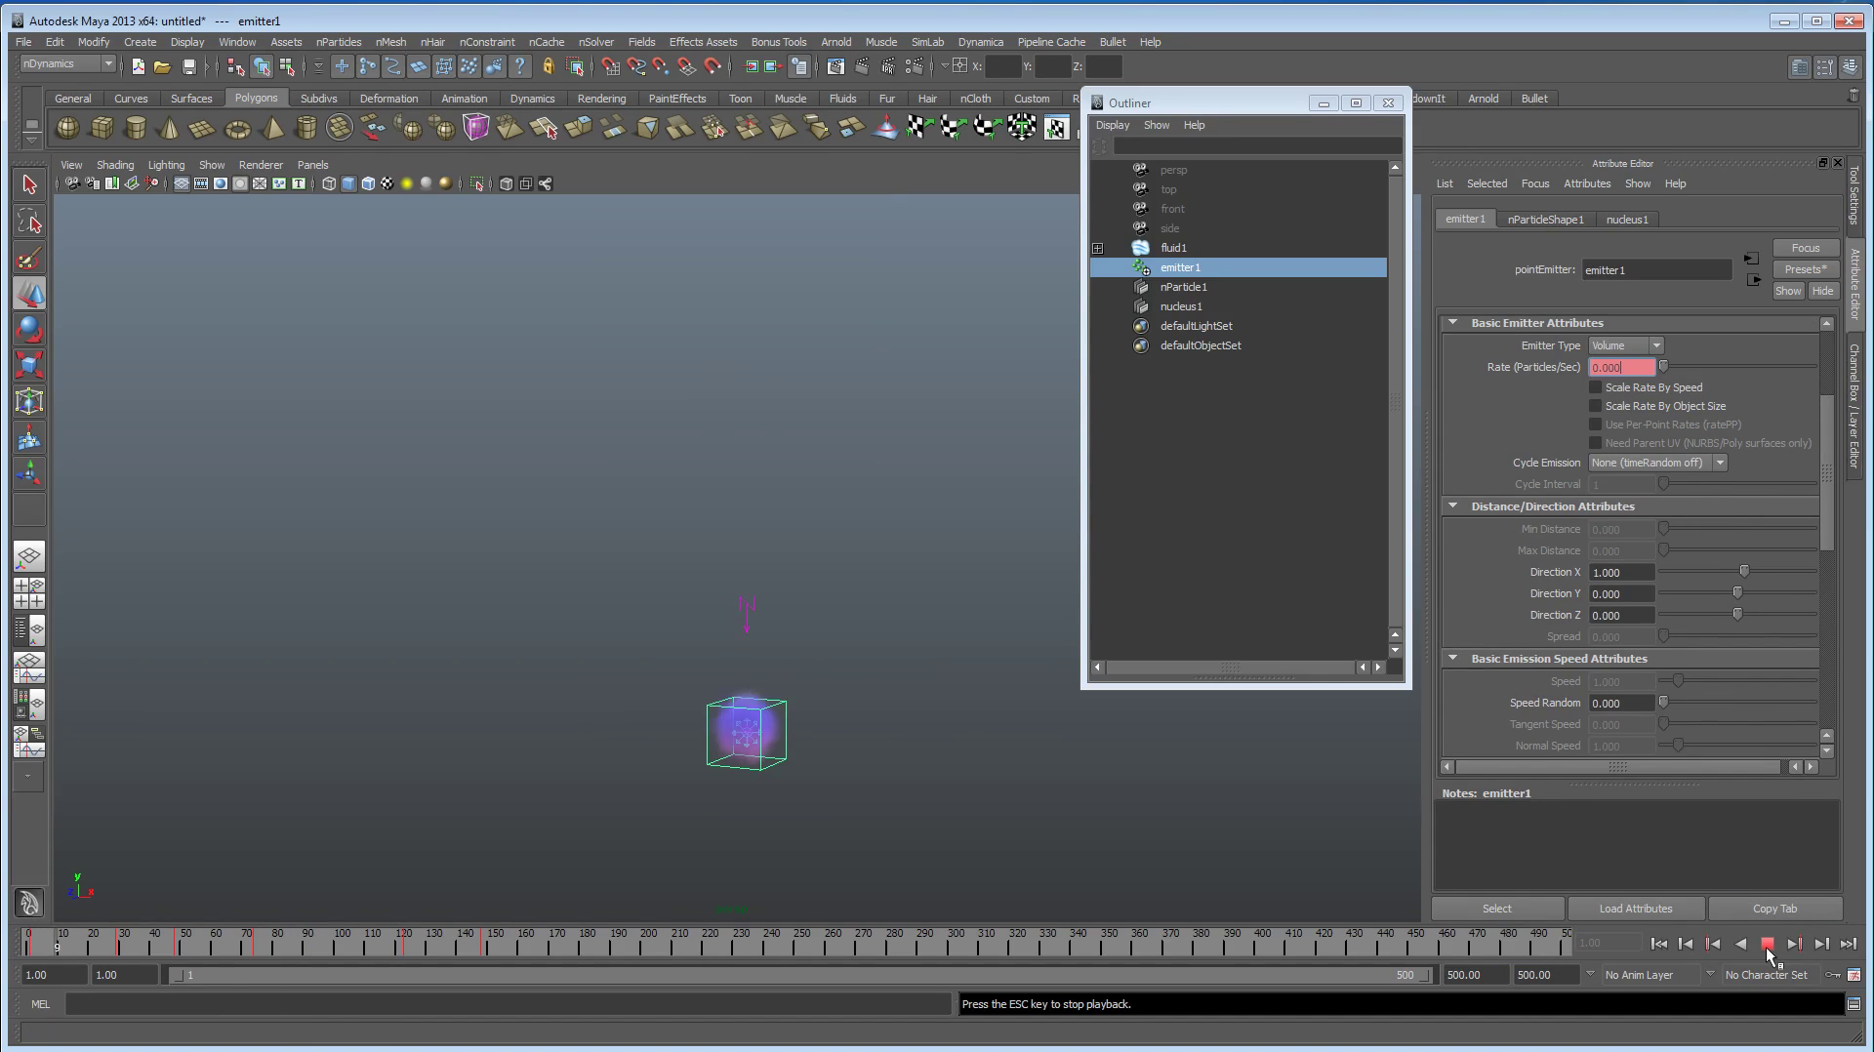
Step: Go to frame 29 and key the emitter's Rate at 0 there
click(1766, 944)
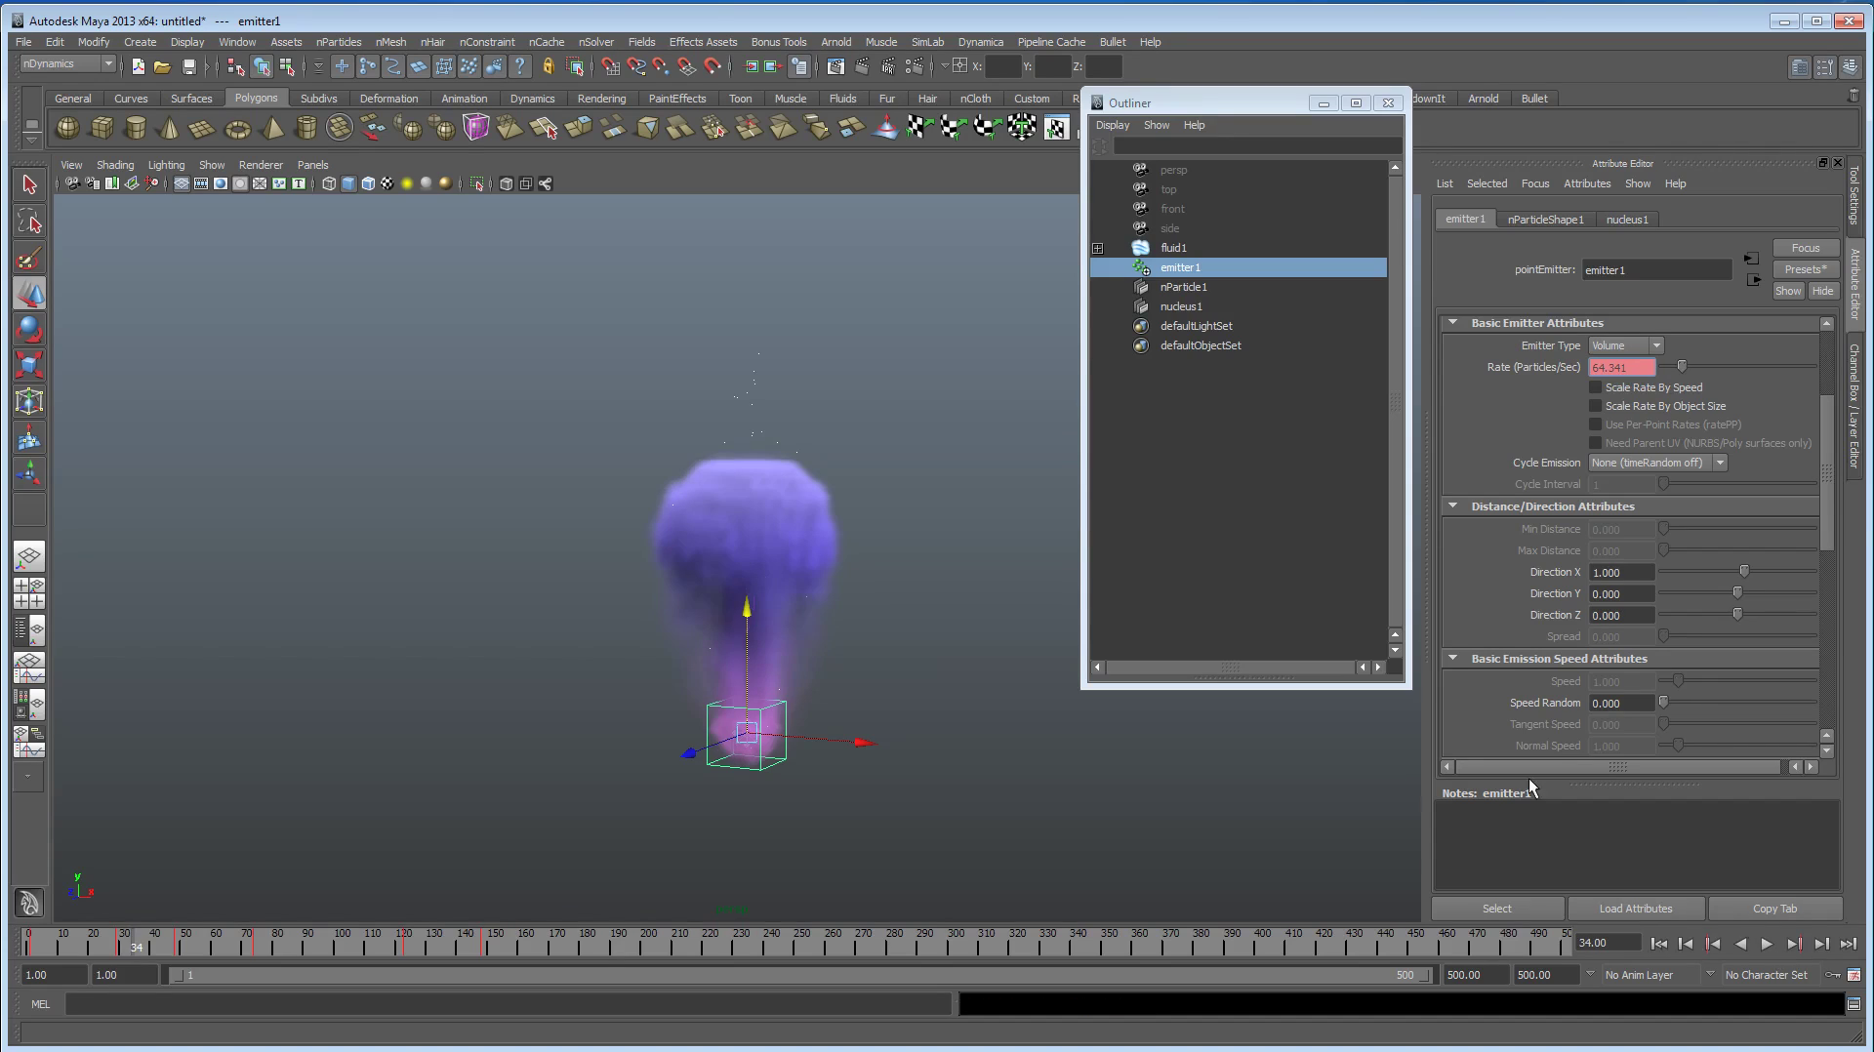
click(119, 944)
right_click(1525, 362)
click(1542, 393)
Step: Replay the simulation from frame 1, moving the camera to follow the rising purple puff
click(1659, 944)
click(1767, 944)
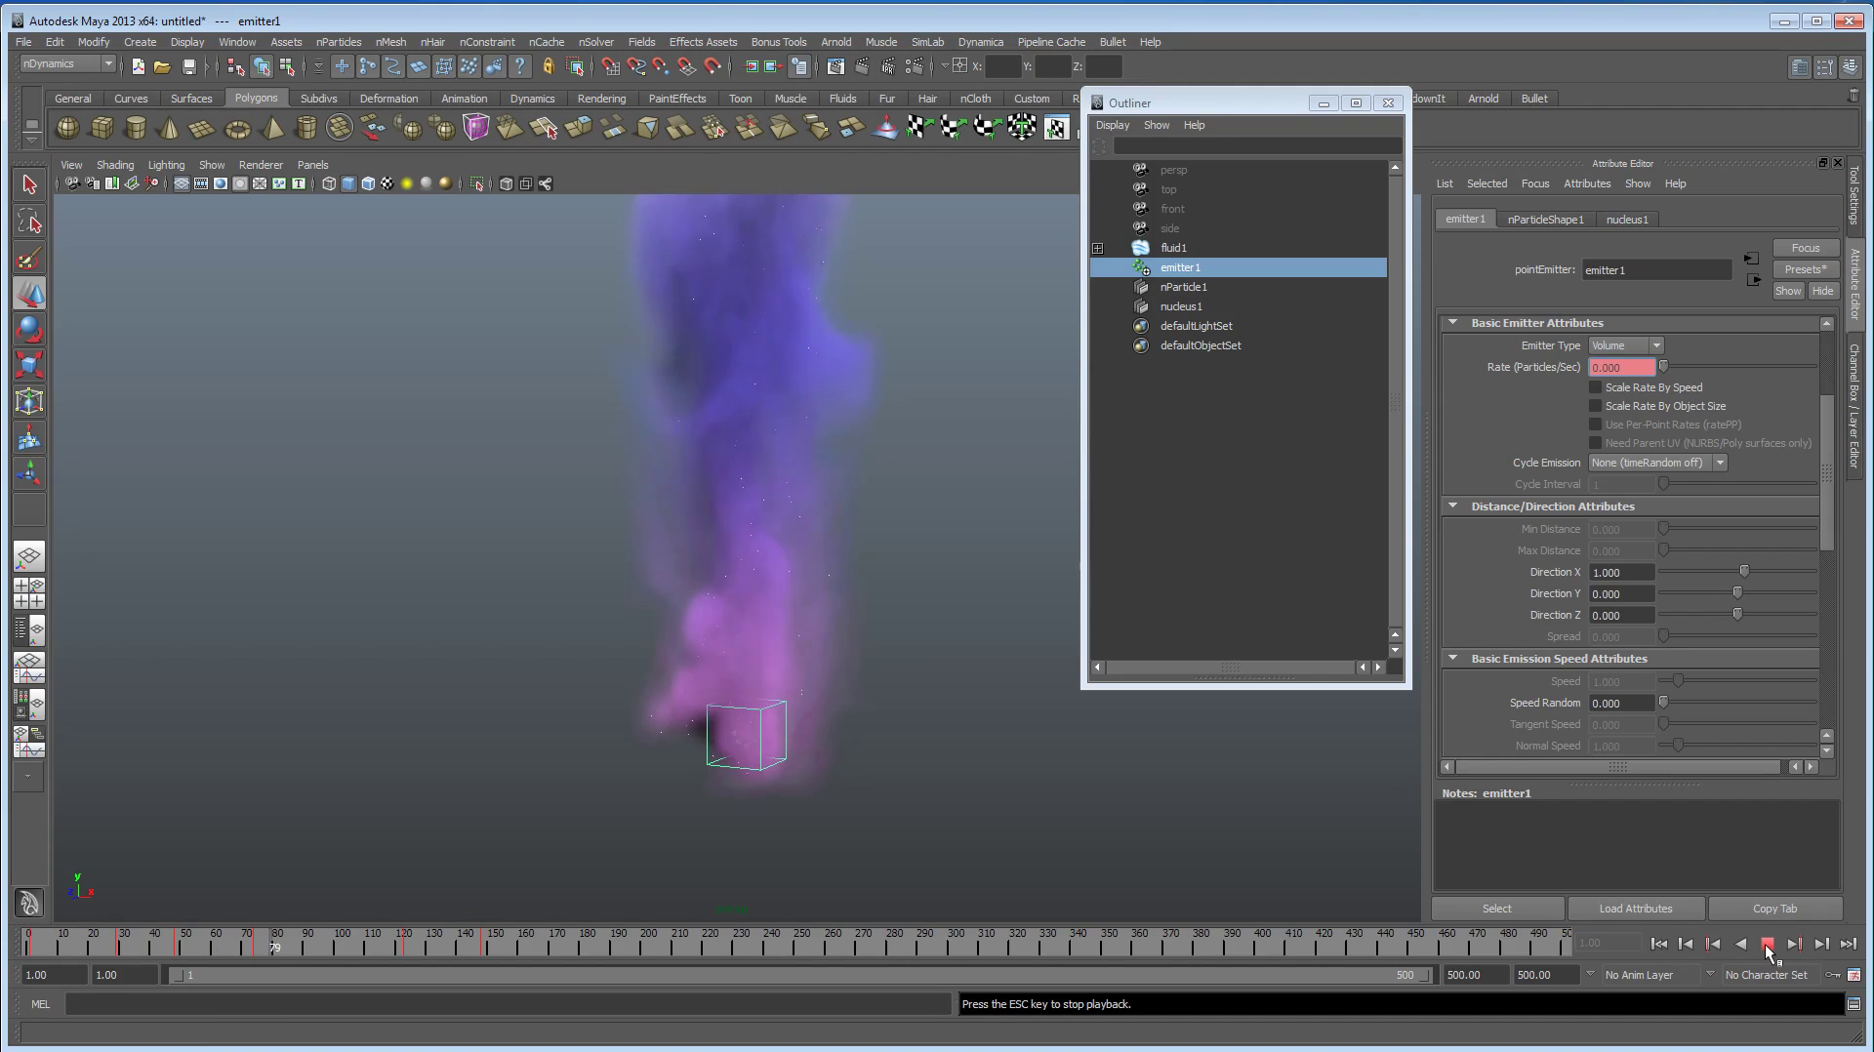
alt+drag(864, 605, 787, 582)
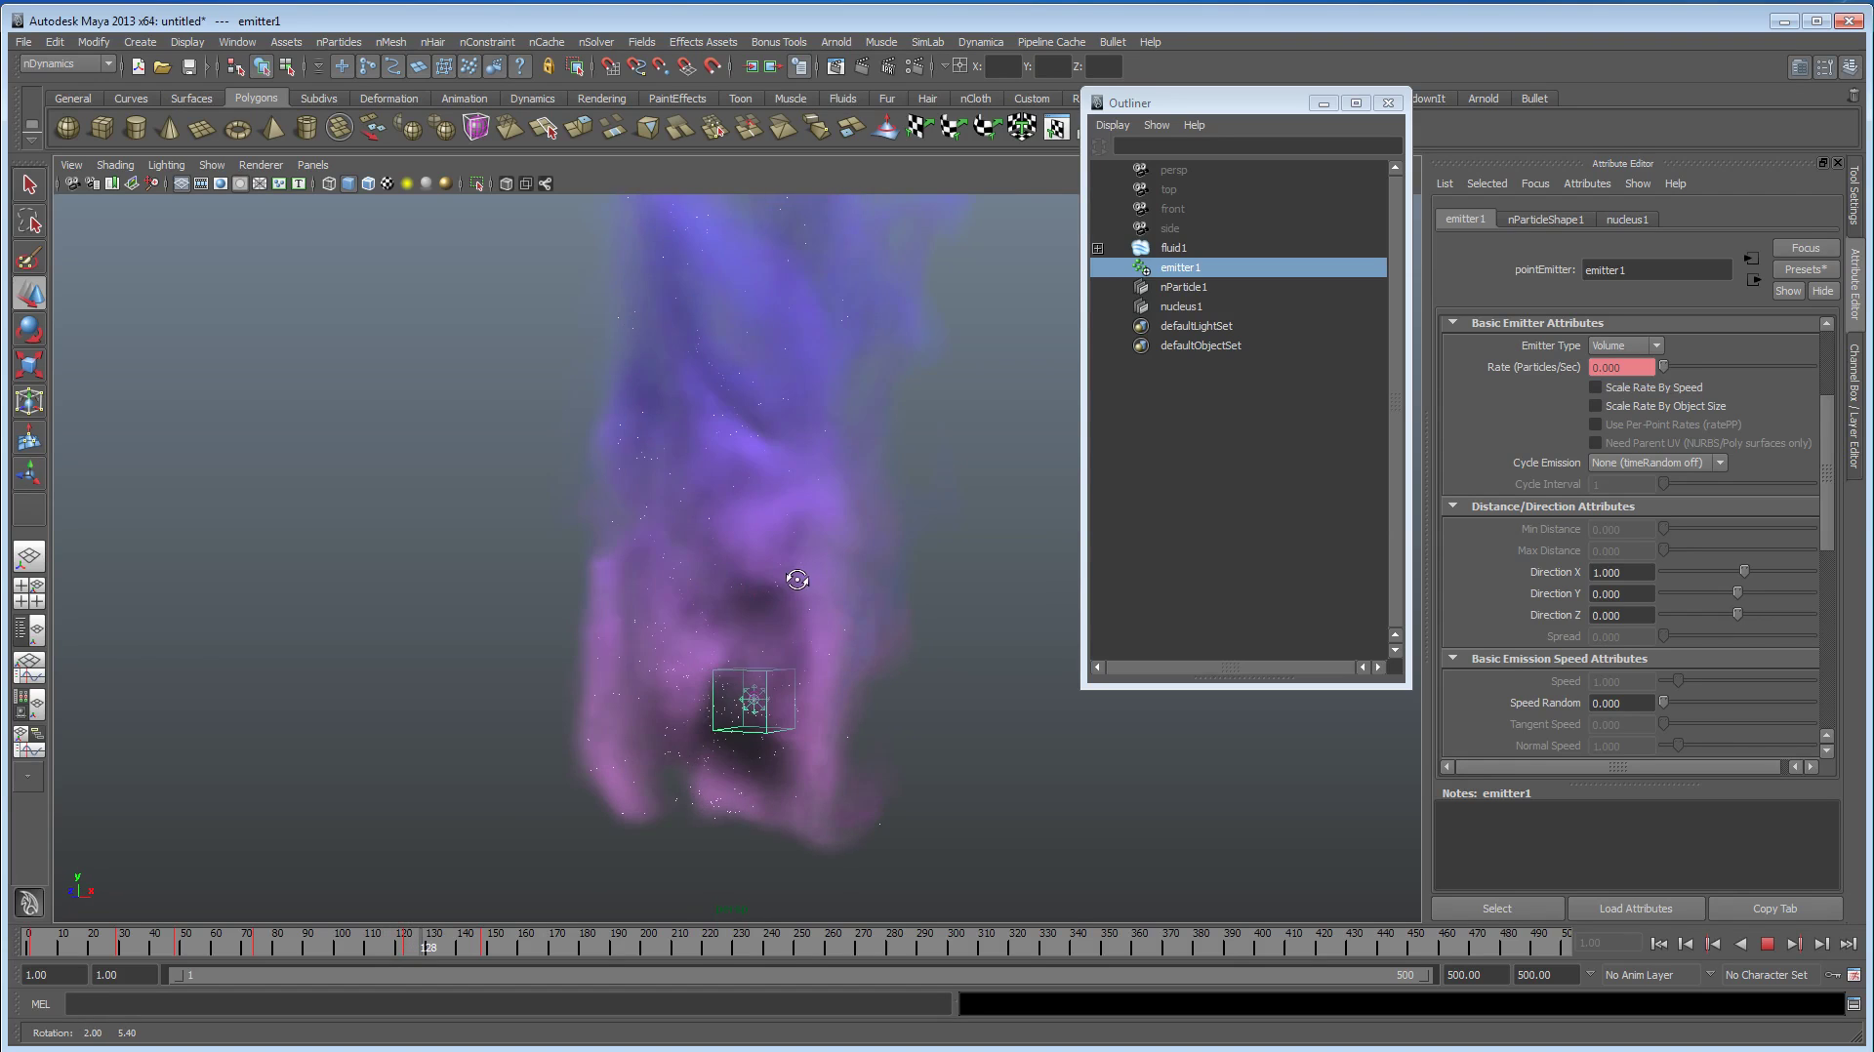
alt+right_drag(787, 582, 623, 626)
alt+middle_drag(622, 626, 1003, 524)
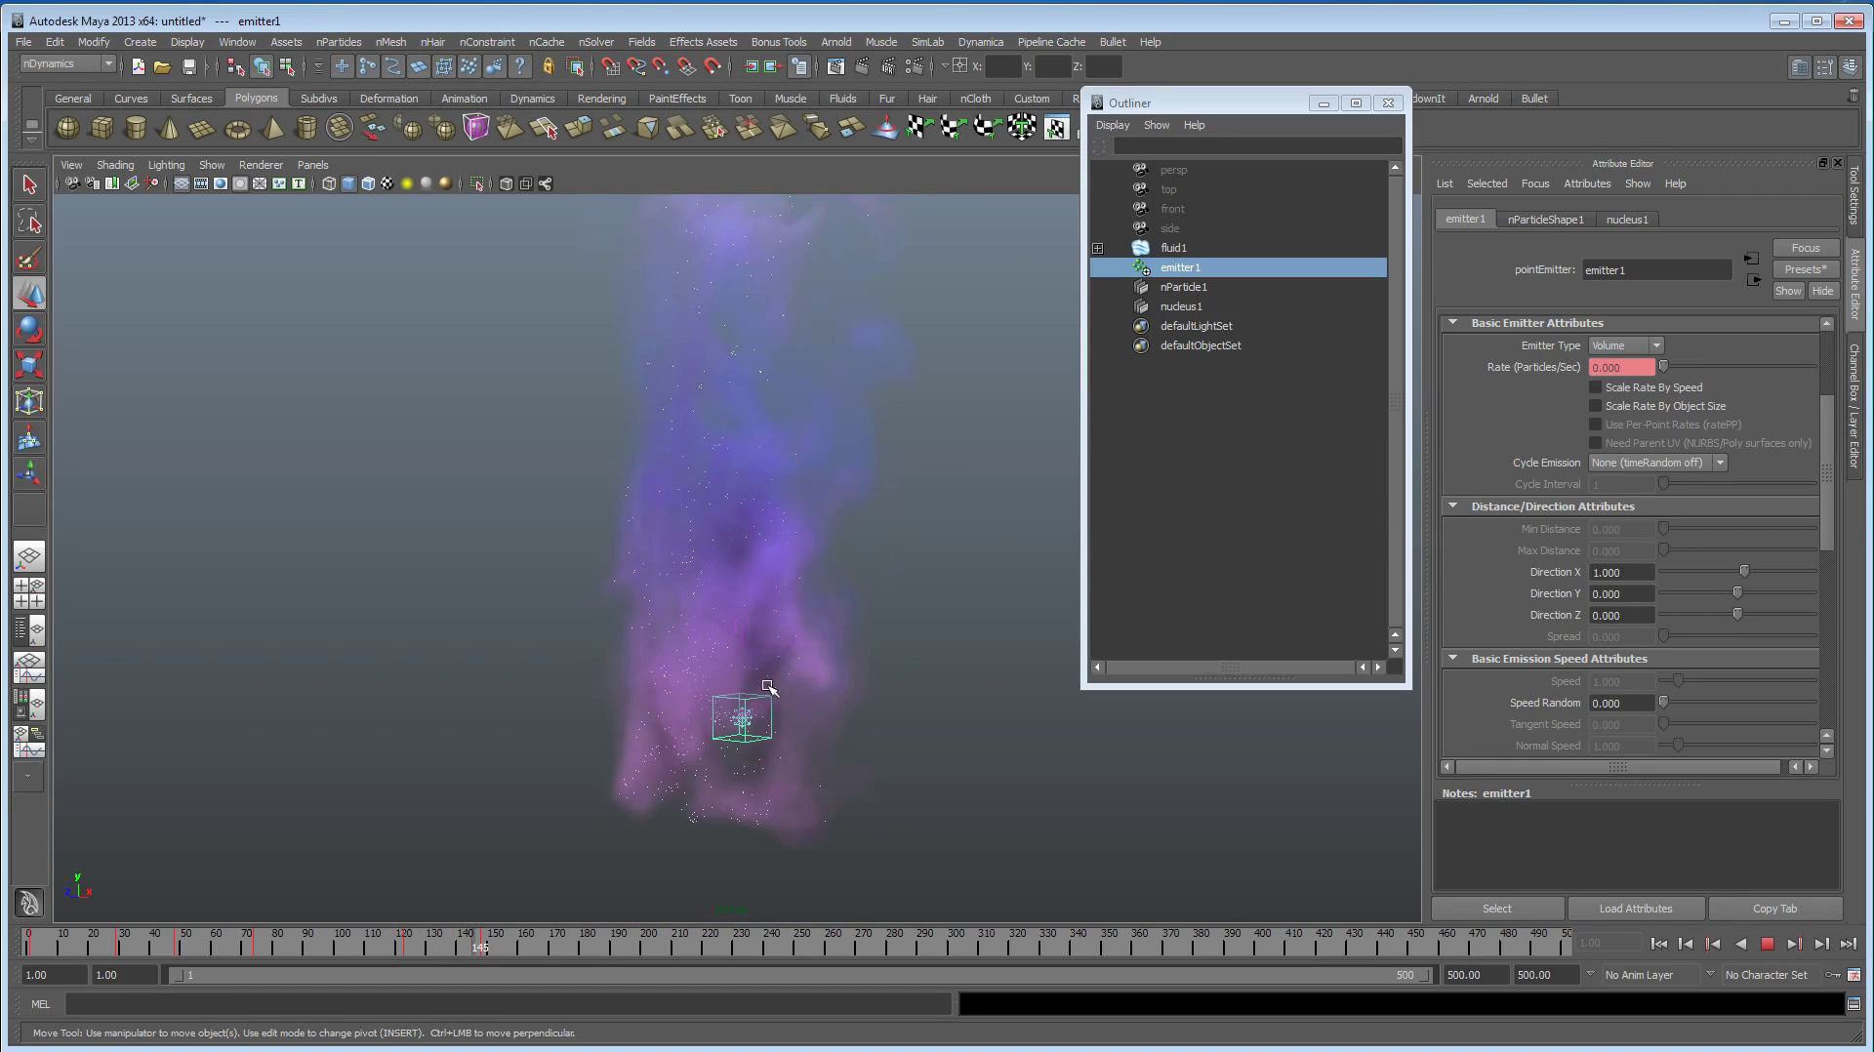
alt+middle_drag(783, 687, 795, 646)
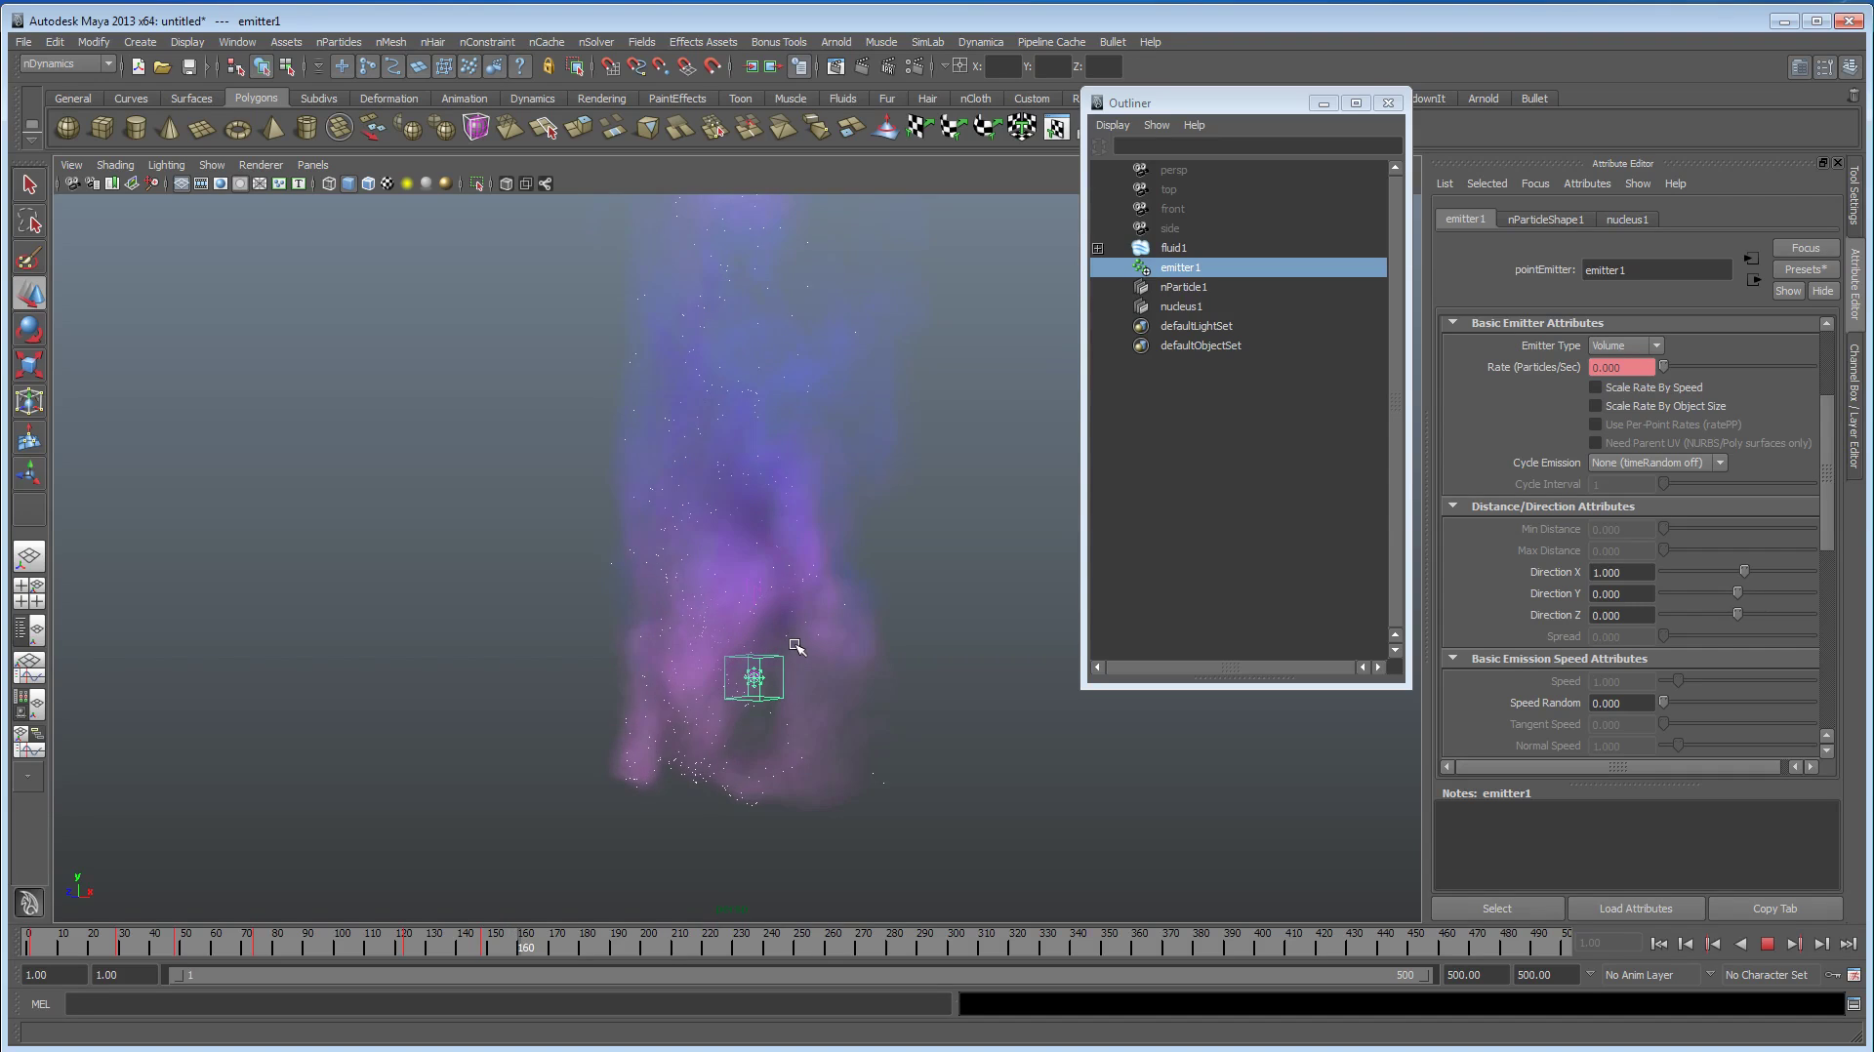
click(1766, 944)
click(1658, 943)
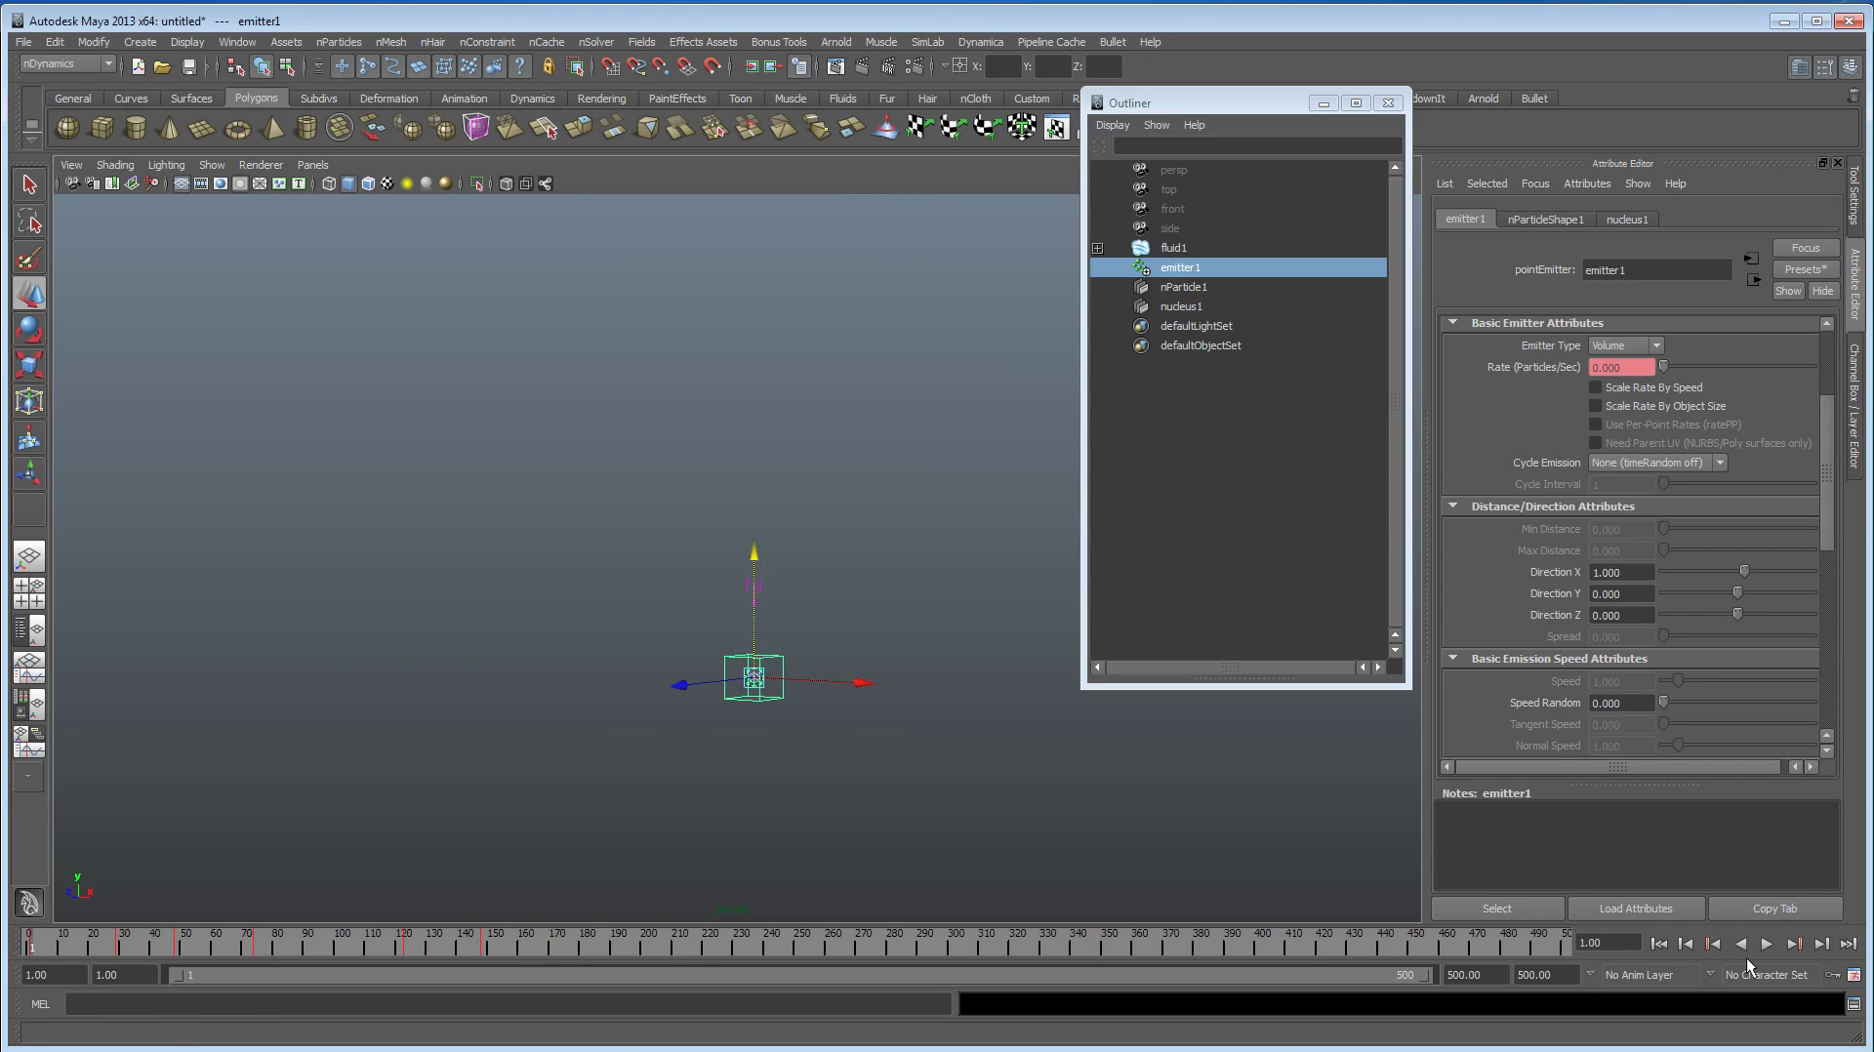
click(1766, 944)
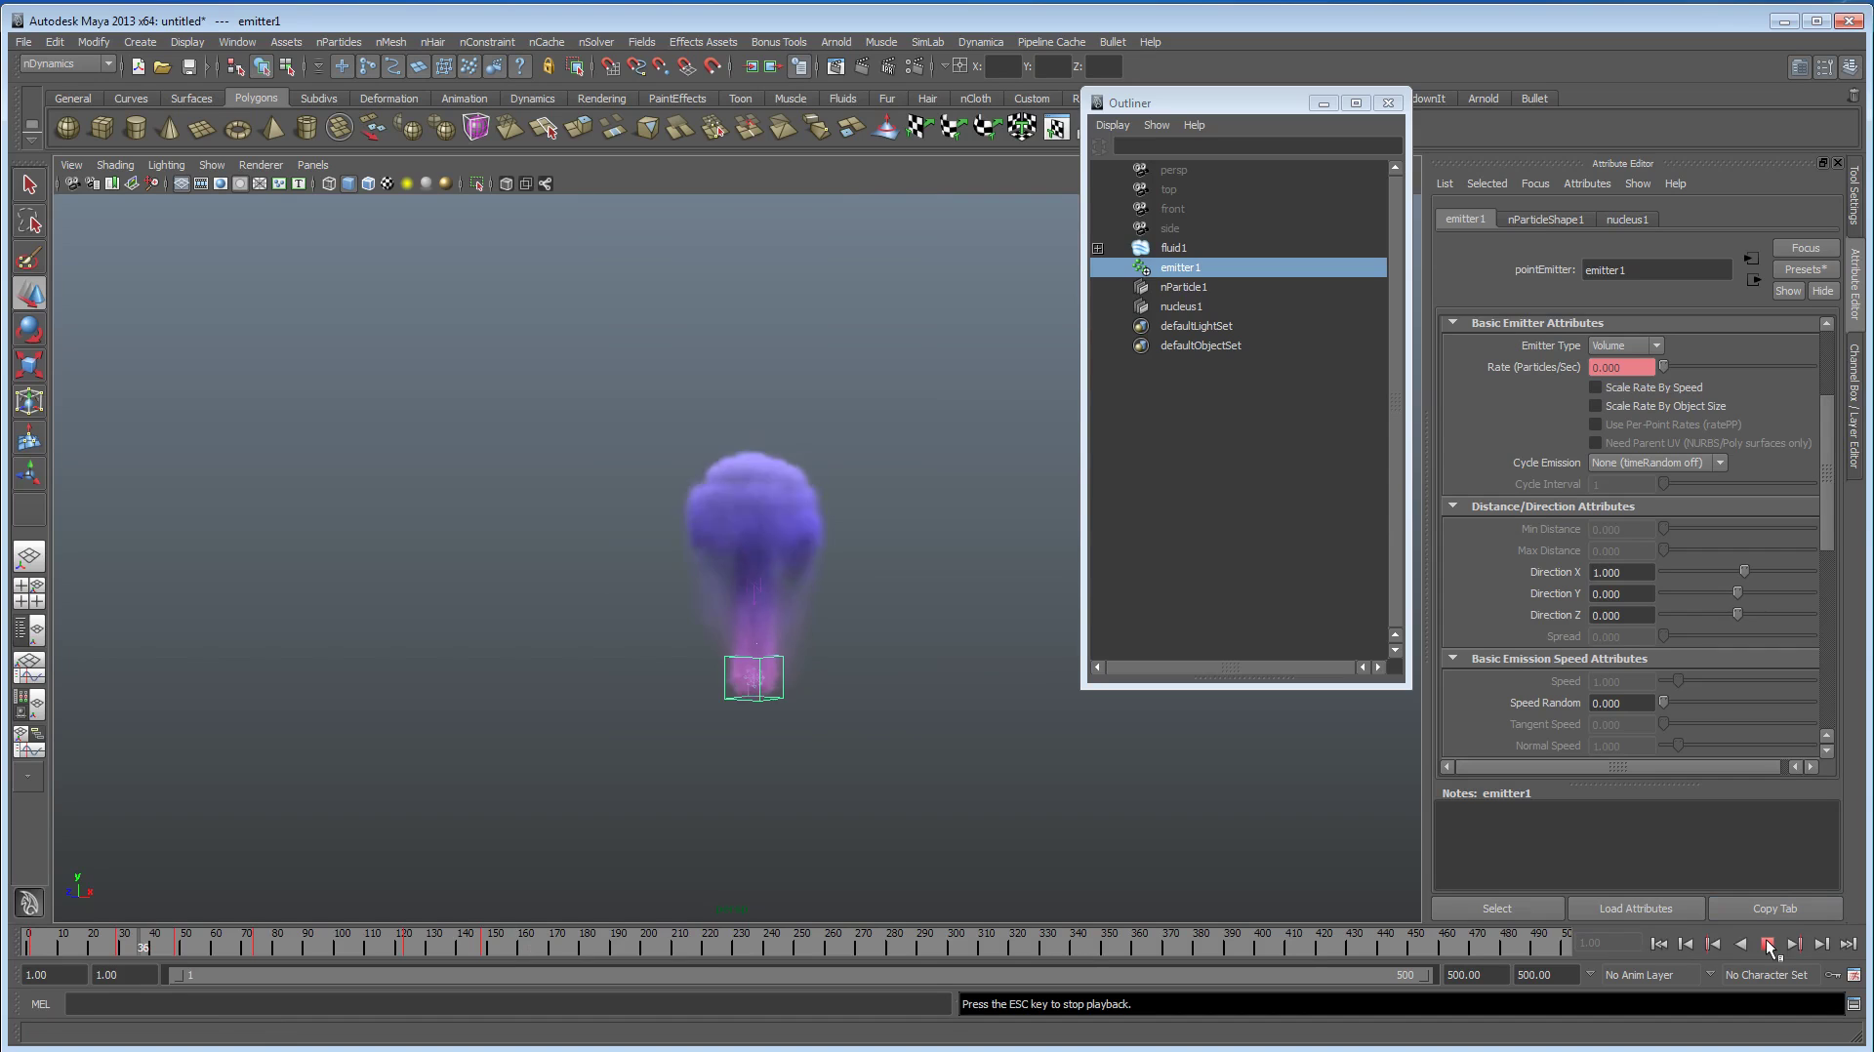
Step: Stop at frame 61, enlarge the plume in view, and reselect emitter1 via the Outliner
click(1766, 944)
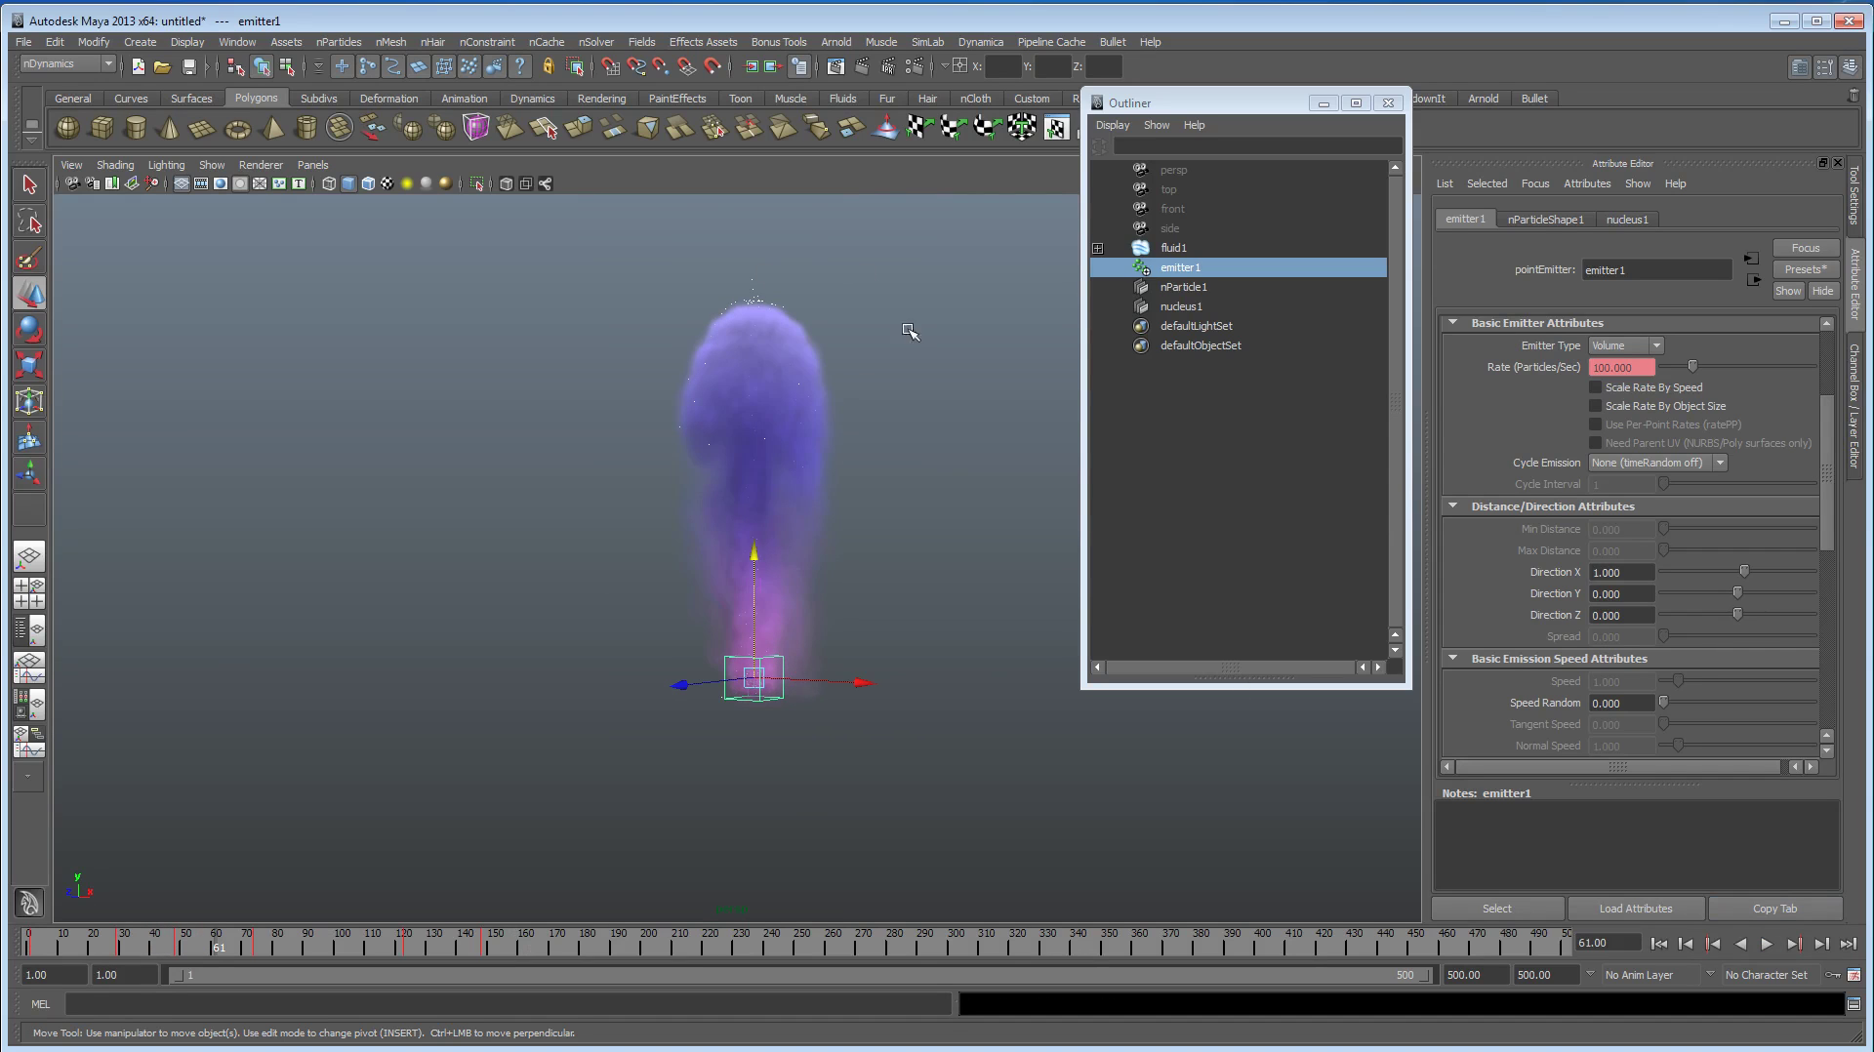
scroll(1554, 583, down, 3)
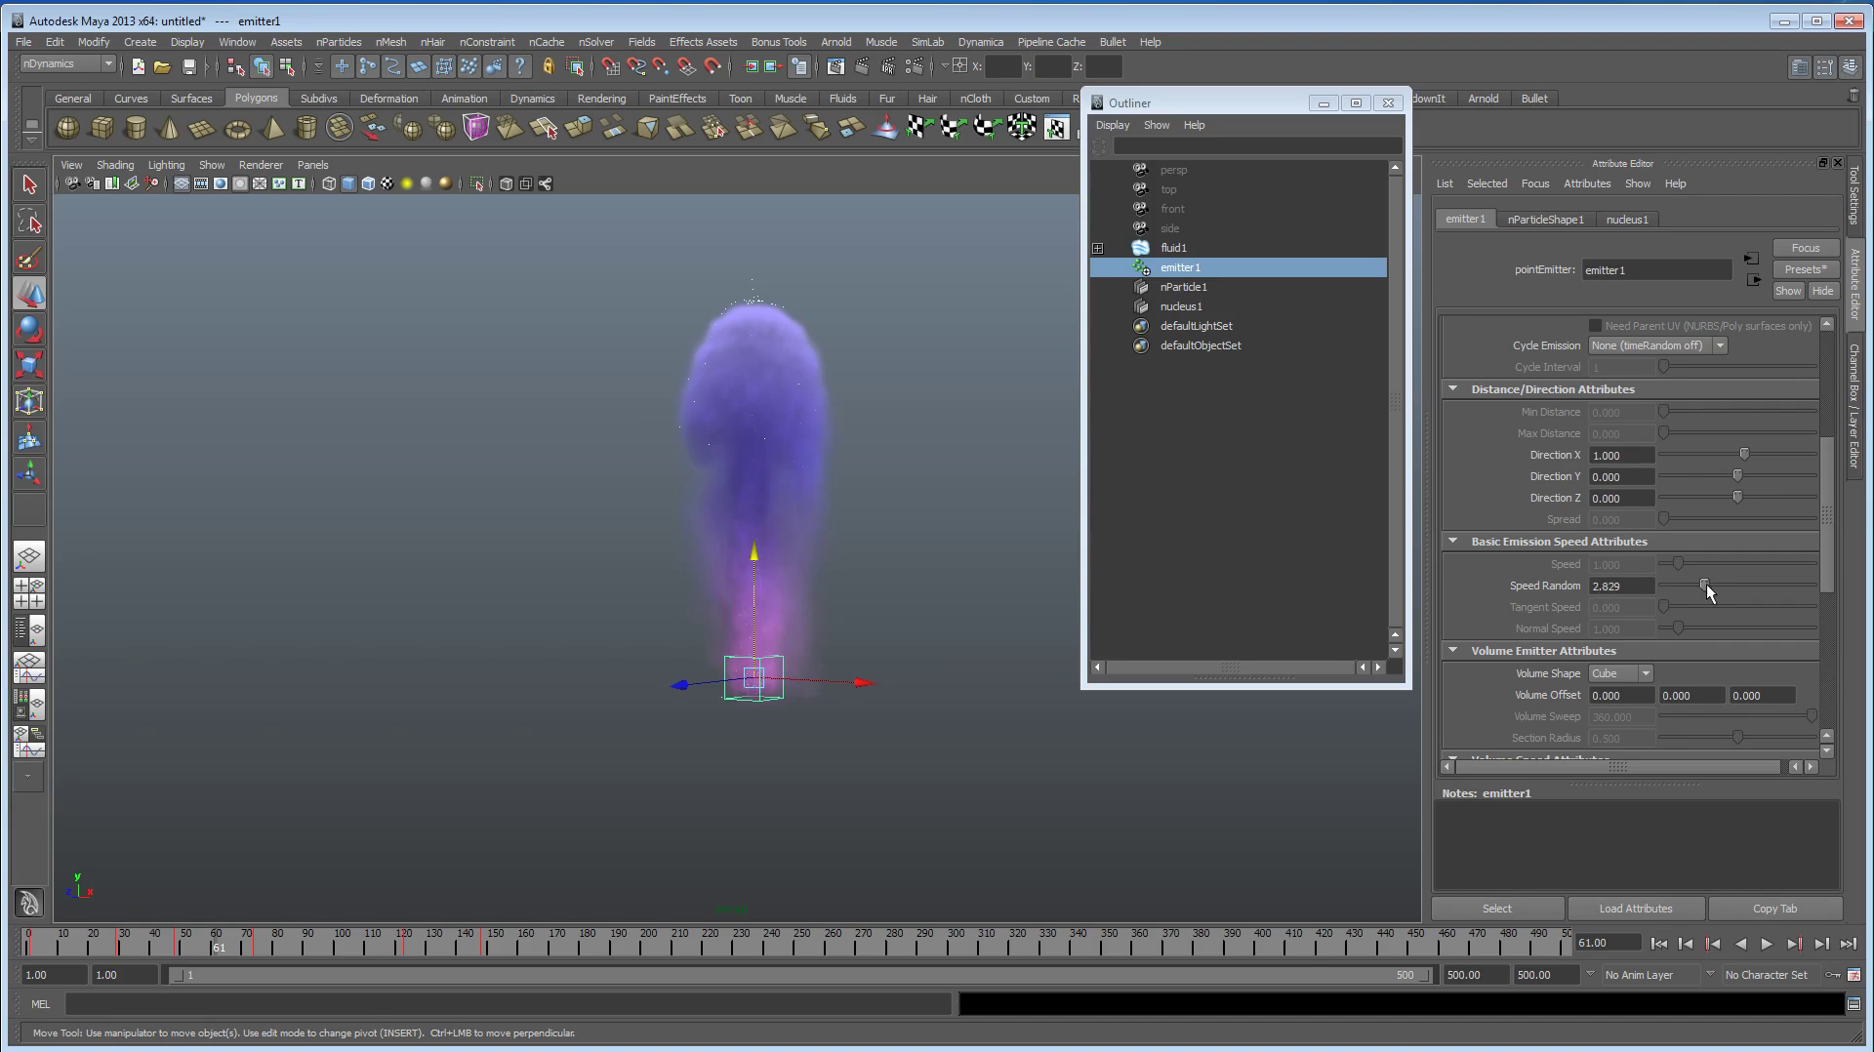
alt+drag(847, 392, 792, 635)
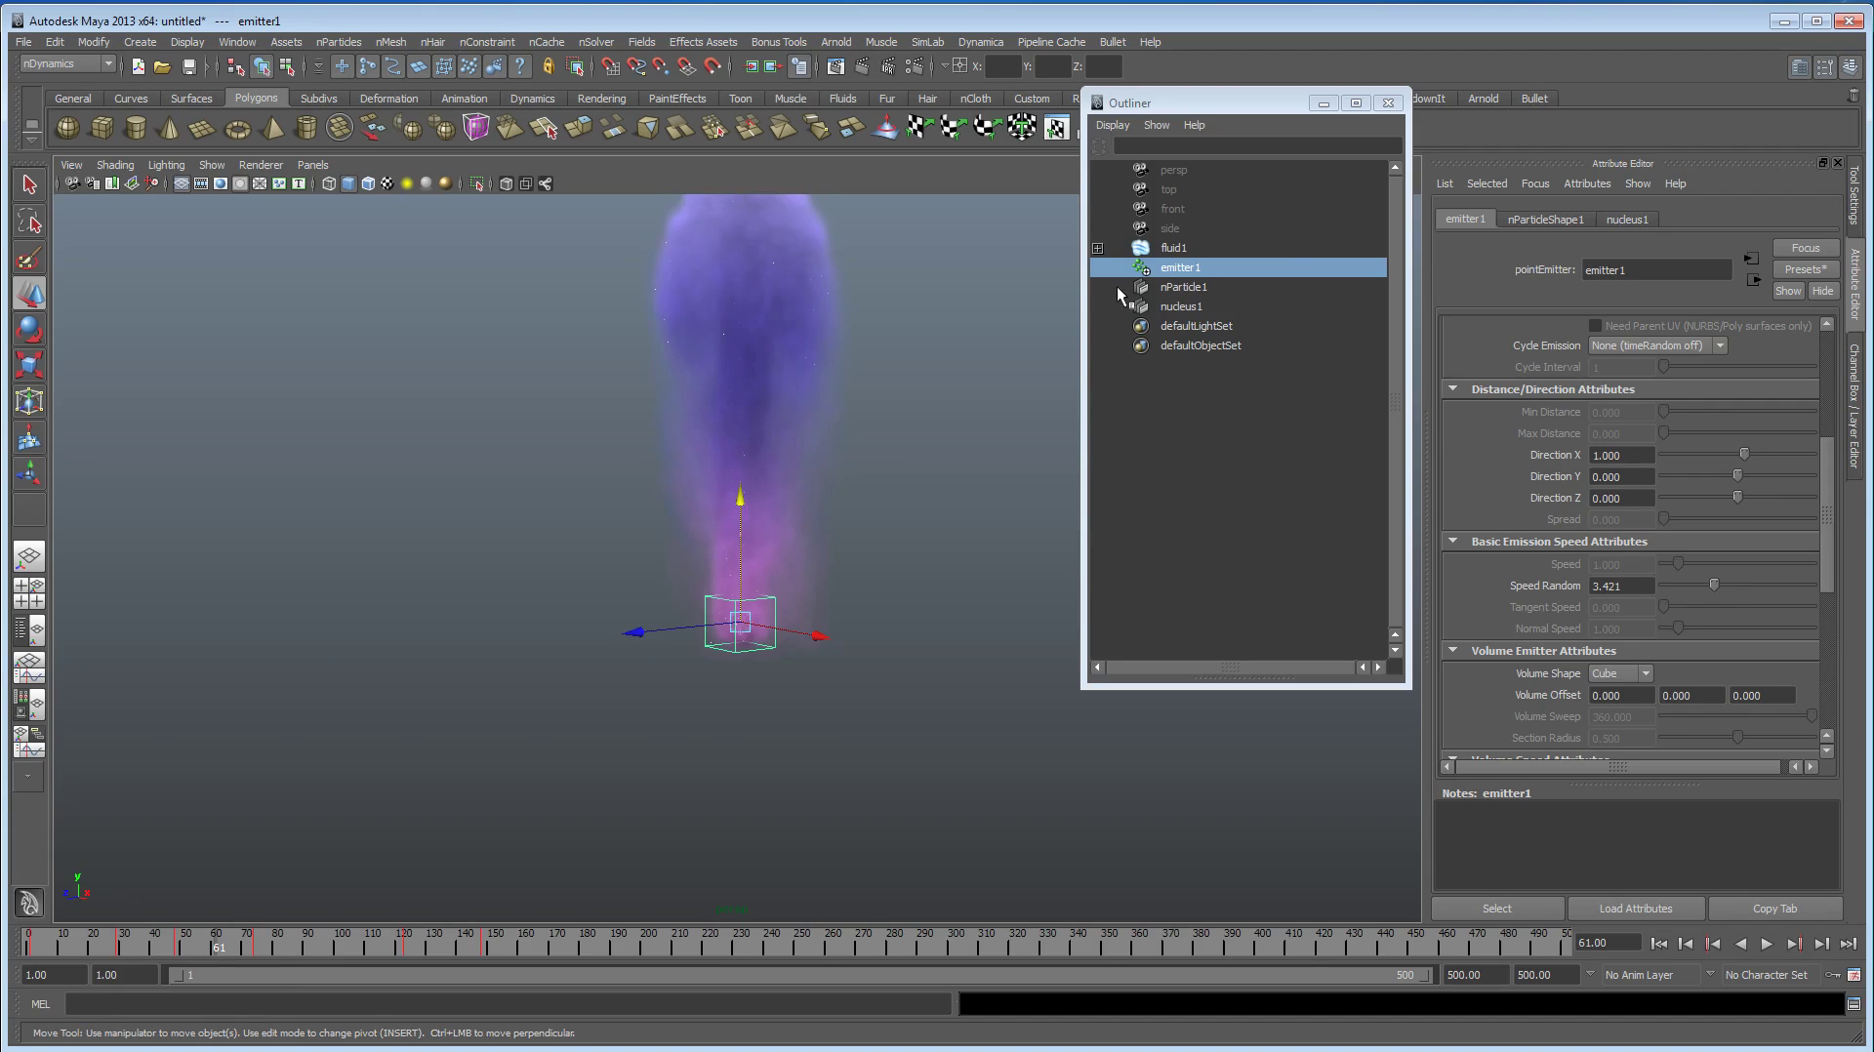
click(1184, 287)
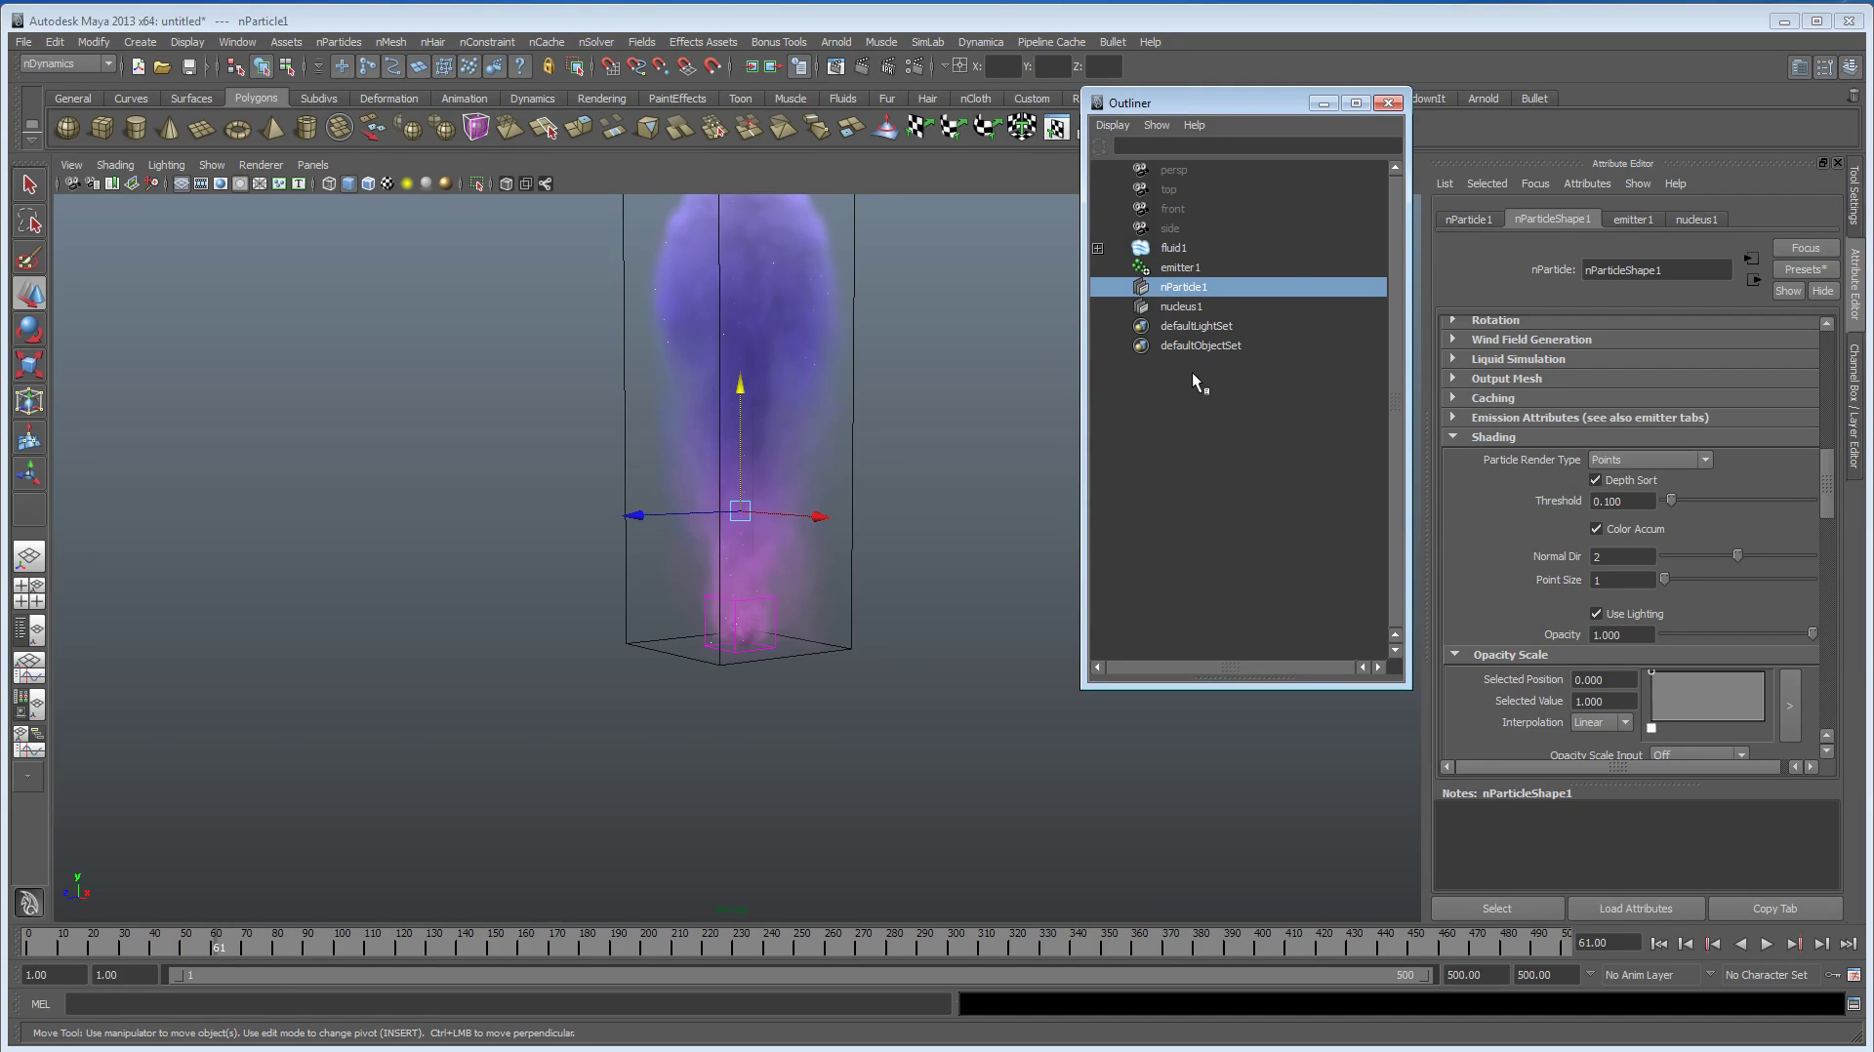
click(1174, 268)
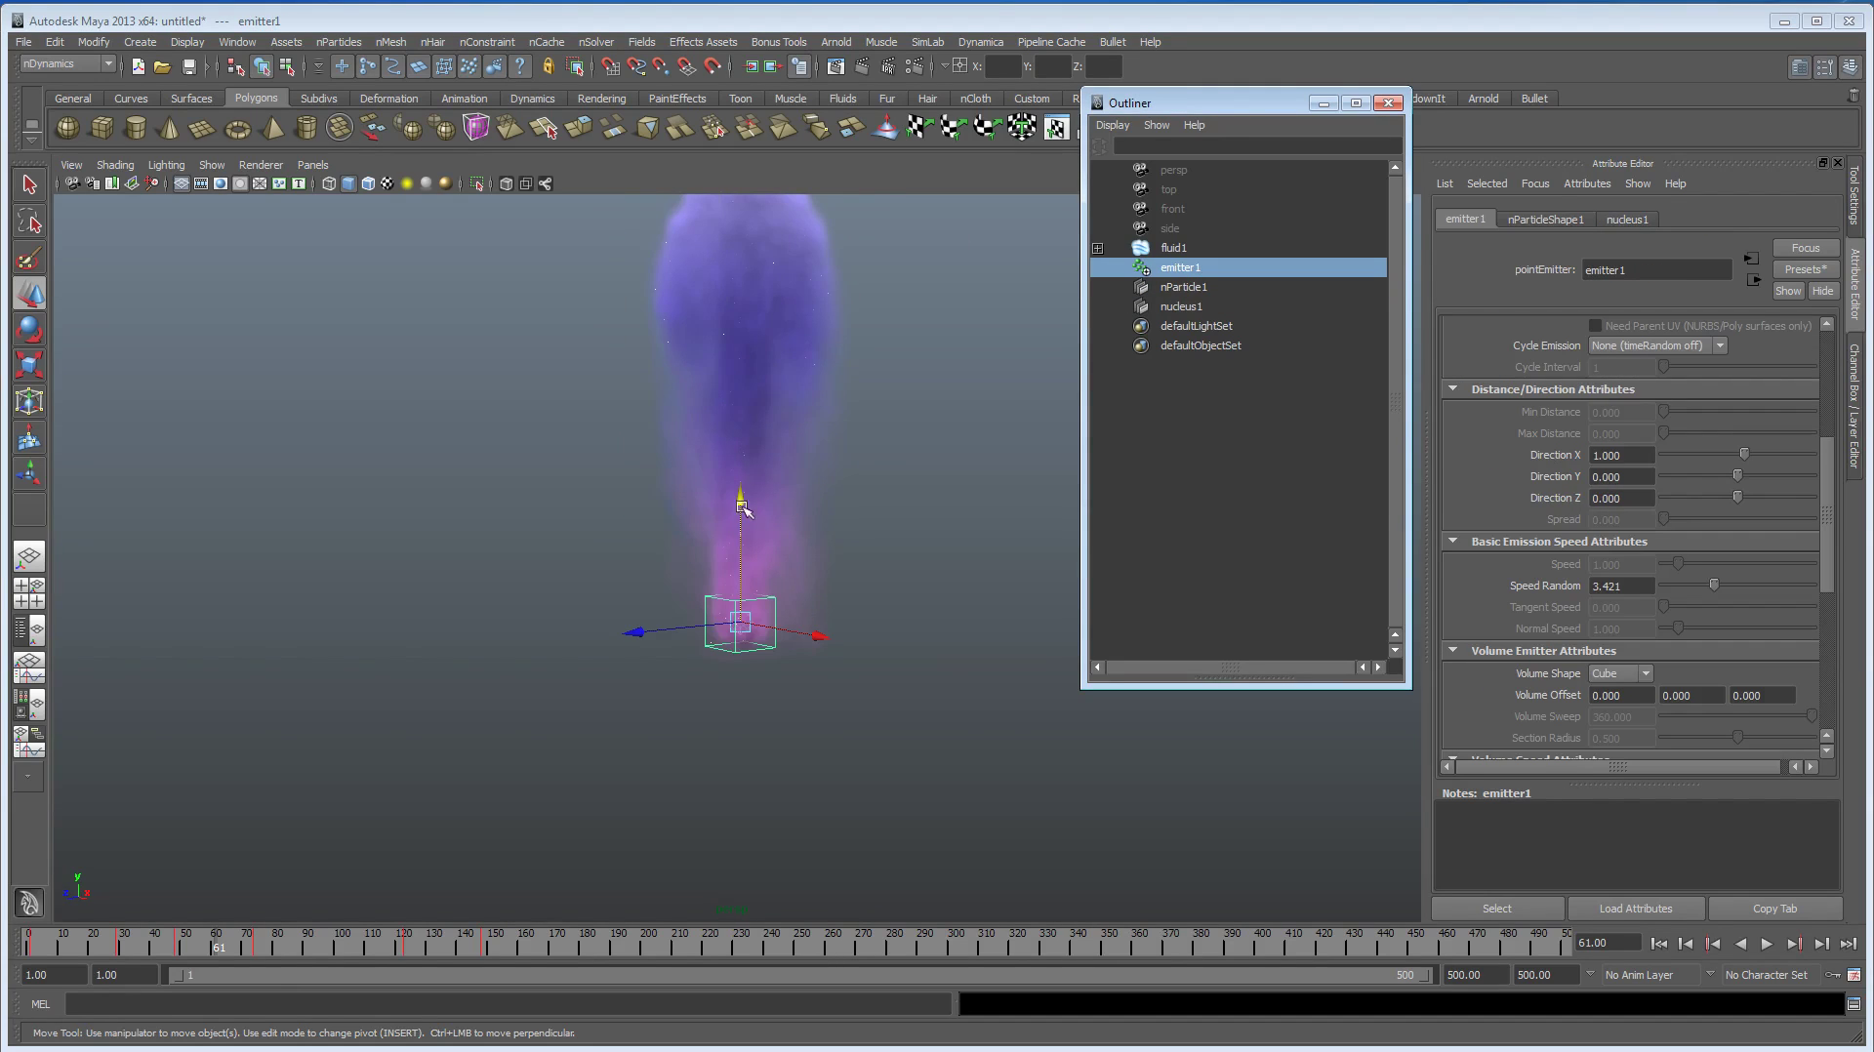
drag(739, 501, 740, 504)
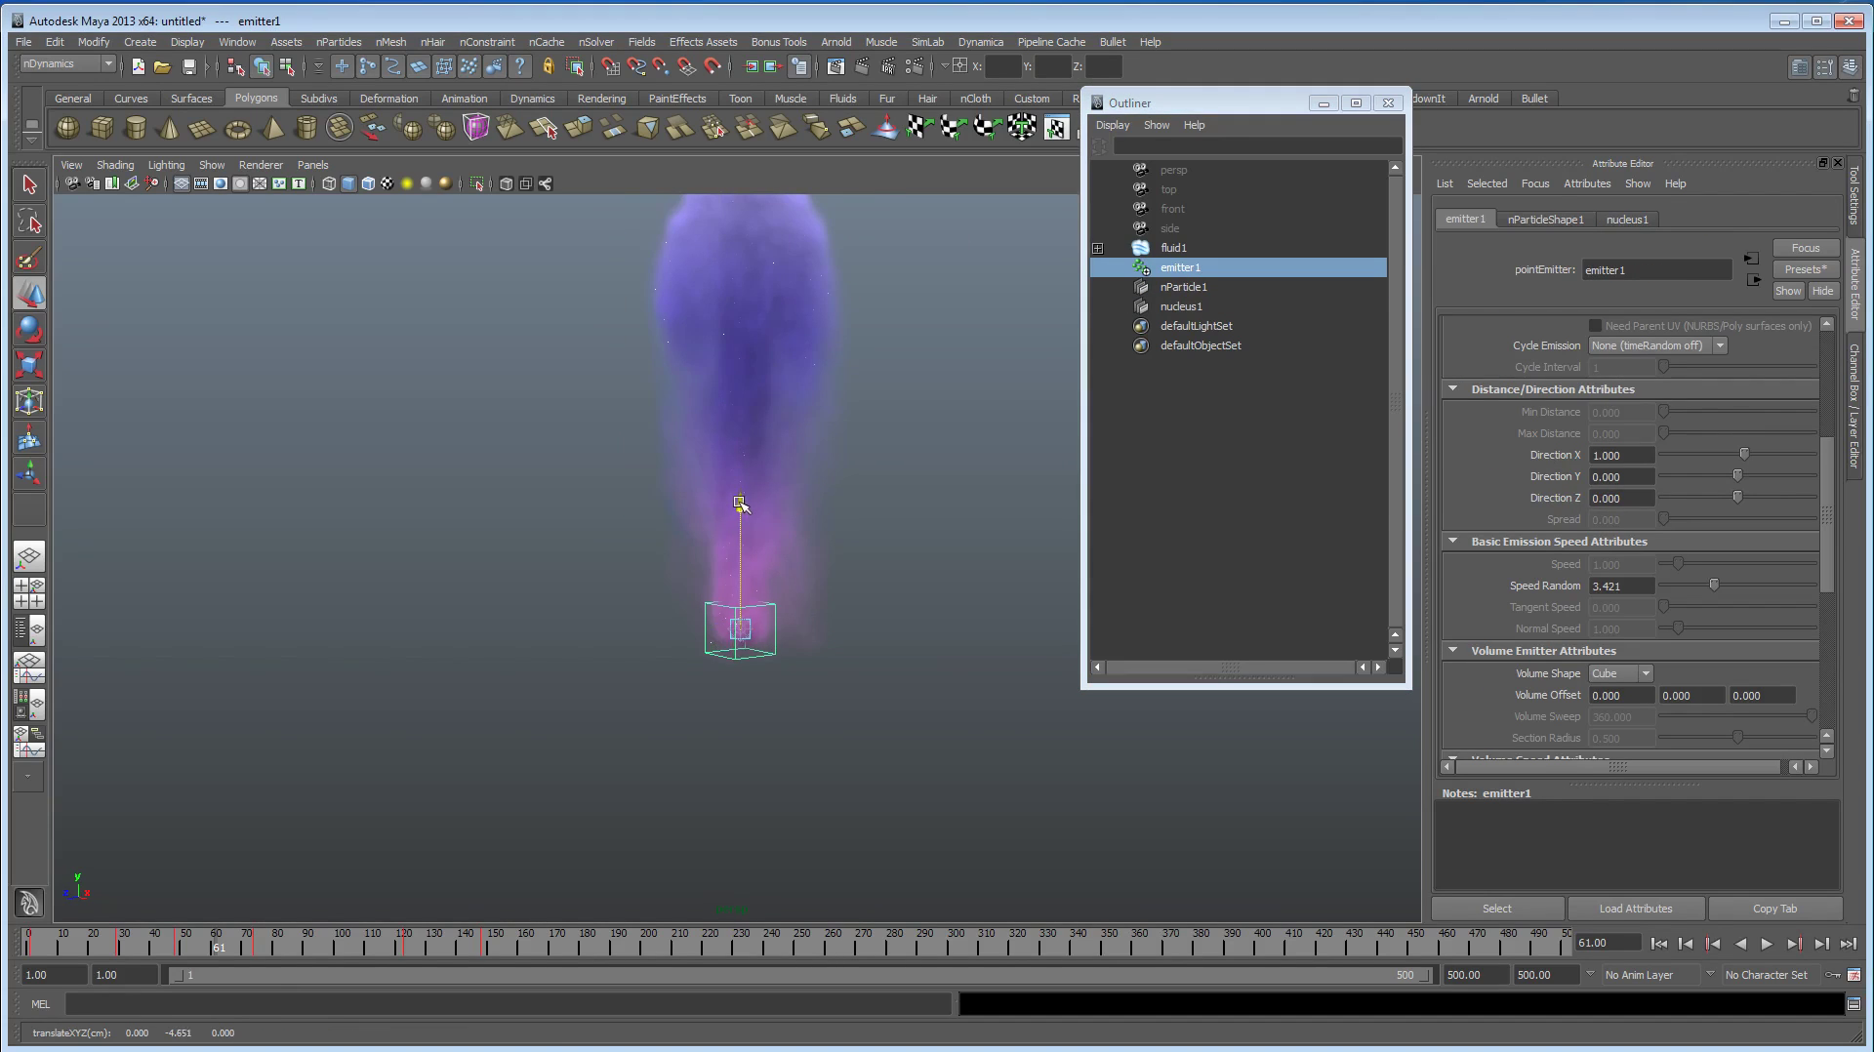
Step: Rewind and replay the simulation twice to check the plume and particles
click(1658, 944)
click(1766, 943)
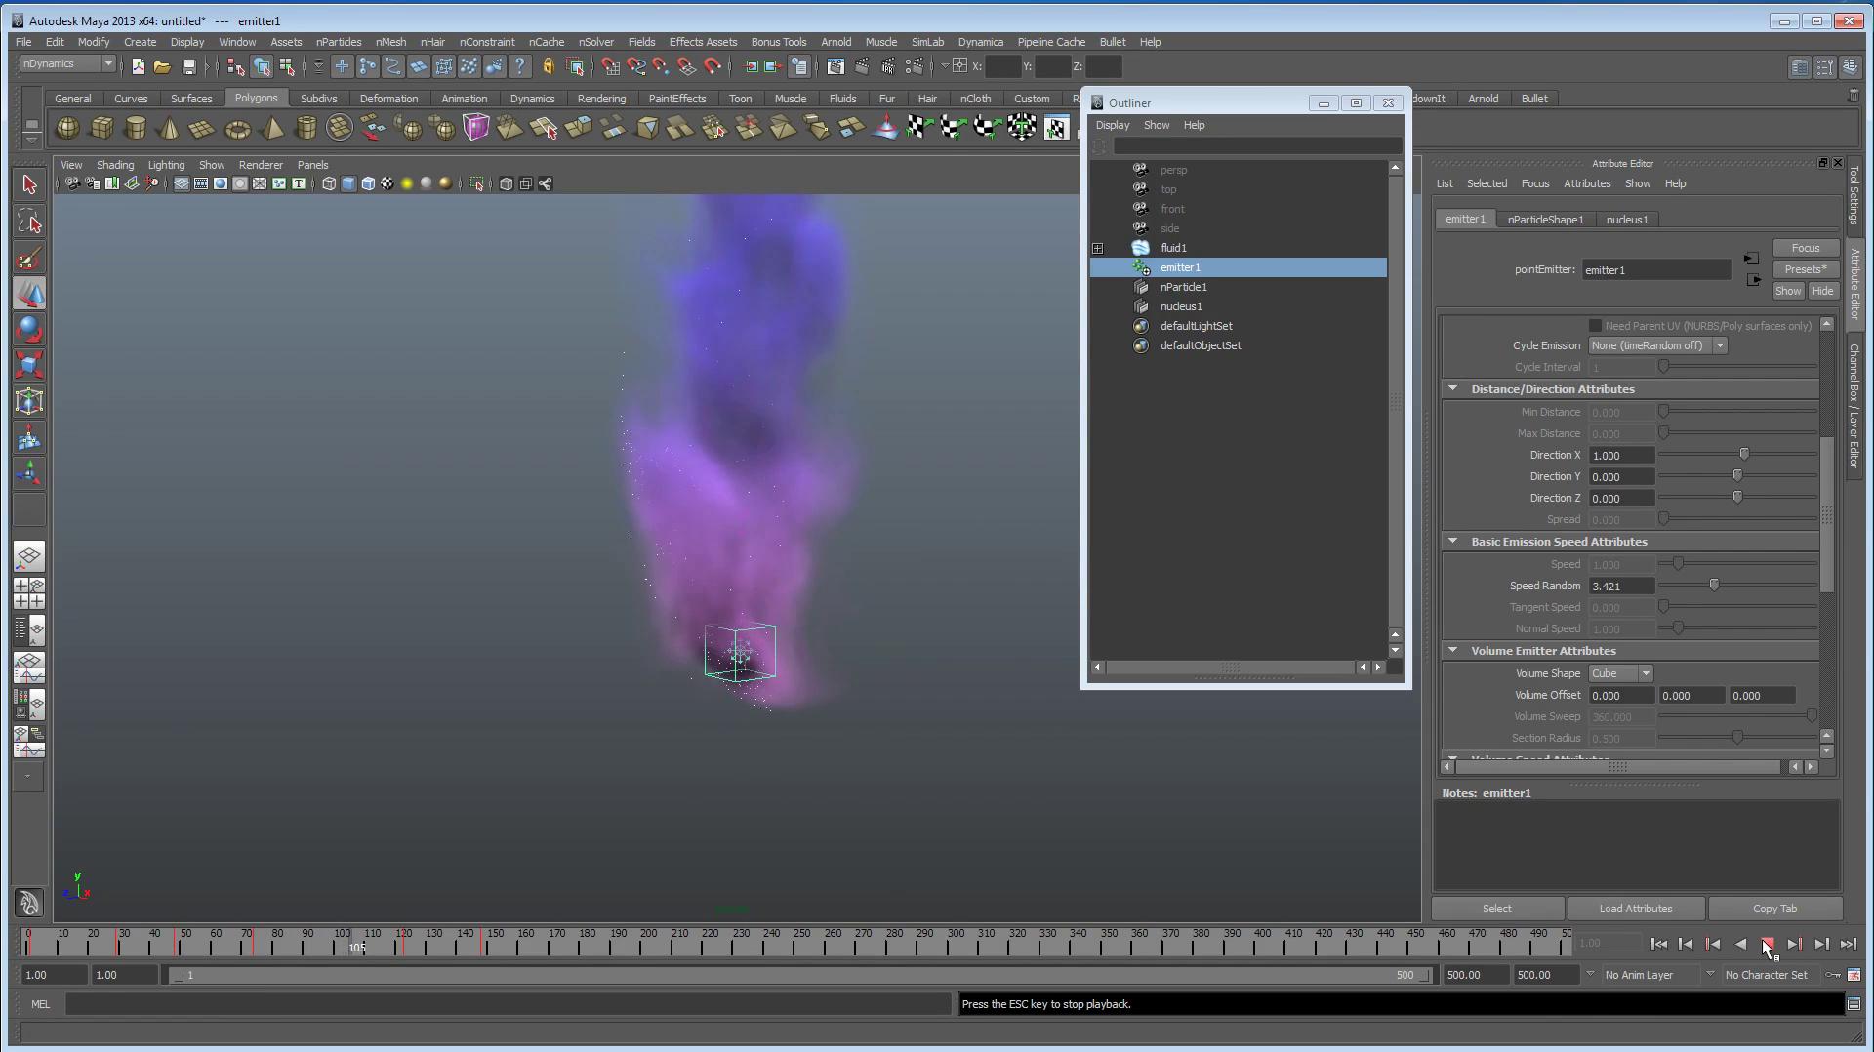
click(1767, 944)
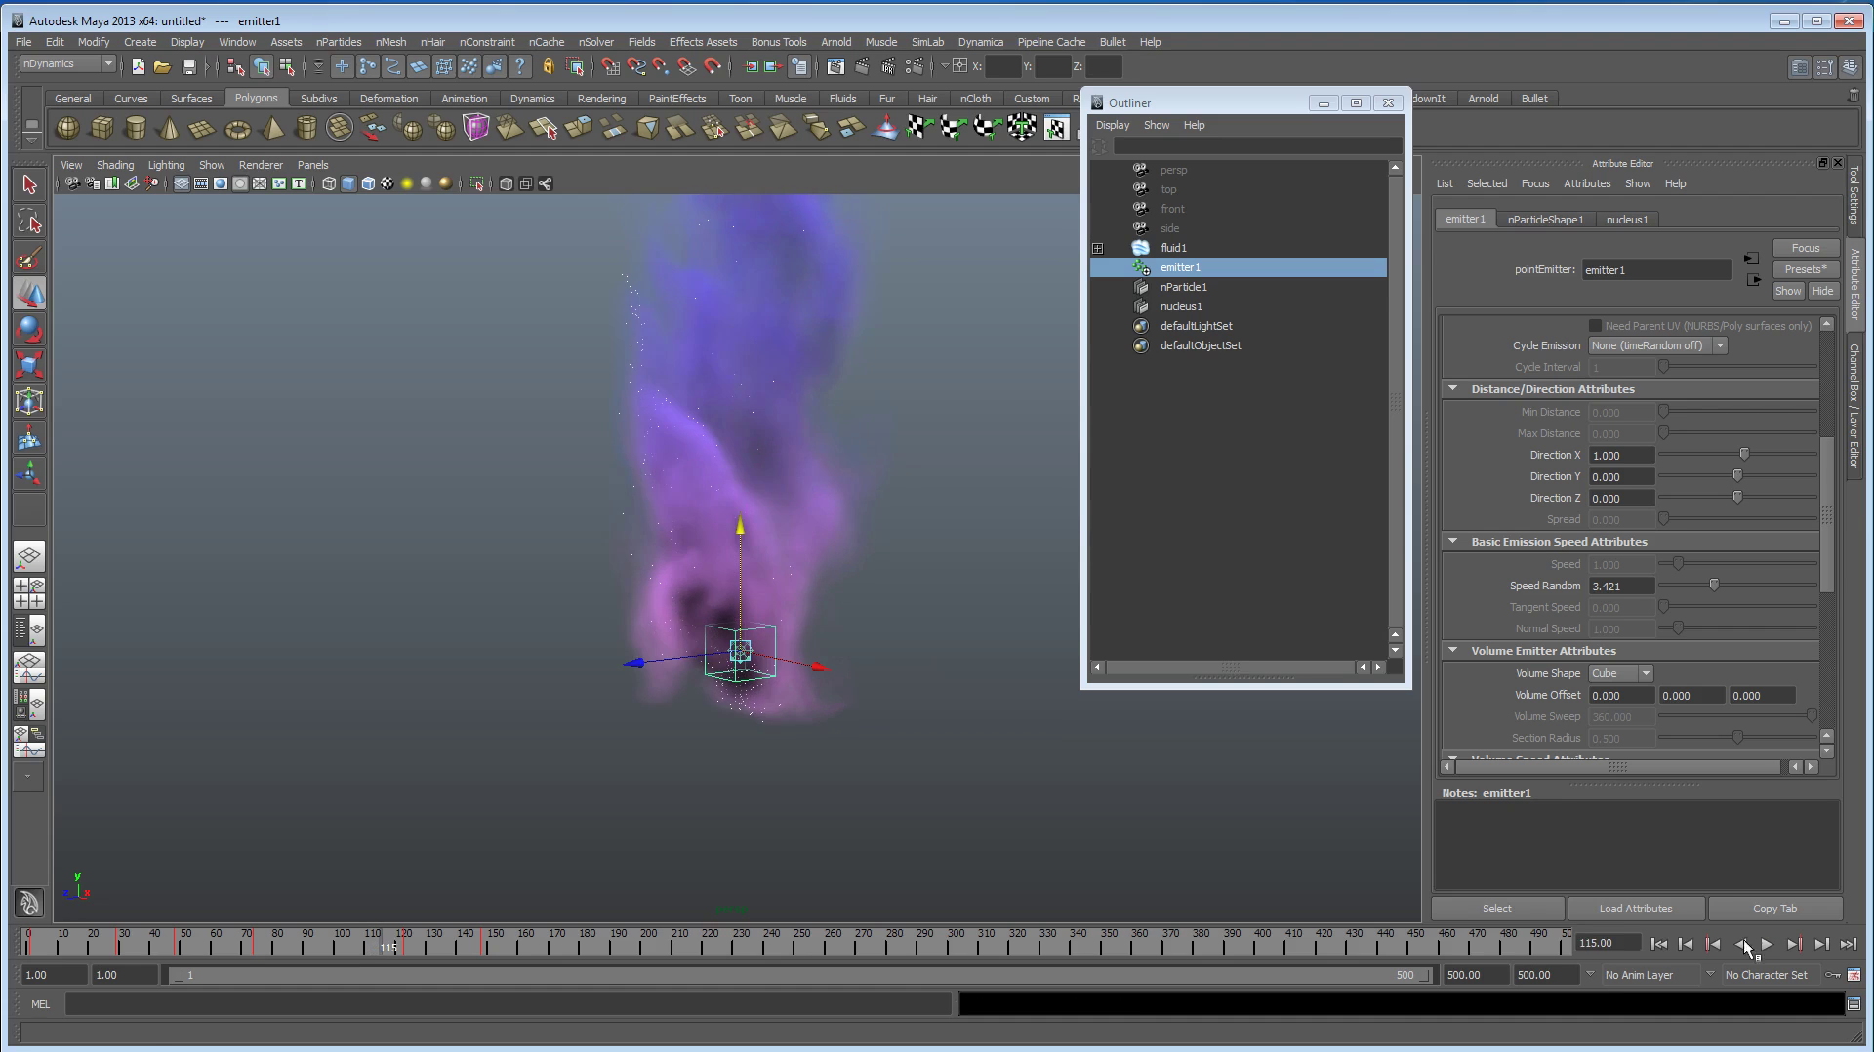
click(1657, 943)
click(1767, 943)
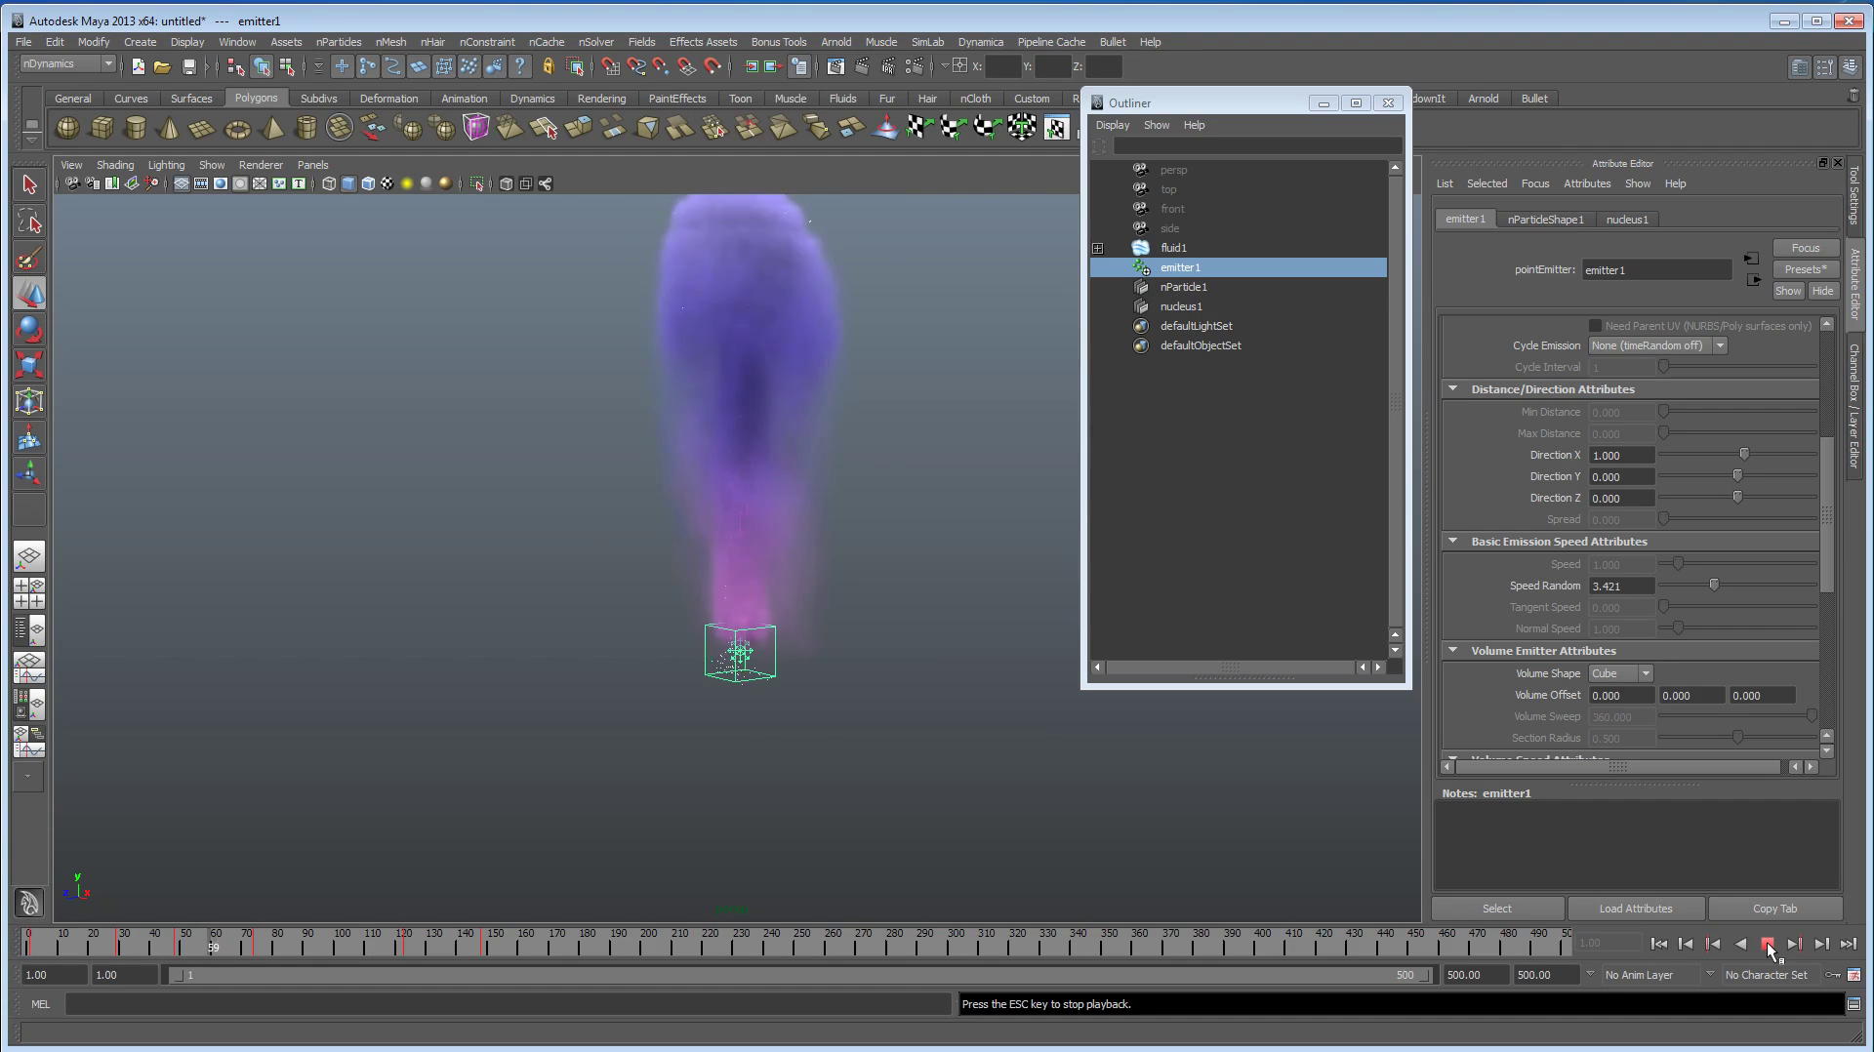
click(1767, 943)
Step: Orbit around the emitter, then replay the simulation and stop at frame 70
alt+drag(864, 518, 824, 644)
alt+right_drag(824, 644, 983, 566)
alt+drag(982, 566, 849, 634)
click(1659, 944)
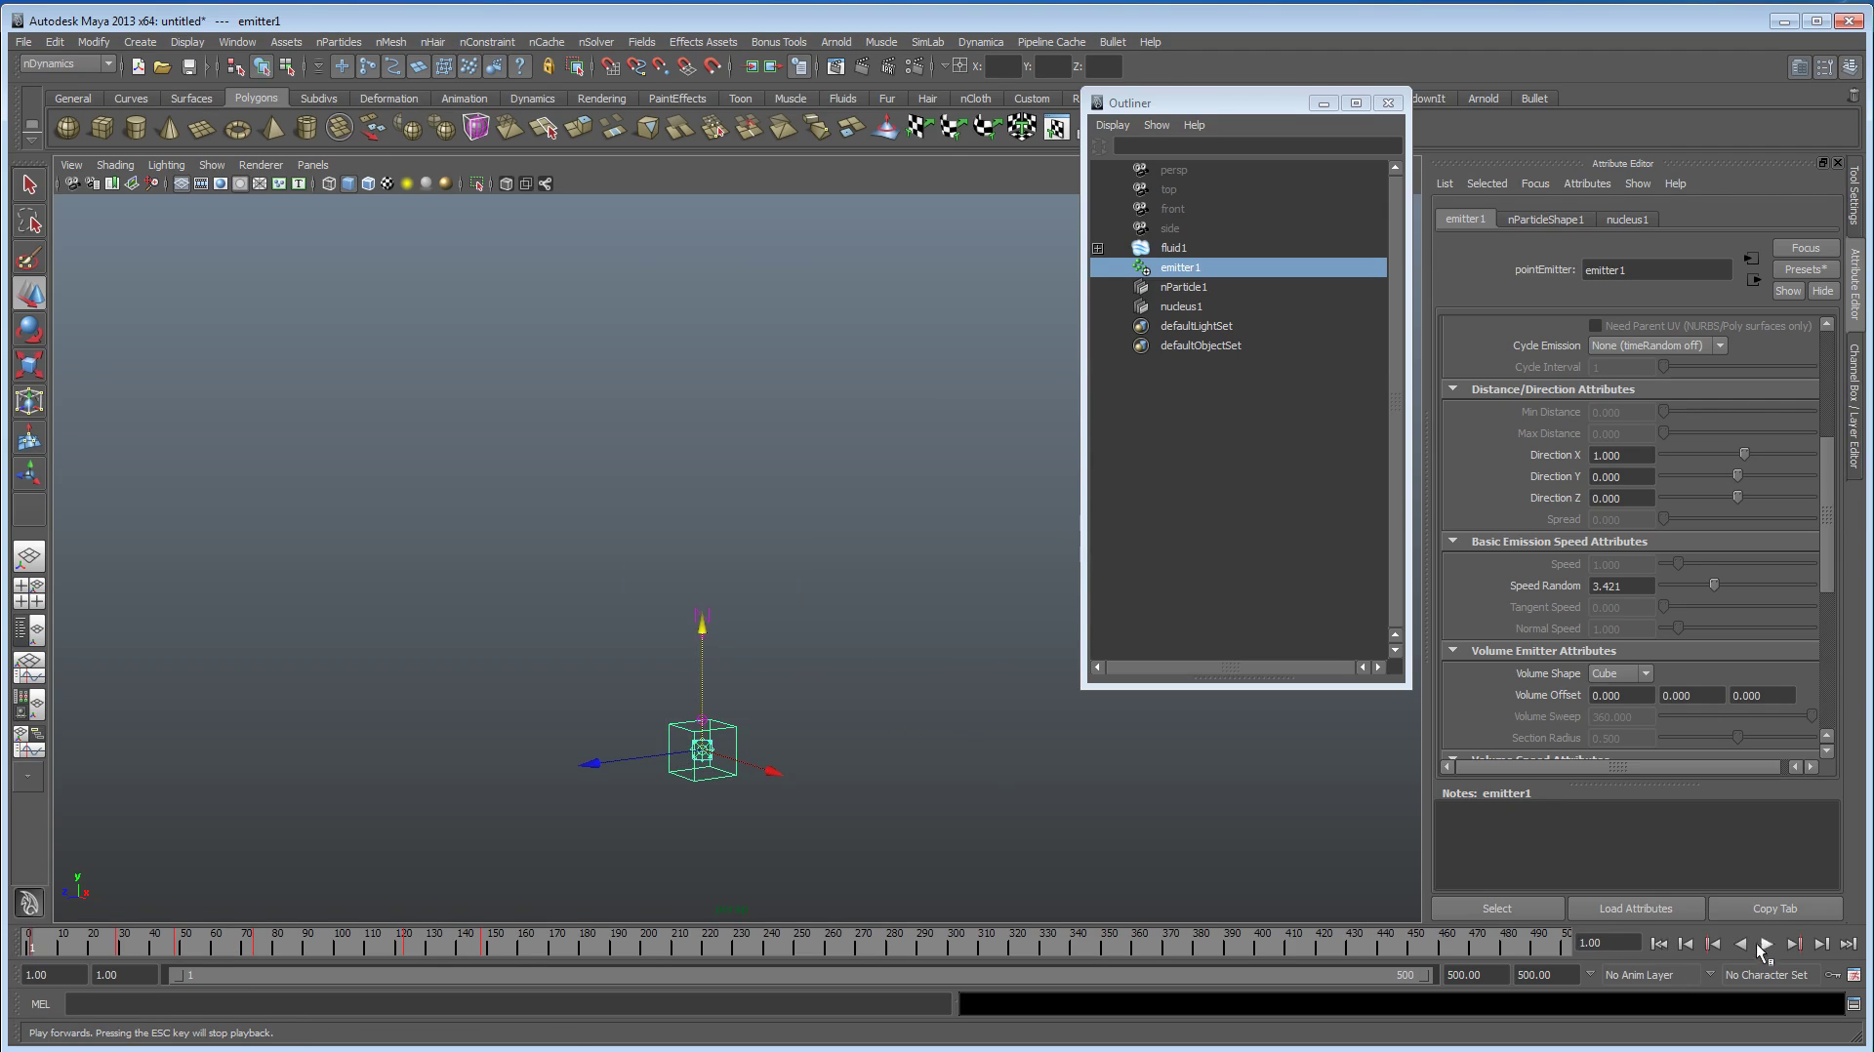
click(1767, 944)
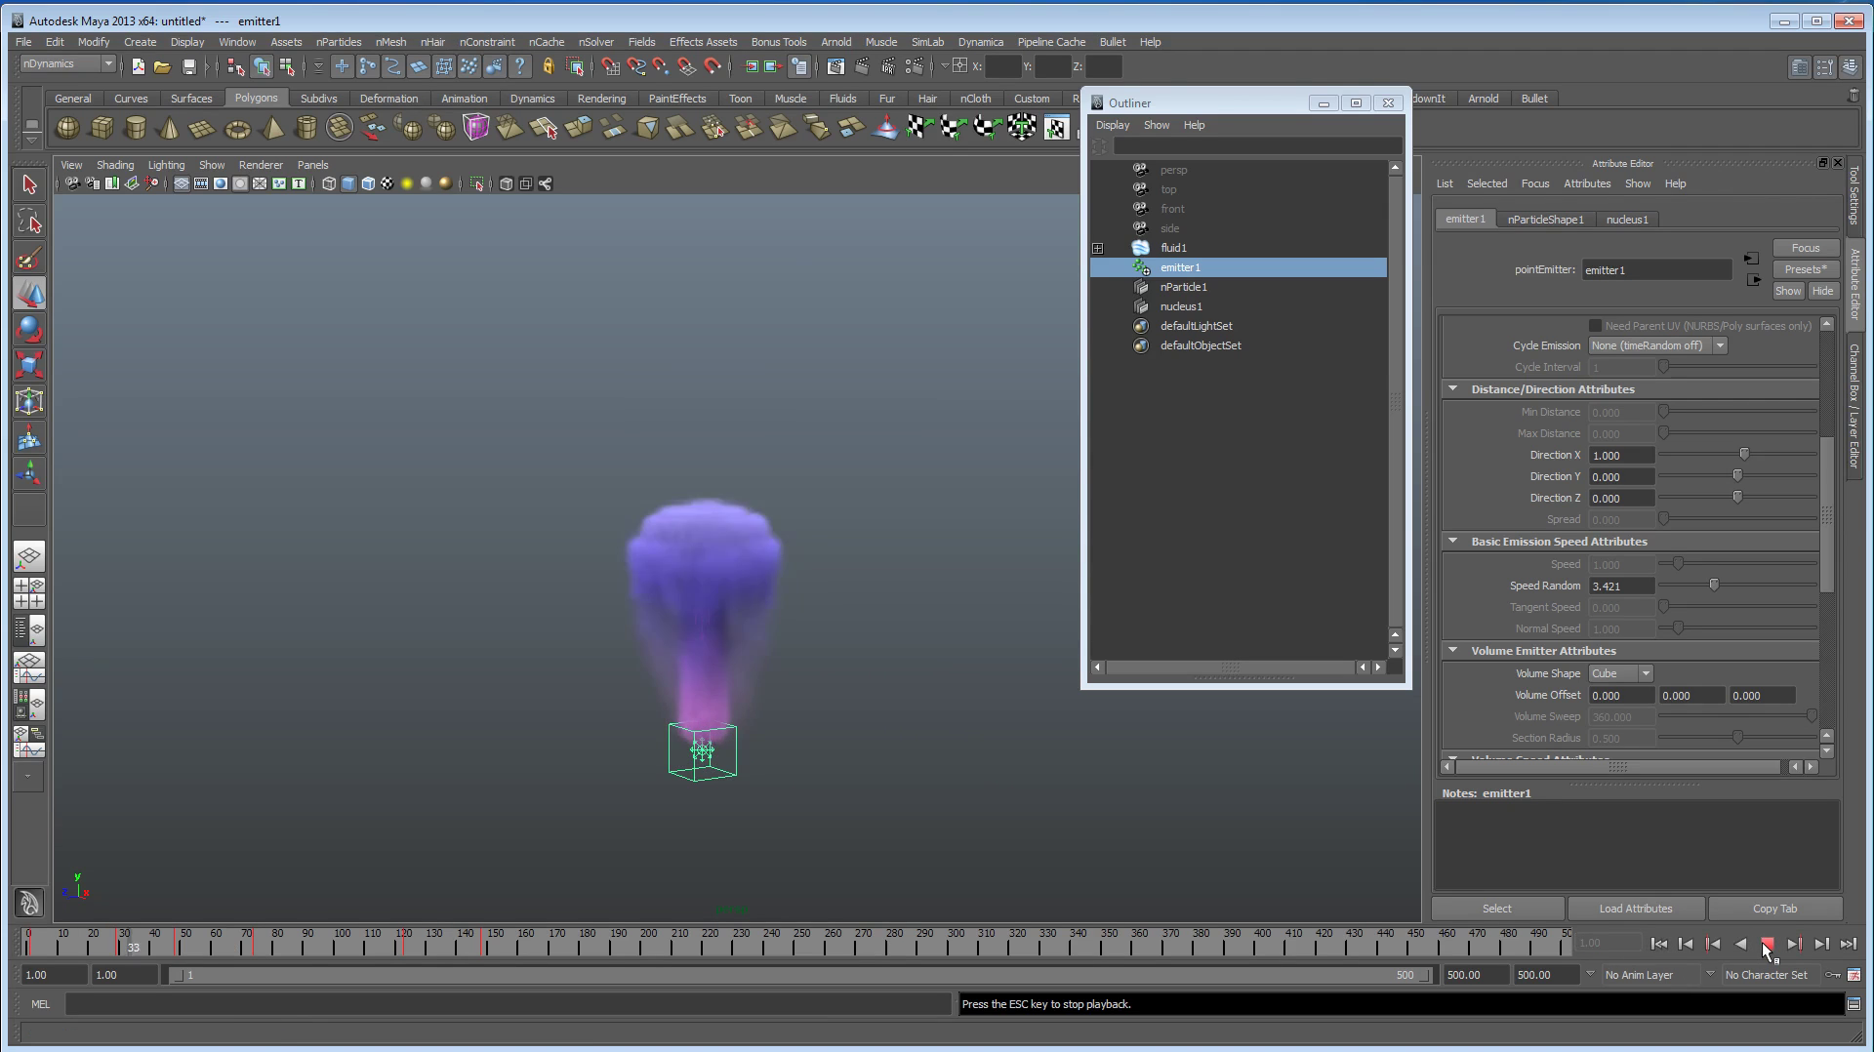
click(1767, 944)
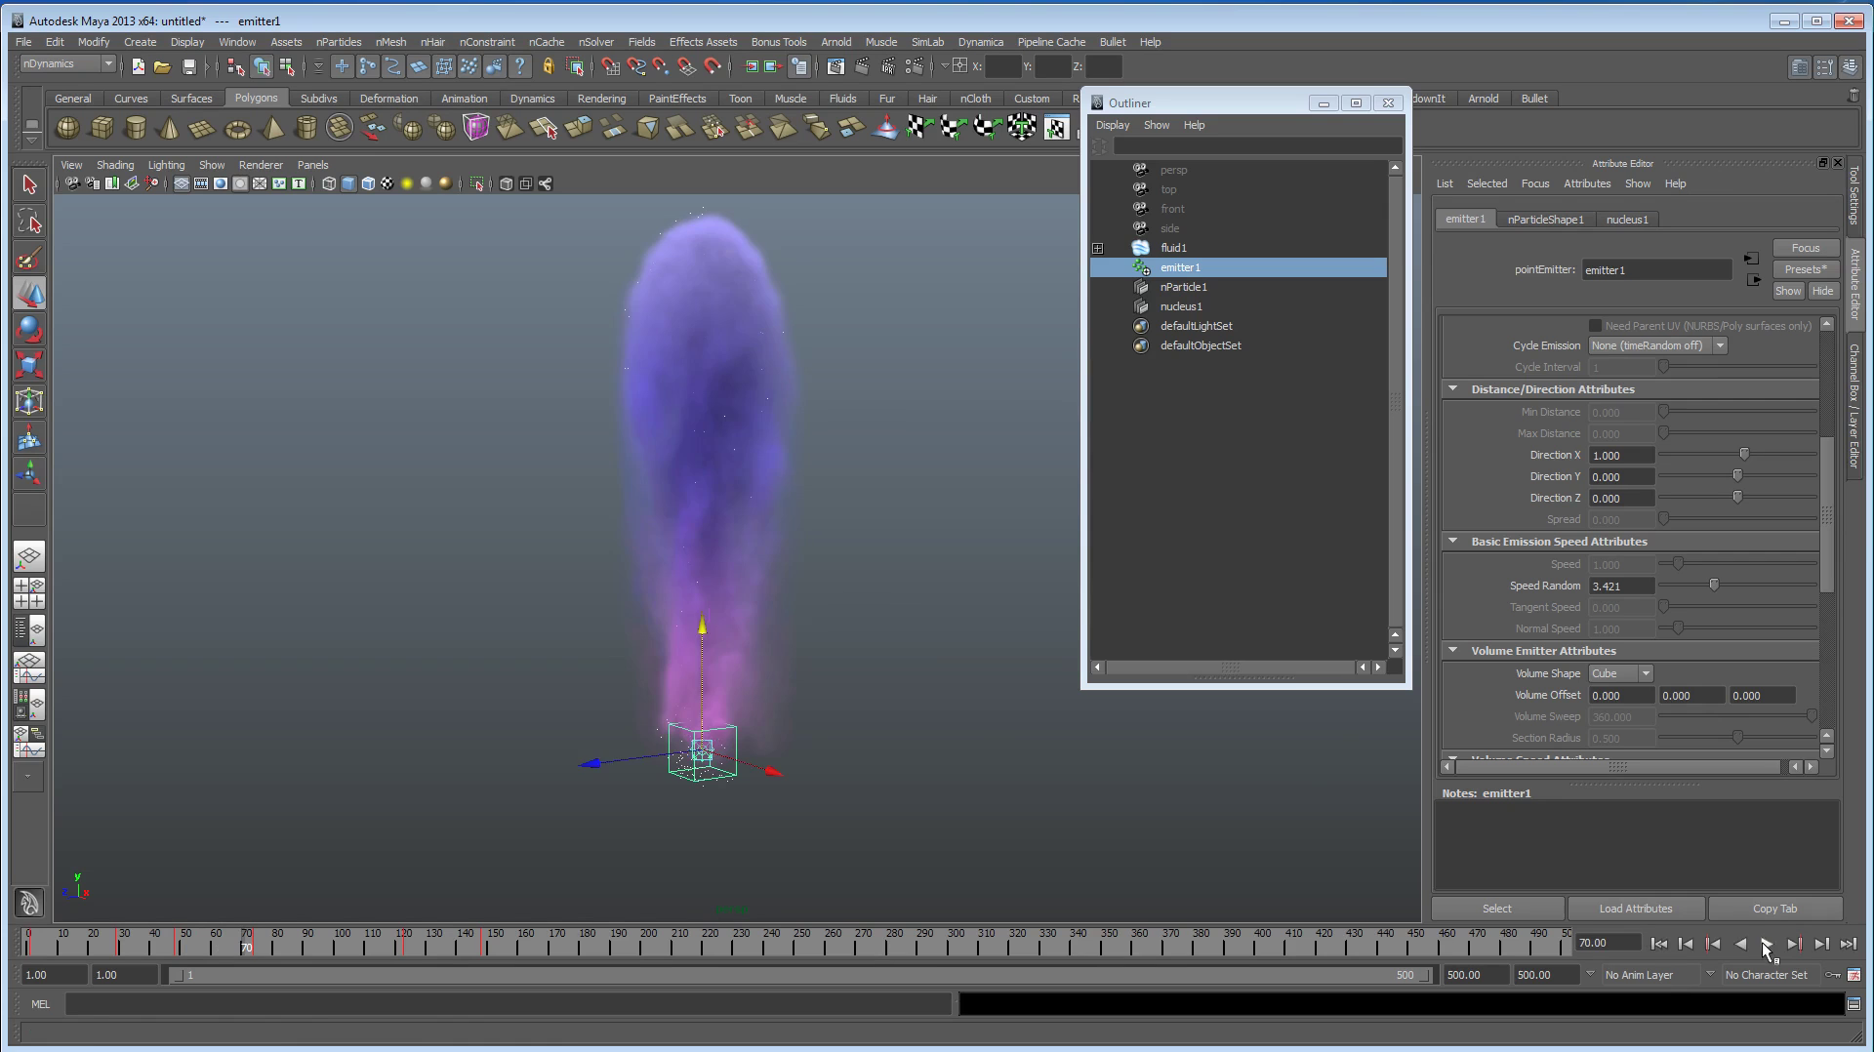
alt+drag(918, 562, 780, 594)
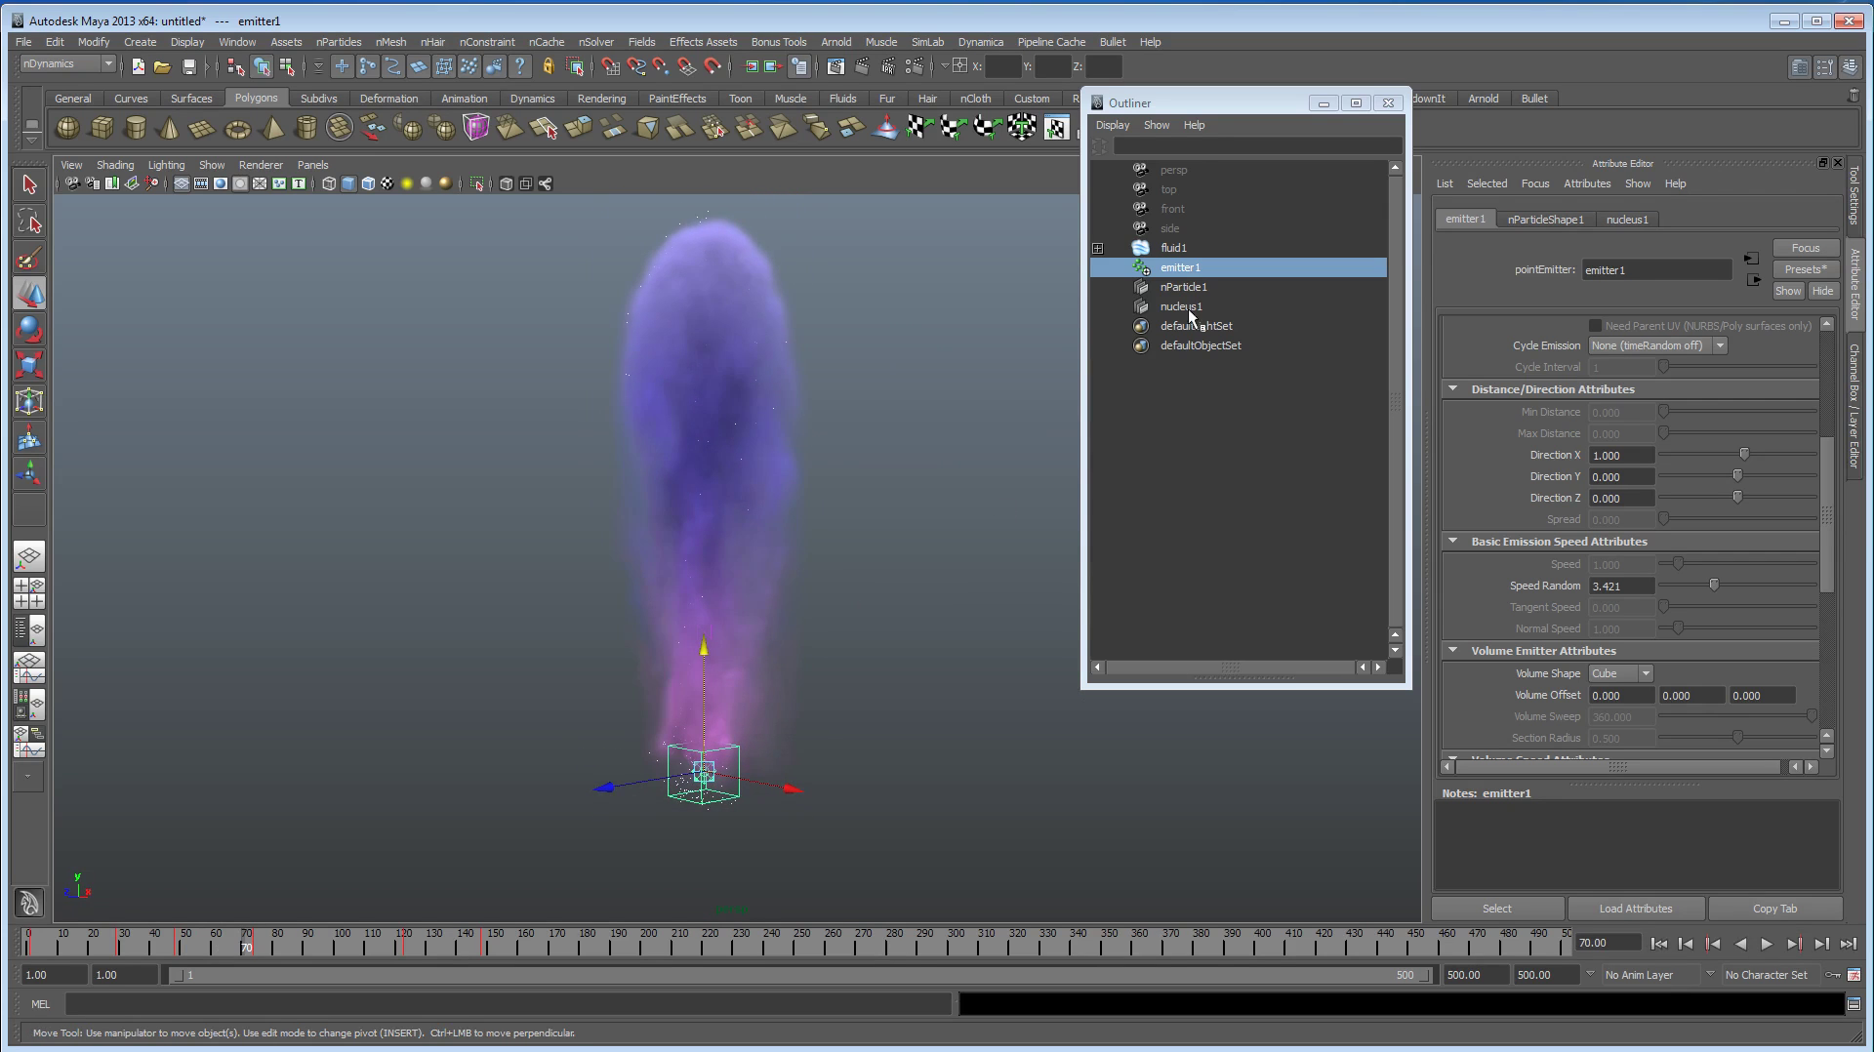
Step: Select the fluid container and expand its Dynamic Simulation, Contents Details and Density settings
click(1173, 250)
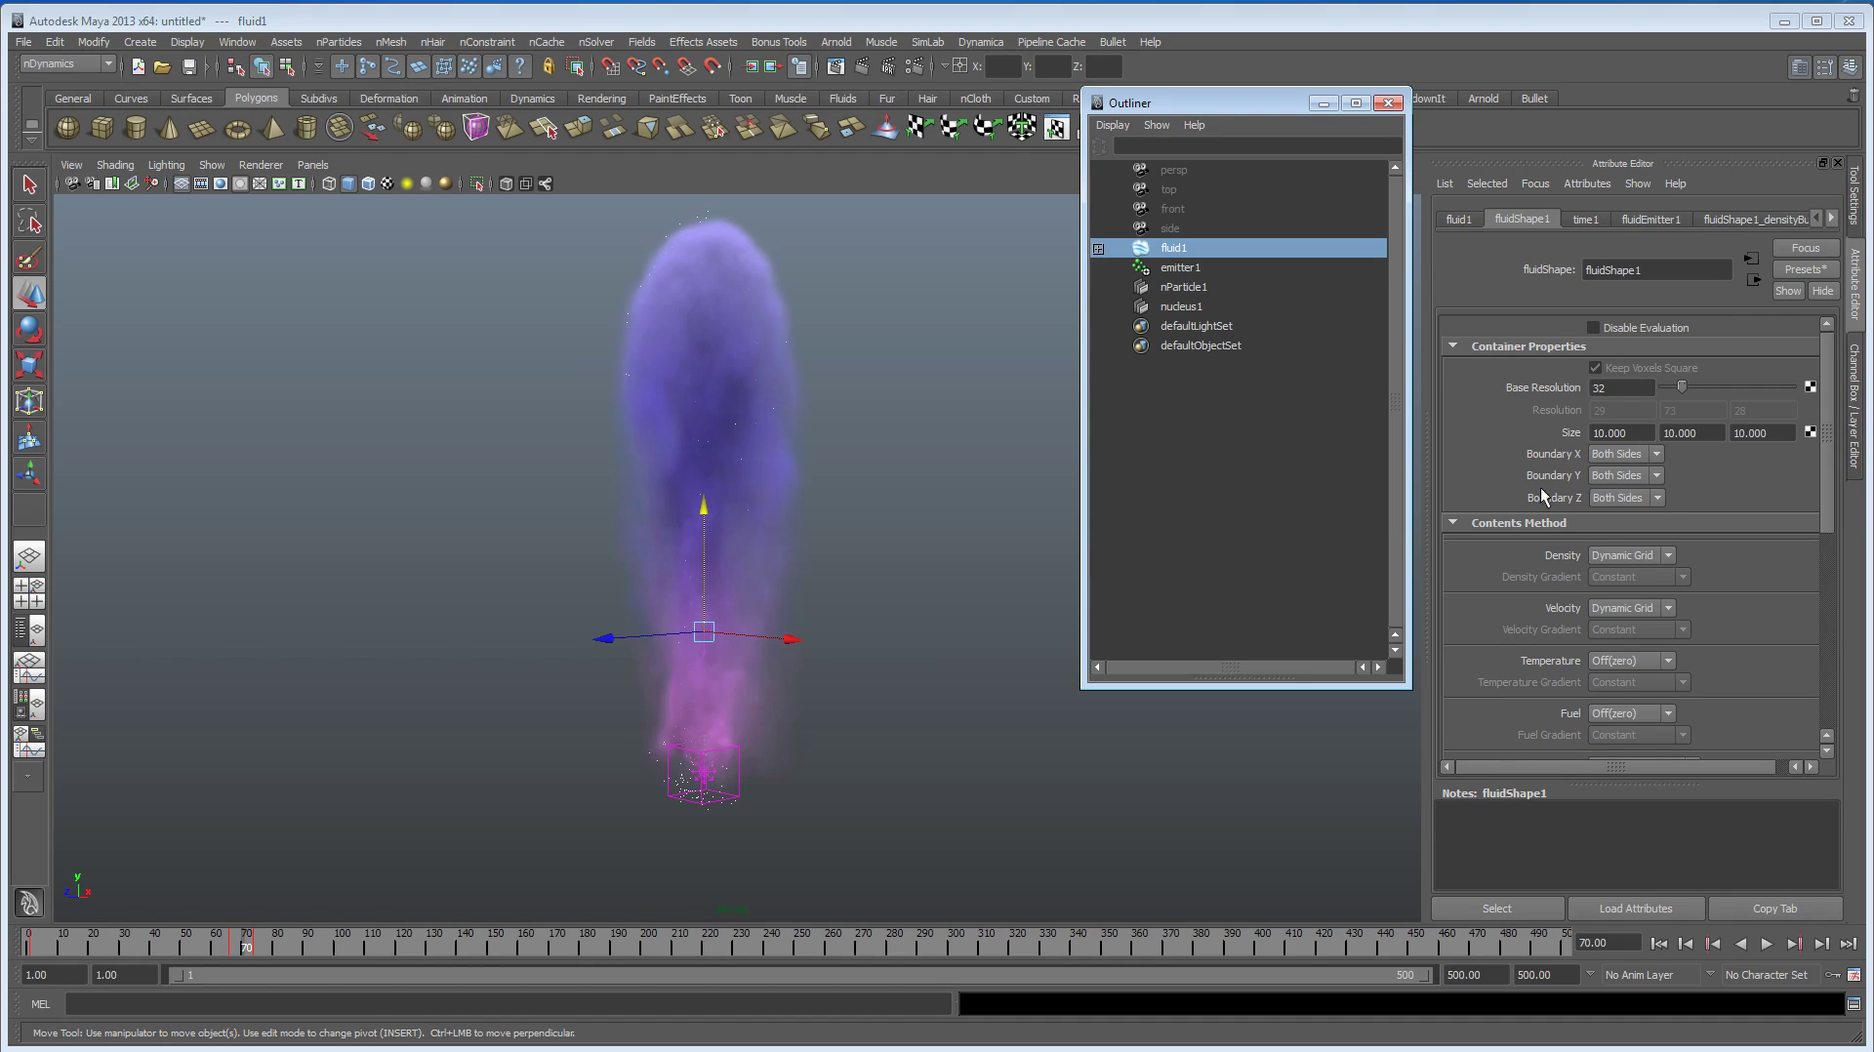
scroll(1543, 495, down, 5)
click(1503, 525)
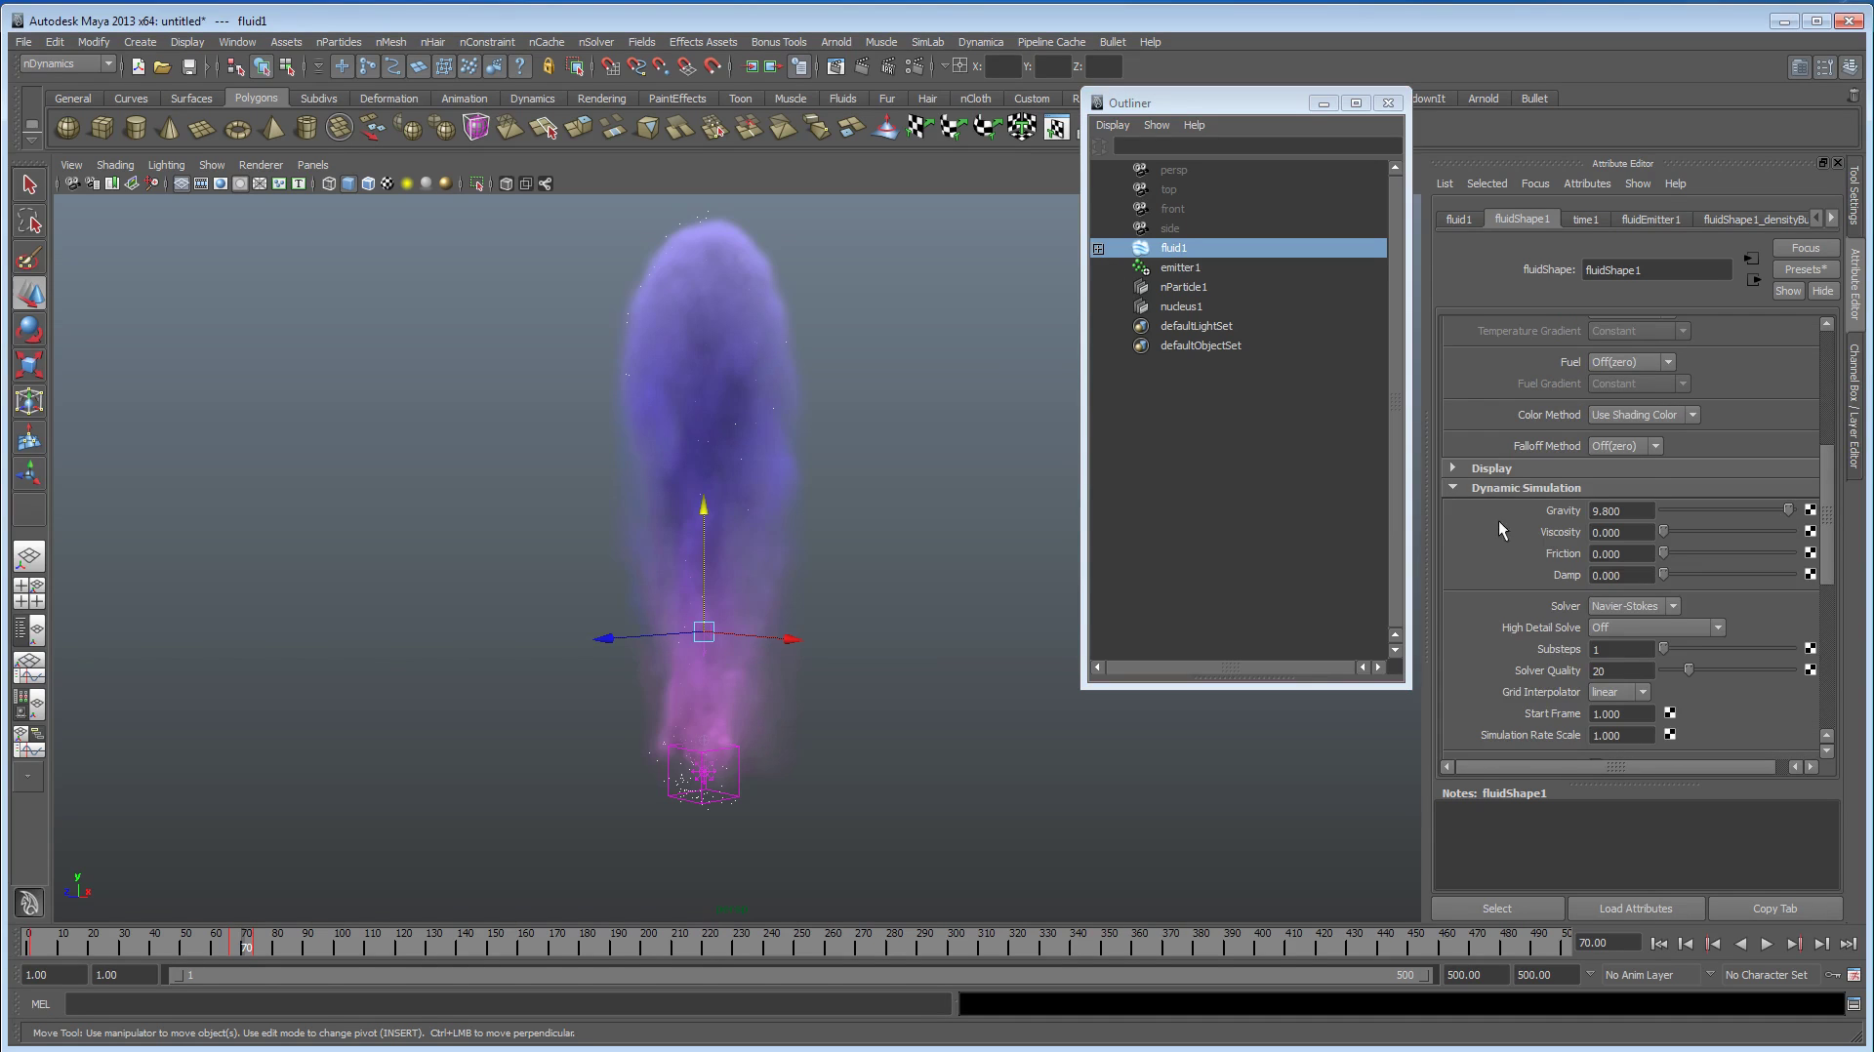
scroll(1491, 546, down, 1)
scroll(1487, 549, down, 4)
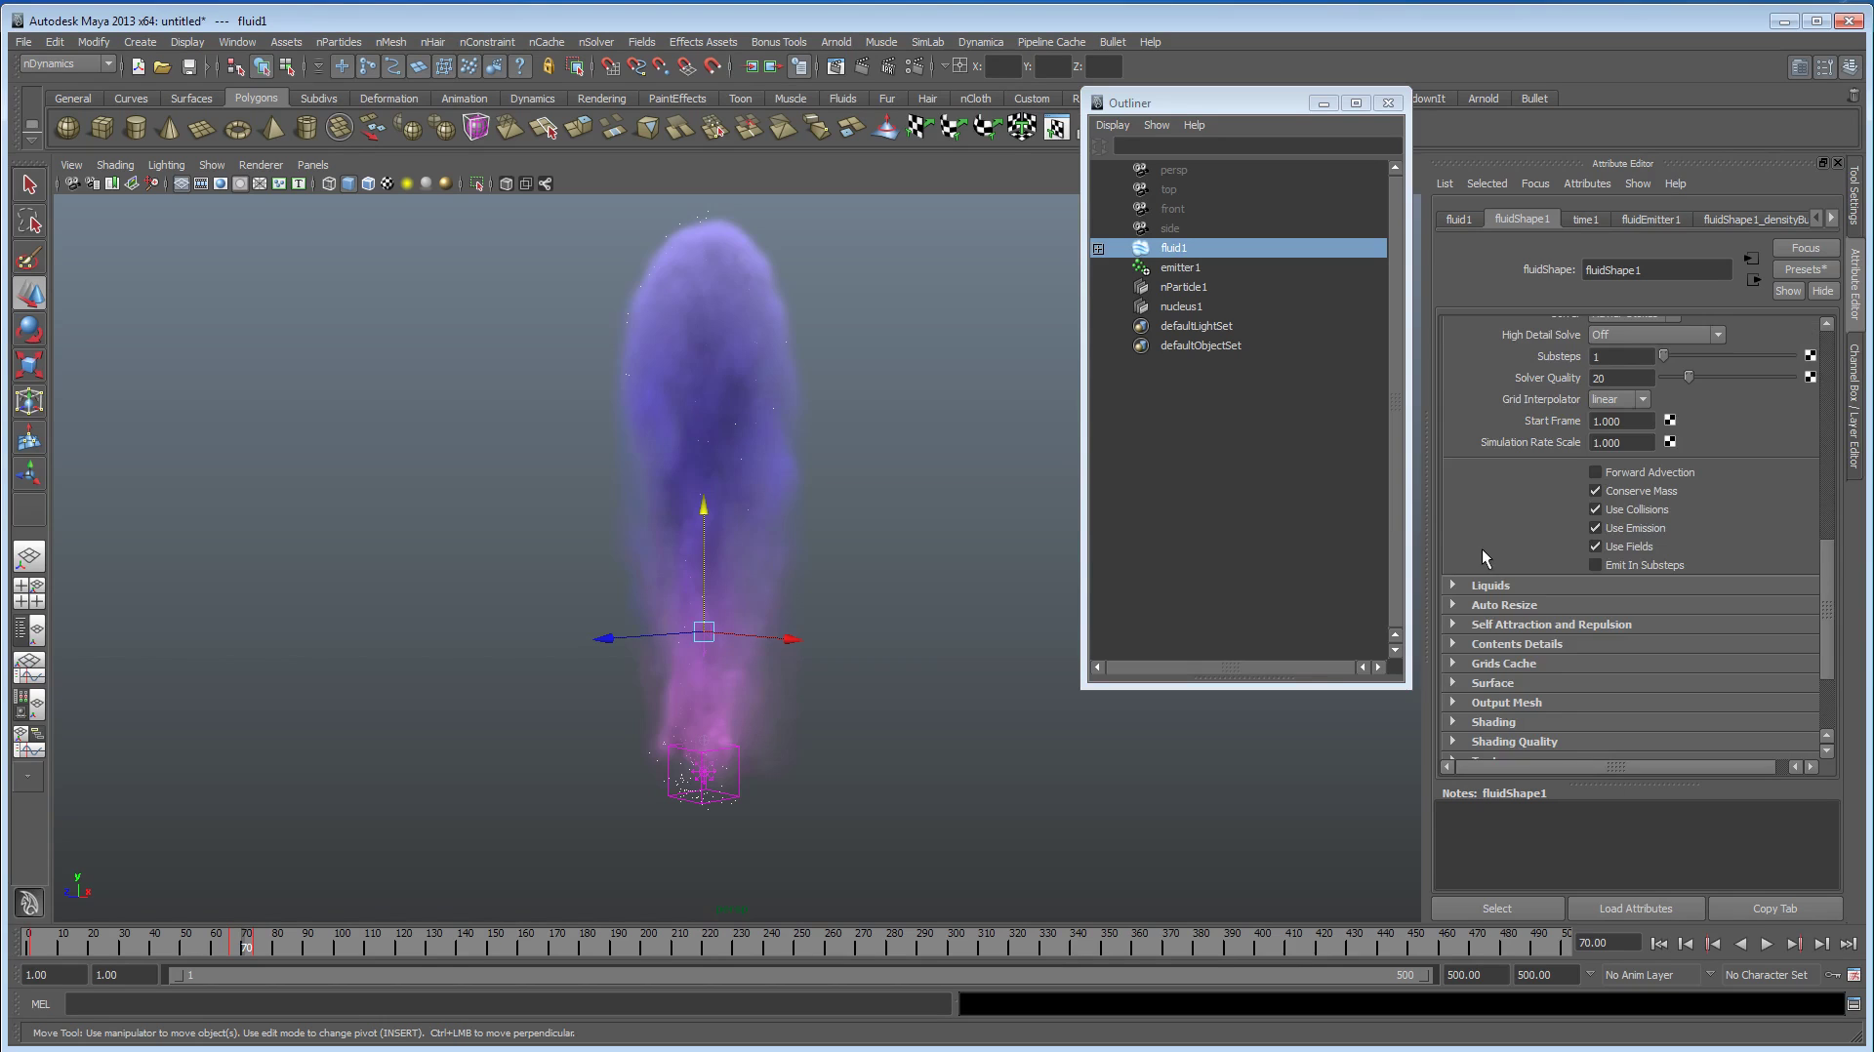
scroll(1518, 591, down, 1)
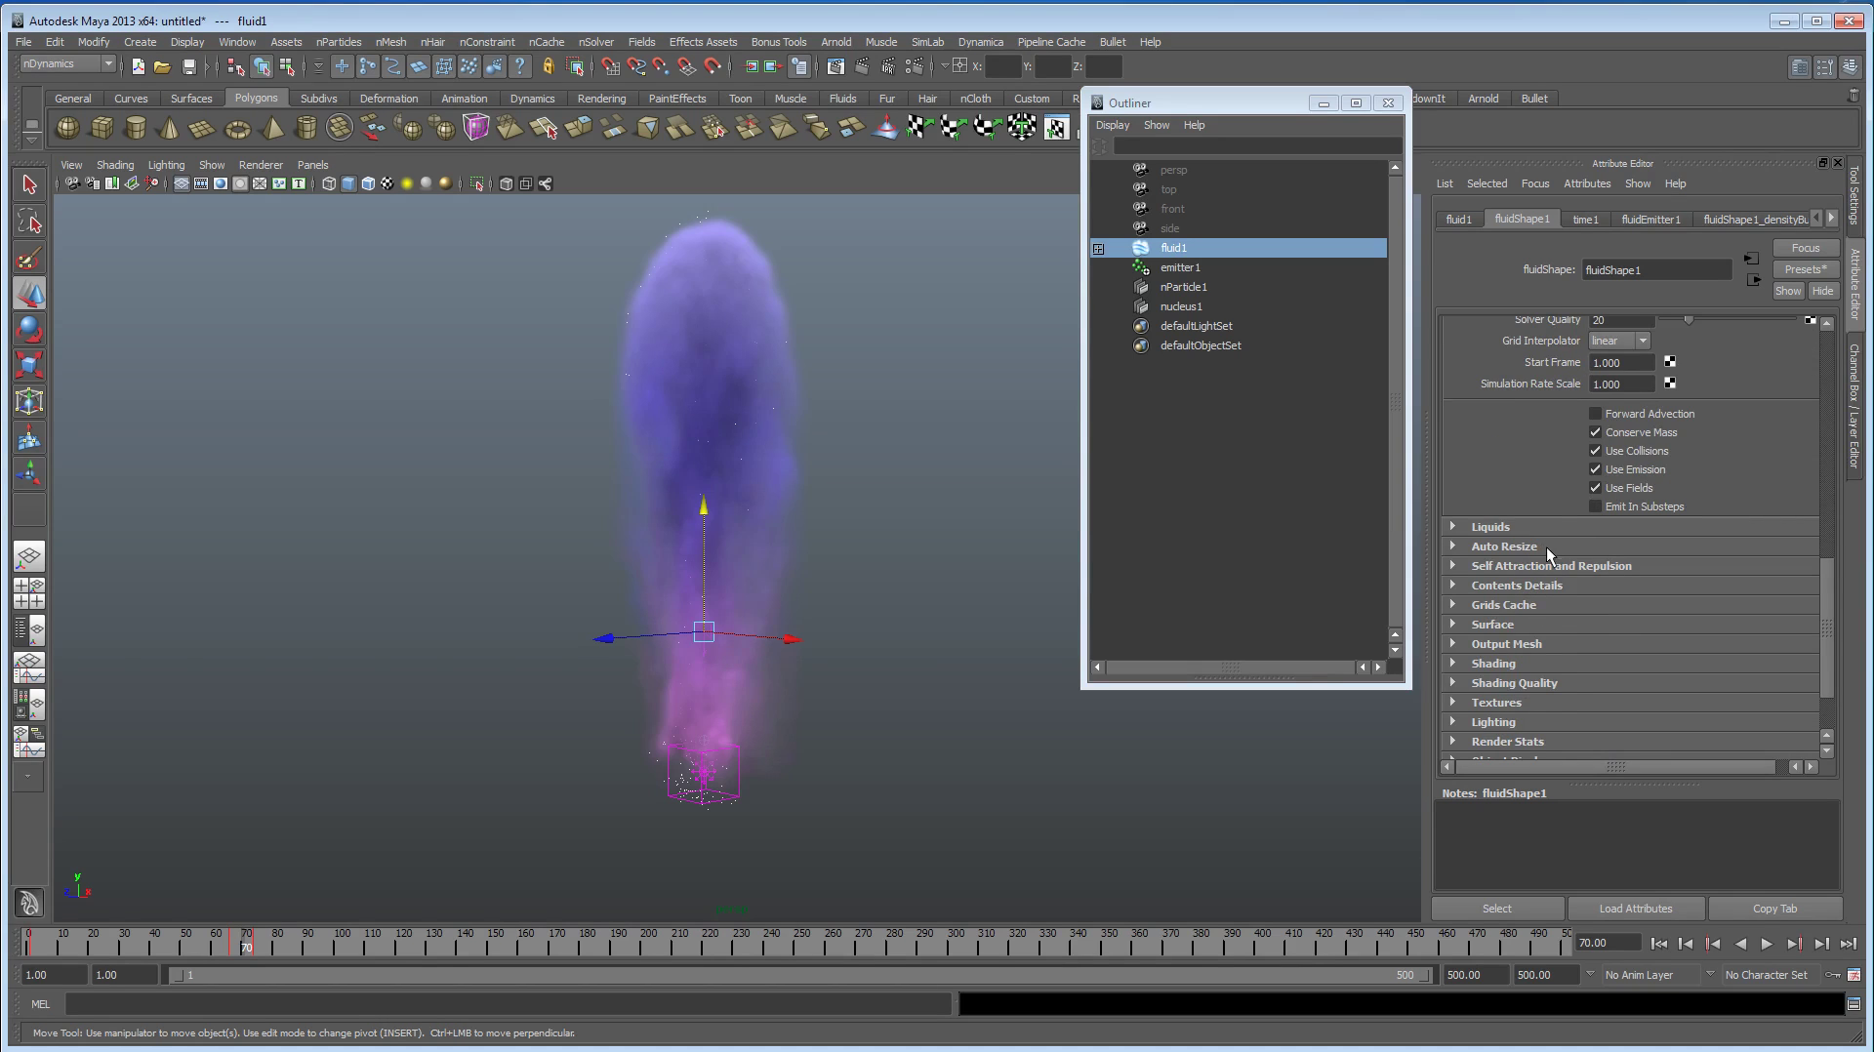
scroll(1537, 548, down, 1)
click(1516, 527)
scroll(1541, 543, down, 1)
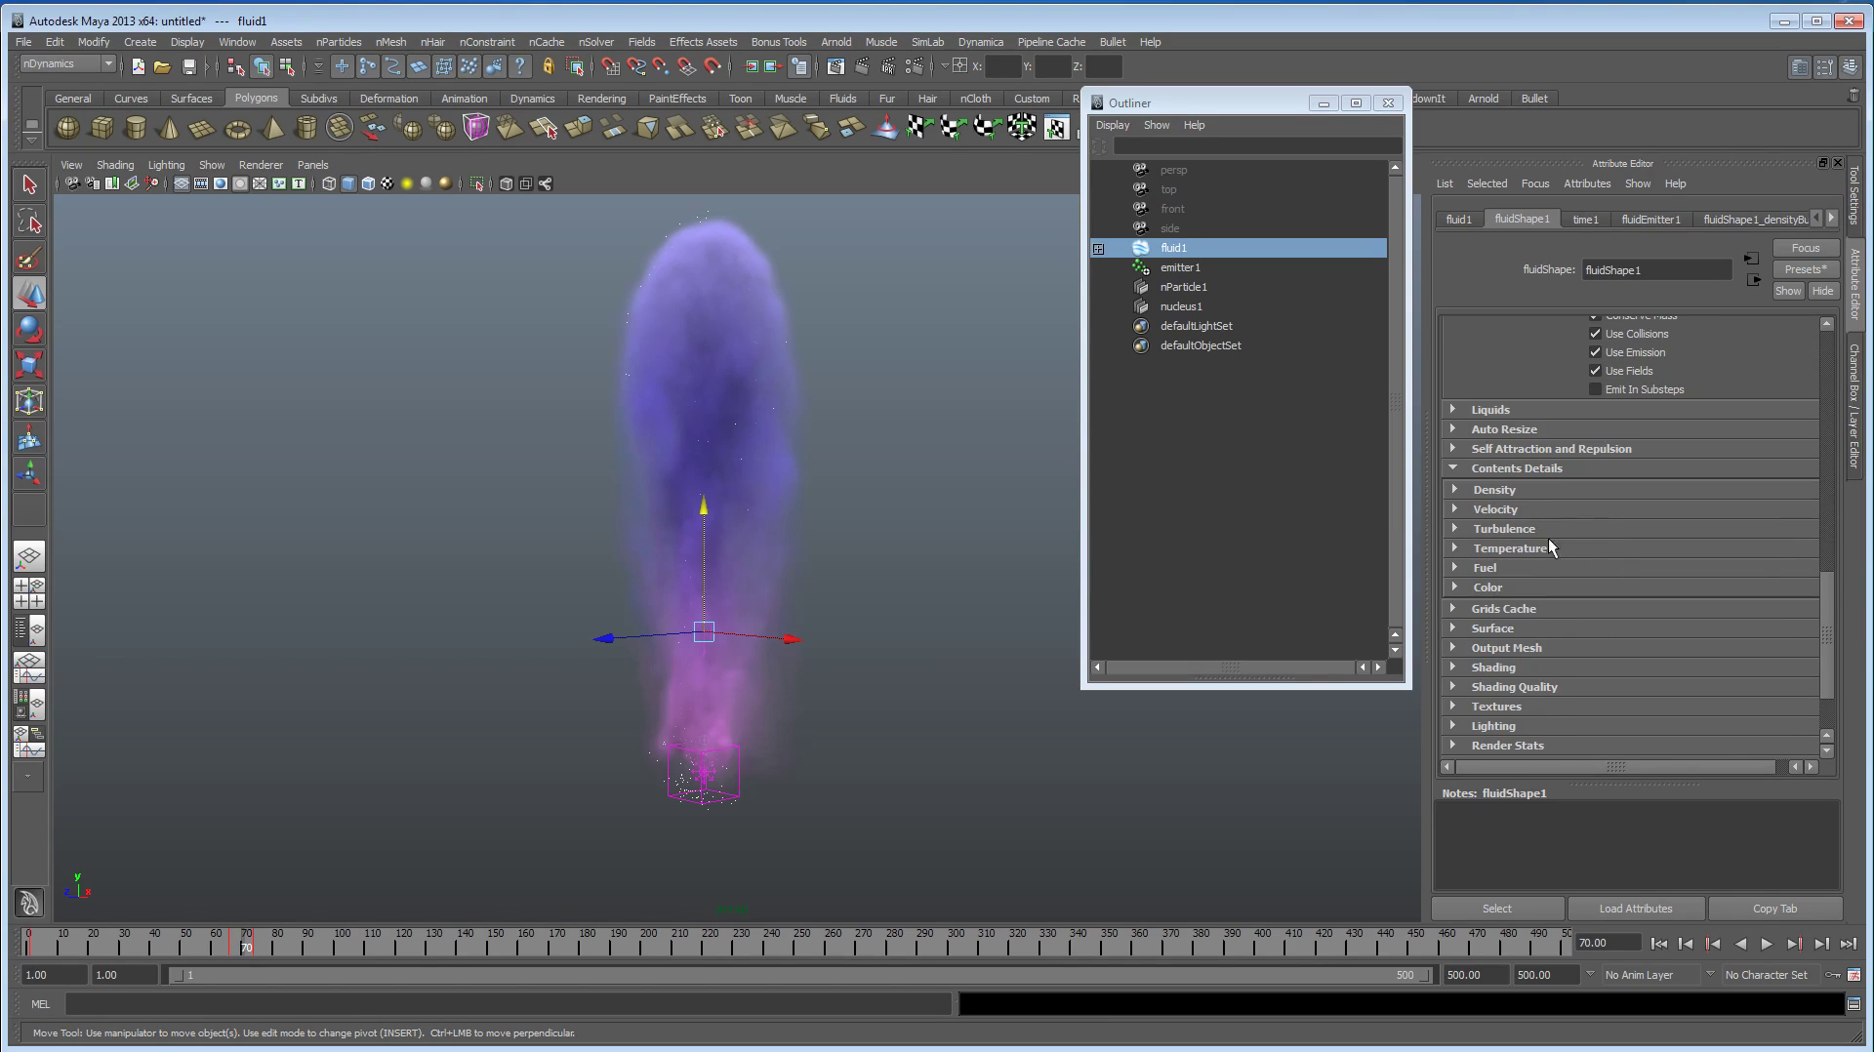
click(1494, 489)
scroll(1503, 545, down, 1)
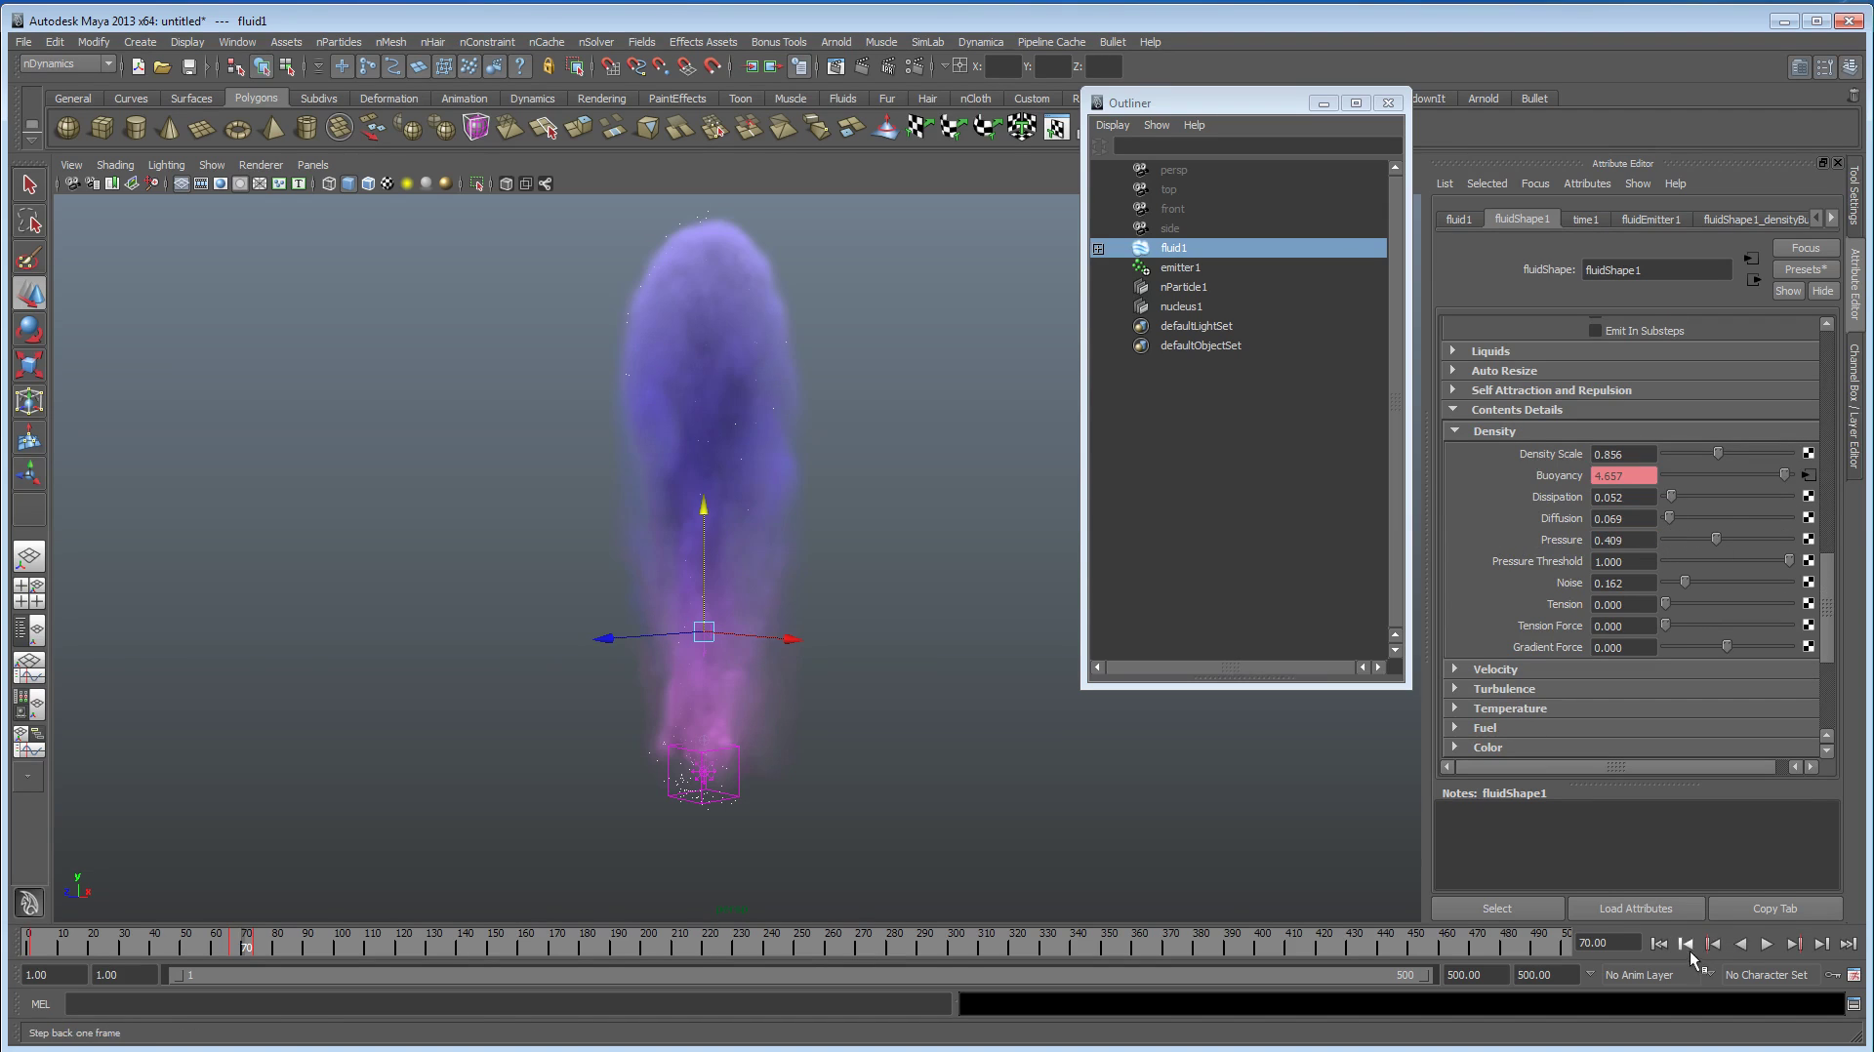
Step: Replay the simulation to frame 78, then lower density Noise to 0.063
click(1658, 944)
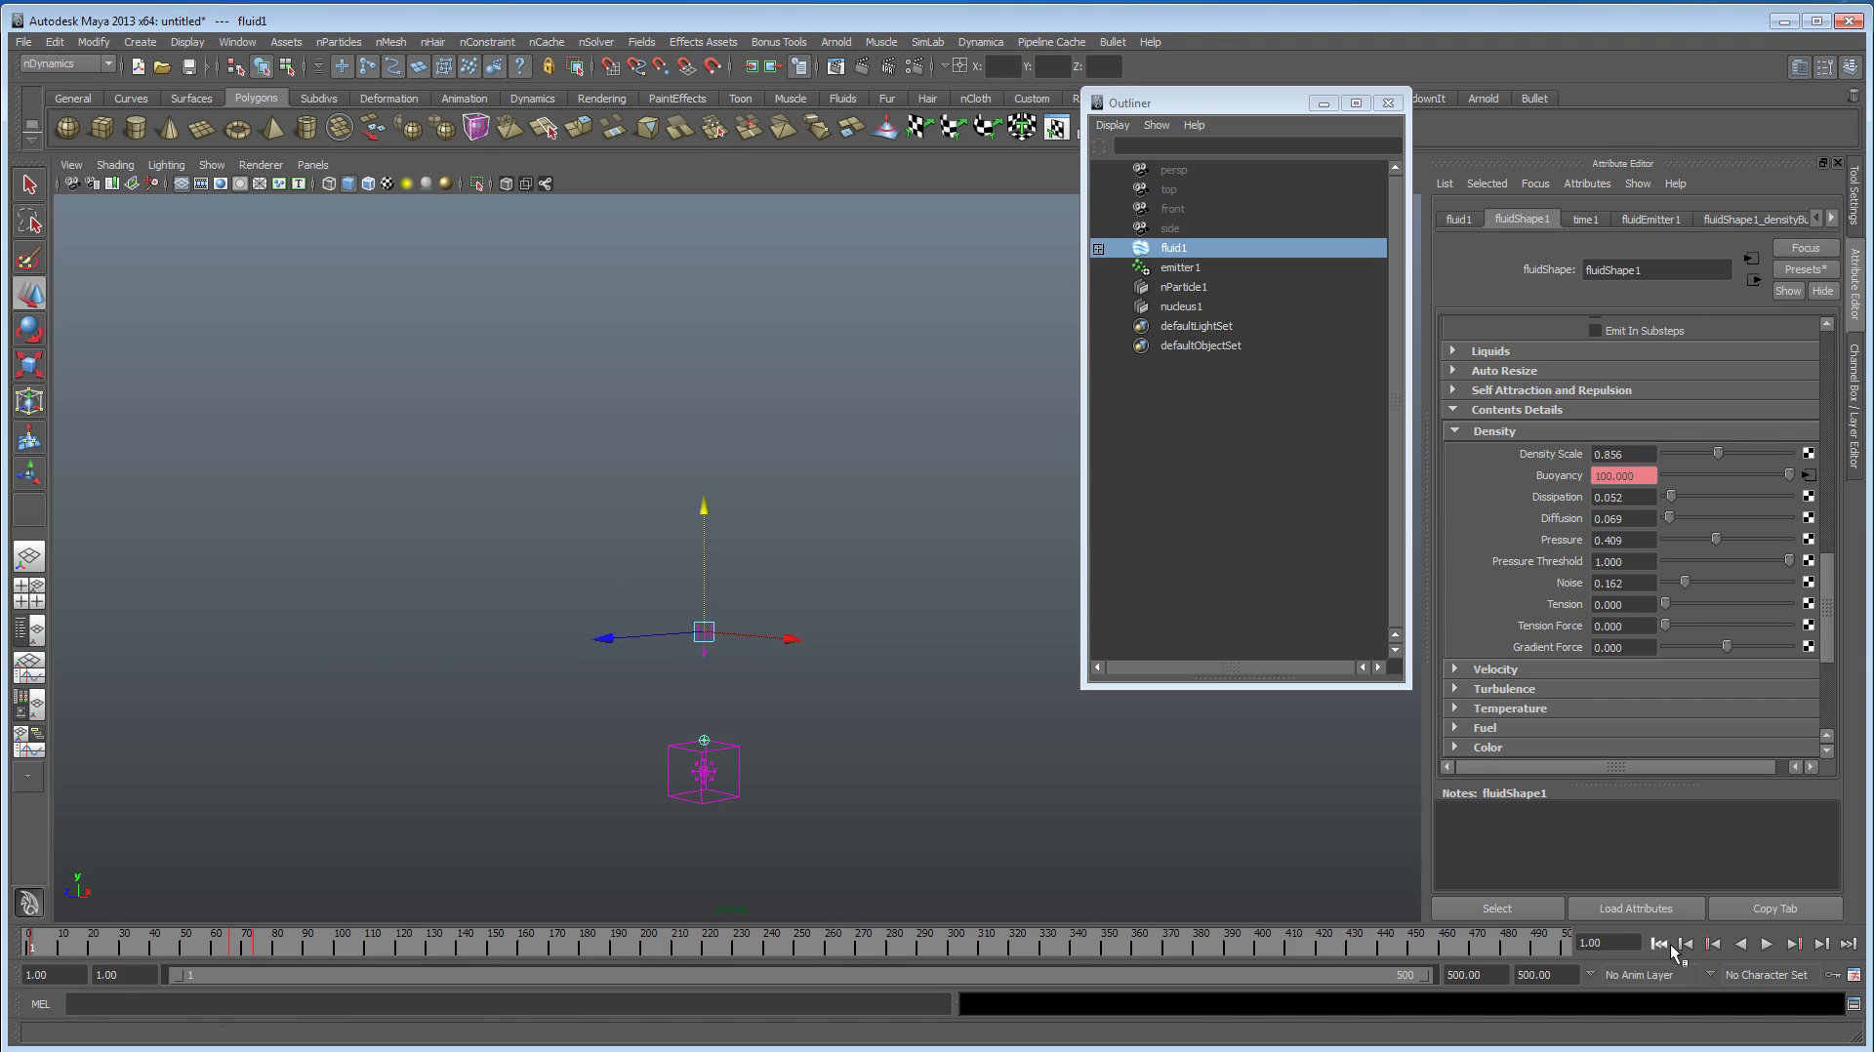
click(1766, 943)
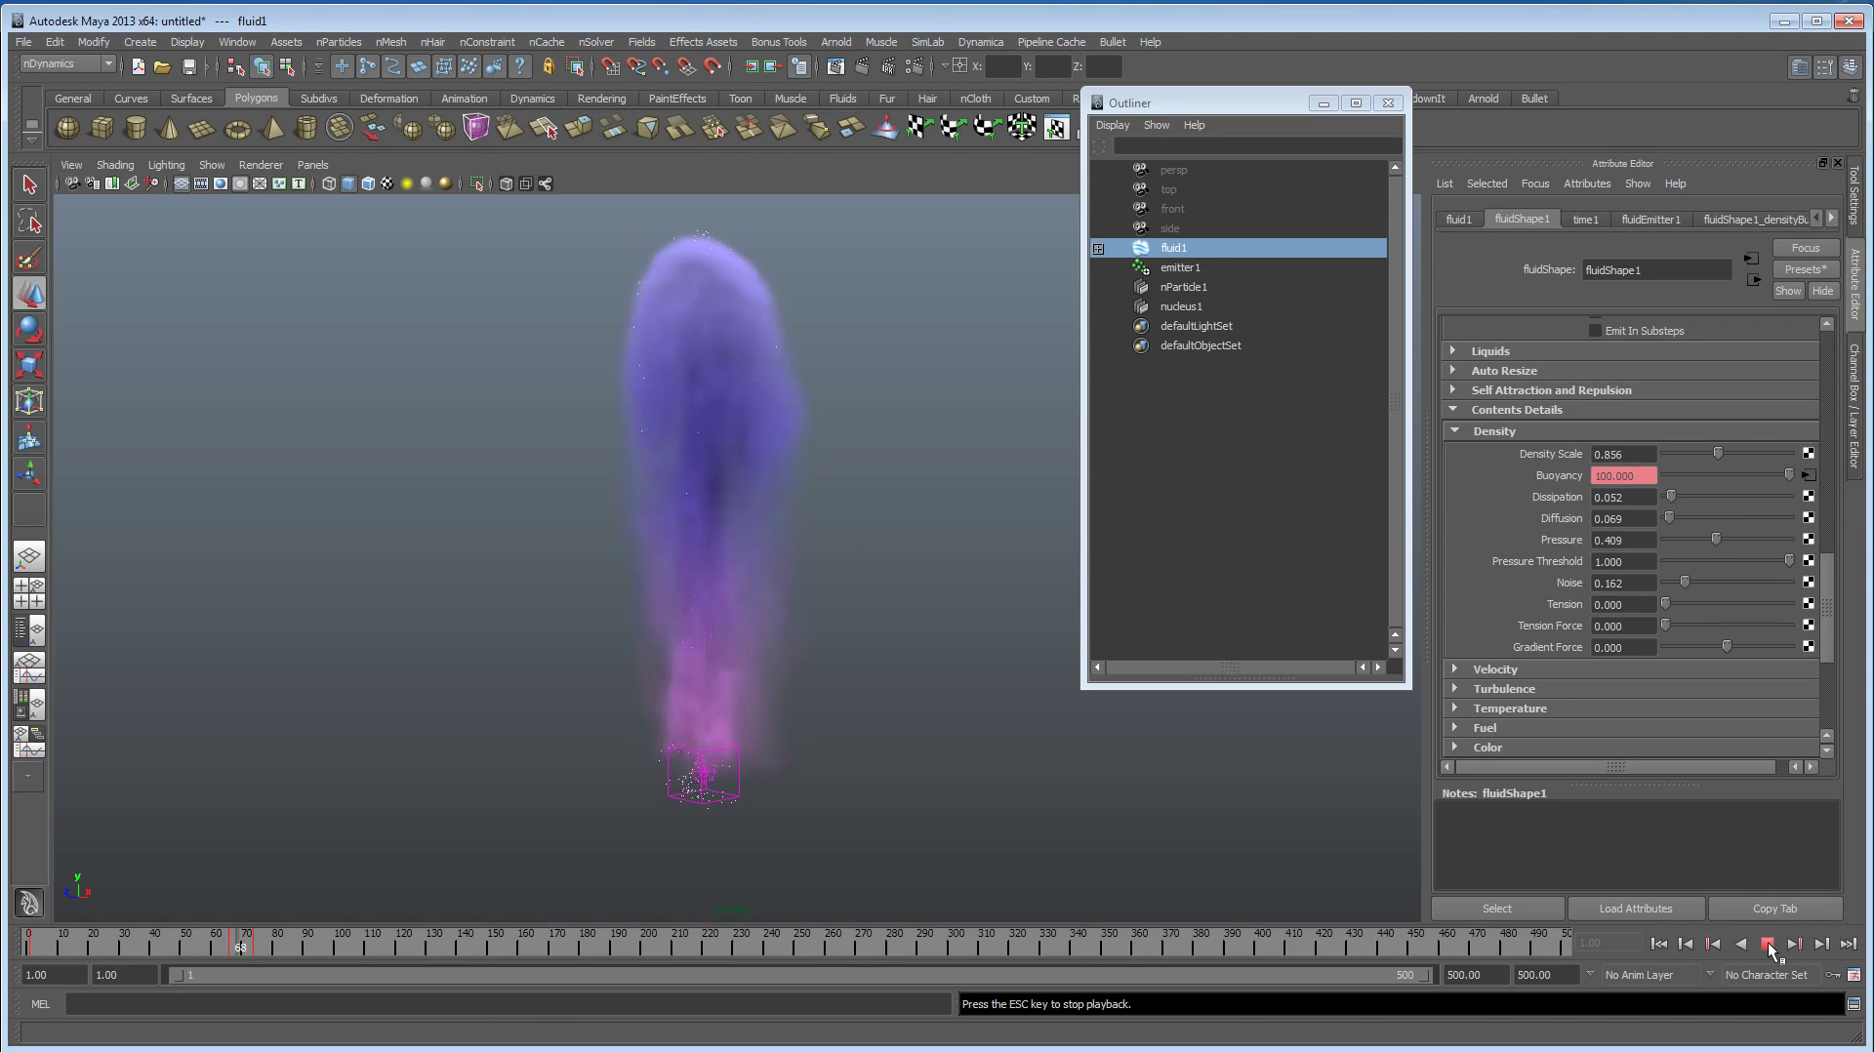
click(1768, 945)
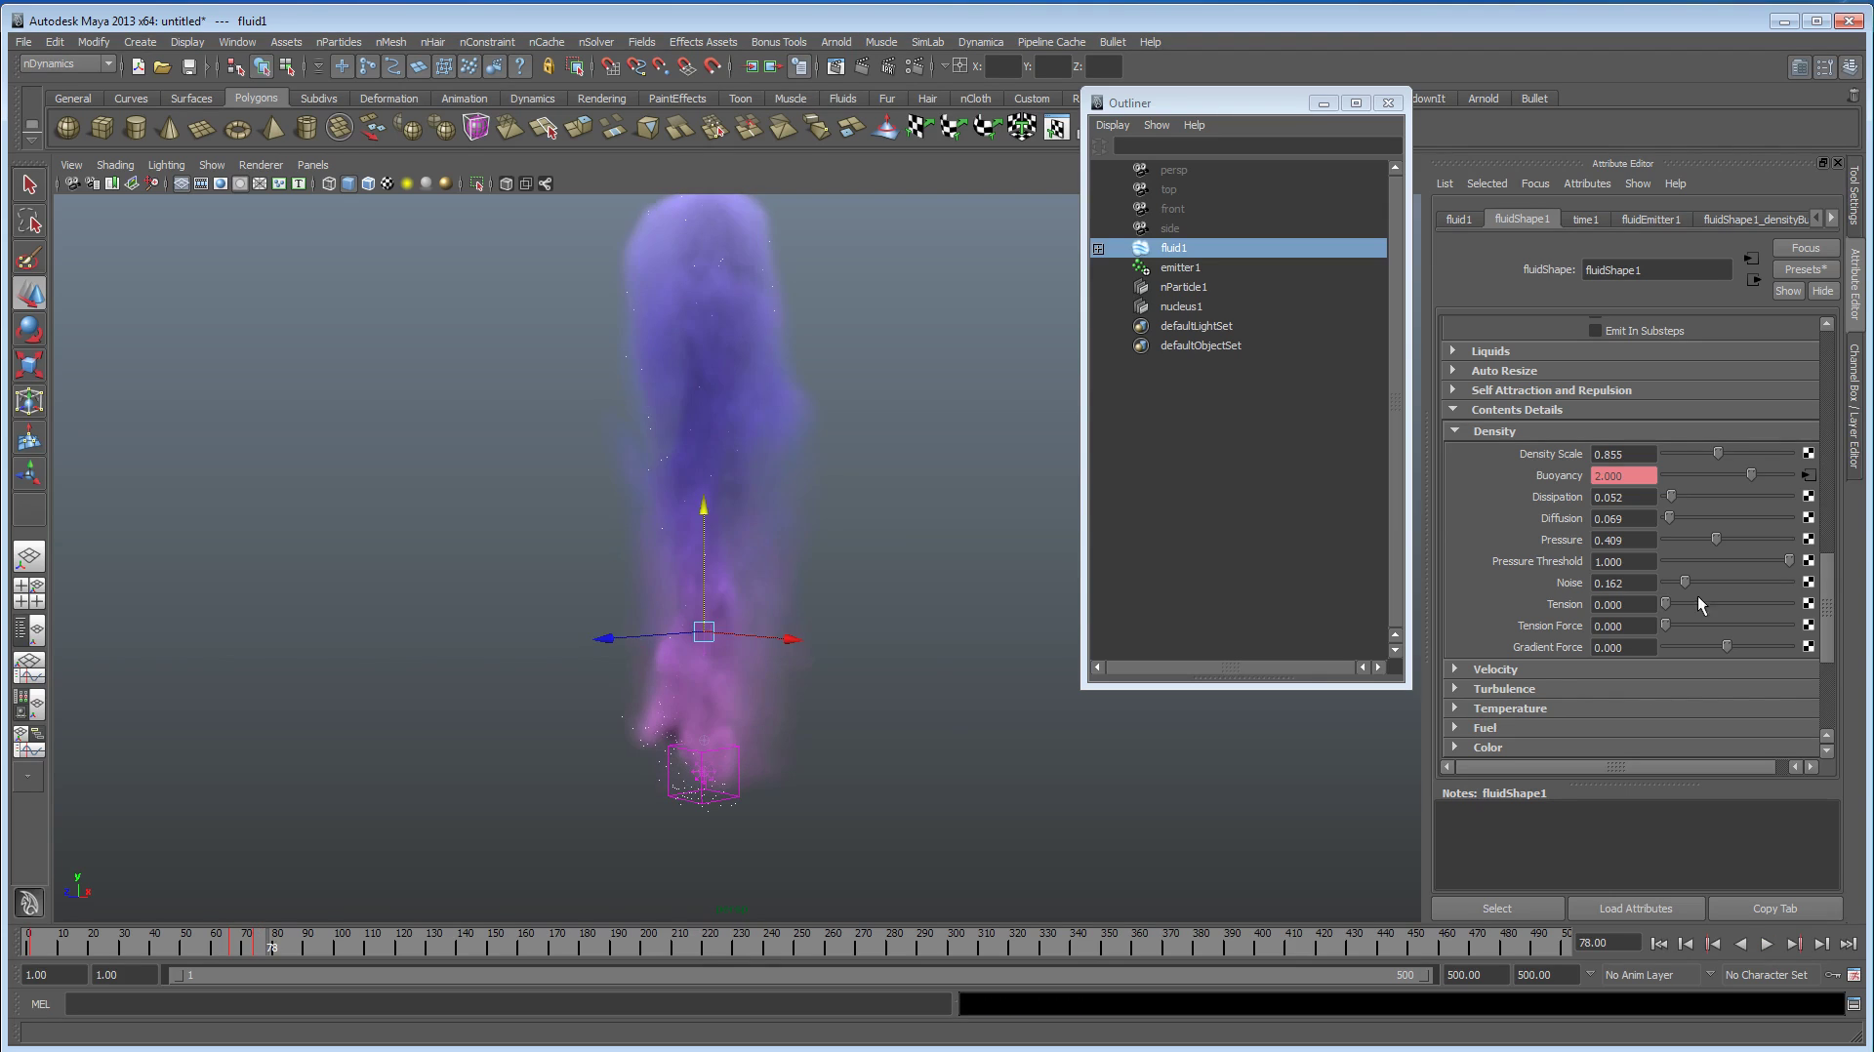
drag(1684, 582, 1795, 540)
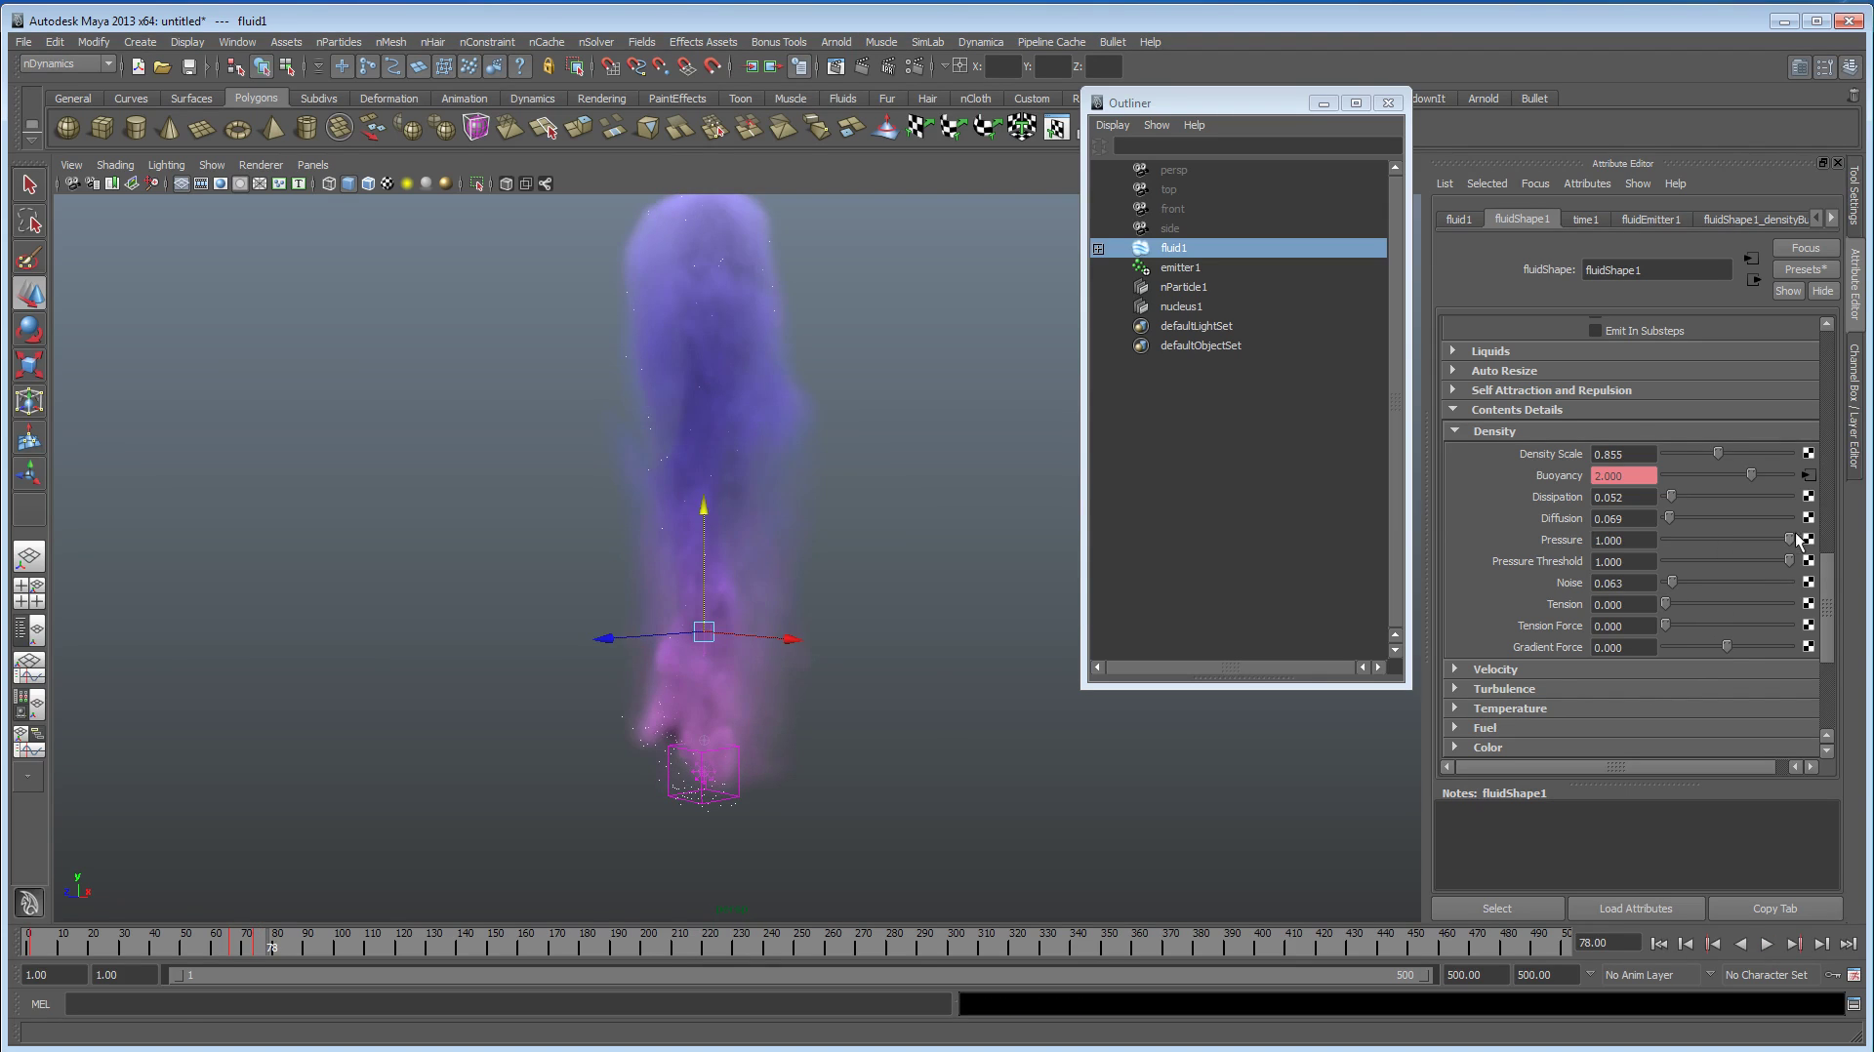
Step: Replay to frame 76, set density Pressure to 0, and show the Velocity settings
click(1657, 944)
click(1767, 944)
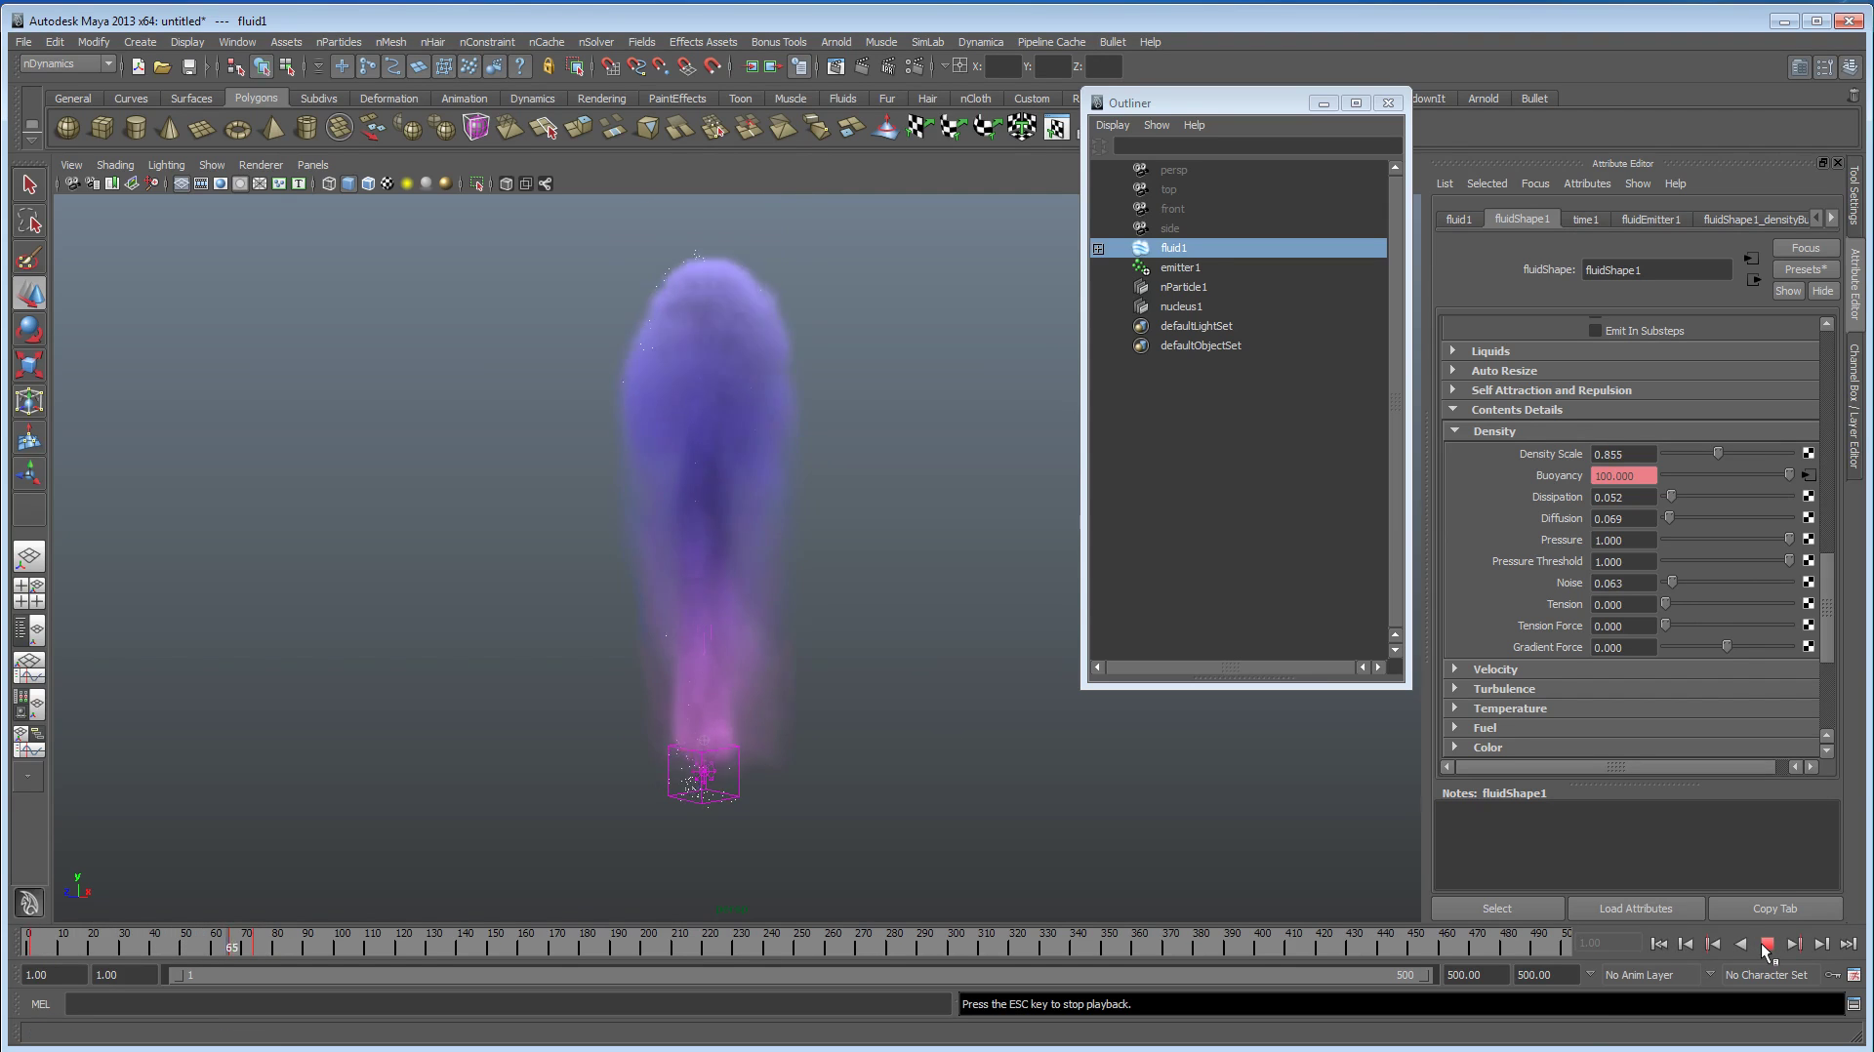
click(1768, 945)
drag(1678, 541, 1664, 541)
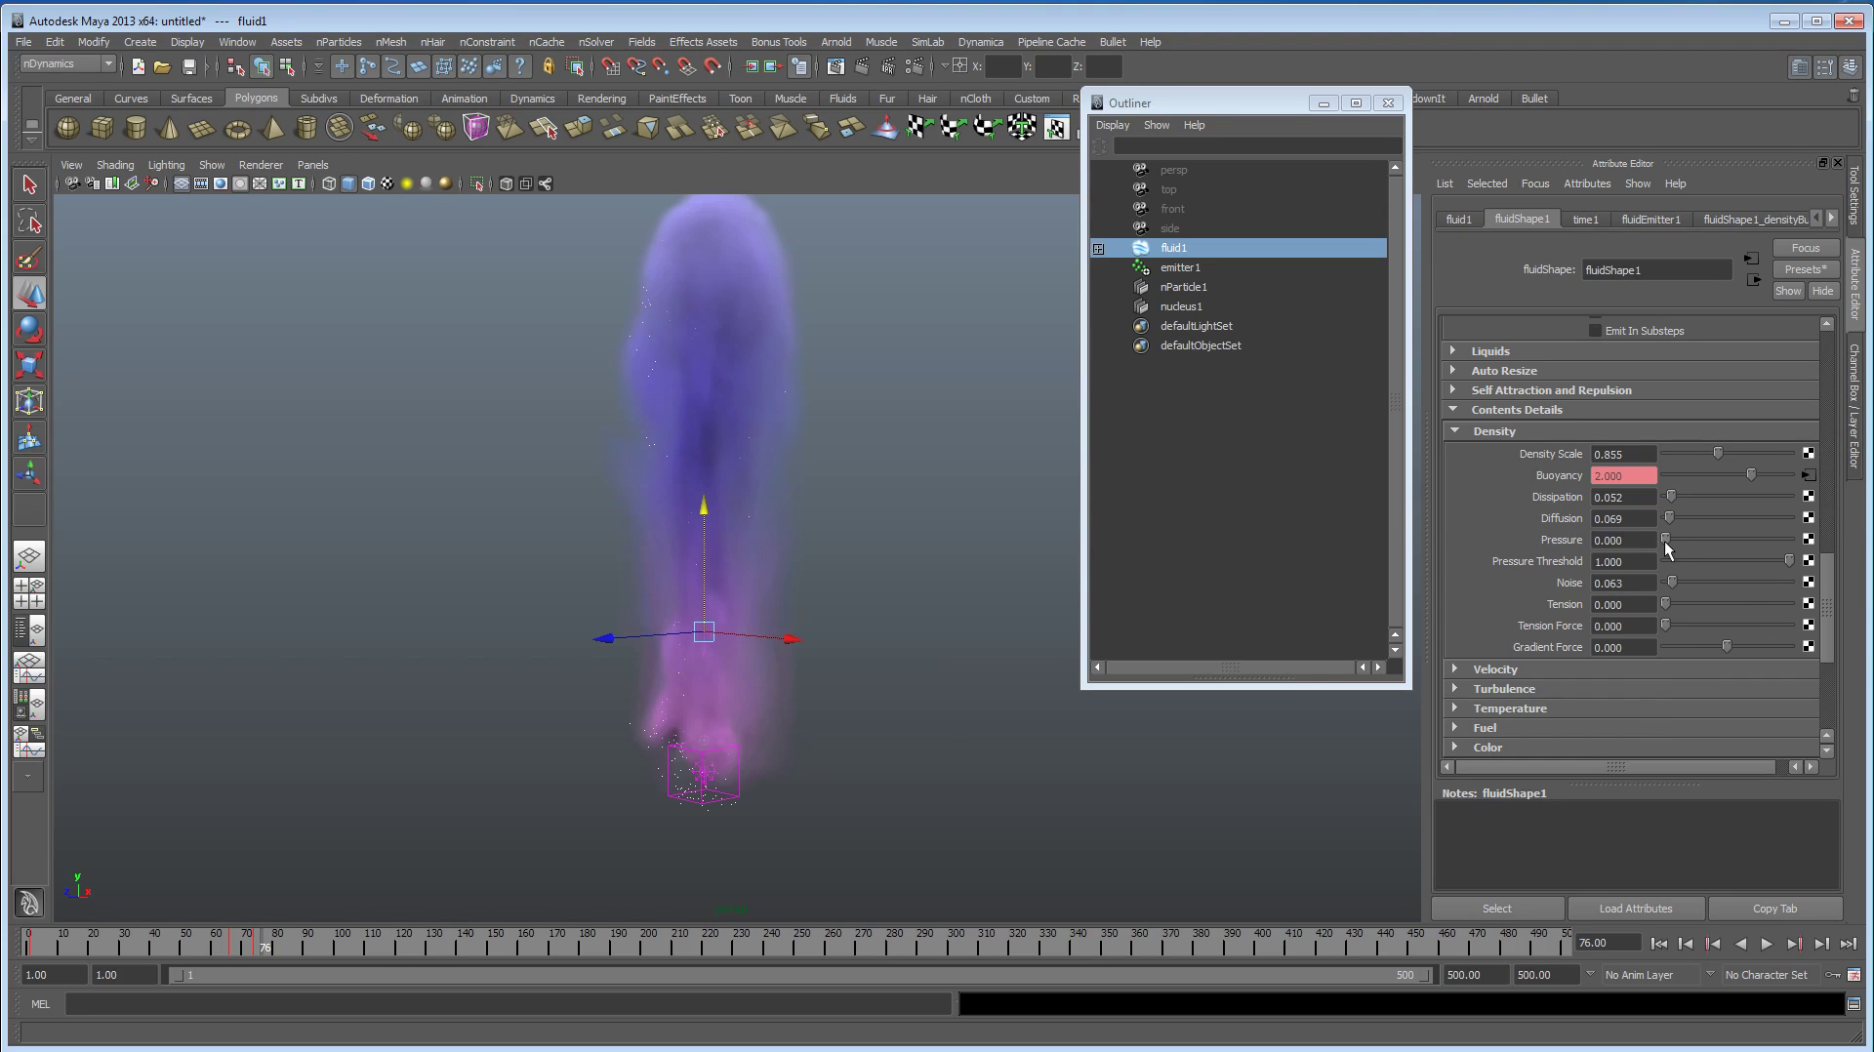
click(1566, 673)
Step: Replay the simulation from the first frame with Swirl 10, stopping at frame 112
scroll(1568, 669, down, 3)
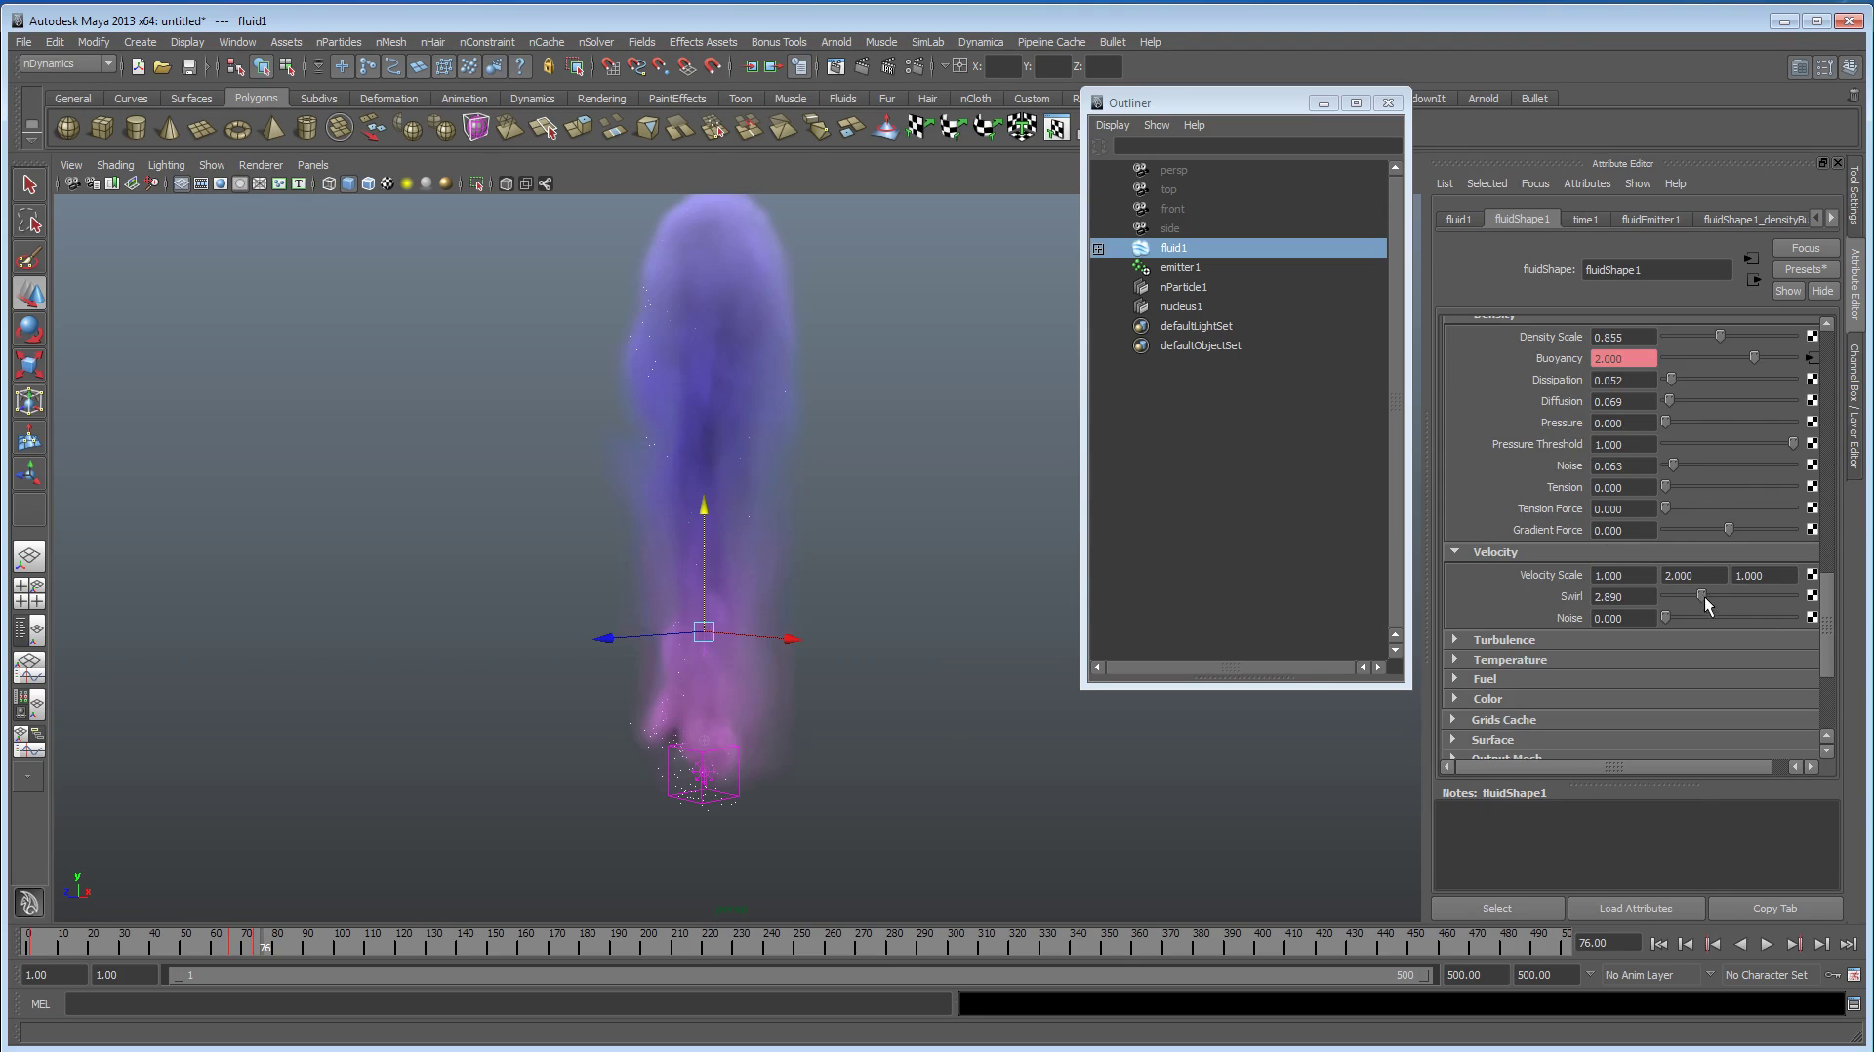
click(1658, 943)
click(1767, 944)
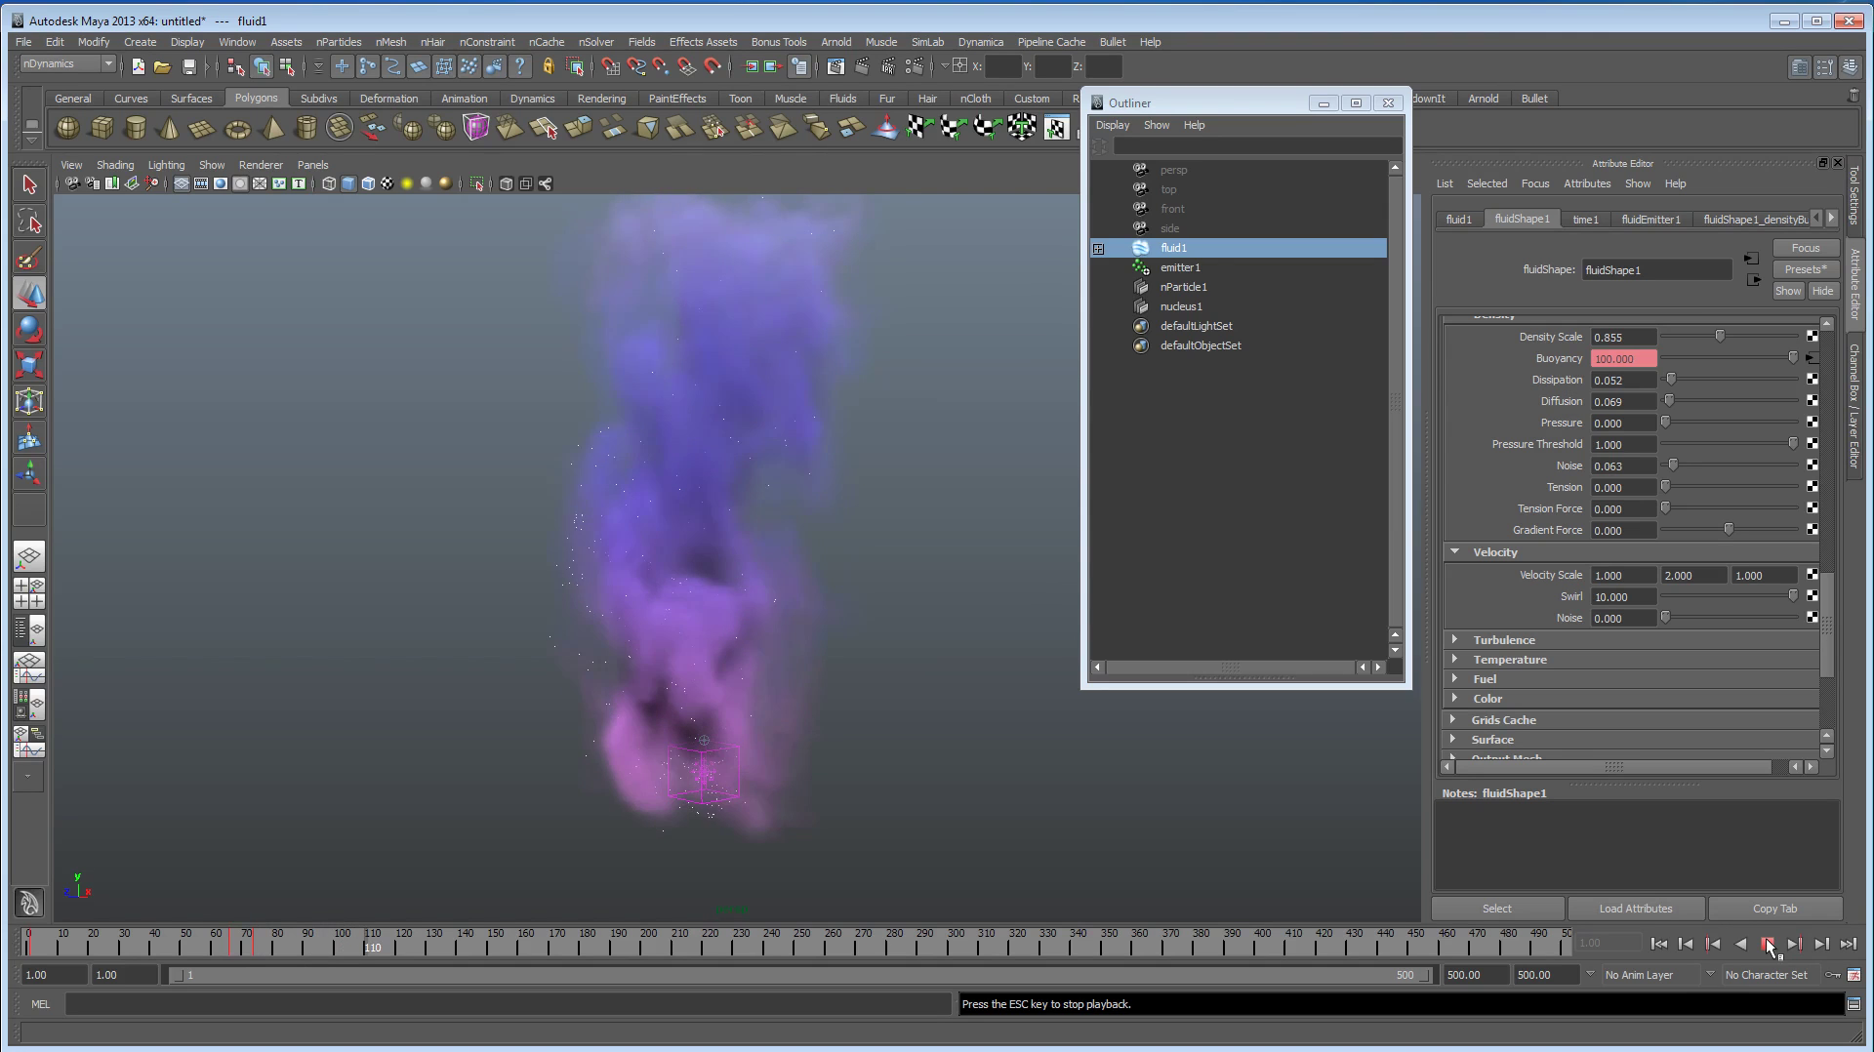
click(1769, 948)
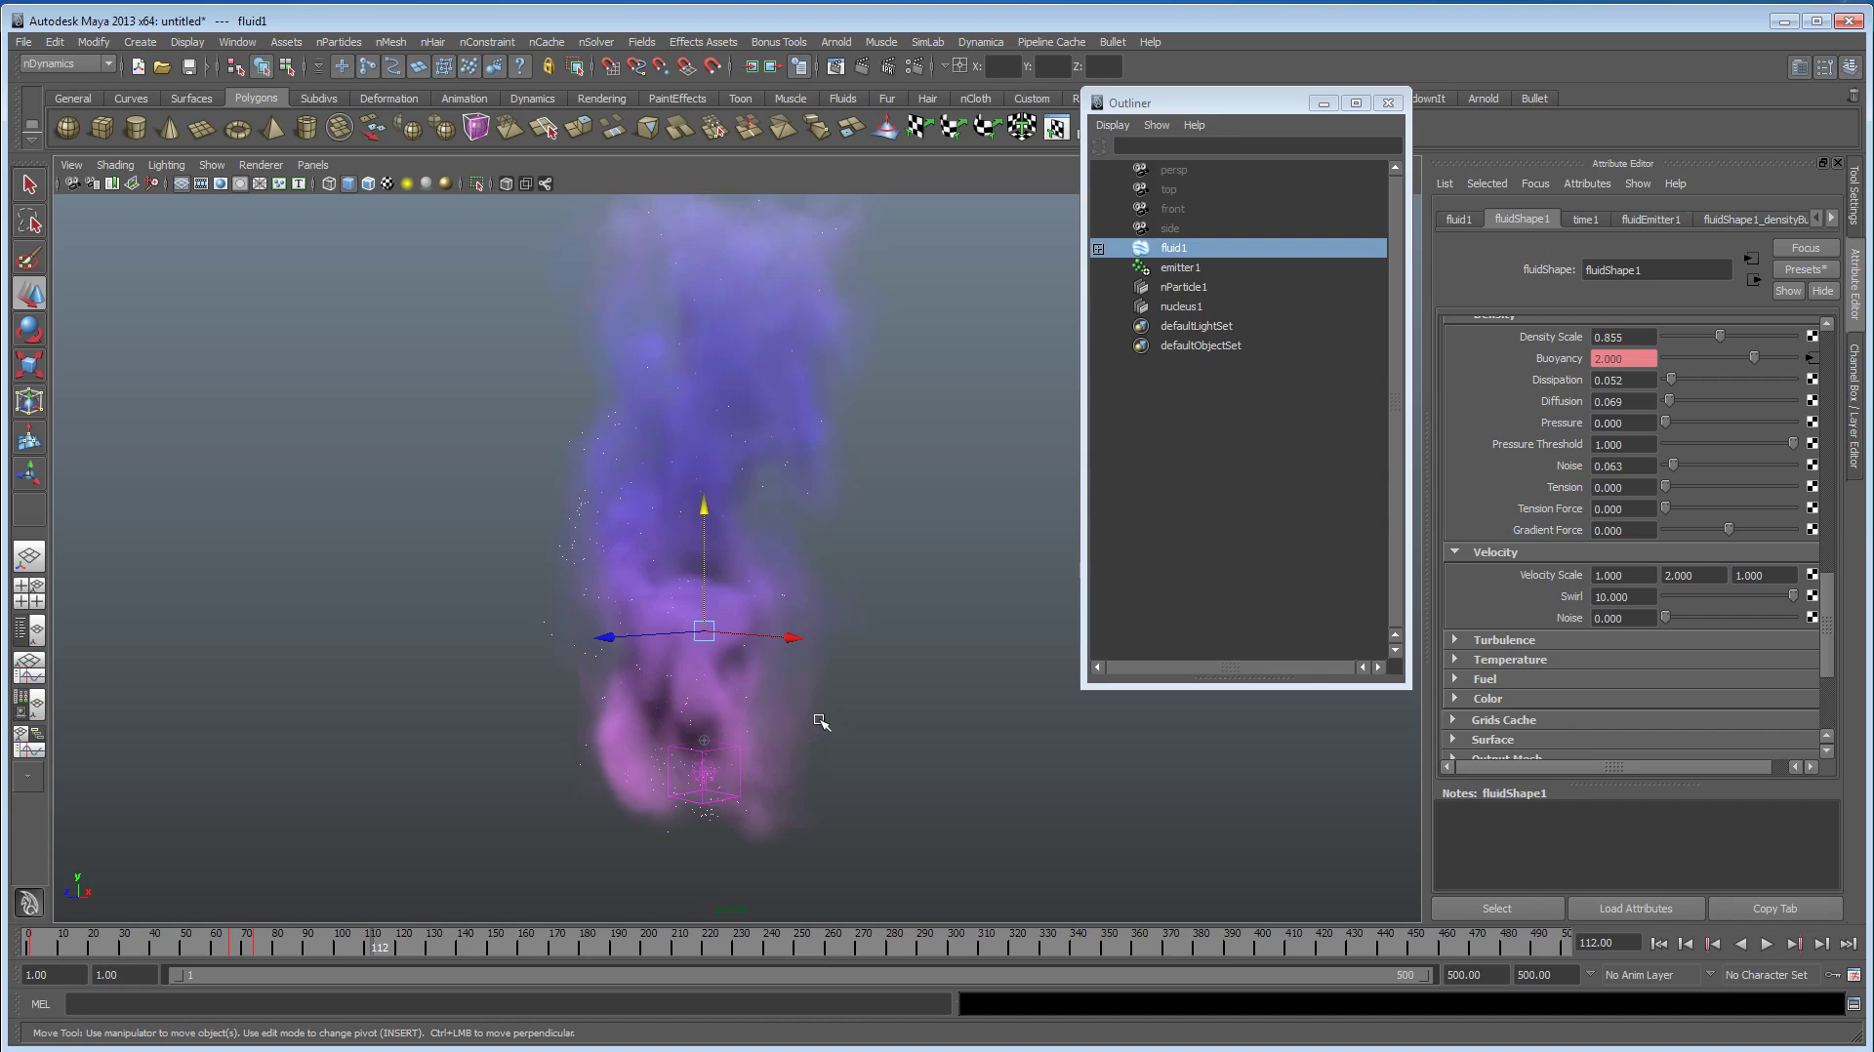
Step: Replay the simulation from the first frame and stop at frame 80
click(1657, 944)
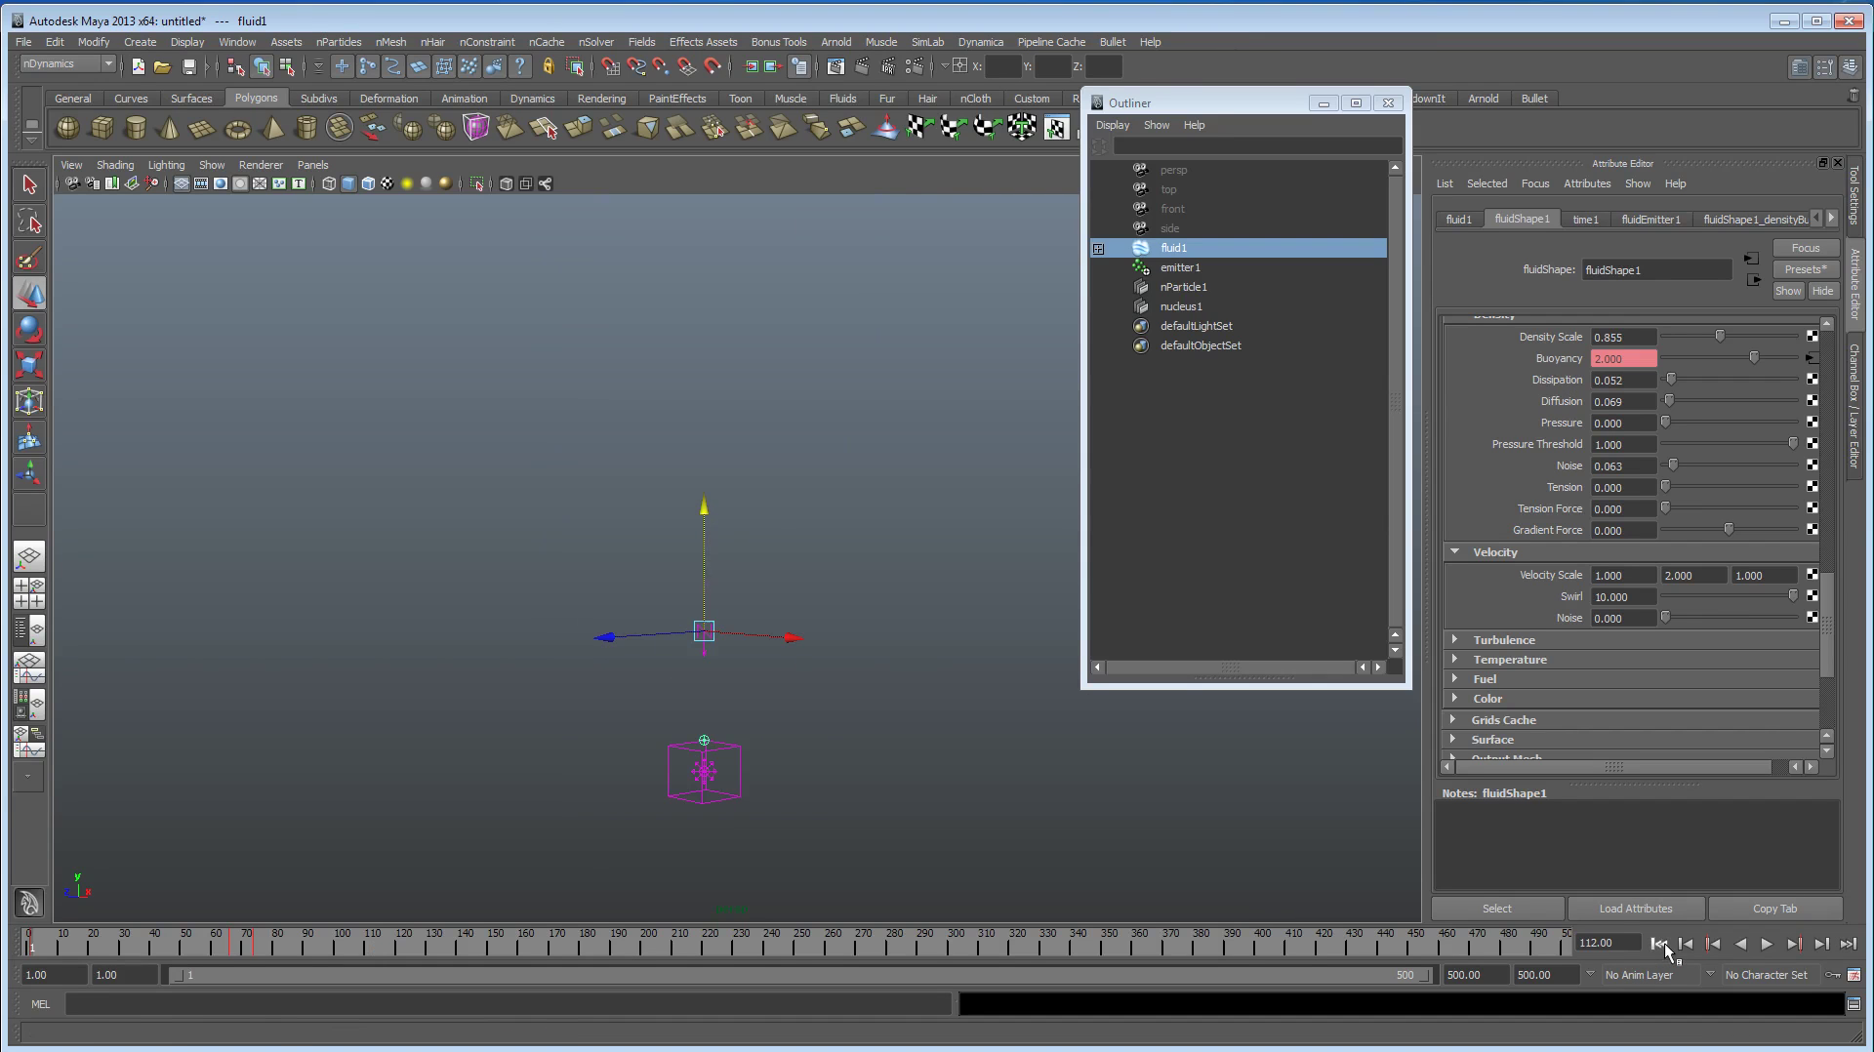
click(1767, 945)
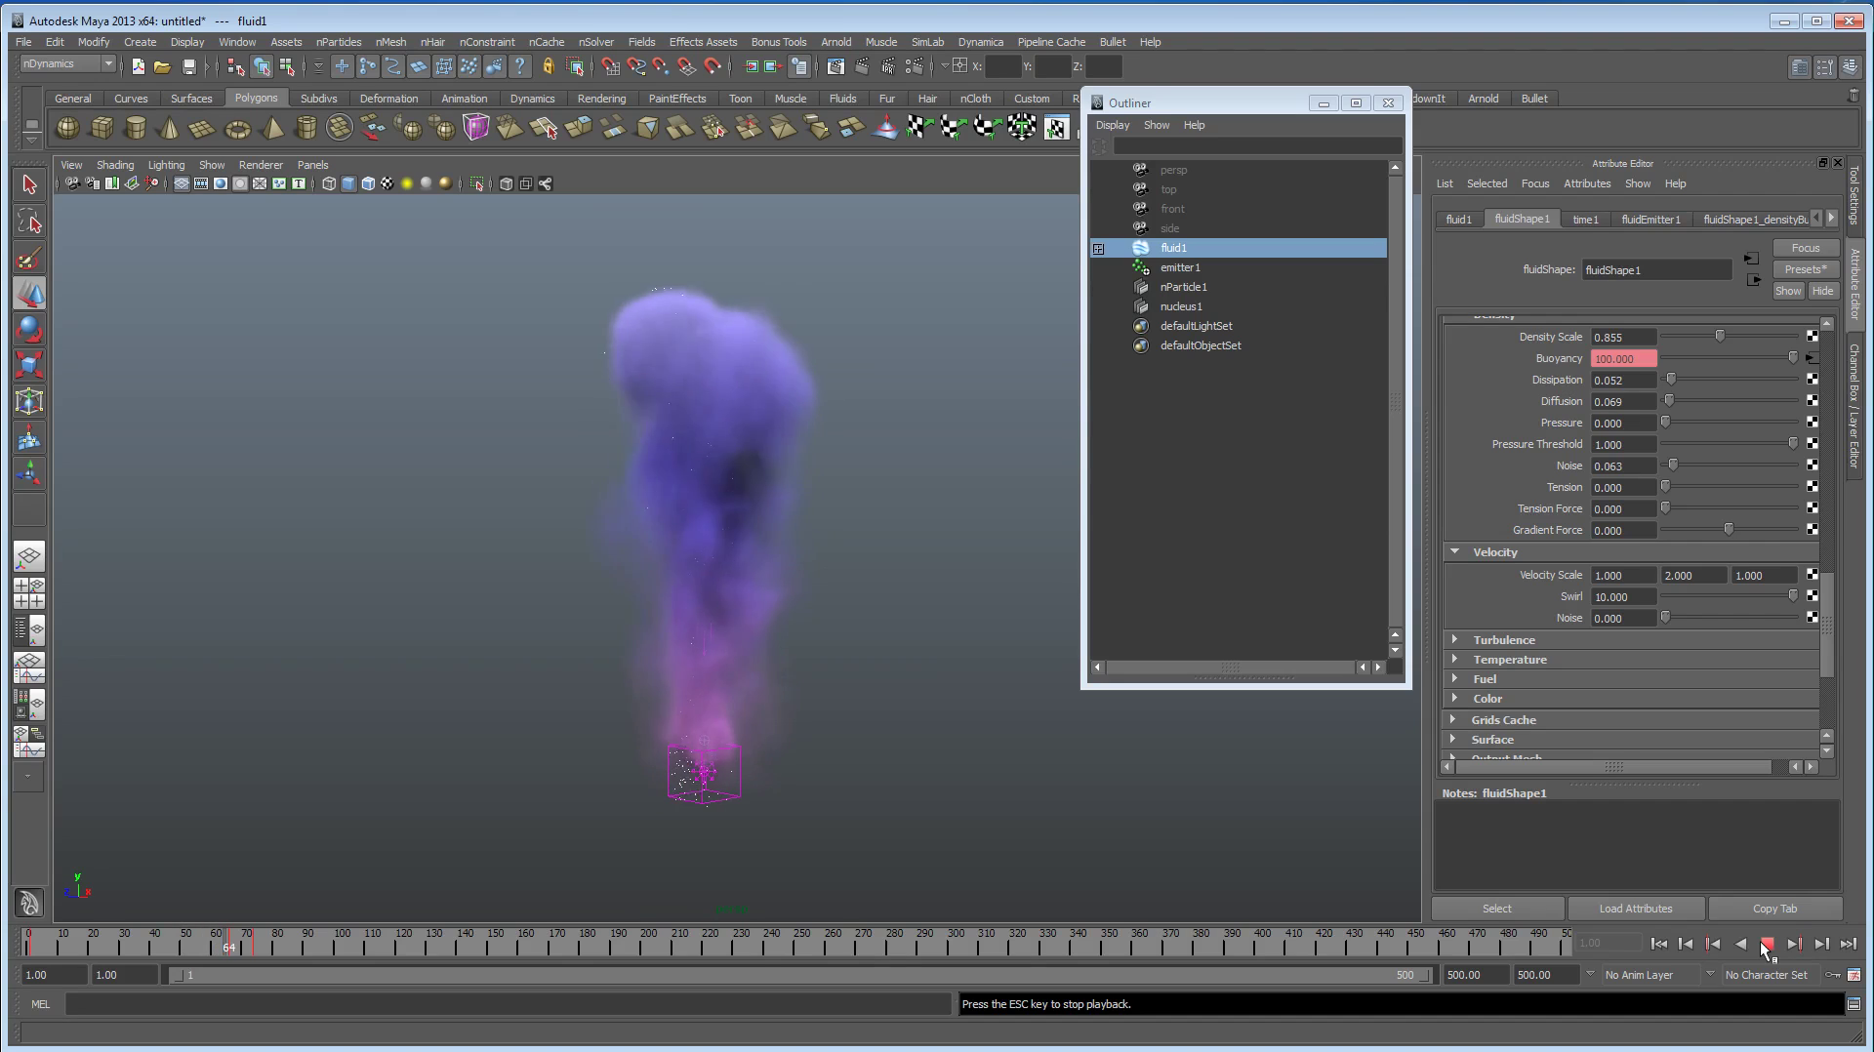
click(1767, 944)
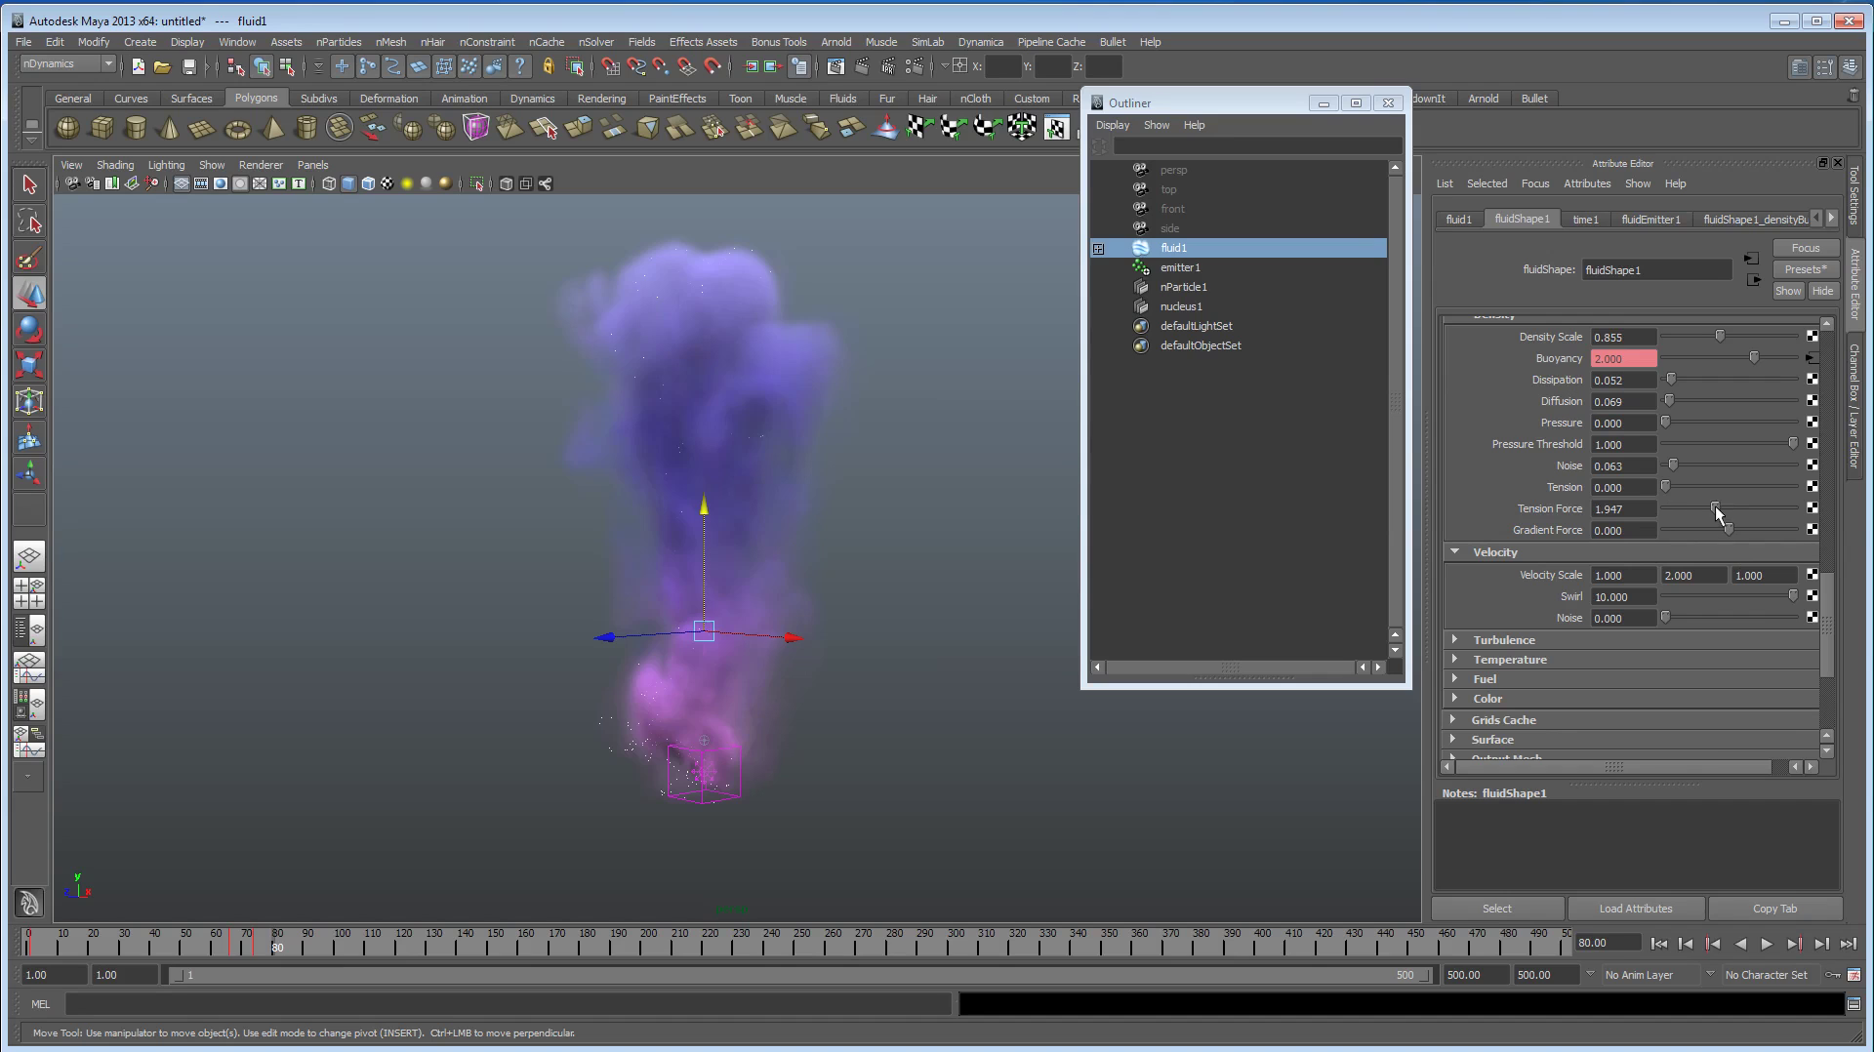
Step: Replay the plume with Tension Force 1.947 to frame 98 and orbit around it
click(1658, 943)
click(1766, 943)
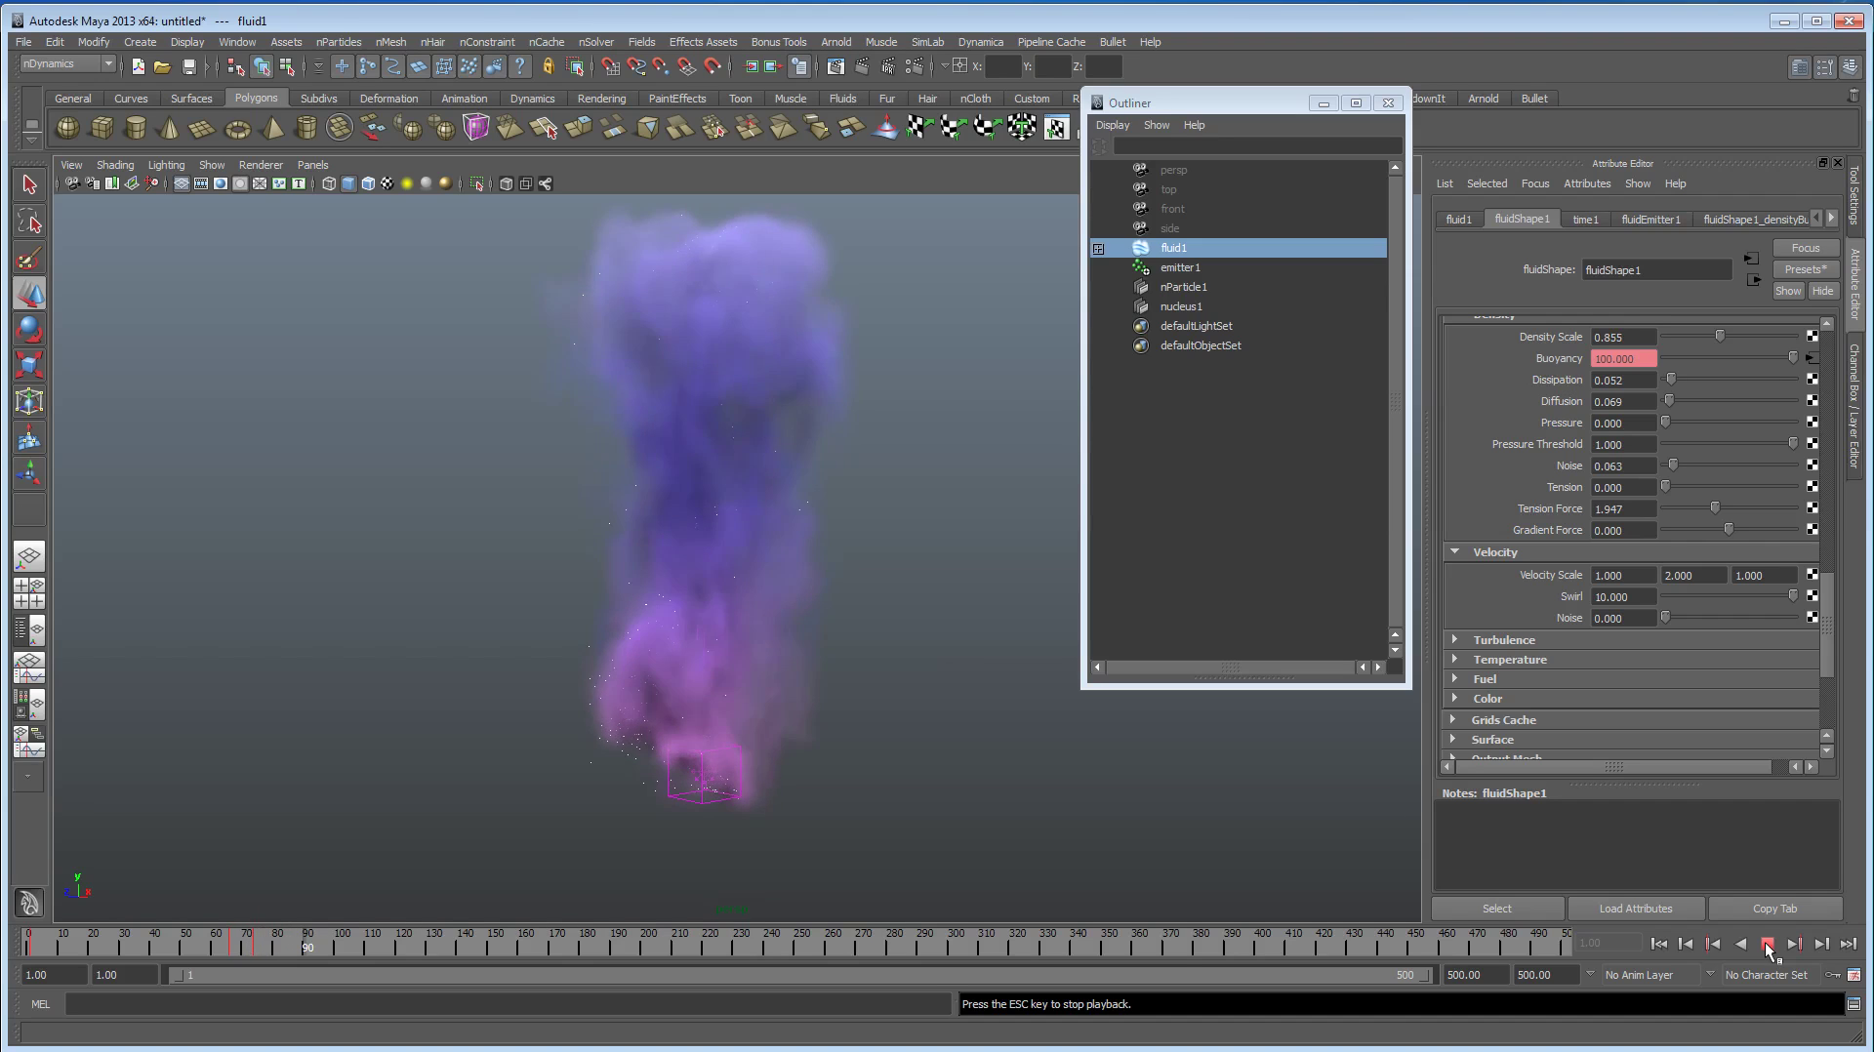
click(1767, 945)
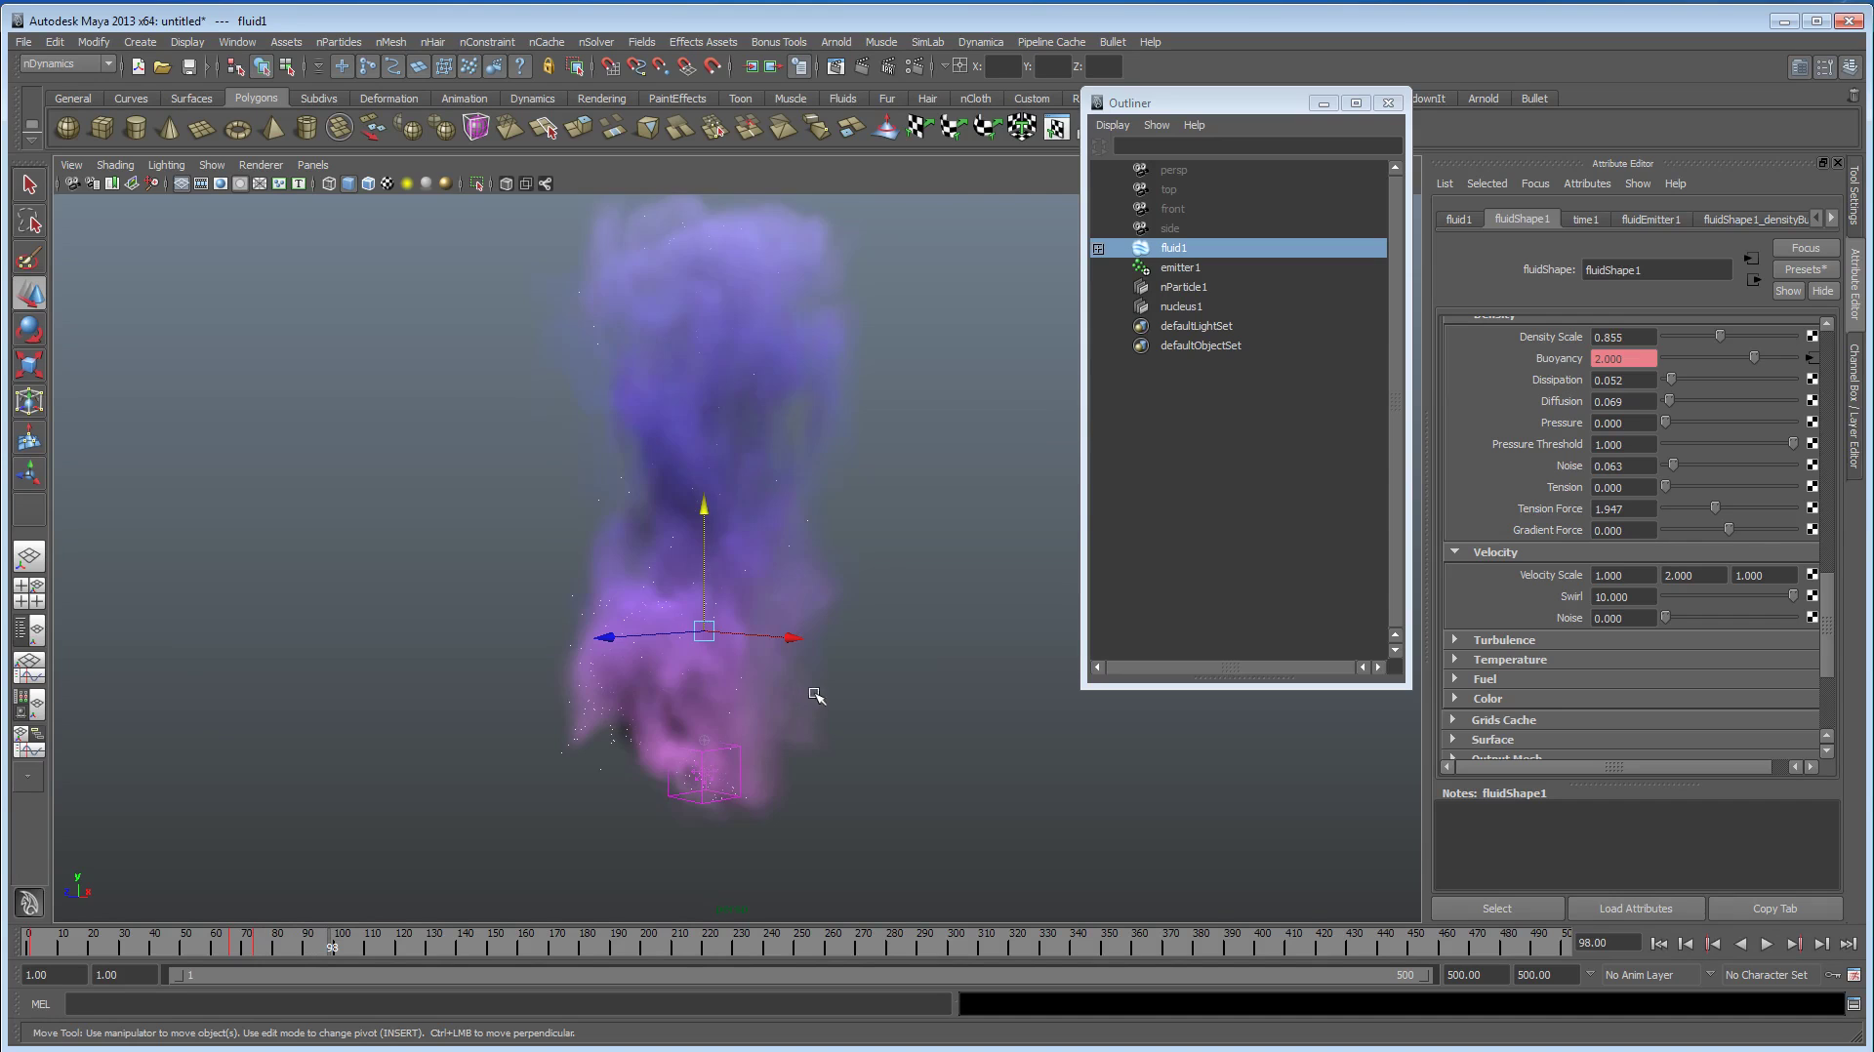
mouse_move(815, 695)
alt+mouse_down()
mouse_move(845, 711)
mouse_move(761, 712)
mouse_move(787, 713)
alt+mouse_up()
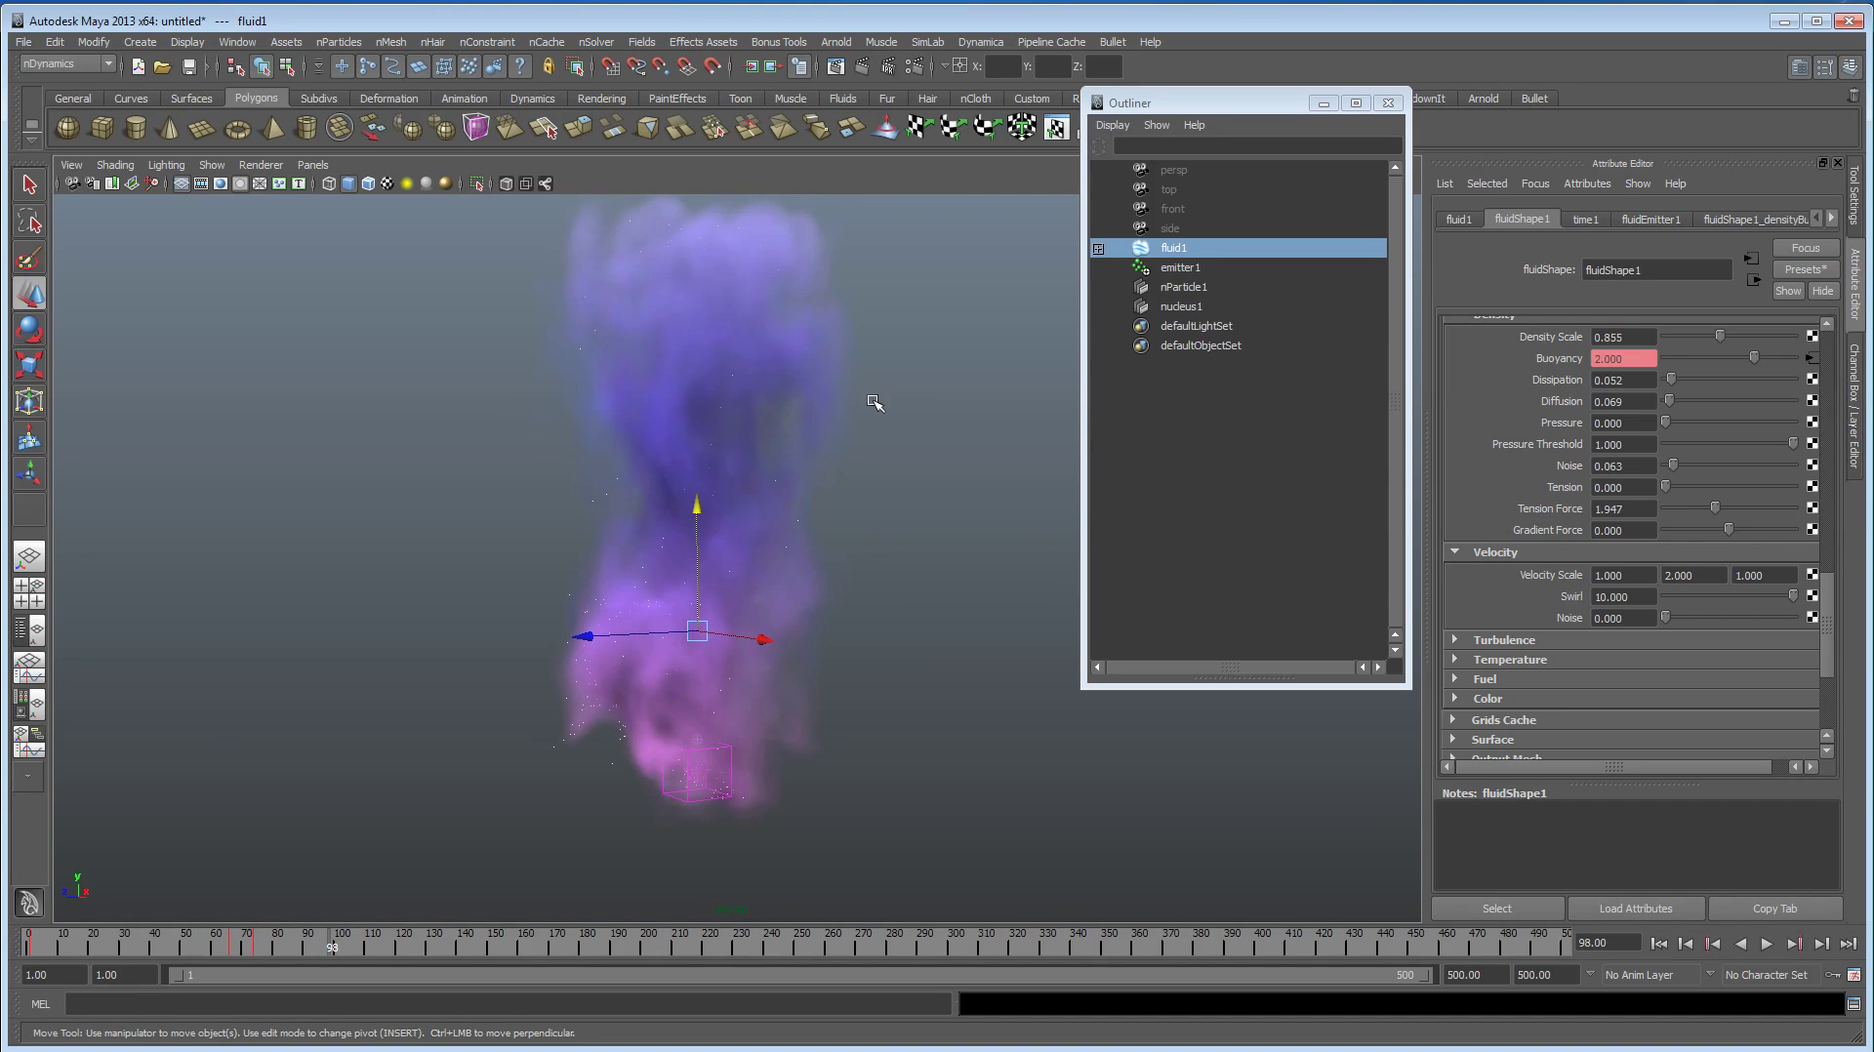
alt+drag(847, 418, 891, 507)
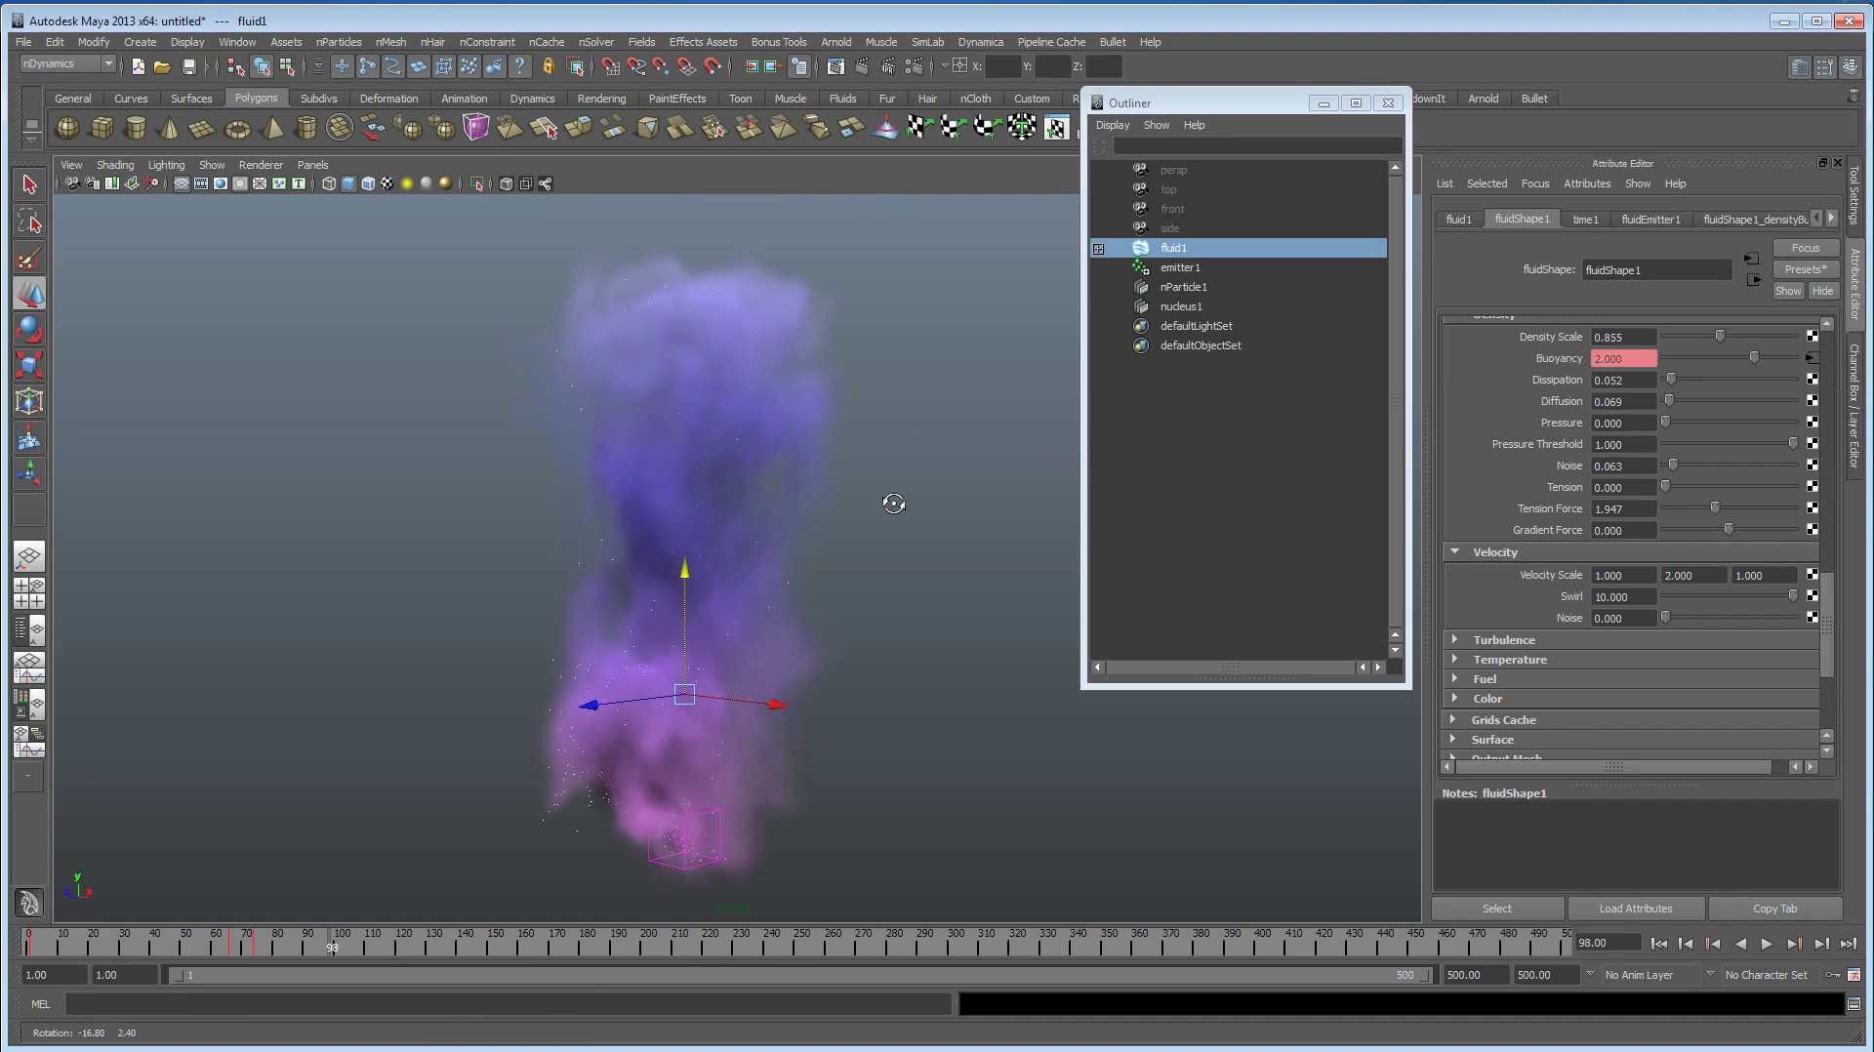